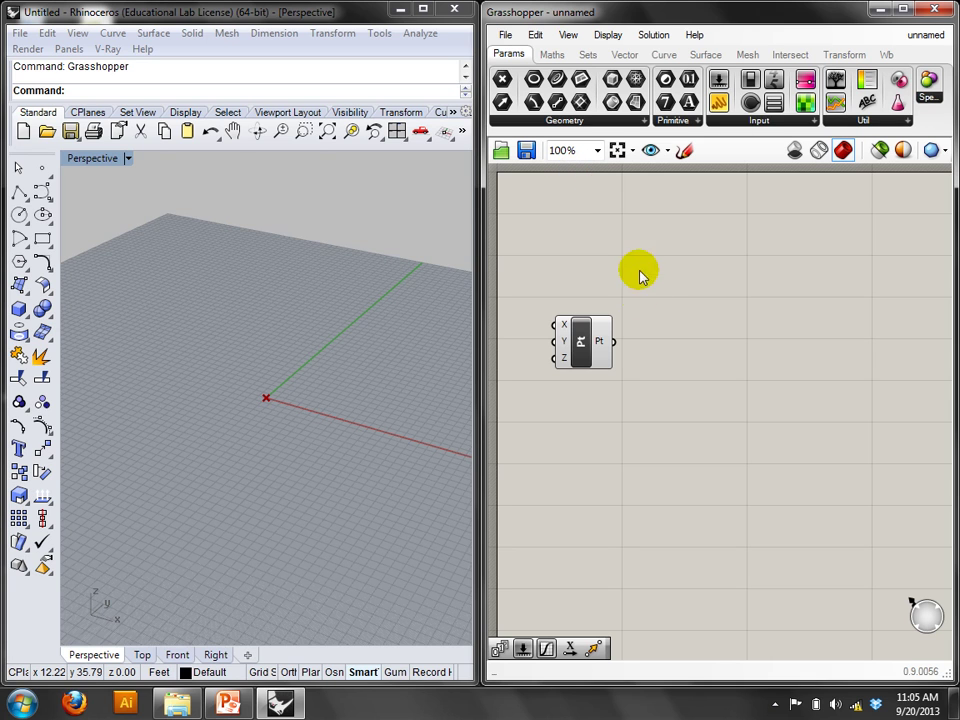
# Add a Line SDL component beside the point component and connect the point output to its start input.
pyautogui.doubleClick(692, 338)
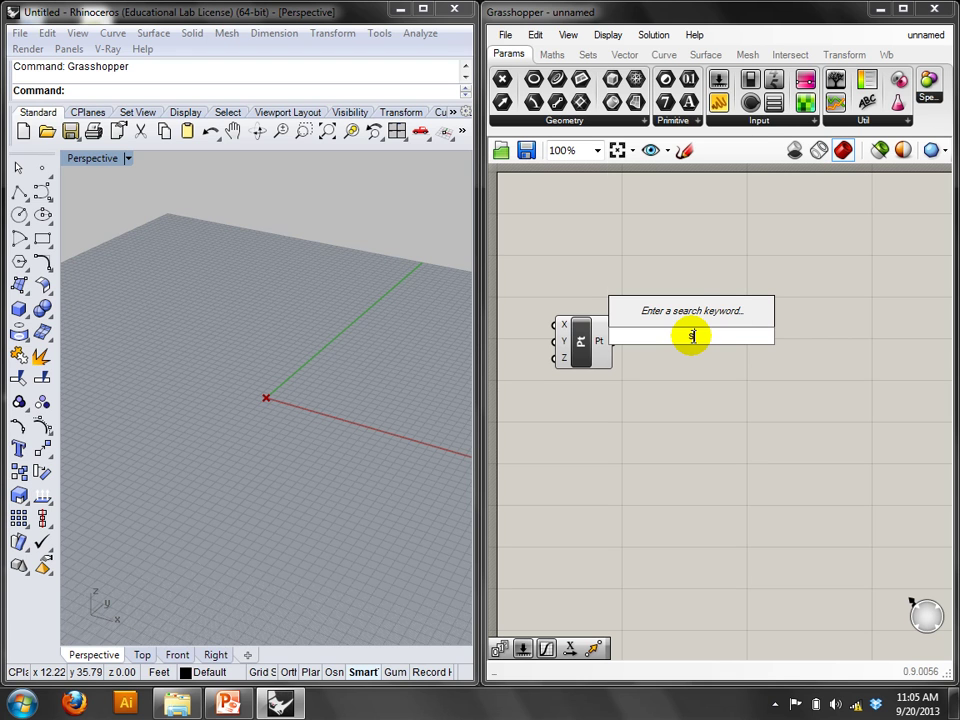
pyautogui.write('sdl')
pyautogui.click(657, 315)
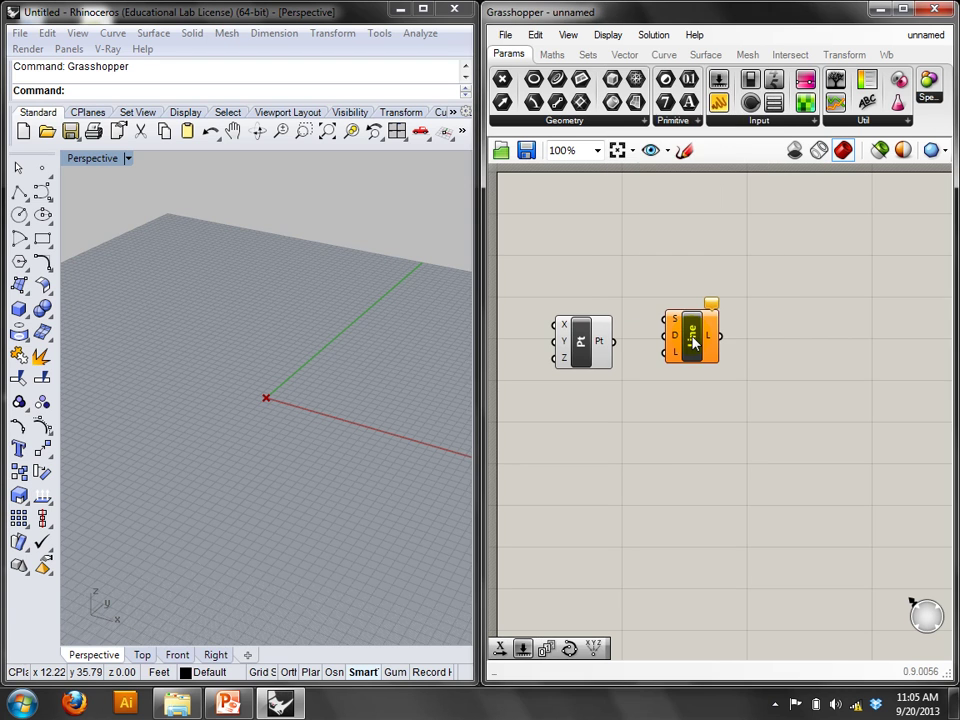
pyautogui.click(686, 336)
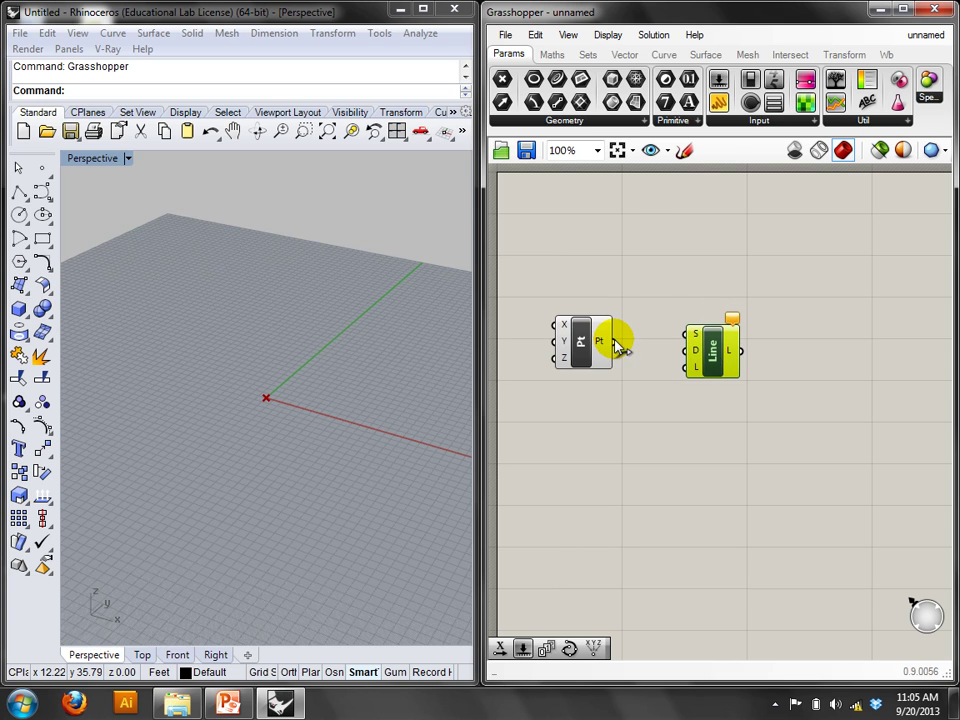
pyautogui.moveTo(719, 358); pyautogui.dragTo(703, 380)
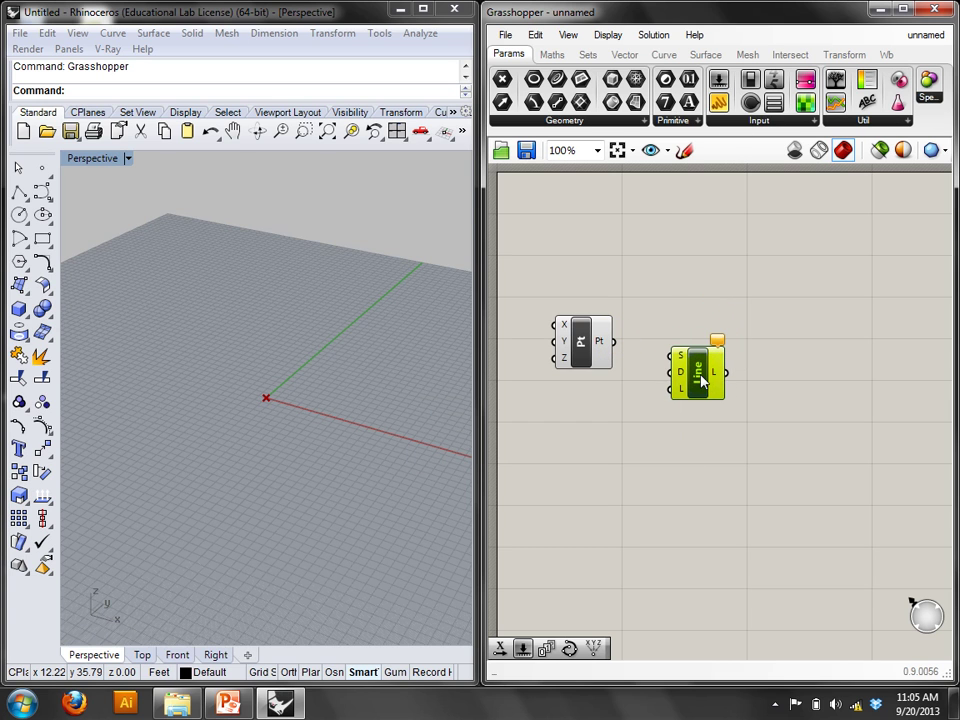
pyautogui.moveTo(612, 341); pyautogui.dragTo(672, 355)
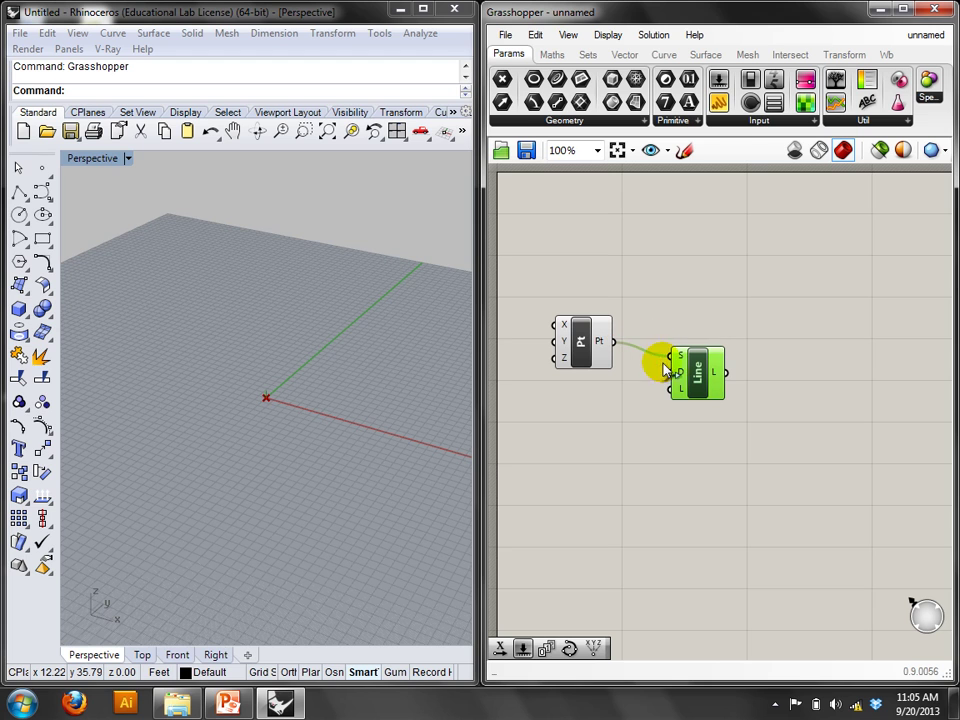
# Add a Unit X vector below the point component and connect it to the line's direction input.
pyautogui.doubleClick(605, 447)
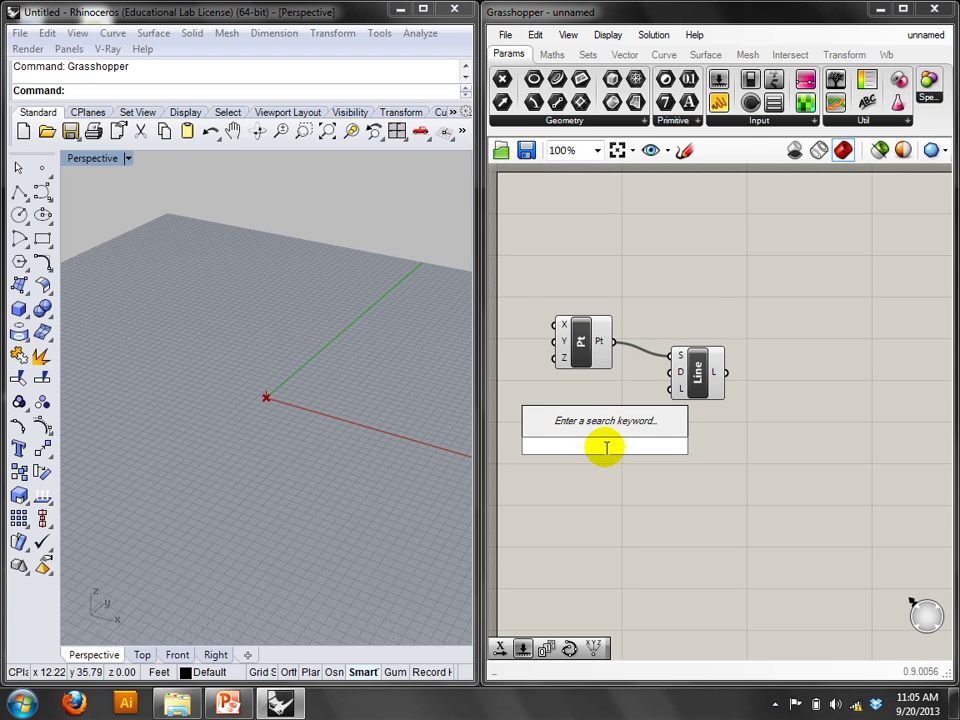
pyautogui.write('x')
pyautogui.click(594, 422)
pyautogui.moveTo(611, 443); pyautogui.dragTo(686, 397)
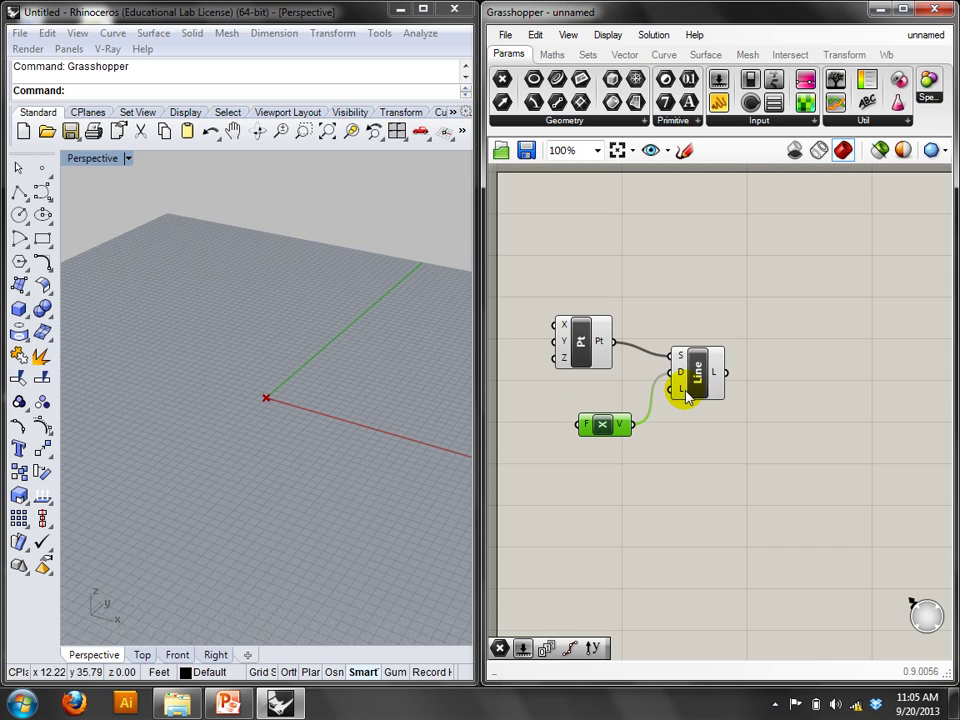
# Set the Line SDL component's length input to 50.
pyautogui.rightClick(686, 397)
pyautogui.click(711, 553)
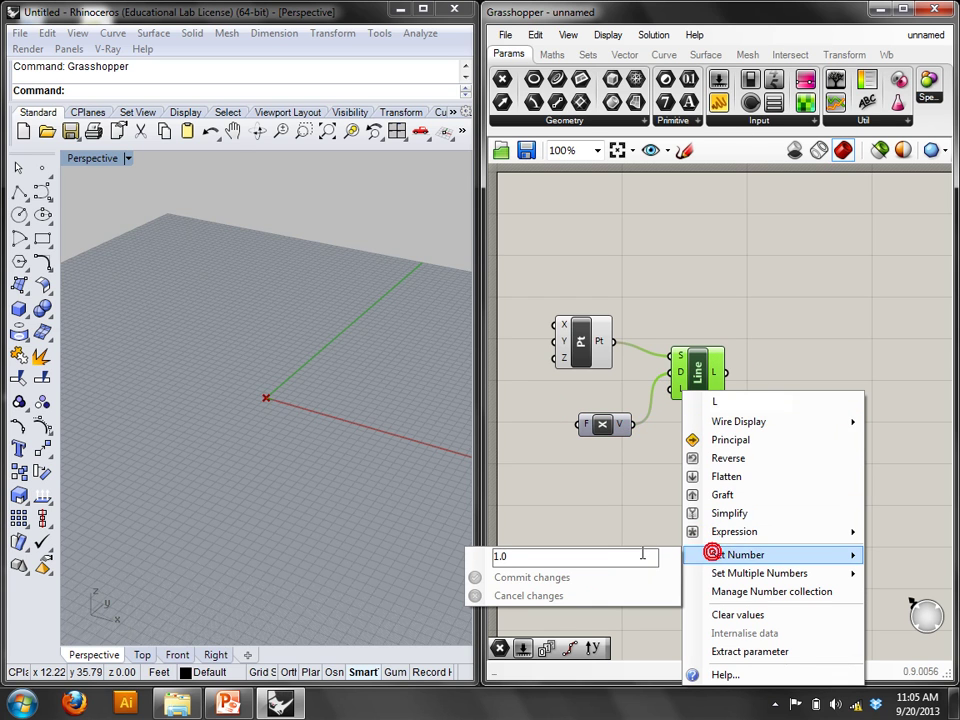
pyautogui.doubleClick(640, 553)
pyautogui.write('50')
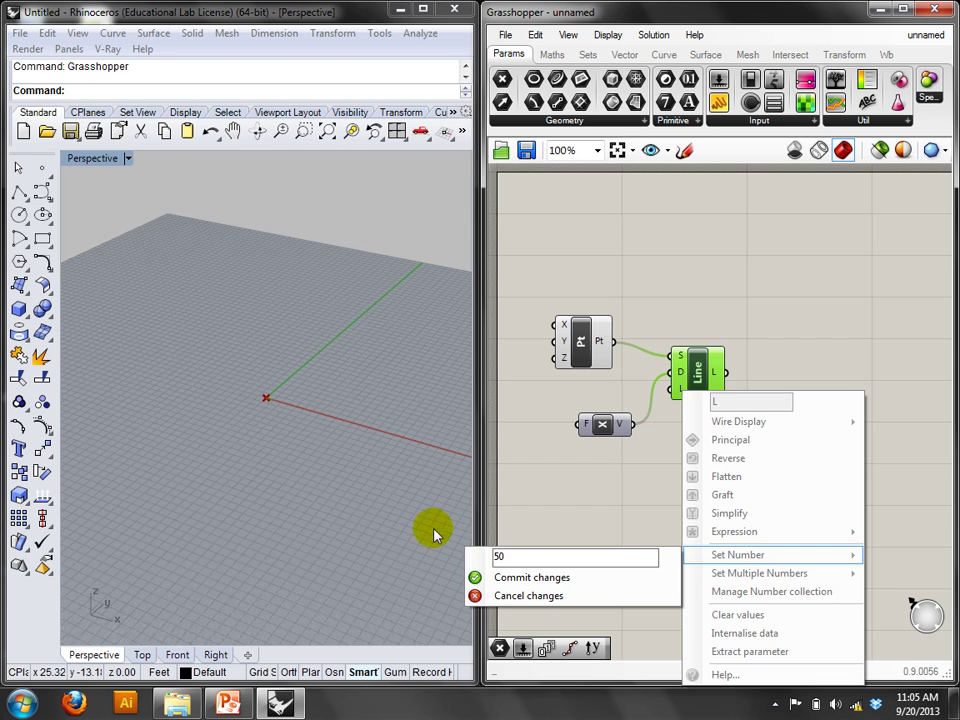
pyautogui.click(505, 577)
pyautogui.moveTo(440, 540); pyautogui.dragTo(375, 497, button='right')
pyautogui.scroll(3, 378, 495)
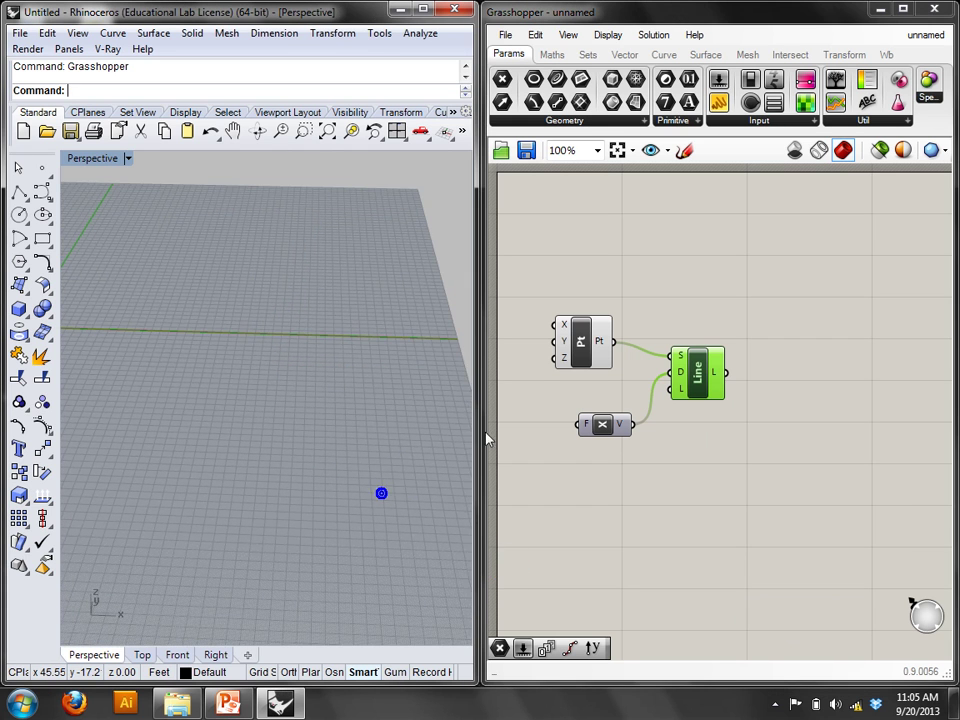
# Add a Divide Curve component and connect the line output to its curve input.
pyautogui.doubleClick(853, 495)
pyautogui.write('div')
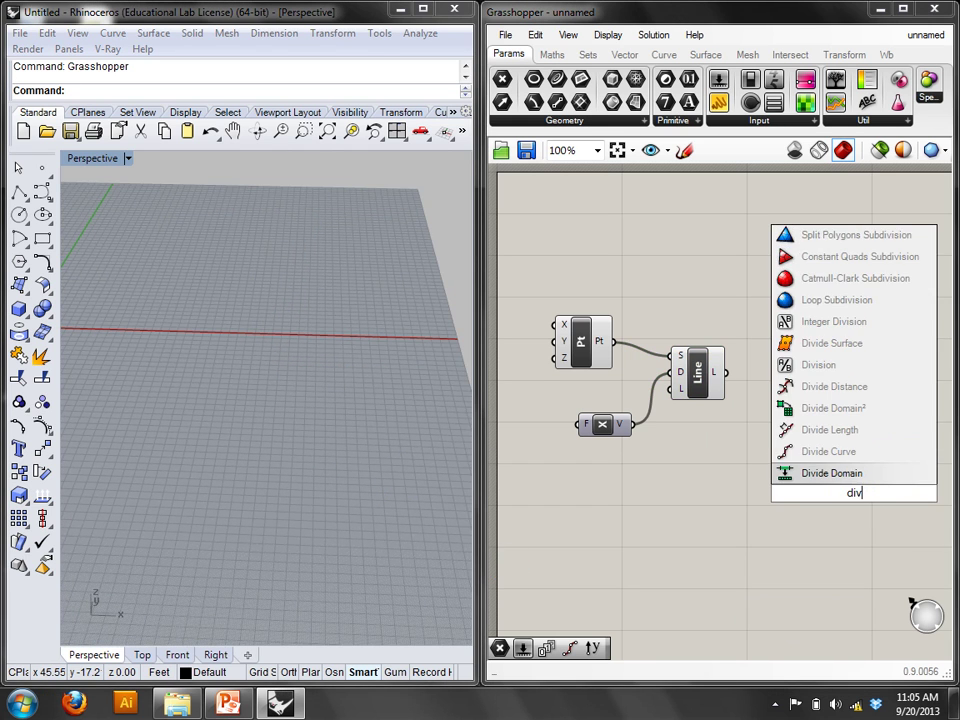
pyautogui.click(857, 451)
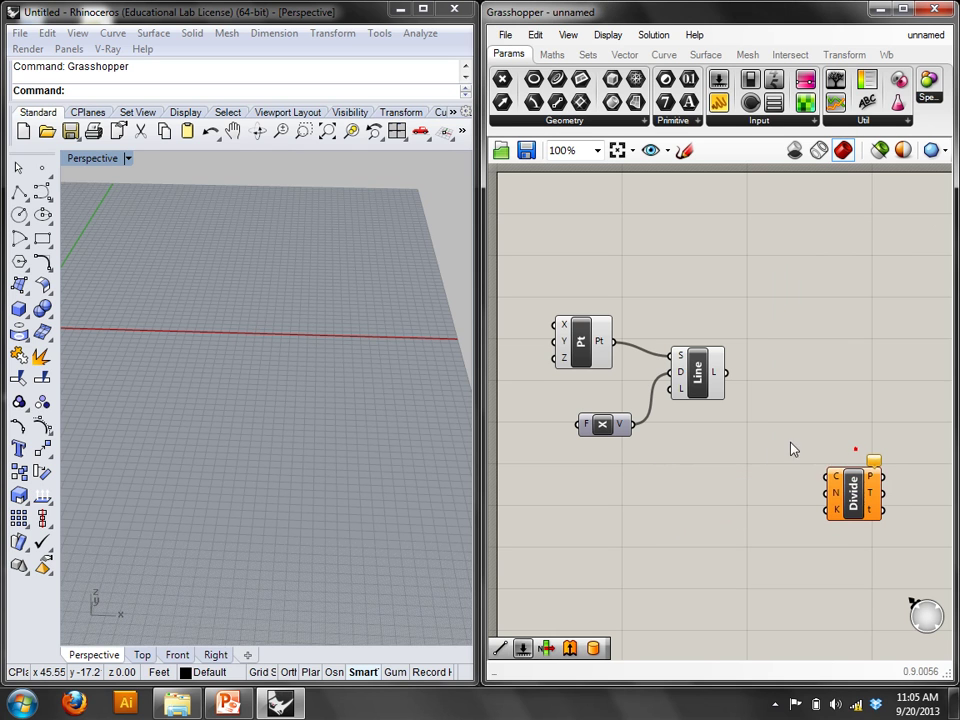
pyautogui.moveTo(730, 373); pyautogui.dragTo(822, 474)
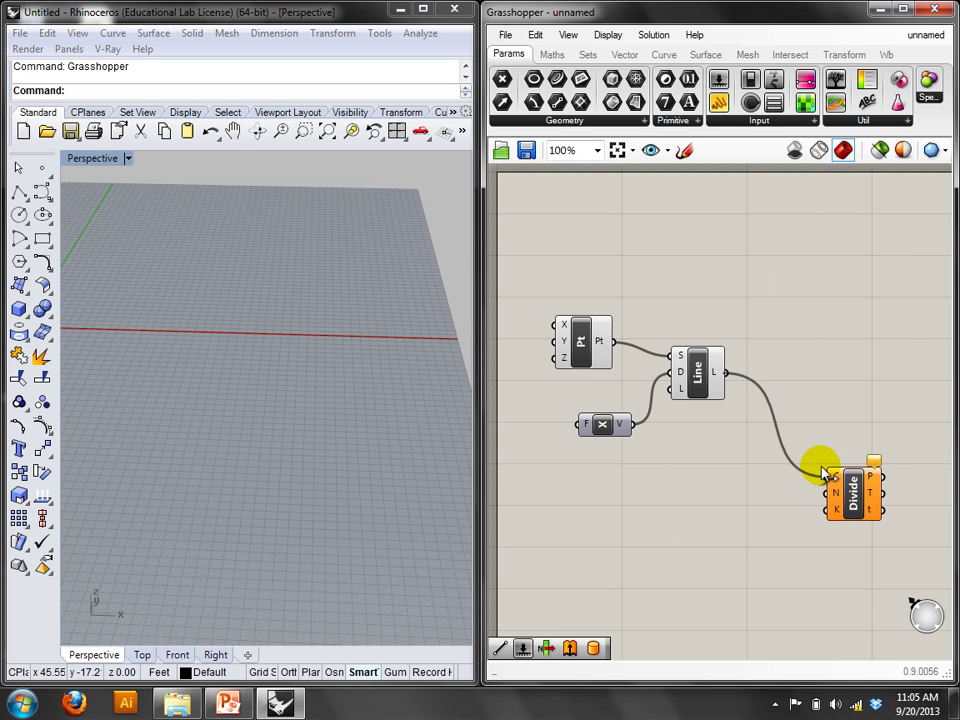
# Switch the Rhino viewport to the Front view.
pyautogui.moveTo(285, 347); pyautogui.dragTo(281, 358, button='right')
pyautogui.write('Fron')
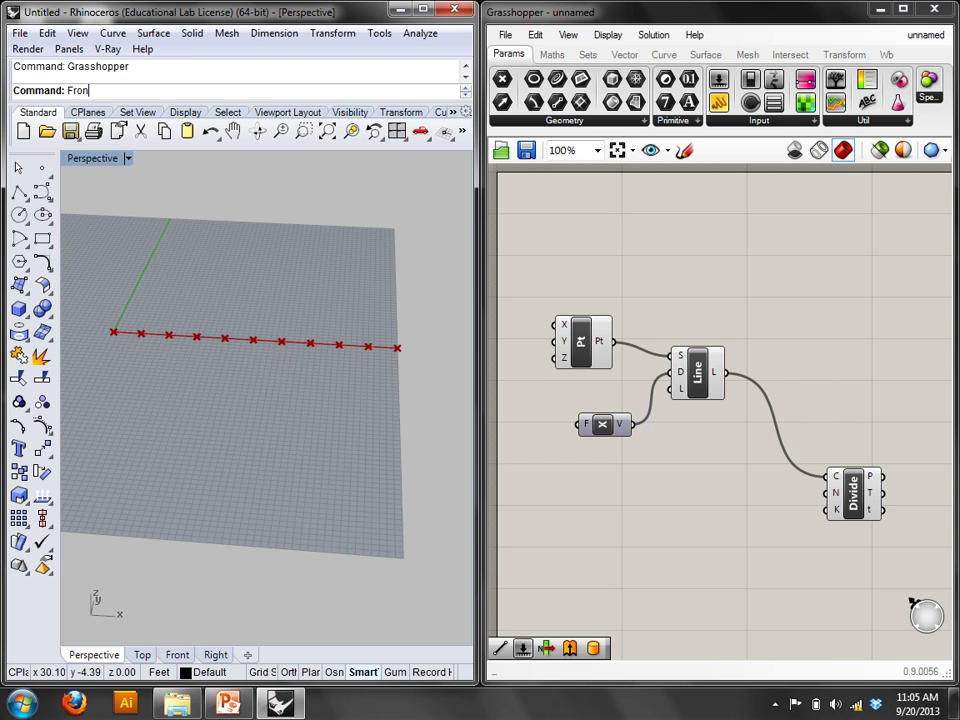
pyautogui.press('Return')
# Add a List Item component to the canvas above and beyond the Divide component.
pyautogui.moveTo(821, 377); pyautogui.dragTo(848, 376, button='right')
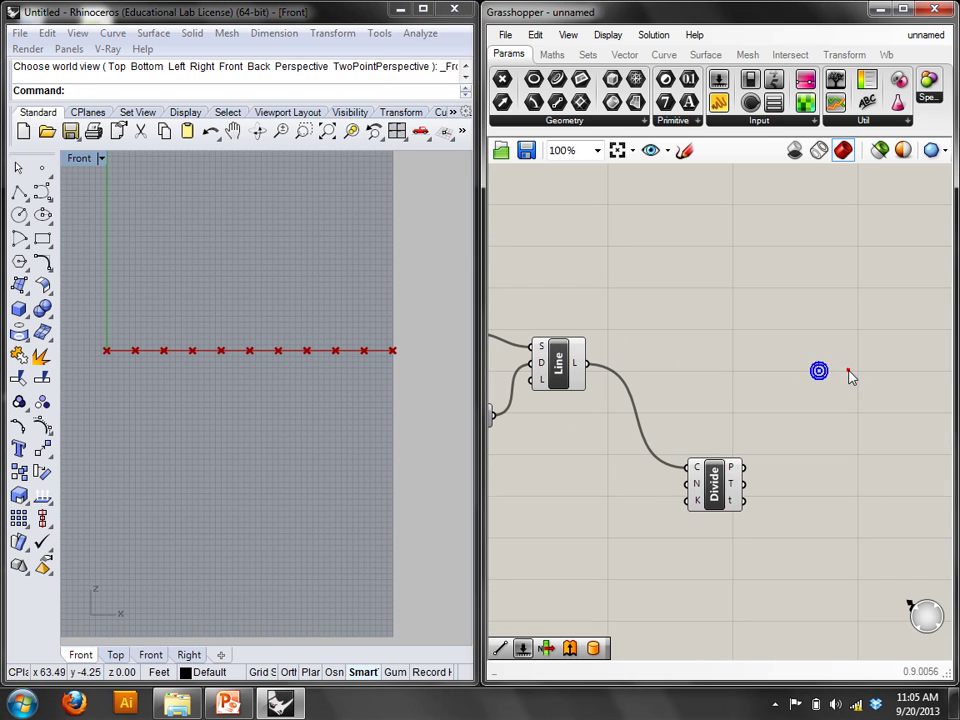
pyautogui.doubleClick(848, 376)
pyautogui.write('list')
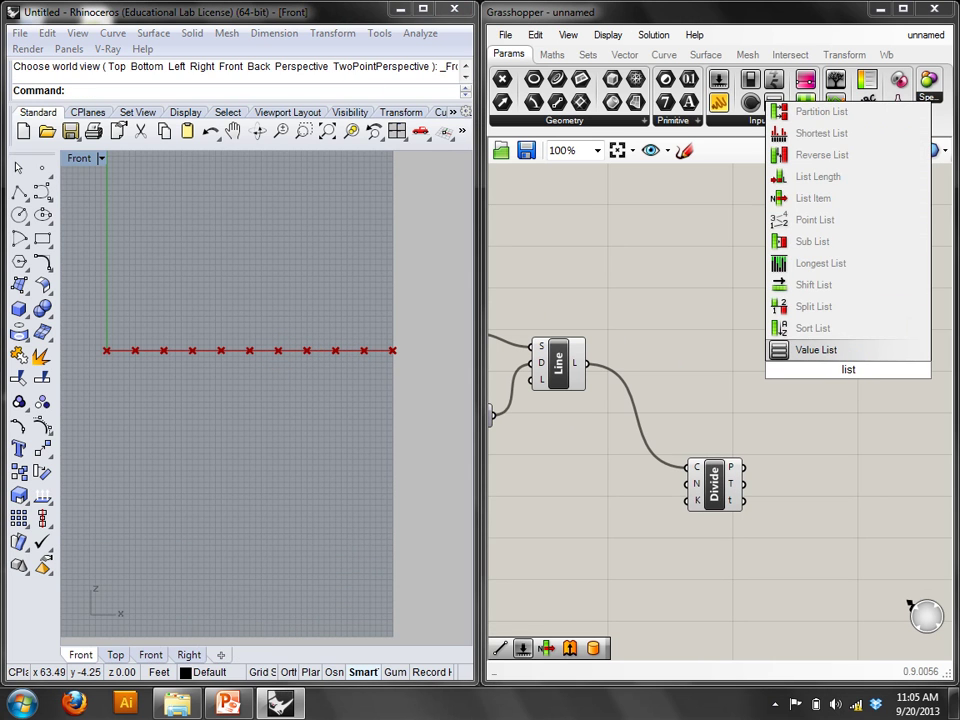
pyautogui.press('Up')
pyautogui.press('Up')
pyautogui.press('Up')
pyautogui.press('Down')
pyautogui.press('Up')
pyautogui.press('Up')
pyautogui.press('Up')
pyautogui.press('Up')
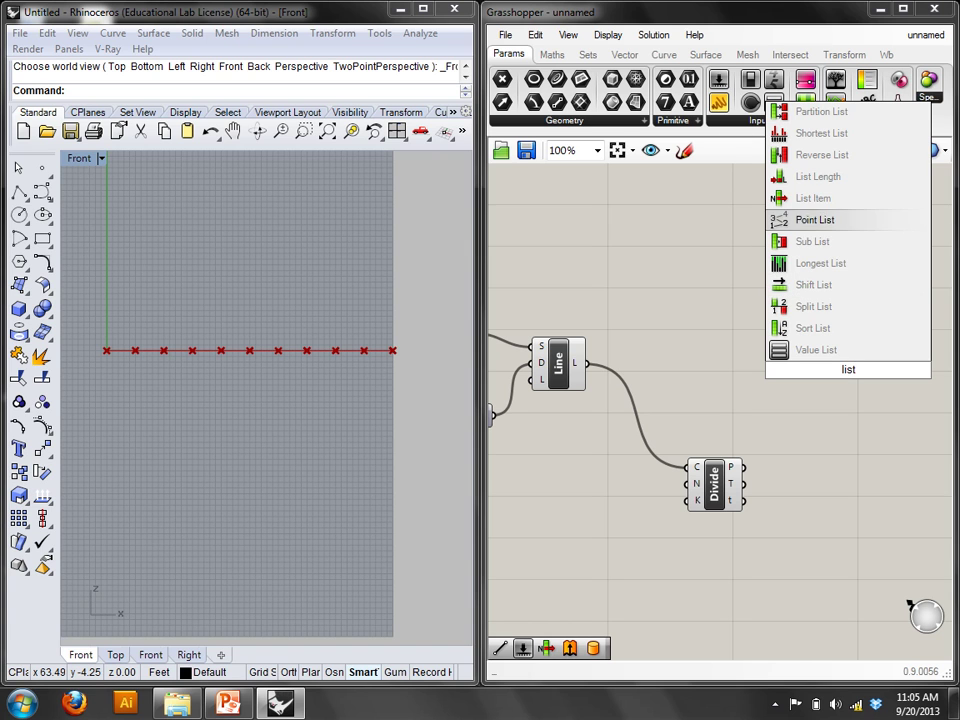
pyautogui.press('Up')
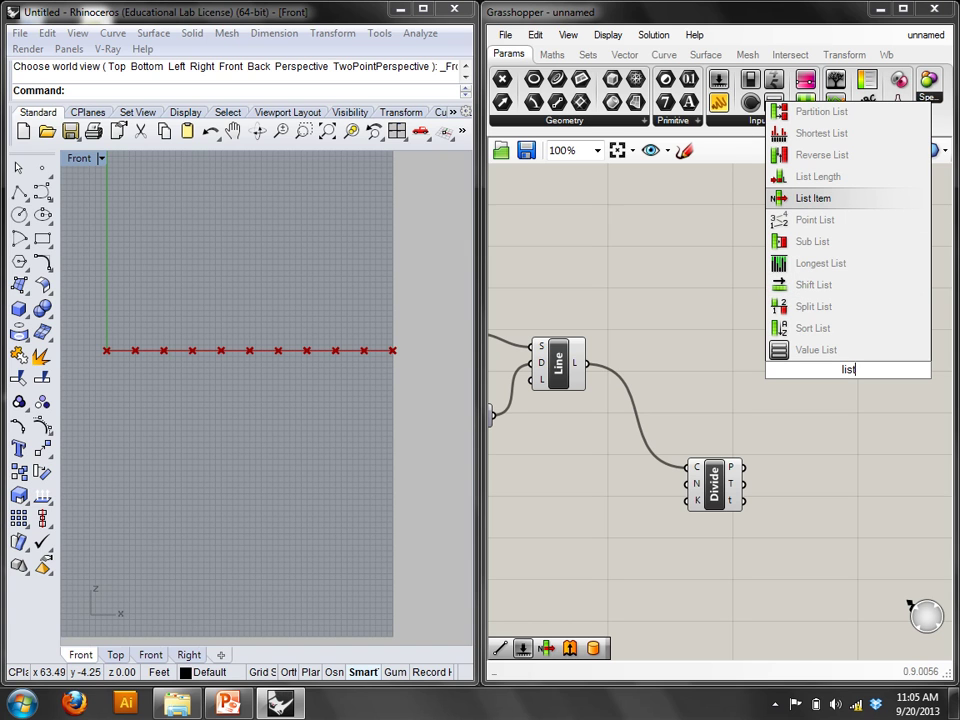
pyautogui.press('Return')
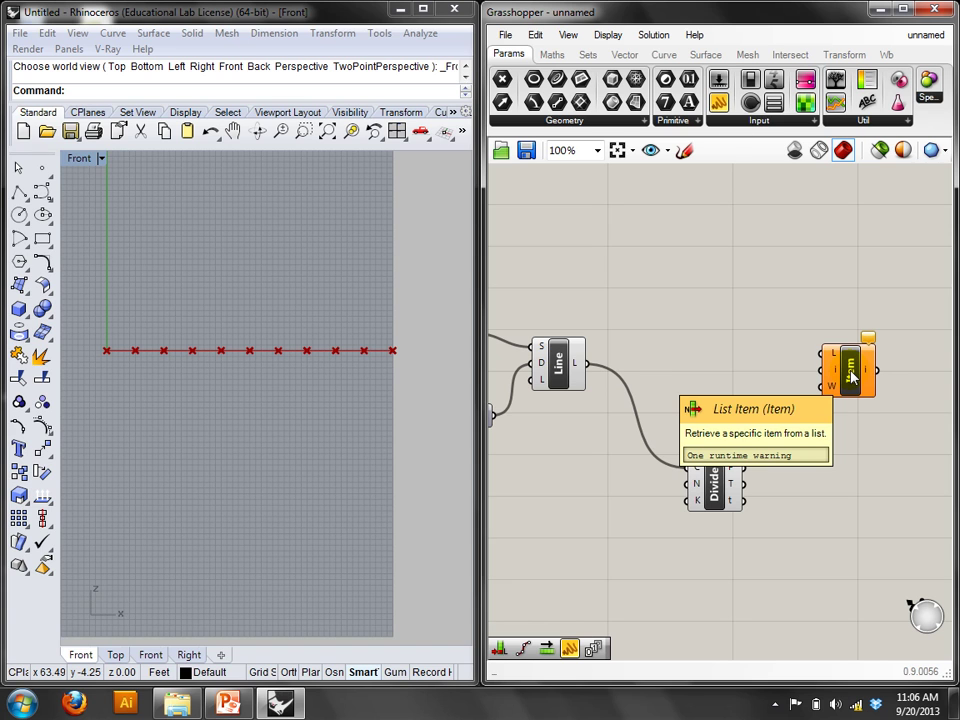
# Move the List Item component closer to Divide and connect the division points to its list input.
pyautogui.click(728, 475)
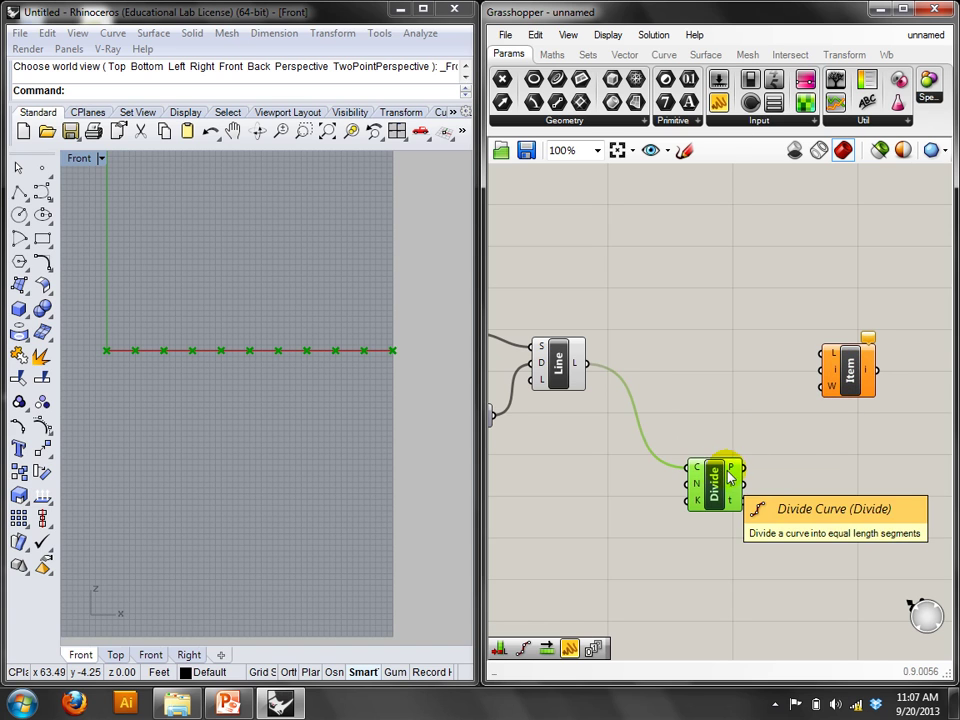
pyautogui.moveTo(773, 474); pyautogui.dragTo(744, 463, button='right')
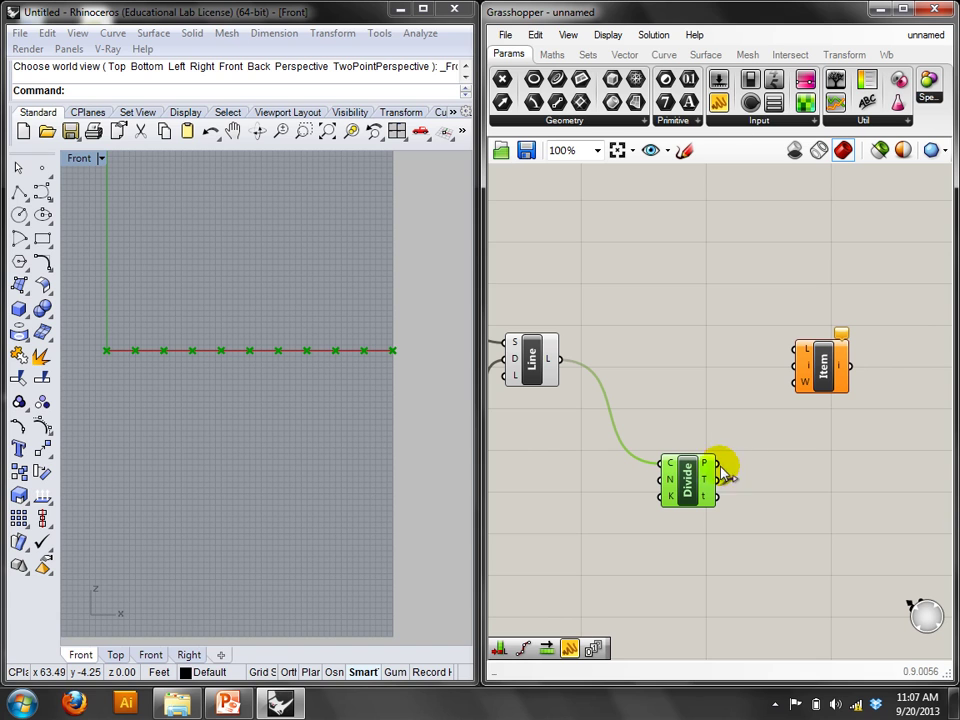
pyautogui.moveTo(707, 466)
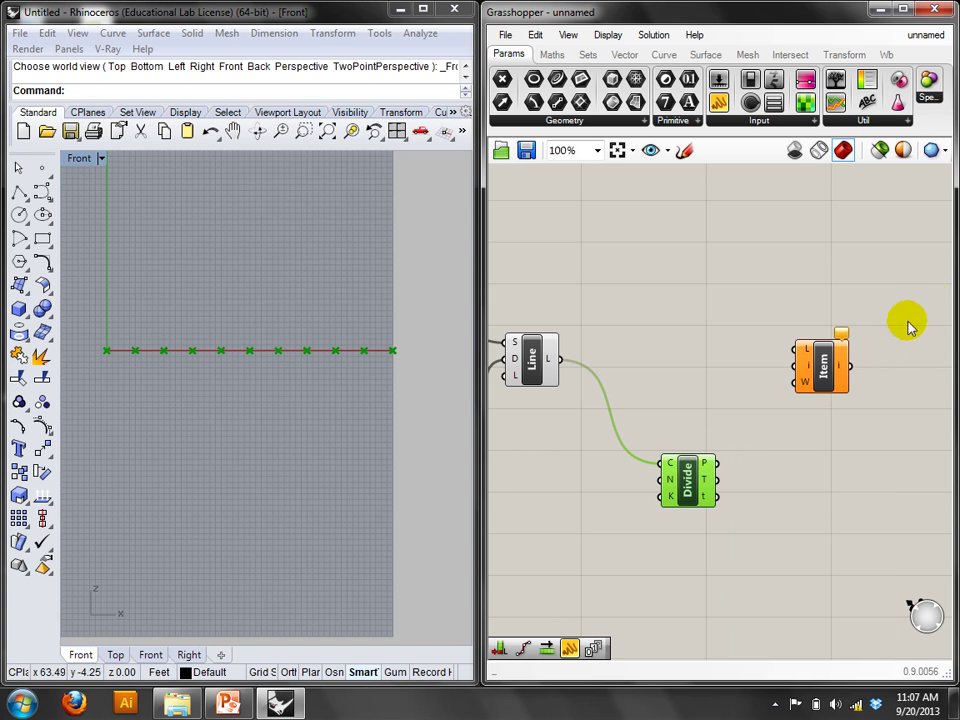
pyautogui.moveTo(833, 371); pyautogui.dragTo(808, 403)
pyautogui.moveTo(707, 462); pyautogui.dragTo(725, 407)
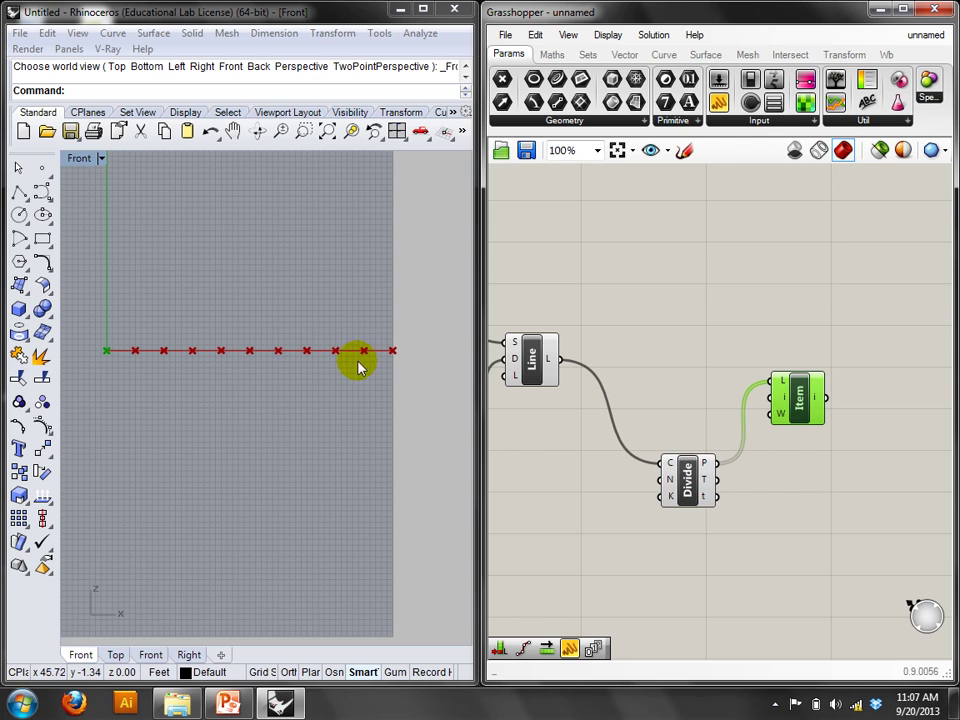
# Add a number slider above the Divide component and set it to integer values with a maximum of 20.
pyautogui.doubleClick(680, 352)
pyautogui.write('num')
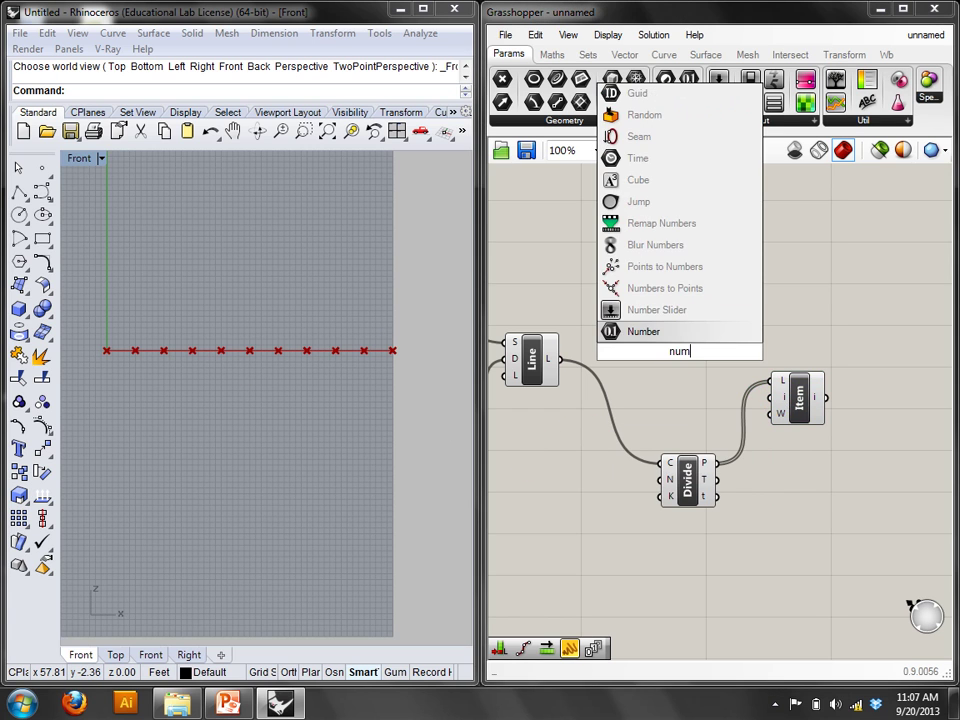
pyautogui.click(666, 311)
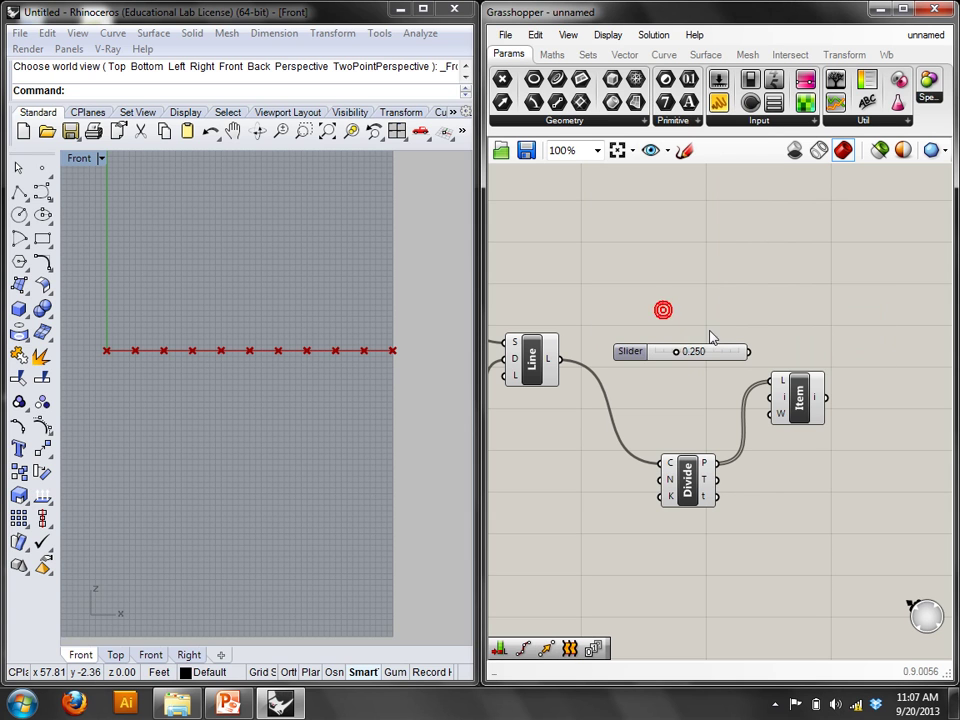
pyautogui.rightClick(711, 350)
pyautogui.click(756, 431)
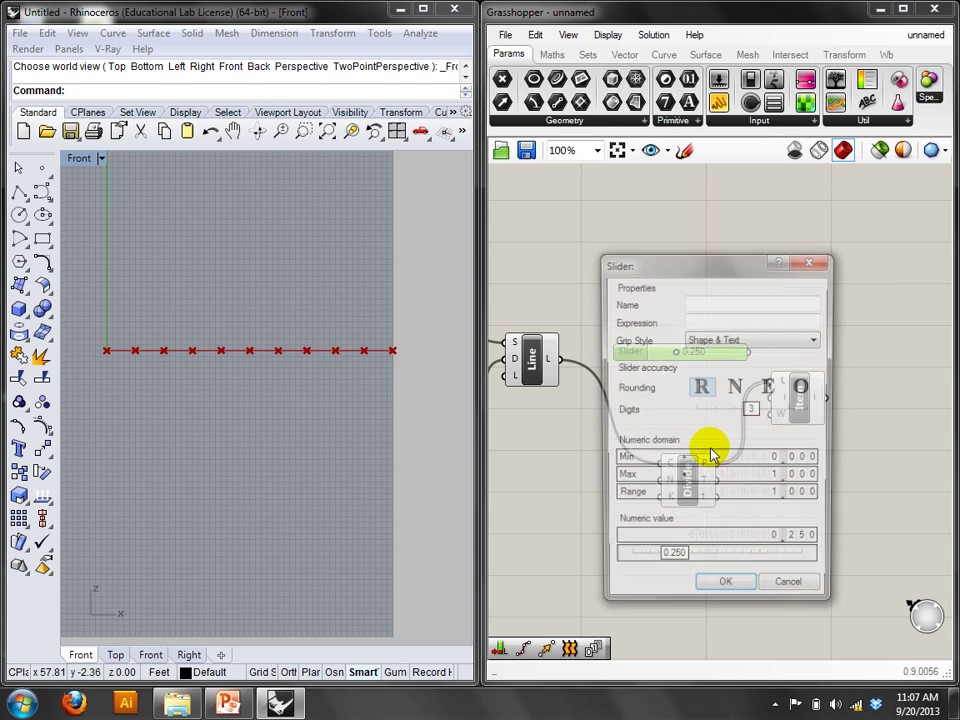
pyautogui.click(735, 387)
pyautogui.doubleClick(755, 478)
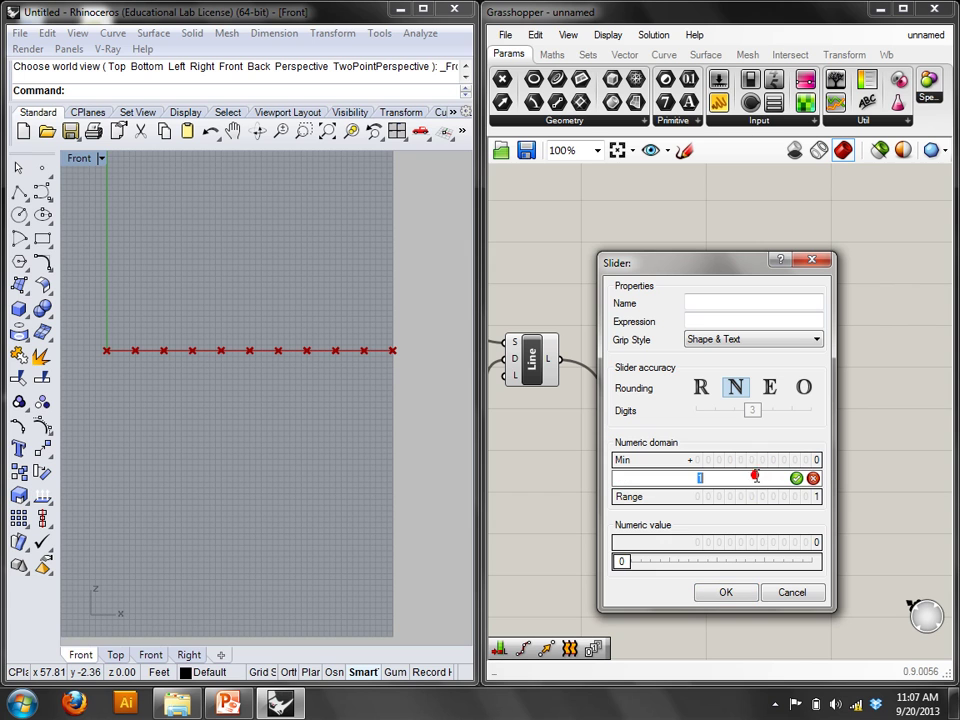
pyautogui.write('20')
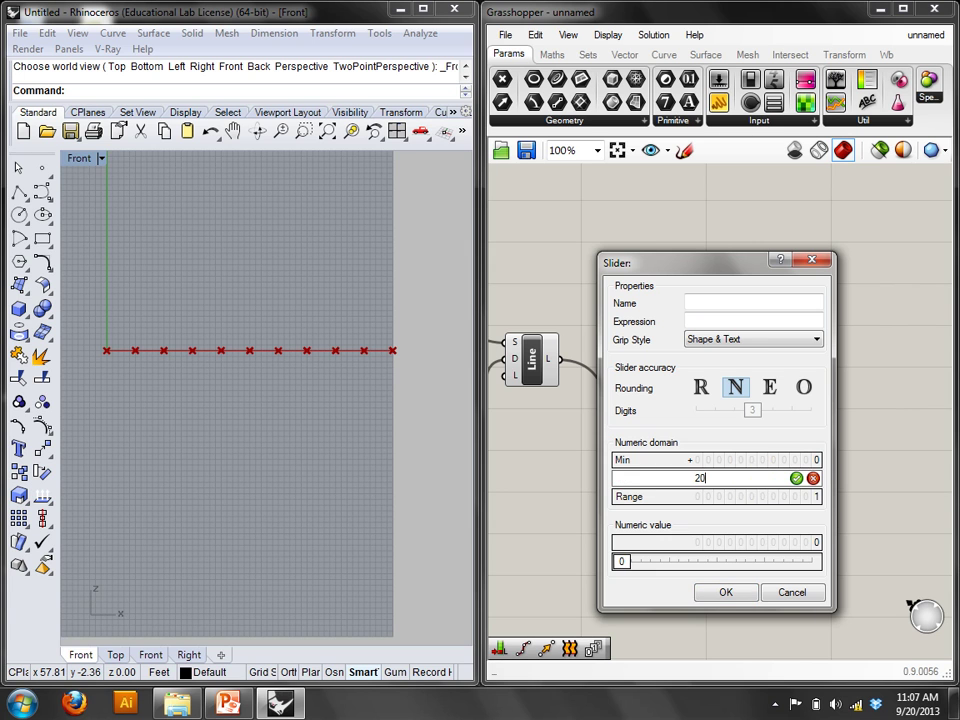
pyautogui.click(791, 480)
pyautogui.click(726, 592)
# Connect the slider to the List Item's index input and select item 9 with it.
pyautogui.moveTo(748, 352); pyautogui.dragTo(770, 398)
pyautogui.moveTo(651, 354); pyautogui.dragTo(662, 357)
pyautogui.click(798, 398)
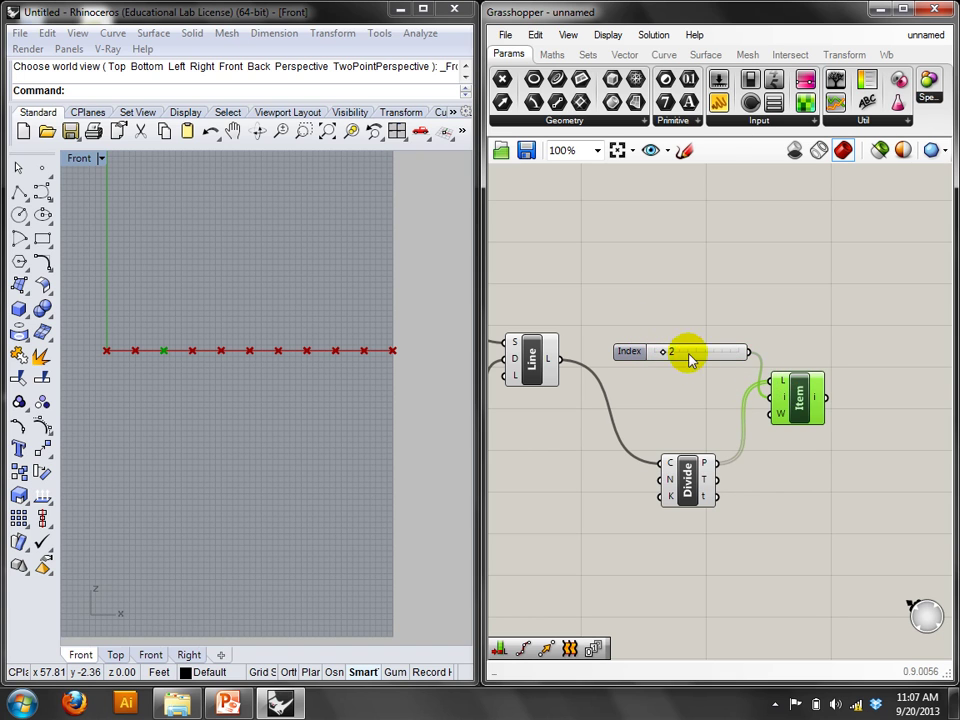
pyautogui.moveTo(667, 354); pyautogui.dragTo(696, 356)
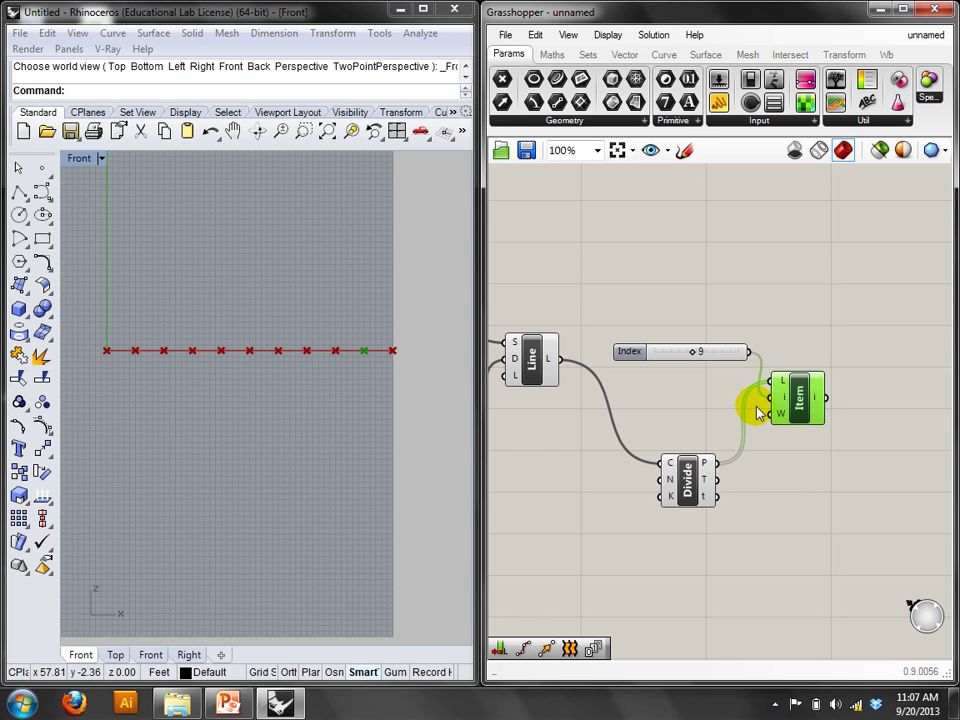
# Add a Move component above the index slider and connect the line output to its geometry input.
pyautogui.click(782, 321)
pyautogui.moveTo(761, 244); pyautogui.dragTo(766, 277, button='right')
pyautogui.doubleClick(766, 277)
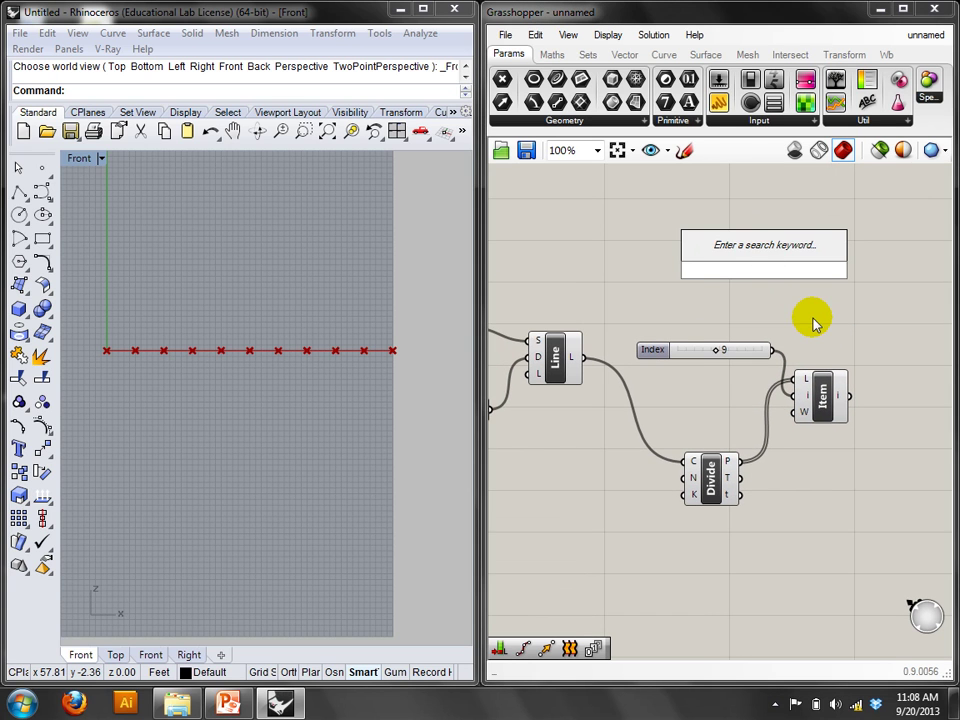
pyautogui.write('move')
pyautogui.click(785, 252)
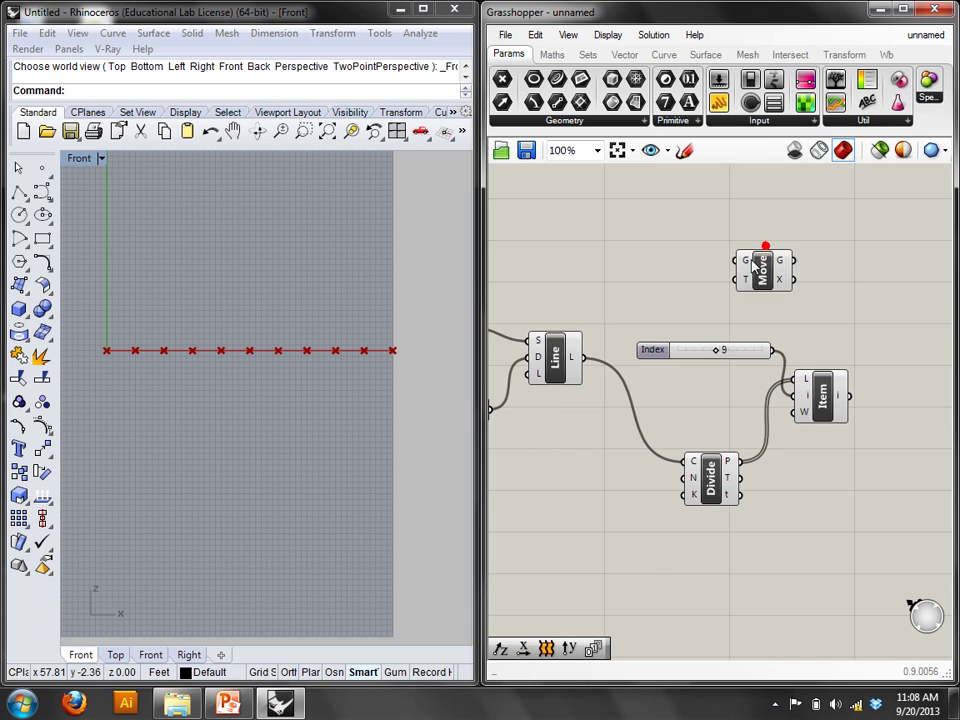
pyautogui.moveTo(755, 262); pyautogui.dragTo(803, 266, button='right')
pyautogui.moveTo(803, 266); pyautogui.dragTo(677, 285)
pyautogui.moveTo(628, 358); pyautogui.dragTo(785, 207)
# Add a Unit Z vector below the Move component and connect it to the translation input.
pyautogui.doubleClick(767, 268)
pyautogui.write('z')
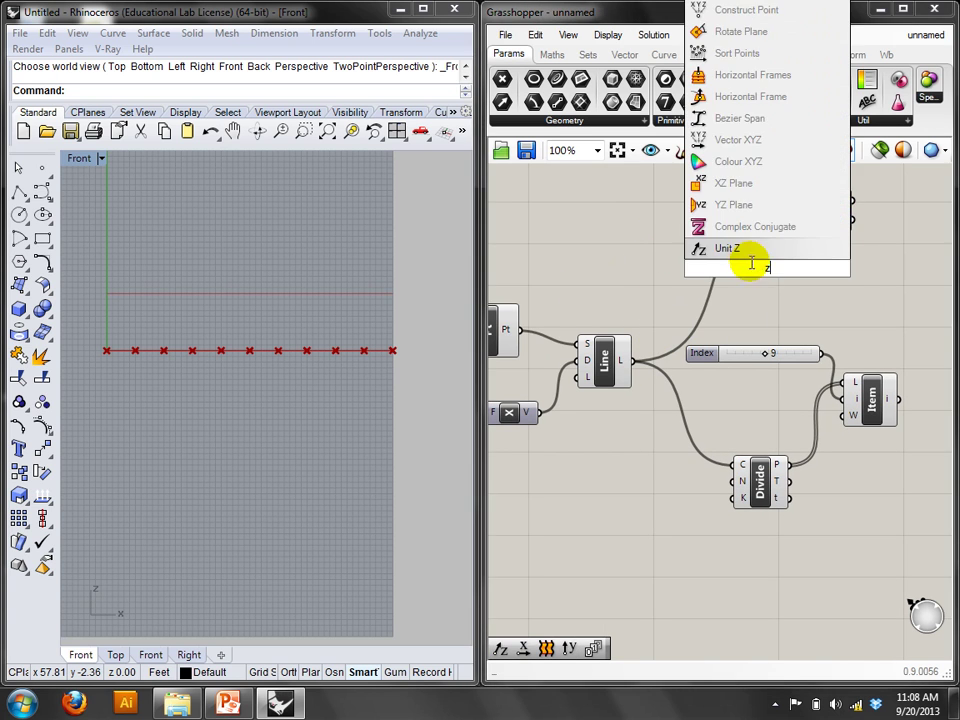
pyautogui.press('Return')
pyautogui.moveTo(792, 268); pyautogui.dragTo(797, 219)
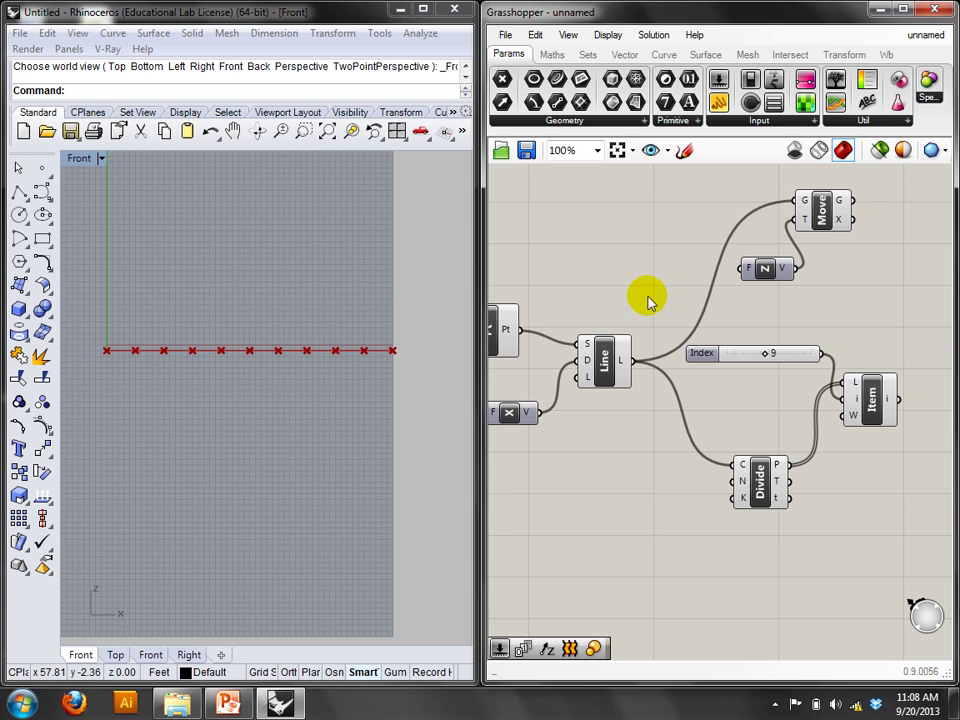
# Duplicate the index slider beside the Unit Z component and connect the copy to its factor input.
pyautogui.doubleClick(647, 260)
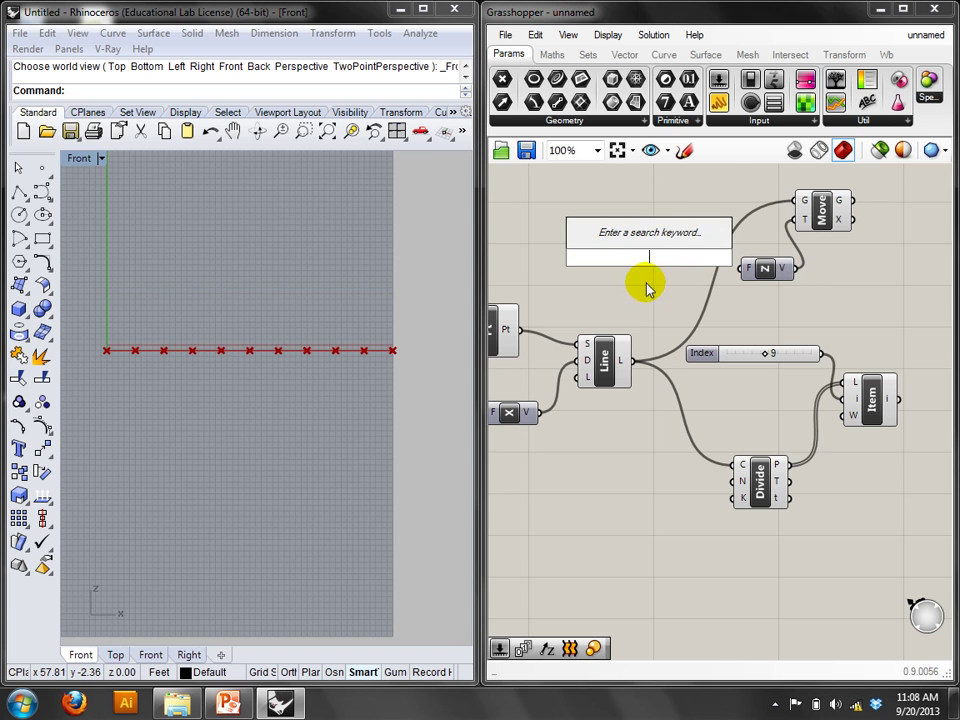
pyautogui.click(681, 296)
pyautogui.click(739, 362)
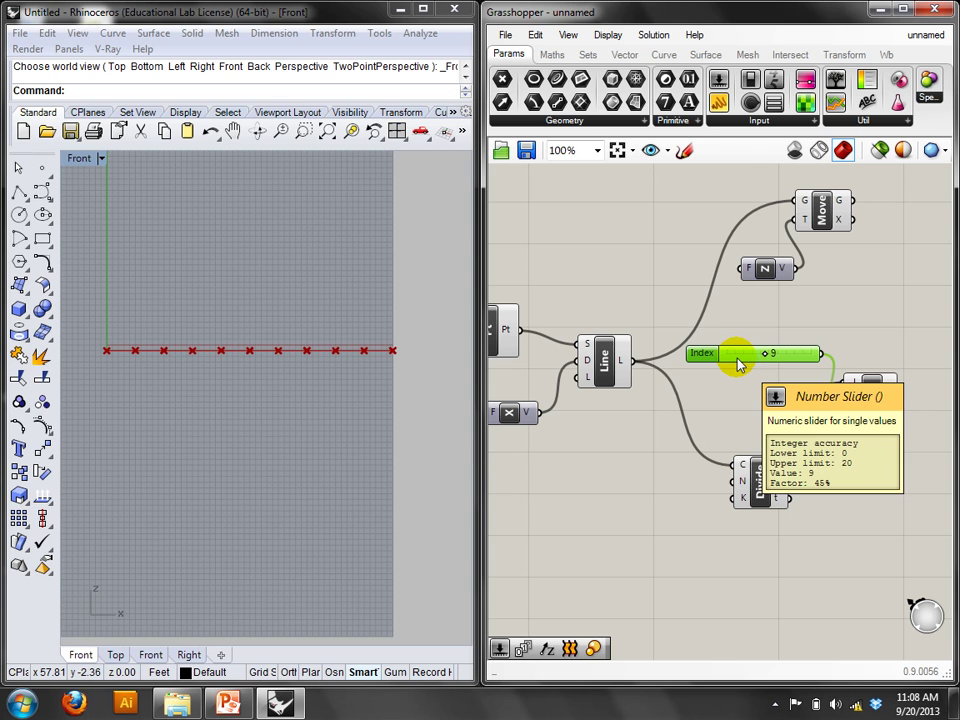
pyautogui.keyDown('alt'); pyautogui.moveTo(737, 362); pyautogui.dragTo(590, 264); pyautogui.keyUp('alt')
pyautogui.moveTo(728, 270); pyautogui.dragTo(745, 268)
# Copy the Divide, List Item and index slider group beside the Move component and connect the moved geometry to the copied Divide's curve input.
pyautogui.moveTo(849, 272); pyautogui.dragTo(914, 343, button='right')
pyautogui.moveTo(885, 527); pyautogui.dragTo(733, 386)
pyautogui.moveTo(862, 429); pyautogui.dragTo(772, 402, button='right')
pyautogui.keyDown('alt'); pyautogui.moveTo(772, 402); pyautogui.dragTo(948, 298); pyautogui.keyUp('alt')
pyautogui.moveTo(668, 241); pyautogui.dragTo(770, 344)
pyautogui.click(648, 345)
pyautogui.moveTo(662, 358); pyautogui.dragTo(748, 398, button='right')
pyautogui.scroll(-2, 686, 370)
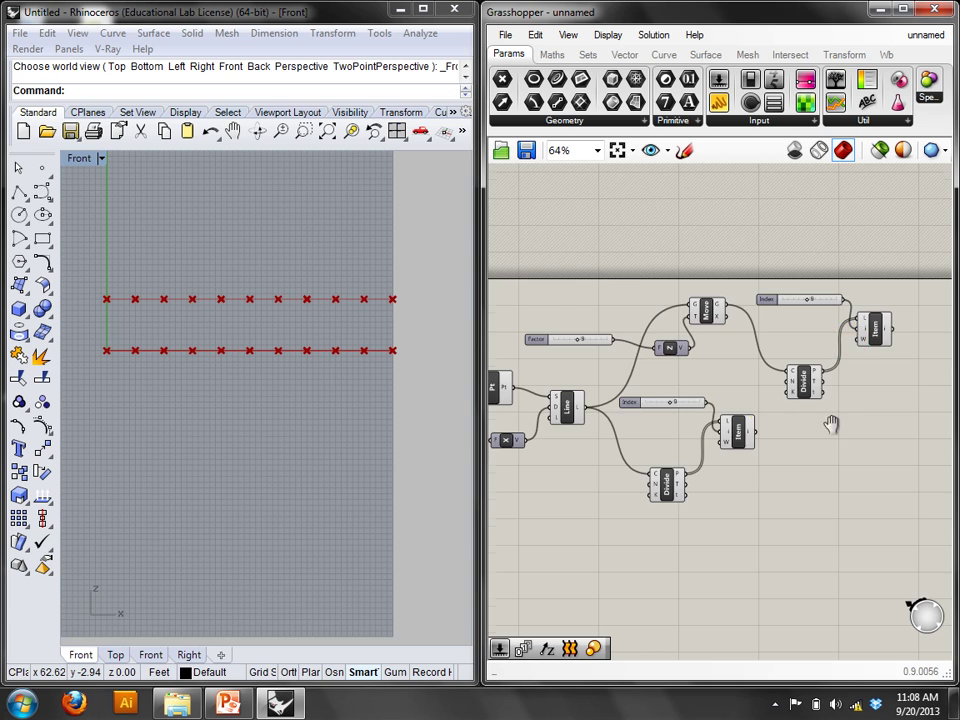
pyautogui.moveTo(836, 429); pyautogui.dragTo(642, 410, button='right')
pyautogui.doubleClick(660, 407)
pyautogui.write('line')
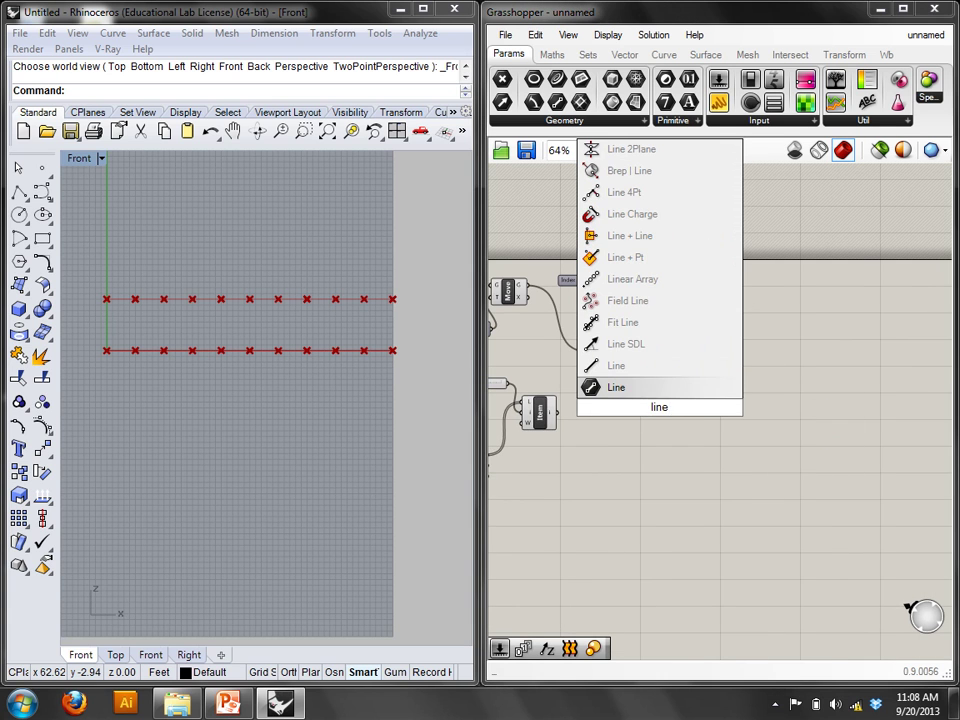
pyautogui.press('Return')
pyautogui.scroll(2, 705, 403)
pyautogui.moveTo(705, 403); pyautogui.dragTo(793, 394)
pyautogui.moveTo(673, 343); pyautogui.dragTo(735, 341, button='right')
pyautogui.click(590, 397)
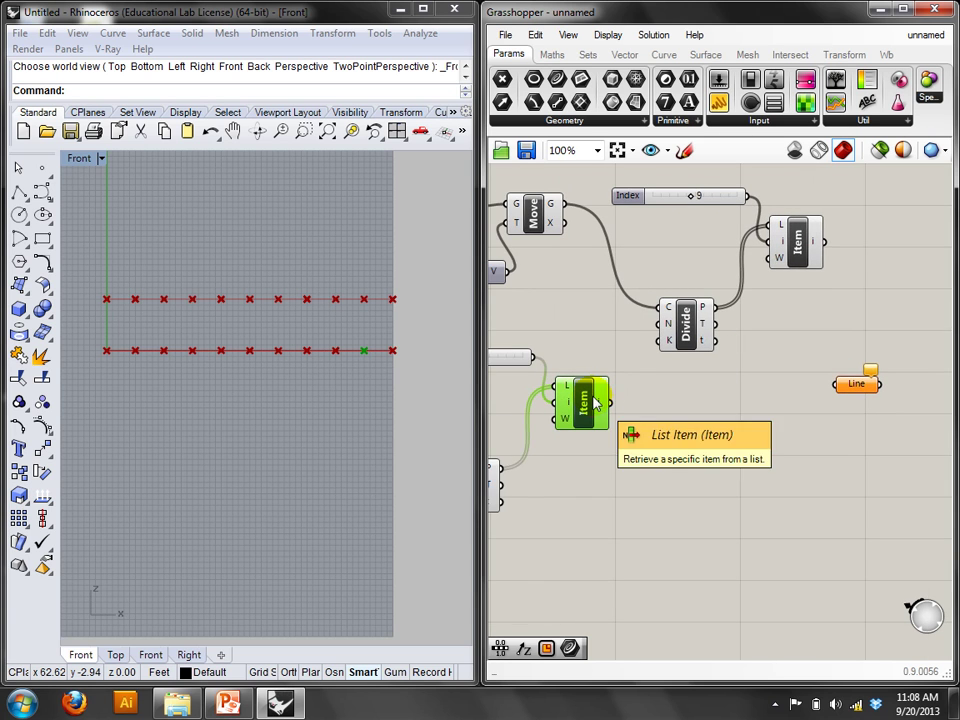
pyautogui.click(792, 248)
pyautogui.moveTo(833, 254); pyautogui.dragTo(773, 268, button='right')
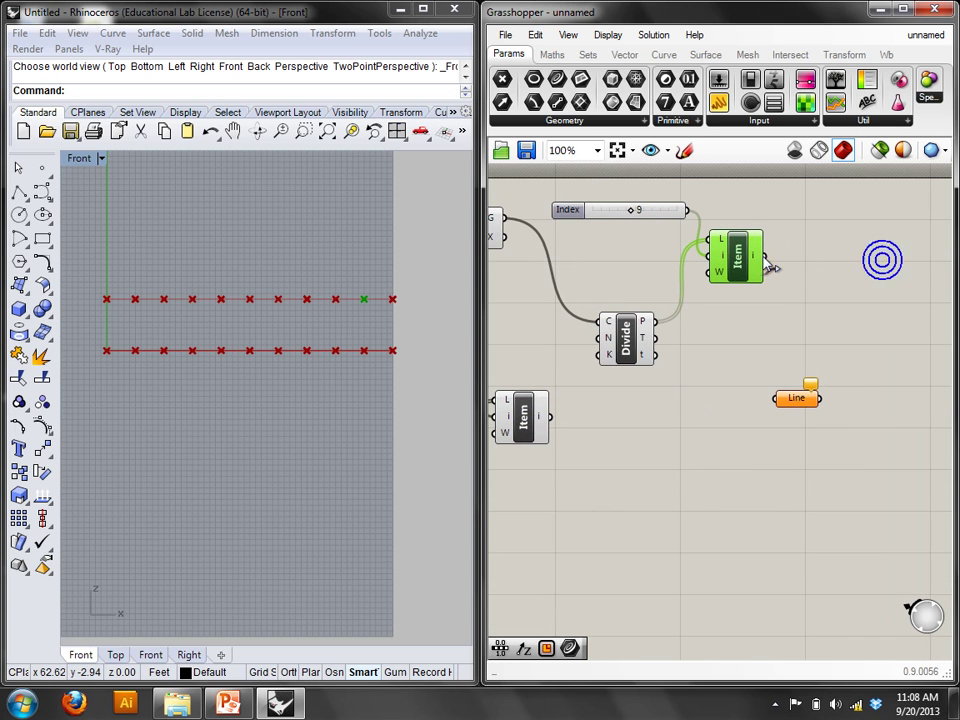
pyautogui.click(795, 390)
pyautogui.moveTo(862, 507); pyautogui.dragTo(725, 340)
pyautogui.press('Delete')
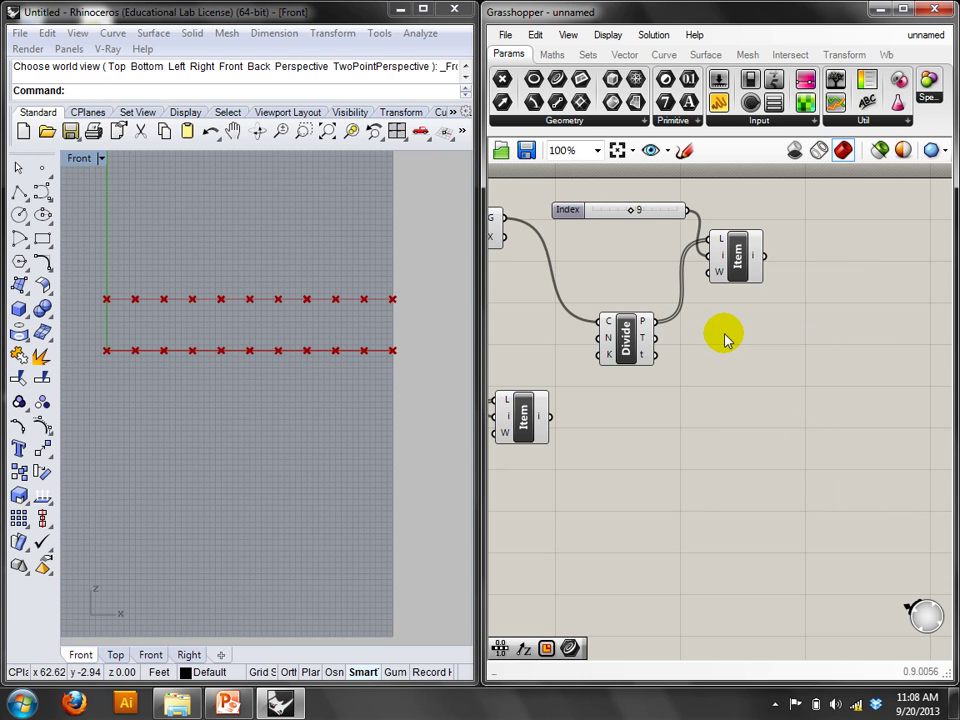
# Add a two-point Line component and connect the upper List Item to its A input and the lower List Item to B.
pyautogui.doubleClick(725, 338)
pyautogui.write('line')
pyautogui.press('Return')
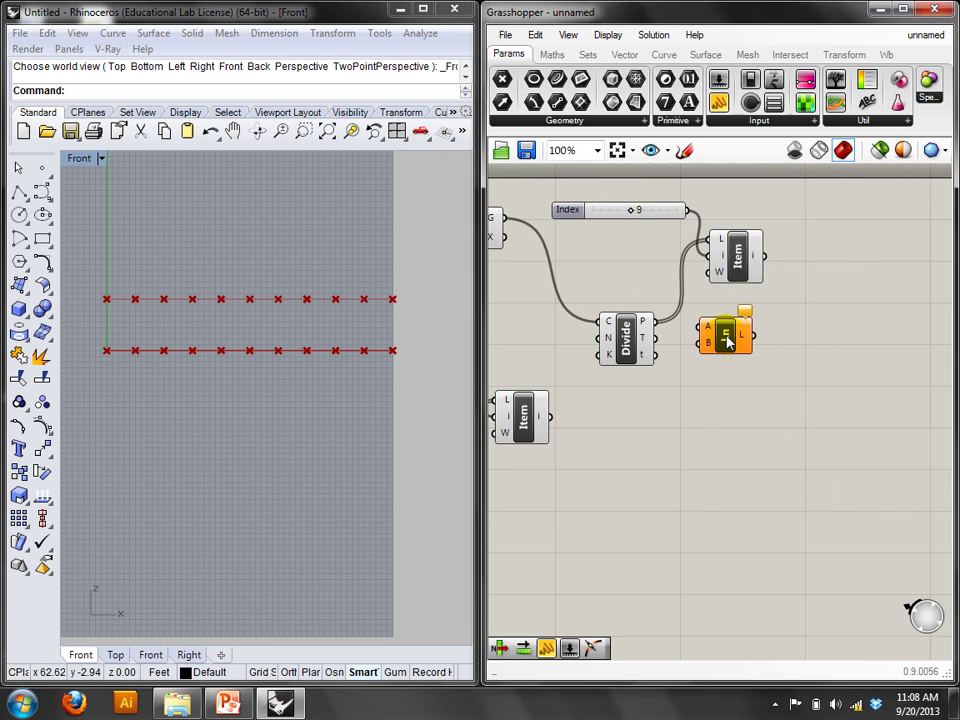
pyautogui.moveTo(727, 341); pyautogui.dragTo(840, 315)
pyautogui.moveTo(549, 415); pyautogui.dragTo(812, 320)
pyautogui.moveTo(770, 262); pyautogui.dragTo(847, 338)
pyautogui.scroll(5, 380, 370)
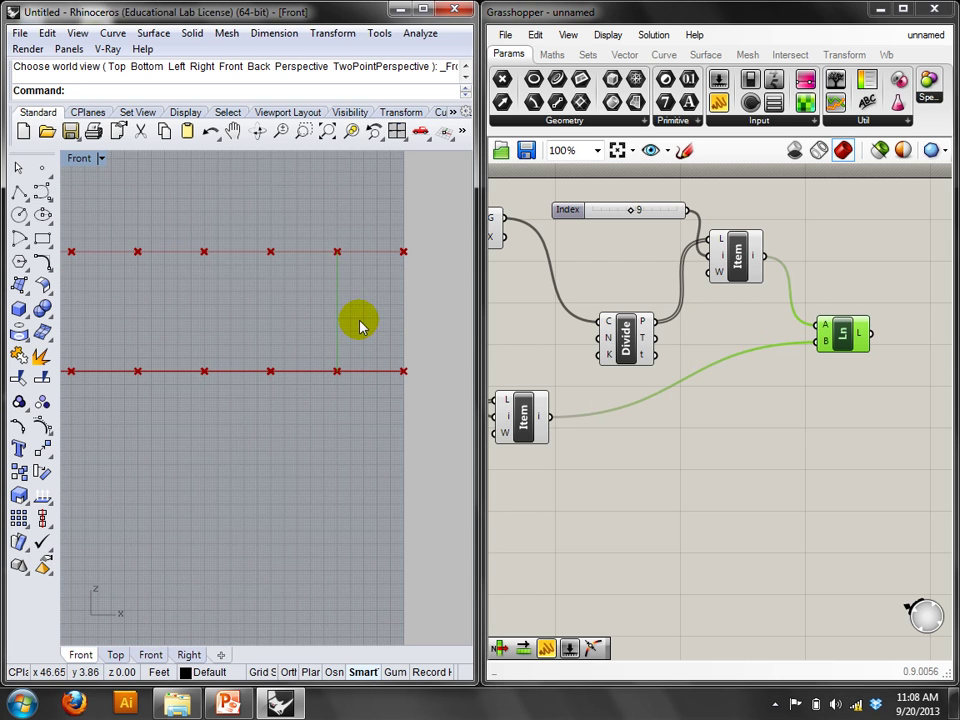
pyautogui.click(852, 490)
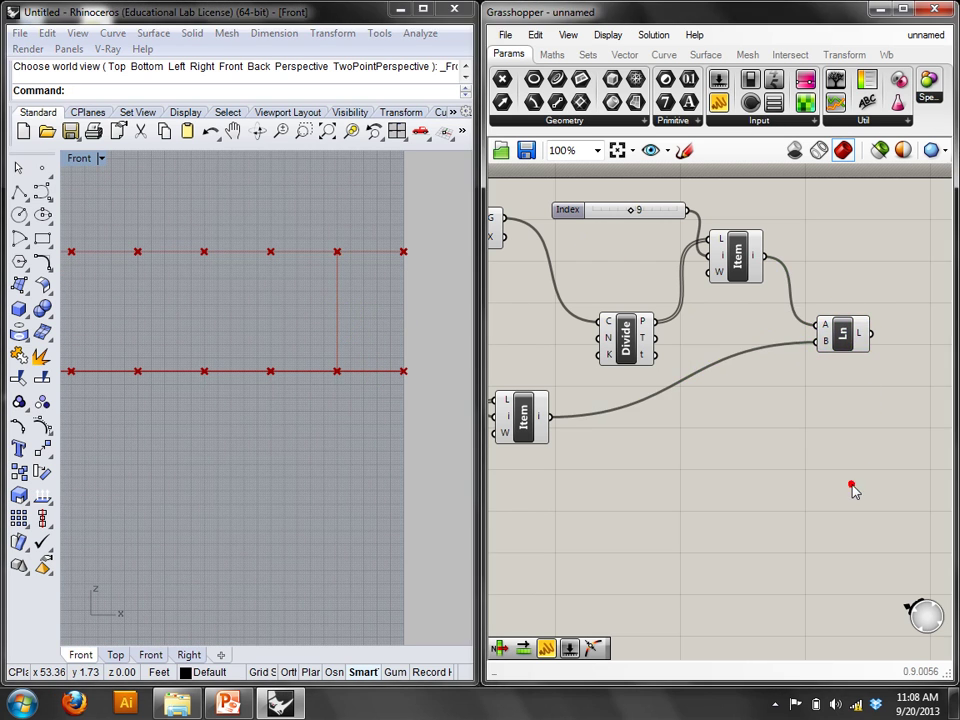
# Set the index slider of the moved line's List Item to 5.
pyautogui.moveTo(645, 249); pyautogui.dragTo(716, 260, button='right')
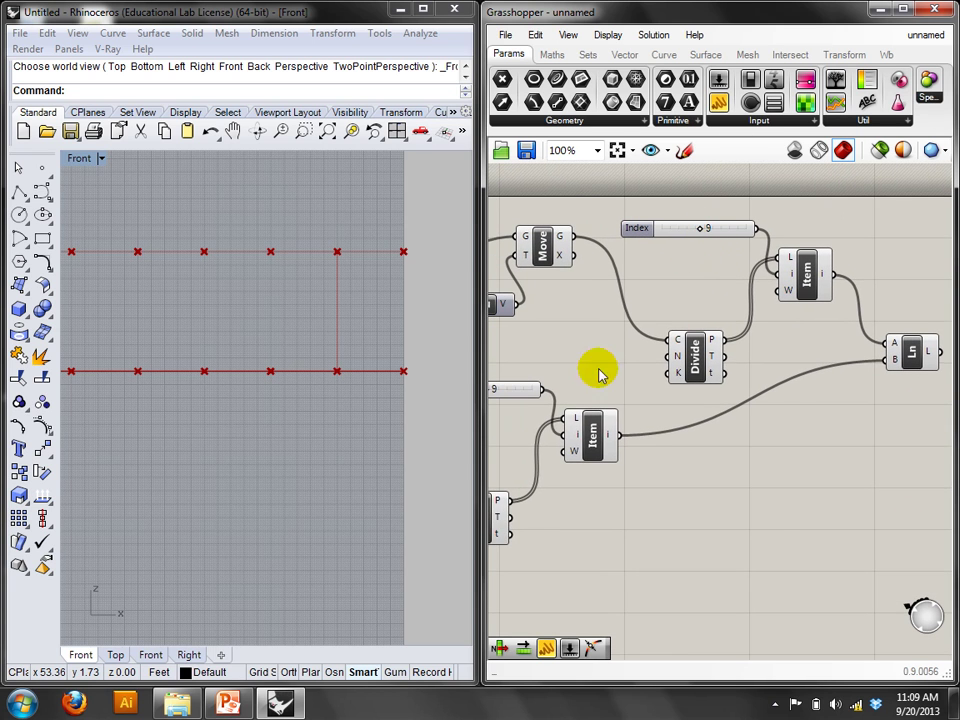
pyautogui.scroll(-3, 701, 312)
pyautogui.scroll(2, 701, 312)
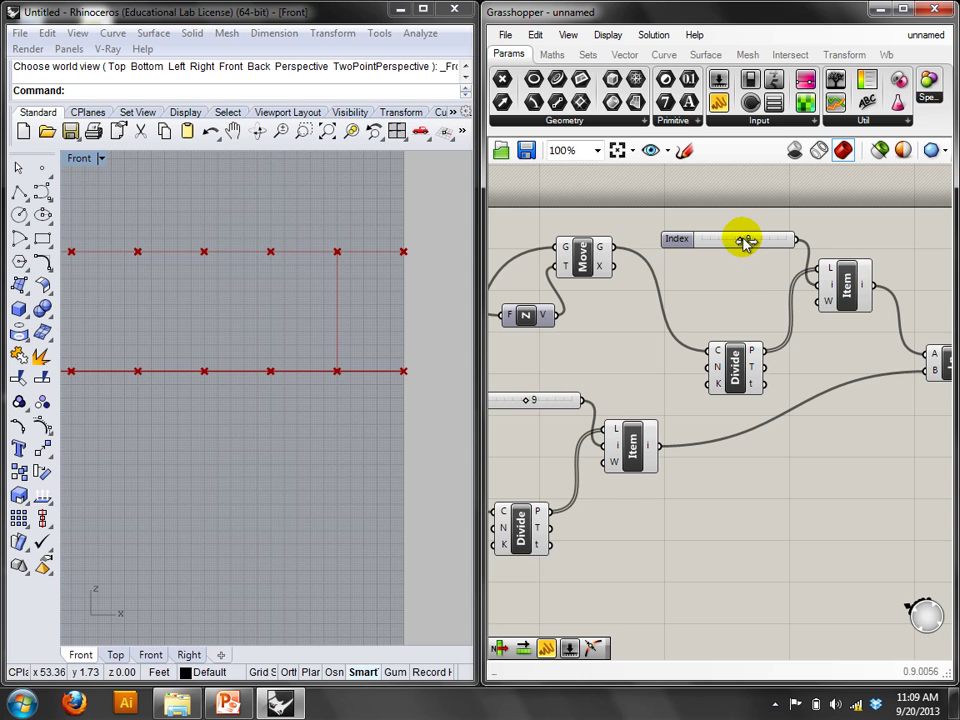
pyautogui.moveTo(745, 243); pyautogui.dragTo(724, 240)
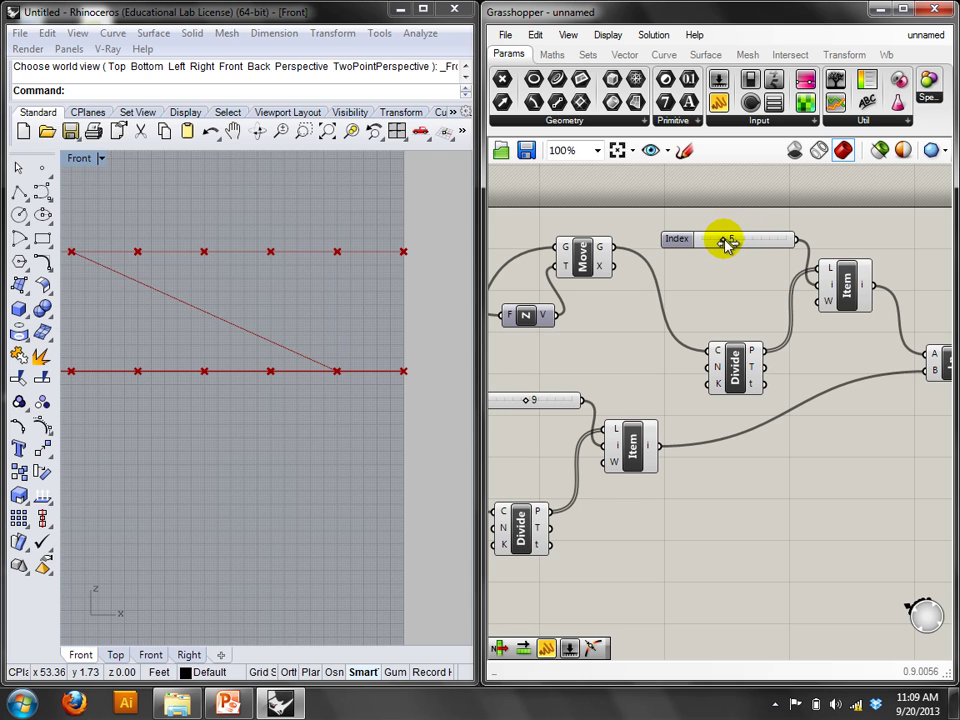
# Try values 5 and 4 on the index slider of the original line's List Item.
pyautogui.moveTo(711, 336); pyautogui.dragTo(856, 328, button='right')
pyautogui.scroll(2, 724, 392)
pyautogui.click(739, 386)
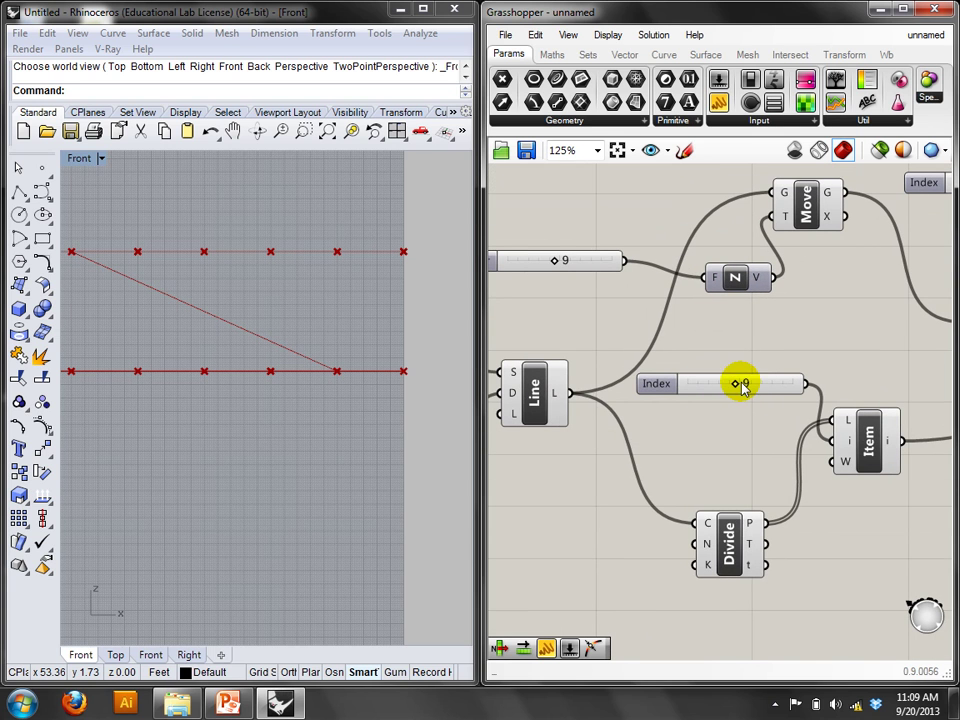
pyautogui.moveTo(739, 386); pyautogui.dragTo(713, 386)
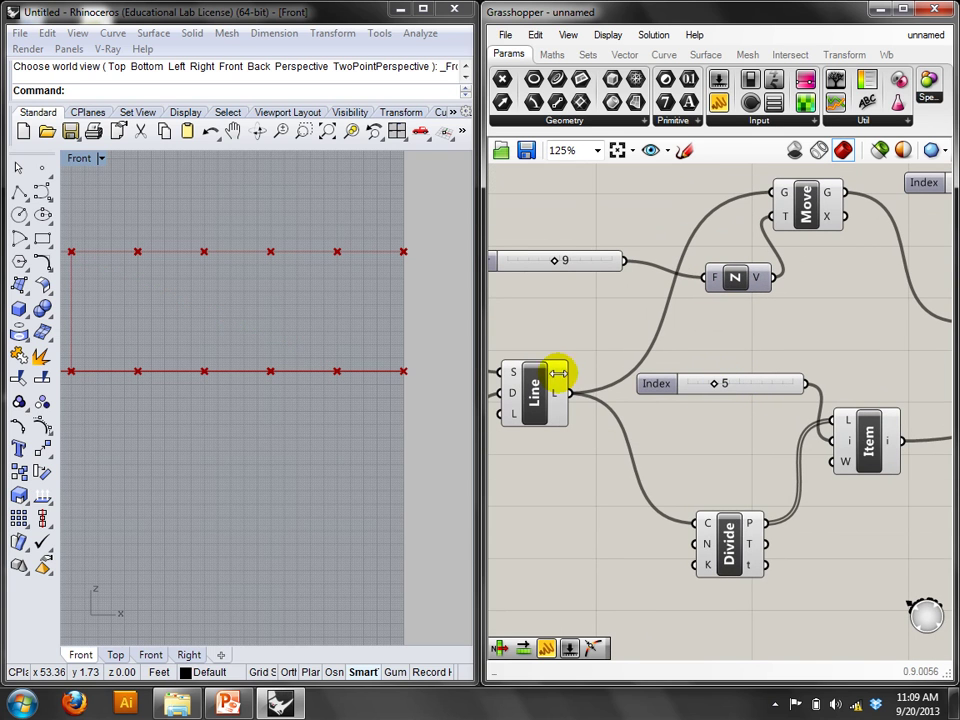
pyautogui.scroll(-2, 156, 390)
pyautogui.click(720, 384)
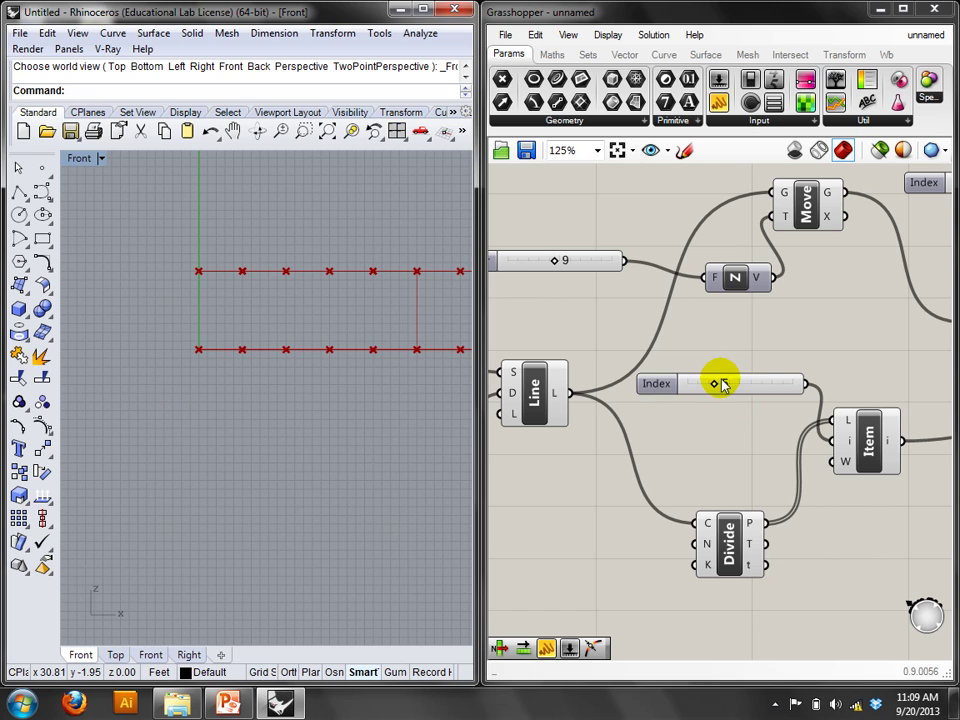
pyautogui.moveTo(716, 386); pyautogui.dragTo(707, 381)
pyautogui.moveTo(841, 402); pyautogui.dragTo(690, 396, button='right')
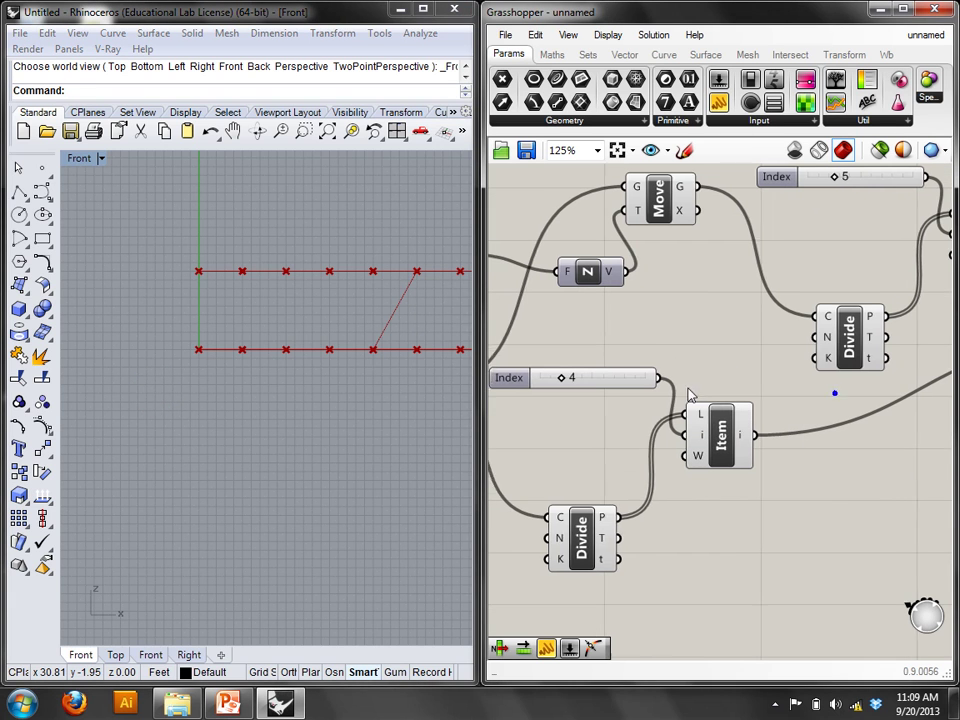
# Delete the index slider feeding the original line's List Item.
pyautogui.click(563, 530)
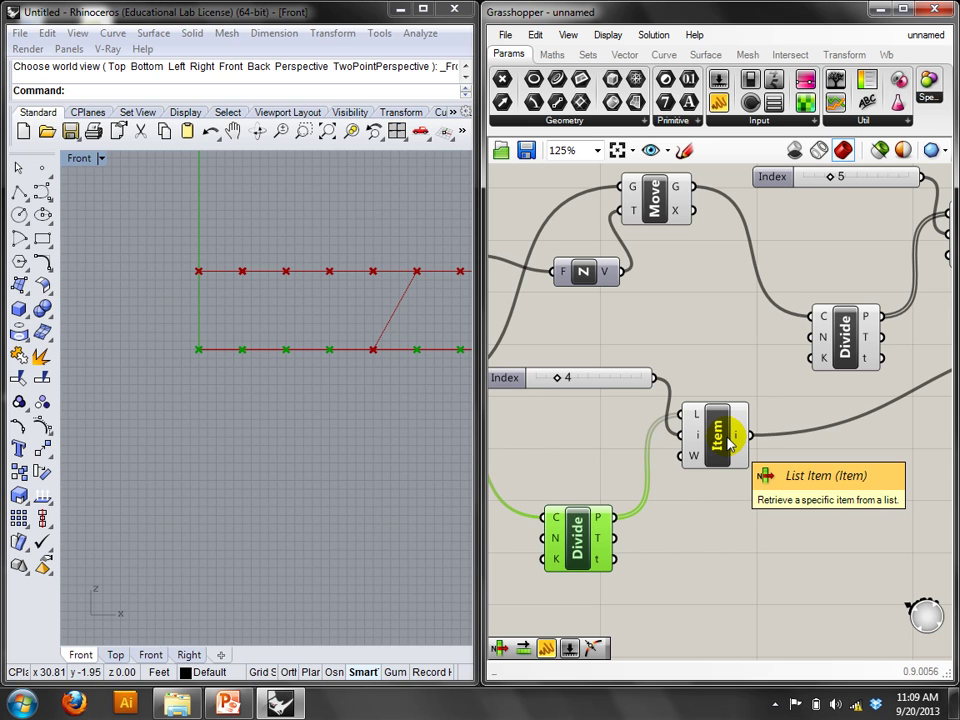
pyautogui.click(612, 382)
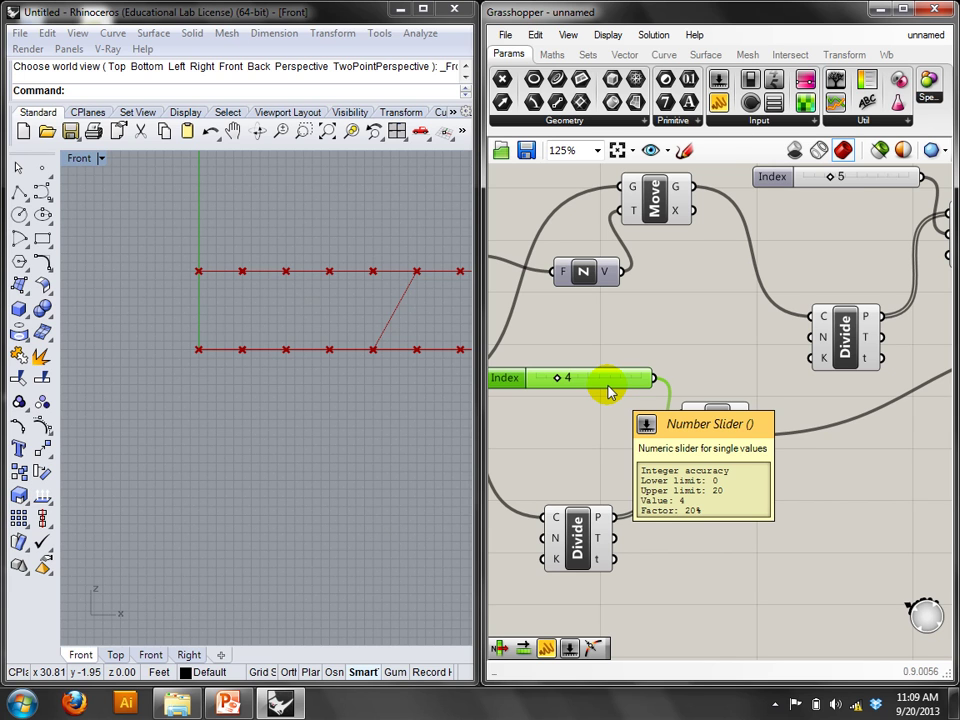
pyautogui.press('Delete')
pyautogui.doubleClick(606, 388)
pyautogui.write('ser')
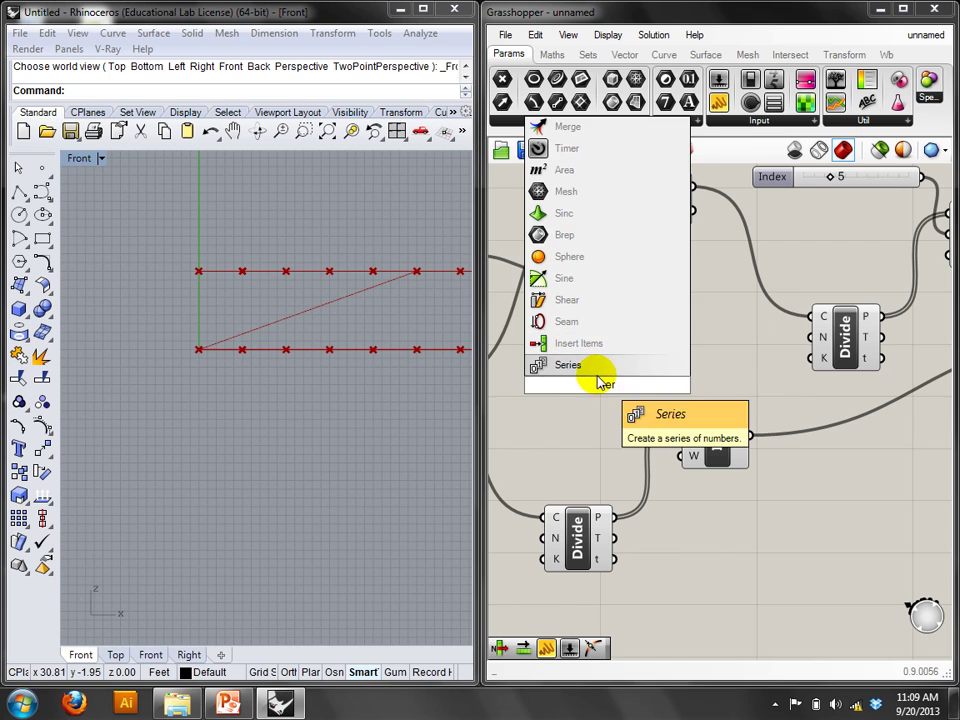
pyautogui.press('Return')
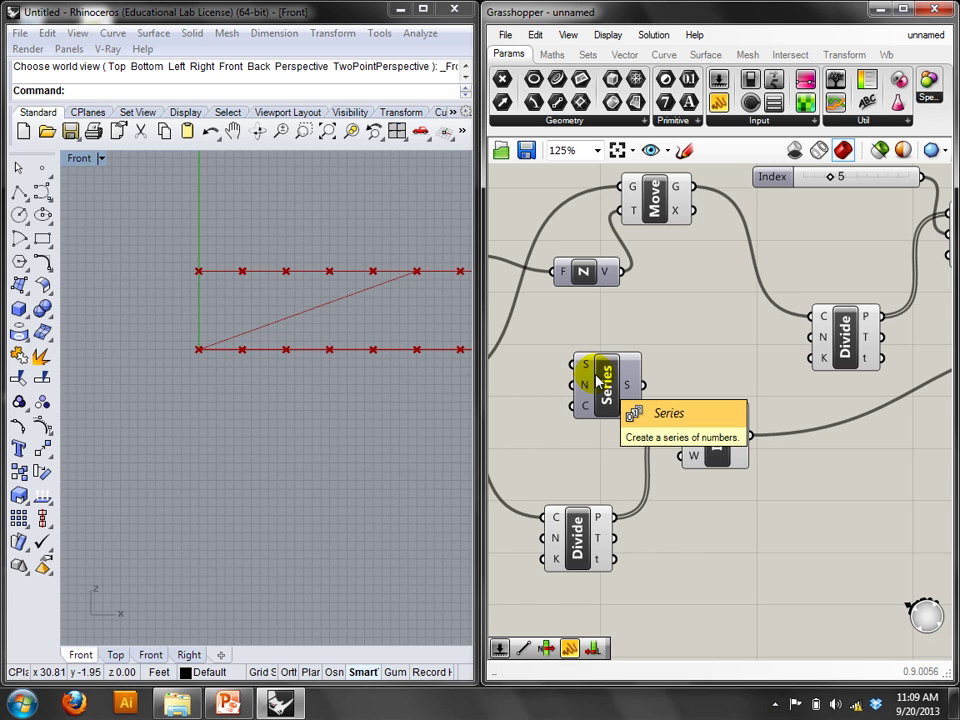
pyautogui.click(597, 380)
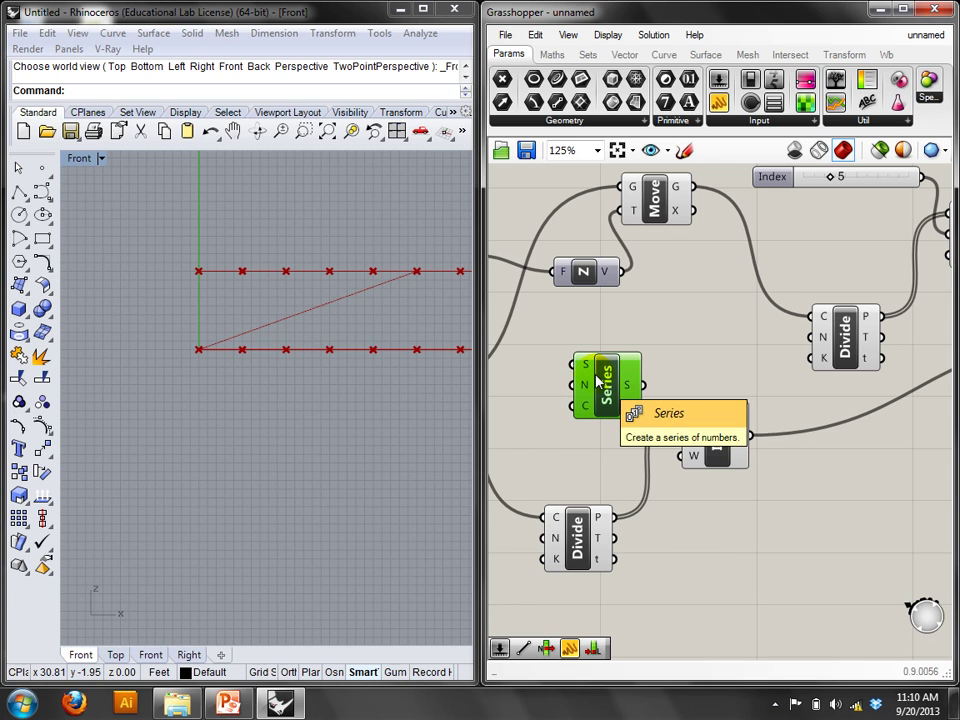
pyautogui.press('Delete')
# Add a Panel in place of the deleted slider and enter 0, 2 and 4 on separate lines.
pyautogui.click(595, 378)
pyautogui.doubleClick(595, 378)
pyautogui.write('pane')
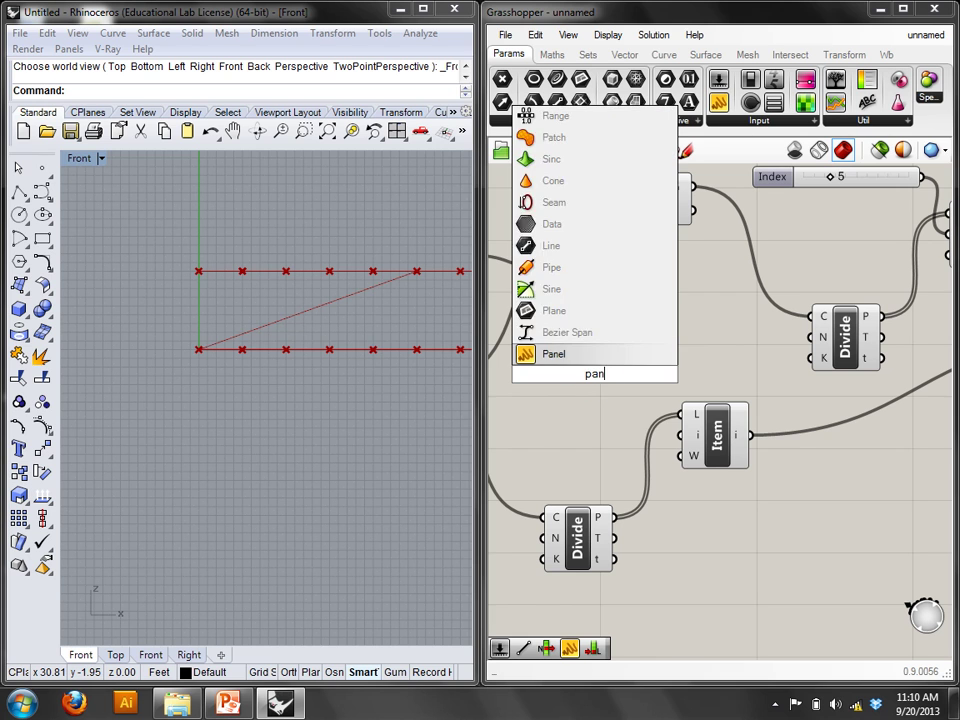
pyautogui.press('Return')
pyautogui.click(606, 388)
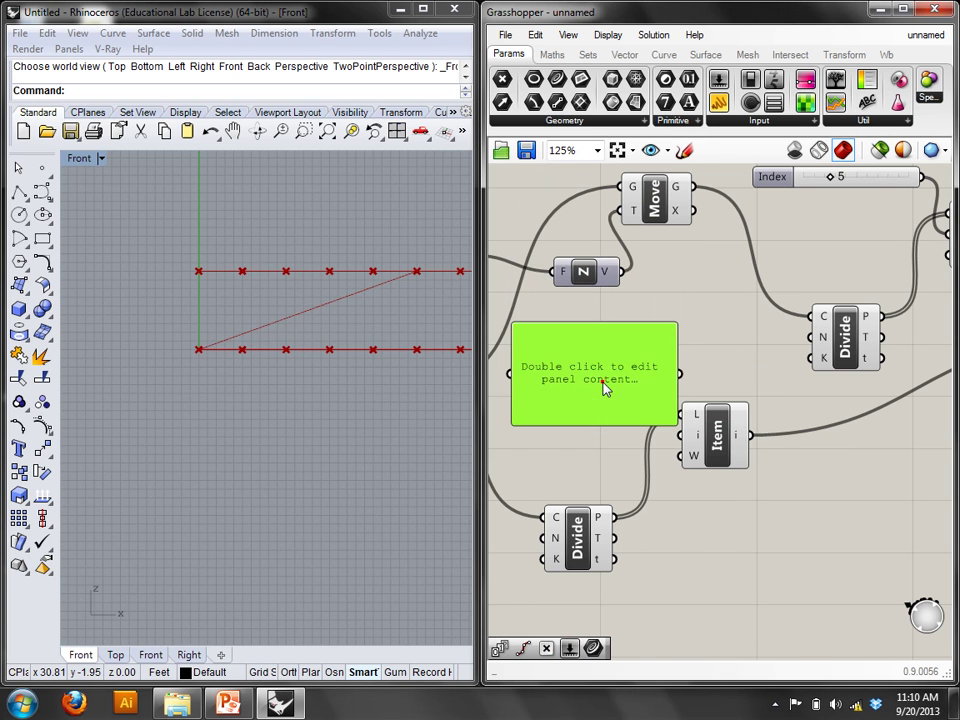
pyautogui.doubleClick(602, 381)
pyautogui.write('0')
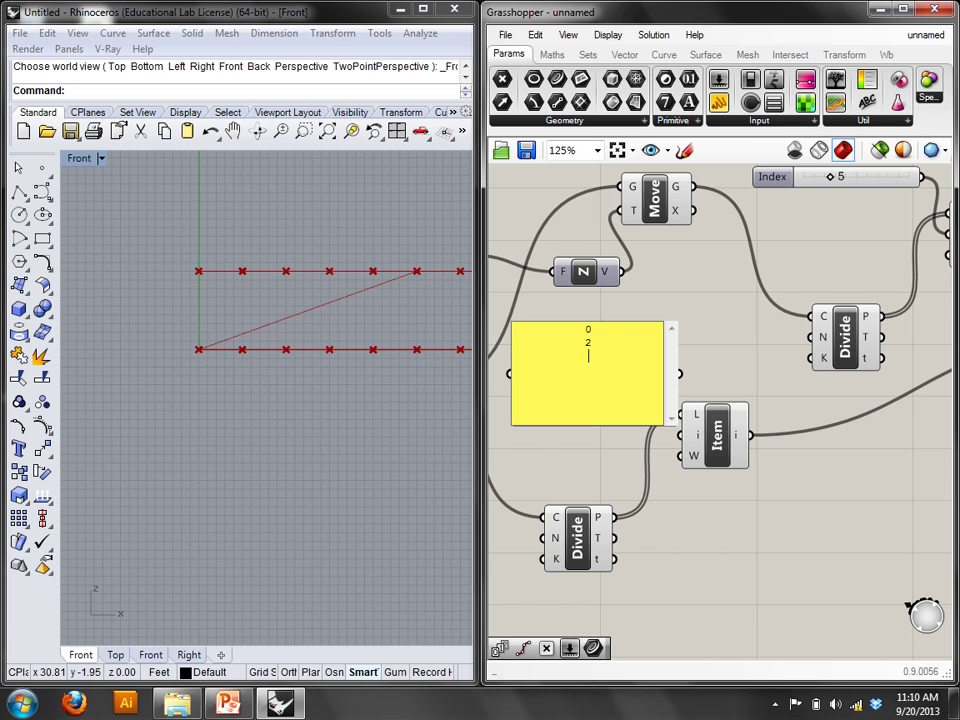
pyautogui.click(707, 354)
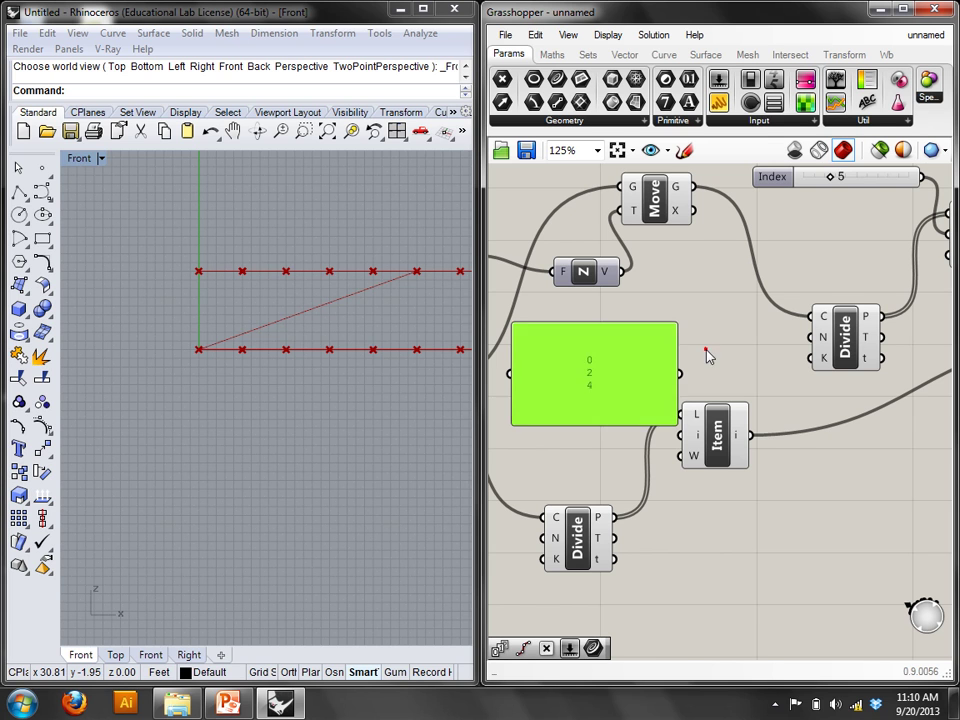
# Turn off Multiline Data for the panel, shrink it and connect it to the original line's List Item index input.
pyautogui.rightClick(621, 369)
pyautogui.click(700, 351)
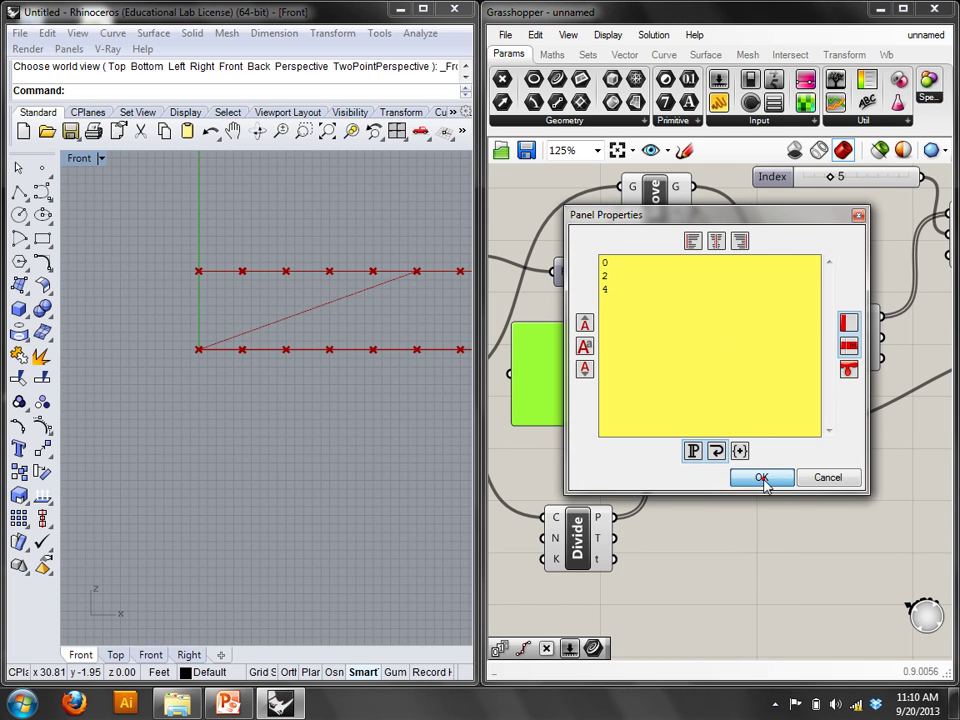
pyautogui.click(761, 477)
pyautogui.rightClick(620, 398)
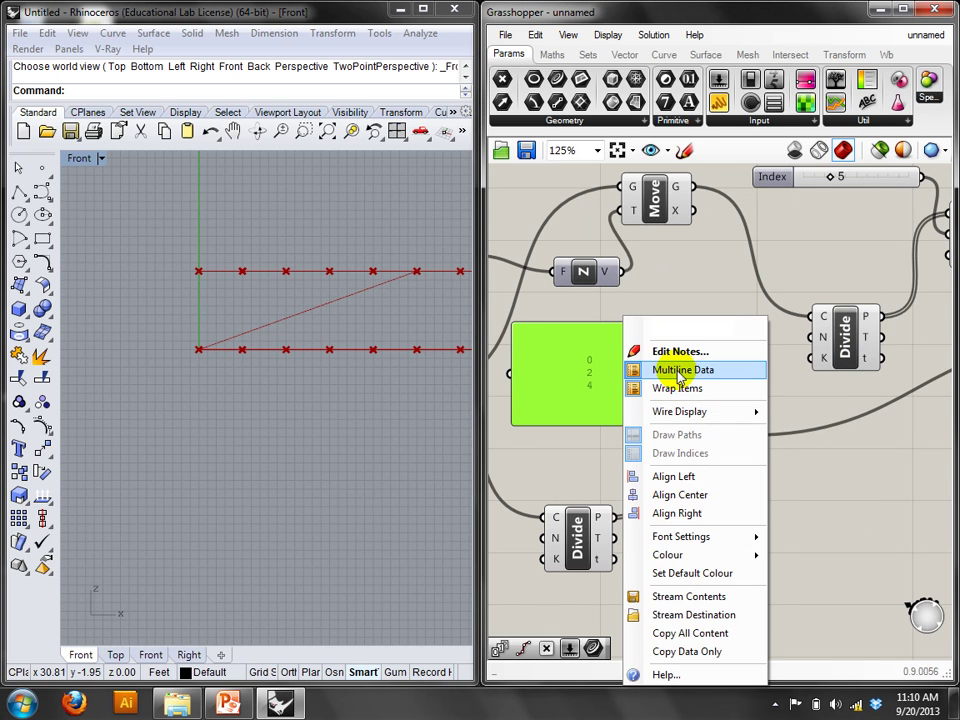
pyautogui.click(664, 369)
pyautogui.moveTo(674, 424)
pyautogui.mouseDown()
pyautogui.moveTo(638, 387)
pyautogui.moveTo(684, 437)
pyautogui.mouseUp()
# Set the index slider of the moved line's List Item to 3.
pyautogui.click(718, 440)
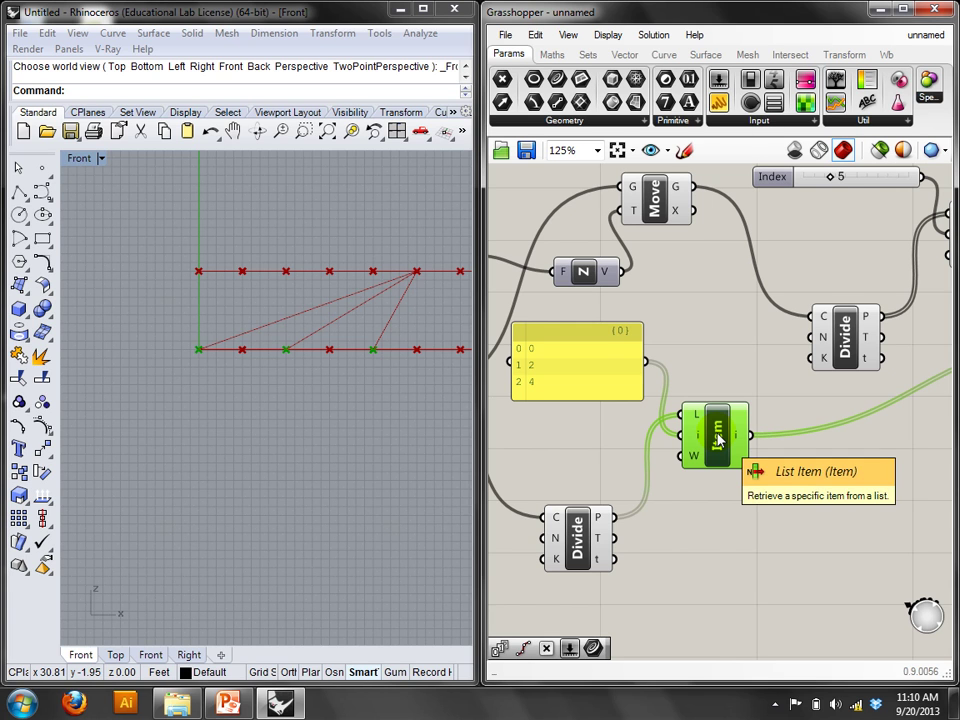
pyautogui.moveTo(829, 183); pyautogui.dragTo(818, 183)
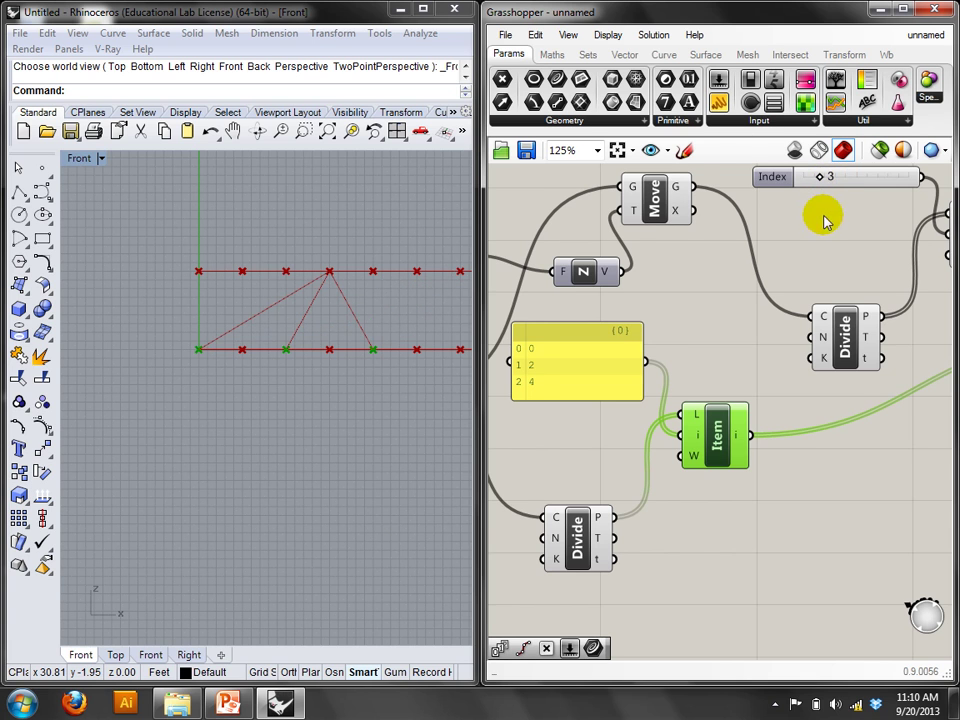
pyautogui.moveTo(824, 222); pyautogui.dragTo(806, 242, button='right')
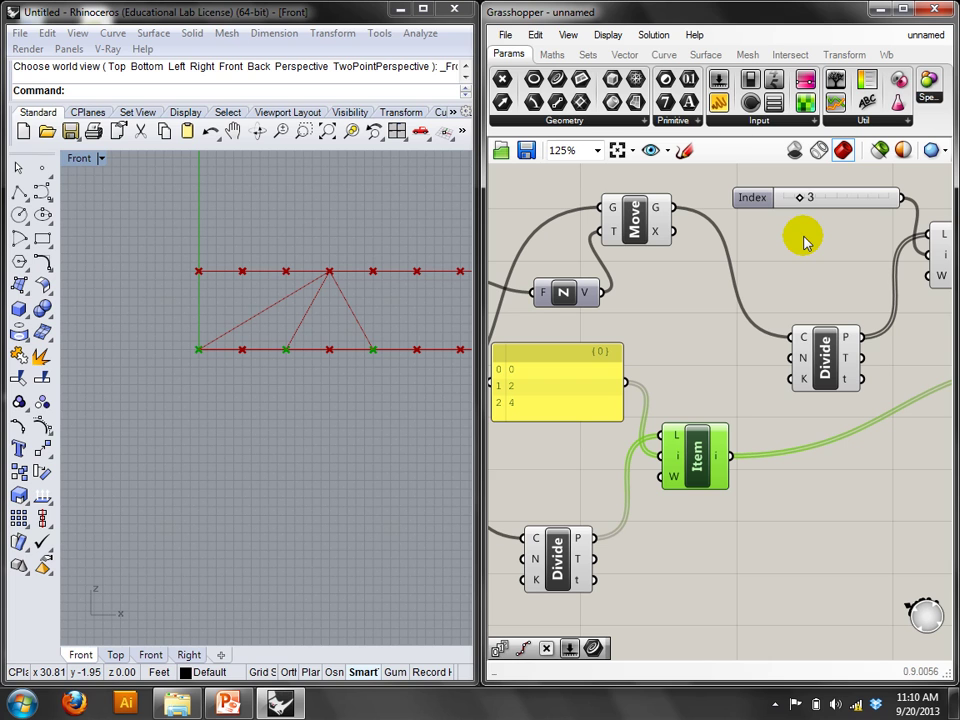
# Replace the panel of indices with a Series component beside the original line's List Item.
pyautogui.click(574, 386)
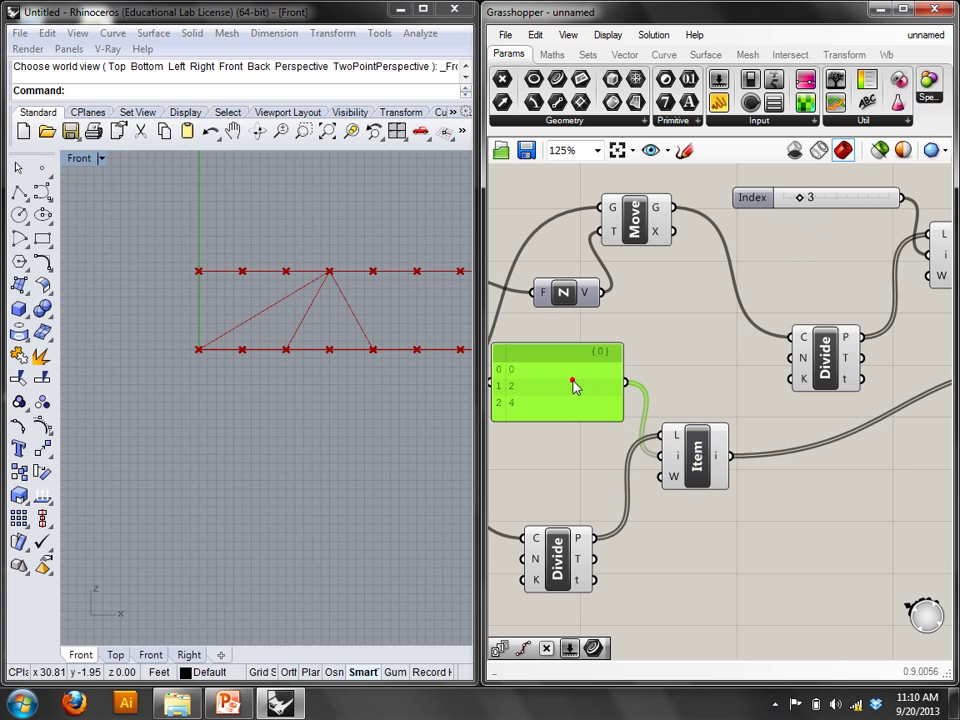
pyautogui.press('Delete')
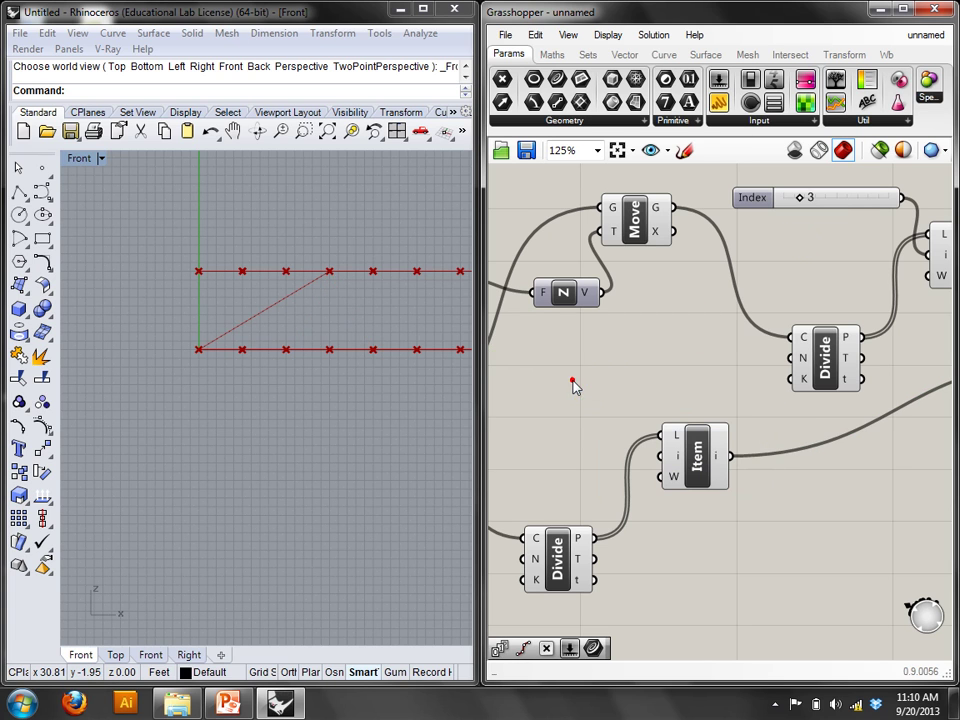
pyautogui.doubleClick(573, 384)
pyautogui.write('ser')
pyautogui.click(553, 360)
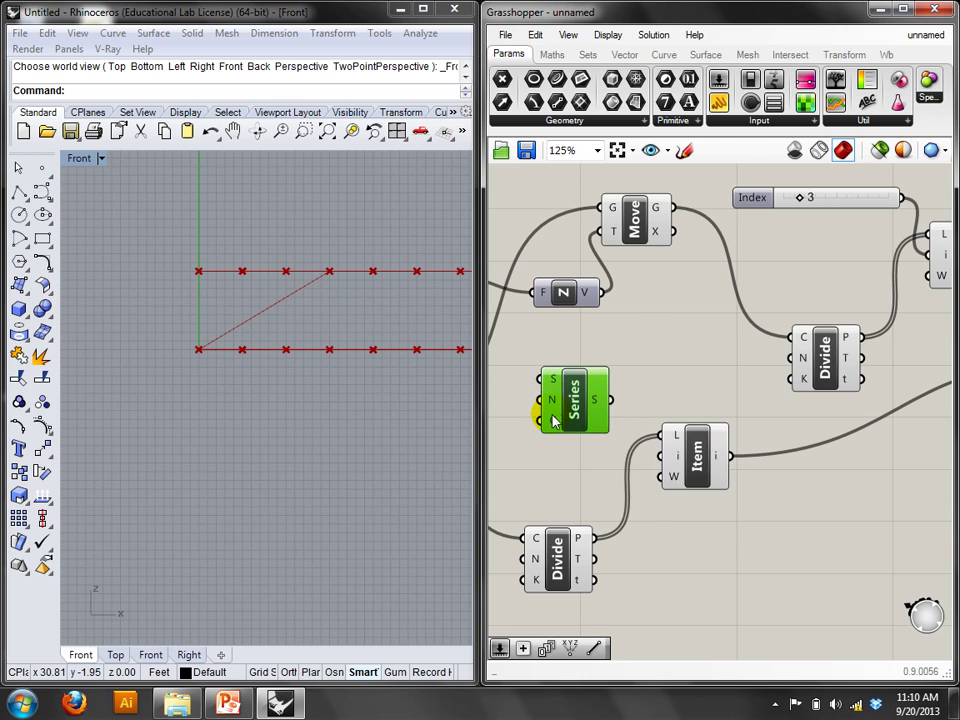
pyautogui.moveTo(550, 461); pyautogui.dragTo(613, 470, button='right')
pyautogui.scroll(-2, 633, 462)
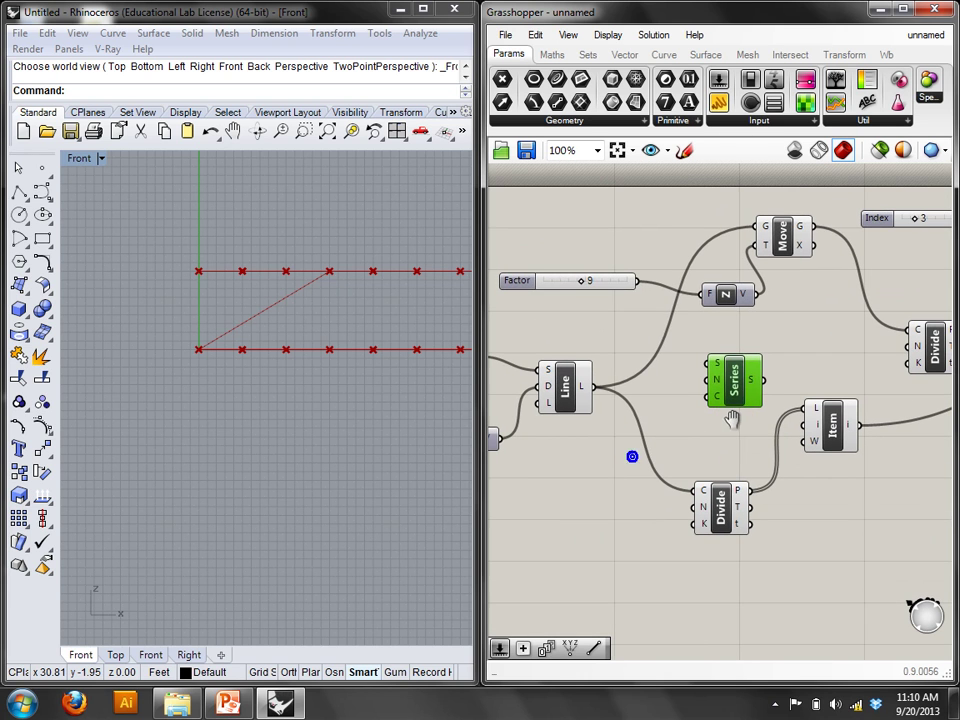
# Duplicate the Factor slider into the Series step input and wire the Series output to the original line's List Item index.
pyautogui.click(616, 282)
pyautogui.keyDown('alt'); pyautogui.moveTo(616, 285); pyautogui.dragTo(708, 380); pyautogui.keyUp('alt')
pyautogui.moveTo(765, 372); pyautogui.dragTo(739, 373, button='right')
pyautogui.moveTo(740, 378); pyautogui.dragTo(780, 421)
pyautogui.moveTo(395, 380); pyautogui.dragTo(262, 375, button='right')
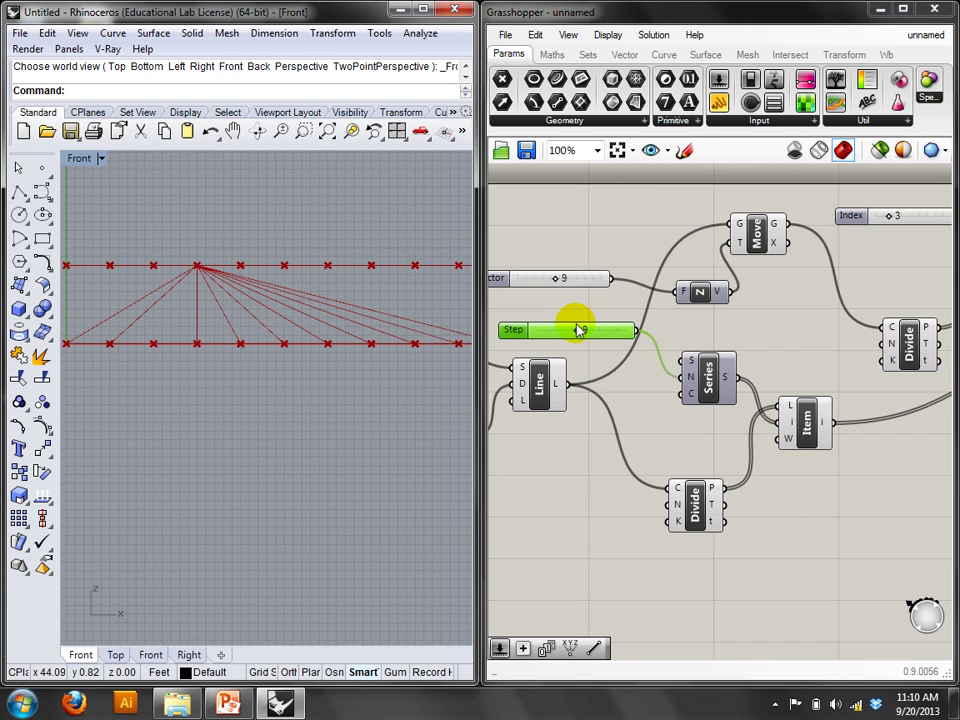
# Set the Step slider to 2 and connect a copy of it, also at 2, to the Series start input.
pyautogui.moveTo(579, 328); pyautogui.dragTo(688, 361)
pyautogui.scroll(-1, 700, 358)
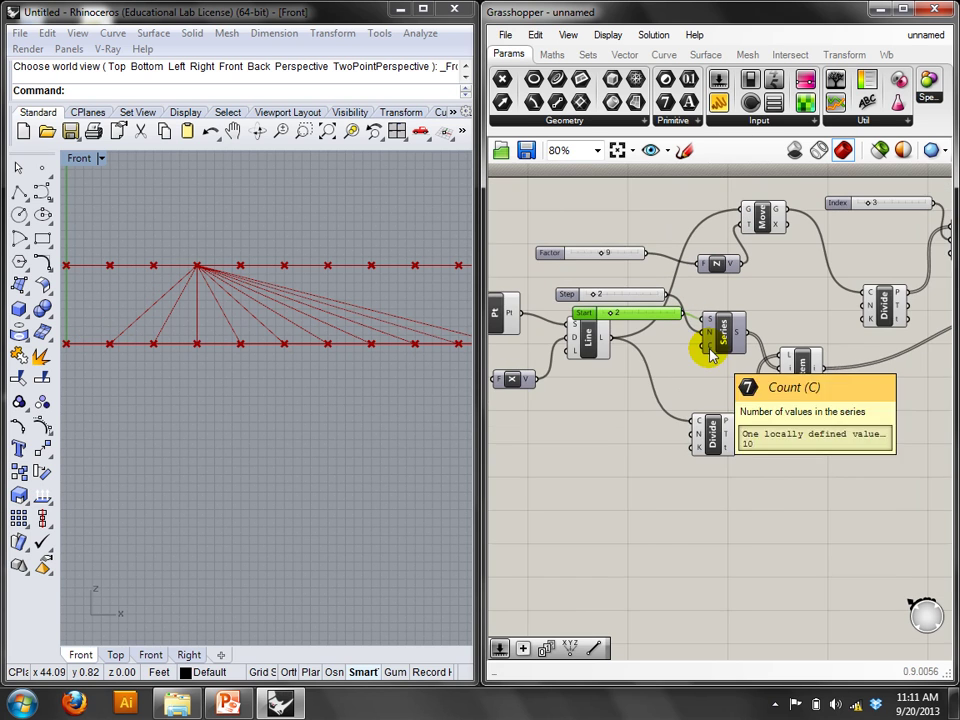
pyautogui.moveTo(710, 355); pyautogui.dragTo(749, 333, button='right')
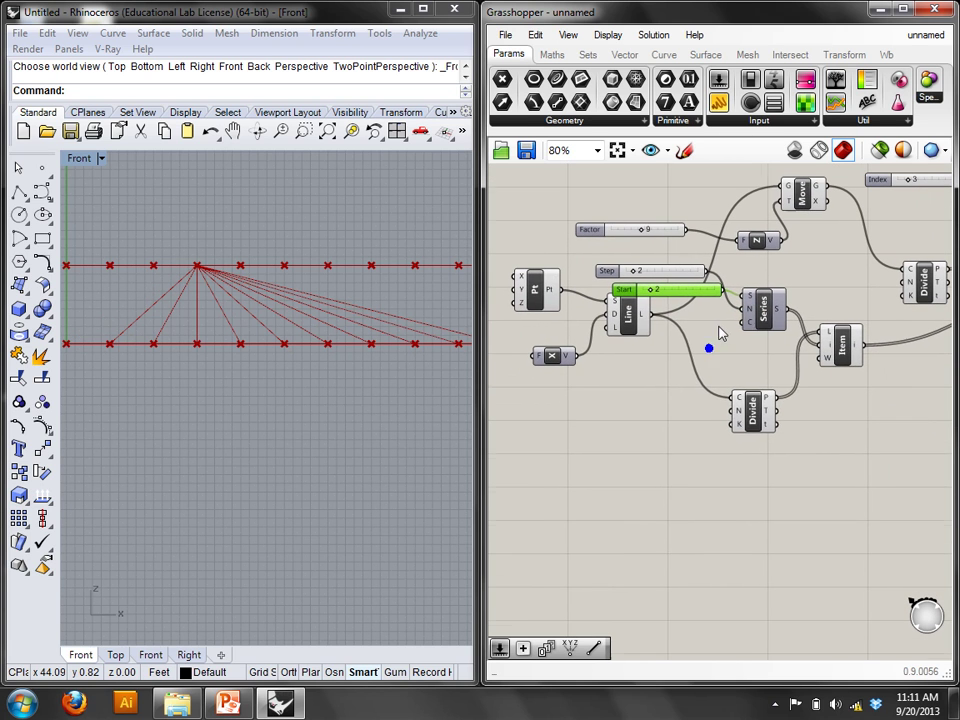
pyautogui.click(669, 295)
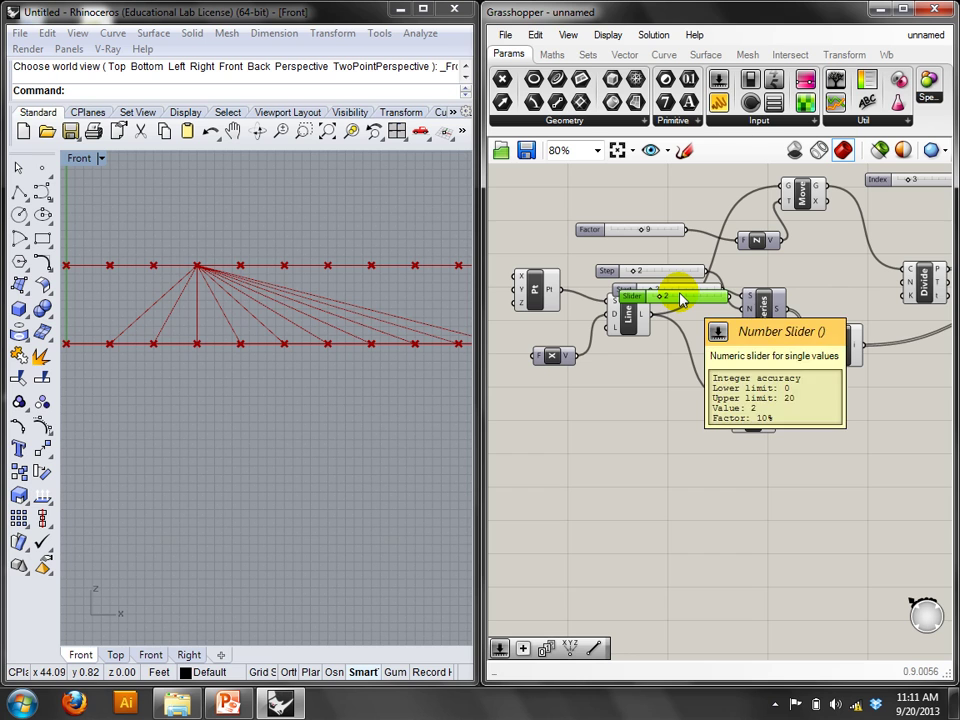
pyautogui.click(680, 298)
# Examine the Series output values and the points entering and leaving the original line's List Item.
pyautogui.scroll(3, 714, 291)
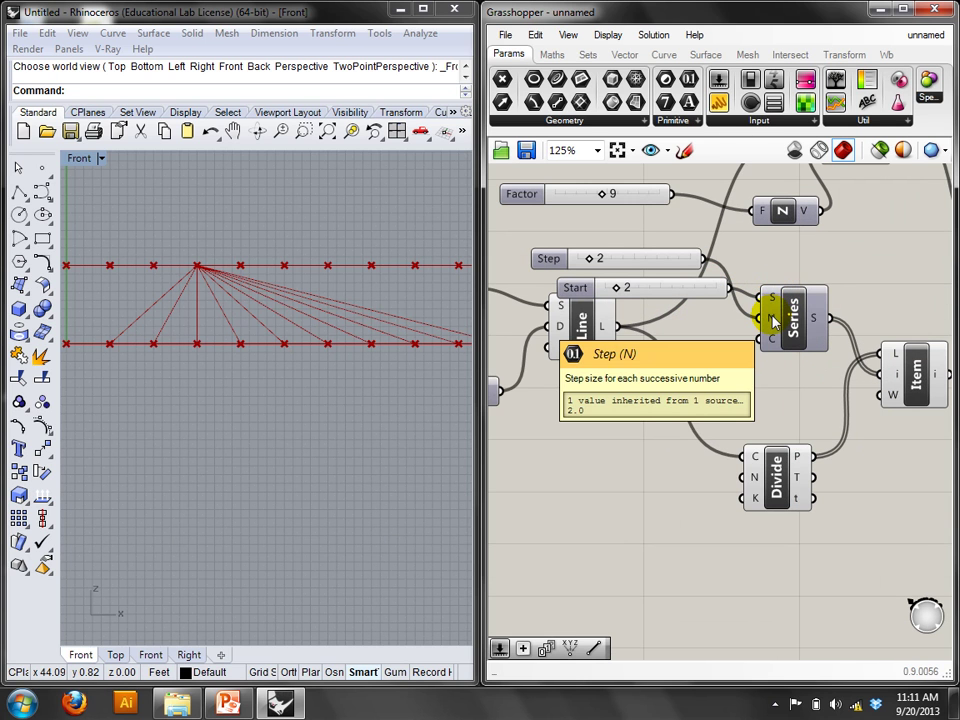
pyautogui.moveTo(815, 325)
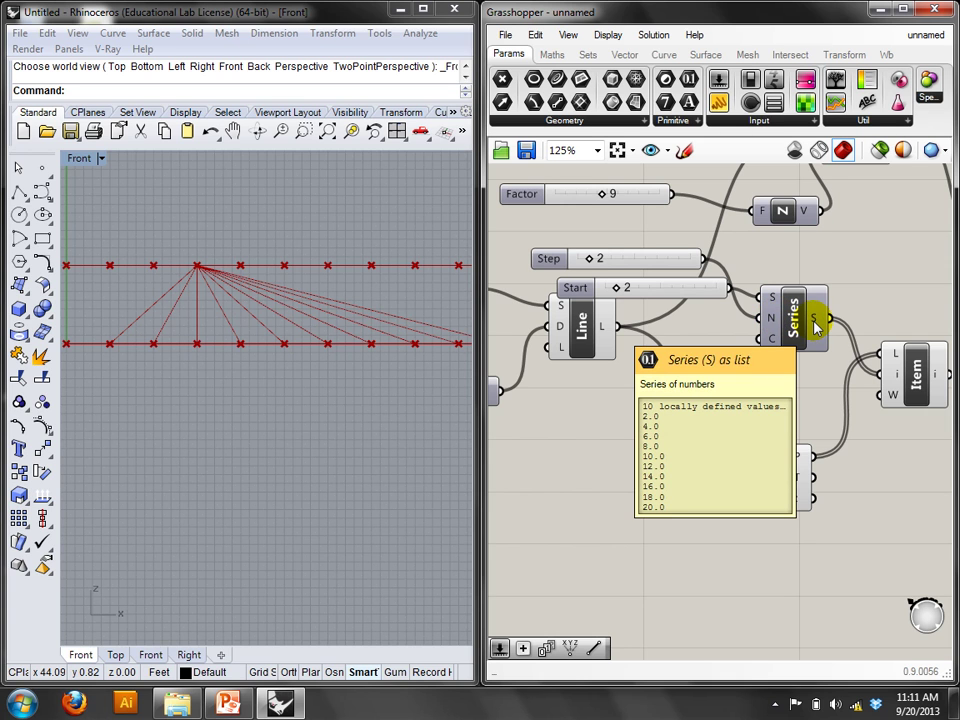
pyautogui.moveTo(883, 355); pyautogui.dragTo(776, 360, button='right')
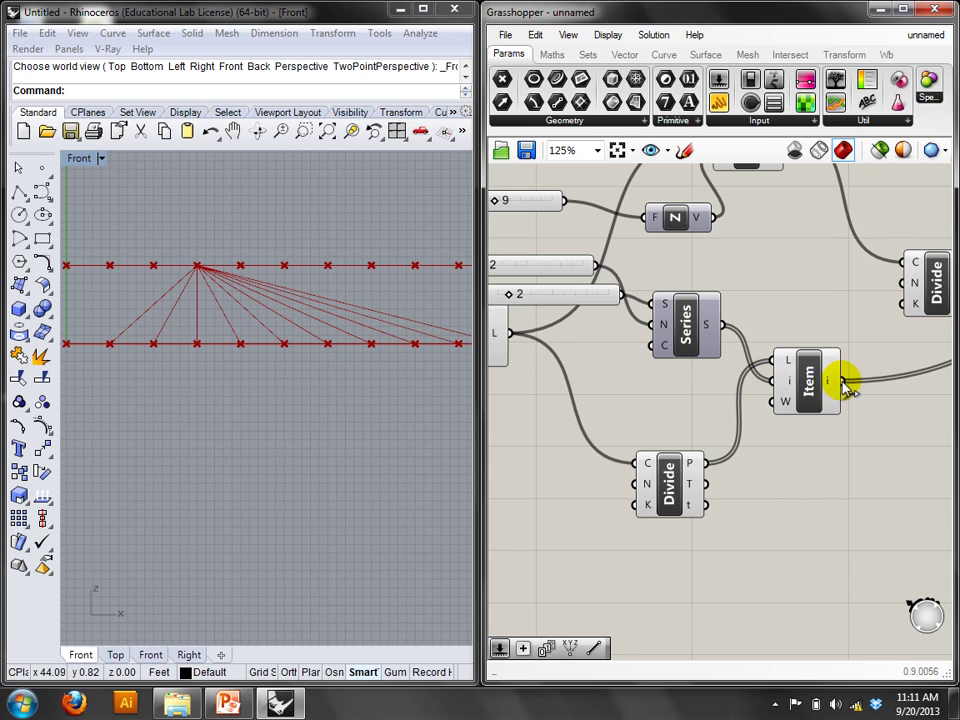
pyautogui.moveTo(828, 386)
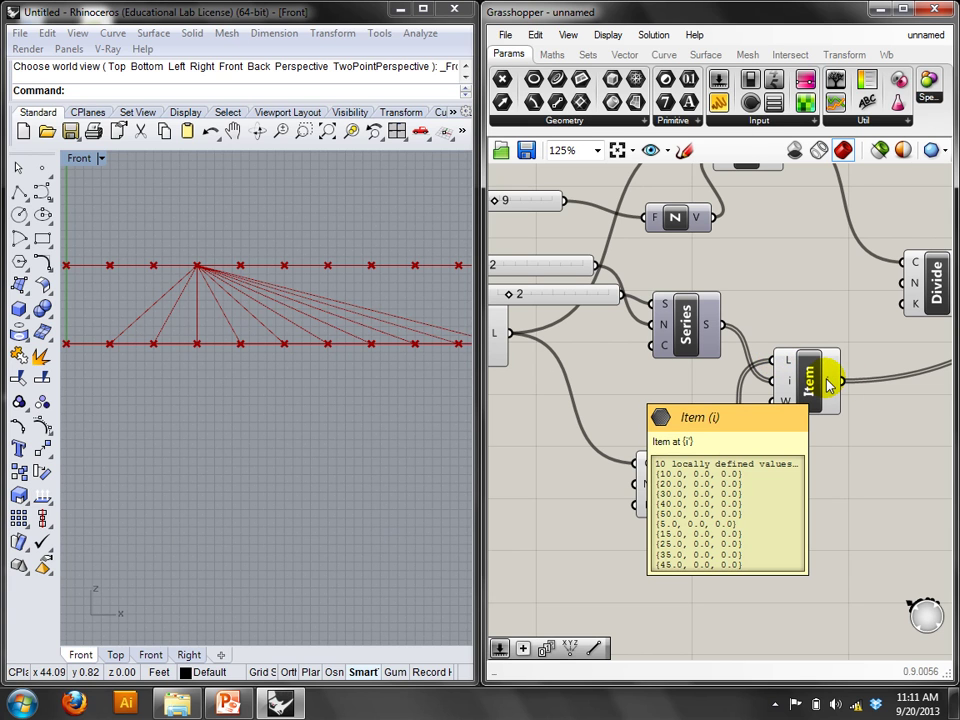
pyautogui.moveTo(787, 360)
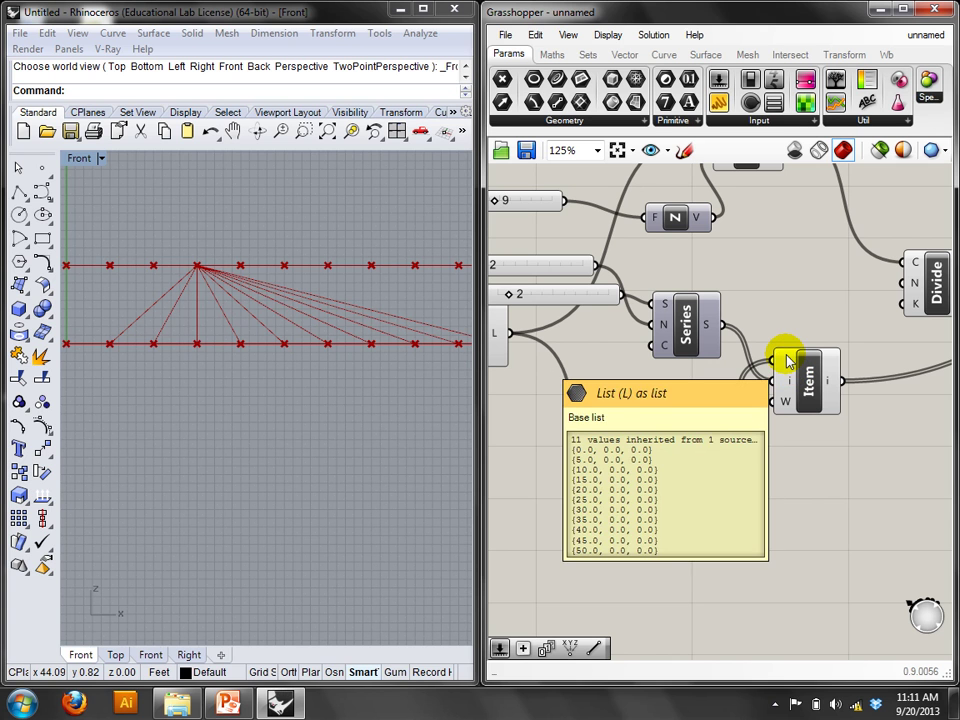
pyautogui.scroll(-3, 332, 386)
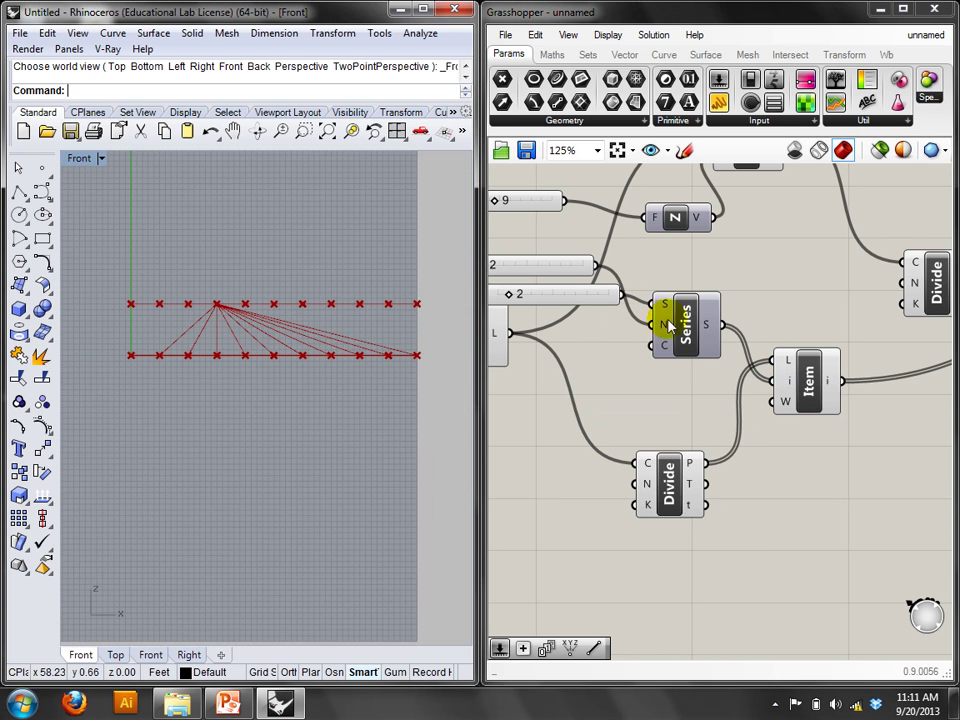
# Set the Step slider of the Series to 1.
pyautogui.moveTo(776, 317); pyautogui.dragTo(754, 381, button='right')
pyautogui.moveTo(716, 418); pyautogui.dragTo(716, 401, button='right')
pyautogui.click(541, 324)
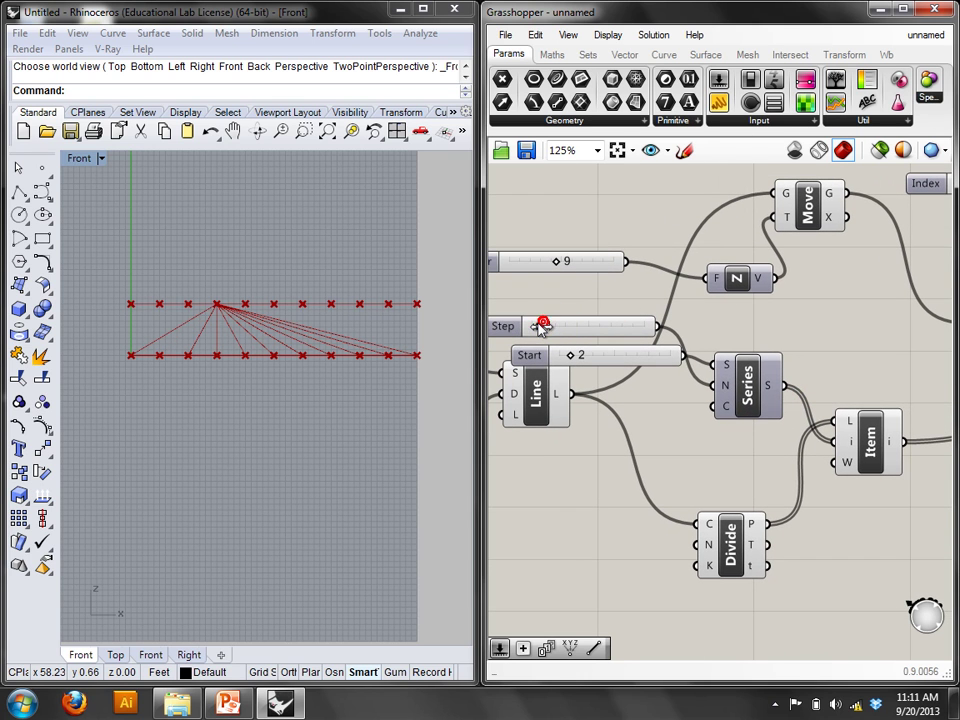
# Set the Wrap input of the original line's List Item to False.
pyautogui.moveTo(830, 397); pyautogui.dragTo(724, 369, button='right')
pyautogui.click(720, 432)
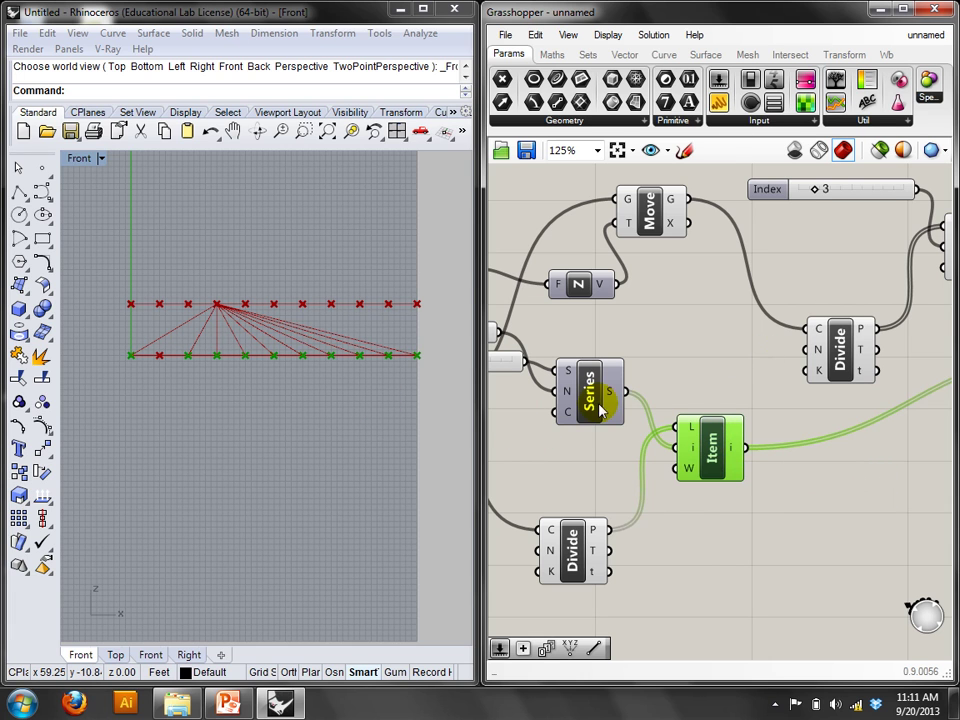
pyautogui.rightClick(688, 467)
pyautogui.click(763, 553)
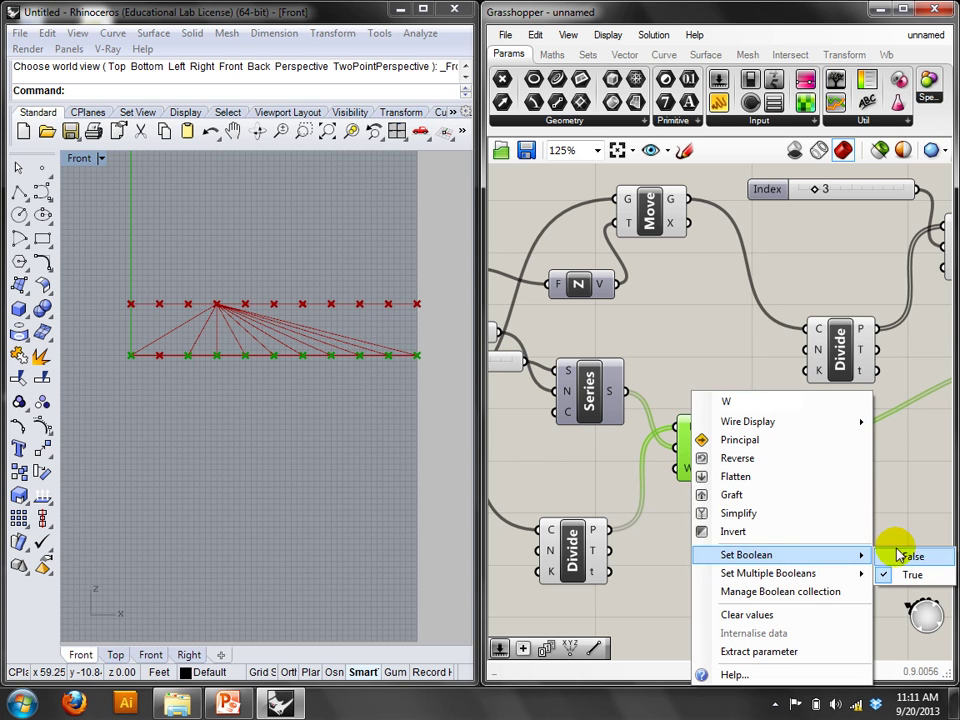
pyautogui.click(898, 554)
pyautogui.moveTo(647, 456); pyautogui.dragTo(626, 368, button='right')
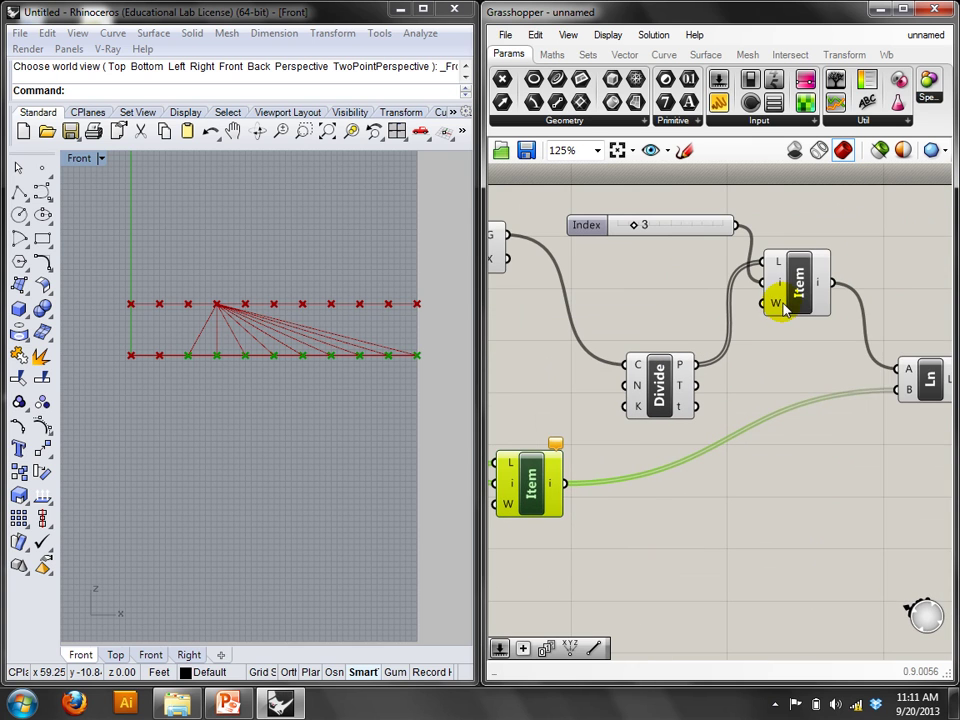
# Set the Wrap input of the moved line's List Item to False.
pyautogui.rightClick(776, 302)
pyautogui.moveTo(936, 467)
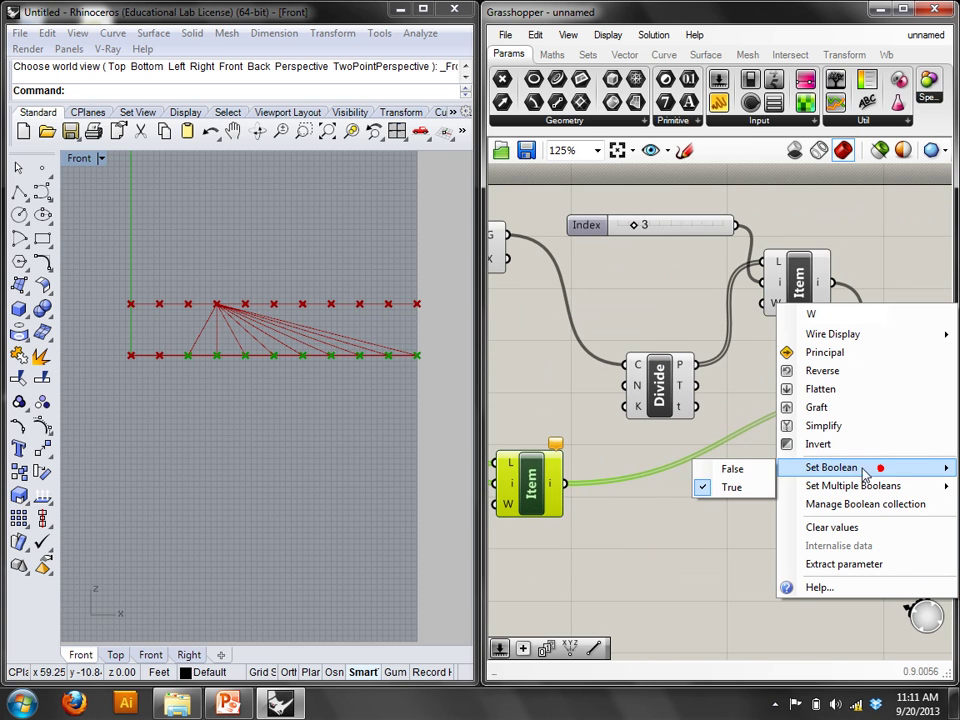
pyautogui.click(760, 474)
pyautogui.moveTo(759, 471); pyautogui.dragTo(778, 369, button='right')
pyautogui.click(750, 426)
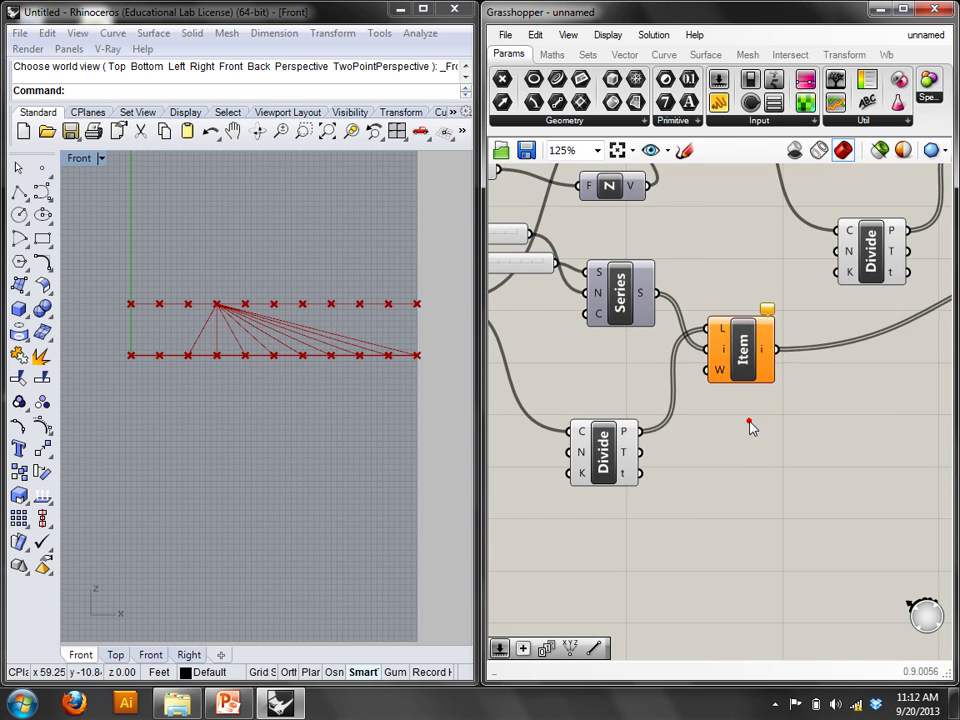
# Set the Series count to 3.
pyautogui.moveTo(750, 426); pyautogui.dragTo(636, 348, button='right')
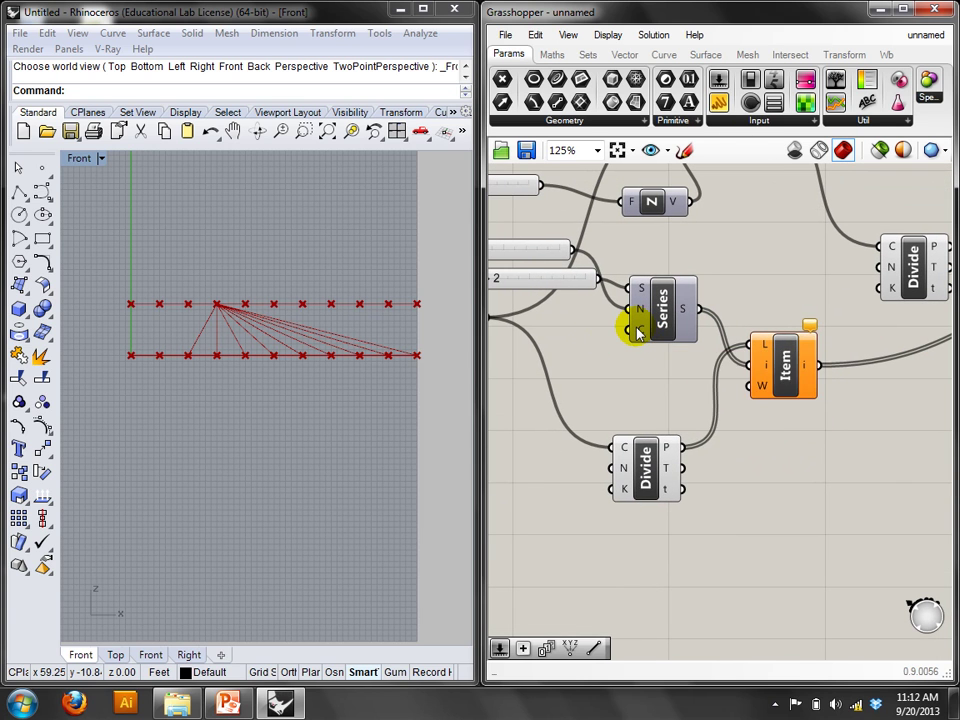
pyautogui.rightClick(638, 333)
pyautogui.moveTo(697, 495)
pyautogui.doubleClick(588, 494)
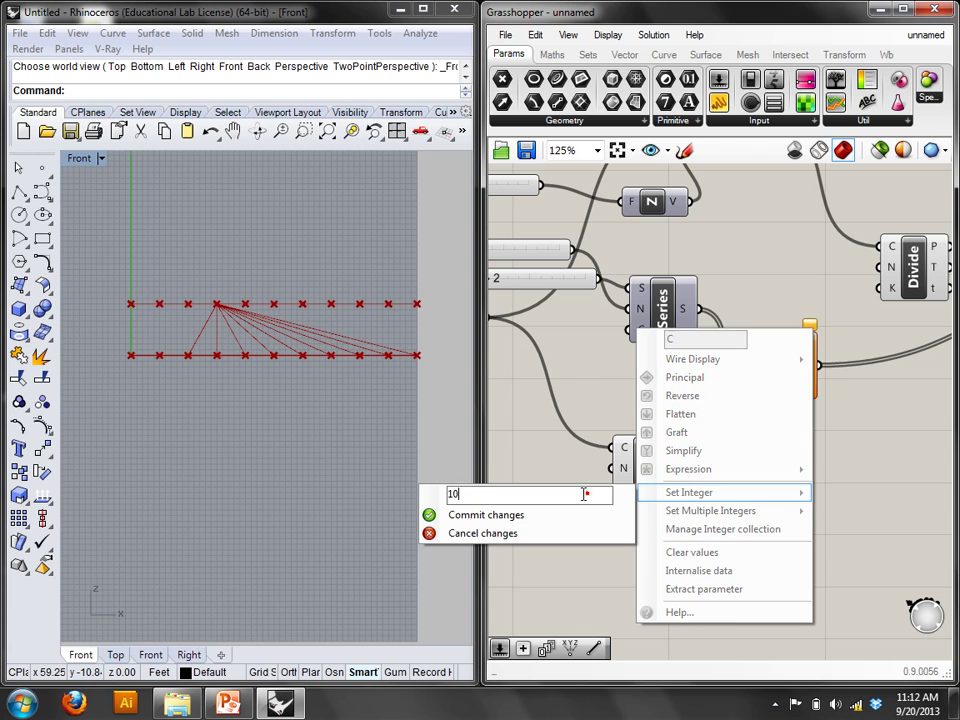
pyautogui.write('3')
pyautogui.press('Return')
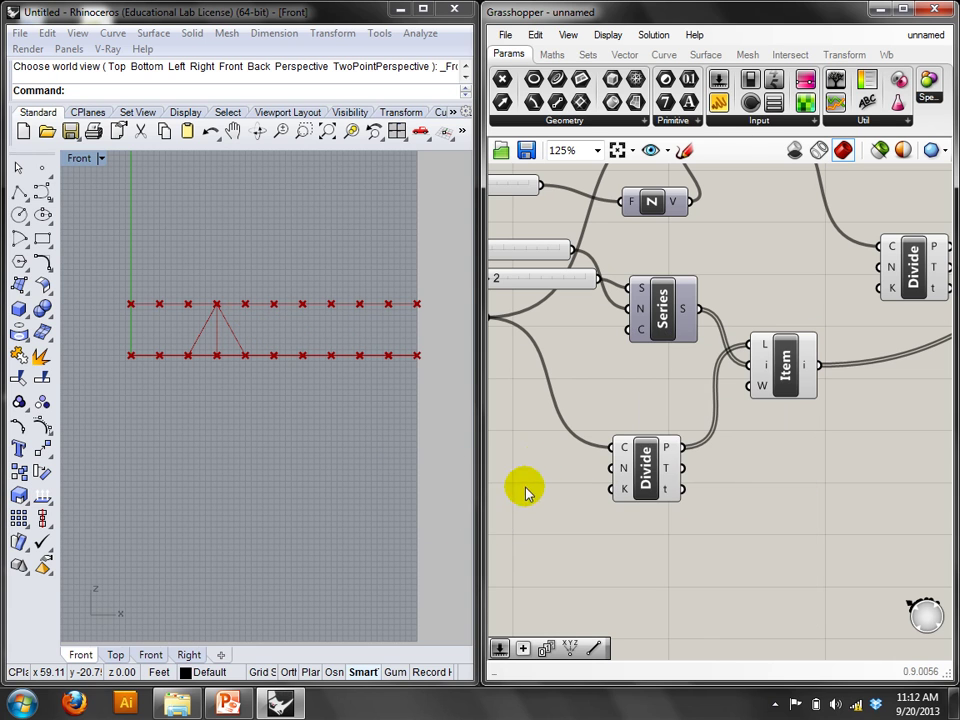
# Place the Step slider below the Start slider, set it to 3 and check the Series values.
pyautogui.moveTo(583, 390); pyautogui.dragTo(689, 408, button='right')
pyautogui.moveTo(588, 302)
pyautogui.mouseDown()
pyautogui.moveTo(611, 303)
pyautogui.moveTo(596, 306)
pyautogui.mouseUp()
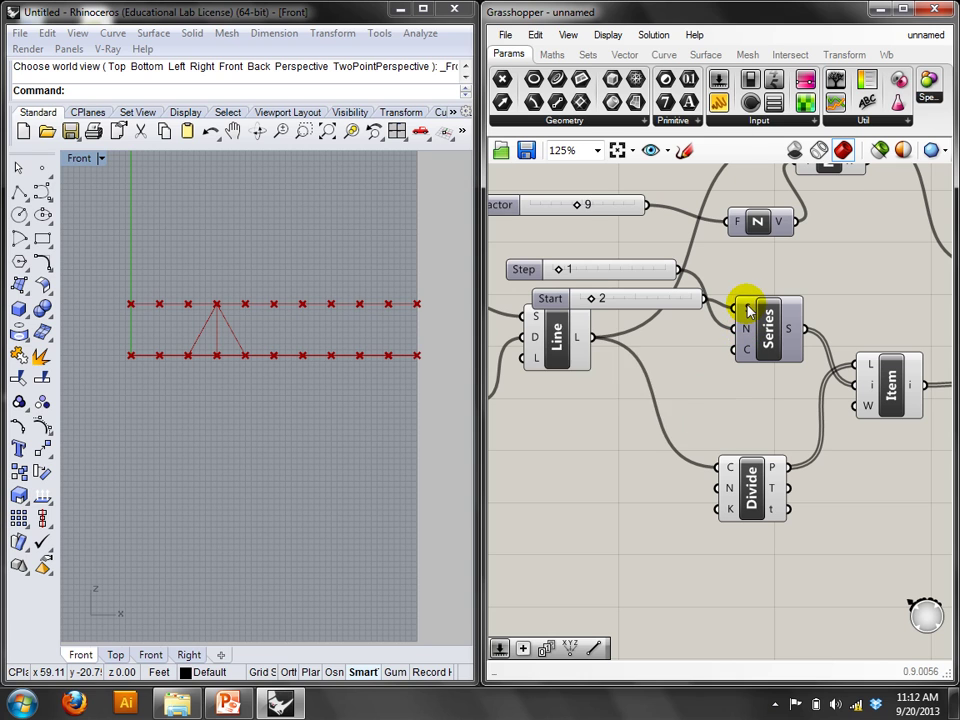
pyautogui.moveTo(793, 335)
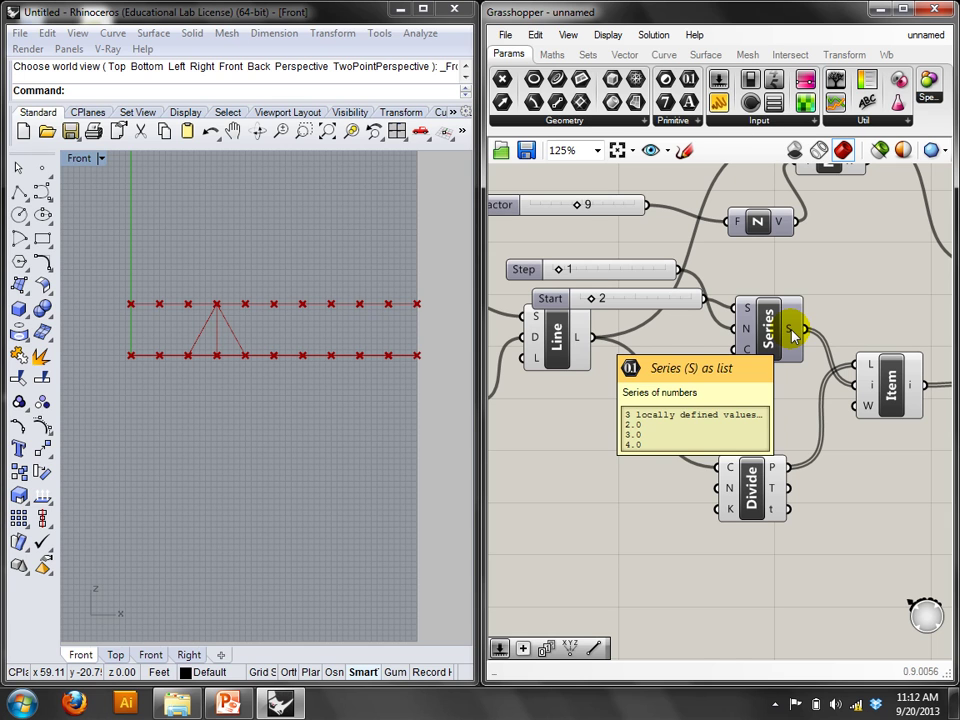
pyautogui.moveTo(660, 296); pyautogui.dragTo(672, 355)
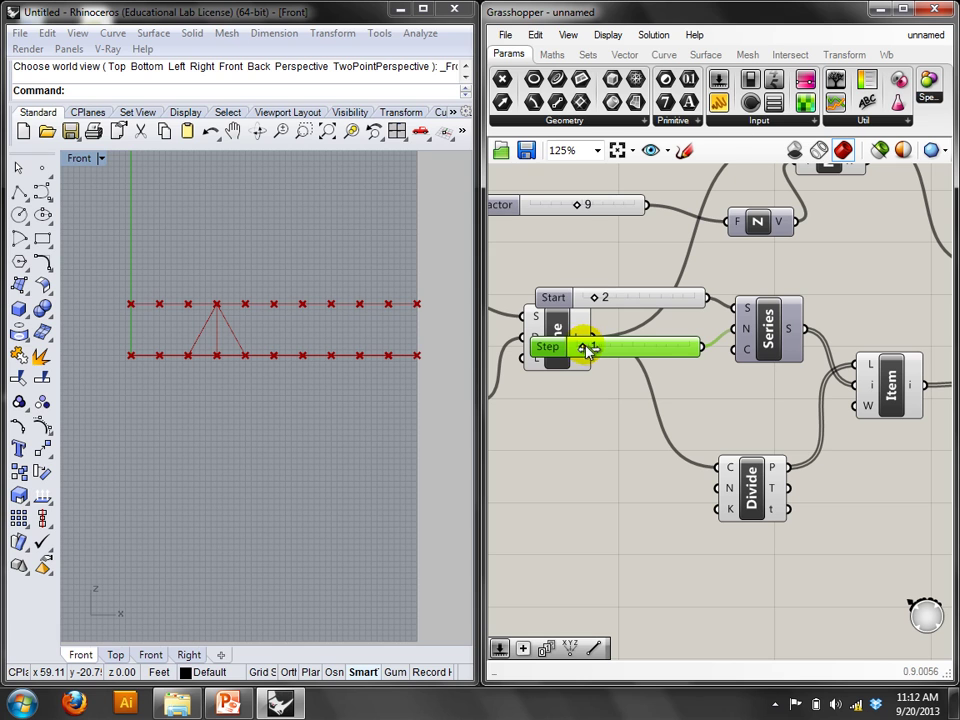
pyautogui.moveTo(587, 349); pyautogui.dragTo(602, 347)
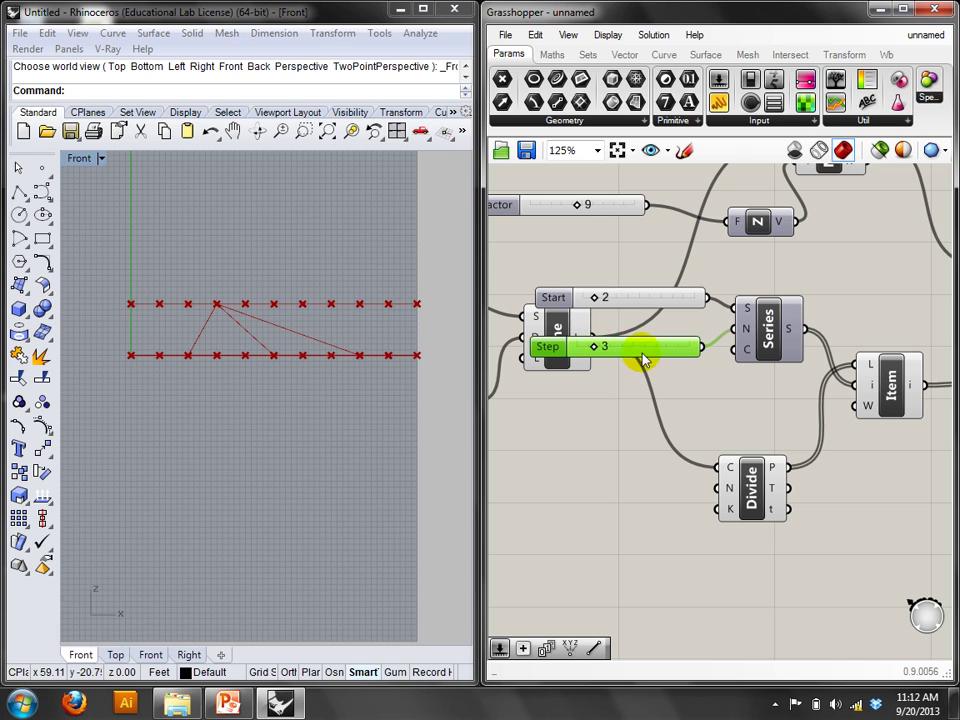
pyautogui.click(603, 297)
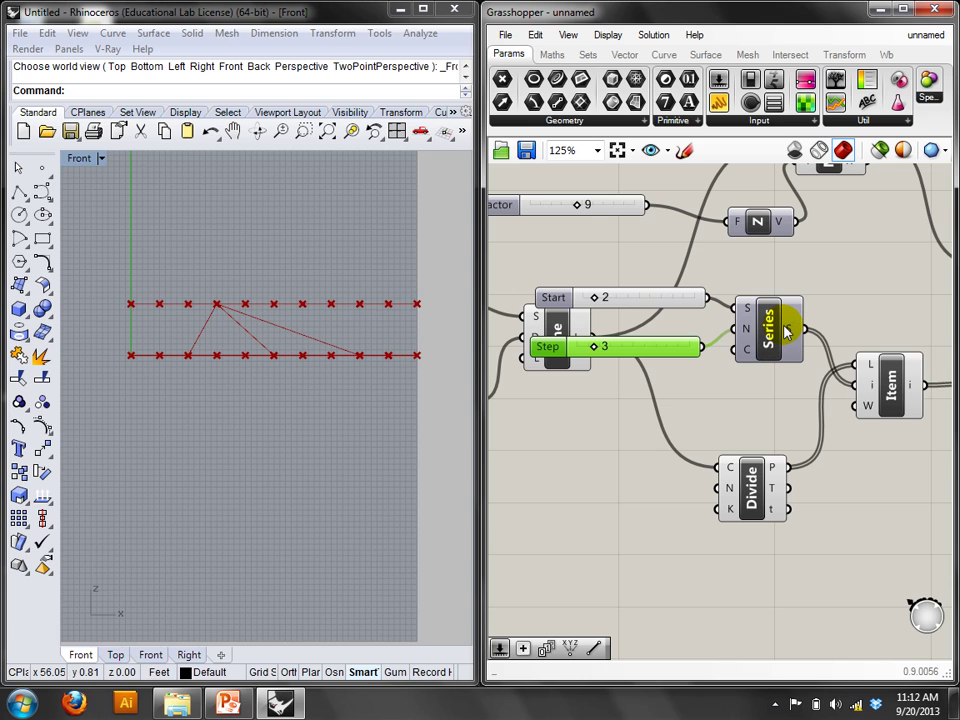
pyautogui.moveTo(790, 332)
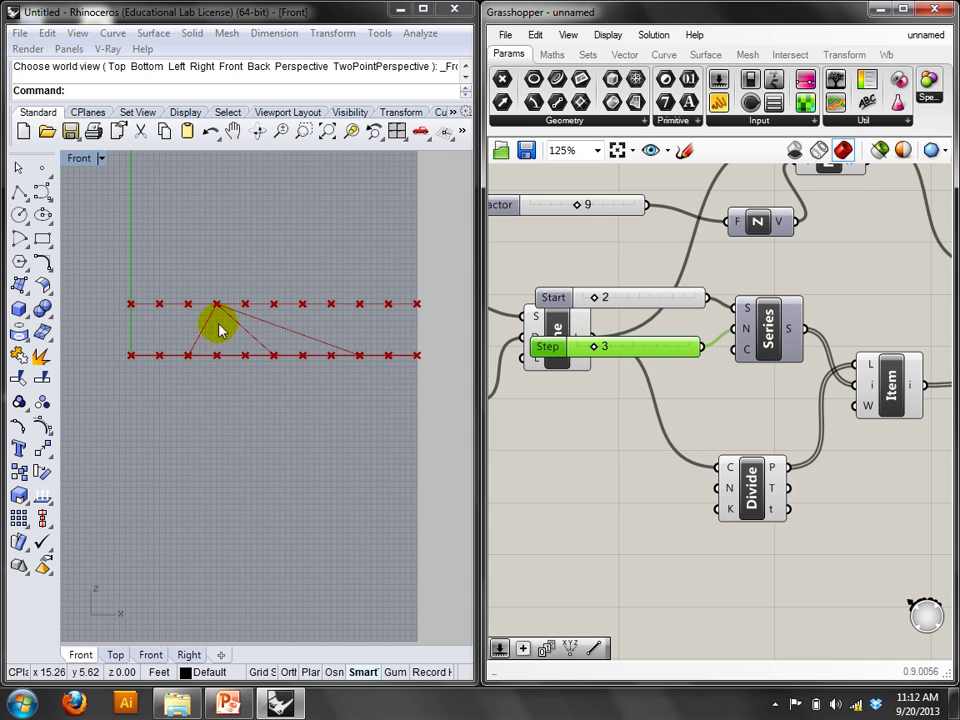
# Set the Factor slider to 14 and the moved line's index slider to 5.
pyautogui.moveTo(871, 296); pyautogui.dragTo(683, 360, button='right')
pyautogui.moveTo(568, 362); pyautogui.dragTo(585, 349)
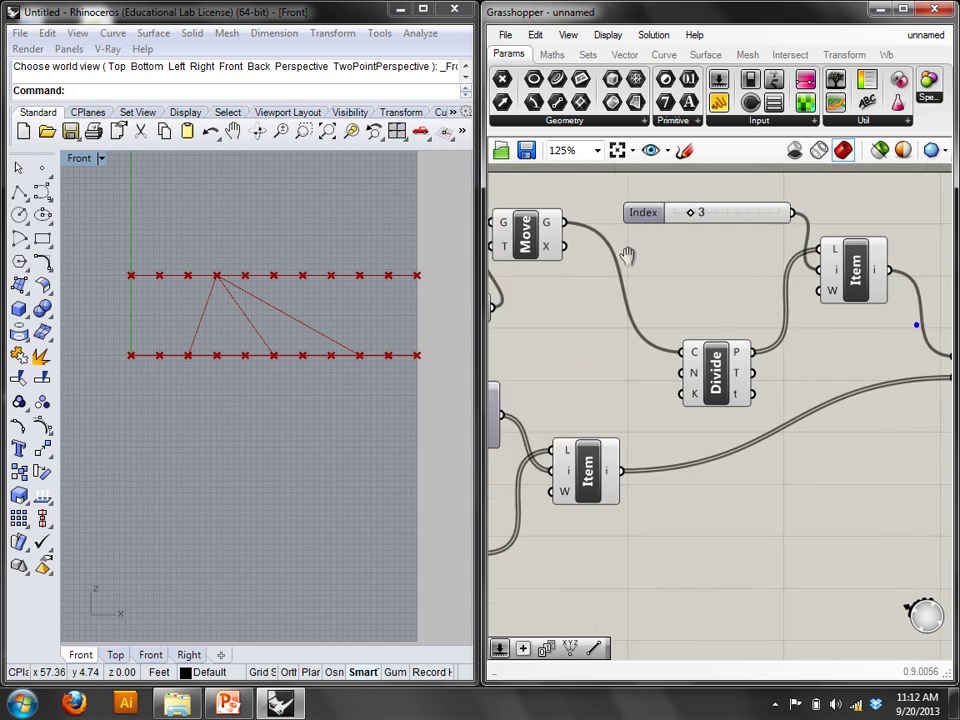
pyautogui.moveTo(627, 257); pyautogui.dragTo(729, 300, button='right')
pyautogui.moveTo(682, 239); pyautogui.dragTo(697, 240)
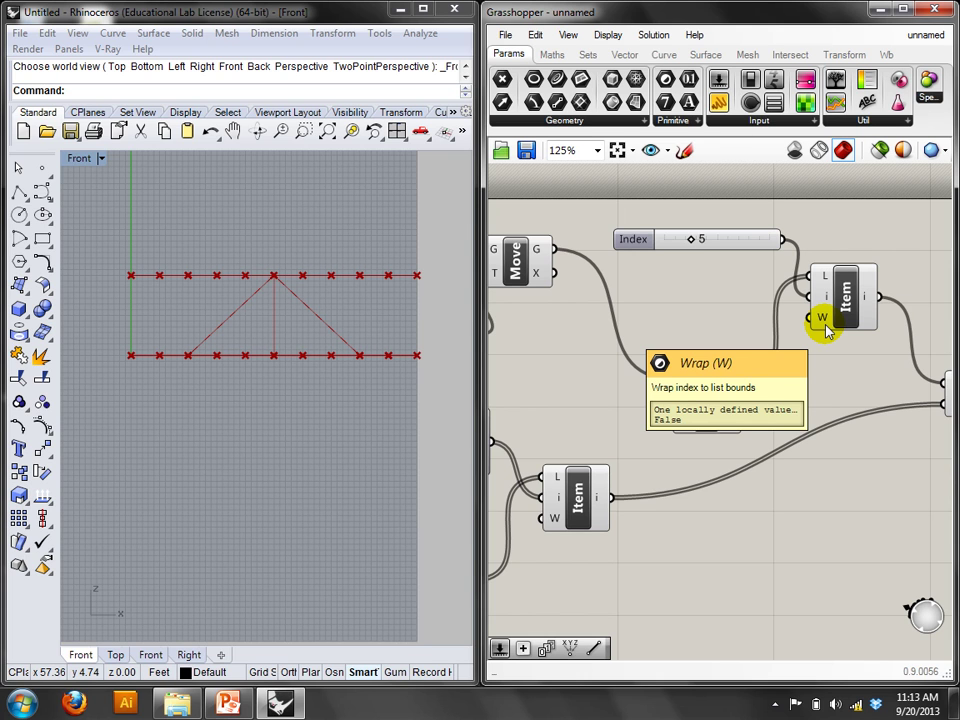
# Replace the moved line's index slider with a second Series component placed above the Move and Divide components.
pyautogui.moveTo(692, 290); pyautogui.dragTo(660, 240)
pyautogui.press('Delete')
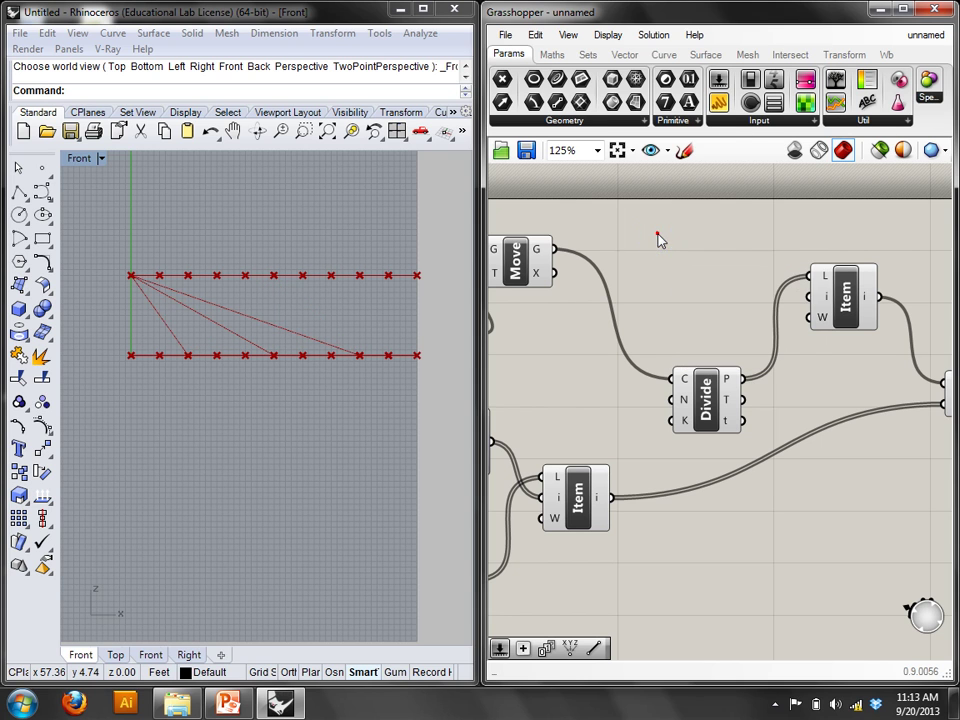
pyautogui.doubleClick(658, 230)
pyautogui.write('esr')
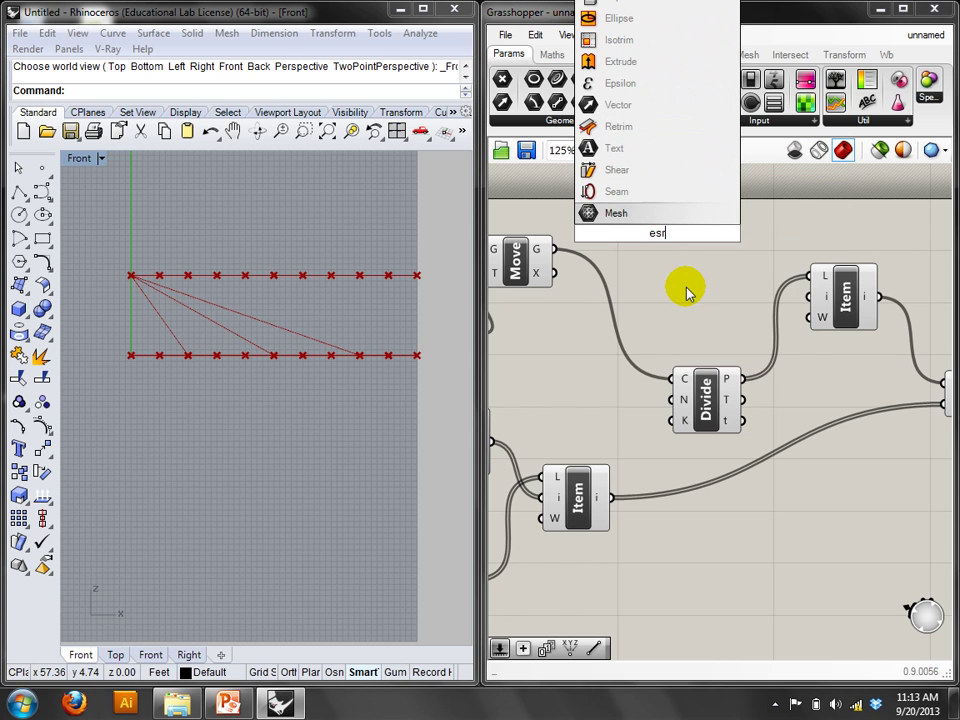
pyautogui.press('BackSpace')
pyautogui.press('BackSpace')
pyautogui.press('BackSpace')
pyautogui.write('ser')
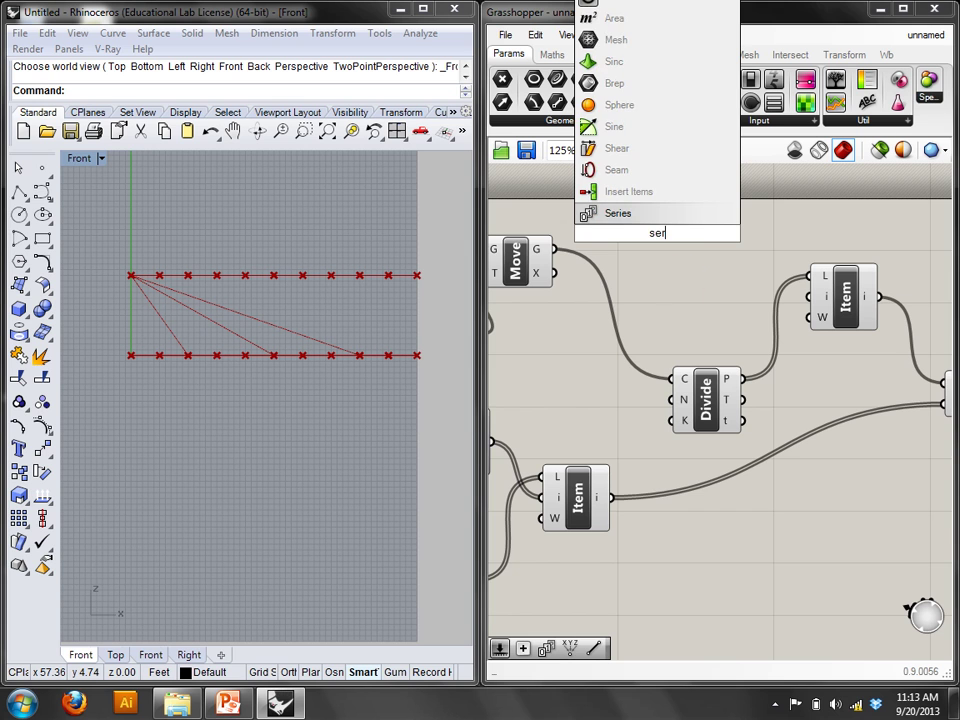
pyautogui.press('Return')
pyautogui.moveTo(668, 165); pyautogui.dragTo(689, 240, button='right')
pyautogui.moveTo(628, 360); pyautogui.dragTo(696, 319)
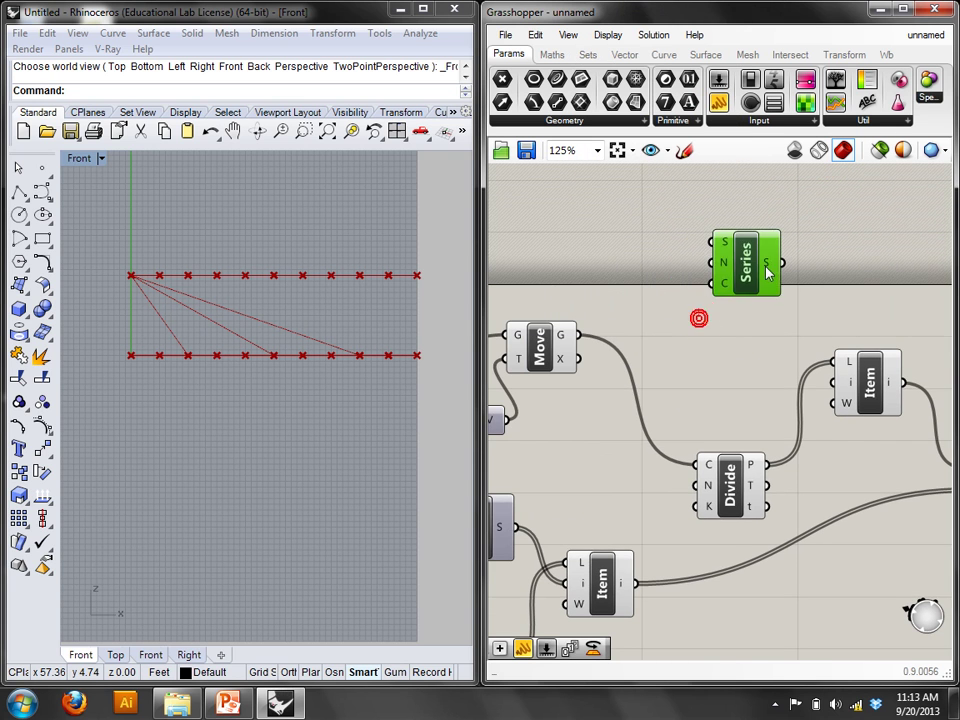
# Duplicate the Start and Step sliders of the first Series and place the copies beside the new Series.
pyautogui.moveTo(515, 497); pyautogui.dragTo(683, 407, button='right')
pyautogui.moveTo(592, 467); pyautogui.dragTo(782, 418, button='right')
pyautogui.click(746, 413)
pyautogui.keyDown('shift'); pyautogui.click(754, 360); pyautogui.keyUp('shift')
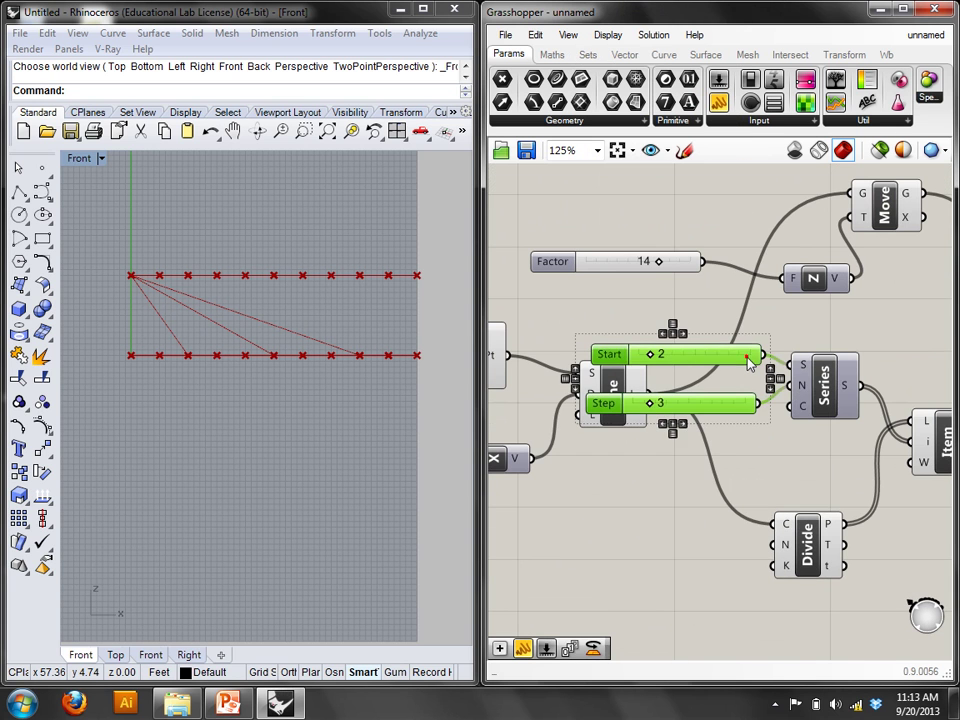
pyautogui.keyDown('alt'); pyautogui.moveTo(748, 363); pyautogui.dragTo(866, 250); pyautogui.keyUp('alt')
pyautogui.scroll(-1, 676, 452)
pyautogui.scroll(1, 866, 250)
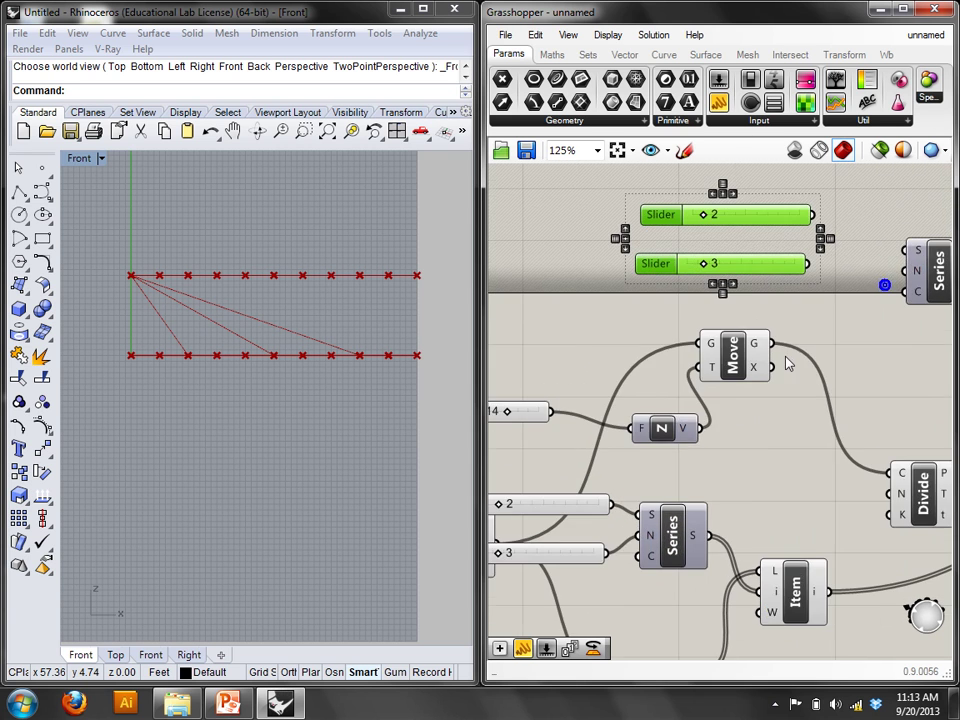
# Connect the copied sliders to the new Series' start and step inputs, and its output to the moved line's List Item index.
pyautogui.moveTo(874, 304); pyautogui.dragTo(735, 360, button='right')
pyautogui.click(732, 352)
pyautogui.moveTo(718, 297); pyautogui.dragTo(781, 305)
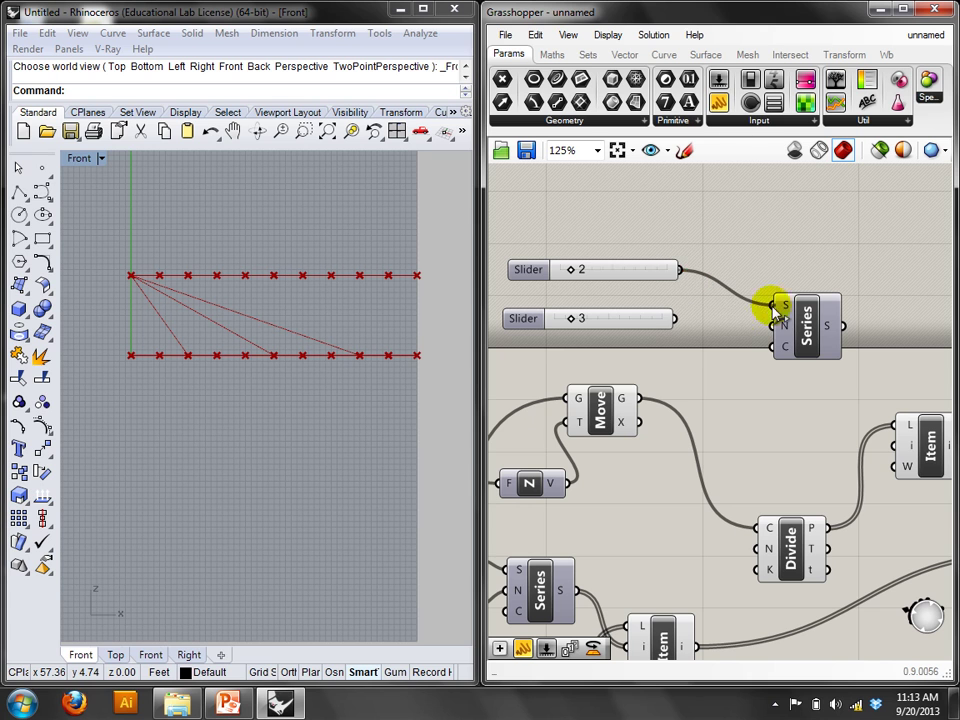
pyautogui.moveTo(677, 318); pyautogui.dragTo(782, 326)
pyautogui.moveTo(786, 334); pyautogui.dragTo(722, 327, button='right')
pyautogui.moveTo(779, 318); pyautogui.dragTo(797, 430)
pyautogui.moveTo(763, 356); pyautogui.dragTo(814, 369, button='right')
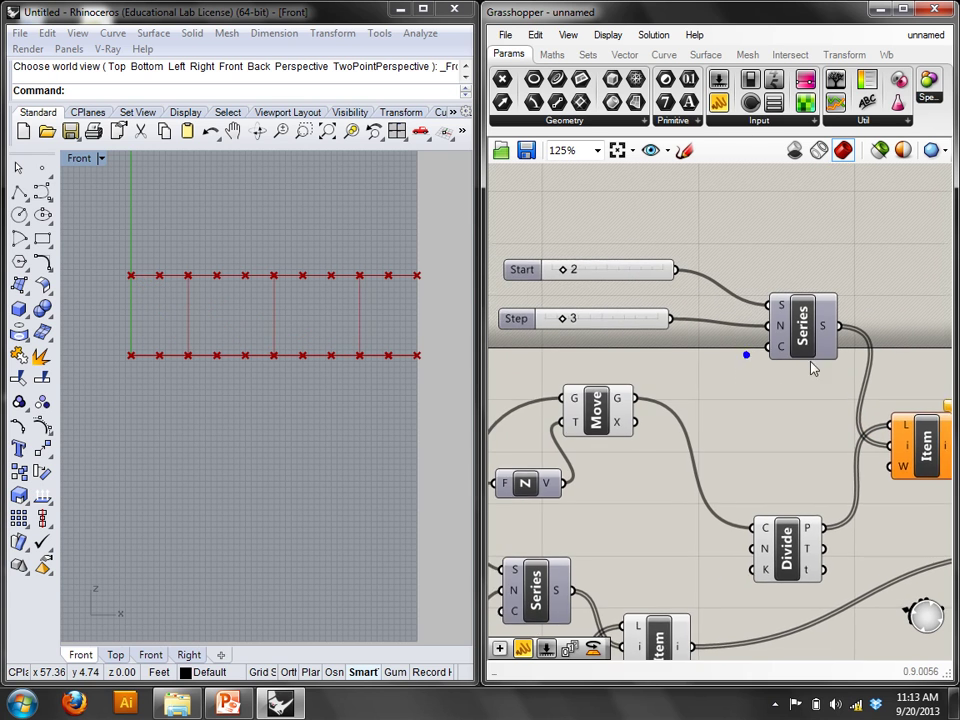
# Set the moved line's Series sliders to Start 4 and Step 2.
pyautogui.moveTo(566, 279); pyautogui.dragTo(594, 275, button='right')
pyautogui.moveTo(594, 275); pyautogui.dragTo(598, 273)
pyautogui.moveTo(601, 321)
pyautogui.mouseDown()
pyautogui.moveTo(632, 322)
pyautogui.moveTo(592, 326)
pyautogui.moveTo(600, 321)
pyautogui.mouseUp()
pyautogui.moveTo(836, 376); pyautogui.dragTo(797, 305, button='right')
pyautogui.moveTo(553, 203); pyautogui.dragTo(573, 204)
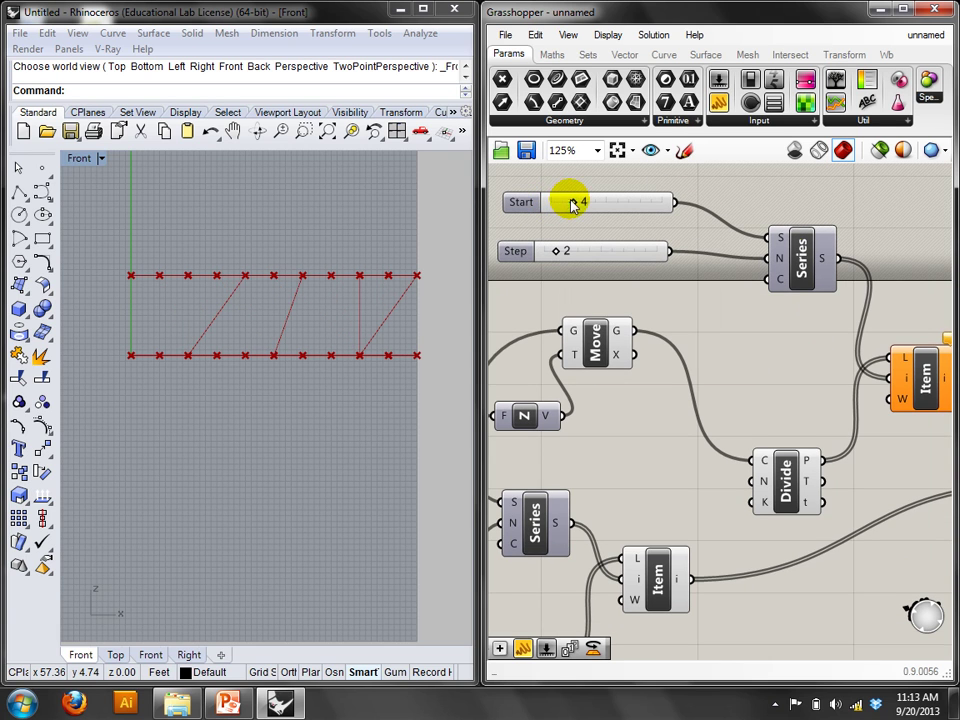
pyautogui.moveTo(826, 262)
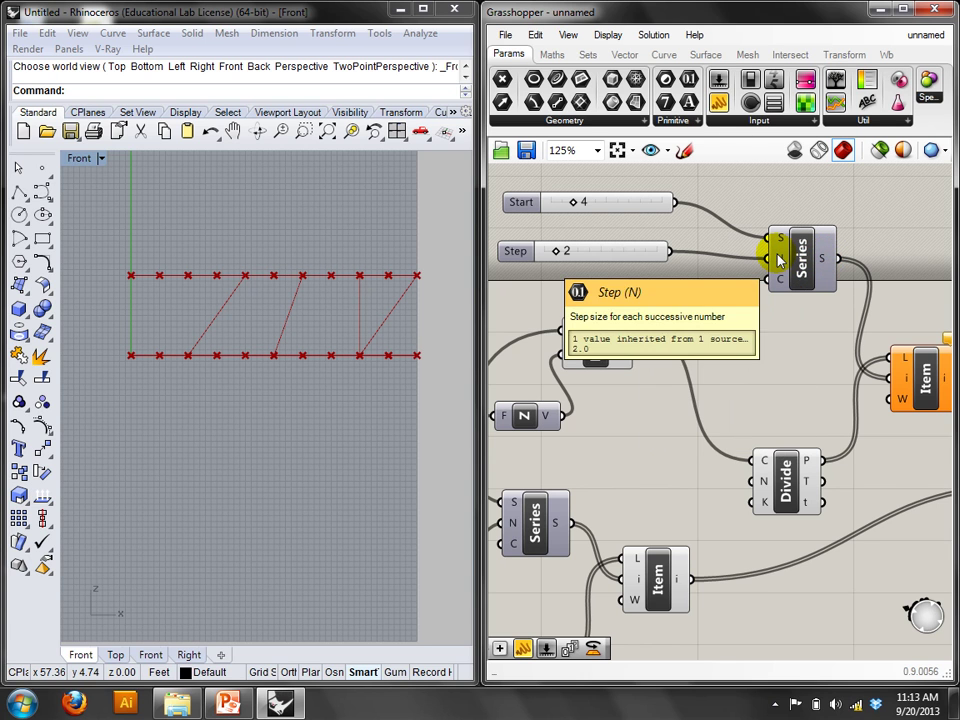
# Copy the Start slider as a shared Count slider set to 3 and wire it to both Series' count inputs.
pyautogui.moveTo(779, 260); pyautogui.dragTo(782, 372, button='right')
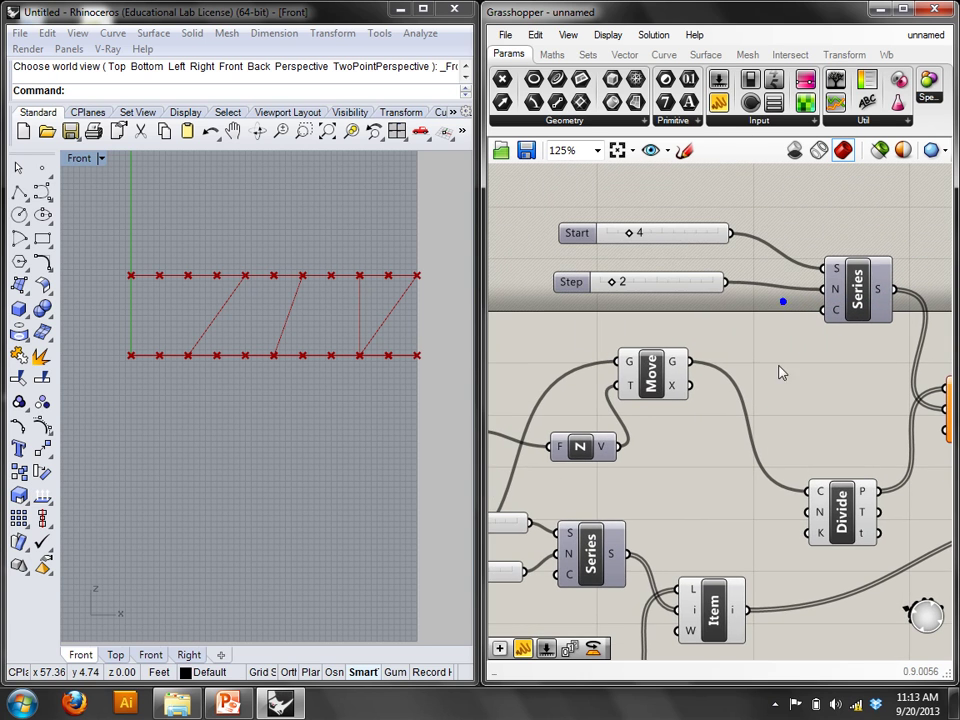
pyautogui.click(679, 240)
pyautogui.keyDown('alt'); pyautogui.moveTo(677, 238); pyautogui.dragTo(826, 310); pyautogui.keyUp('alt')
pyautogui.scroll(-2, 885, 275)
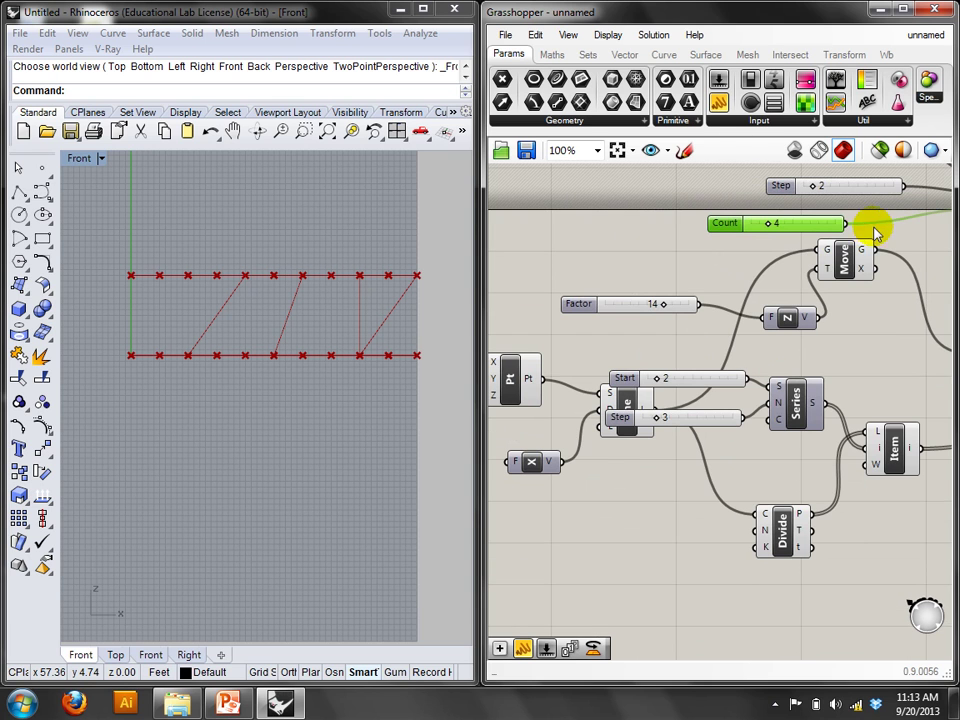
pyautogui.moveTo(846, 223); pyautogui.dragTo(772, 418)
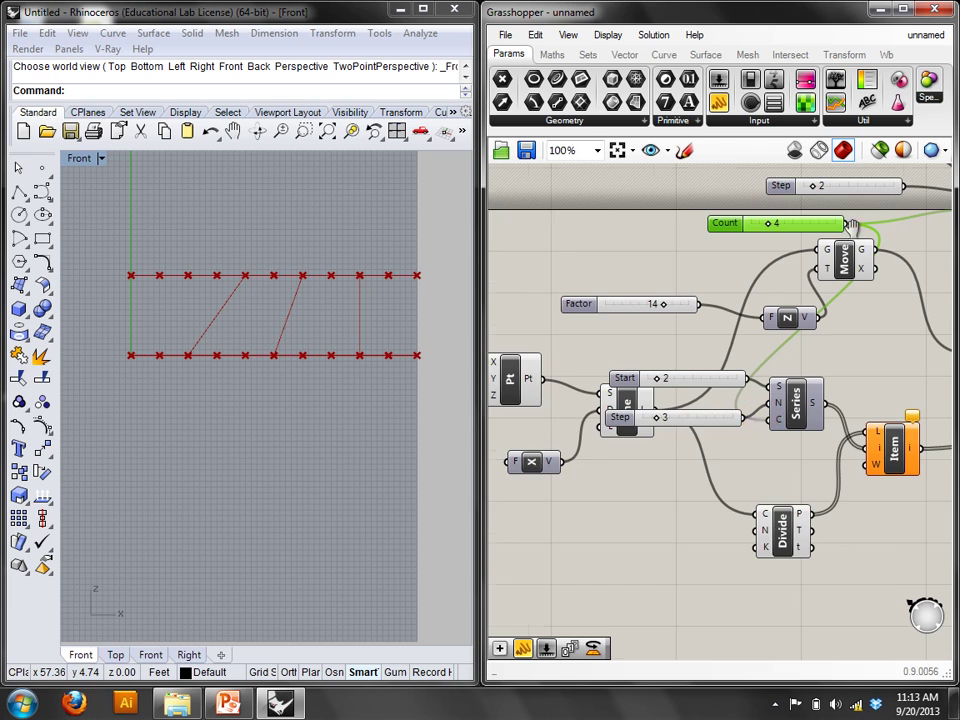
pyautogui.moveTo(851, 224); pyautogui.dragTo(811, 281, button='right')
pyautogui.moveTo(730, 284)
pyautogui.mouseDown()
pyautogui.moveTo(761, 281)
pyautogui.moveTo(713, 284)
pyautogui.moveTo(729, 281)
pyautogui.mouseUp()
pyautogui.moveTo(849, 292); pyautogui.dragTo(804, 294, button='right')
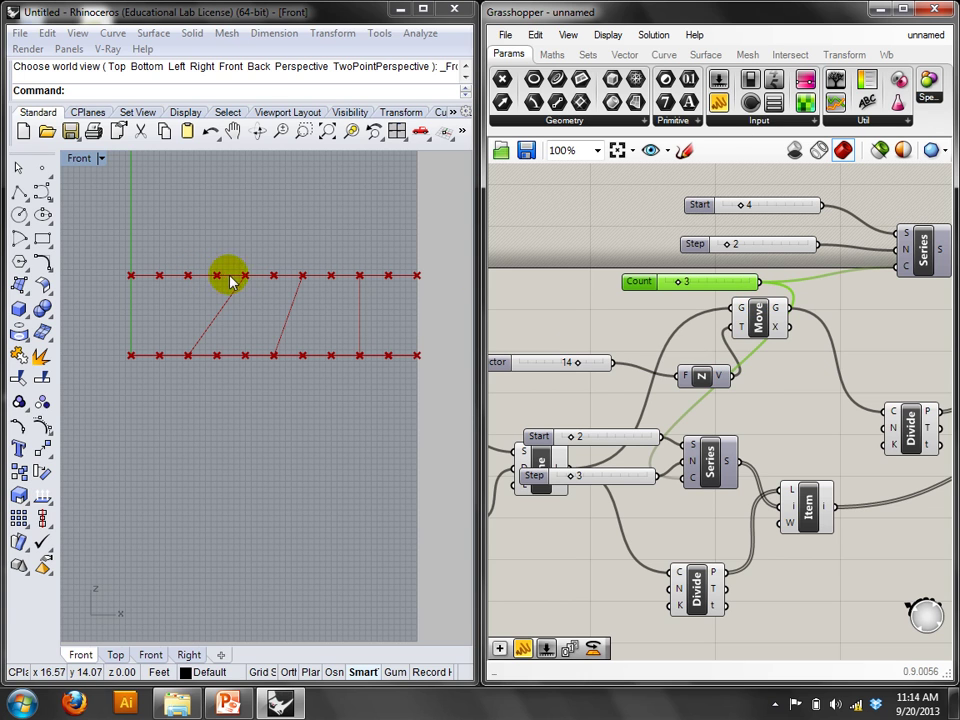
# Set the original line's Series to Start 0 and Step 2, the shared Count to 7, and the moved line's Start to 2.
pyautogui.moveTo(623, 408); pyautogui.dragTo(640, 403, button='right')
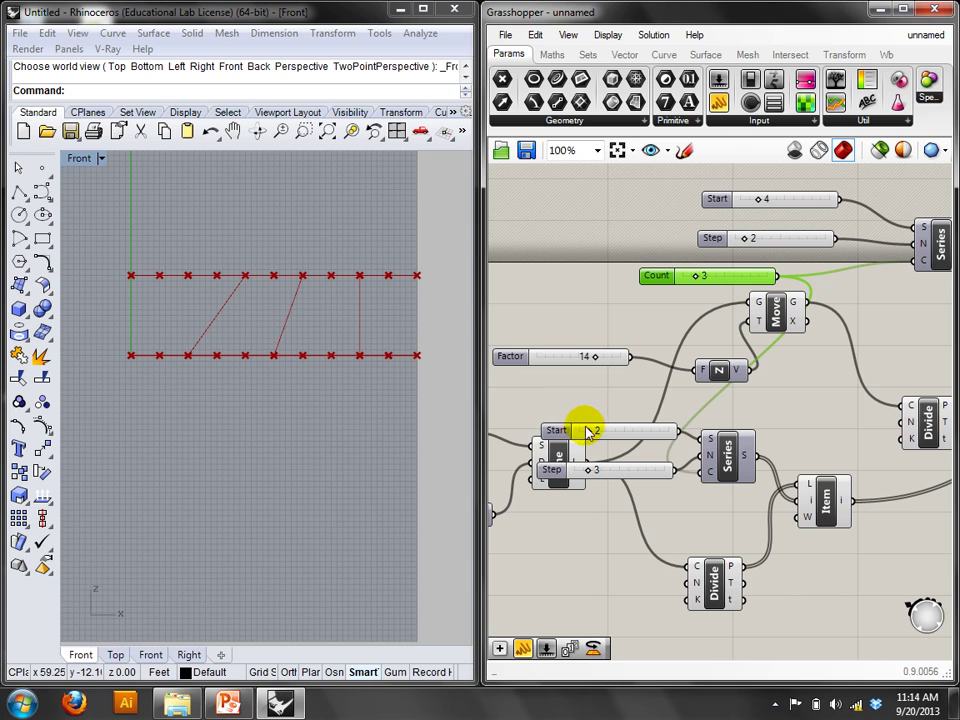
pyautogui.moveTo(586, 430); pyautogui.dragTo(576, 433)
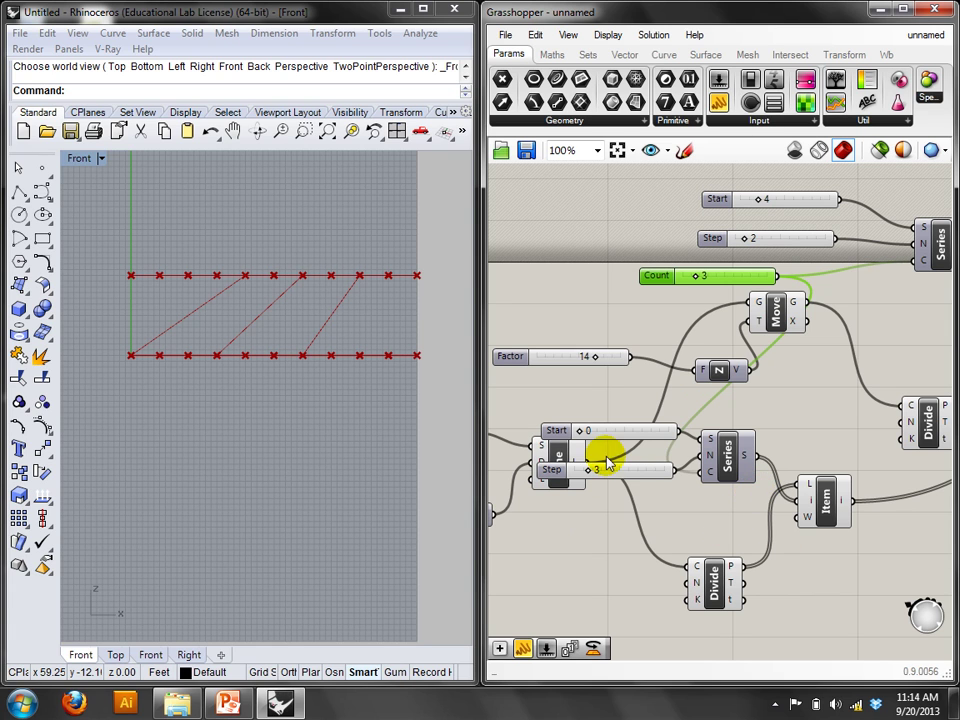
pyautogui.moveTo(584, 476); pyautogui.dragTo(582, 476)
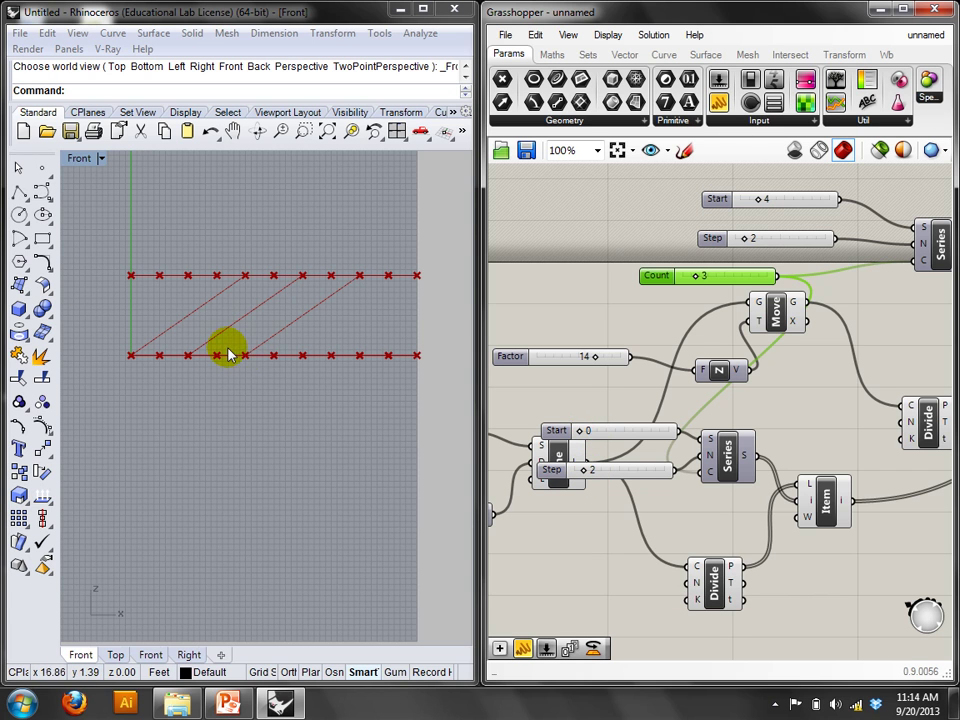
pyautogui.moveTo(643, 489); pyautogui.dragTo(640, 477, button='right')
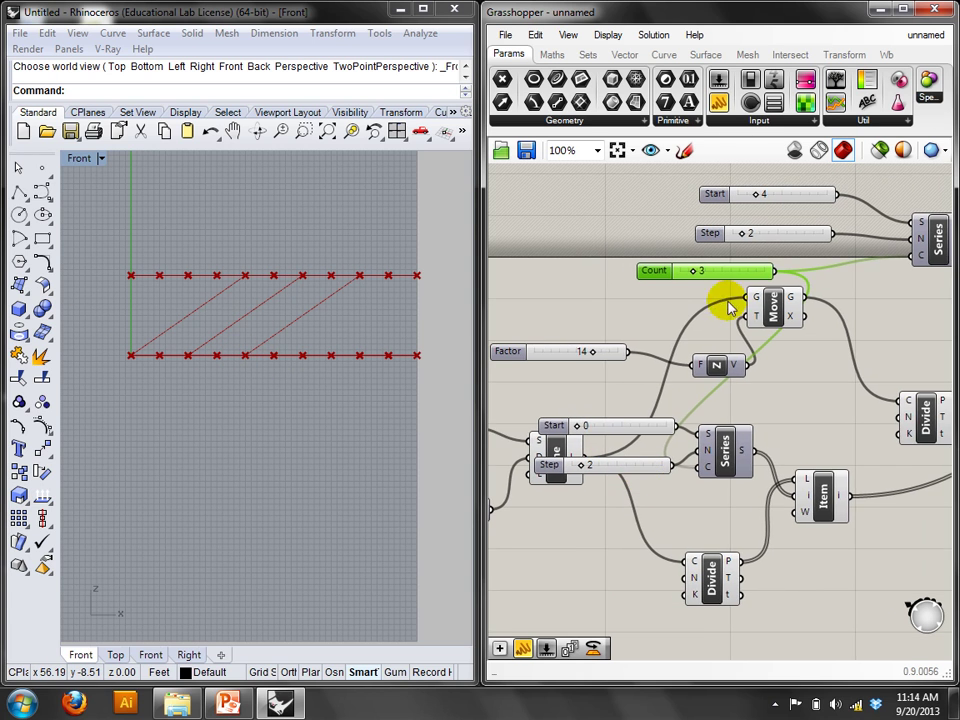
pyautogui.moveTo(692, 271); pyautogui.dragTo(706, 276)
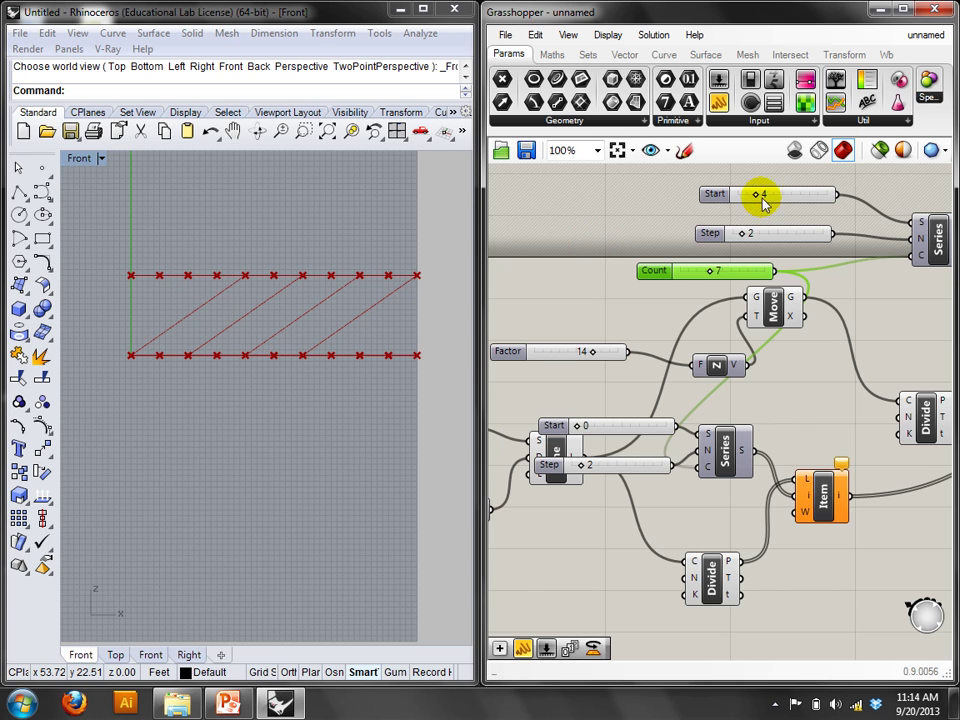
pyautogui.moveTo(757, 194); pyautogui.dragTo(744, 194)
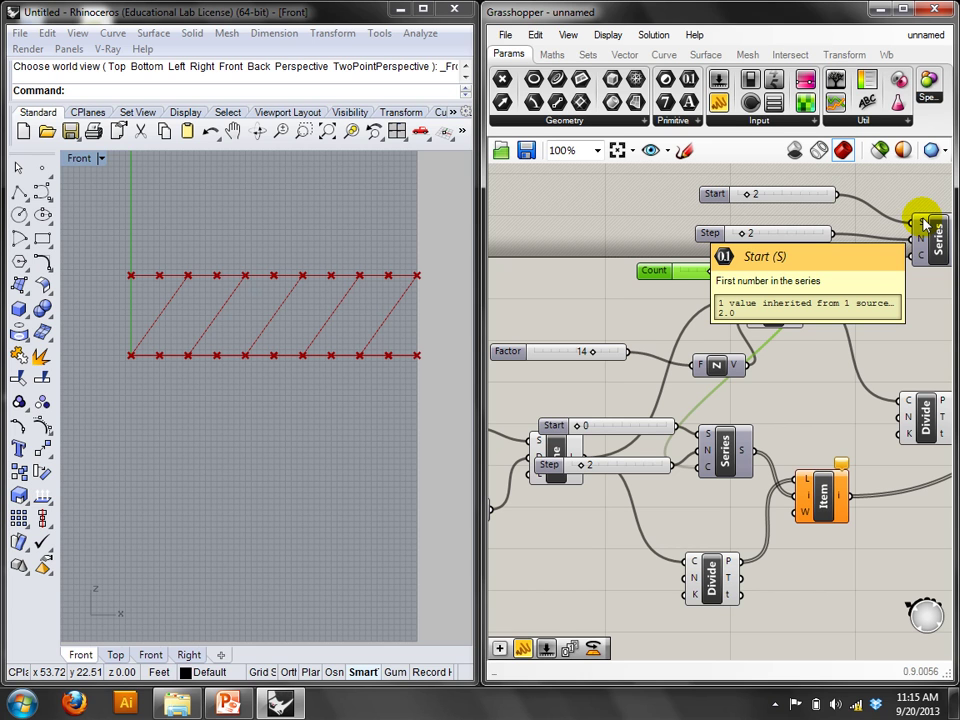
# Examine the diagonal lines made by the two-point Line component and how the List Items and Series feed it.
pyautogui.moveTo(917, 332); pyautogui.dragTo(707, 315, button='right')
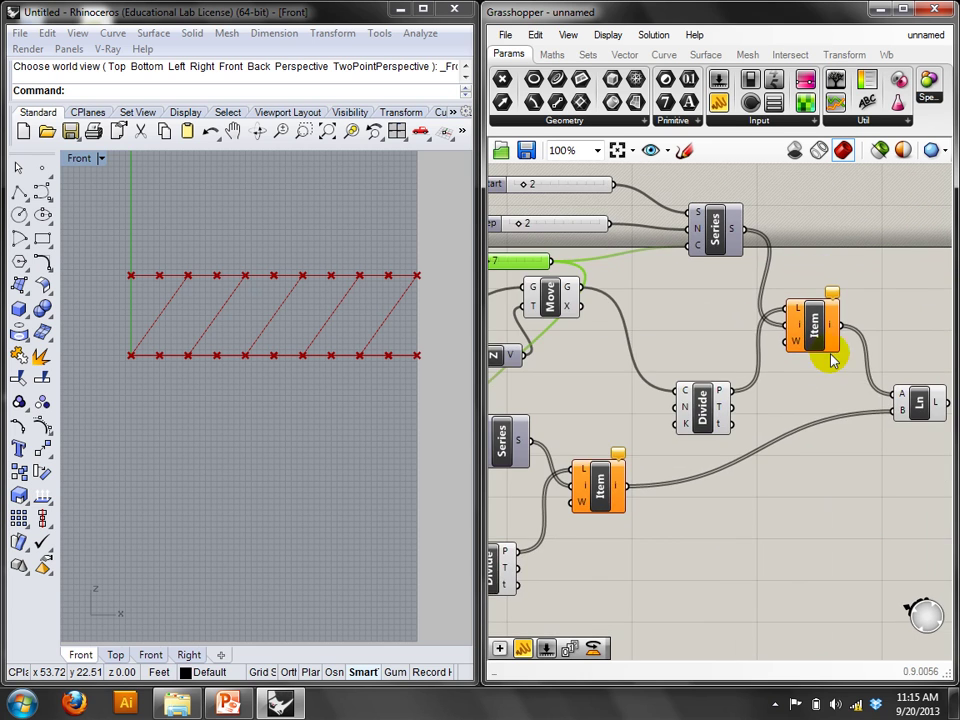
pyautogui.moveTo(939, 362); pyautogui.dragTo(827, 349, button='right')
pyautogui.click(800, 392)
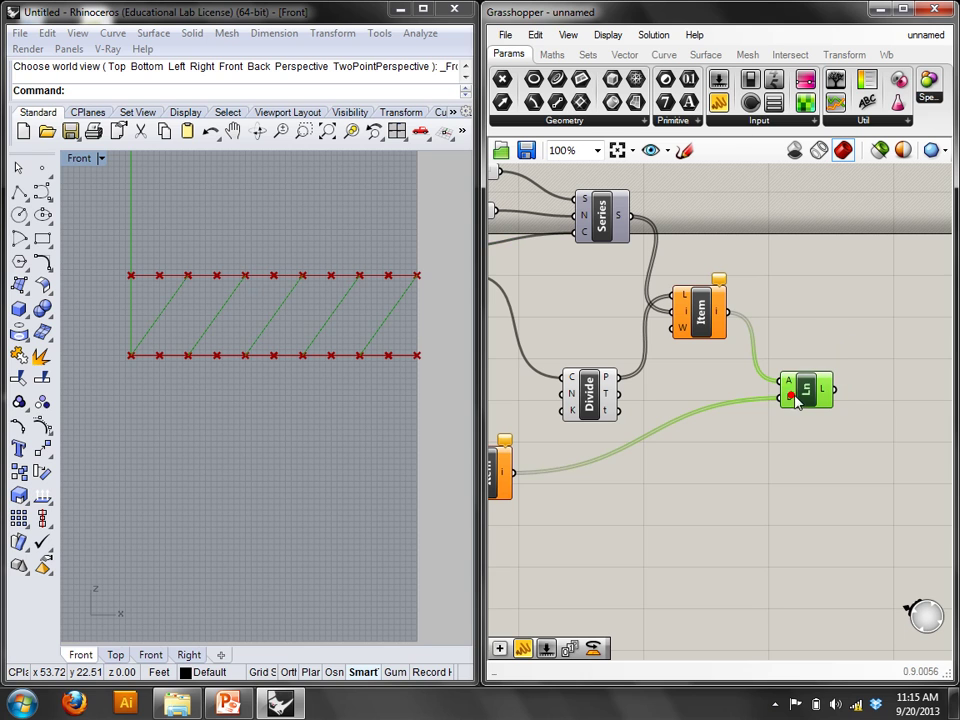
pyautogui.click(878, 424)
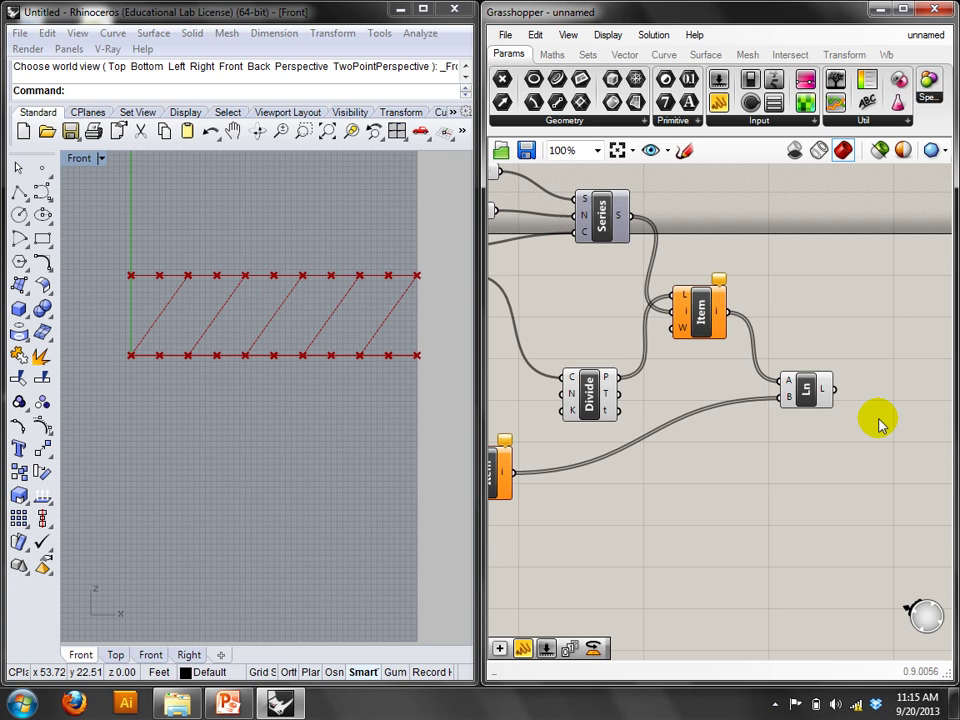
pyautogui.moveTo(664, 396); pyautogui.dragTo(714, 392, button='right')
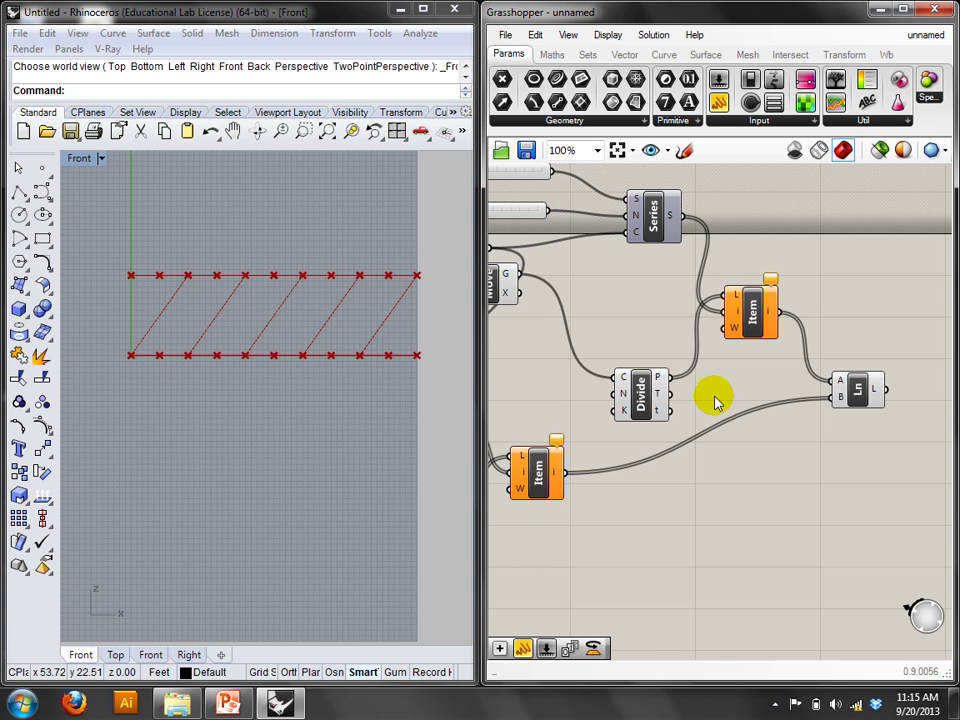
pyautogui.moveTo(714, 398); pyautogui.dragTo(806, 469, button='right')
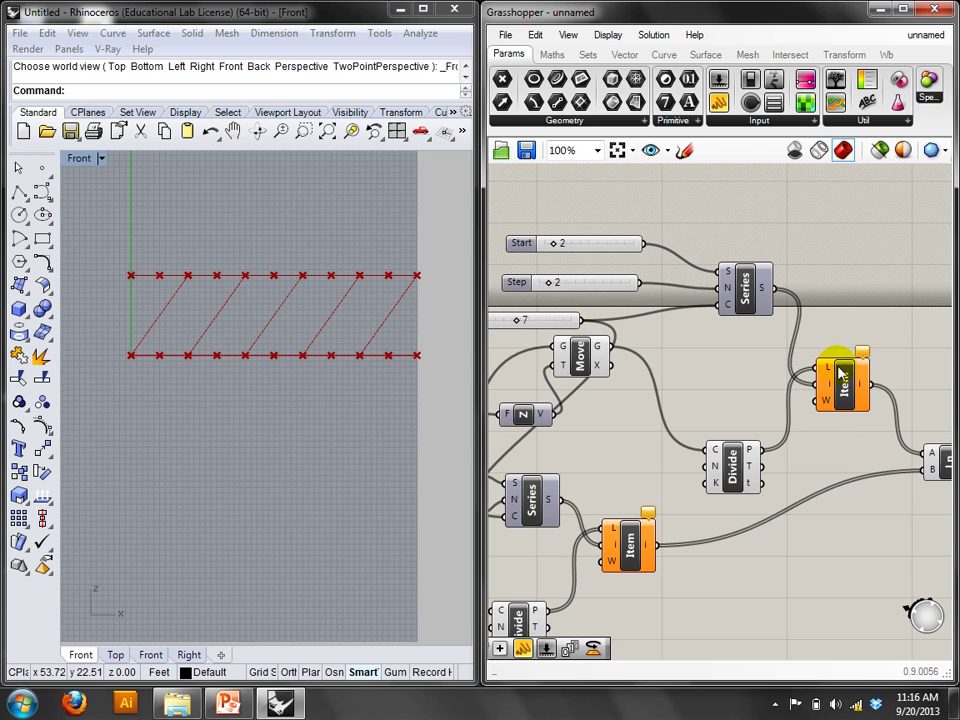
pyautogui.scroll(-3, 808, 445)
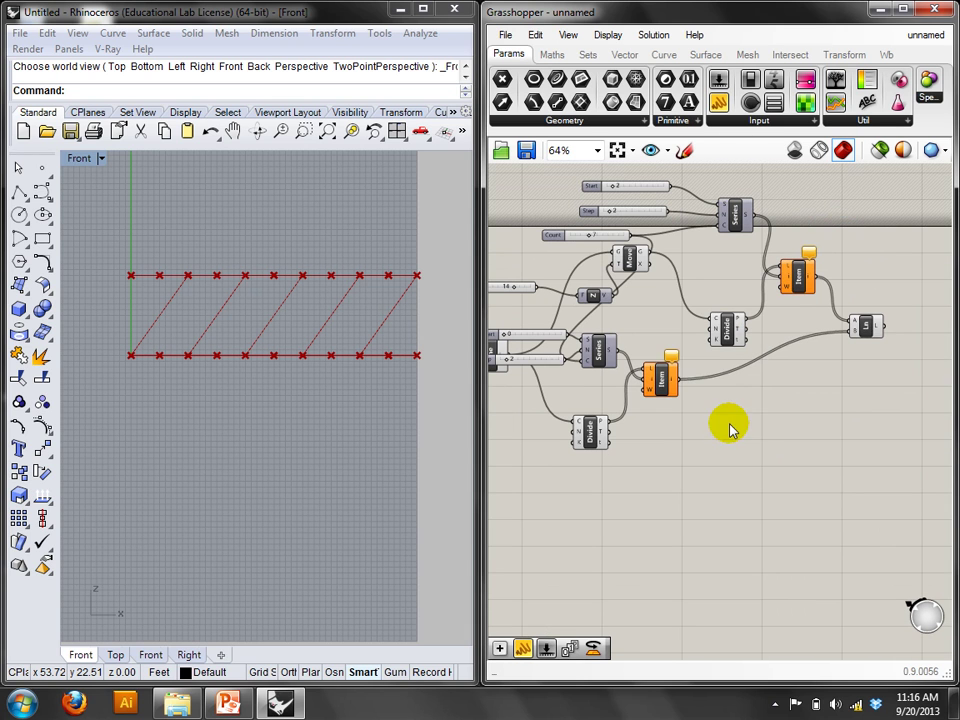
# Turn off the preview of every component in the existing definition.
pyautogui.moveTo(884, 501); pyautogui.dragTo(582, 179)
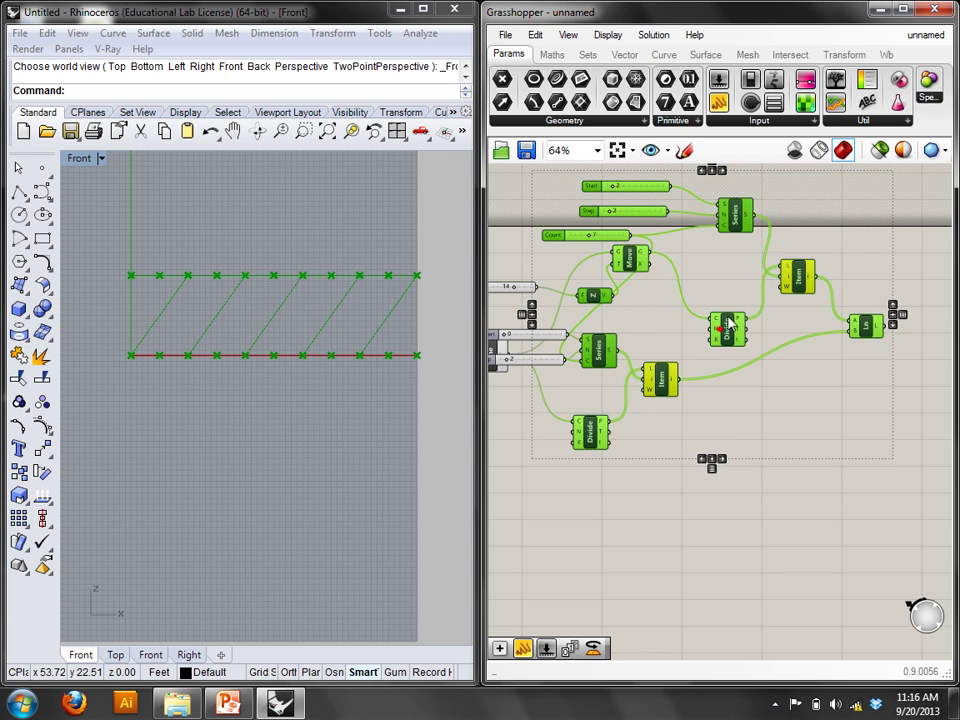
pyautogui.moveTo(700, 278); pyautogui.dragTo(780, 295, button='right')
pyautogui.click(780, 295)
pyautogui.moveTo(725, 424); pyautogui.dragTo(825, 358, button='right')
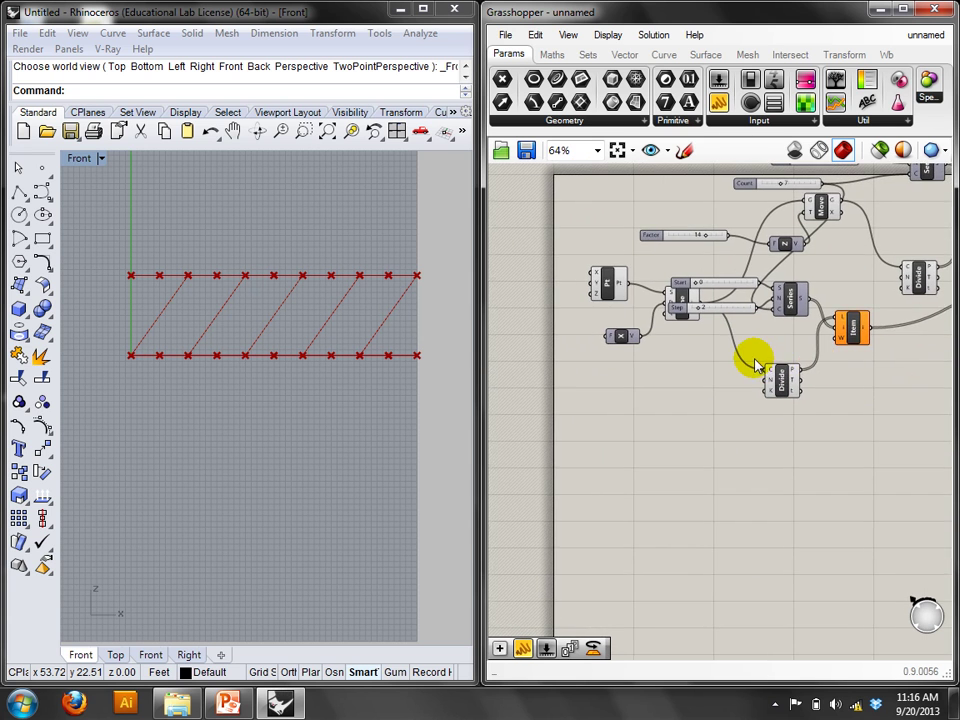
pyautogui.scroll(-1, 765, 355)
pyautogui.moveTo(765, 355); pyautogui.dragTo(628, 383, button='right')
pyautogui.scroll(-1, 814, 407)
pyautogui.moveTo(842, 448); pyautogui.dragTo(493, 182)
pyautogui.rightClick(532, 190)
pyautogui.click(566, 228)
pyautogui.moveTo(632, 407); pyautogui.dragTo(703, 371, button='right')
pyautogui.click(703, 371)
# Duplicate the Point, Unit X and Line components and place the copies in the empty area below the definition.
pyautogui.scroll(4, 703, 371)
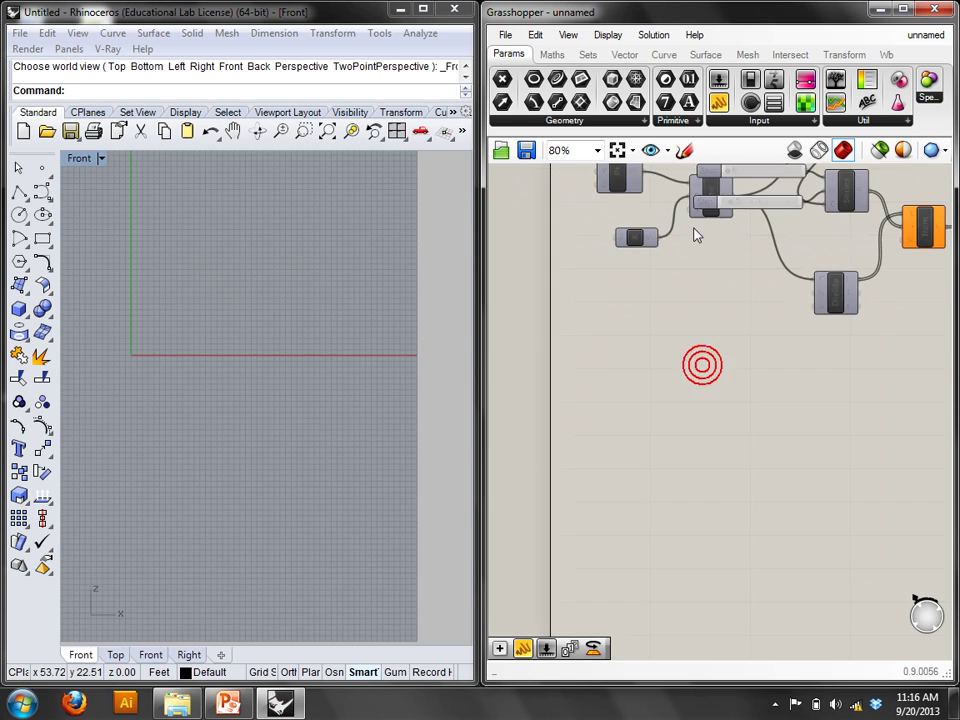
pyautogui.click(720, 326)
pyautogui.keyDown('shift'); pyautogui.click(575, 296); pyautogui.keyUp('shift')
pyautogui.keyDown('shift'); pyautogui.click(600, 398); pyautogui.keyUp('shift')
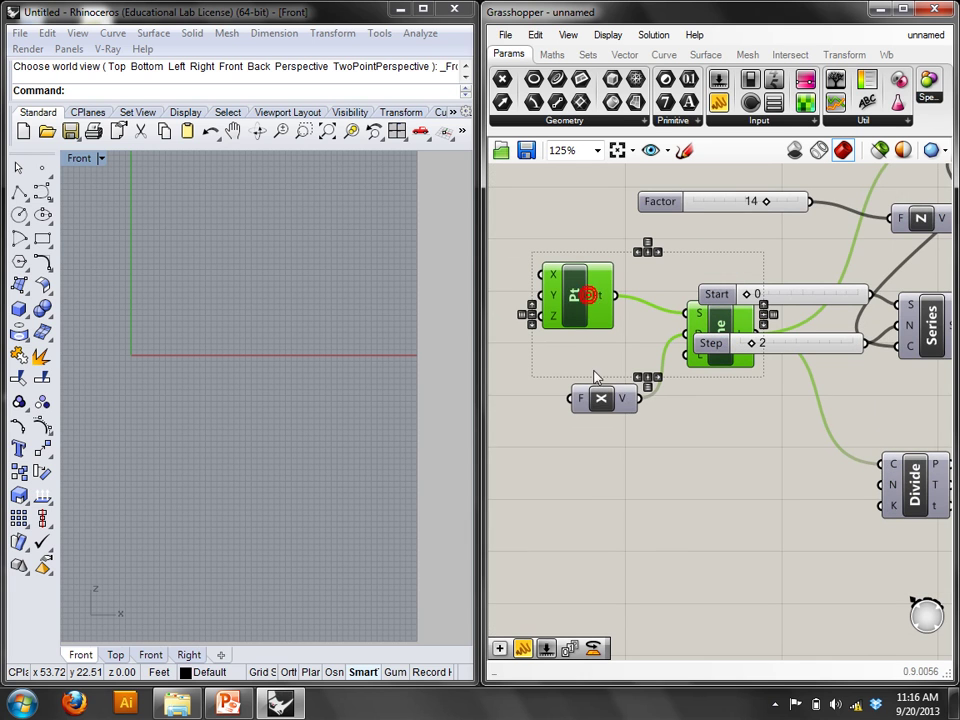
pyautogui.scroll(-1, 605, 398)
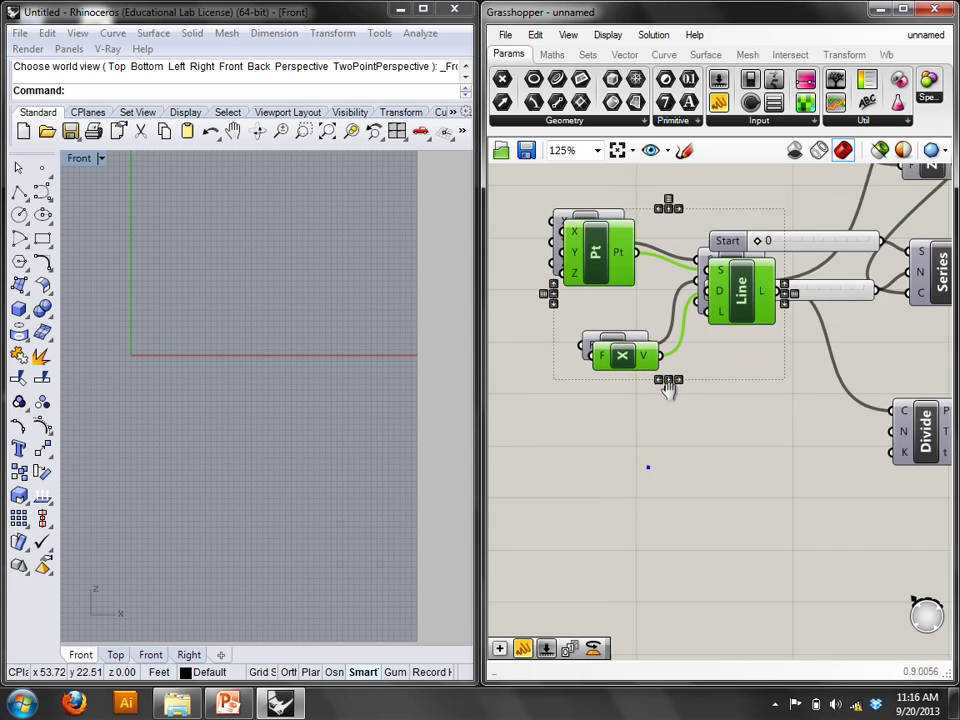
pyautogui.moveTo(649, 332); pyautogui.dragTo(637, 611)
pyautogui.moveTo(740, 630); pyautogui.dragTo(718, 497, button='right')
# Turn on the preview of the copied Line component and shift the copied group slightly down.
pyautogui.click(716, 304)
pyautogui.click(705, 335)
pyautogui.rightClick(705, 335)
pyautogui.click(767, 272)
pyautogui.rightClick(692, 333)
pyautogui.press('Escape')
pyautogui.click(754, 294)
pyautogui.moveTo(761, 446); pyautogui.dragTo(553, 274)
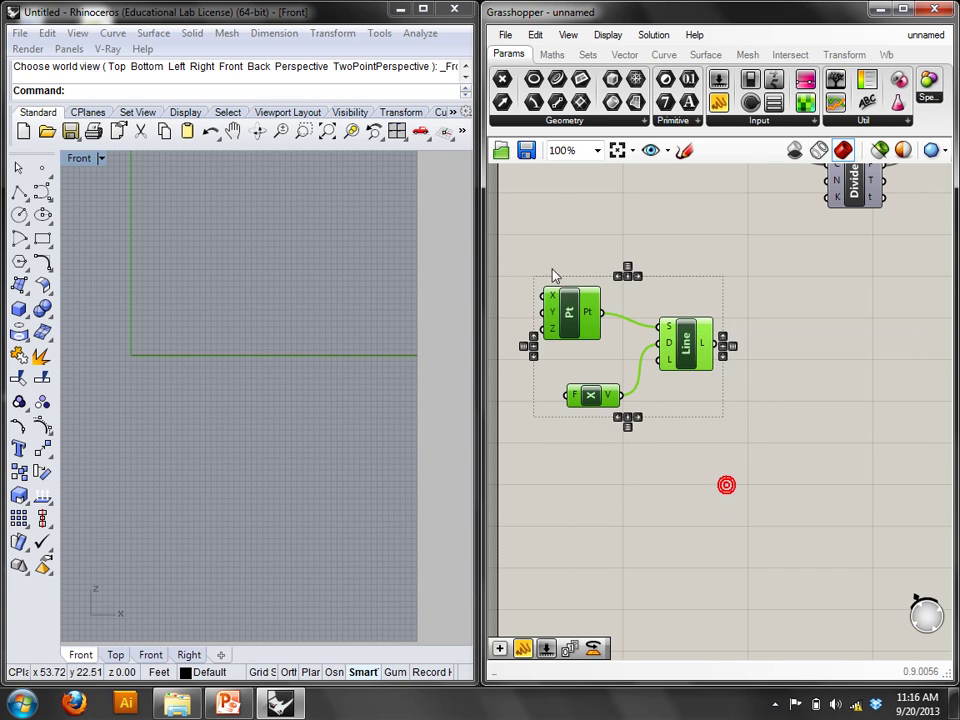
pyautogui.moveTo(573, 328); pyautogui.dragTo(597, 402)
pyautogui.click(799, 360)
# Add Move and Unit Z components, connecting Unit Z to Move's motion input and the copied Line to its geometry input.
pyautogui.doubleClick(799, 353)
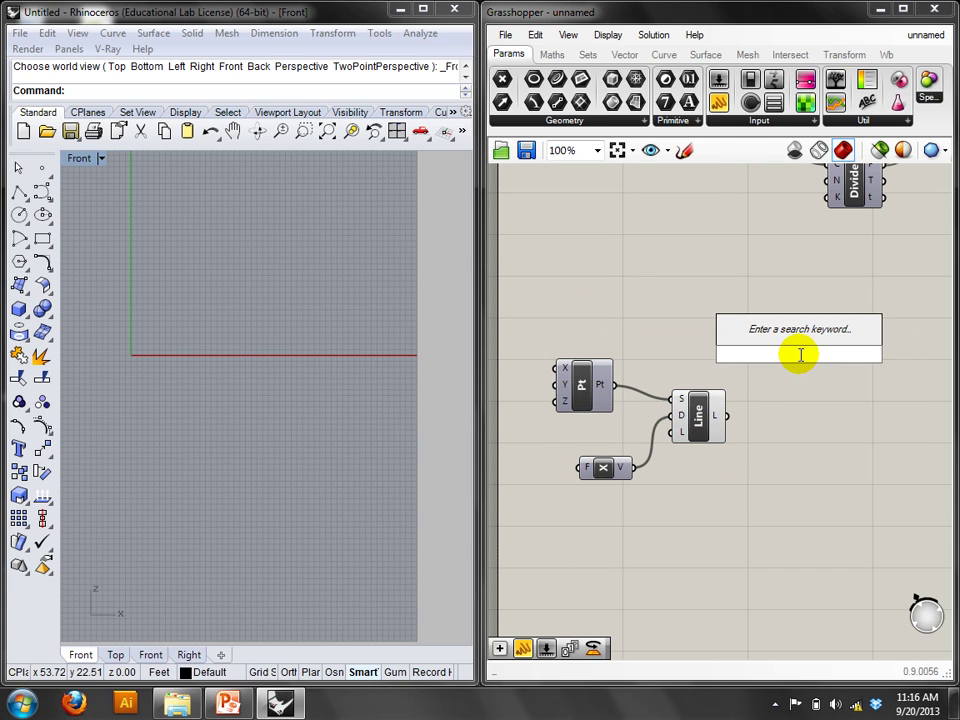
pyautogui.write('move')
pyautogui.click(789, 345)
pyautogui.doubleClick(789, 407)
pyautogui.write('z')
pyautogui.click(785, 405)
pyautogui.moveTo(793, 362); pyautogui.dragTo(787, 469)
pyautogui.moveTo(728, 416); pyautogui.dragTo(828, 373)
# Add a Series component, connect it to Unit Z's factor input, and highlight the resulting moved lines.
pyautogui.doubleClick(824, 320)
pyautogui.write('ser')
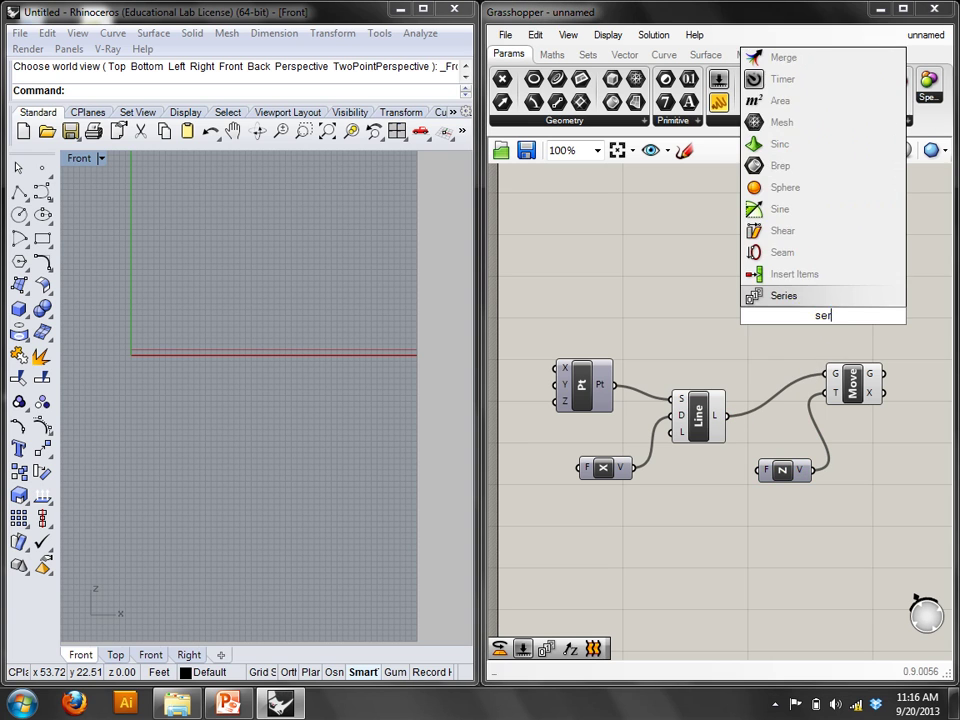
pyautogui.click(797, 298)
pyautogui.moveTo(820, 312); pyautogui.dragTo(760, 470)
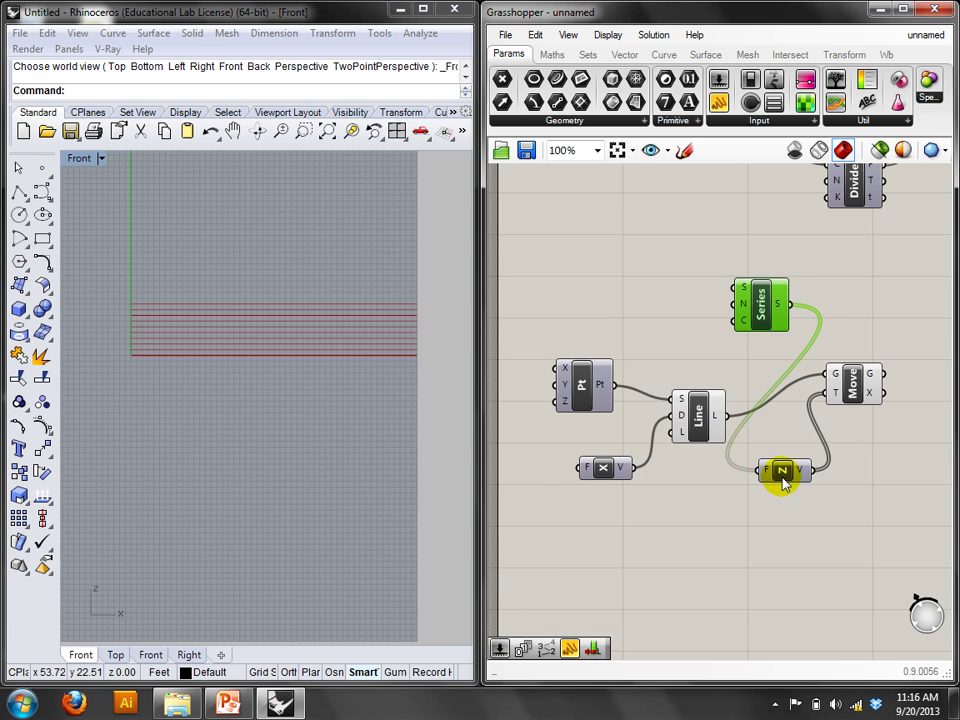
pyautogui.scroll(2, 770, 470)
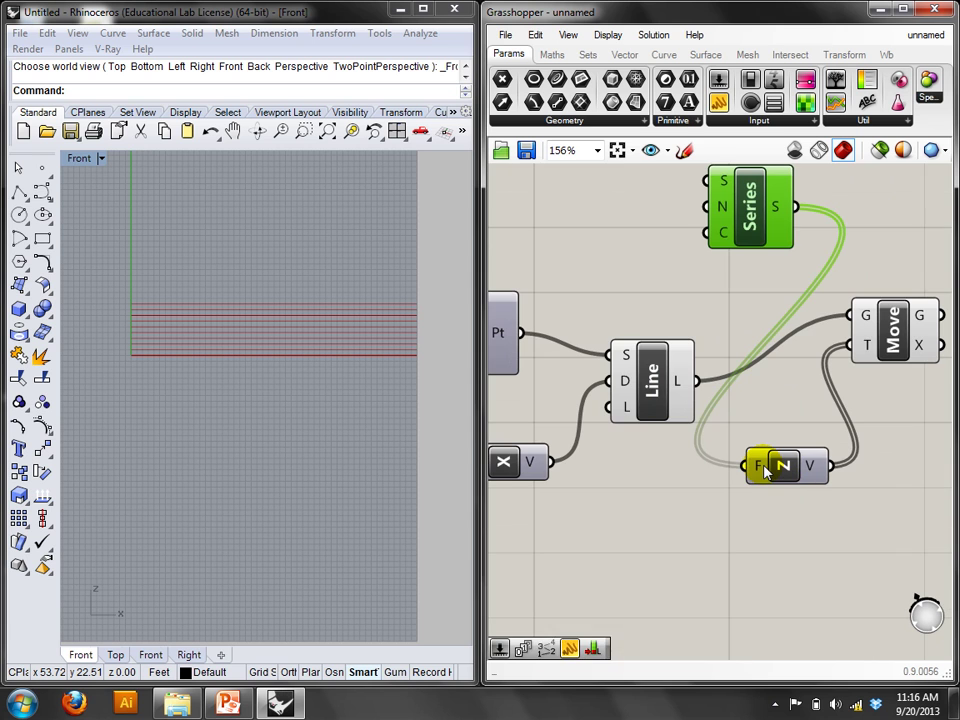
pyautogui.click(878, 333)
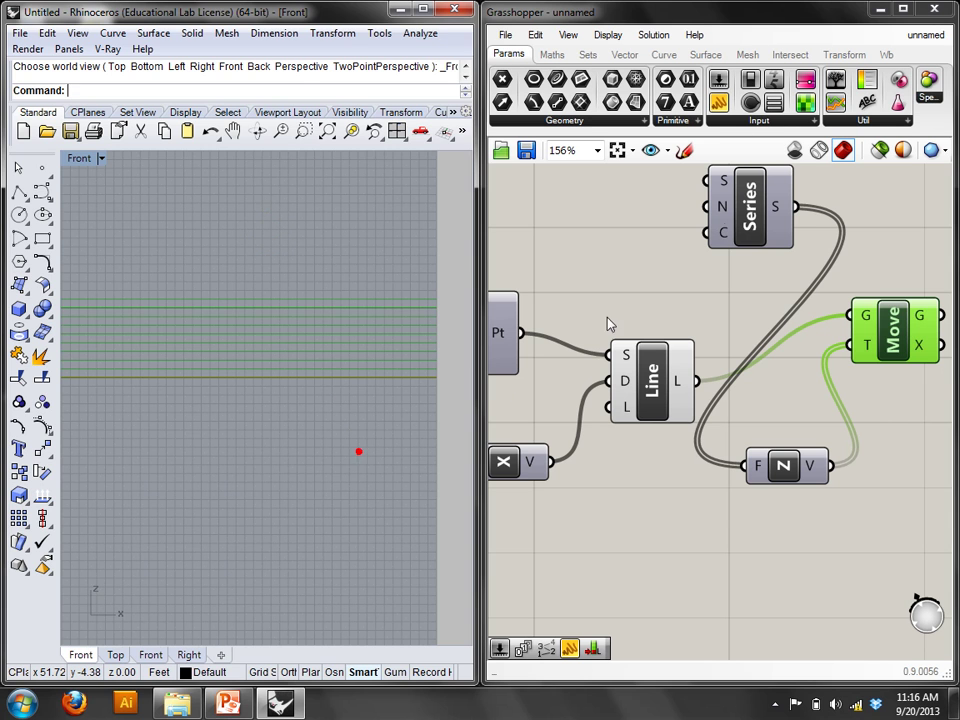
# Set the step input of the new Series to 3.
pyautogui.click(733, 216)
pyautogui.rightClick(706, 212)
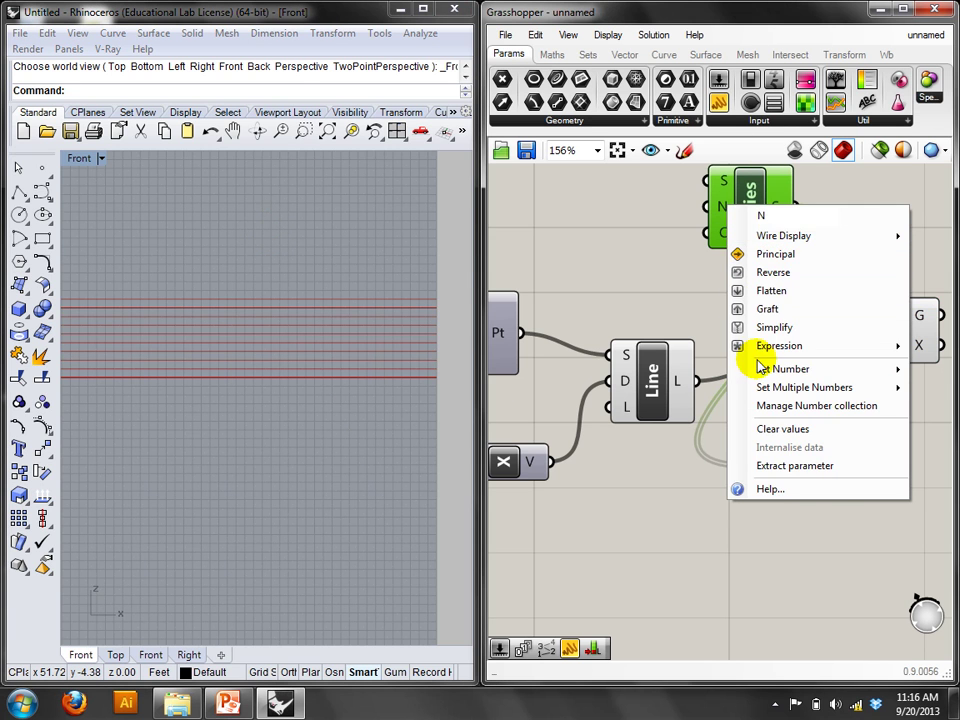
pyautogui.click(757, 358)
pyautogui.rightClick(722, 206)
pyautogui.click(765, 362)
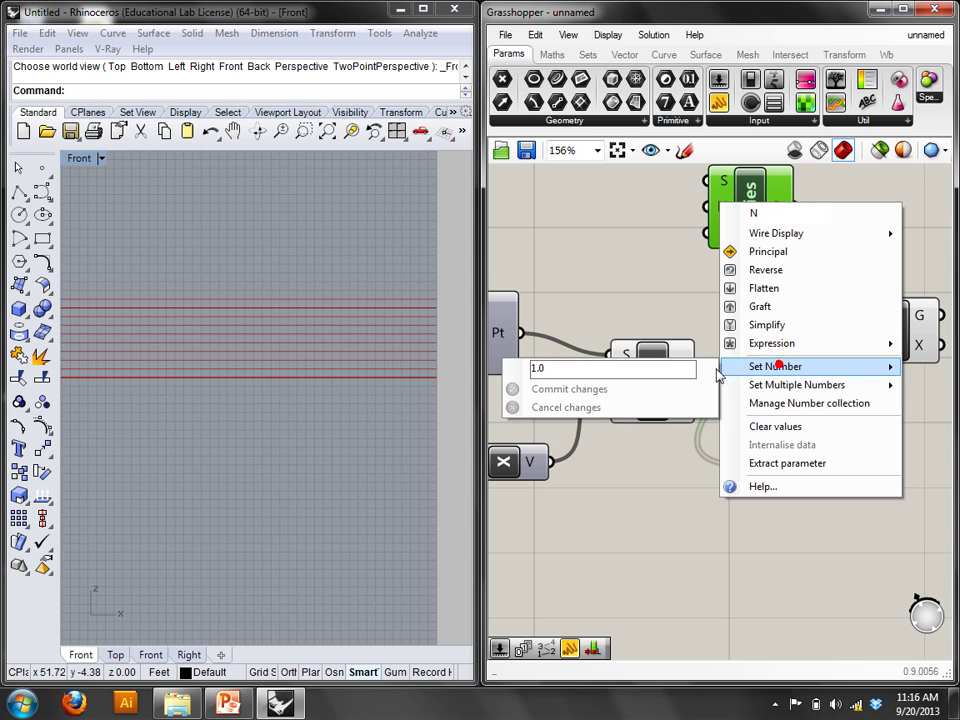
pyautogui.write('3')
pyautogui.click(553, 389)
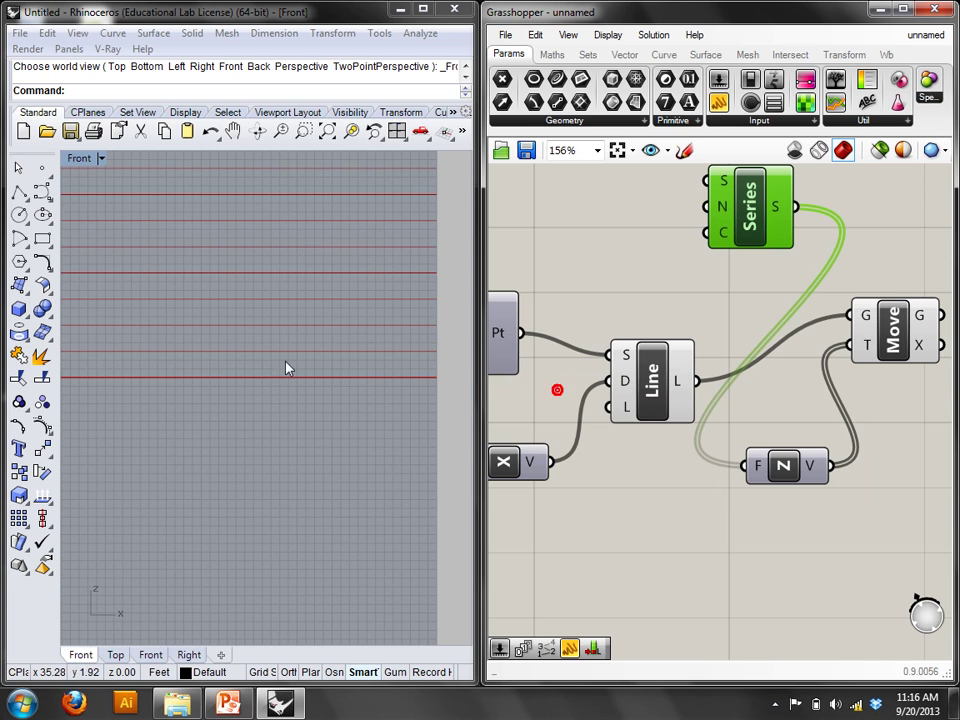
pyautogui.scroll(-3, 256, 482)
pyautogui.moveTo(920, 405); pyautogui.dragTo(812, 394, button='right')
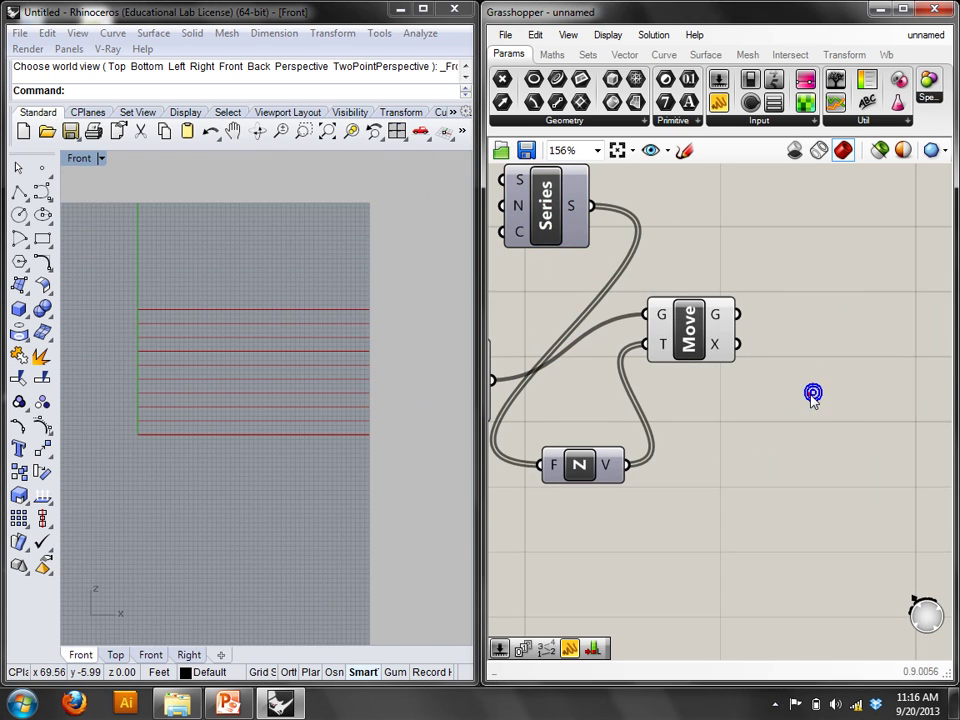
pyautogui.doubleClick(810, 394)
pyautogui.write('div')
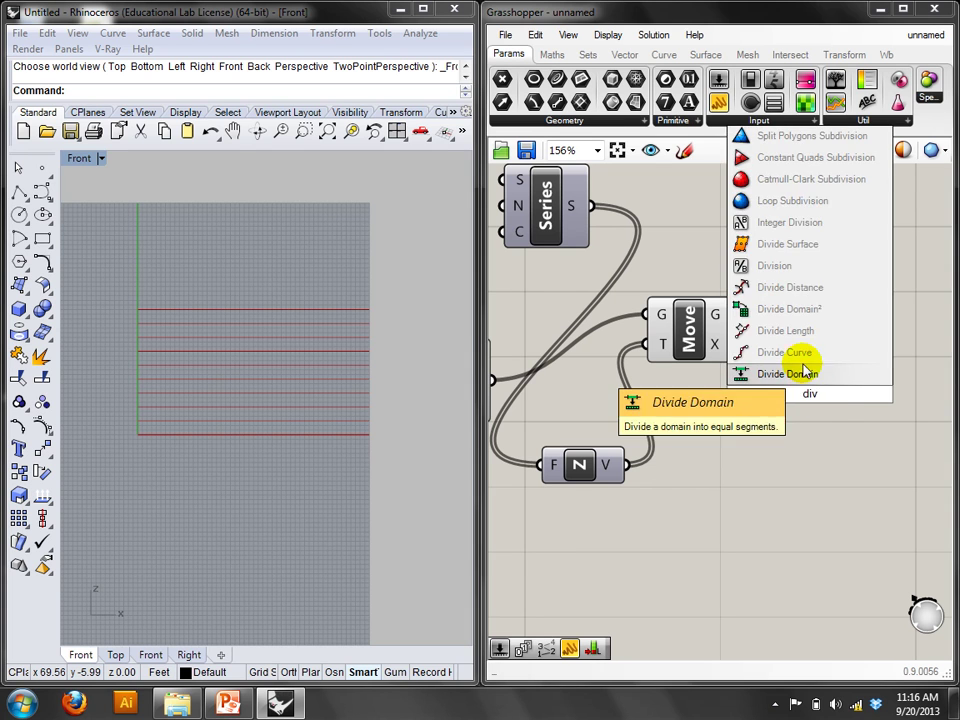
pyautogui.click(808, 370)
pyautogui.click(810, 392)
pyautogui.press('Delete')
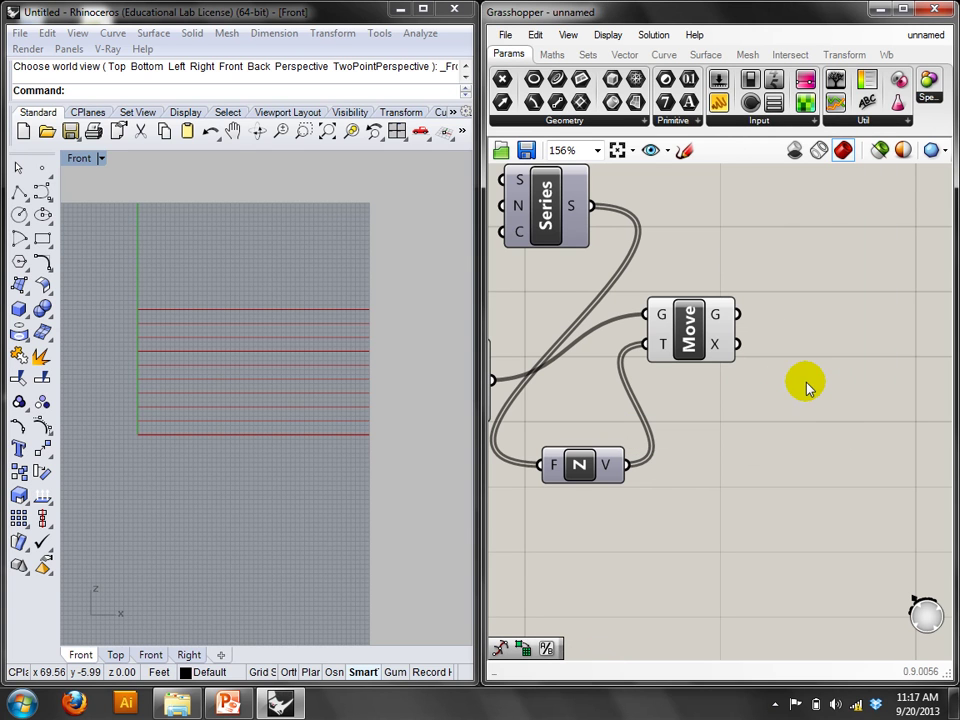
# Add a Divide Curve component and connect the Move component's geometry output to its curve input.
pyautogui.doubleClick(807, 381)
pyautogui.write('dvi')
pyautogui.press('BackSpace')
pyautogui.press('BackSpace')
pyautogui.write('iv')
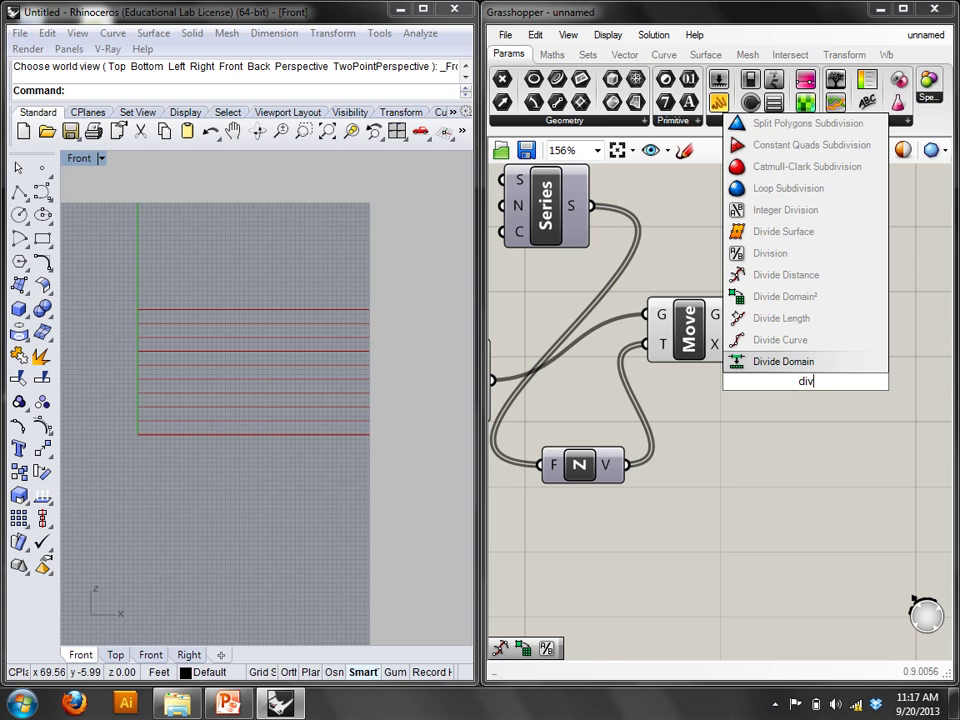
pyautogui.click(812, 341)
pyautogui.moveTo(740, 316); pyautogui.dragTo(795, 336)
pyautogui.click(827, 435)
pyautogui.moveTo(866, 448); pyautogui.dragTo(774, 448, button='right')
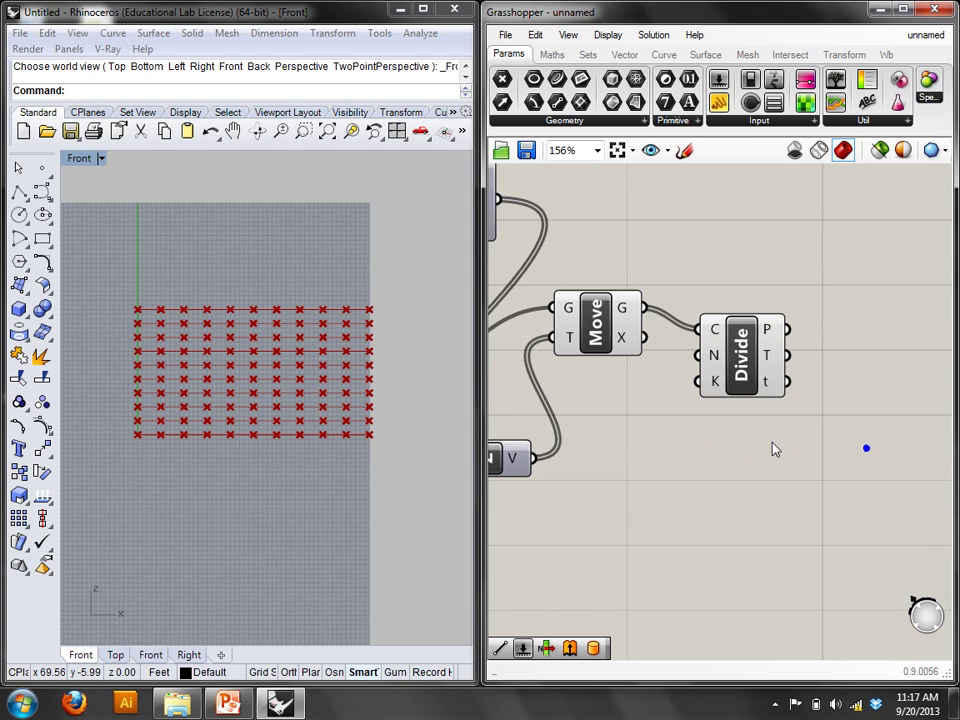
# Inspect the Divide component's points output and flatten it into a single list.
pyautogui.moveTo(766, 336)
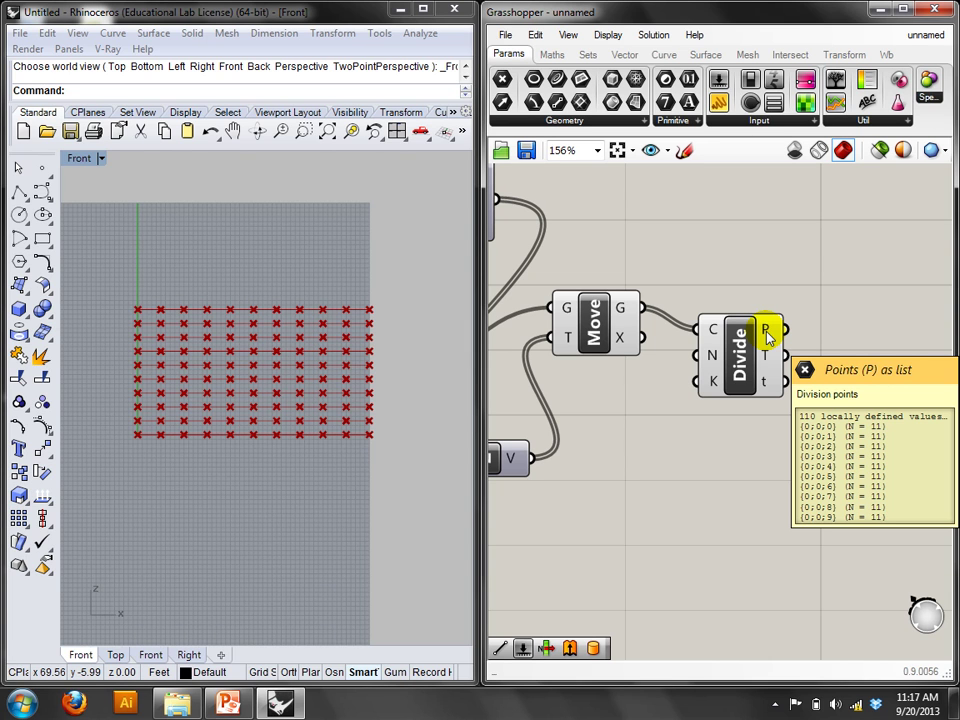
pyautogui.moveTo(836, 300); pyautogui.dragTo(783, 333, button='right')
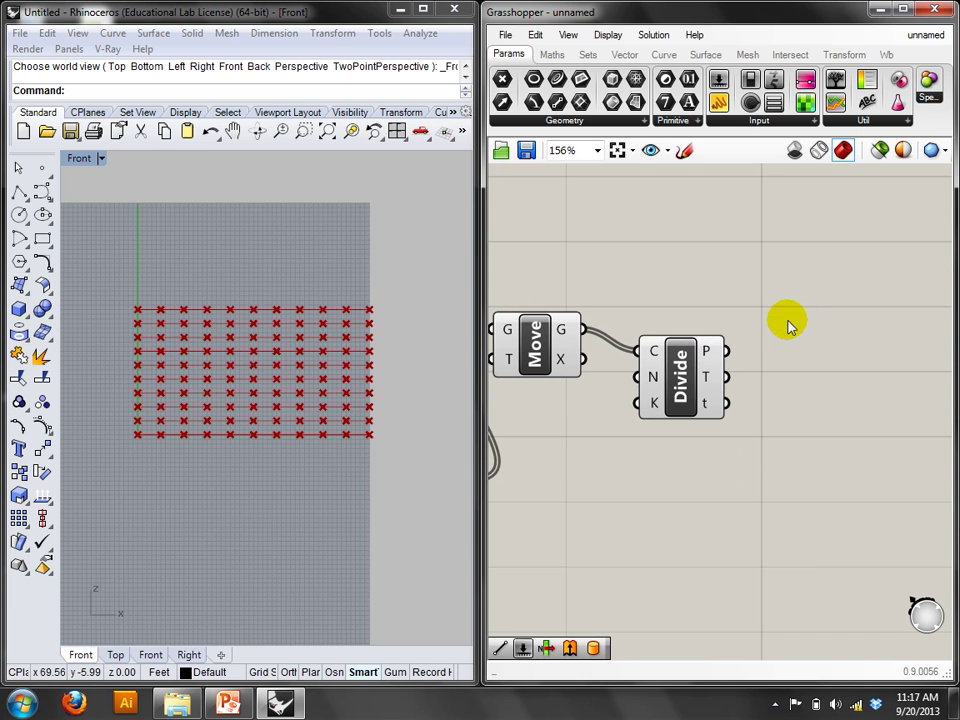
pyautogui.rightClick(706, 352)
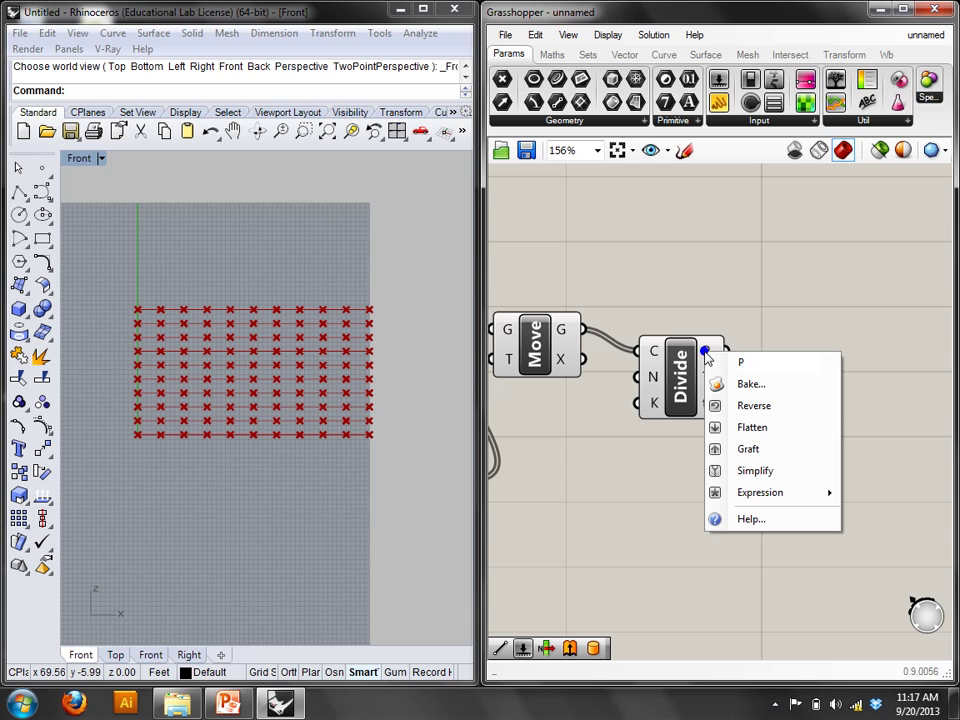
pyautogui.click(748, 427)
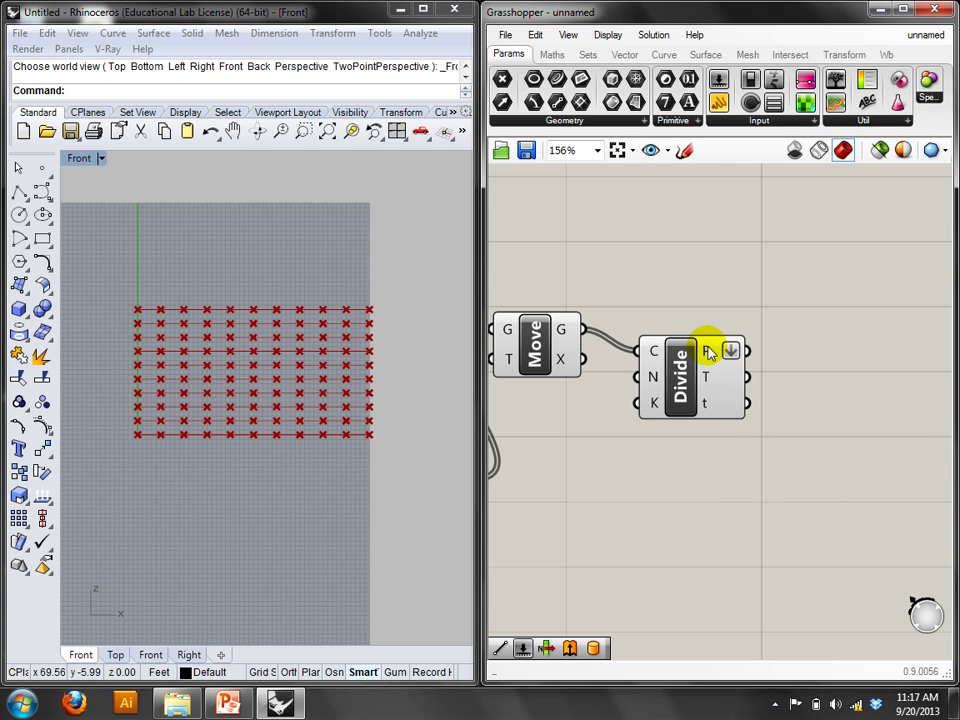
pyautogui.moveTo(706, 352)
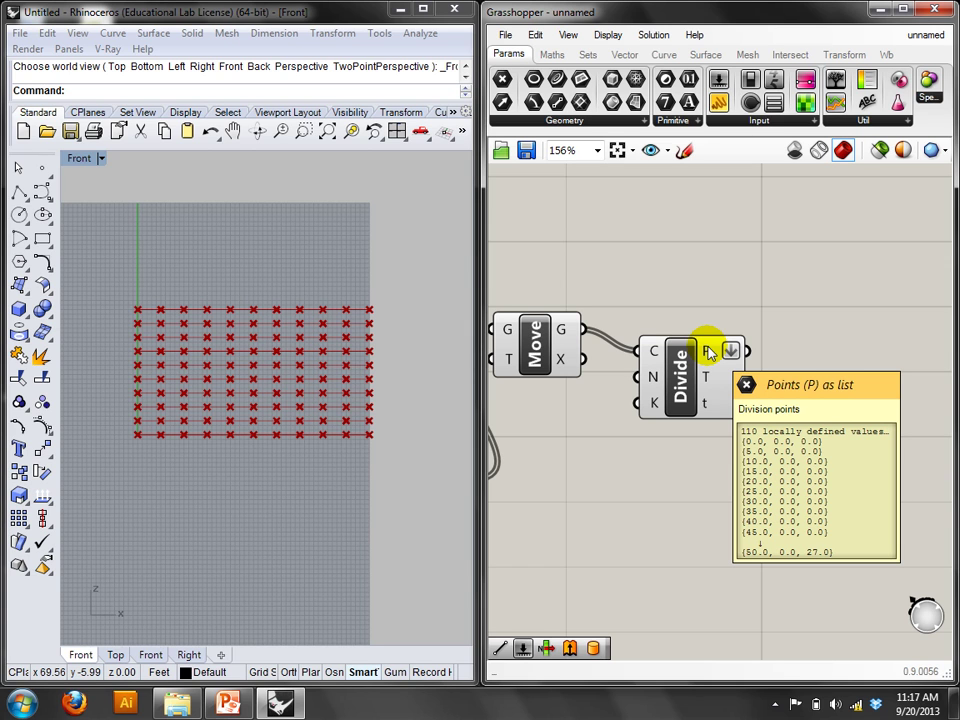
# Add a Text Tag component beyond Divide and connect the flattened division points to its location input.
pyautogui.doubleClick(793, 312)
pyautogui.write('tag')
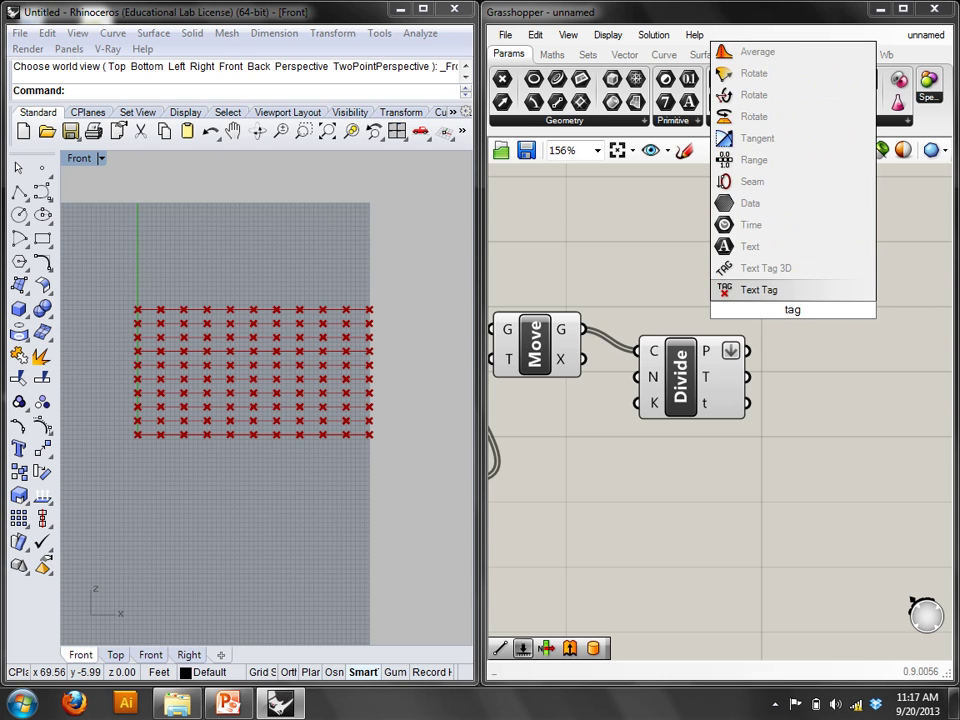
pyautogui.click(786, 291)
pyautogui.moveTo(881, 423); pyautogui.dragTo(721, 388, button='right')
pyautogui.moveTo(587, 314); pyautogui.dragTo(690, 300)
pyautogui.click(684, 386)
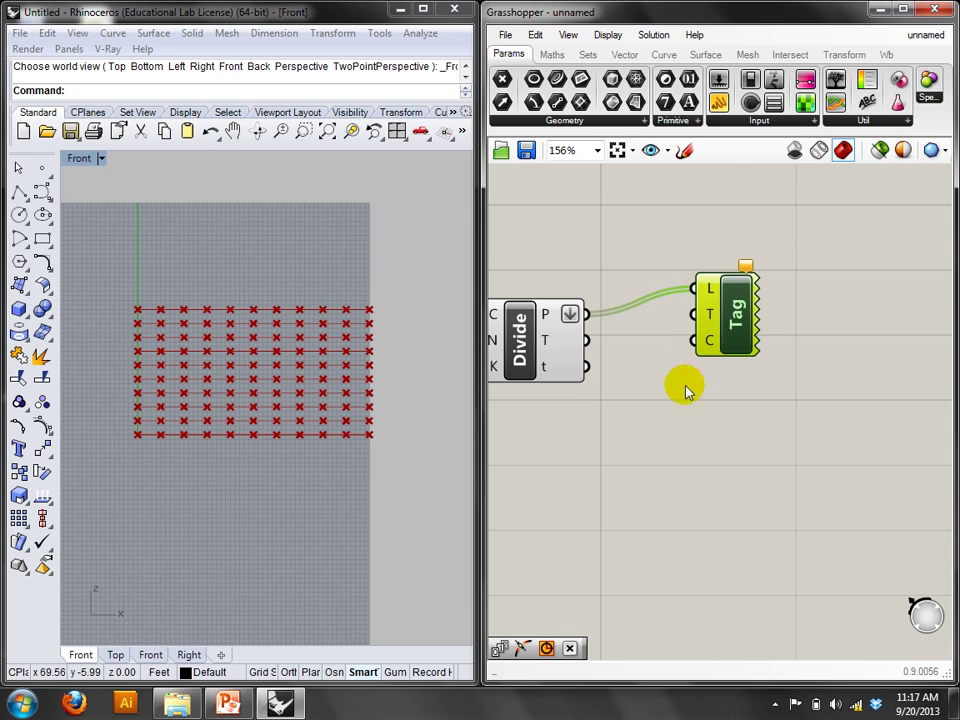
pyautogui.click(740, 330)
pyautogui.moveTo(740, 330); pyautogui.dragTo(770, 323)
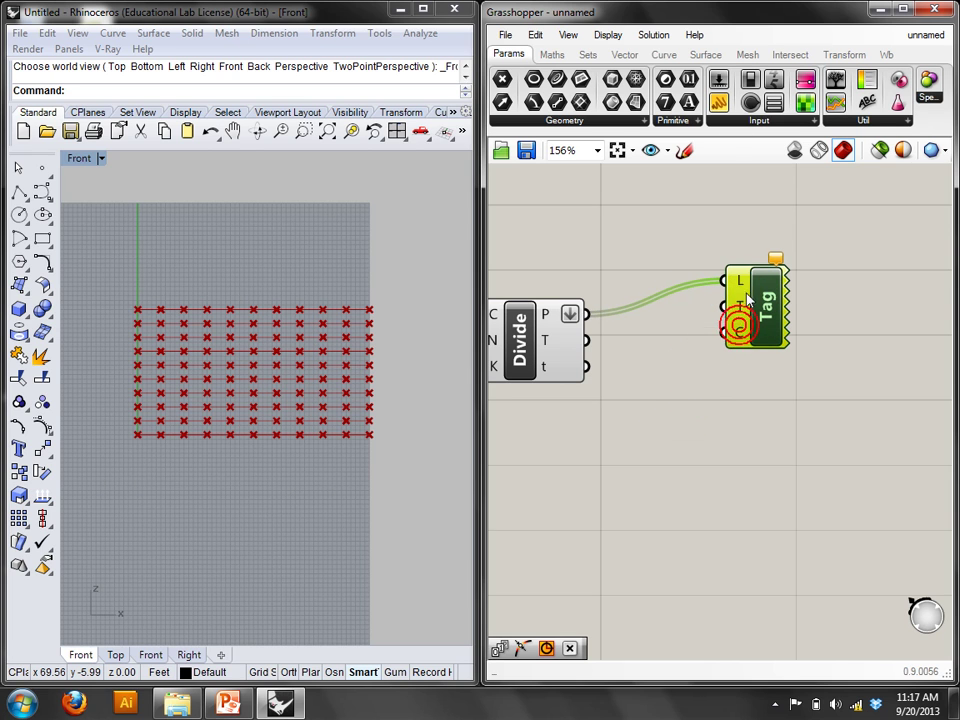
pyautogui.moveTo(738, 282)
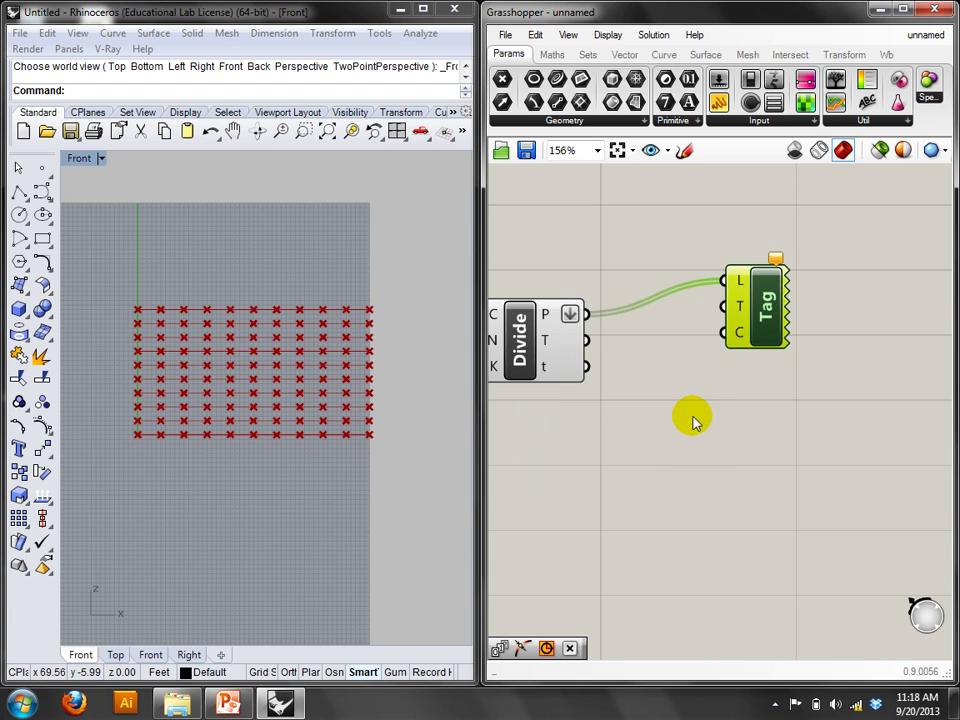
# Add another Series component and place it above the Divide component.
pyautogui.moveTo(621, 241); pyautogui.dragTo(681, 291, button='right')
pyautogui.doubleClick(681, 282)
pyautogui.write('ser')
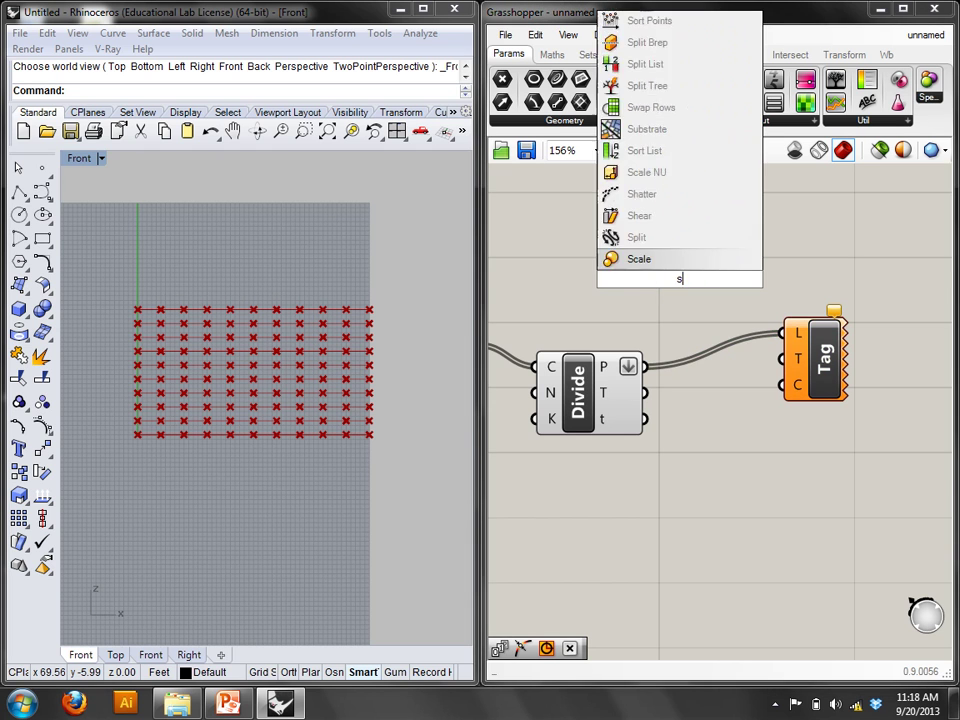
pyautogui.click(639, 257)
pyautogui.moveTo(655, 264); pyautogui.dragTo(730, 272, button='right')
pyautogui.moveTo(730, 272); pyautogui.dragTo(689, 226)
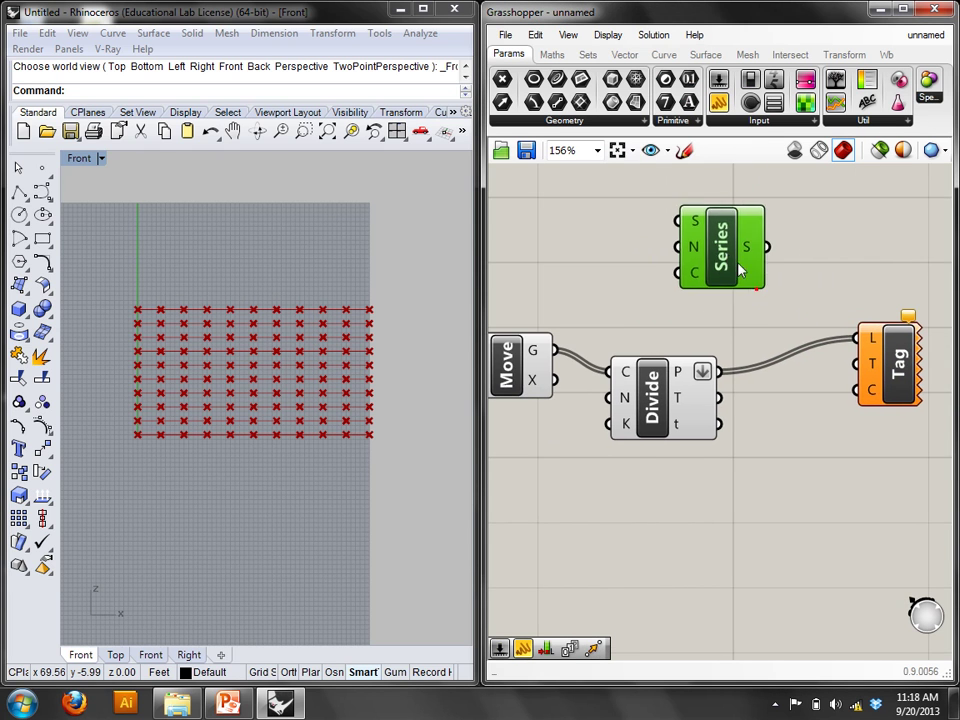
pyautogui.moveTo(681, 266); pyautogui.dragTo(712, 275, button='right')
# Add a List Length component and connect Divide's points output to its list input.
pyautogui.doubleClick(582, 266)
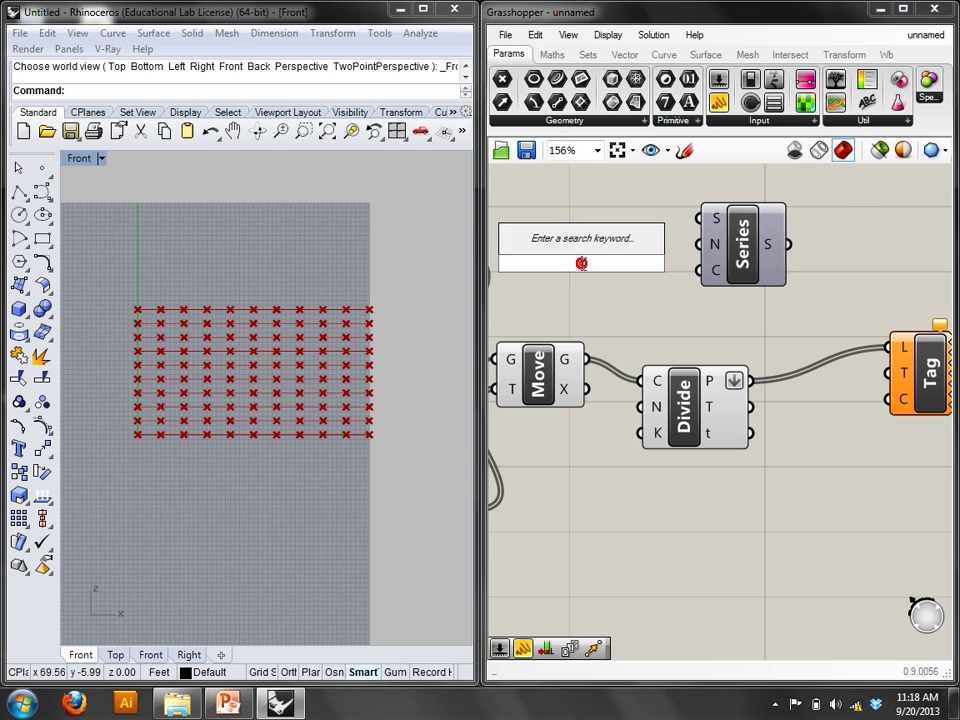
pyautogui.write('leg')
pyautogui.press('BackSpace')
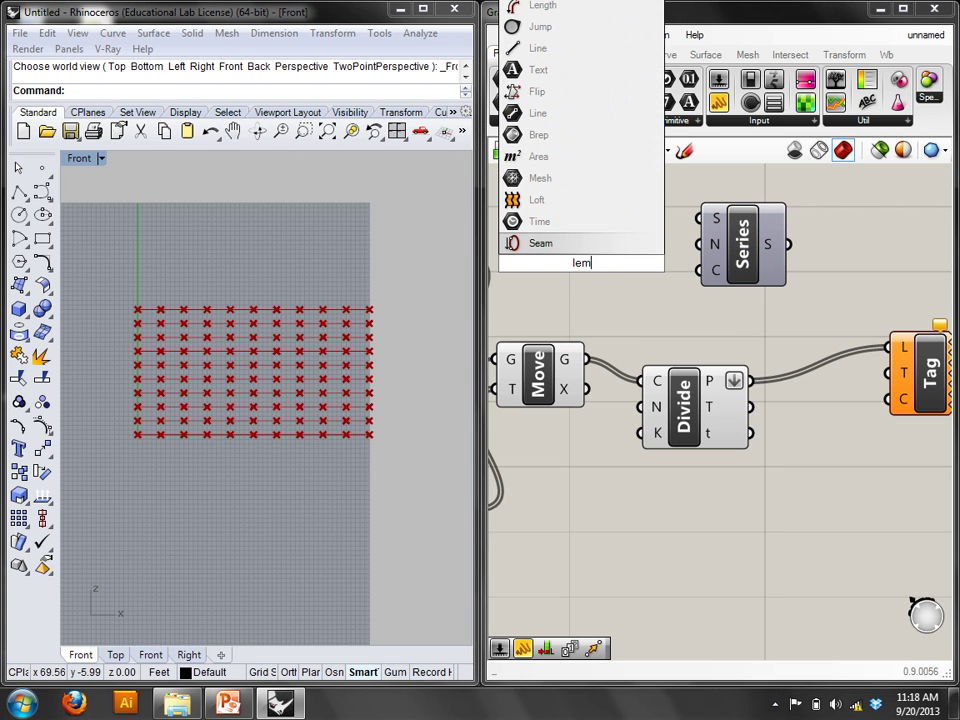
pyautogui.write('ng')
pyautogui.click(573, 198)
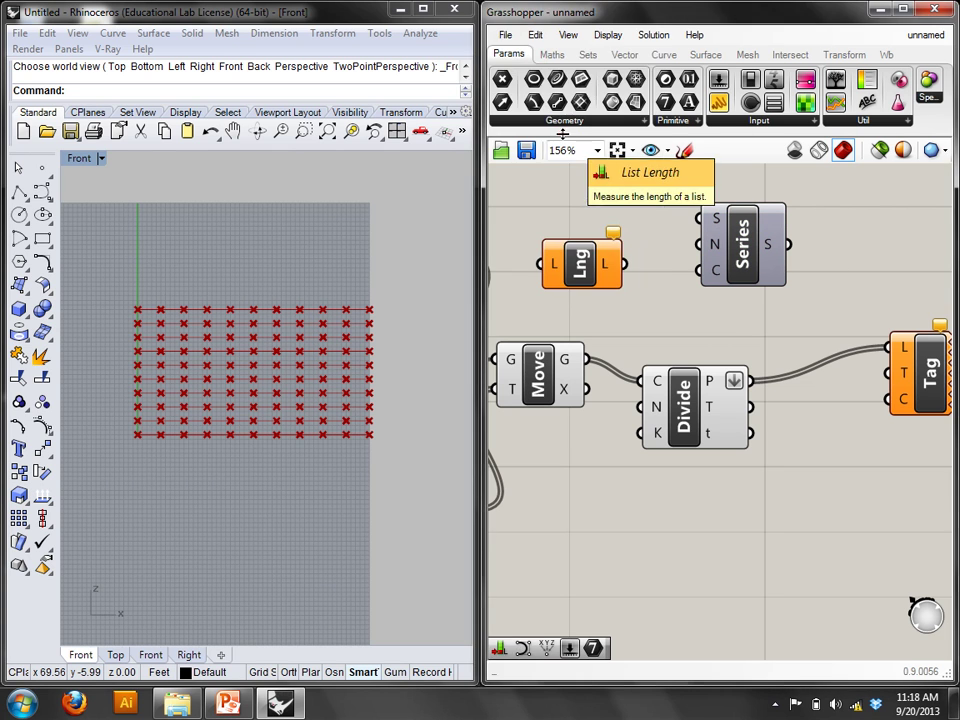
pyautogui.moveTo(752, 381); pyautogui.dragTo(552, 264)
pyautogui.moveTo(614, 265); pyautogui.dragTo(630, 262)
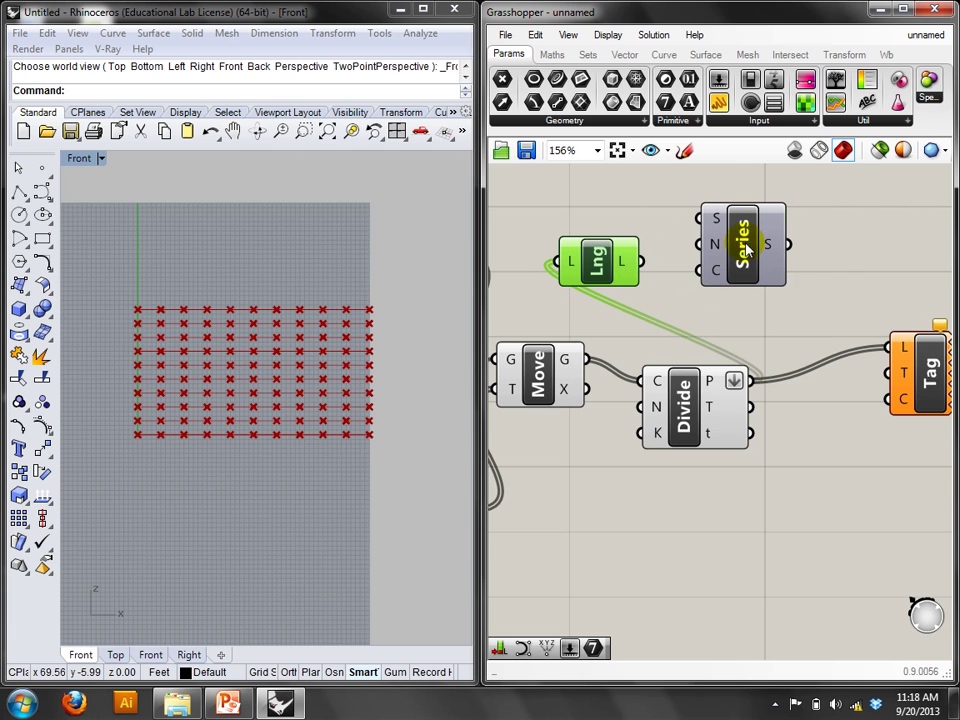
# Space out the two components, connect List Length to the Series count input, and connect that Series to the Tag's text input.
pyautogui.moveTo(745, 248); pyautogui.dragTo(802, 247)
pyautogui.moveTo(598, 262); pyautogui.dragTo(627, 268)
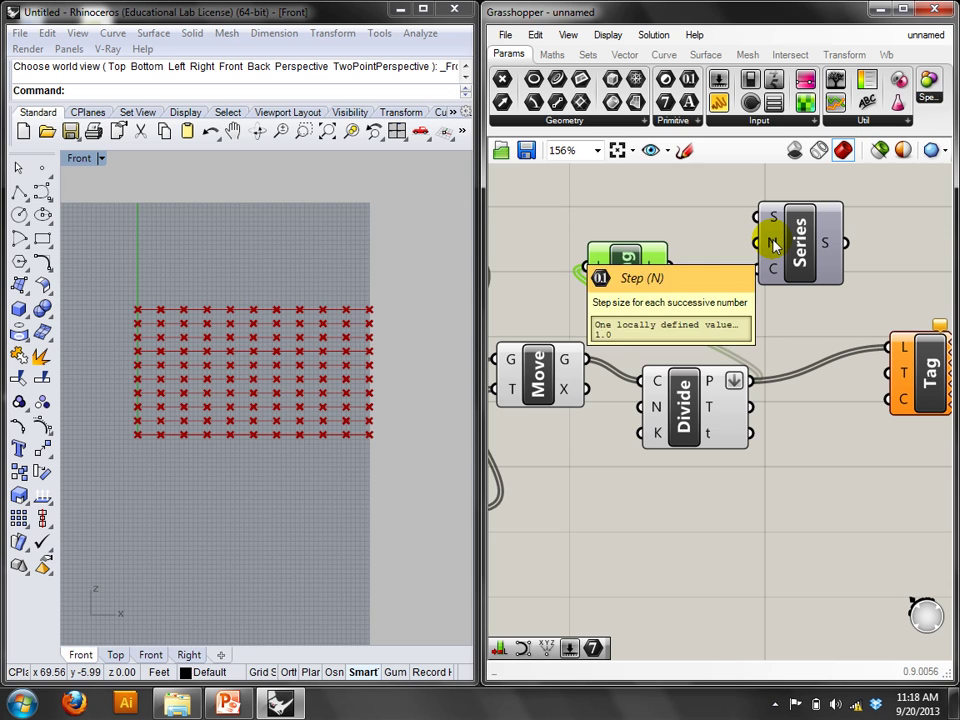
pyautogui.moveTo(672, 268); pyautogui.dragTo(762, 271)
pyautogui.moveTo(814, 322); pyautogui.dragTo(666, 286, button='right')
pyautogui.moveTo(679, 210)
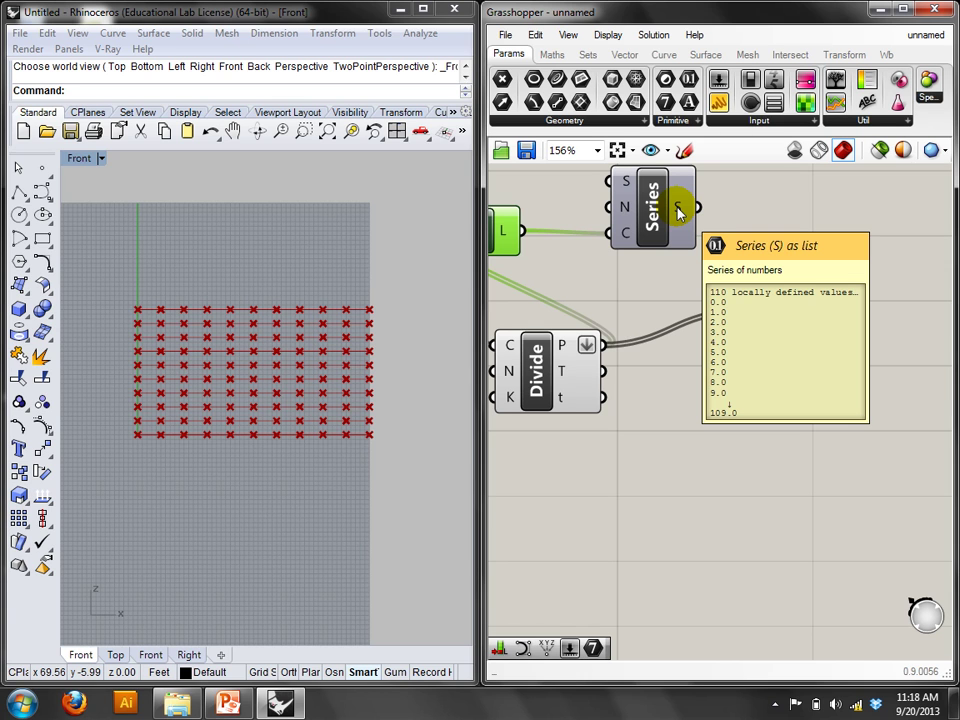
pyautogui.moveTo(698, 207); pyautogui.dragTo(737, 338)
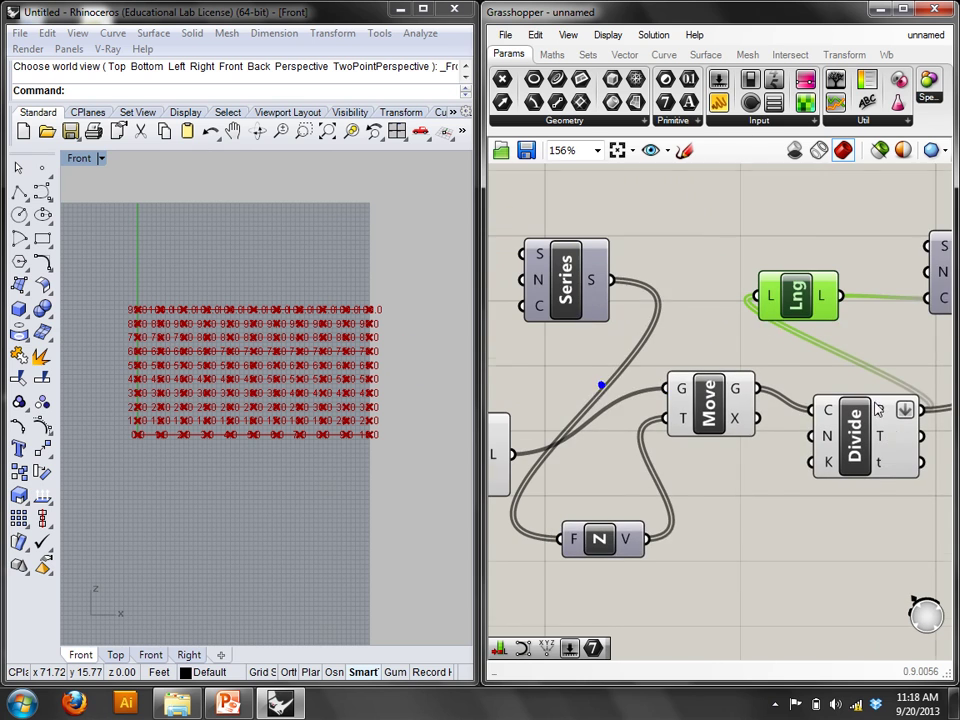
# Set the step input of the Series that drives the Unit Z vector to 10.
pyautogui.moveTo(540, 275); pyautogui.dragTo(568, 277, button='right')
pyautogui.rightClick(567, 278)
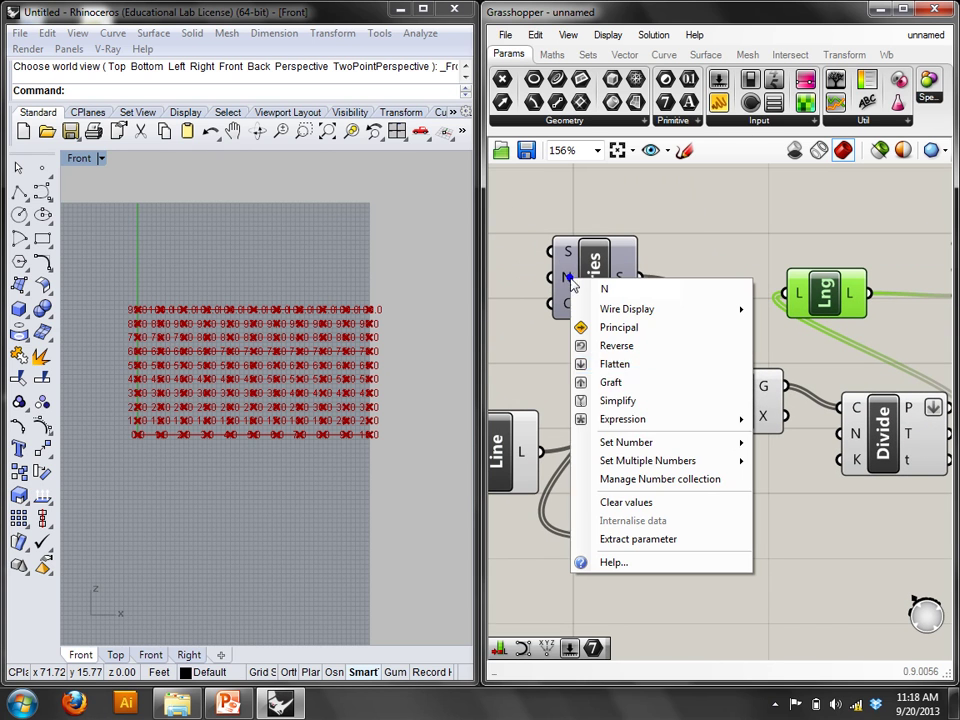
pyautogui.moveTo(640, 443)
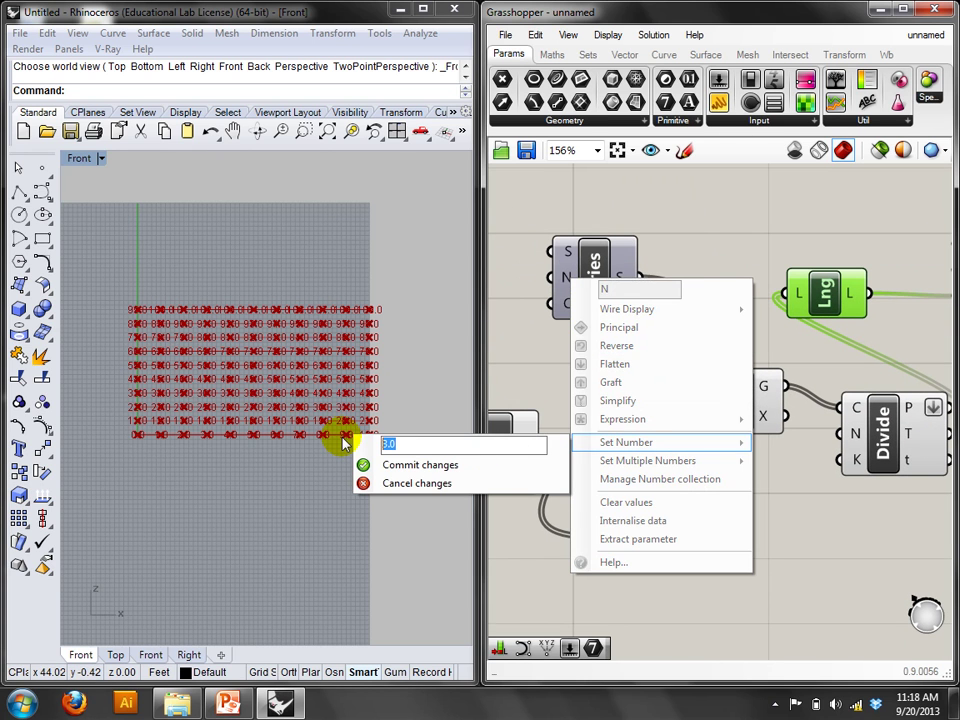
pyautogui.write('10')
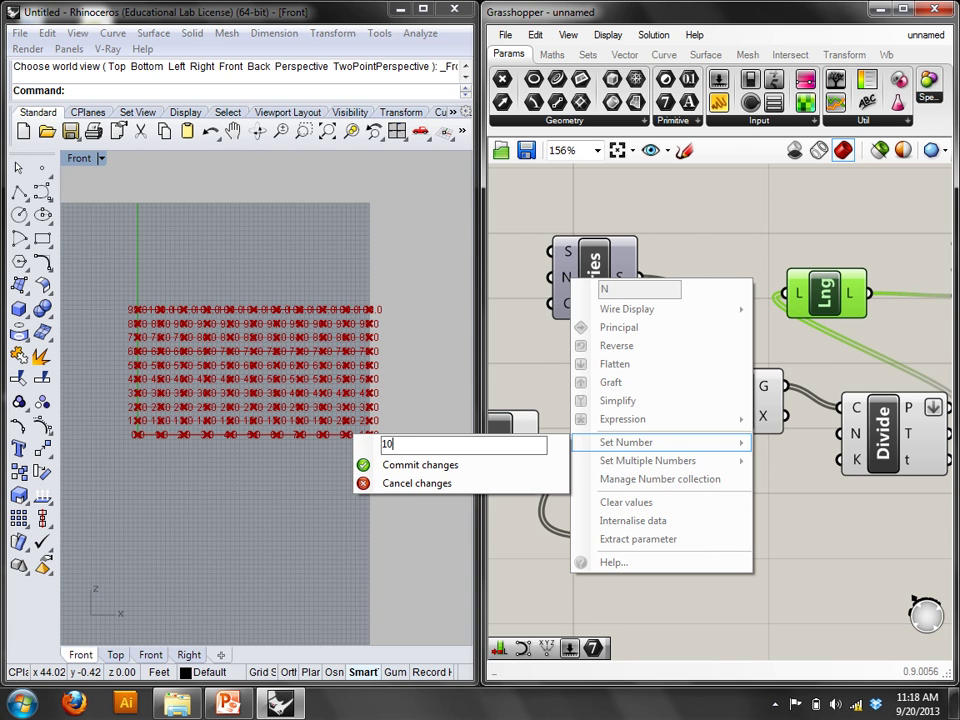
pyautogui.click(395, 464)
# Select the Move and Divide components and turn off their preview so only the number tags show in the Front view.
pyautogui.moveTo(934, 480); pyautogui.dragTo(805, 333, button='right')
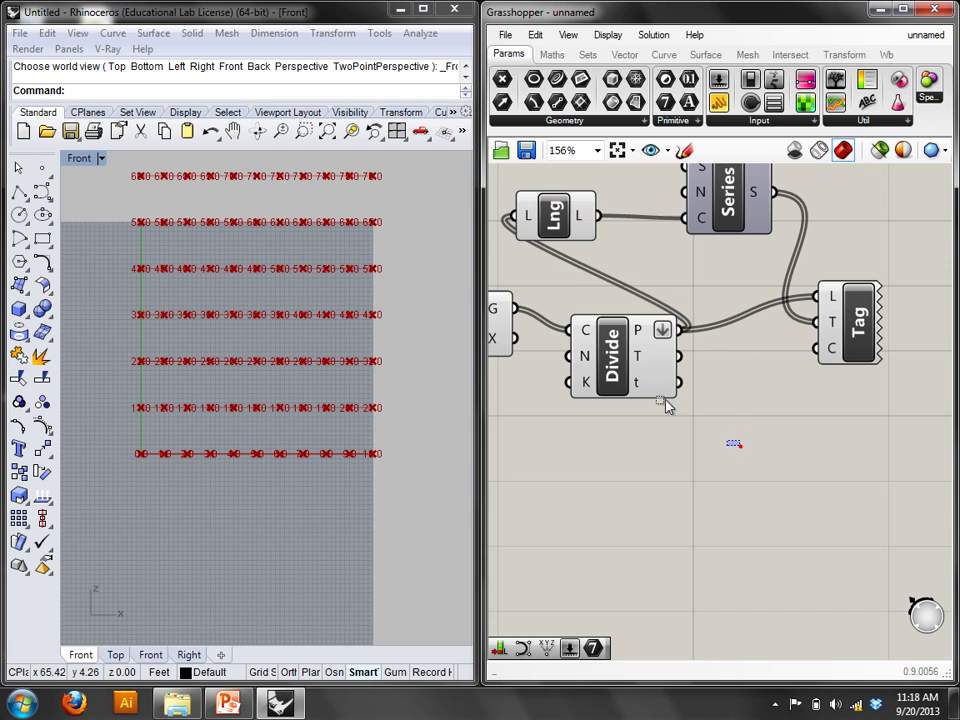
pyautogui.moveTo(666, 403); pyautogui.dragTo(510, 274)
pyautogui.rightClick(634, 268)
pyautogui.click(690, 303)
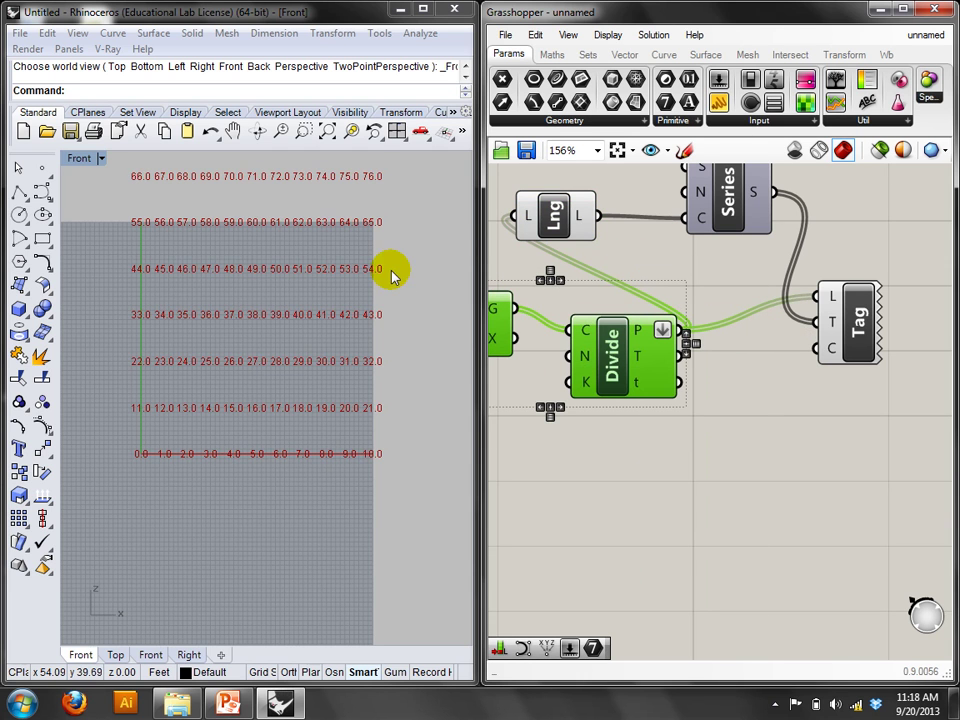
pyautogui.click(394, 270)
pyautogui.moveTo(407, 293); pyautogui.dragTo(411, 400, button='right')
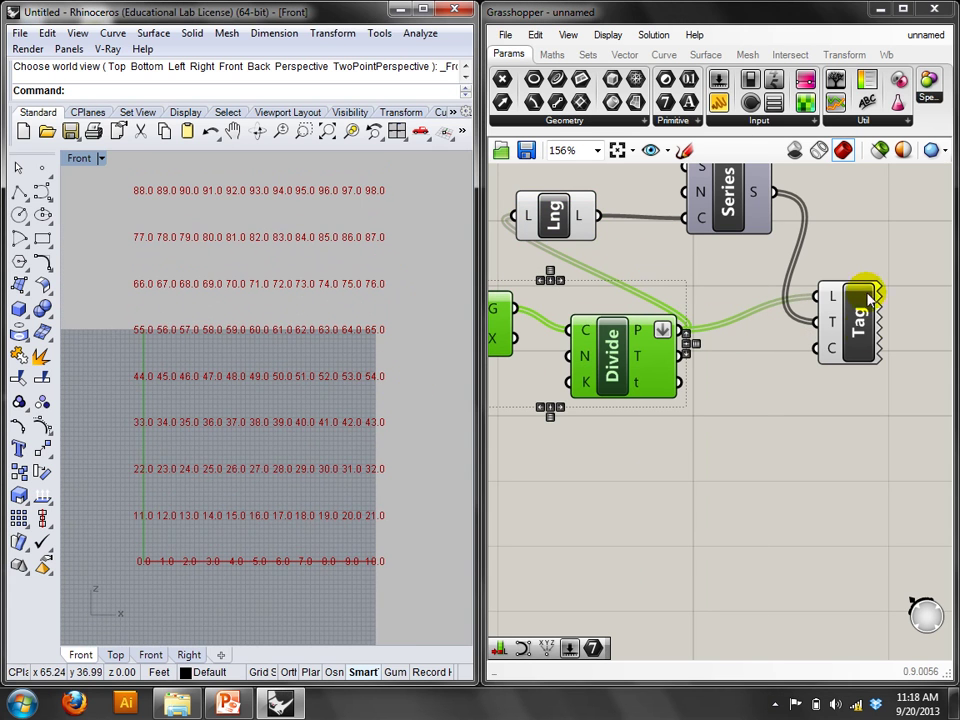
# Add an Integer parameter and route the Series numbers through it into the Tag's text input.
pyautogui.doubleClick(862, 237)
pyautogui.write('int')
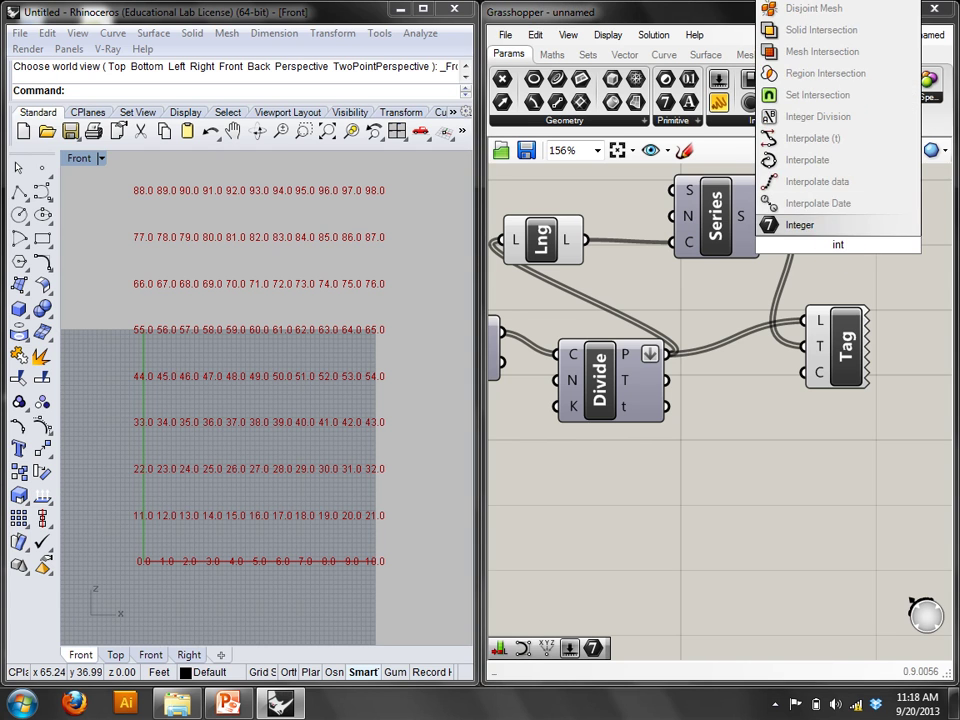
pyautogui.press('Return')
pyautogui.moveTo(888, 394); pyautogui.dragTo(812, 361, button='right')
pyautogui.moveTo(770, 320); pyautogui.dragTo(820, 344)
pyautogui.moveTo(686, 183); pyautogui.dragTo(768, 343)
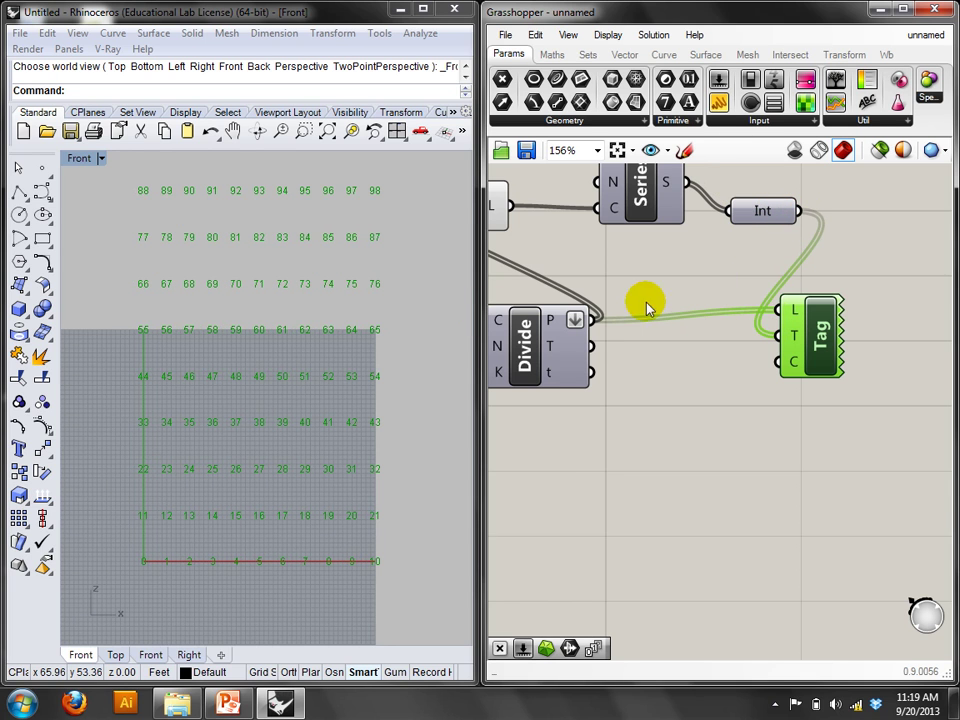
pyautogui.click(628, 369)
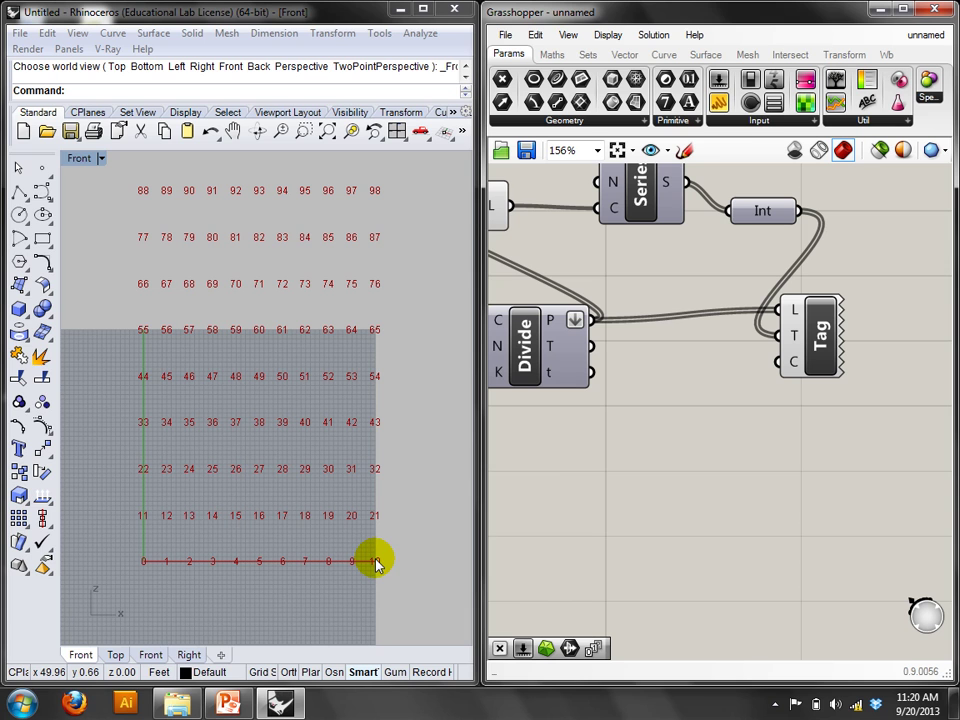
# Add a third Series component below the Divide component.
pyautogui.doubleClick(633, 446)
pyautogui.write('ser')
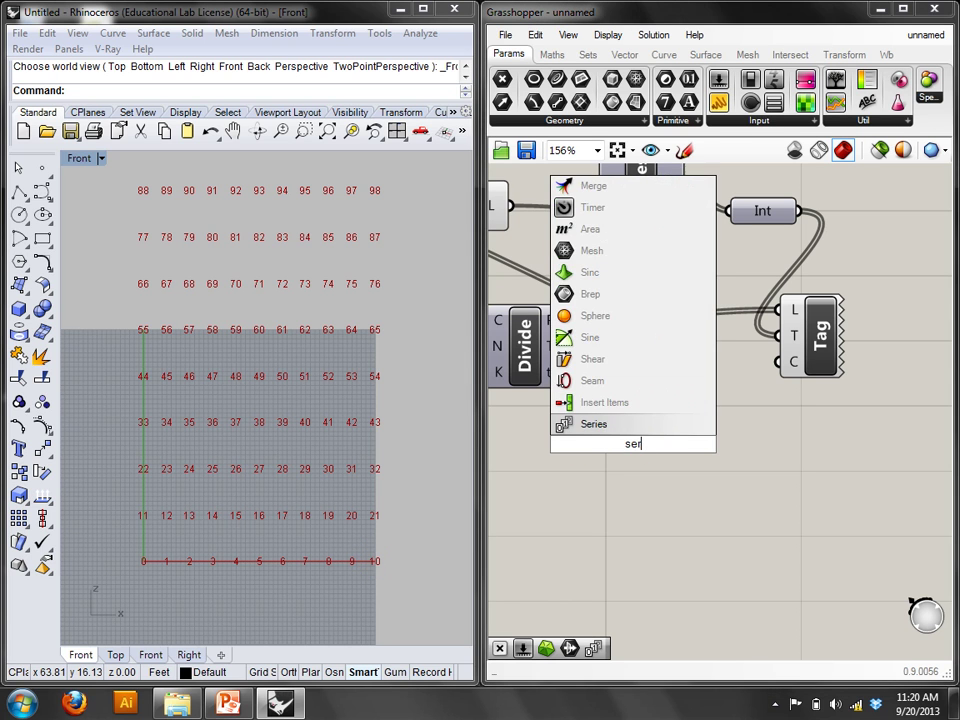
pyautogui.click(626, 426)
# Add a List Item component below the Tag and connect Divide's flattened points to its list input.
pyautogui.doubleClick(750, 486)
pyautogui.write('list')
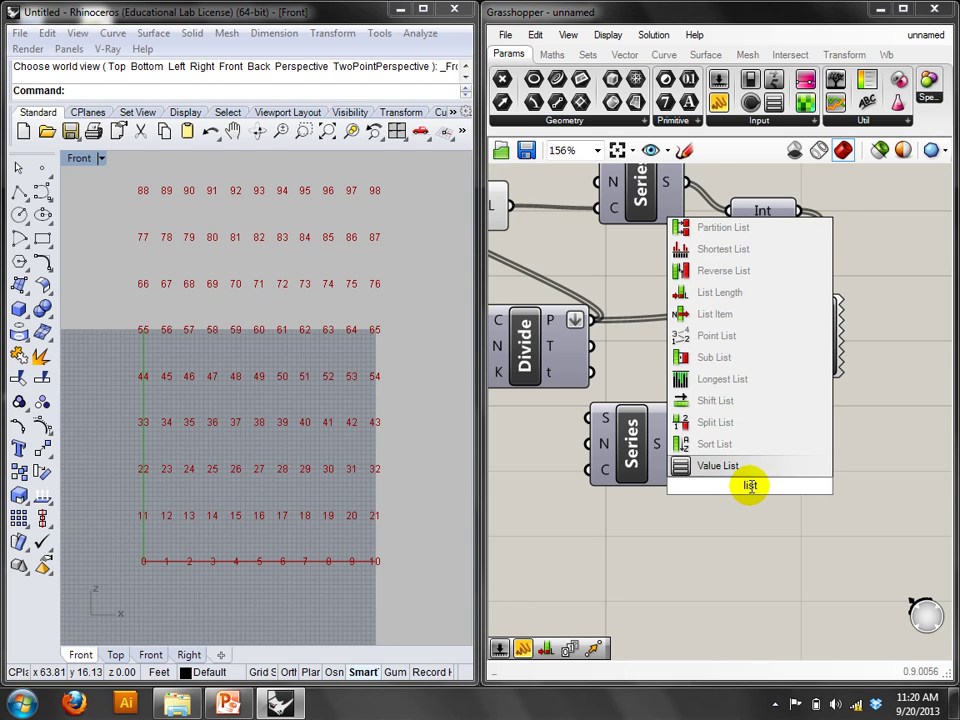
pyautogui.click(737, 315)
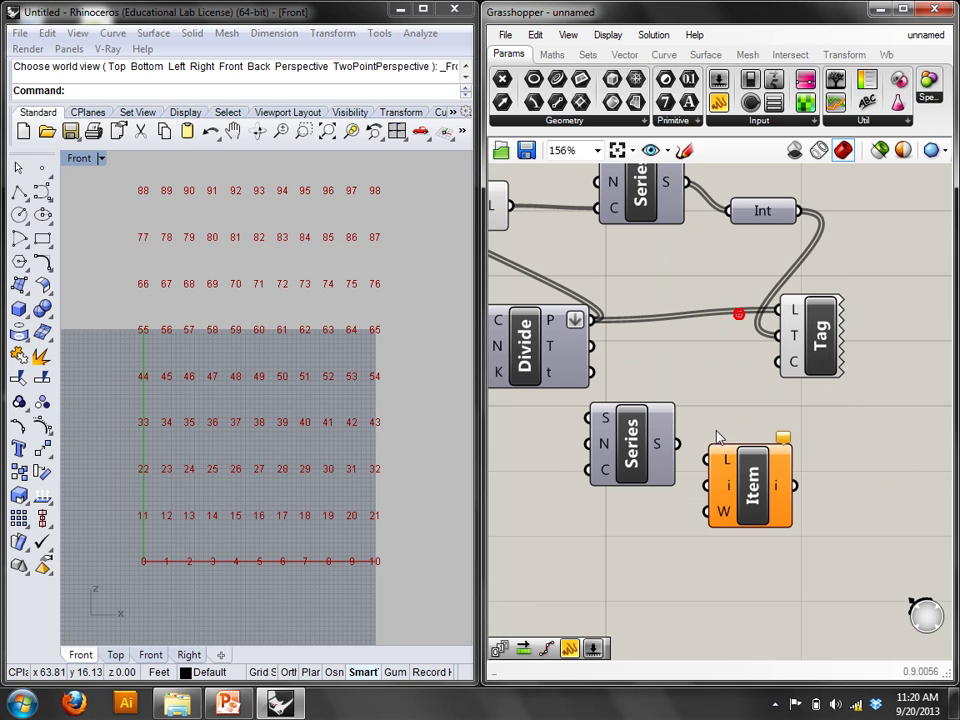
pyautogui.moveTo(594, 319); pyautogui.dragTo(726, 476)
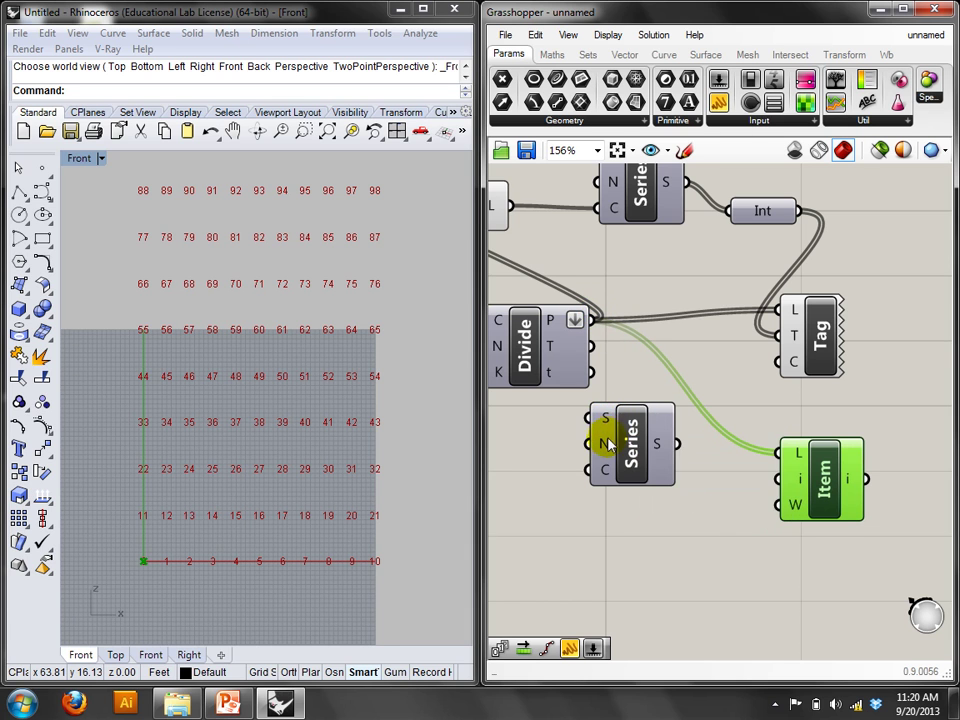
pyautogui.moveTo(602, 449); pyautogui.dragTo(741, 449, button='right')
pyautogui.click(639, 514)
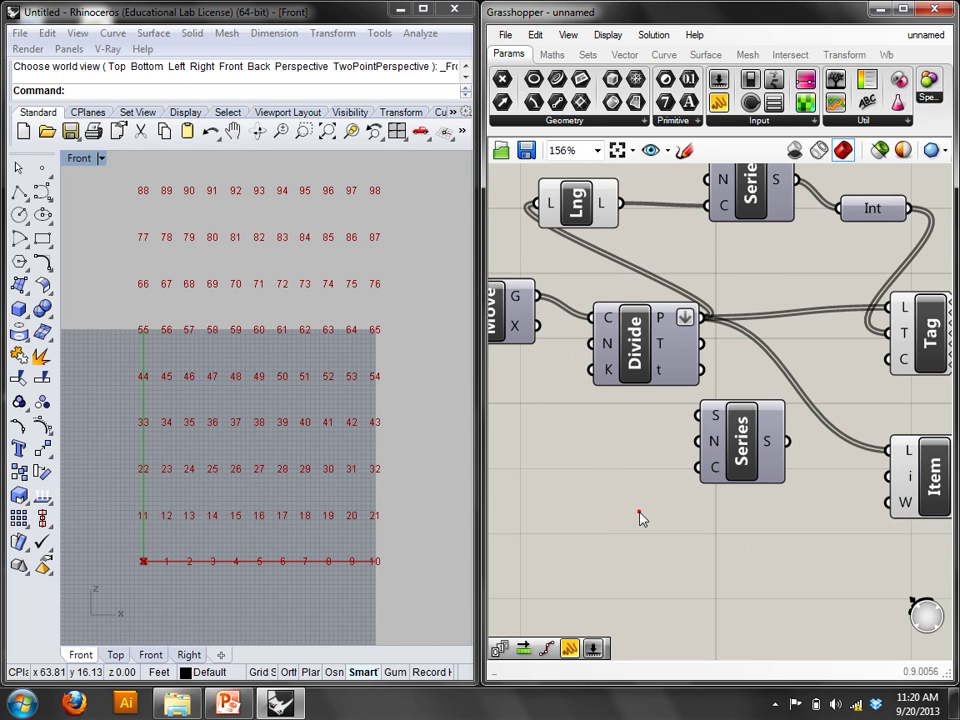
pyautogui.moveTo(622, 525); pyautogui.dragTo(658, 521, button='right')
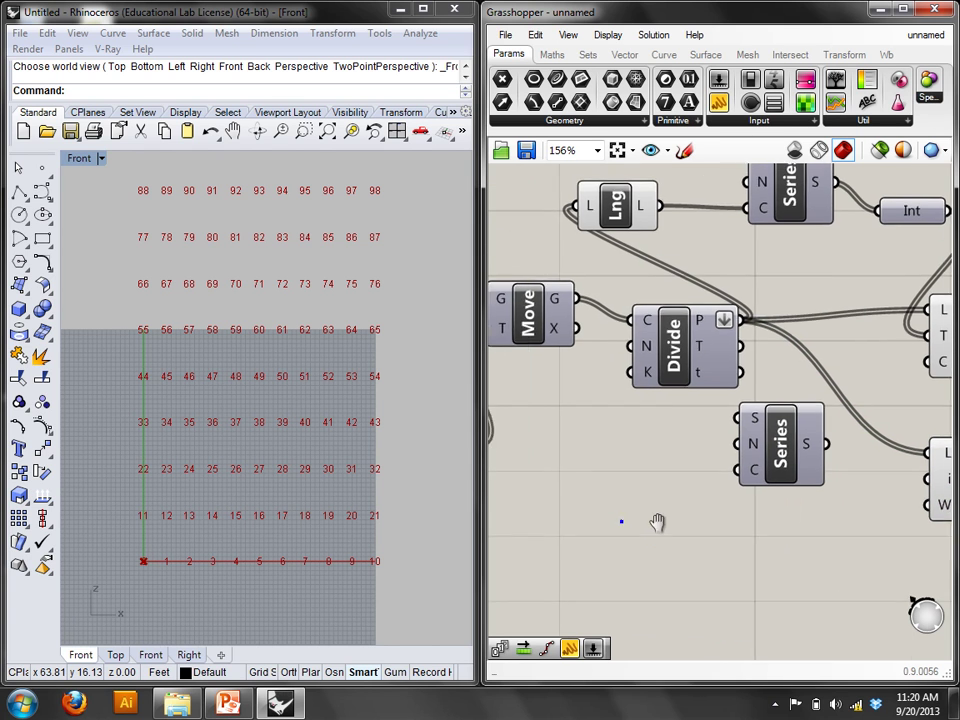
pyautogui.scroll(-2, 692, 527)
pyautogui.moveTo(869, 506); pyautogui.dragTo(808, 500, button='right')
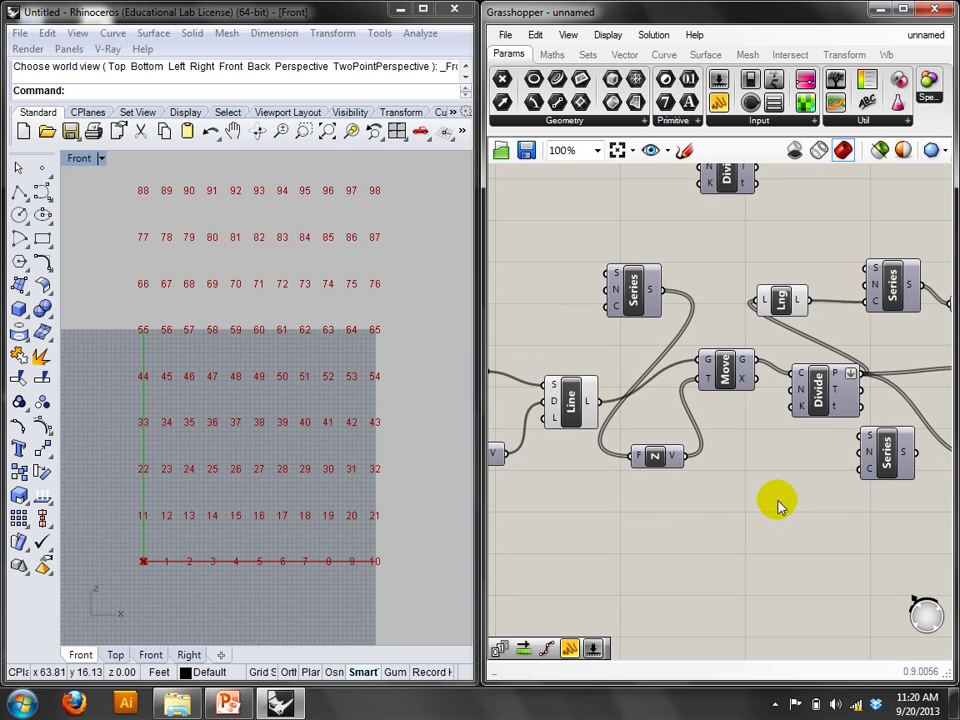
pyautogui.doubleClick(777, 502)
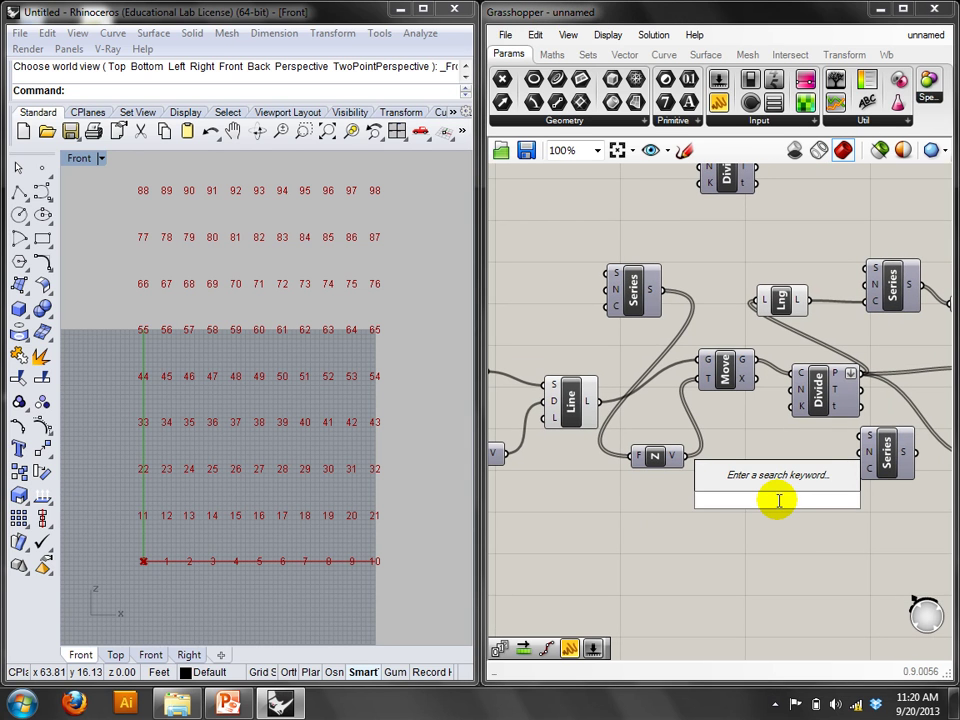
pyautogui.click(774, 565)
pyautogui.scroll(-2, 692, 525)
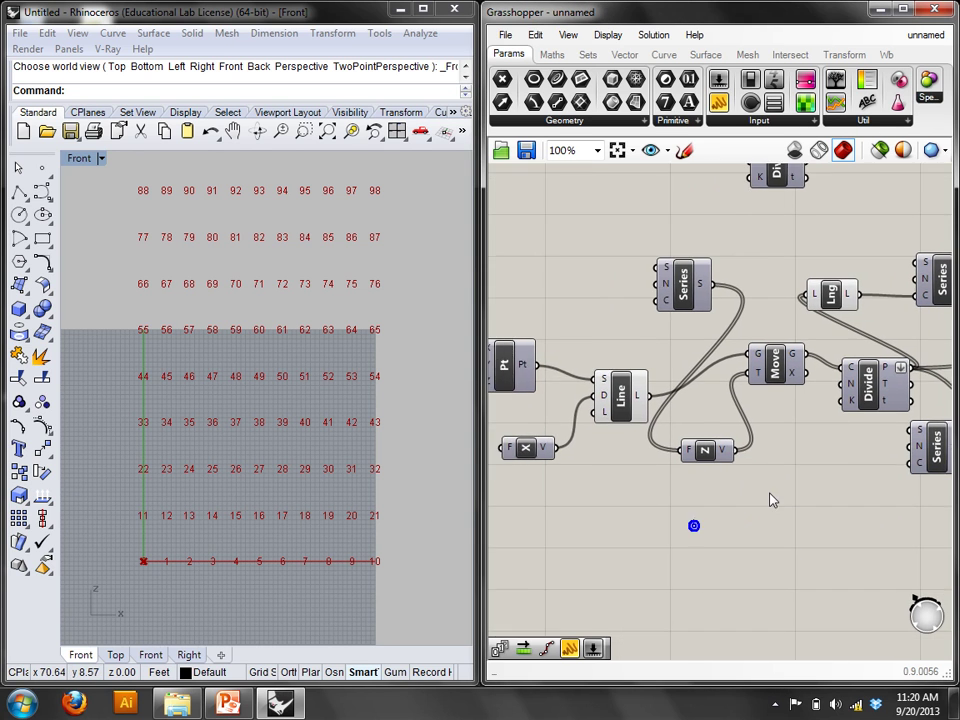
pyautogui.scroll(2, 810, 422)
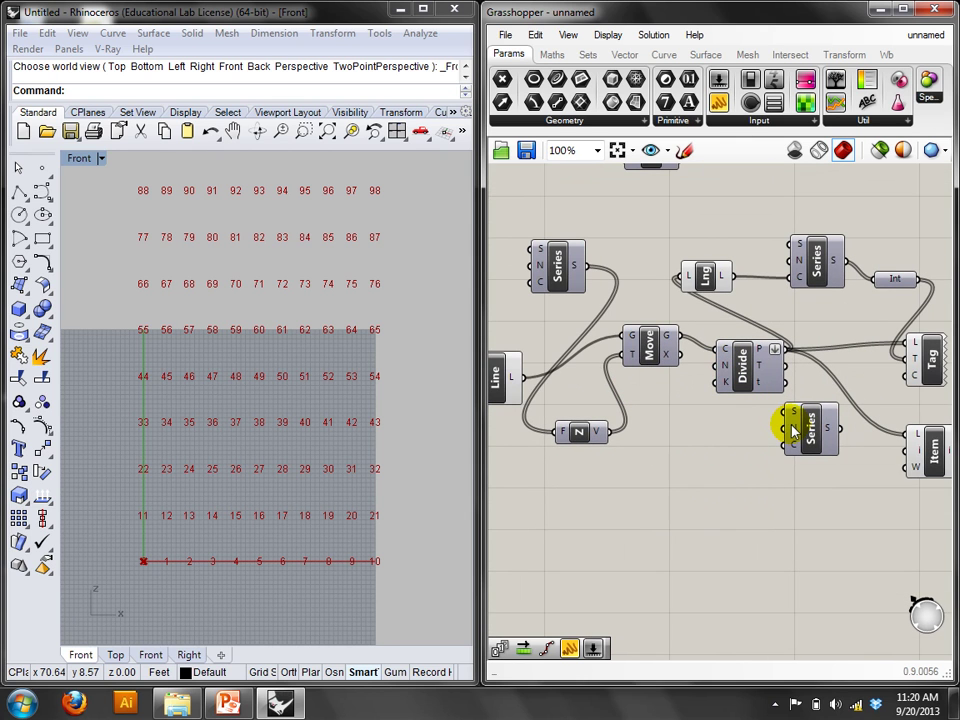
# Add a number slider below the Divide component, with integer rounding and a maximum of 20.
pyautogui.doubleClick(634, 514)
pyautogui.write('num')
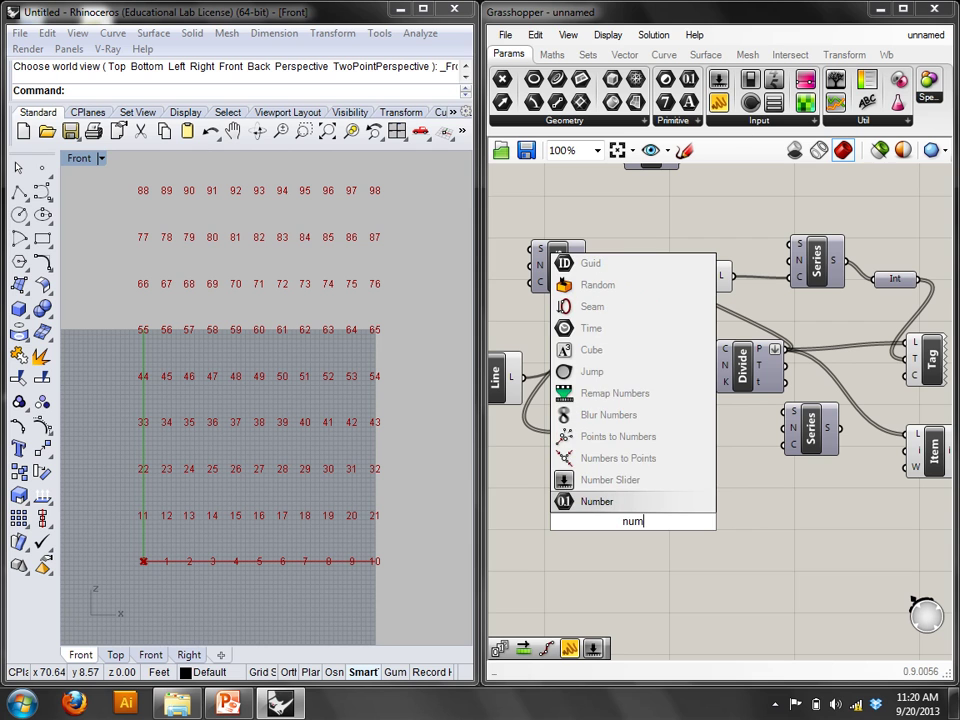
pyautogui.click(632, 482)
pyautogui.rightClick(664, 524)
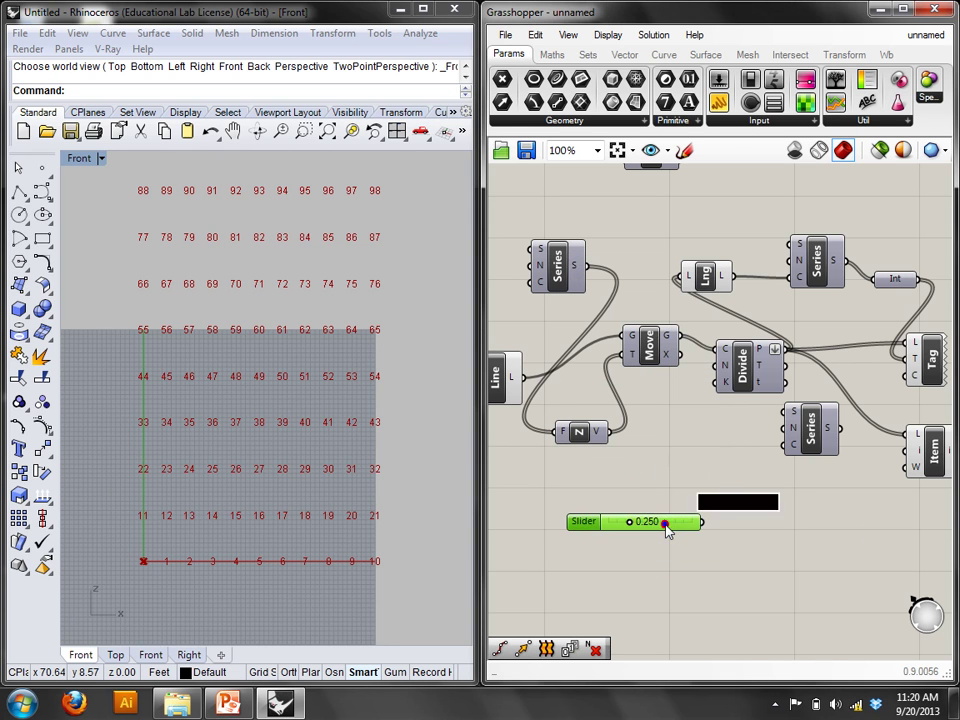
pyautogui.click(706, 572)
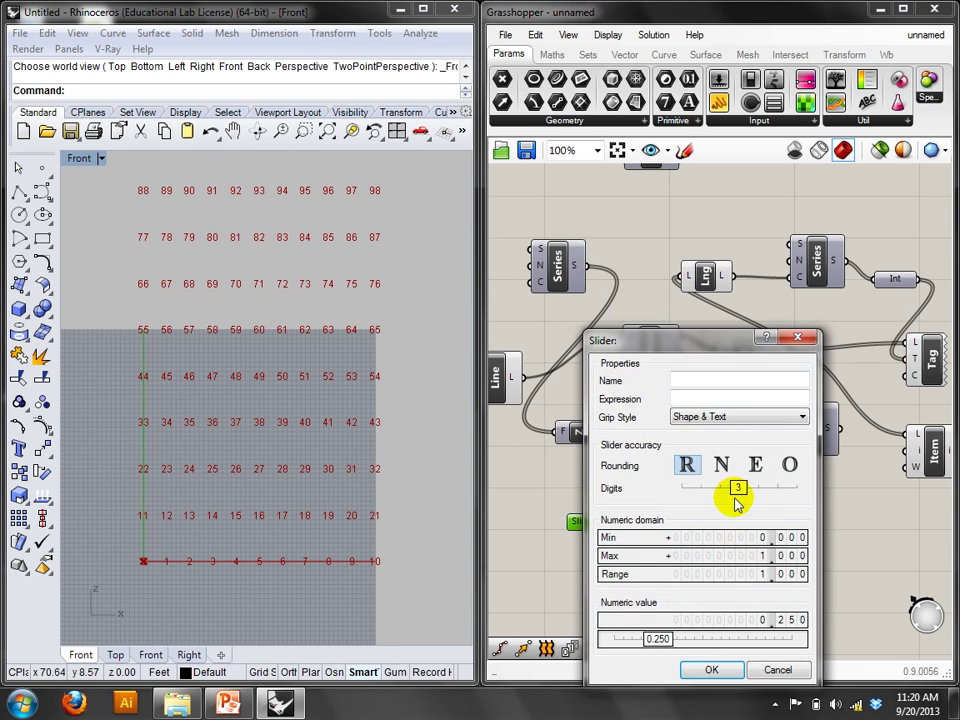
pyautogui.click(723, 465)
pyautogui.doubleClick(743, 554)
pyautogui.write('20')
pyautogui.click(782, 555)
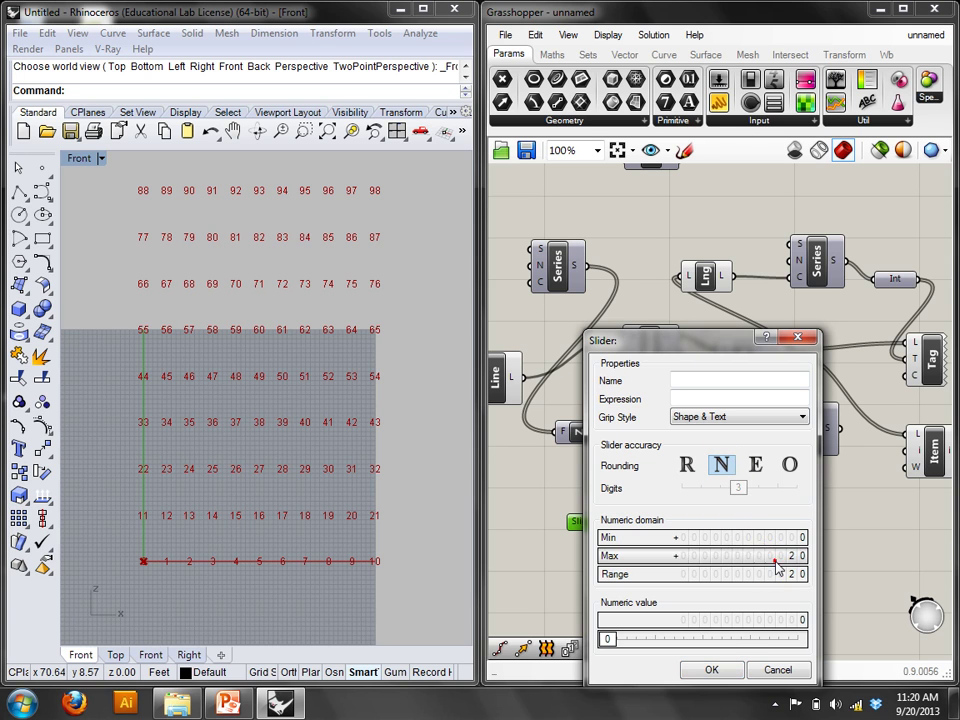
pyautogui.click(730, 667)
# Connect the slider to Divide's N input and the lower Series' N input, and set the slider to 5.
pyautogui.moveTo(703, 521); pyautogui.dragTo(720, 386)
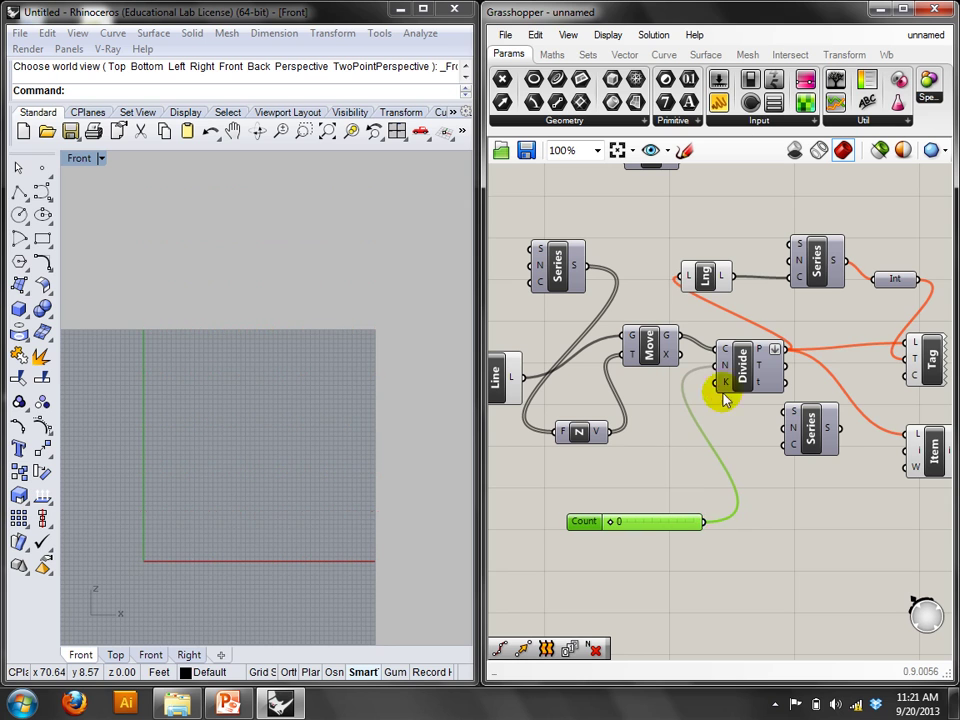
pyautogui.moveTo(705, 521); pyautogui.dragTo(784, 432)
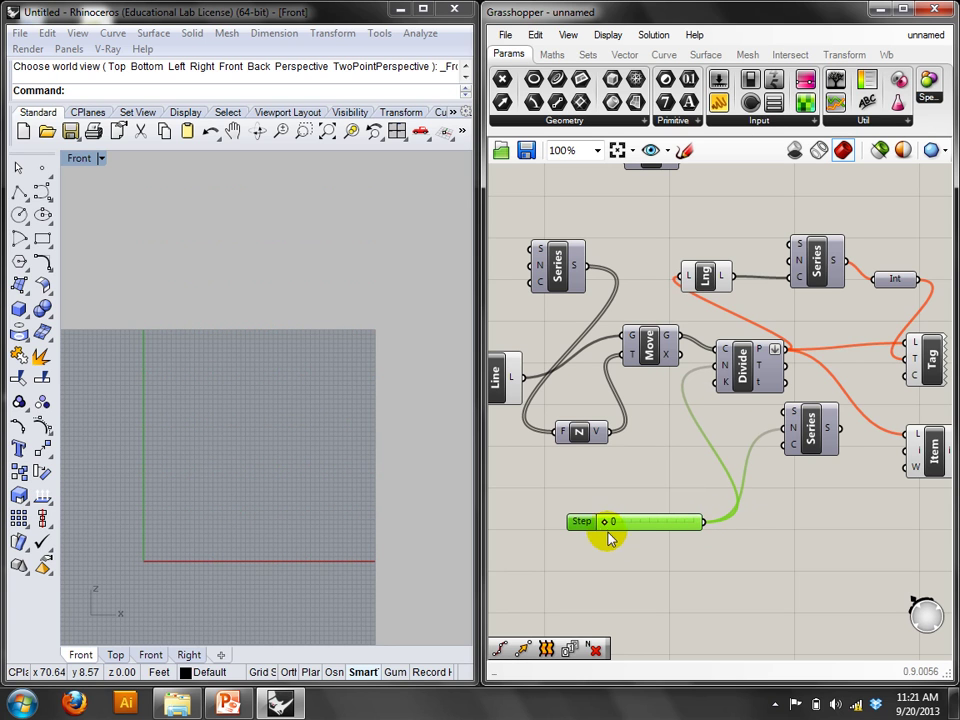
pyautogui.moveTo(606, 522); pyautogui.dragTo(629, 524)
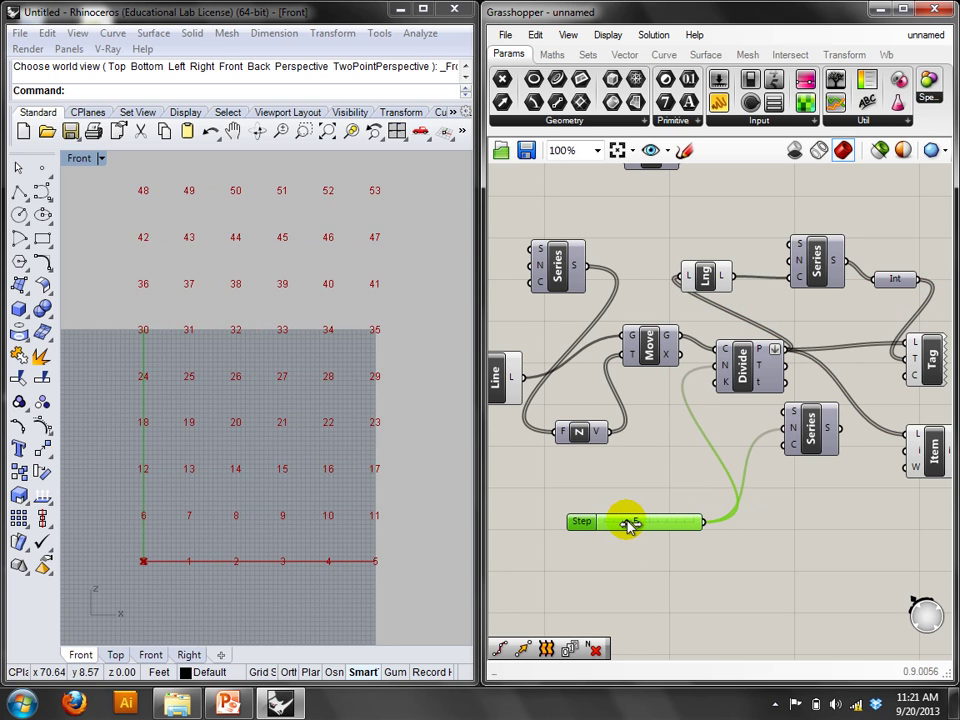
# Connect the slider to the lower Series' C count input and disconnect it from that component's N step input.
pyautogui.moveTo(812, 522); pyautogui.dragTo(767, 514, button='right')
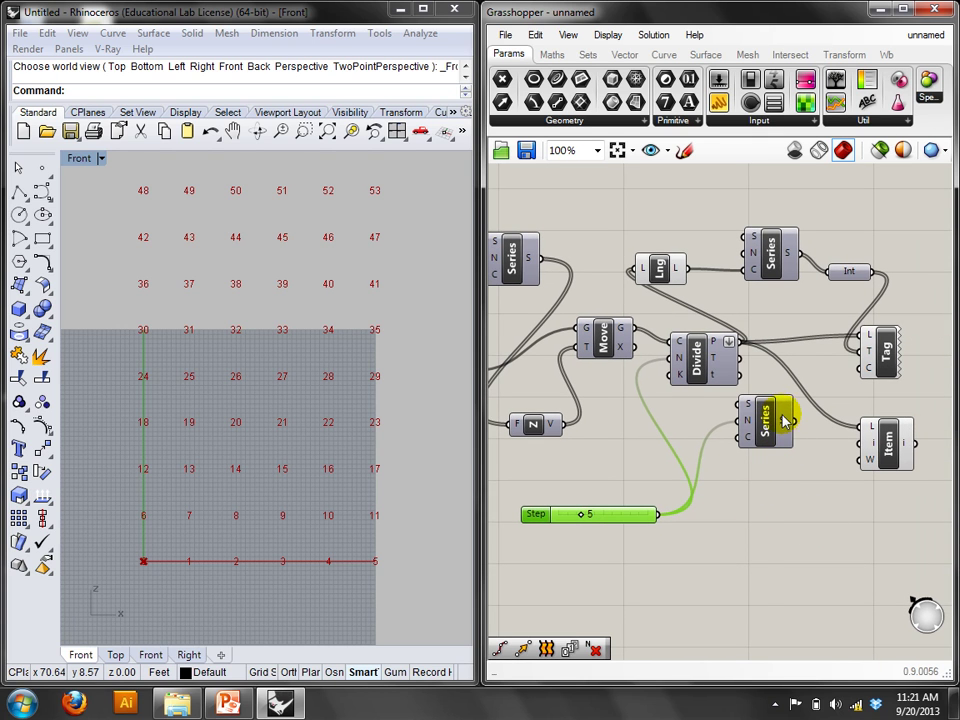
pyautogui.moveTo(784, 422)
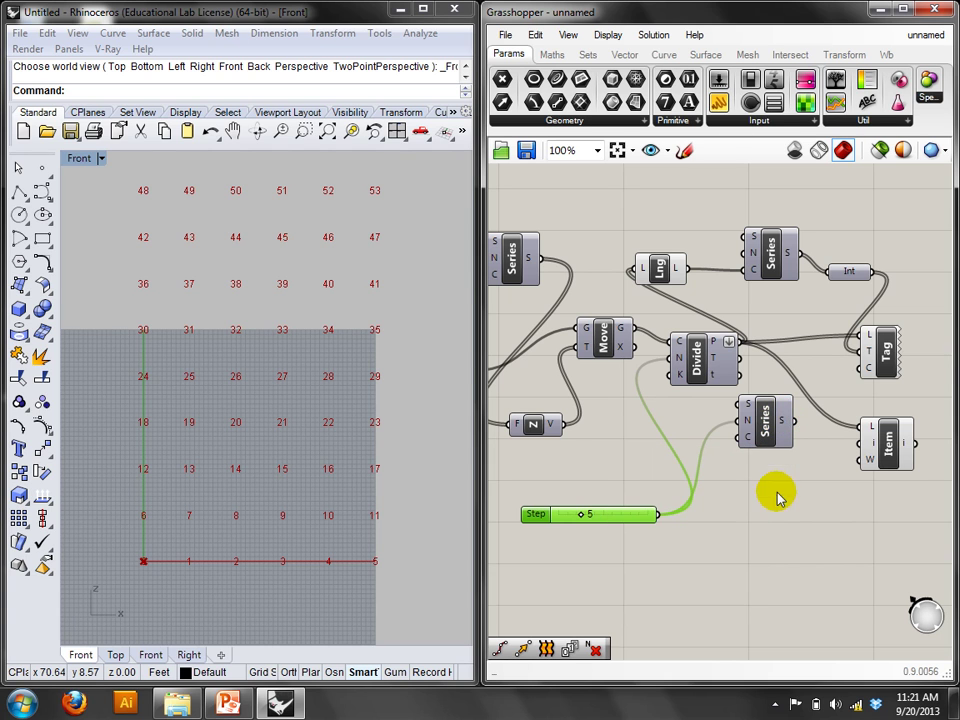
pyautogui.moveTo(658, 517); pyautogui.dragTo(755, 436)
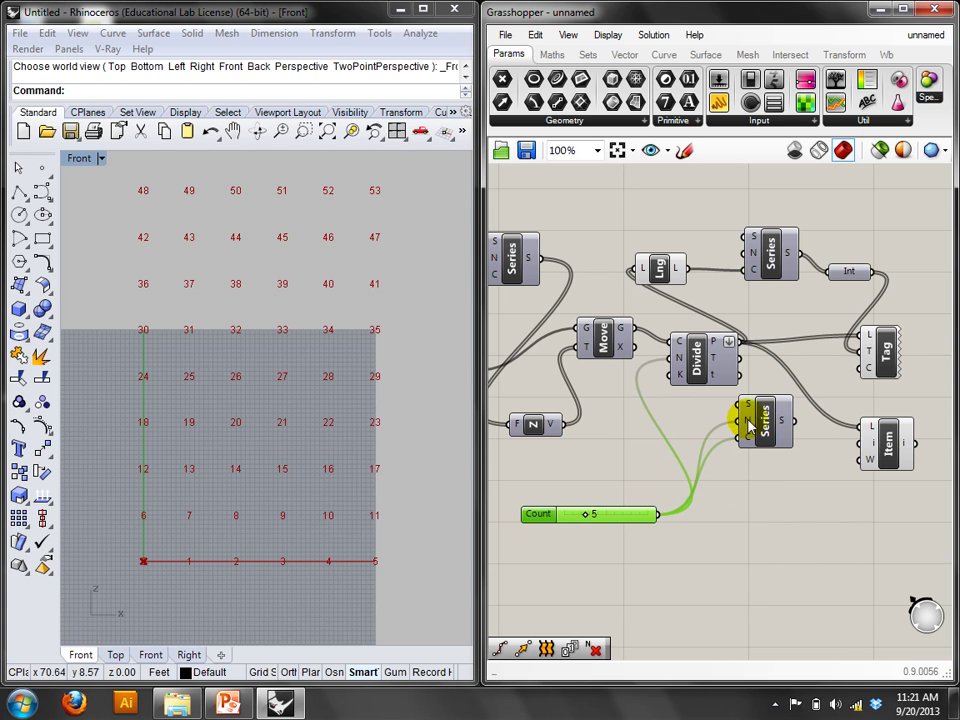
pyautogui.rightClick(748, 419)
pyautogui.moveTo(808, 425)
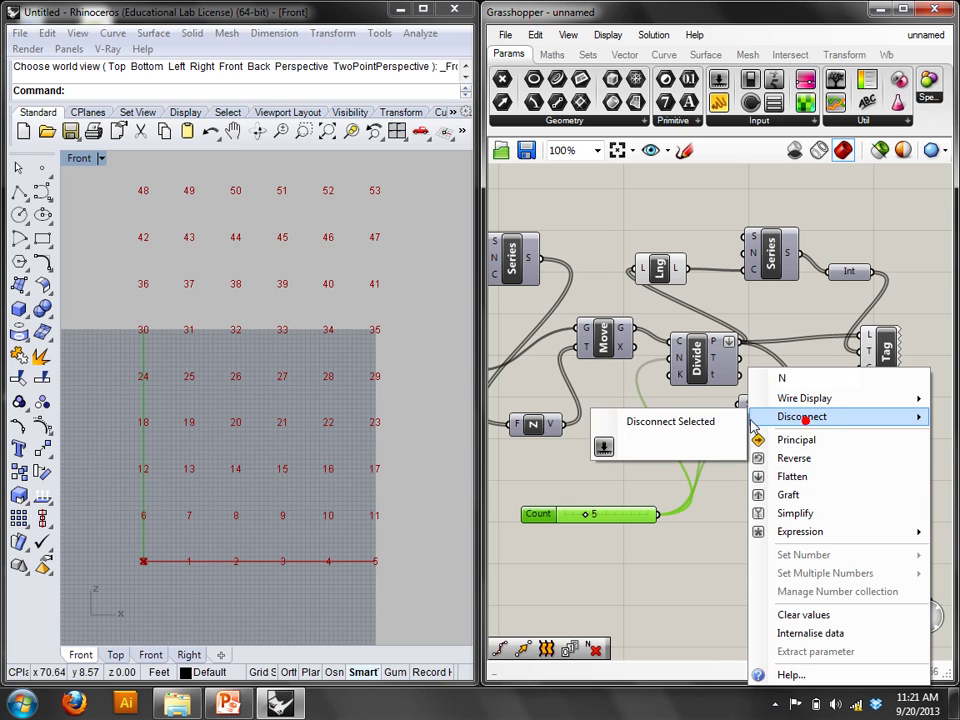
pyautogui.click(703, 446)
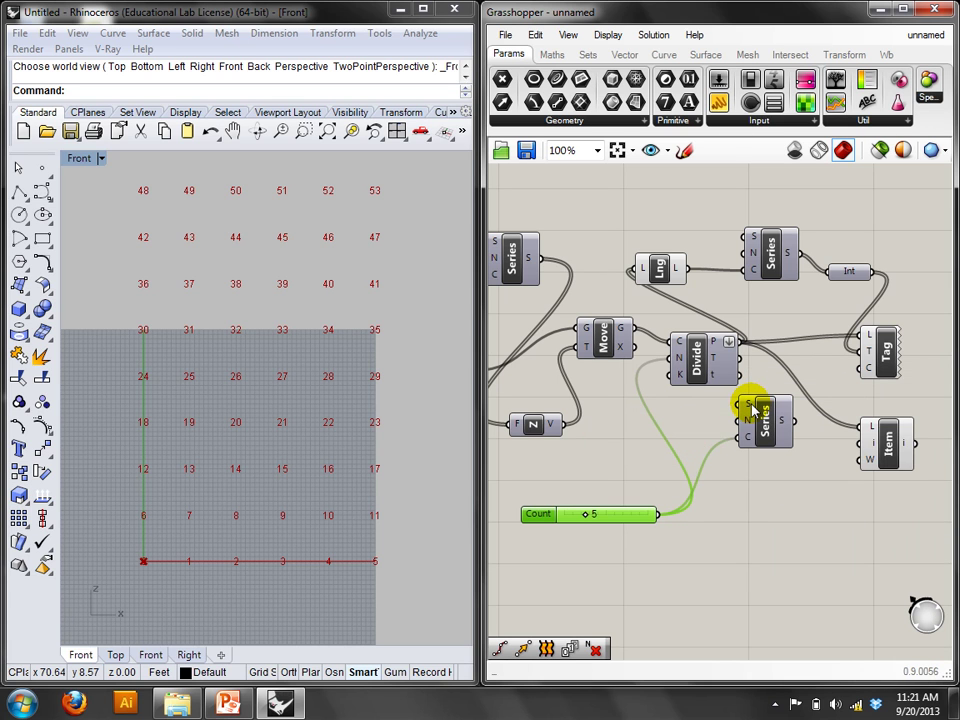
# Set the expression on the lower Series' C count input to c-1.
pyautogui.moveTo(749, 411)
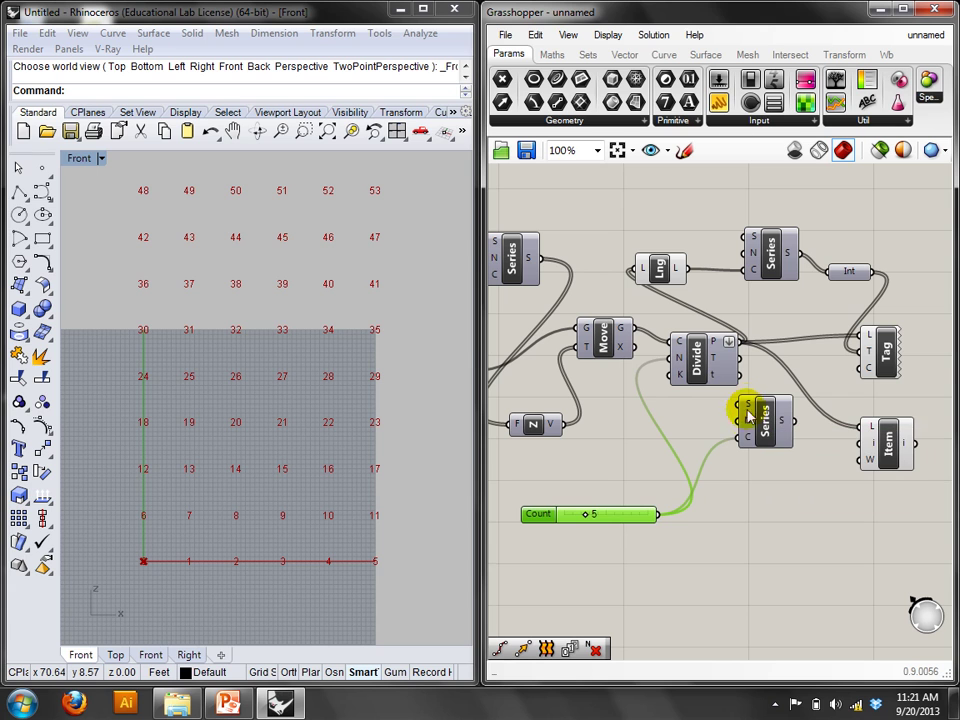
pyautogui.moveTo(749, 445)
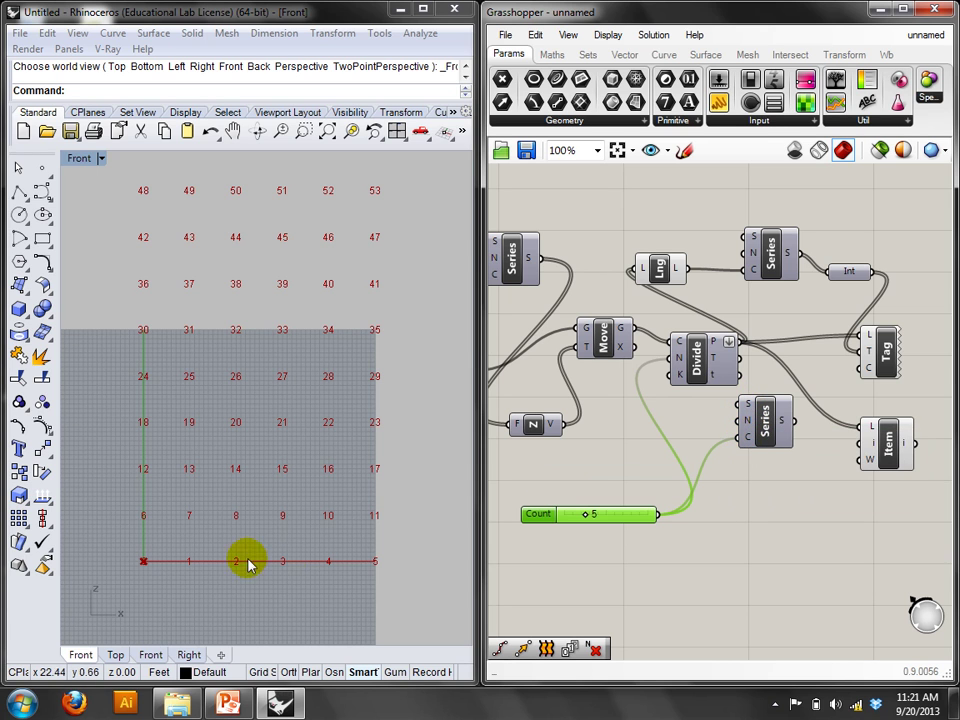
pyautogui.rightClick(749, 440)
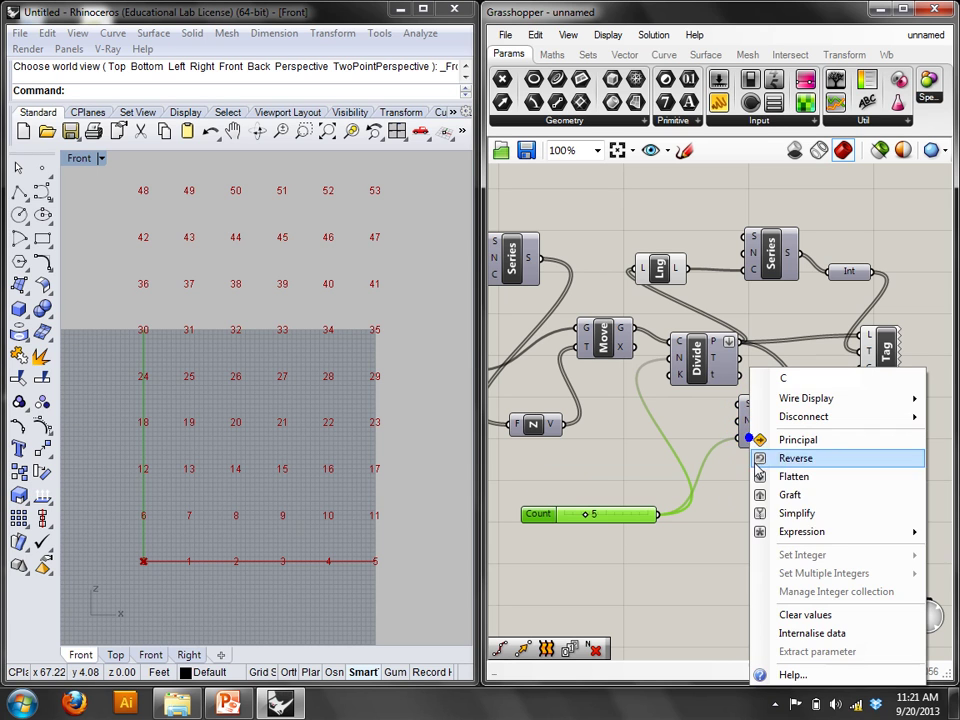
pyautogui.click(776, 531)
pyautogui.write('c-1')
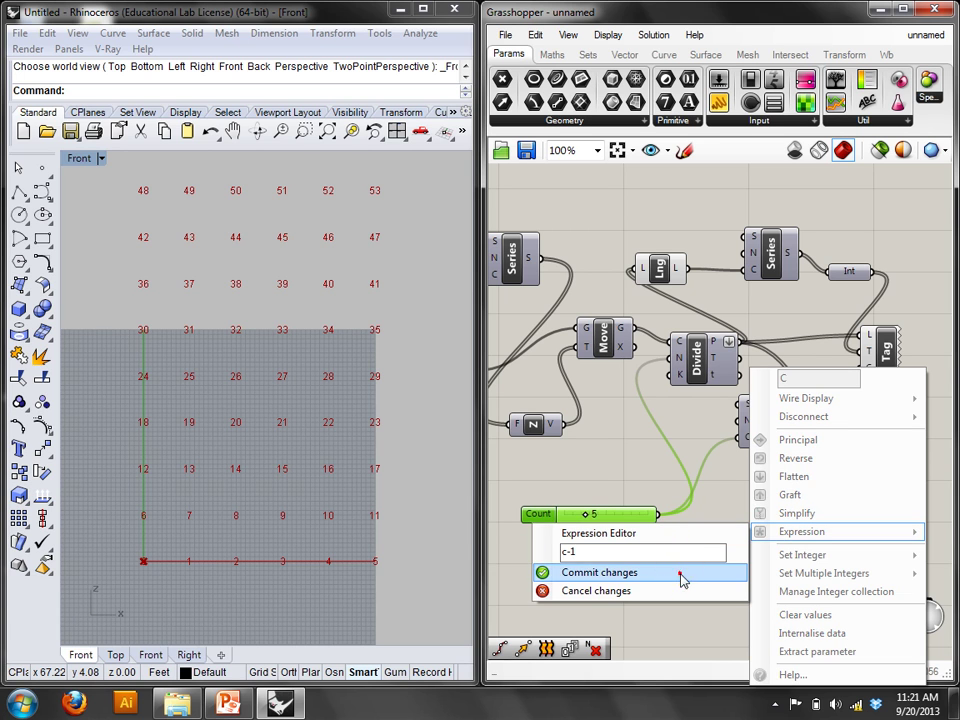
pyautogui.click(681, 574)
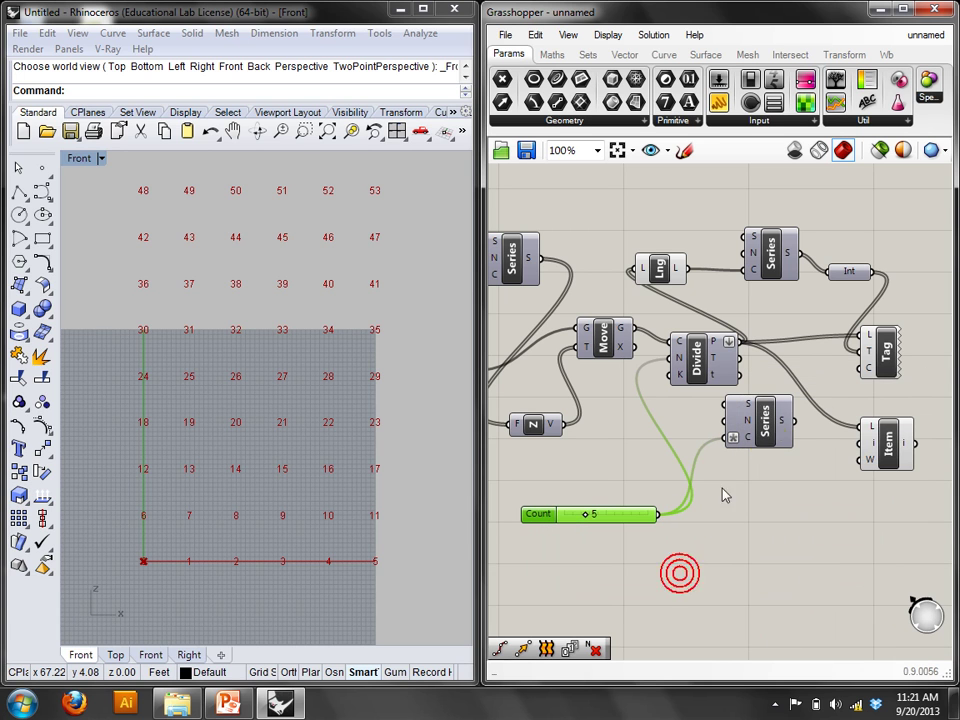
# Check the lower Series' output values and remove the c-1 expression from its C count input.
pyautogui.moveTo(782, 424)
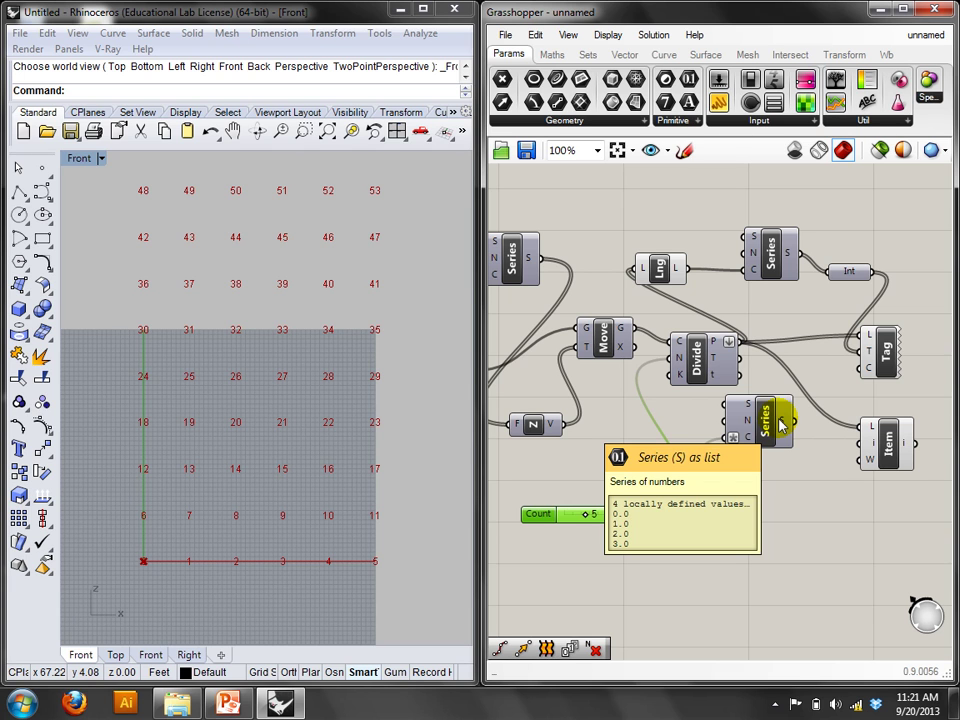
pyautogui.rightClick(748, 437)
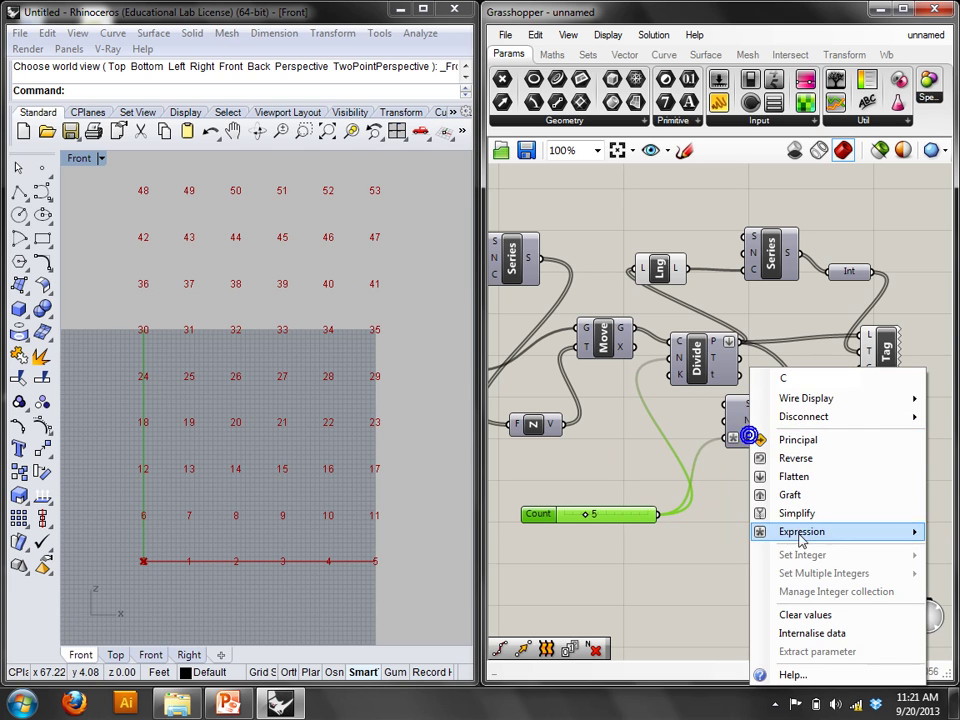
pyautogui.moveTo(814, 540)
pyautogui.doubleClick(713, 553)
pyautogui.press('Delete')
pyautogui.click(575, 572)
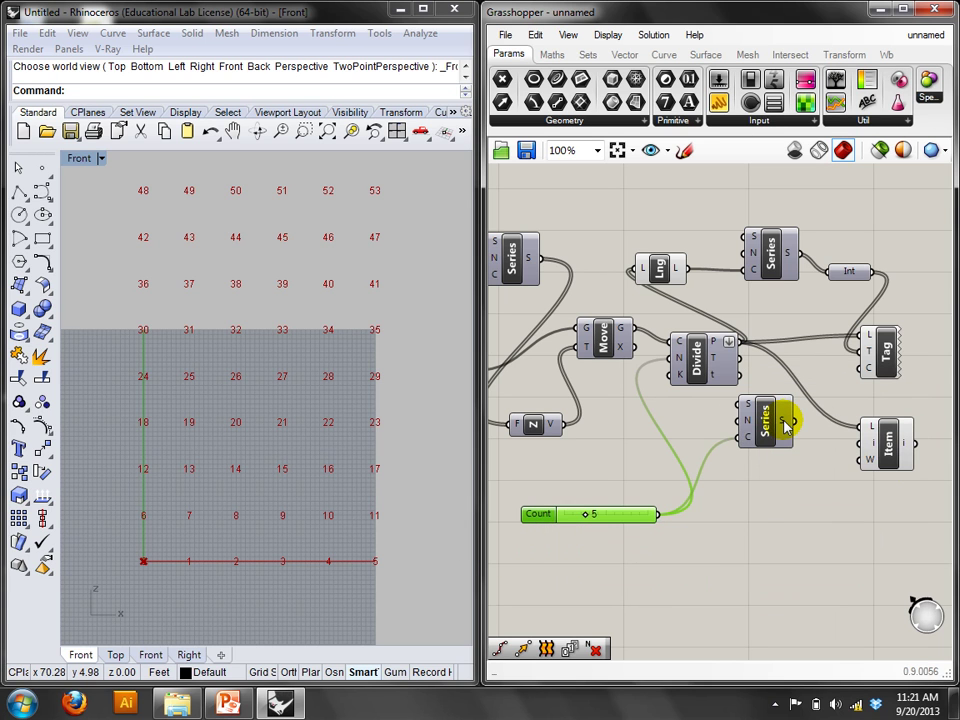
# Connect the lower Series' output to List Item's index input and select List Item to highlight its chosen points.
pyautogui.moveTo(784, 424)
pyautogui.moveTo(784, 424); pyautogui.dragTo(754, 431, button='right')
pyautogui.moveTo(772, 430); pyautogui.dragTo(832, 450)
pyautogui.click(848, 450)
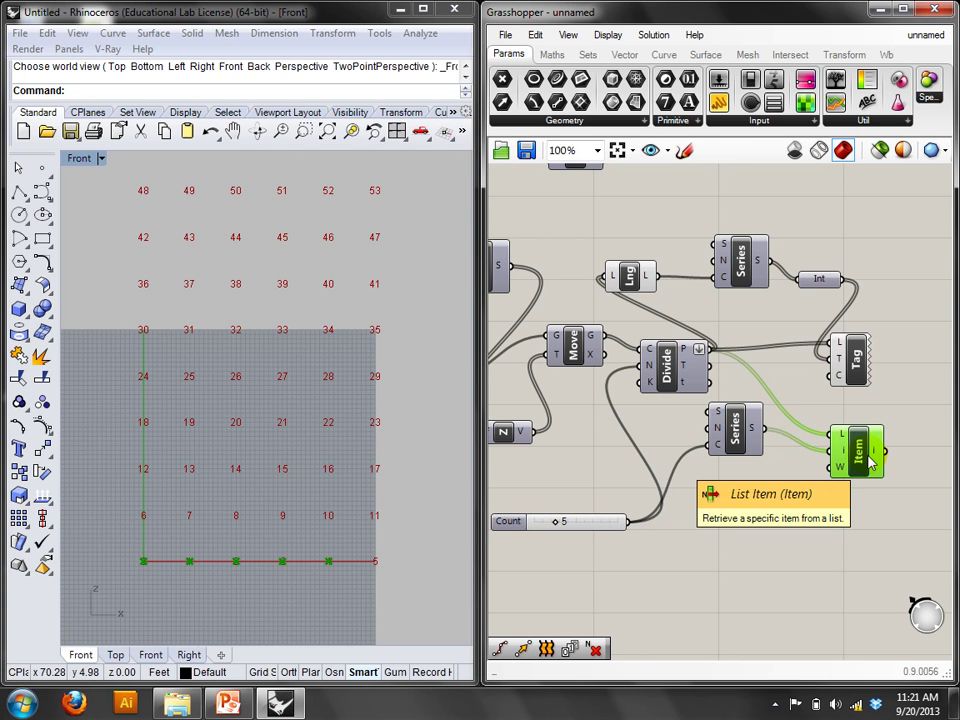
# Duplicate the lower Series and List Item with their input wires and place the copies below the originals.
pyautogui.moveTo(870, 462); pyautogui.dragTo(820, 400, button='right')
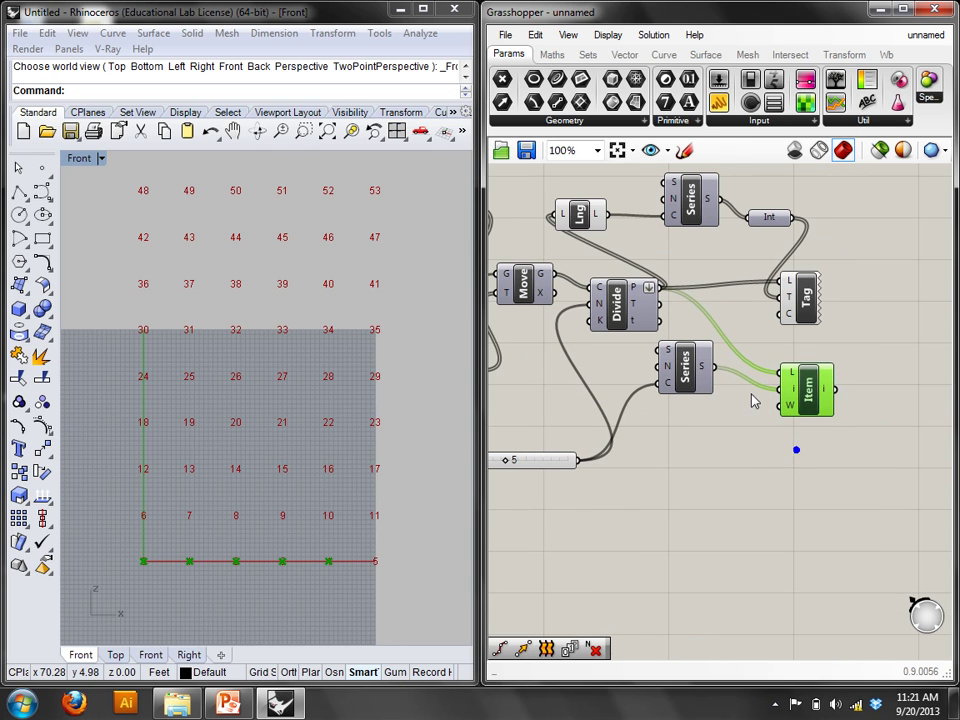
pyautogui.moveTo(825, 454); pyautogui.dragTo(745, 570)
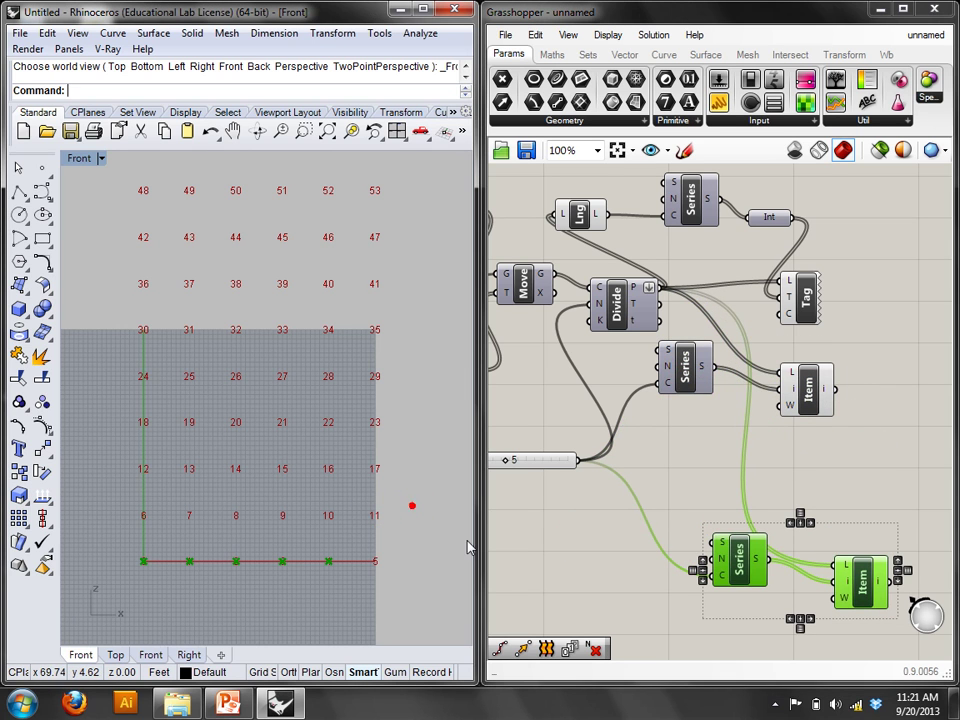
pyautogui.moveTo(422, 527); pyautogui.dragTo(418, 514, button='right')
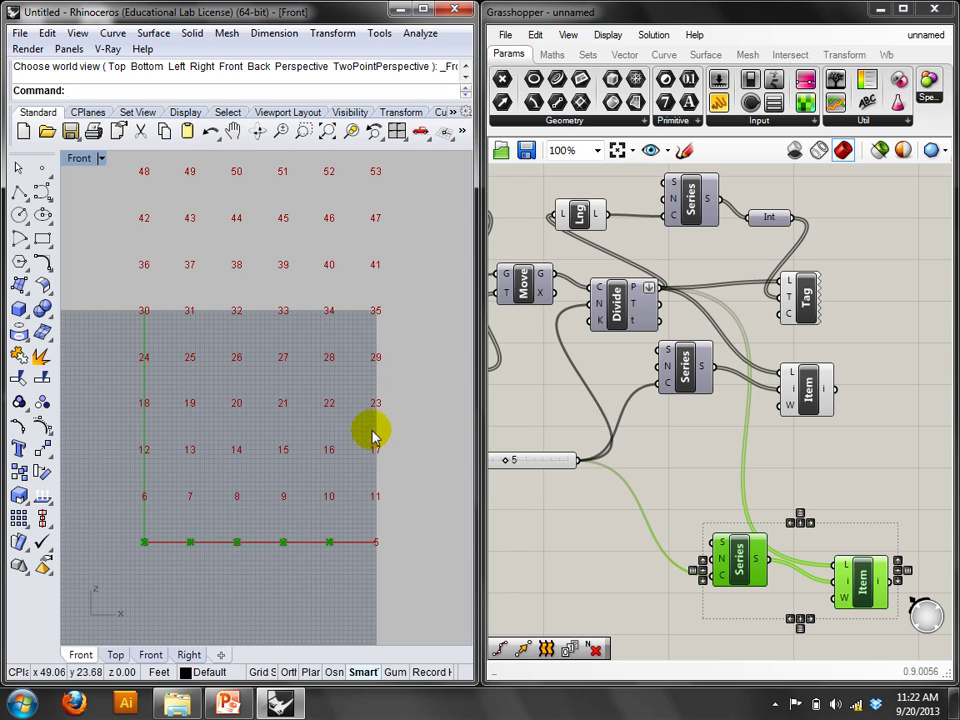
pyautogui.moveTo(802, 662); pyautogui.dragTo(735, 542, button='right')
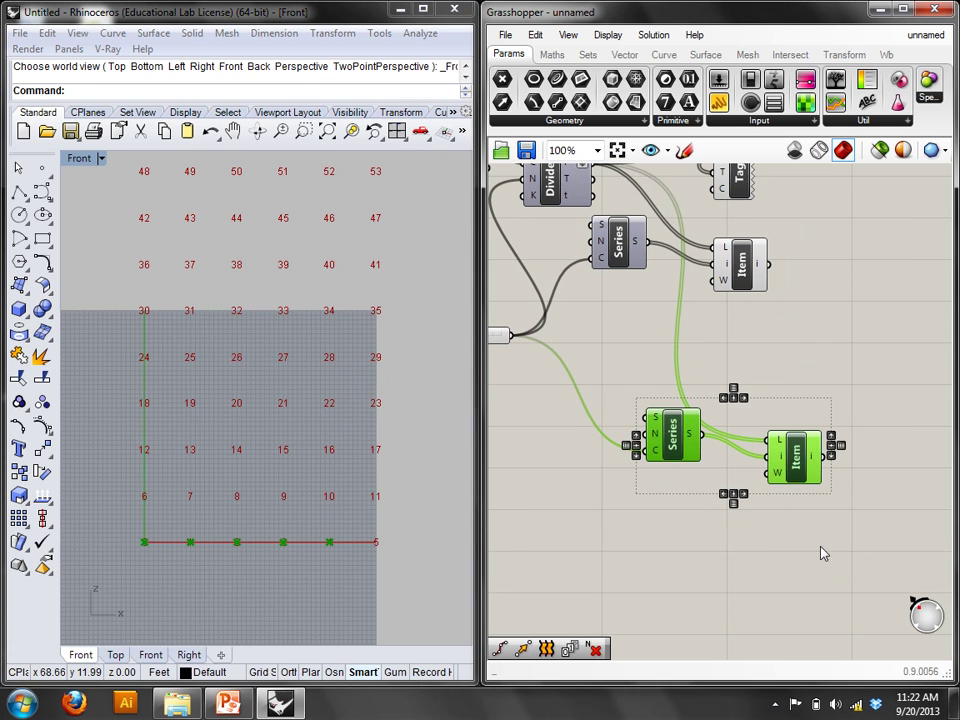
pyautogui.moveTo(684, 452); pyautogui.dragTo(650, 476)
pyautogui.click(795, 370)
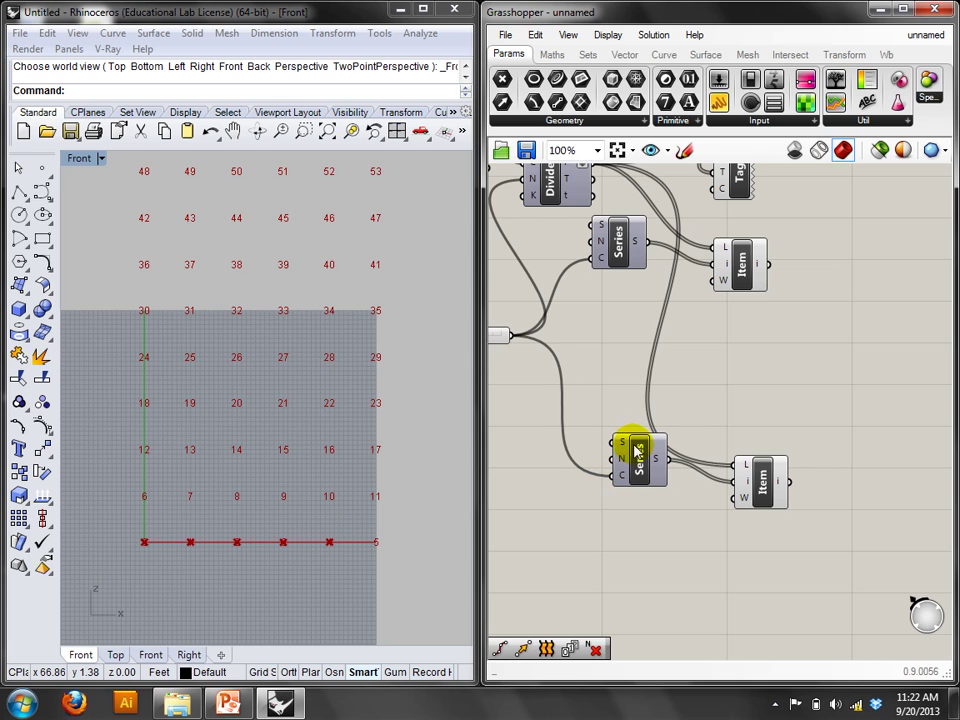
# Set the expression on the copied Series' S start input to 35.
pyautogui.moveTo(575, 445); pyautogui.dragTo(647, 440, button='right')
pyautogui.rightClick(694, 437)
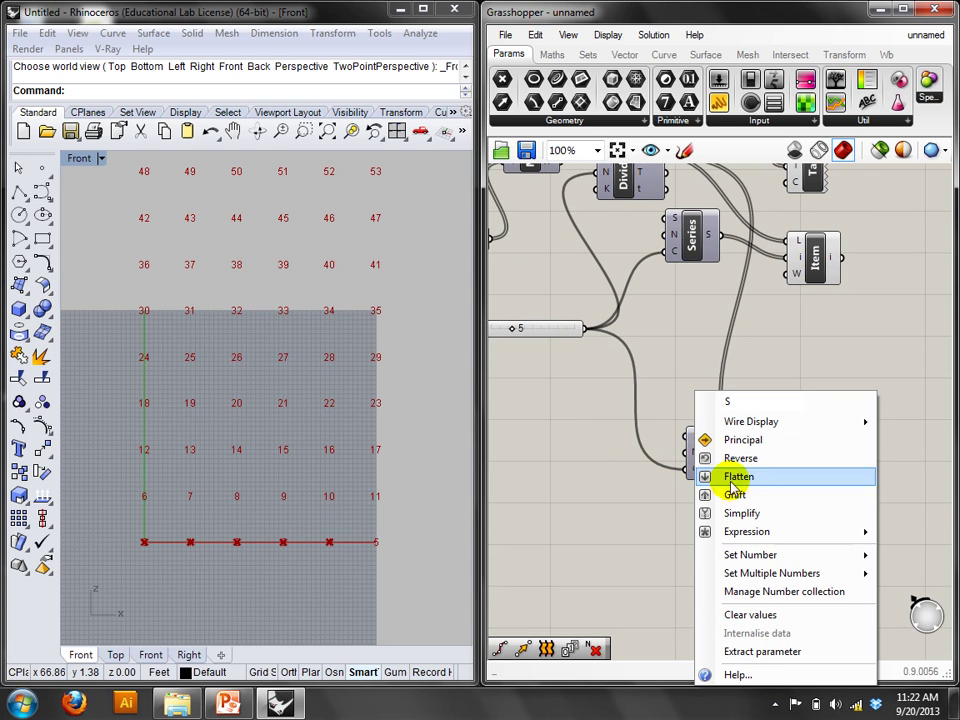
pyautogui.moveTo(747, 531)
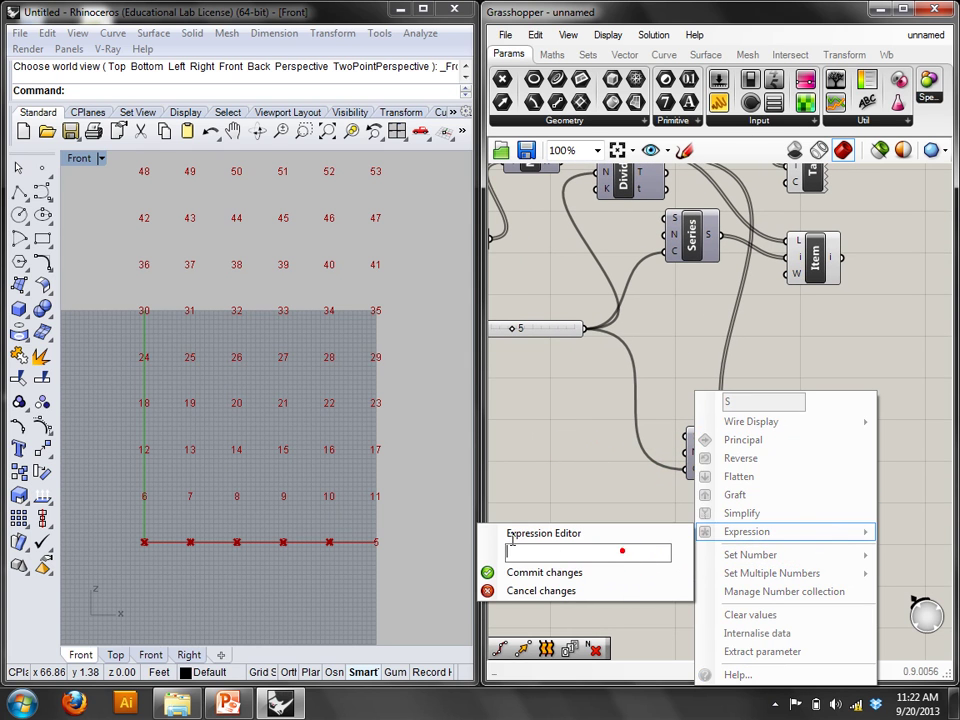
pyautogui.write('35')
pyautogui.click(553, 572)
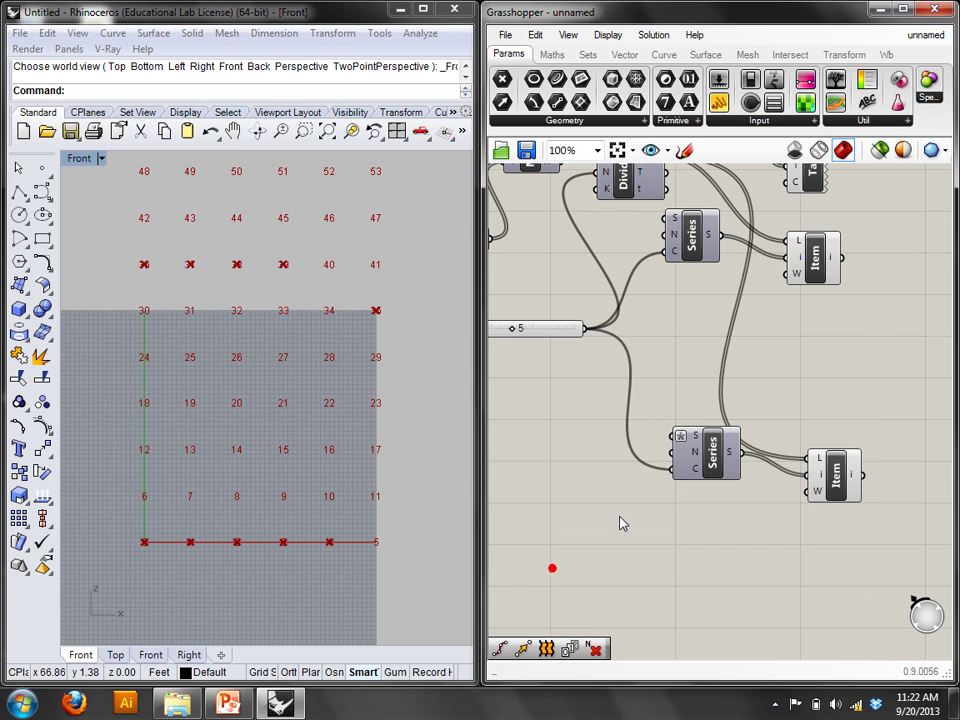
# Set the copied Series' N step input so its List Item picks points 35, 29, 23, 17 and 11.
pyautogui.moveTo(561, 480); pyautogui.dragTo(541, 447, button='right')
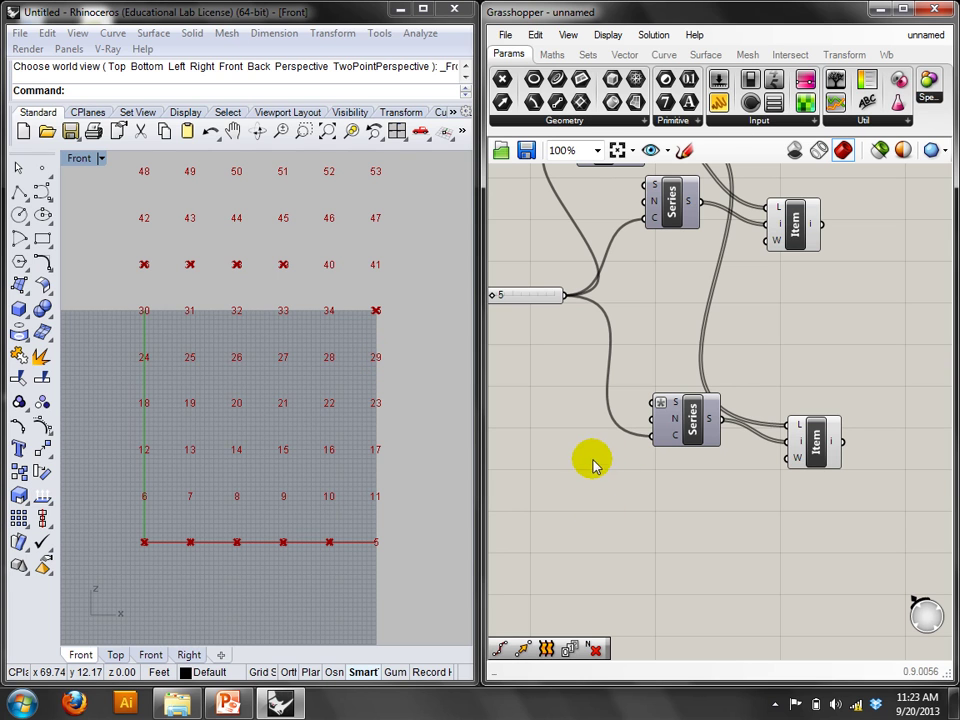
pyautogui.rightClick(662, 420)
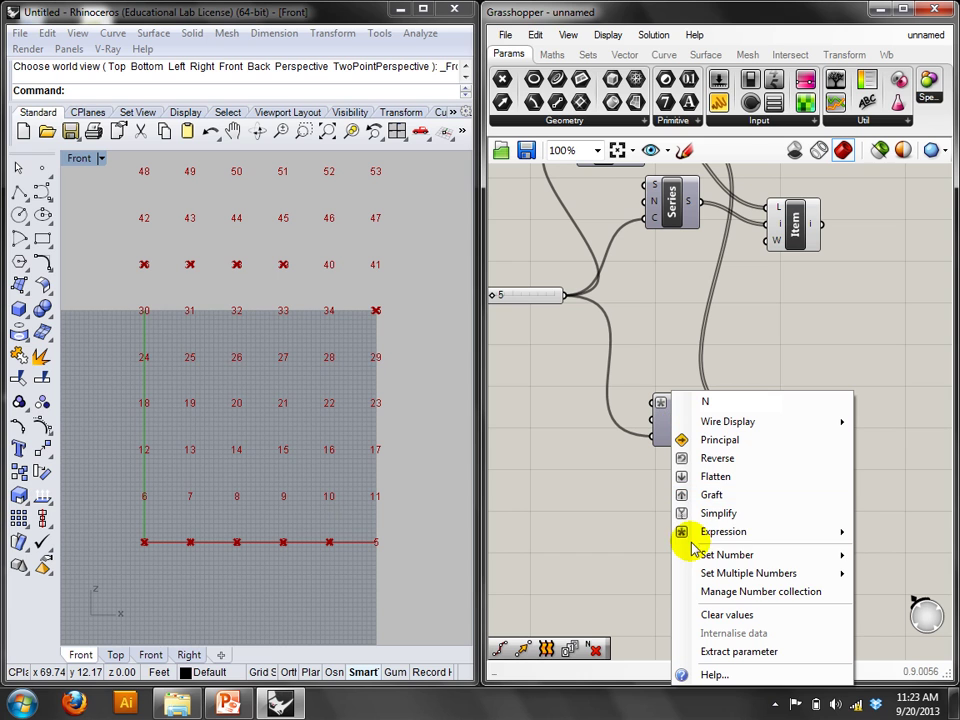
pyautogui.moveTo(680, 553)
pyautogui.click(621, 557)
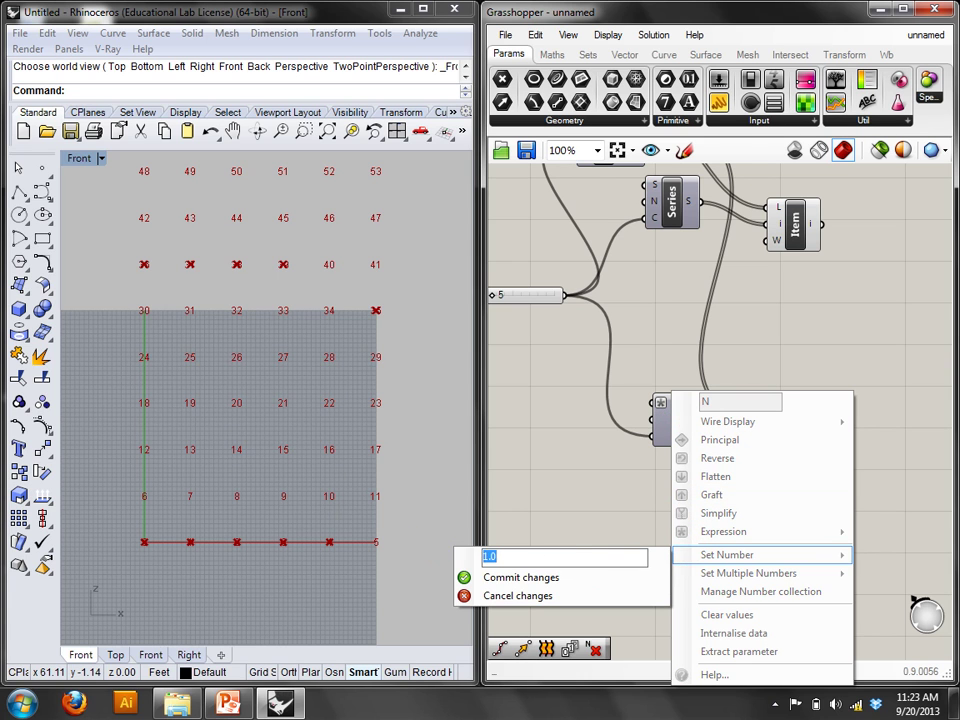
pyautogui.click(480, 577)
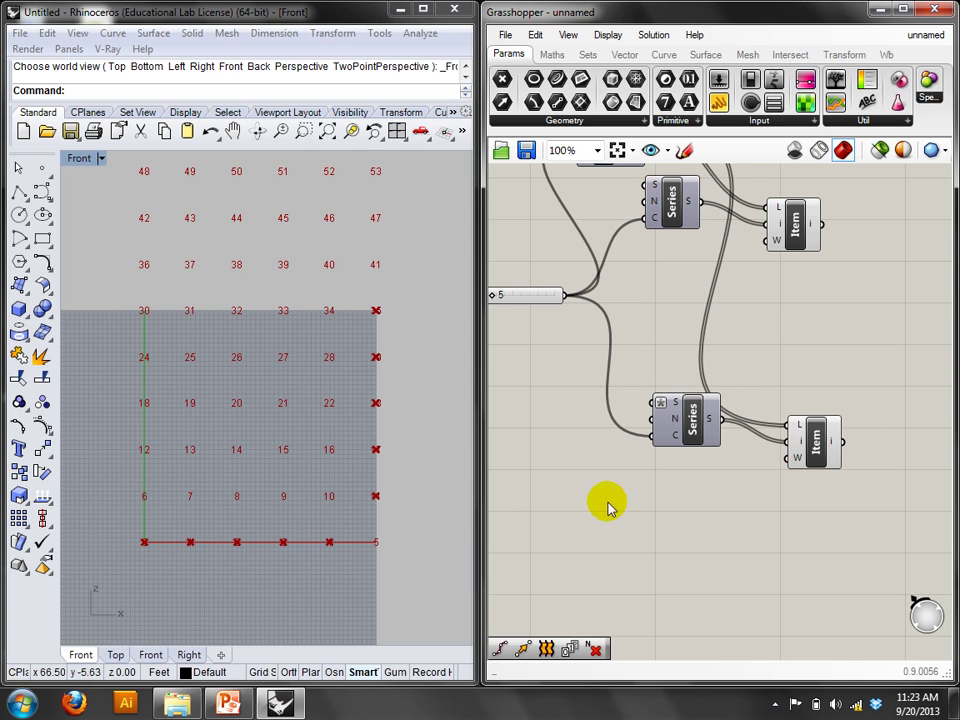
# Add a Line component and connect the upper List Item's output to input A and the lower List Item's output to input B.
pyautogui.moveTo(827, 326); pyautogui.dragTo(724, 358, button='right')
pyautogui.doubleClick(789, 368)
pyautogui.write('line')
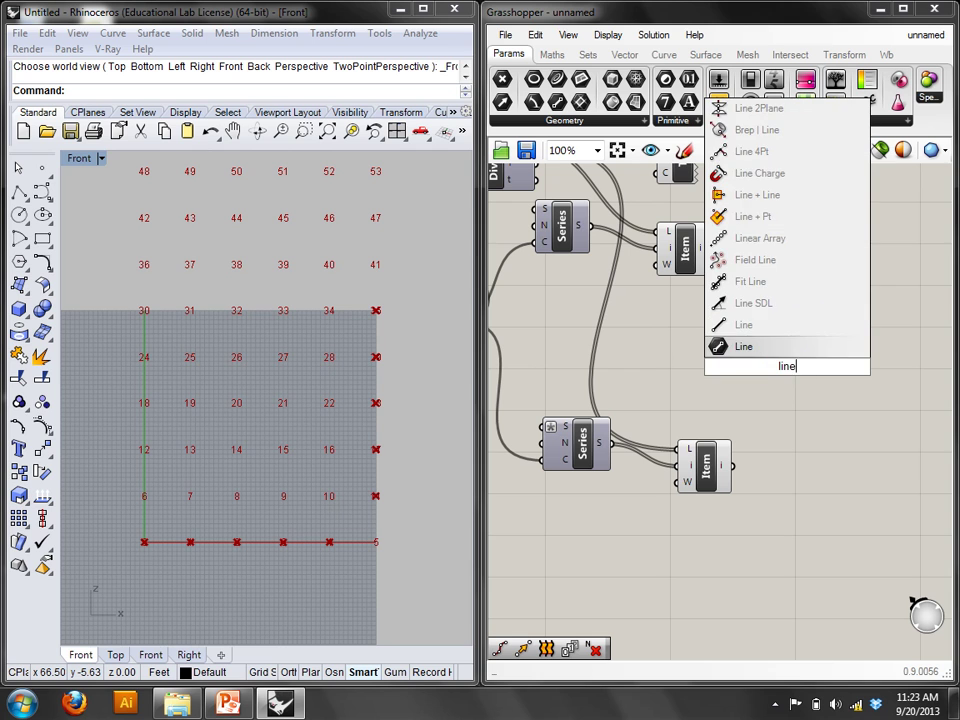
pyautogui.press('Return')
pyautogui.moveTo(787, 367); pyautogui.dragTo(800, 300)
pyautogui.moveTo(712, 249); pyautogui.dragTo(770, 295)
pyautogui.moveTo(733, 465); pyautogui.dragTo(779, 308)
pyautogui.click(828, 413)
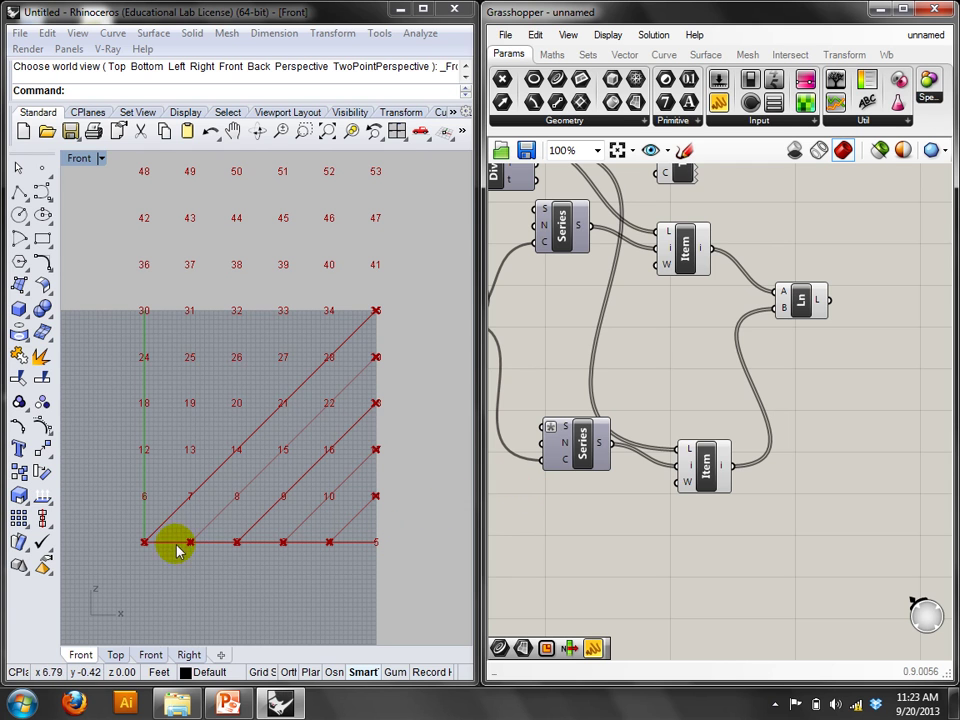
# Place a second Count slider at 5 and connect it to the C count input of the Series that drives the Z vector.
pyautogui.moveTo(649, 542); pyautogui.dragTo(834, 547, button='right')
pyautogui.click(610, 356)
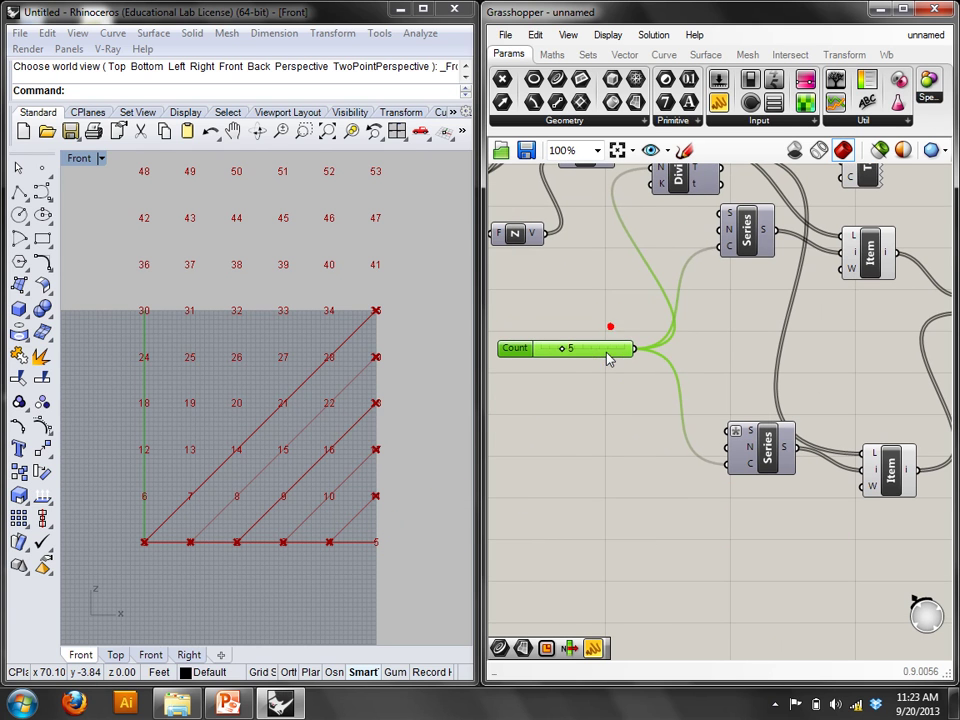
pyautogui.moveTo(640, 383); pyautogui.dragTo(879, 533, button='right')
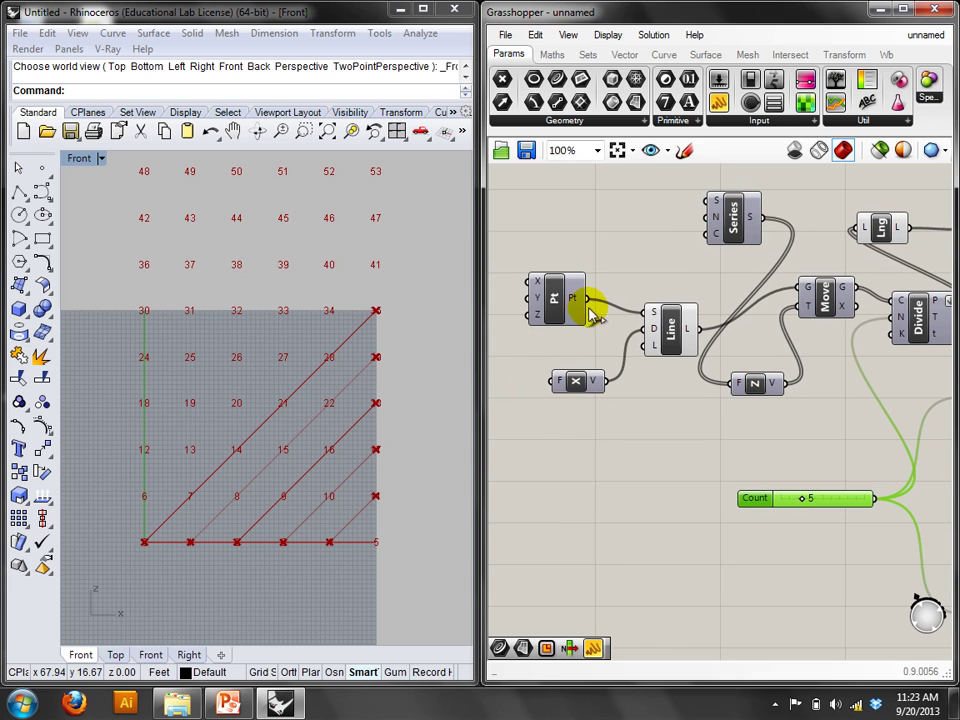
pyautogui.moveTo(735, 216); pyautogui.dragTo(715, 215)
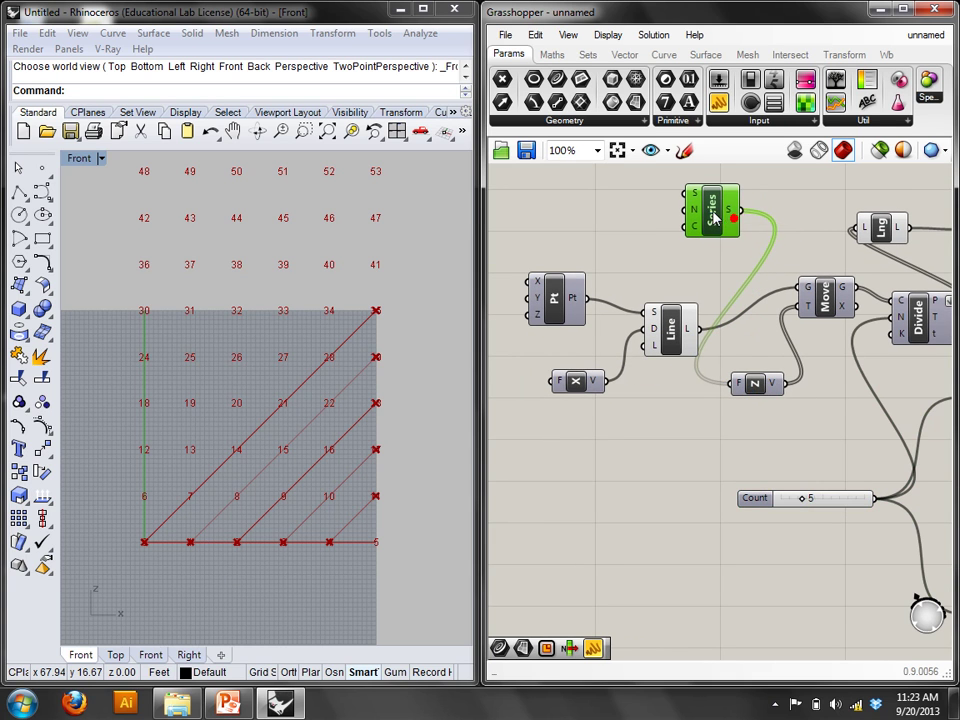
pyautogui.click(832, 496)
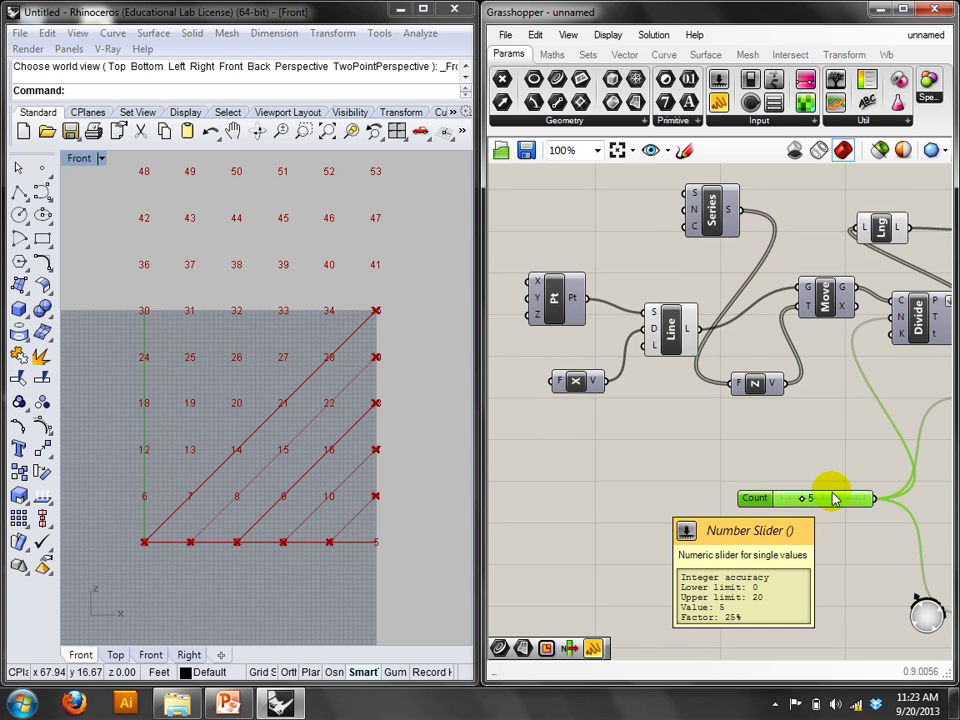
pyautogui.moveTo(718, 80); pyautogui.dragTo(687, 226)
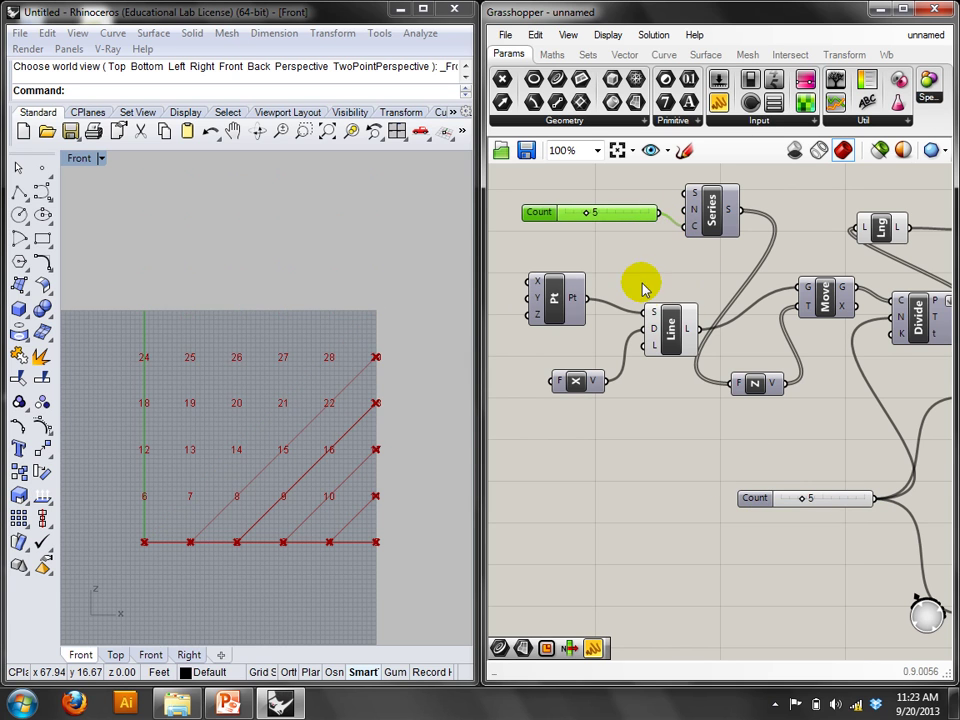
# Set the new Count slider on the Z-vector Series to 6.
pyautogui.scroll(3, 381, 360)
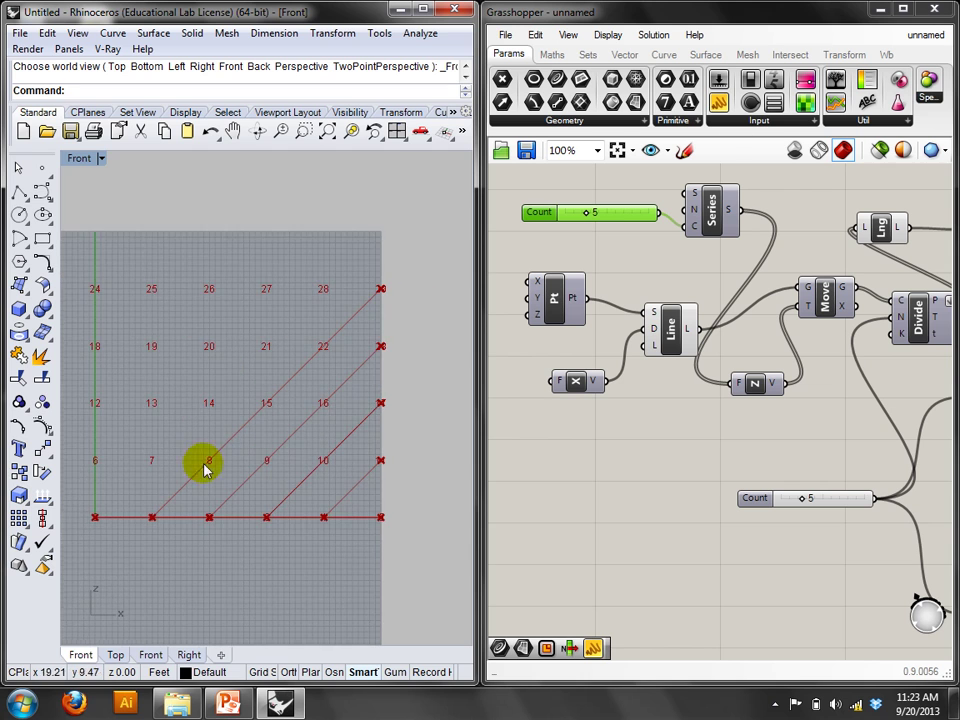
pyautogui.scroll(2, 424, 279)
pyautogui.moveTo(588, 217)
pyautogui.mouseDown()
pyautogui.moveTo(616, 212)
pyautogui.moveTo(593, 212)
pyautogui.mouseUp()
pyautogui.scroll(-3, 360, 349)
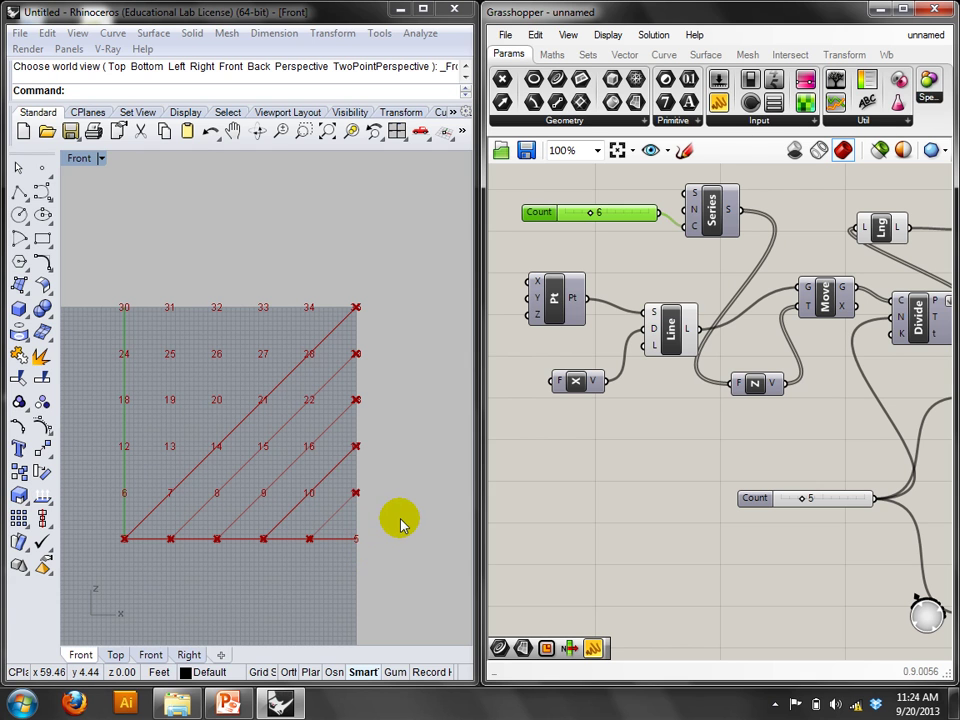
# Test the Divide Count slider at 6 and 4 to see how the connecting lines react, and return it to 5.
pyautogui.moveTo(793, 619); pyautogui.dragTo(703, 588, button='right')
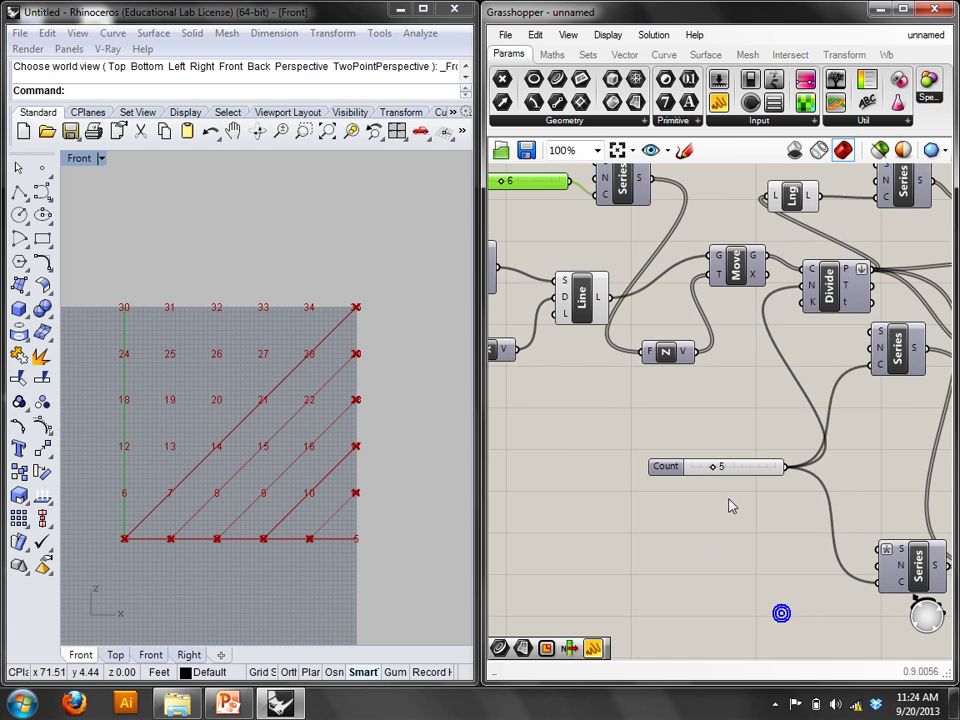
pyautogui.click(746, 465)
pyautogui.moveTo(752, 483); pyautogui.dragTo(713, 480, button='right')
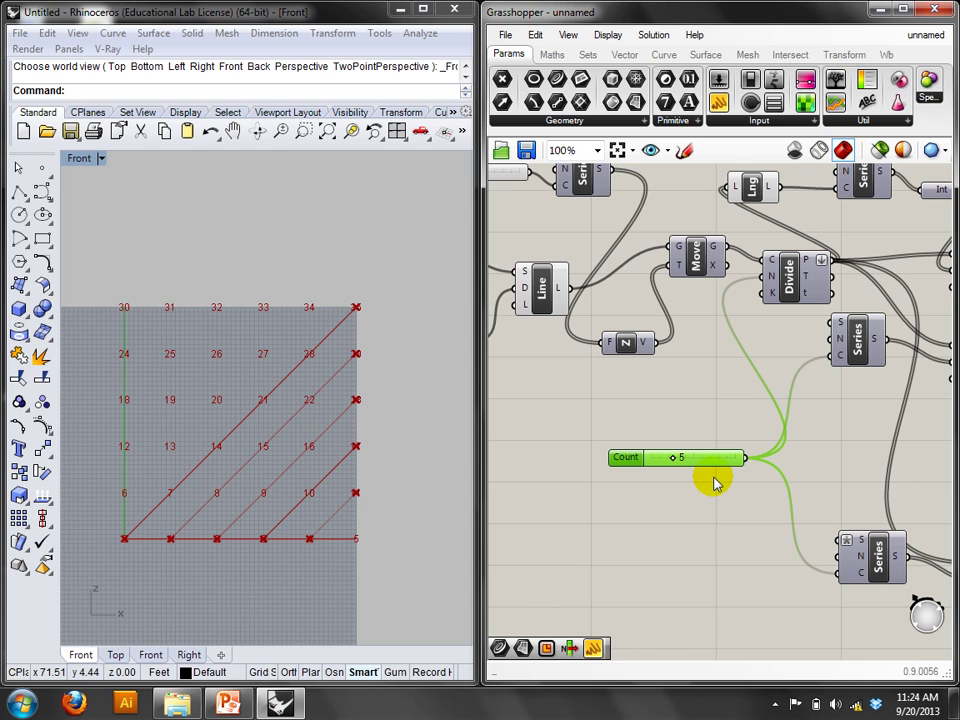
pyautogui.moveTo(729, 521); pyautogui.dragTo(622, 443, button='right')
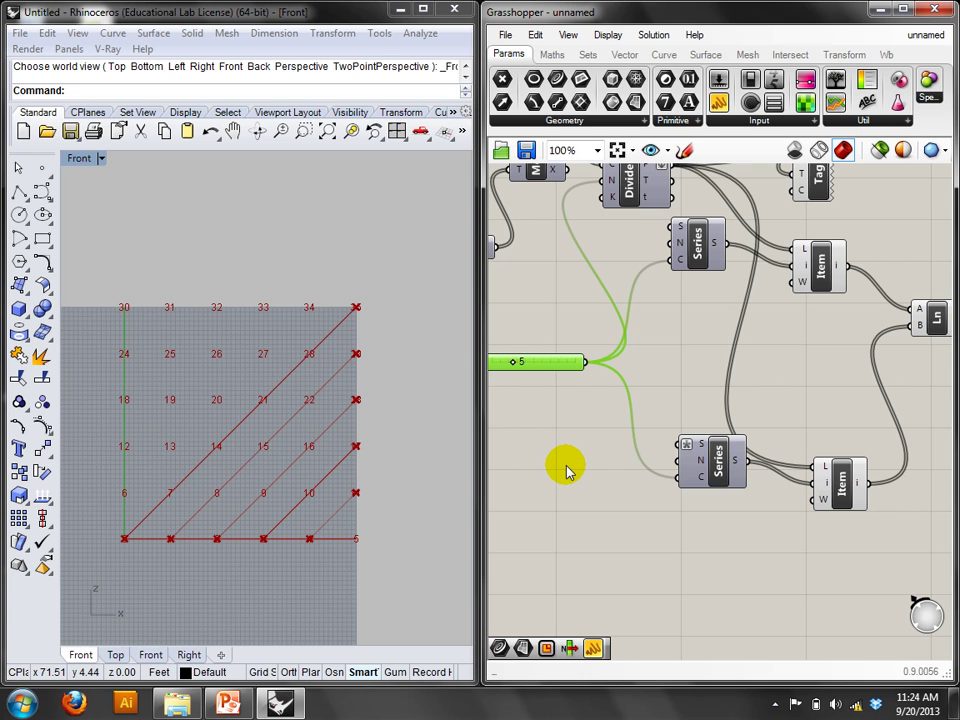
pyautogui.moveTo(566, 470); pyautogui.dragTo(688, 485, button='right')
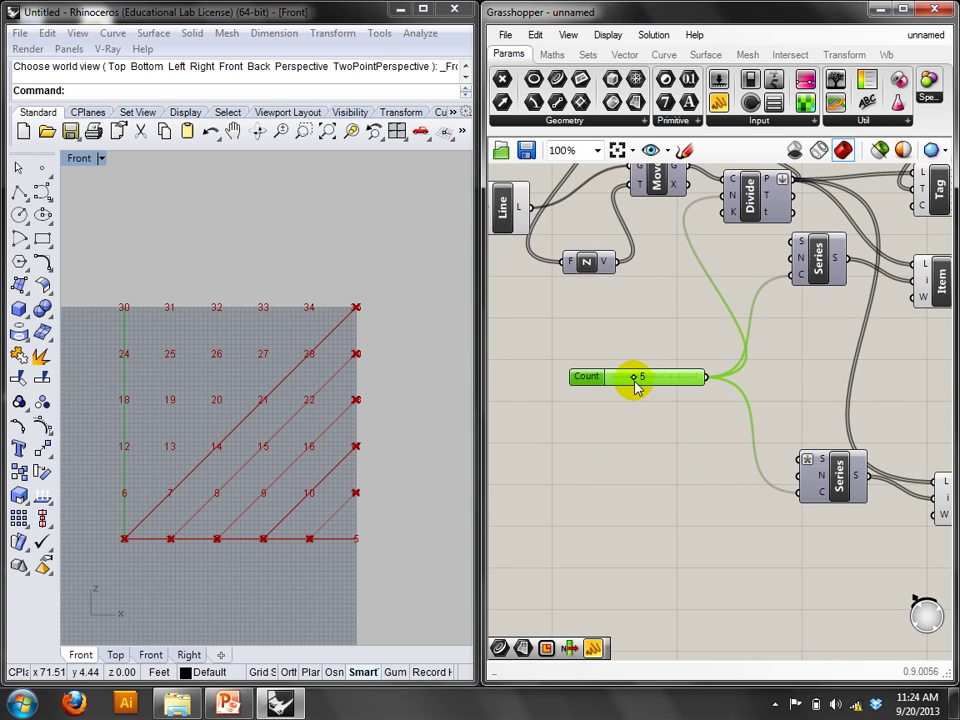
pyautogui.moveTo(636, 382)
pyautogui.mouseDown()
pyautogui.moveTo(624, 382)
pyautogui.moveTo(667, 386)
pyautogui.moveTo(634, 386)
pyautogui.mouseUp()
pyautogui.scroll(-2, 669, 476)
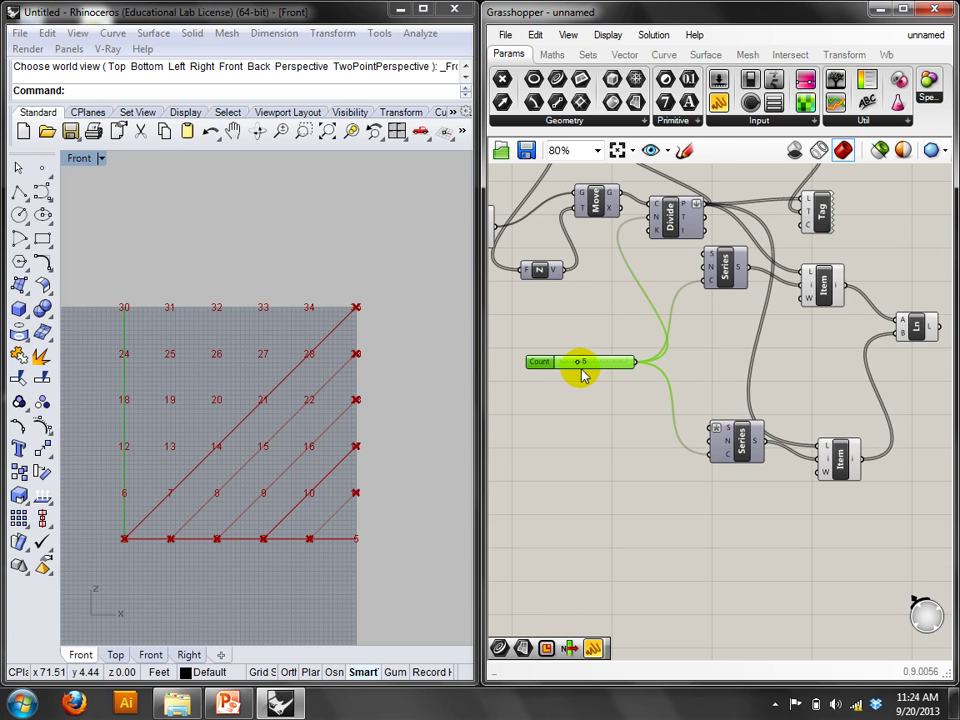
pyautogui.moveTo(580, 366); pyautogui.dragTo(583, 364)
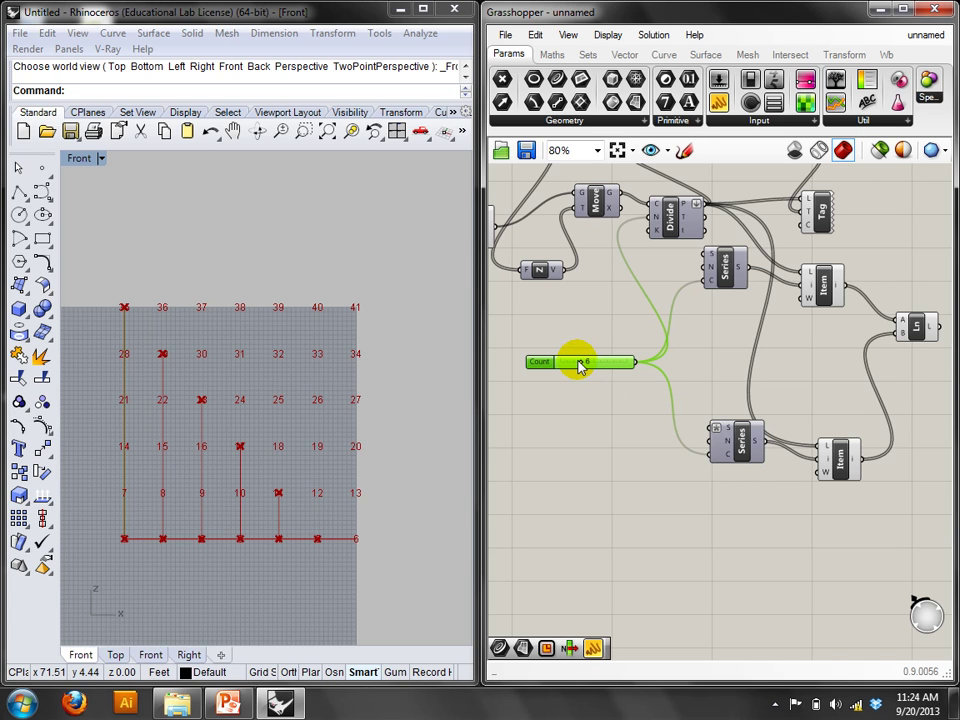
pyautogui.moveTo(578, 368); pyautogui.dragTo(570, 363)
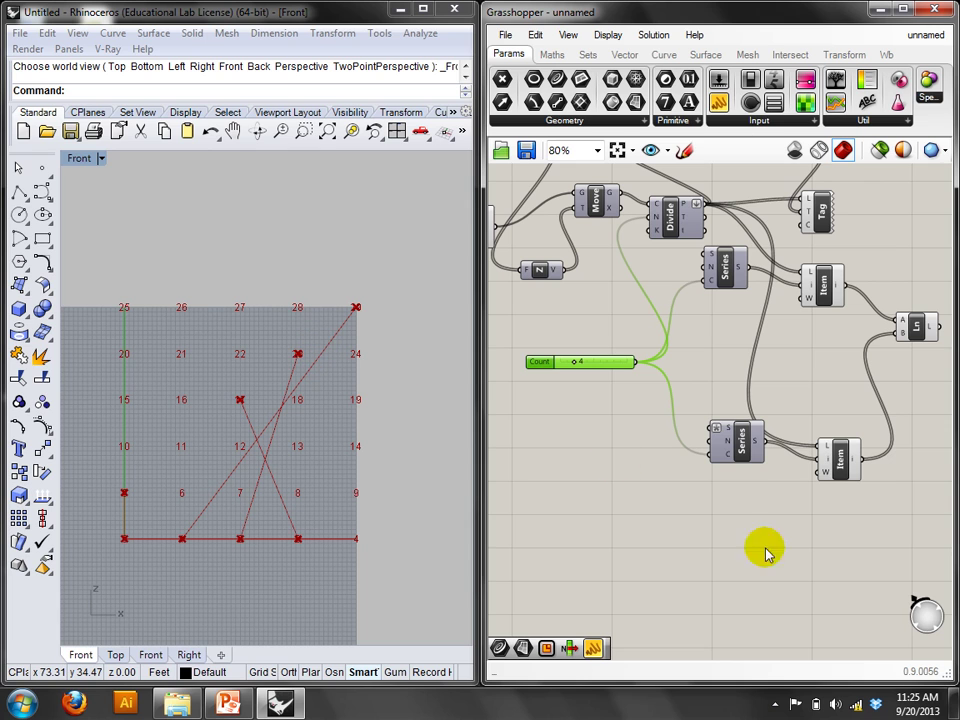
pyautogui.click(727, 433)
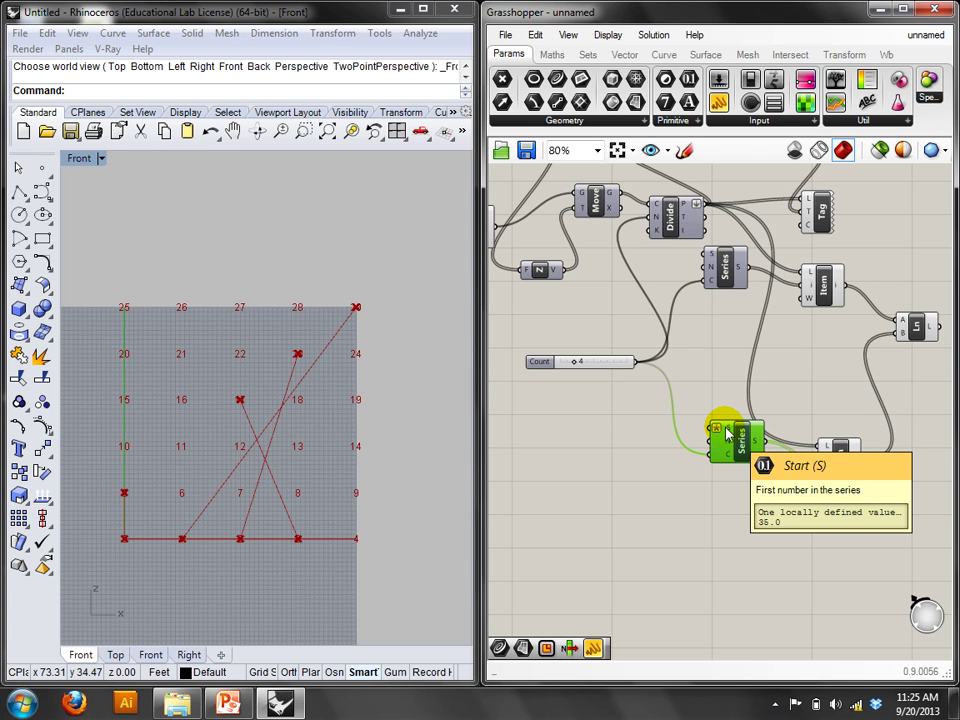
pyautogui.moveTo(568, 361)
pyautogui.mouseDown()
pyautogui.moveTo(582, 365)
pyautogui.moveTo(572, 364)
pyautogui.mouseUp()
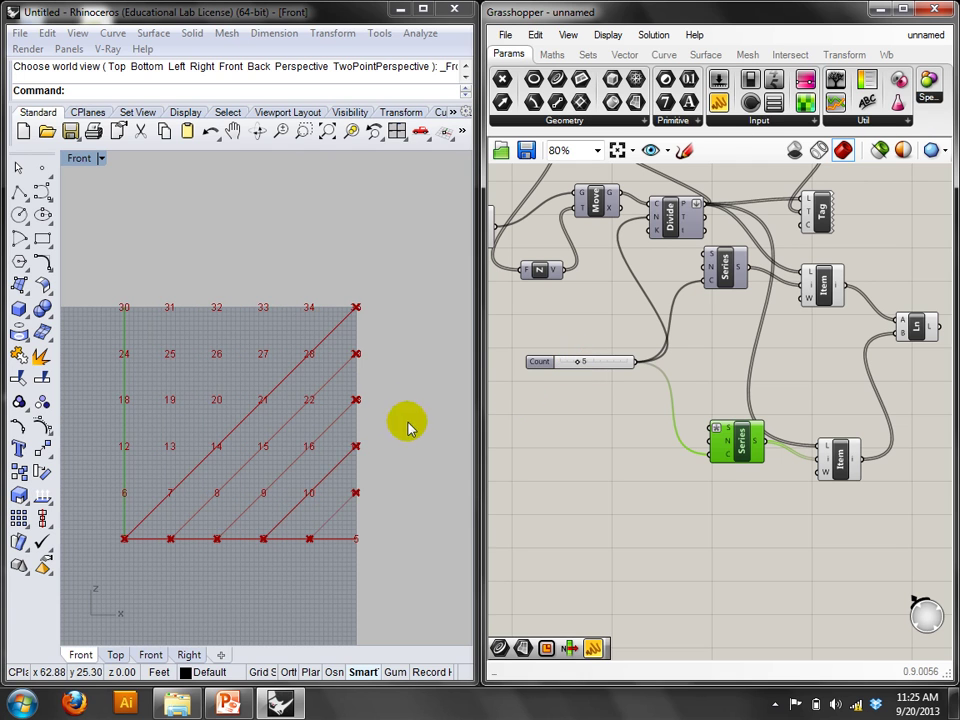
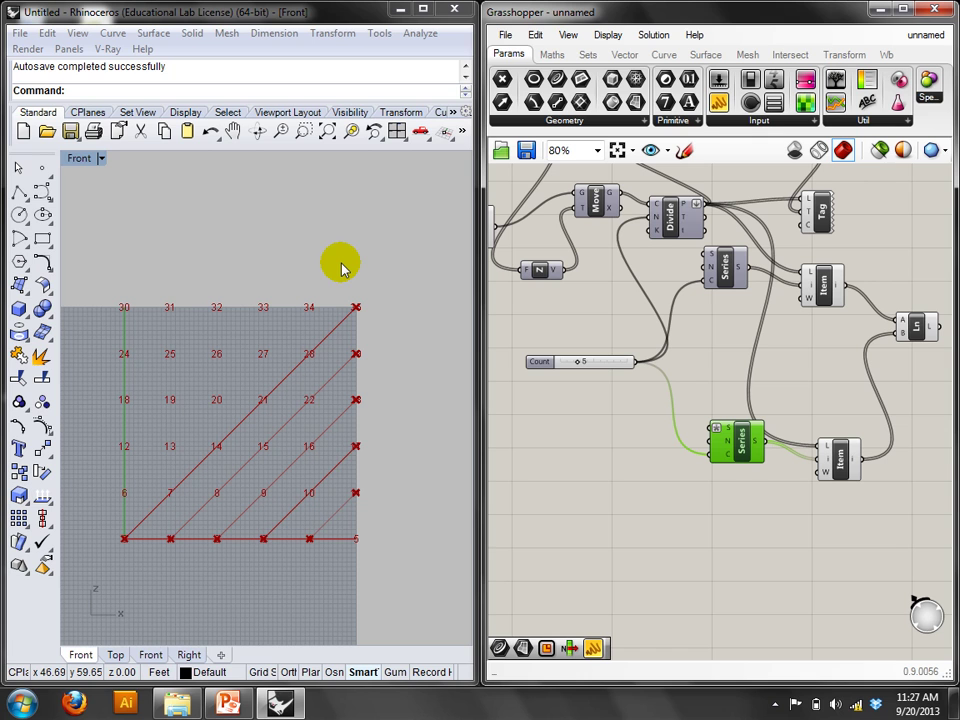
# Start a new blank definition and add a Circle component with plane (P) and radius (R) inputs.
pyautogui.click(505, 34)
pyautogui.click(560, 54)
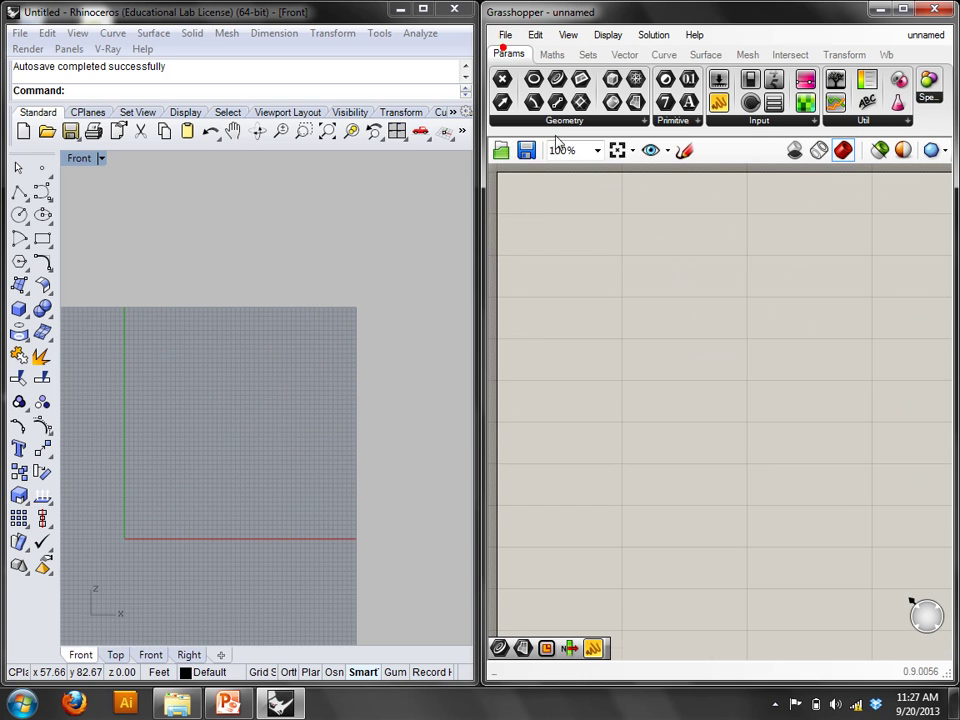
pyautogui.doubleClick(604, 340)
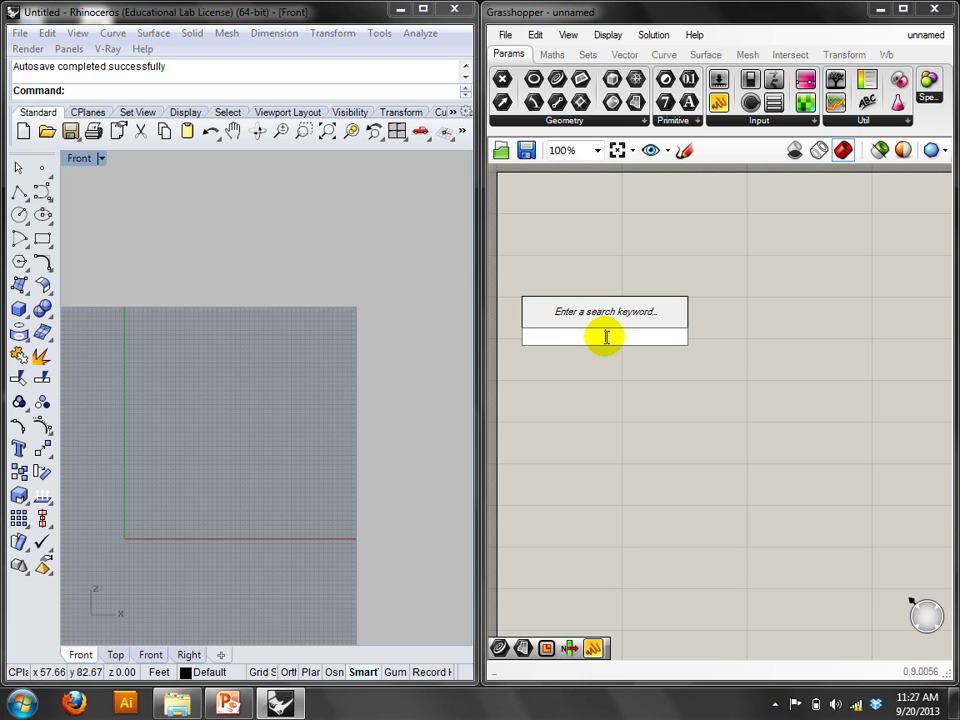
pyautogui.write('circ')
pyautogui.press('Up')
pyautogui.press('Up')
pyautogui.press('Up')
pyautogui.press('Up')
pyautogui.press('Up')
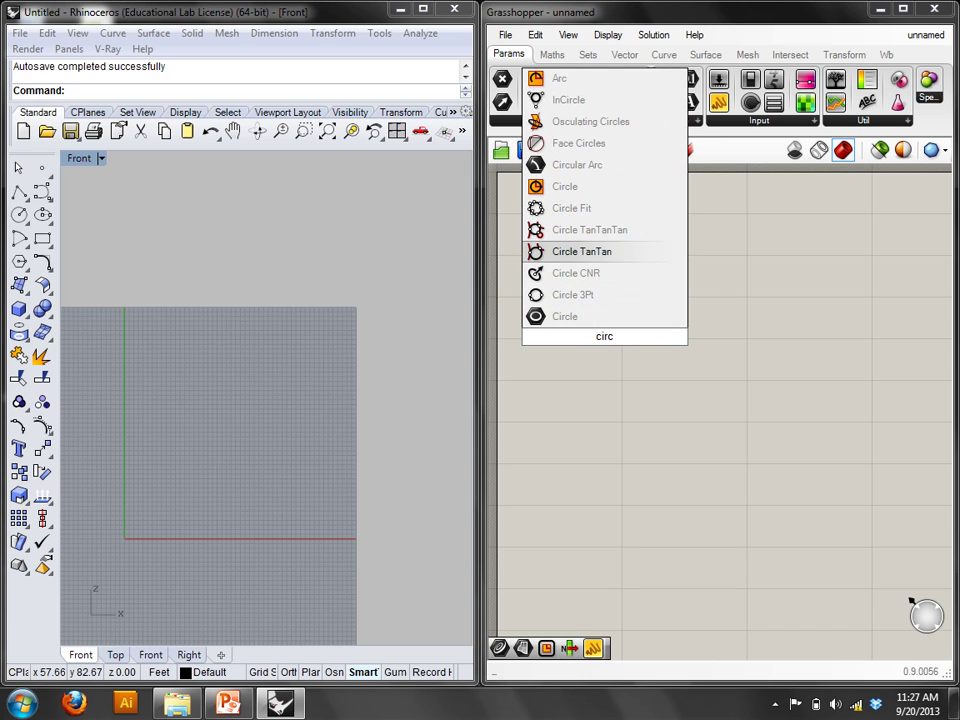
pyautogui.press('Down')
pyautogui.press('Return')
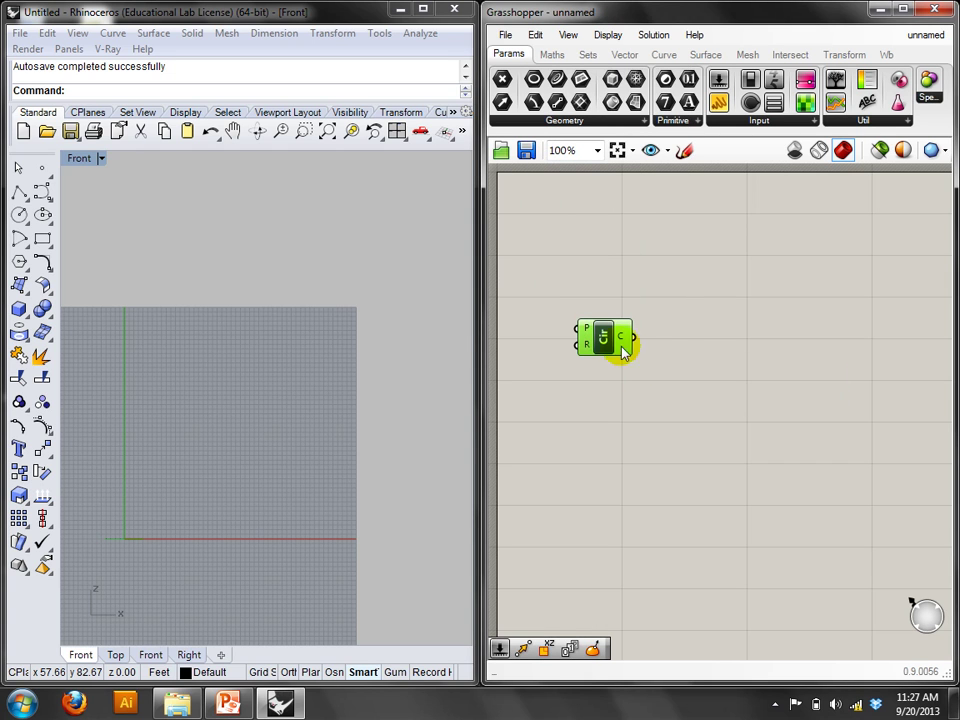
# Set the Circle component's R radius input to 50.
pyautogui.rightClick(592, 354)
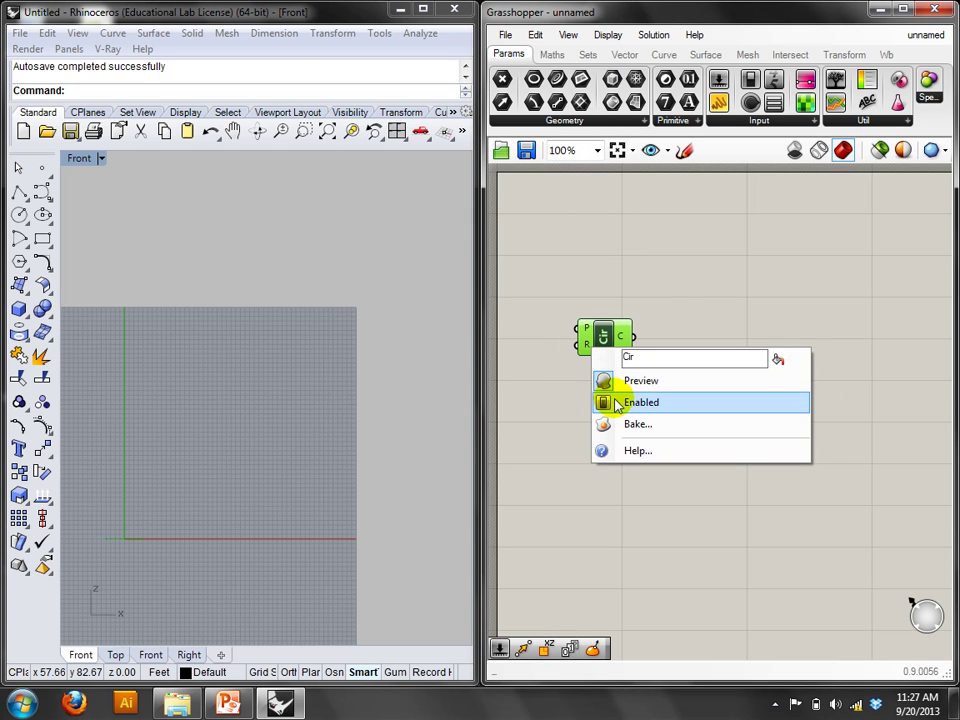
pyautogui.click(580, 360)
pyautogui.rightClick(583, 344)
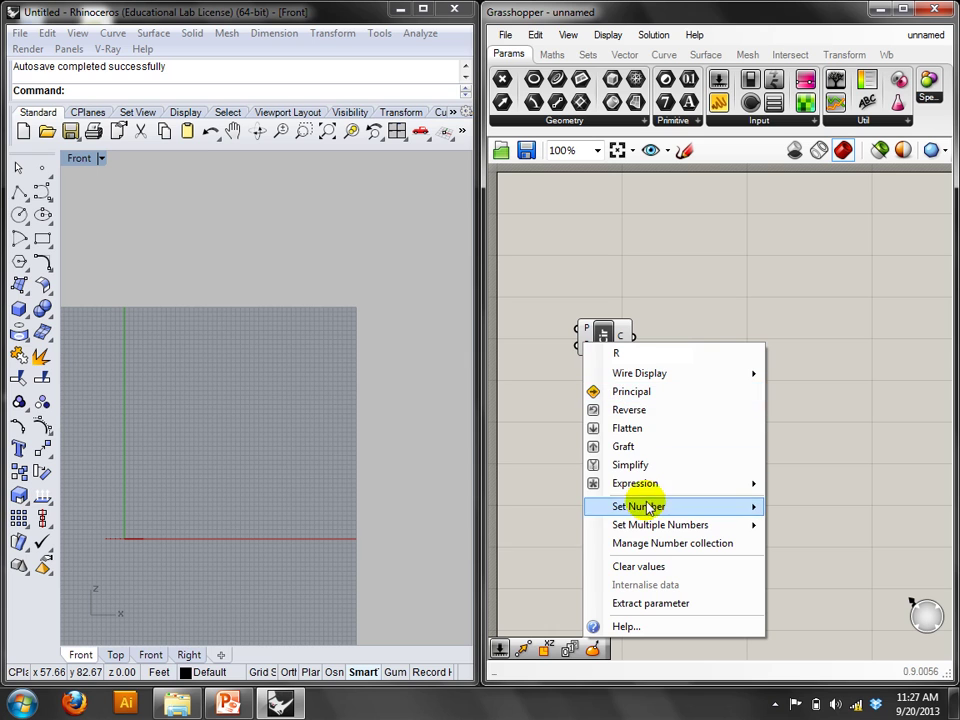
pyautogui.moveTo(643, 506)
pyautogui.write('50')
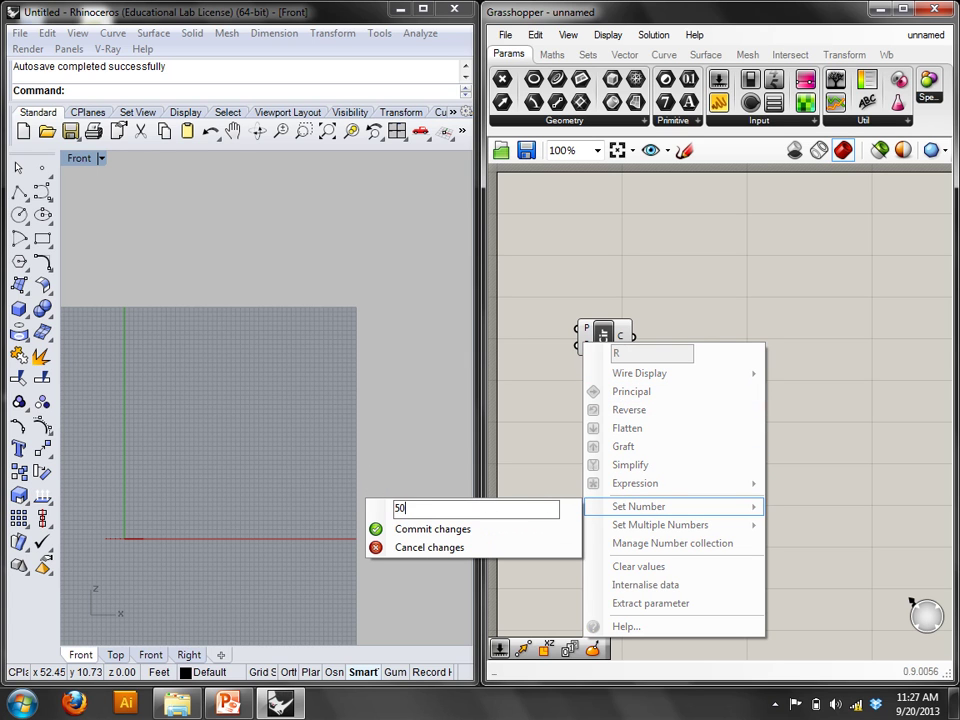
pyautogui.click(426, 532)
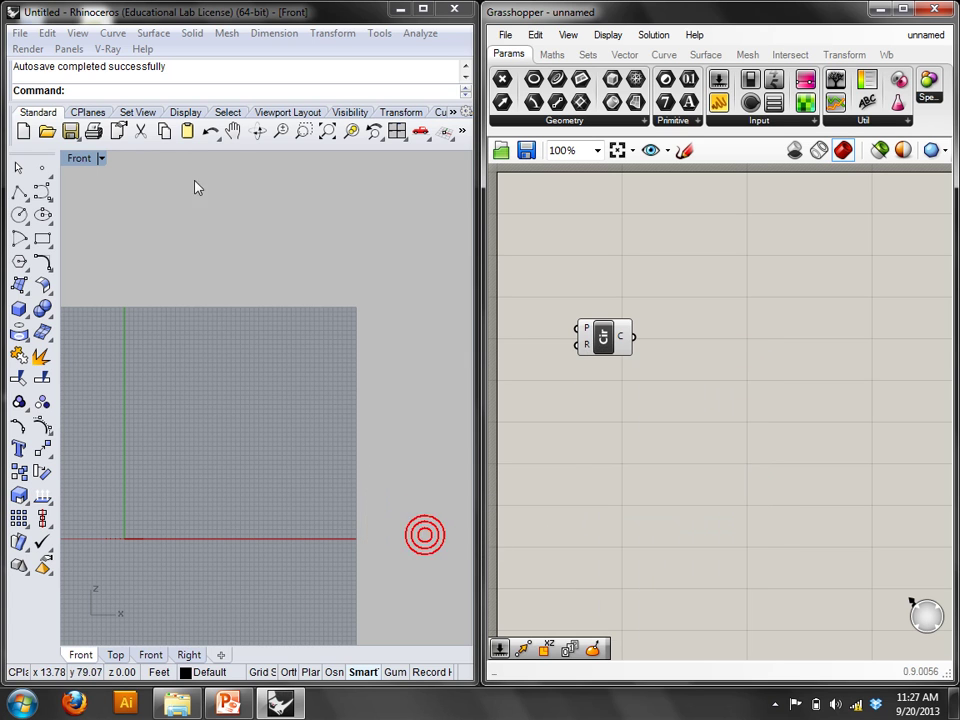
# Change the Rhino viewport from the Front view to Perspective.
pyautogui.click(86, 156)
pyautogui.click(155, 428)
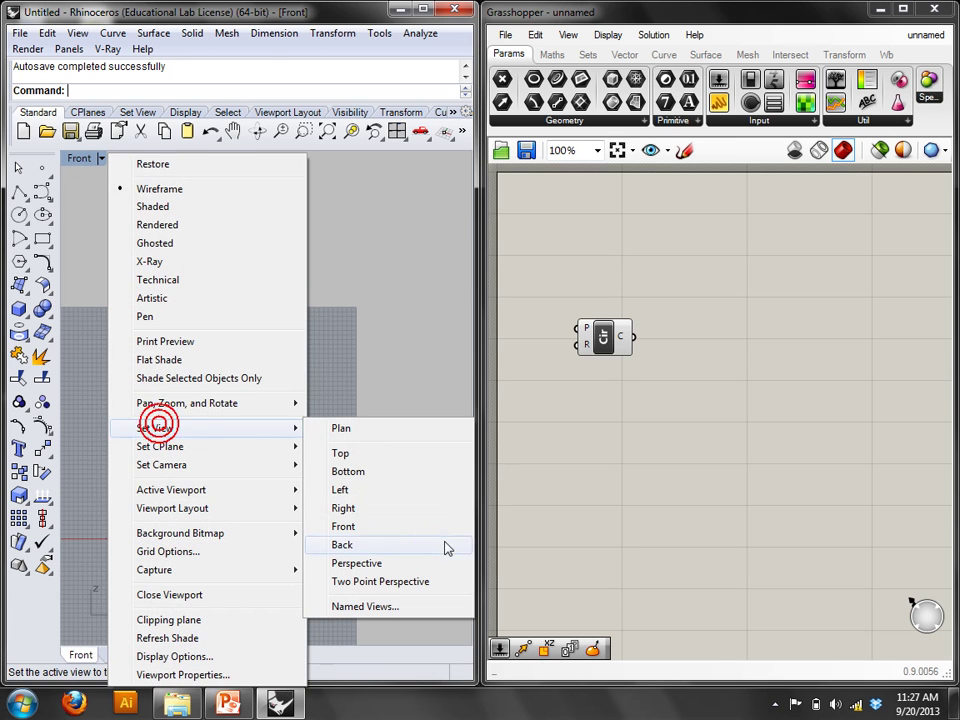
pyautogui.click(400, 562)
# Add a Move component beside the Circle component.
pyautogui.moveTo(948, 383); pyautogui.dragTo(877, 385, button='right')
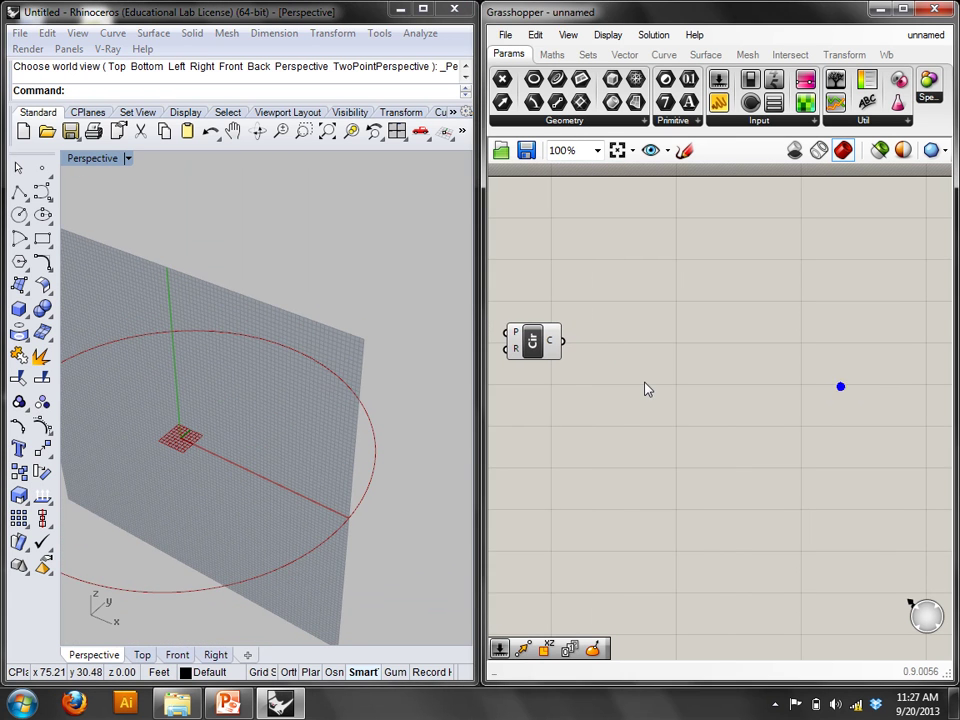
pyautogui.doubleClick(645, 386)
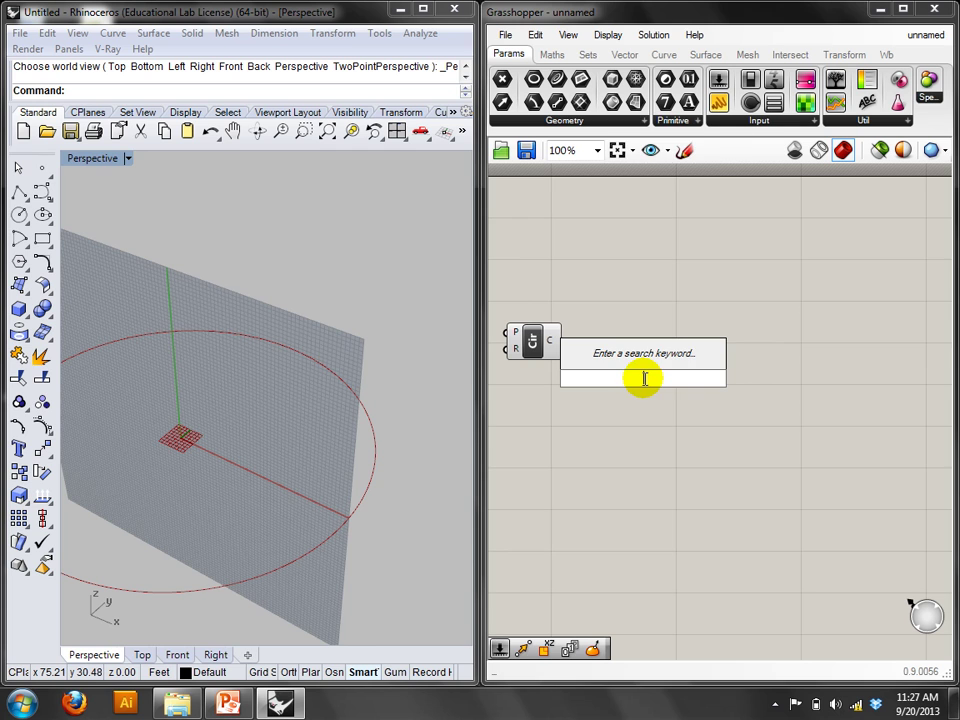
pyautogui.write('move')
pyautogui.press('Return')
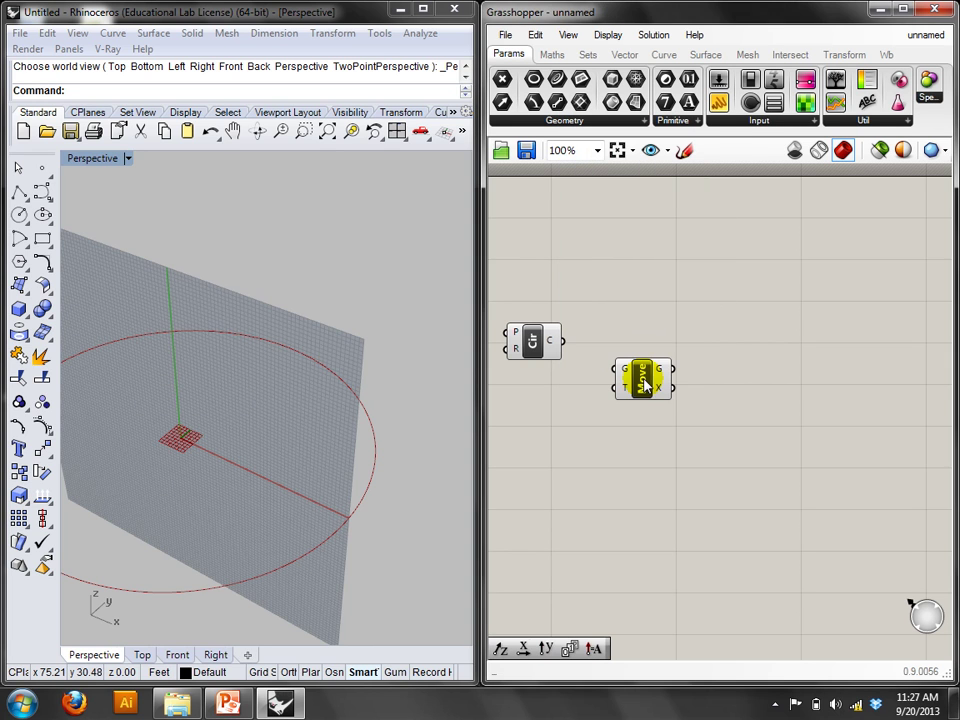
# Add a Unit Z vector component below the Move component and set its F factor input to 25.
pyautogui.doubleClick(596, 463)
pyautogui.write('unit z')
pyautogui.press('Return')
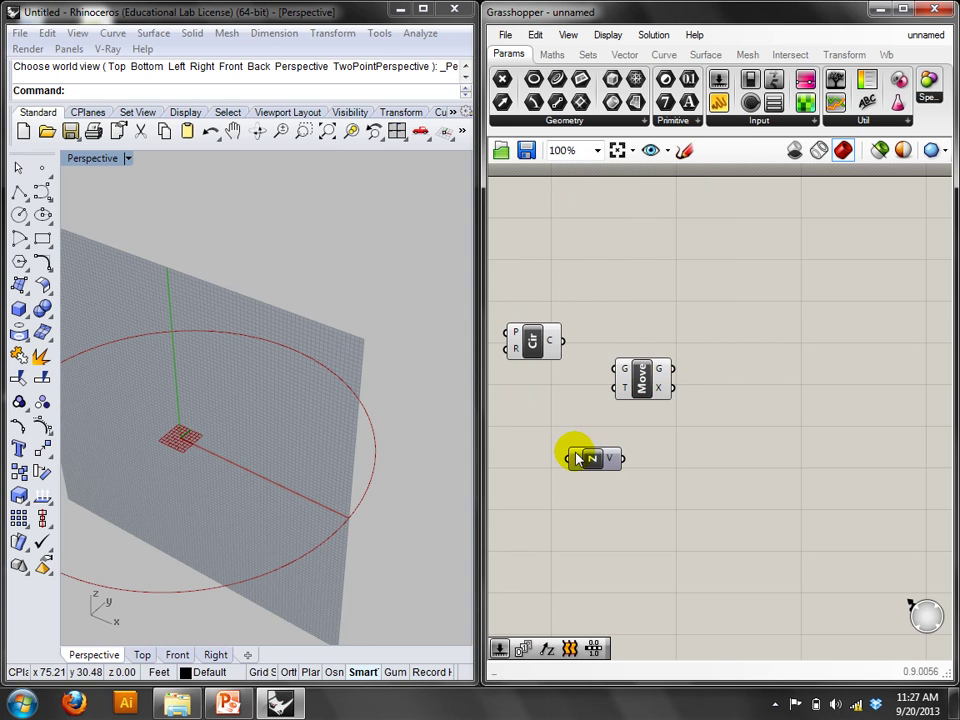
pyautogui.rightClick(580, 458)
pyautogui.click(655, 555)
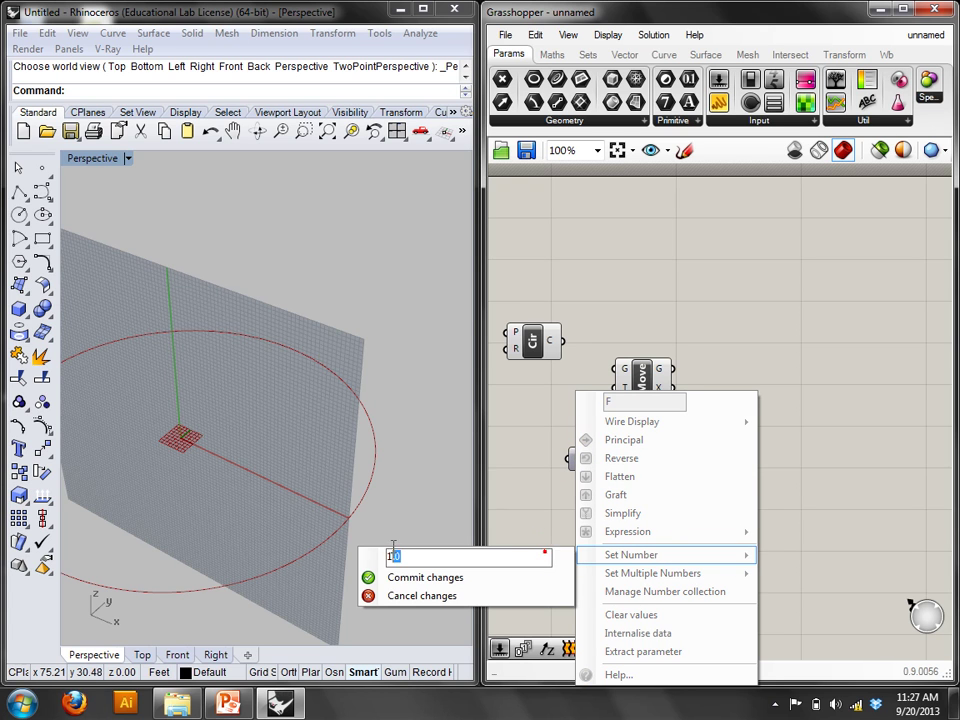
pyautogui.write('25')
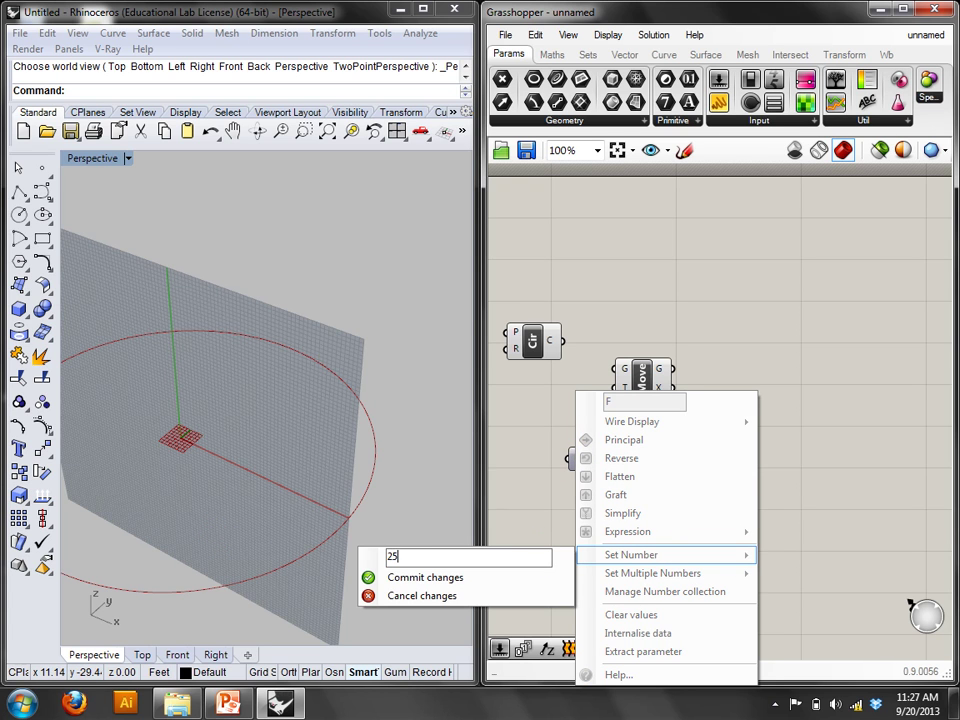
pyautogui.click(395, 577)
# Connect the Unit Z vector to the Move component's T input and the circle to its G input.
pyautogui.moveTo(623, 459); pyautogui.dragTo(616, 387)
pyautogui.moveTo(562, 341); pyautogui.dragTo(615, 368)
pyautogui.moveTo(335, 397); pyautogui.dragTo(416, 375, button='right')
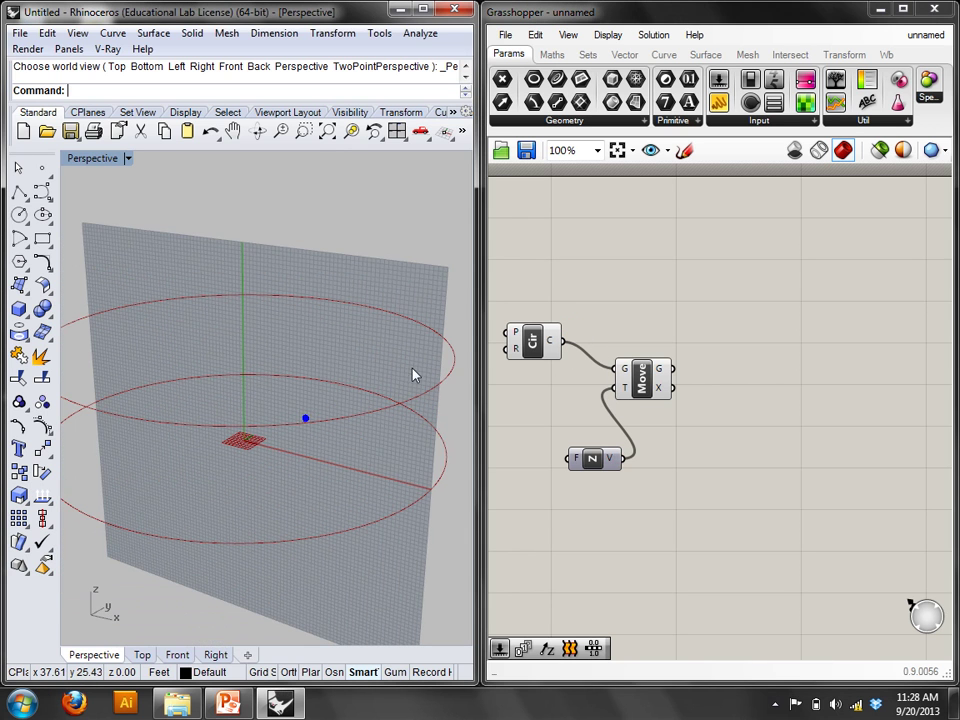
# Add two Divide Curve components, one fed by the moved circle and a second one fed by the original circle.
pyautogui.doubleClick(740, 362)
pyautogui.write('dir')
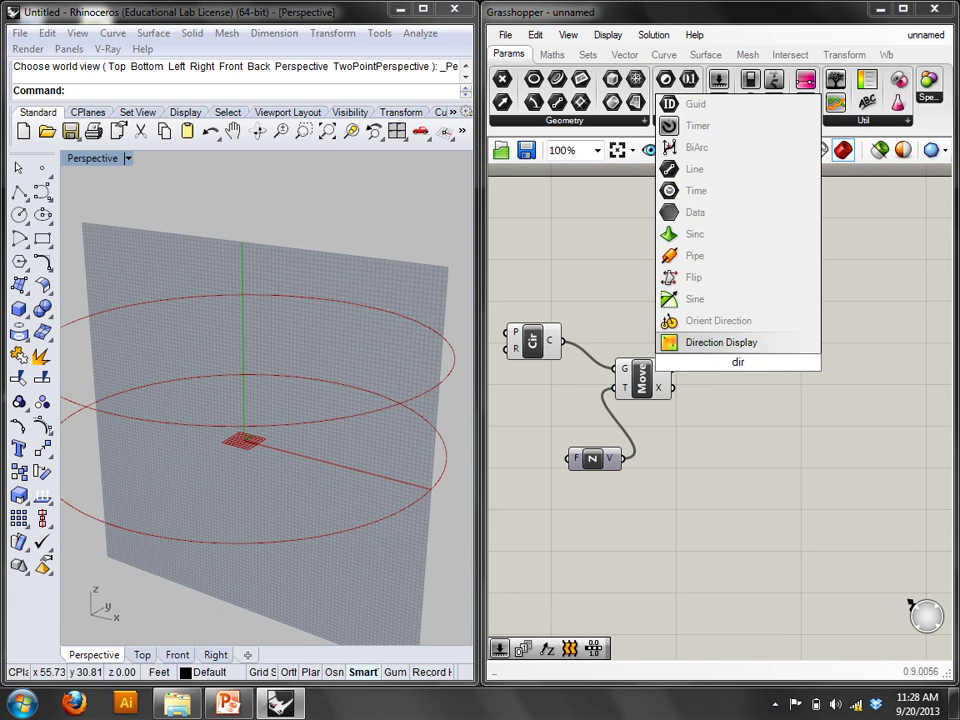
pyautogui.press('BackSpace')
pyautogui.write('v')
pyautogui.click(745, 321)
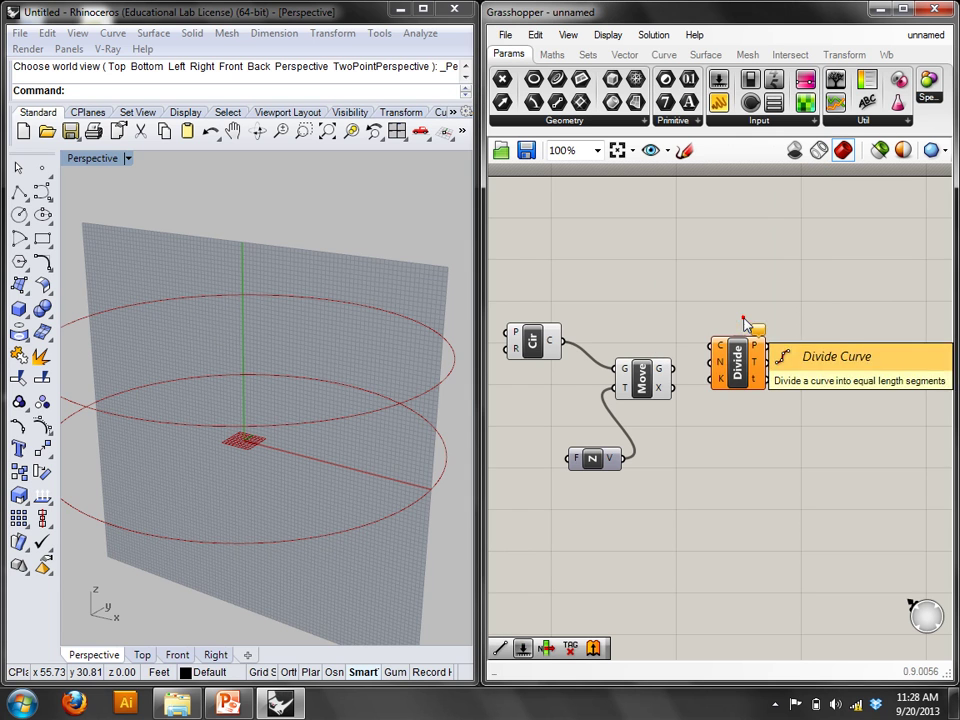
pyautogui.moveTo(671, 368); pyautogui.dragTo(722, 267)
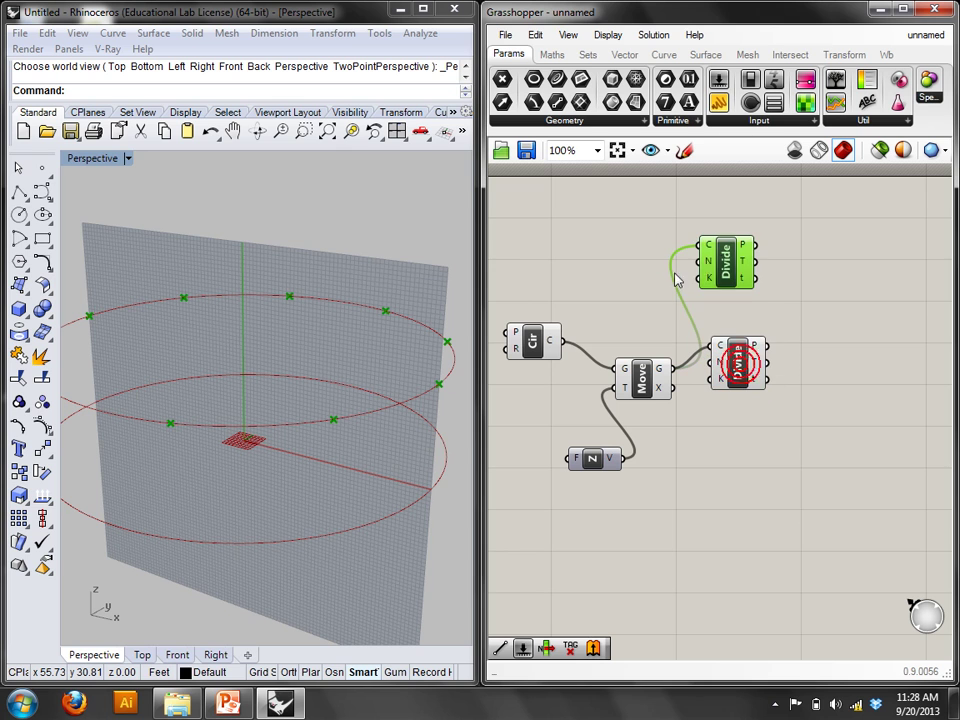
pyautogui.moveTo(563, 341); pyautogui.dragTo(700, 245)
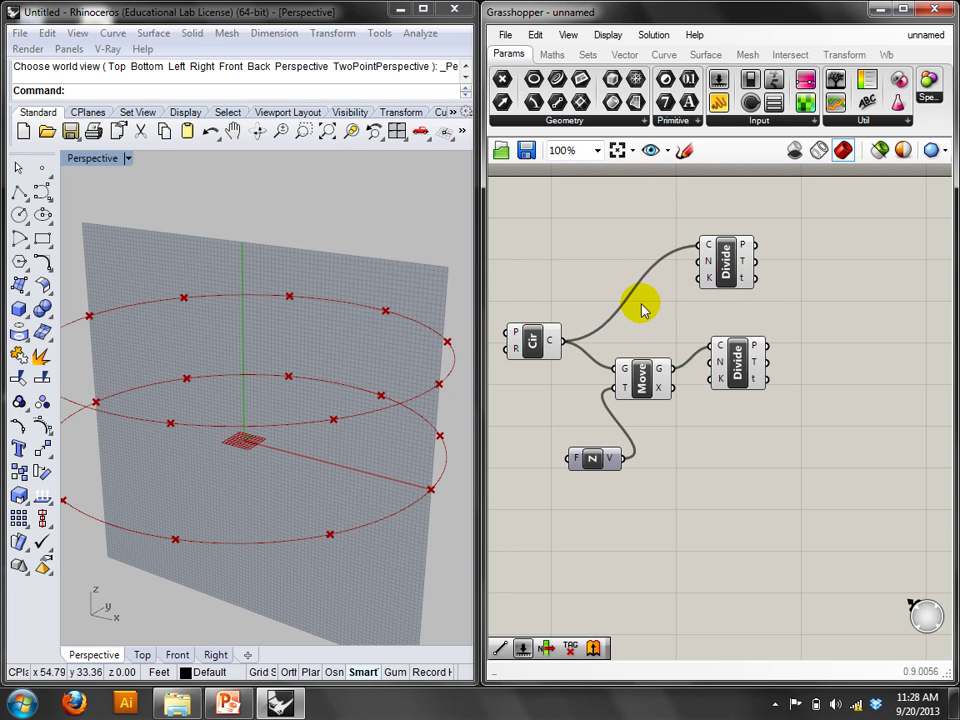
# Add an integer Number Slider between the Circle and Divide components with an upper limit of 50.
pyautogui.doubleClick(650, 320)
pyautogui.write('num')
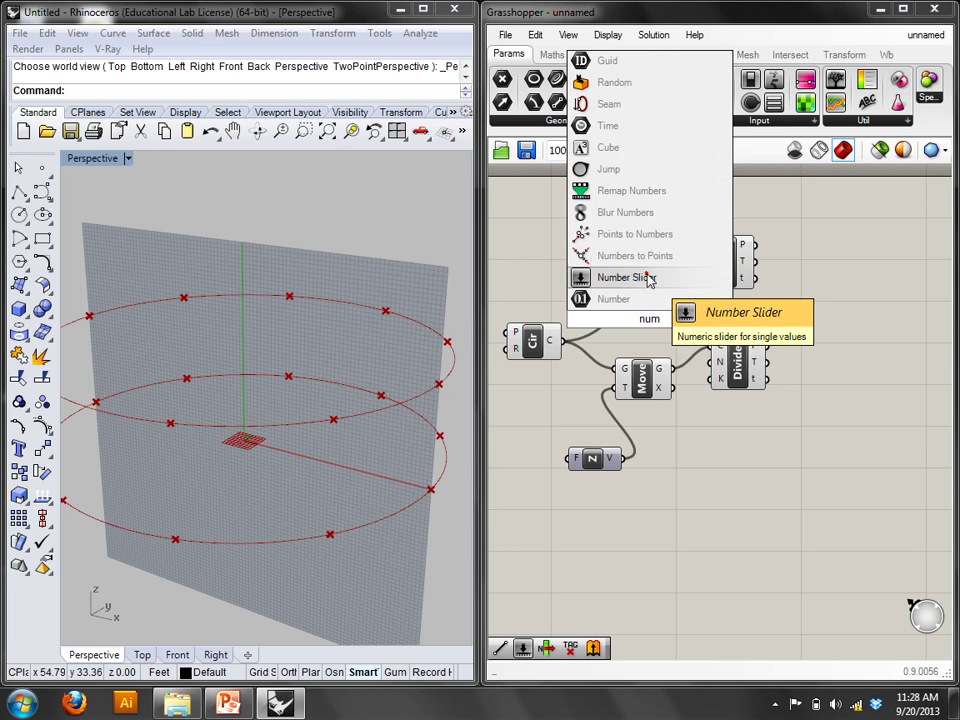
pyautogui.click(625, 277)
pyautogui.rightClick(666, 322)
pyautogui.click(708, 407)
pyautogui.click(724, 369)
pyautogui.doubleClick(781, 461)
pyautogui.write('50')
pyautogui.click(786, 457)
pyautogui.click(735, 570)
# Connect the slider to the N input of both Divide components, set it to 50, and space the Divide components farther from it.
pyautogui.moveTo(717, 319); pyautogui.dragTo(697, 262)
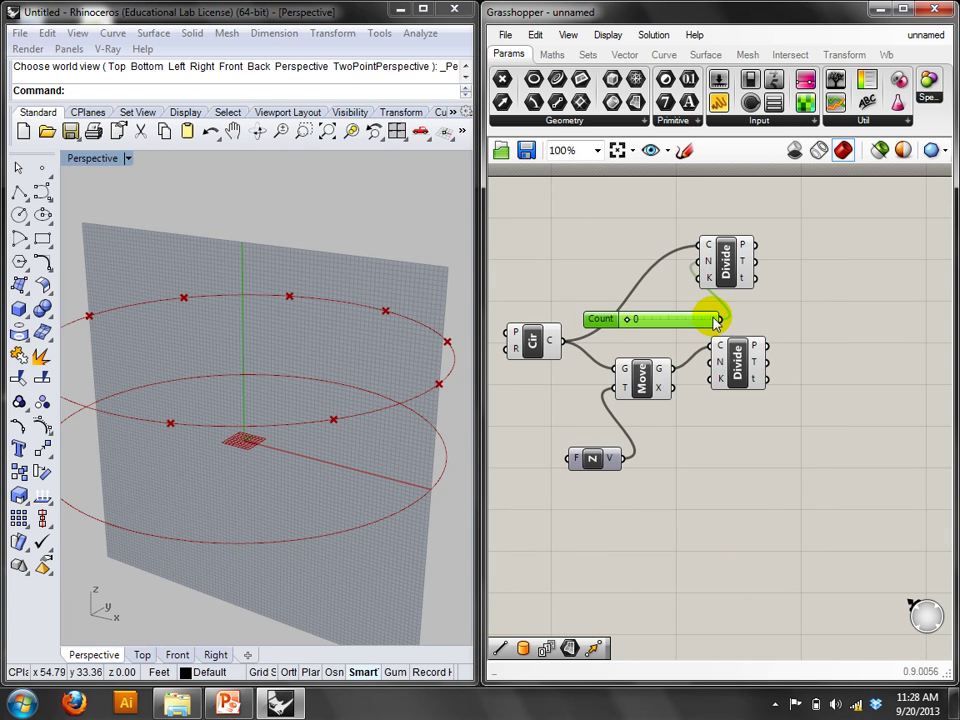
pyautogui.moveTo(628, 320); pyautogui.dragTo(722, 320)
pyautogui.moveTo(735, 272); pyautogui.dragTo(806, 274)
pyautogui.moveTo(760, 345); pyautogui.dragTo(825, 336)
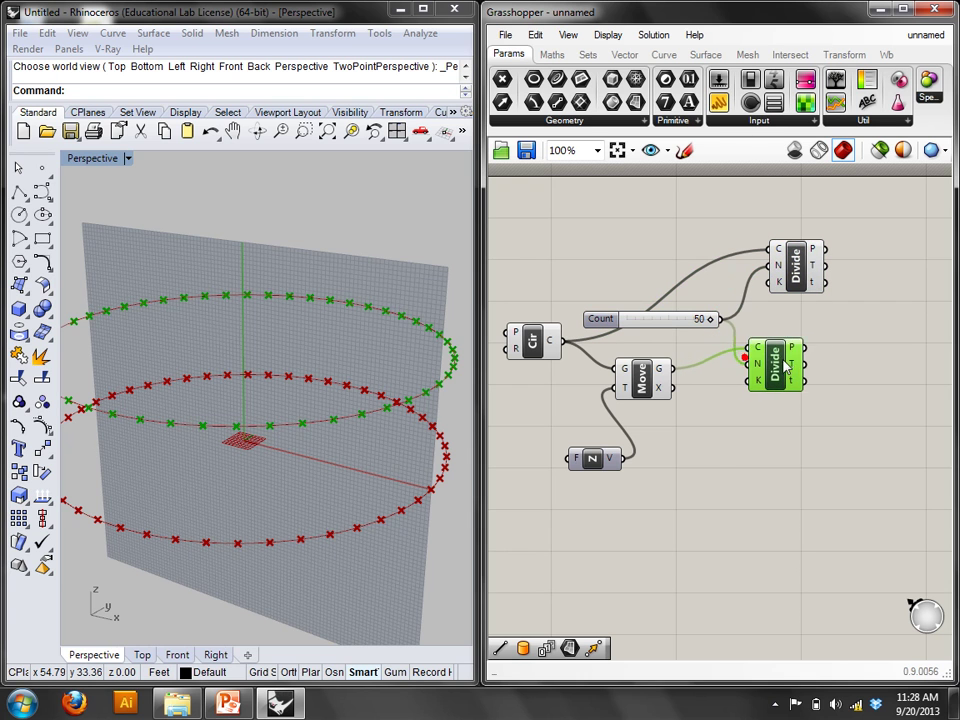
pyautogui.click(815, 482)
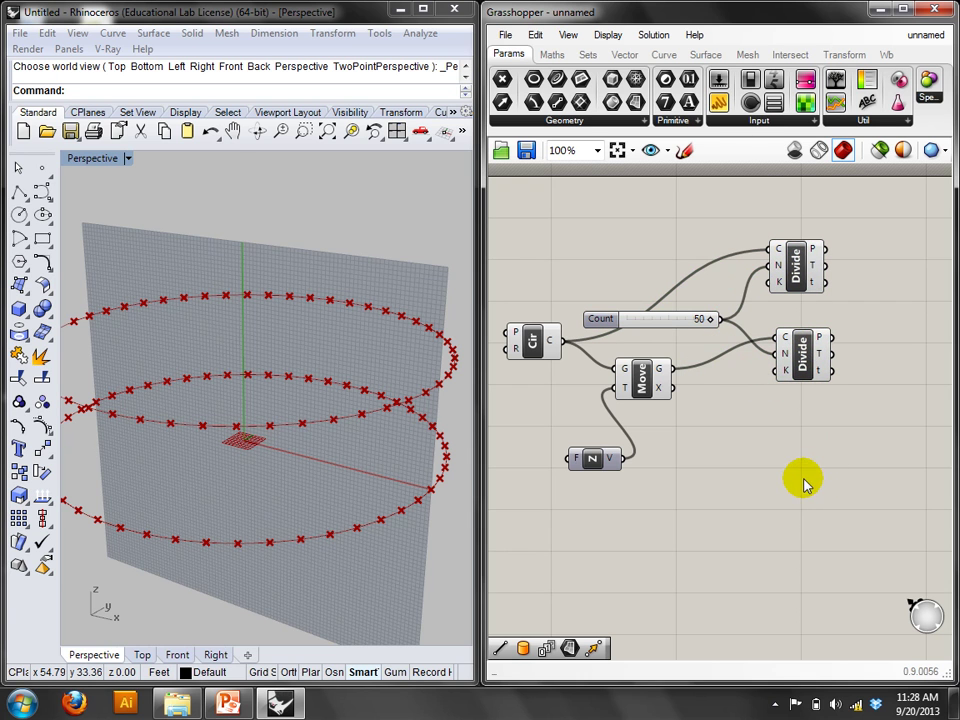
# Add a Line component with A and B inputs to the right of the two Divide components.
pyautogui.moveTo(801, 402); pyautogui.dragTo(753, 395, button='right')
pyautogui.doubleClick(893, 398)
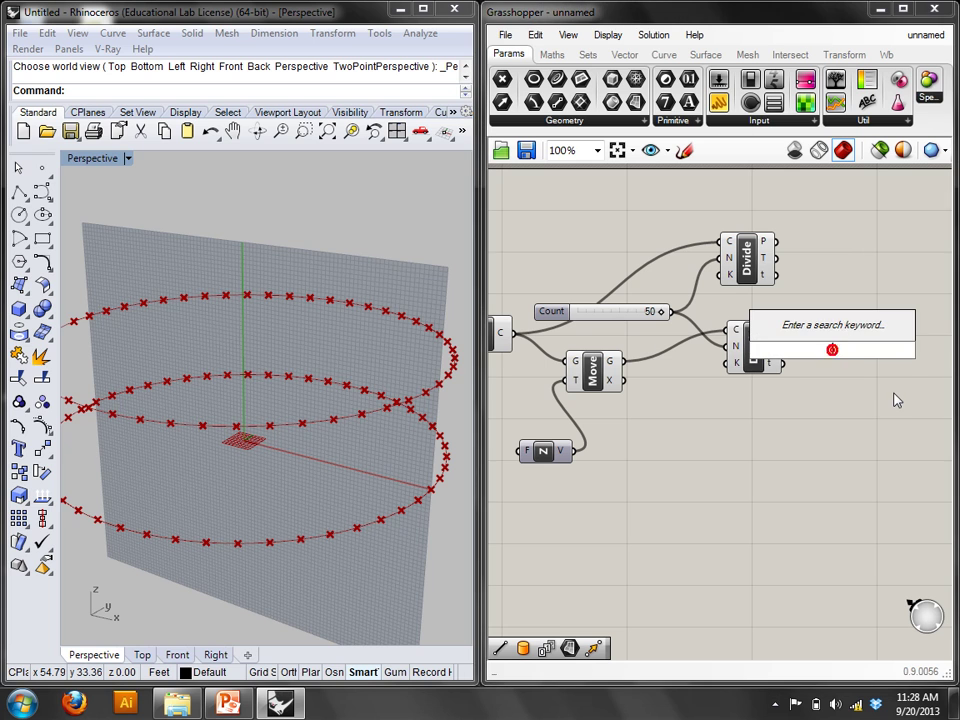
pyautogui.write('lis')
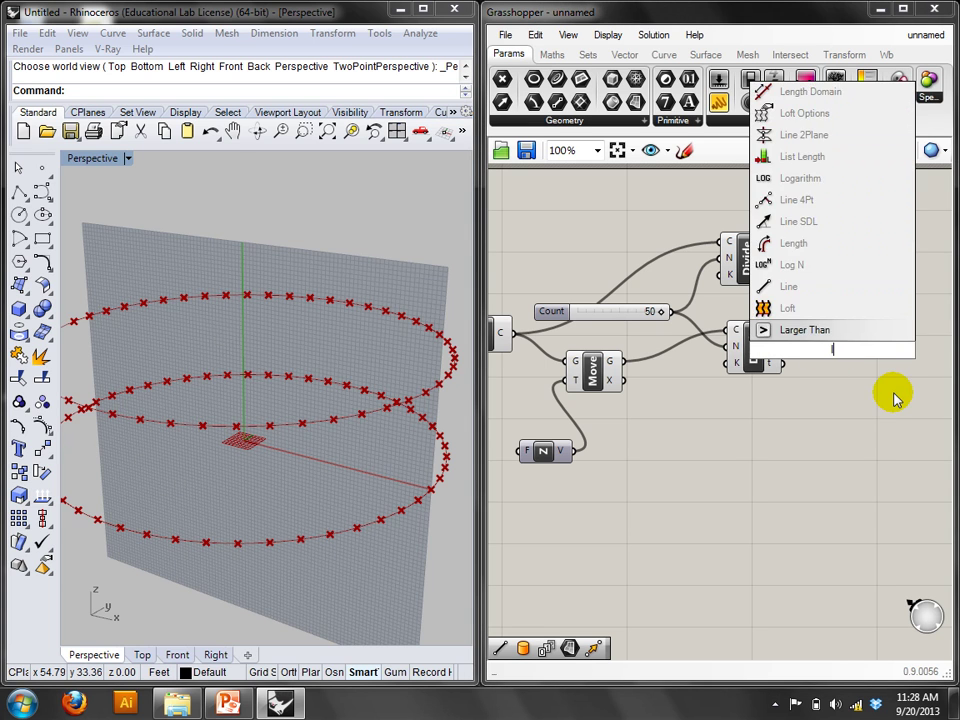
pyautogui.press('BackSpace')
pyautogui.press('BackSpace')
pyautogui.press('BackSpace')
pyautogui.write('line')
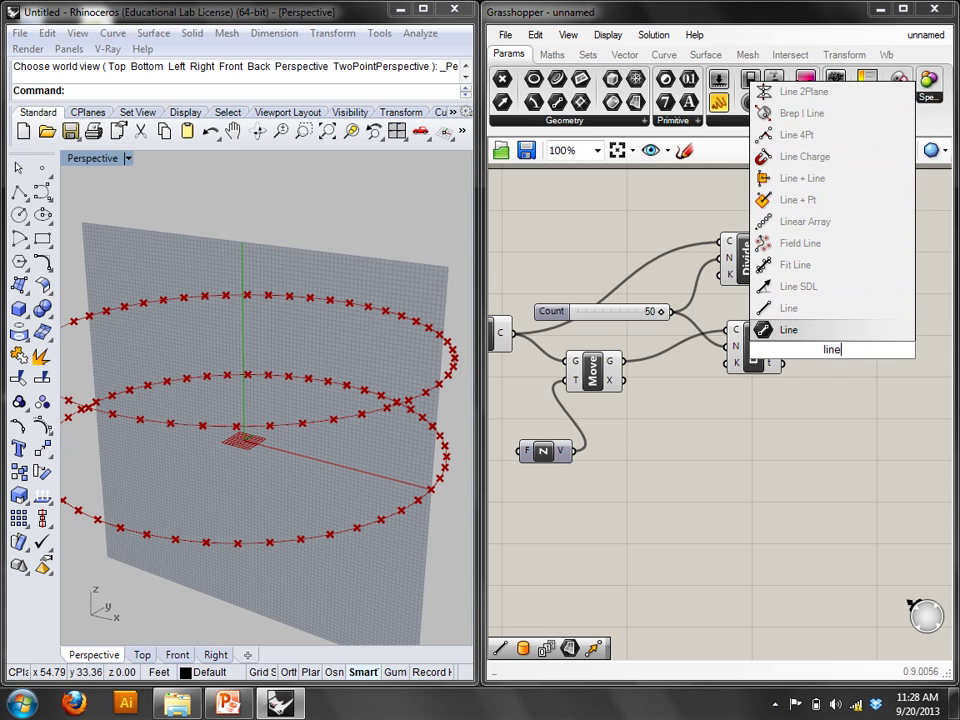
pyautogui.press('Return')
pyautogui.moveTo(930, 380); pyautogui.dragTo(857, 366, button='right')
pyautogui.moveTo(750, 339); pyautogui.dragTo(830, 364)
pyautogui.click(797, 444)
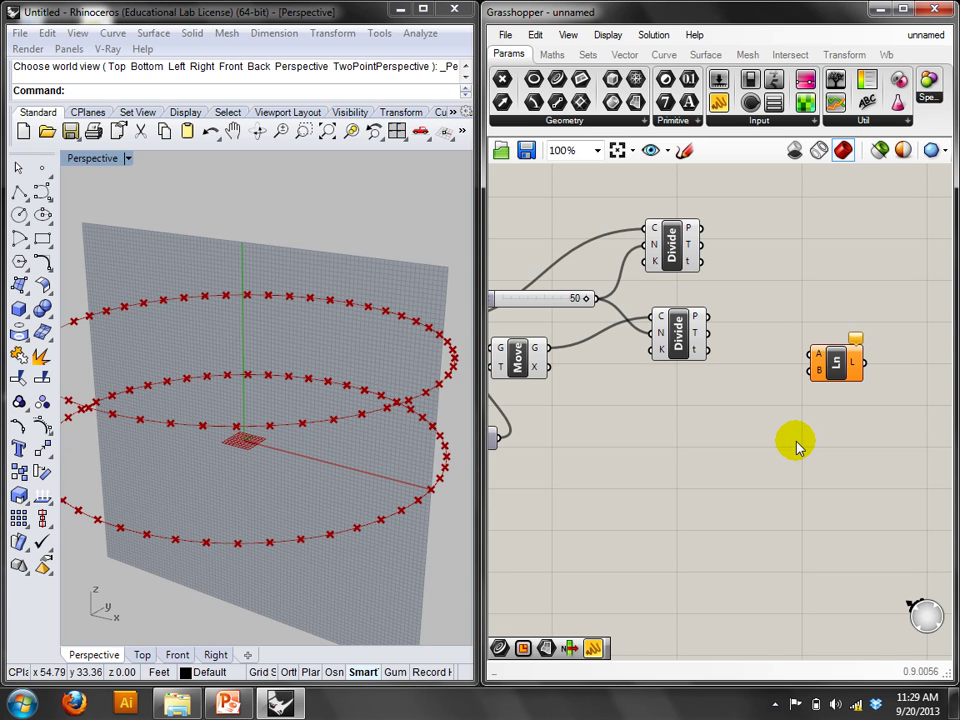
# Add a Shift List component beside the original circle's Divide component.
pyautogui.doubleClick(739, 204)
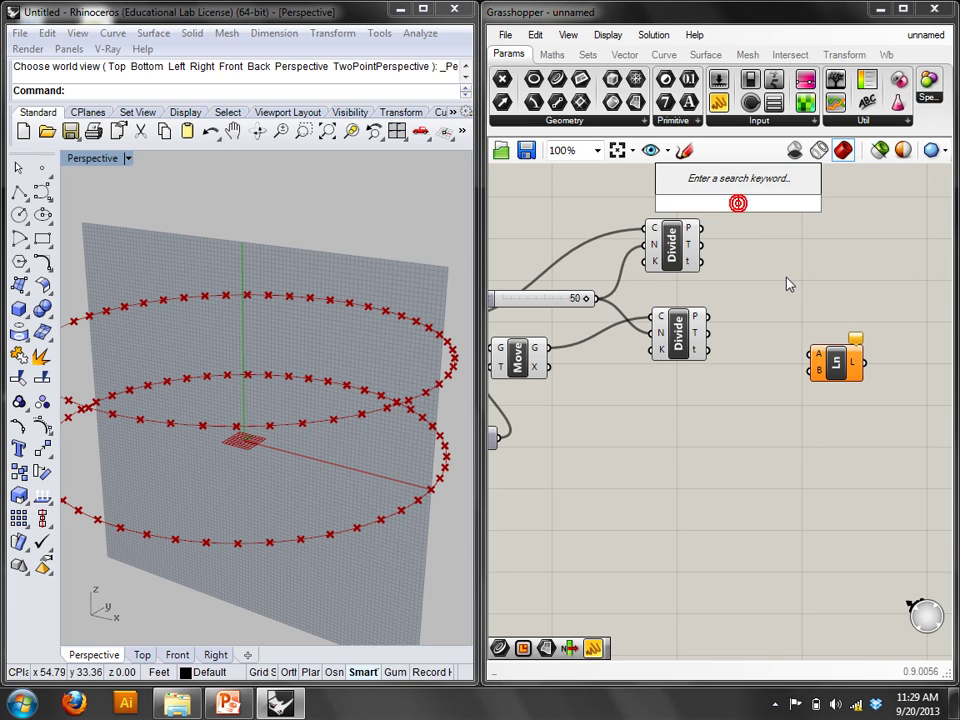
pyautogui.write('shift')
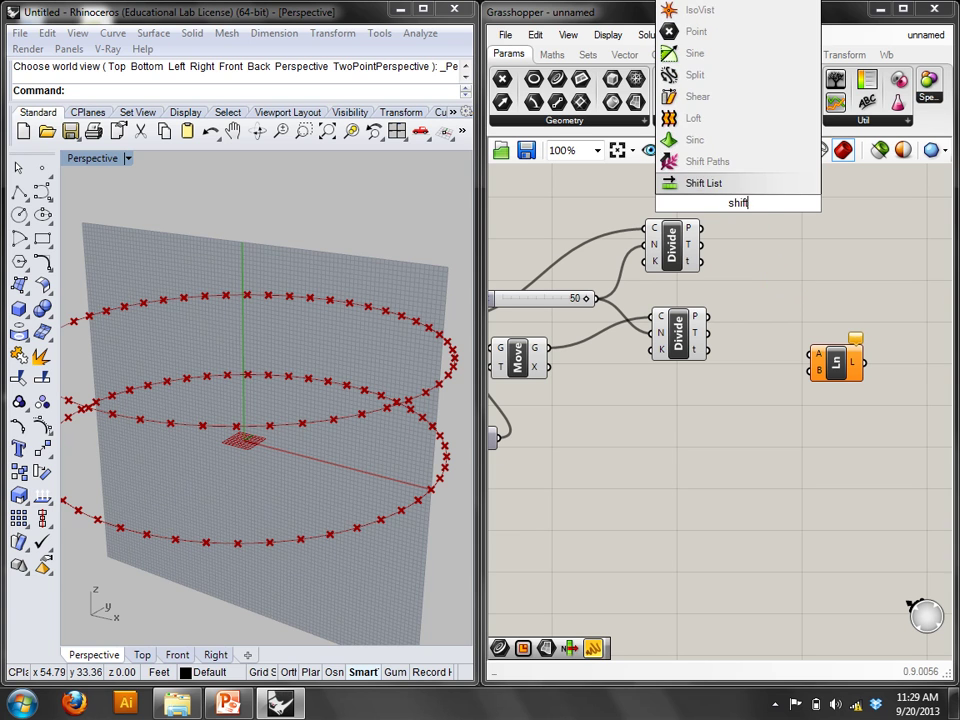
pyautogui.press('Return')
pyautogui.moveTo(745, 220); pyautogui.dragTo(791, 240)
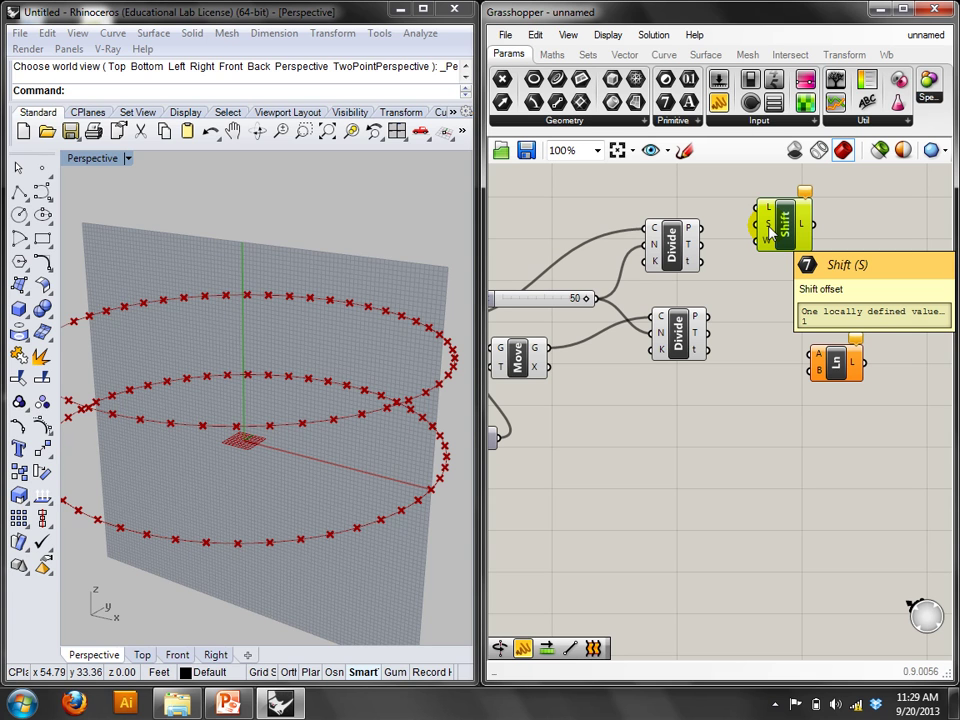
# Connect the original circle's division points through Shift List to Line input A, and the moved circle's division points to input B.
pyautogui.click(693, 232)
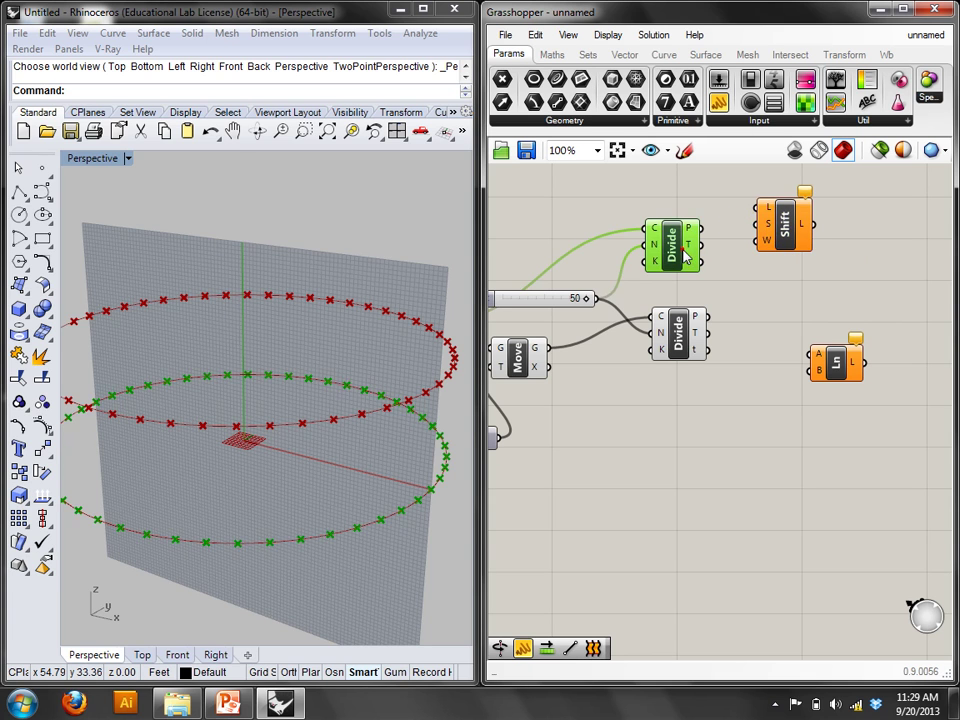
pyautogui.moveTo(705, 230); pyautogui.dragTo(766, 207)
pyautogui.moveTo(836, 362); pyautogui.dragTo(816, 220)
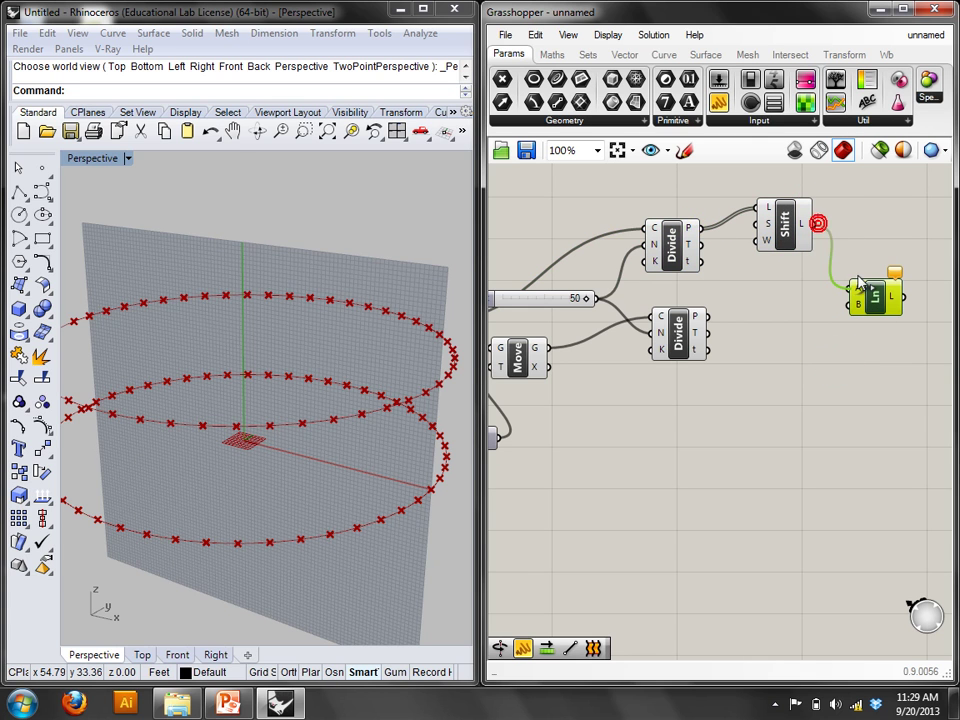
pyautogui.moveTo(707, 316); pyautogui.dragTo(857, 303)
pyautogui.moveTo(380, 458); pyautogui.dragTo(240, 452, button='right')
# Add a Number parameter in the empty canvas area below the Divide components.
pyautogui.moveTo(653, 485); pyautogui.dragTo(681, 485, button='right')
pyautogui.doubleClick(683, 485)
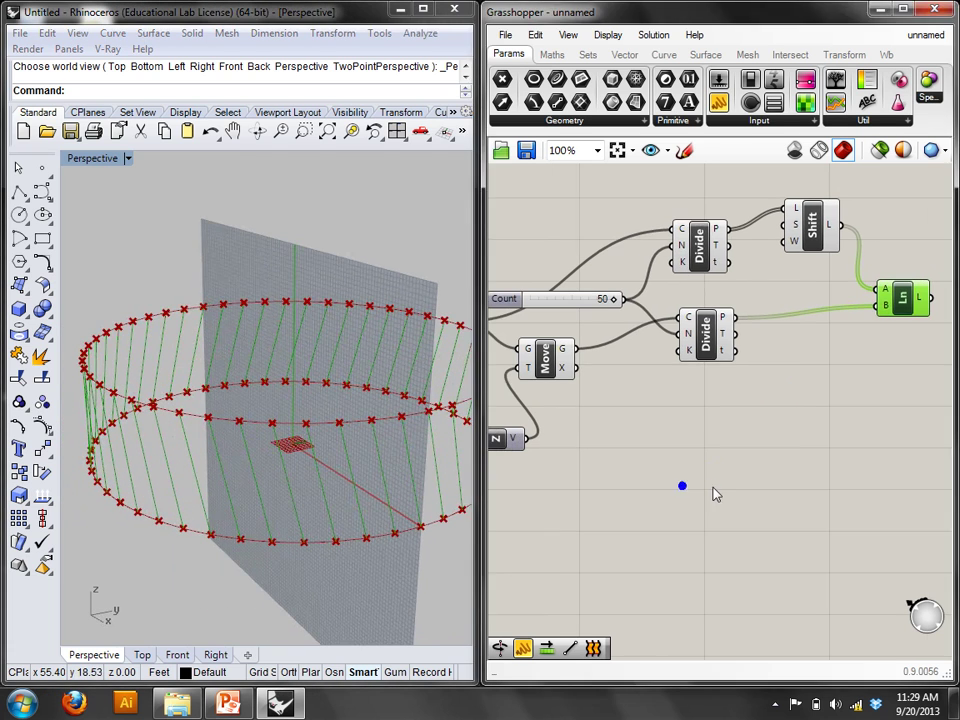
pyautogui.write('num')
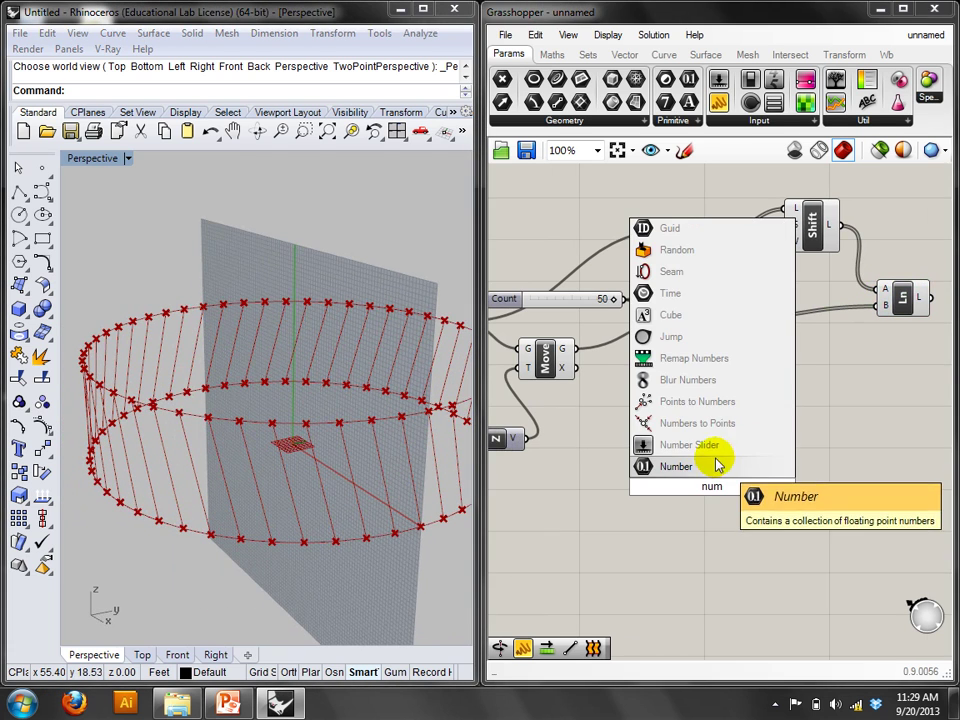
pyautogui.click(668, 466)
pyautogui.click(718, 487)
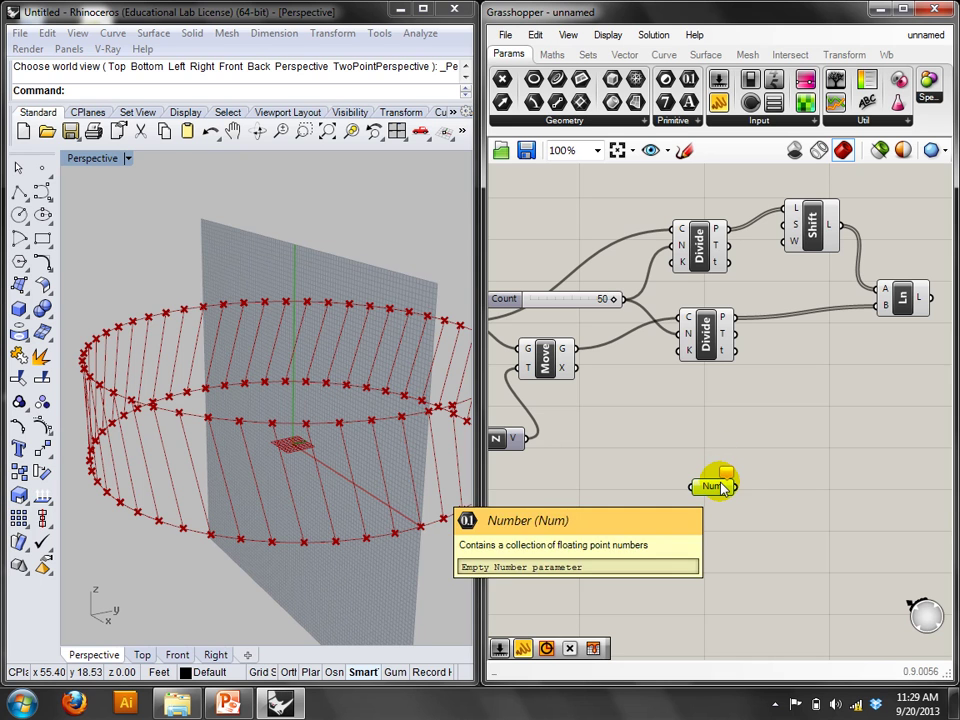
# Delete the empty Number parameter and place a Number Slider in its spot.
pyautogui.press('Delete')
pyautogui.doubleClick(722, 488)
pyautogui.write('num')
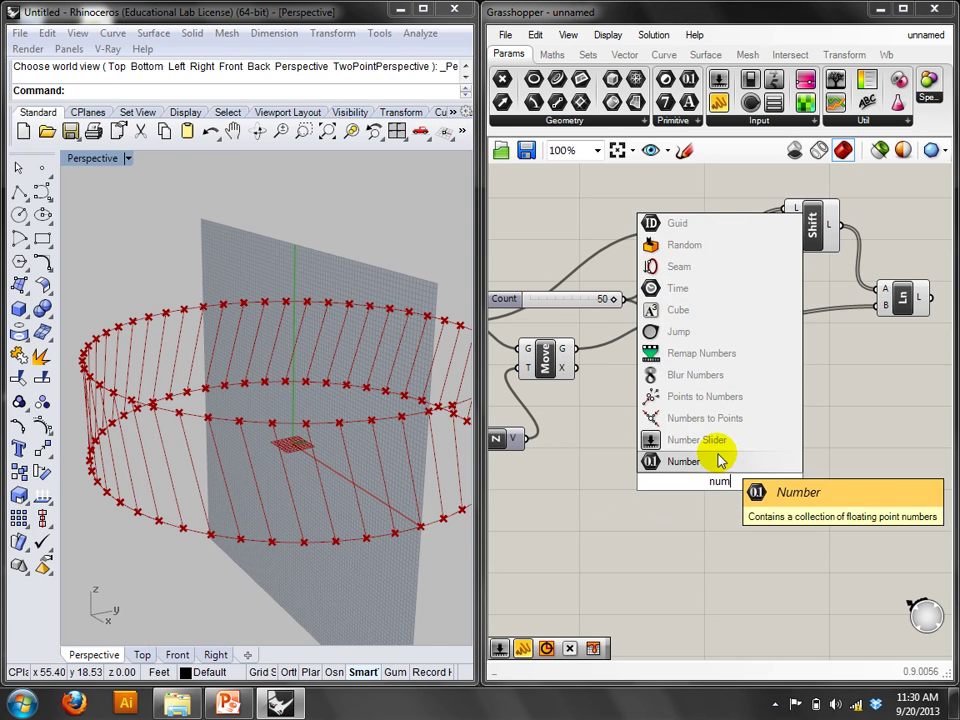
pyautogui.click(672, 439)
# Set the new slider to integers with a maximum of 15, and wire it into the S input of the Shift component.
pyautogui.rightClick(740, 483)
pyautogui.click(790, 564)
pyautogui.click(823, 463)
pyautogui.click(846, 556)
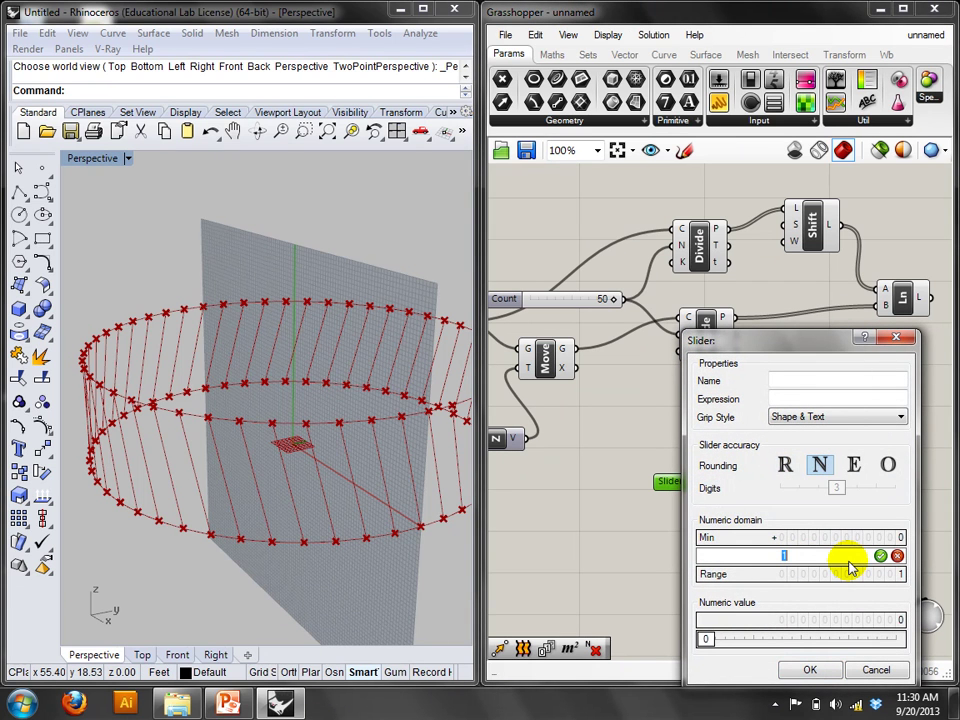
pyautogui.write('15')
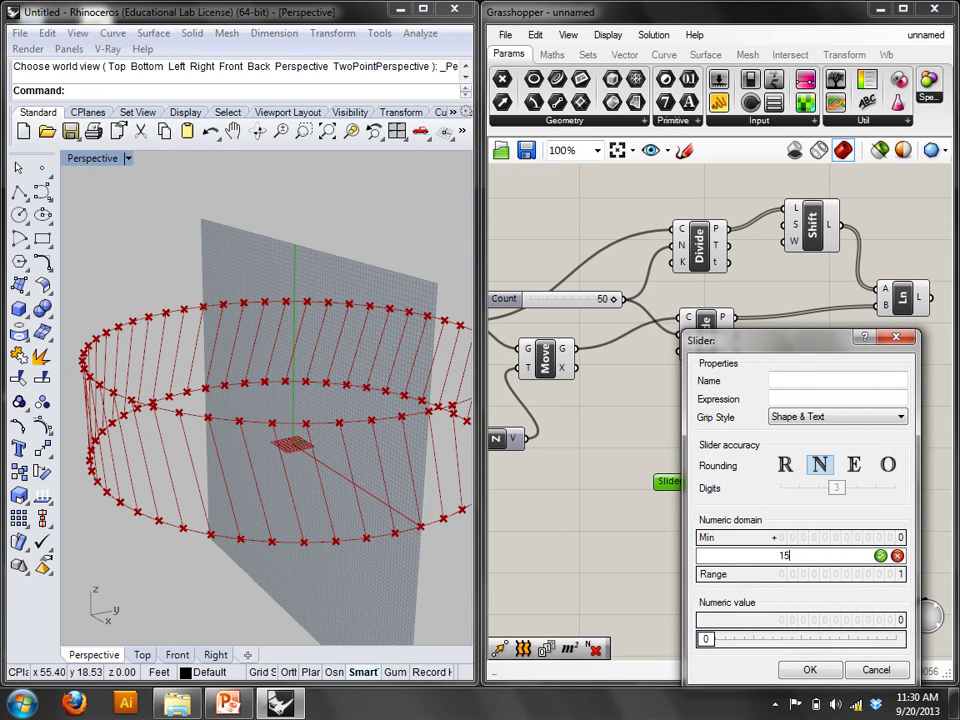
pyautogui.click(880, 555)
pyautogui.click(828, 672)
pyautogui.moveTo(790, 482); pyautogui.dragTo(790, 222)
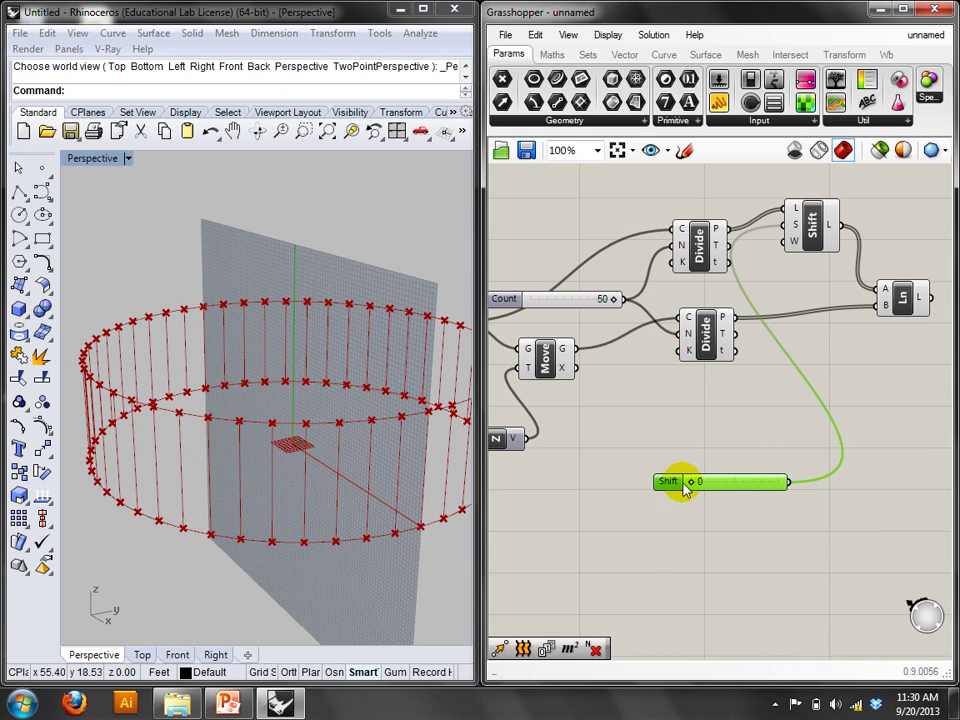
# Test the twist of the connecting lines with shift values of 3 and 10, and leave the Shift slider at 1.
pyautogui.moveTo(690, 484); pyautogui.dragTo(710, 488)
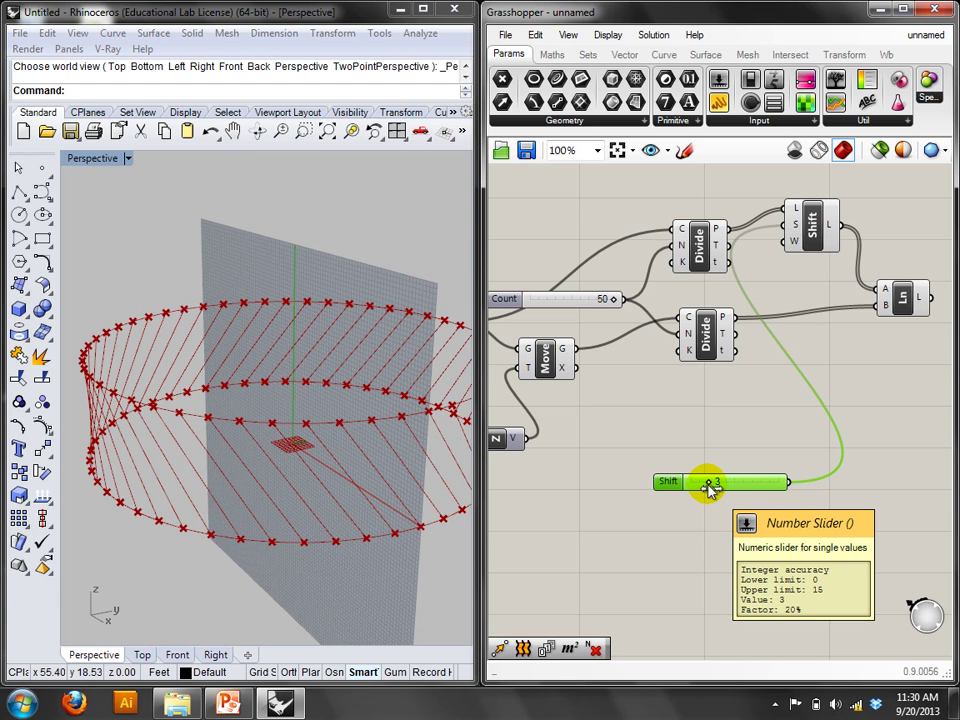
pyautogui.moveTo(340, 400); pyautogui.dragTo(403, 399, button='right')
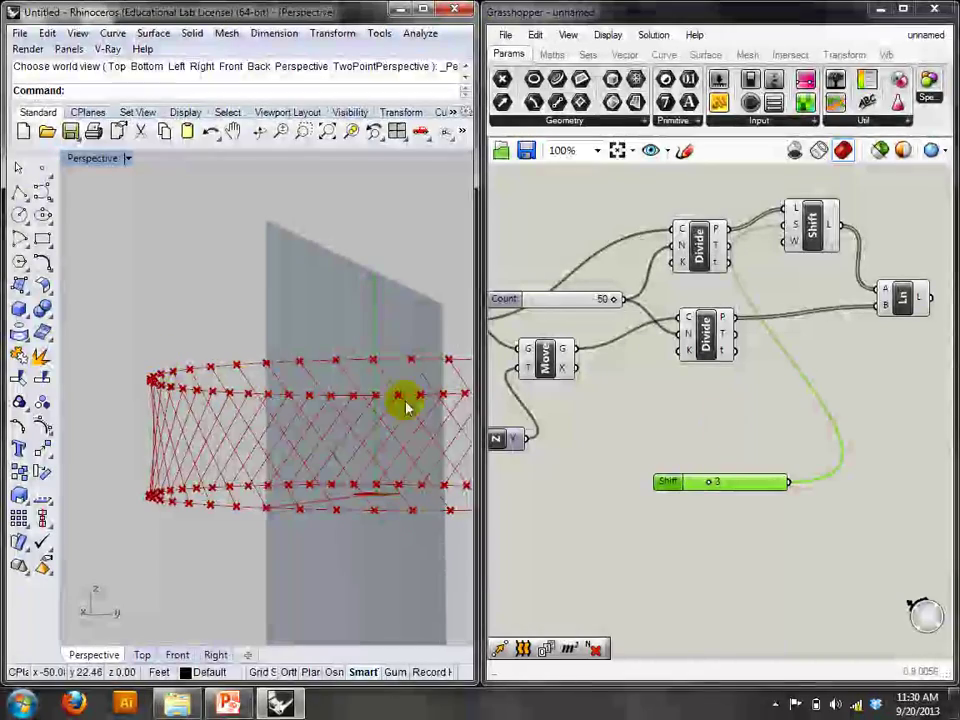
pyautogui.moveTo(710, 485); pyautogui.dragTo(749, 490)
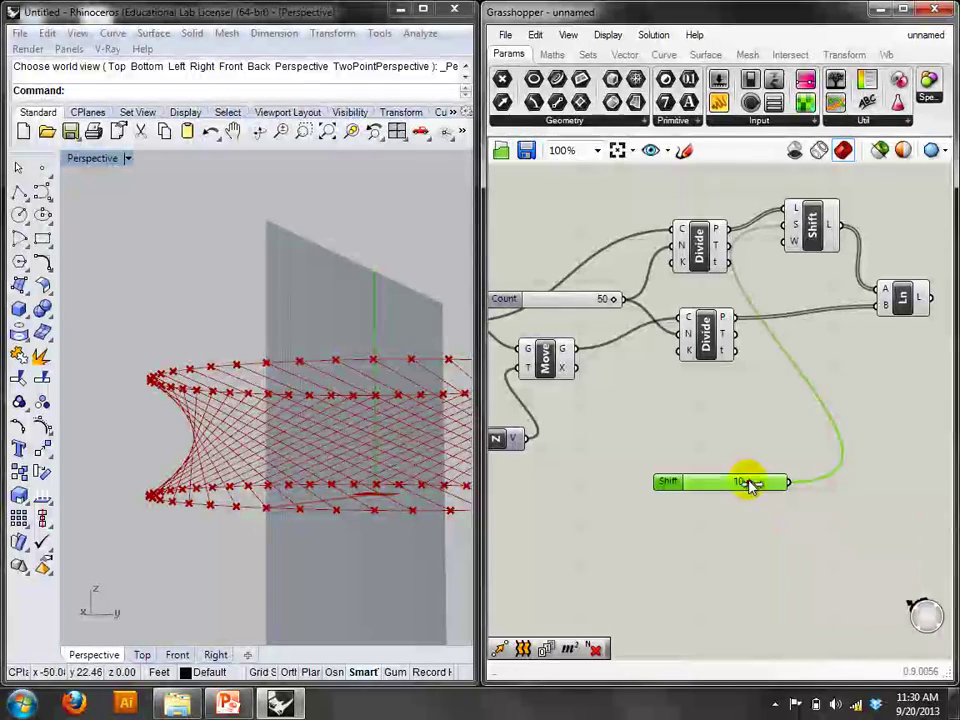
pyautogui.click(749, 484)
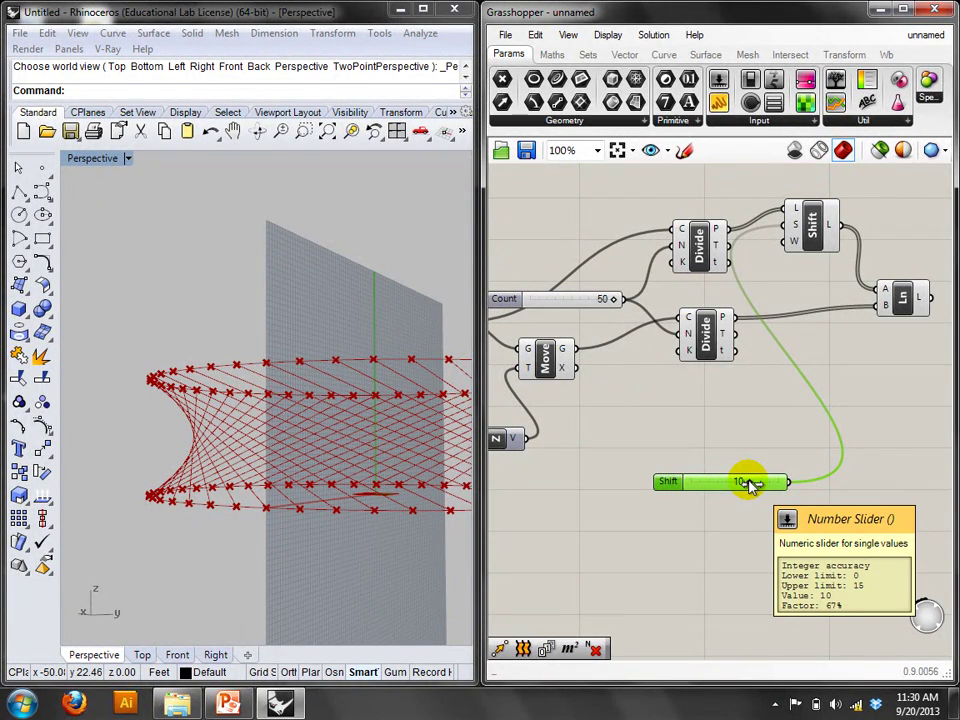
pyautogui.moveTo(746, 480); pyautogui.dragTo(692, 499)
pyautogui.moveTo(380, 510); pyautogui.dragTo(276, 464, button='right')
pyautogui.click(613, 402)
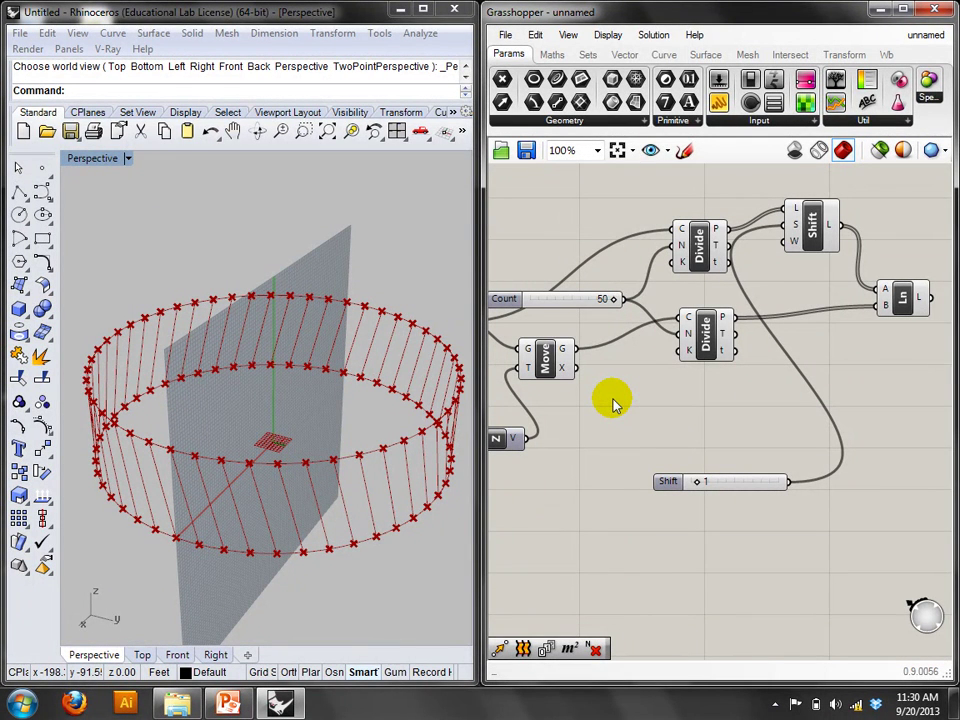
# Turn off the preview of all components in the Grasshopper definition.
pyautogui.scroll(-5, 614, 403)
pyautogui.moveTo(812, 498); pyautogui.dragTo(550, 236)
pyautogui.rightClick(548, 236)
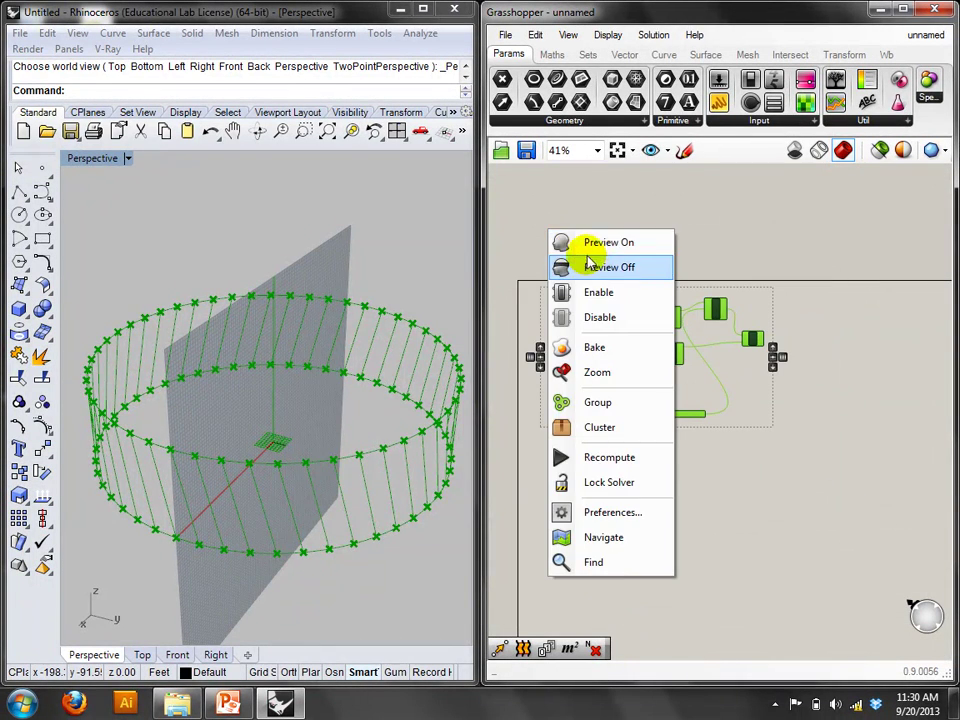
pyautogui.click(591, 263)
pyautogui.moveTo(625, 483); pyautogui.dragTo(600, 424, button='right')
pyautogui.click(598, 422)
# Set the Rhino viewport to Top and back to Perspective so the construction plane lies on the ground.
pyautogui.write('ToP')
pyautogui.press('Escape')
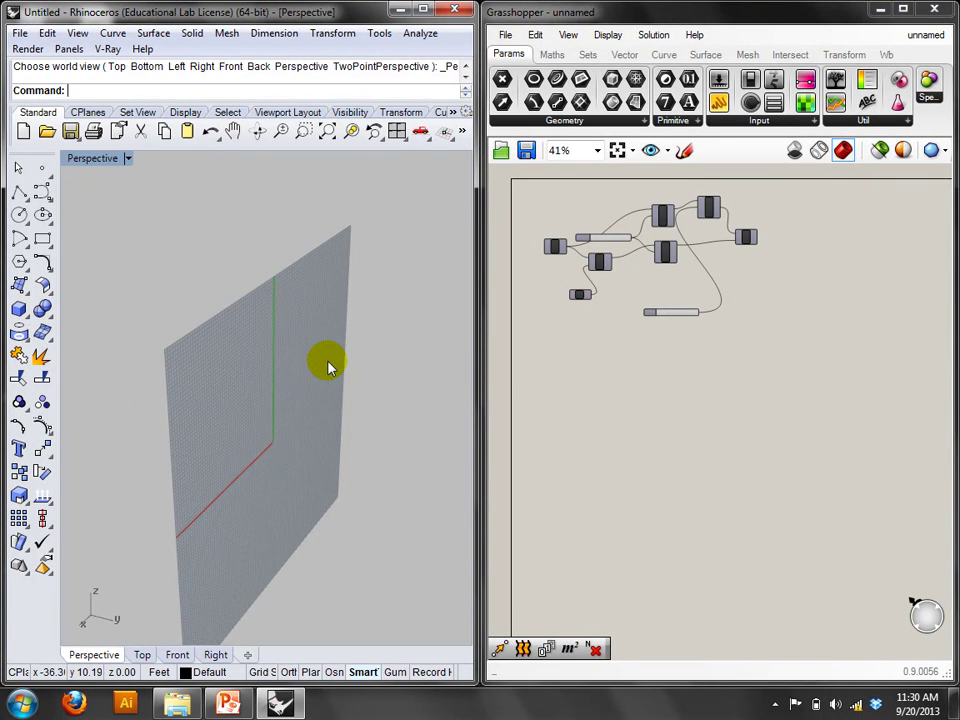
pyautogui.press('Return')
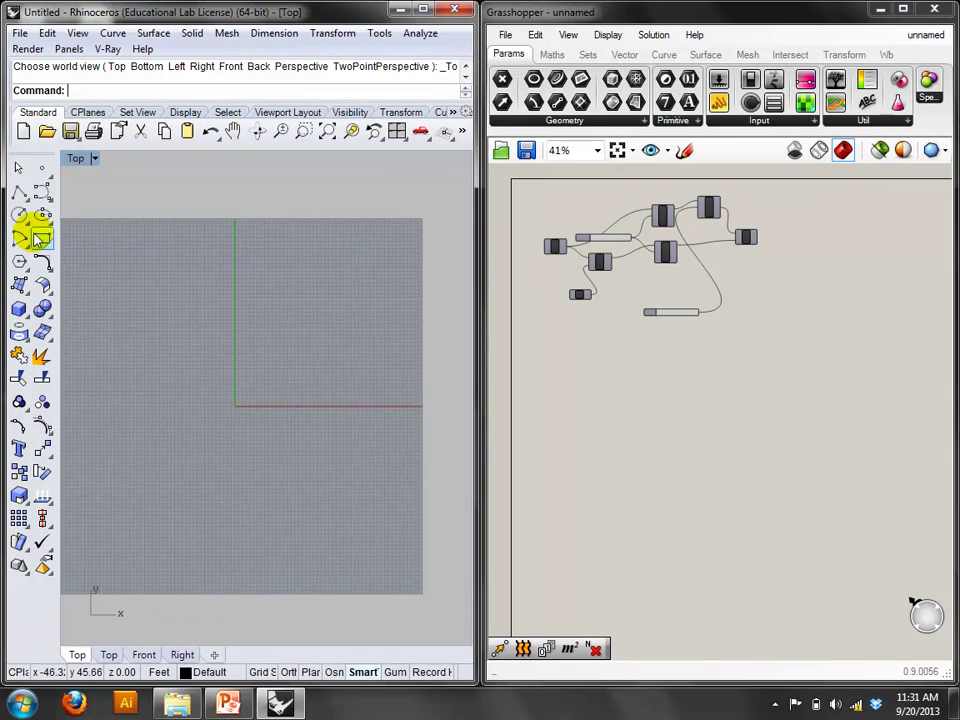
pyautogui.click(74, 160)
pyautogui.moveTo(157, 430)
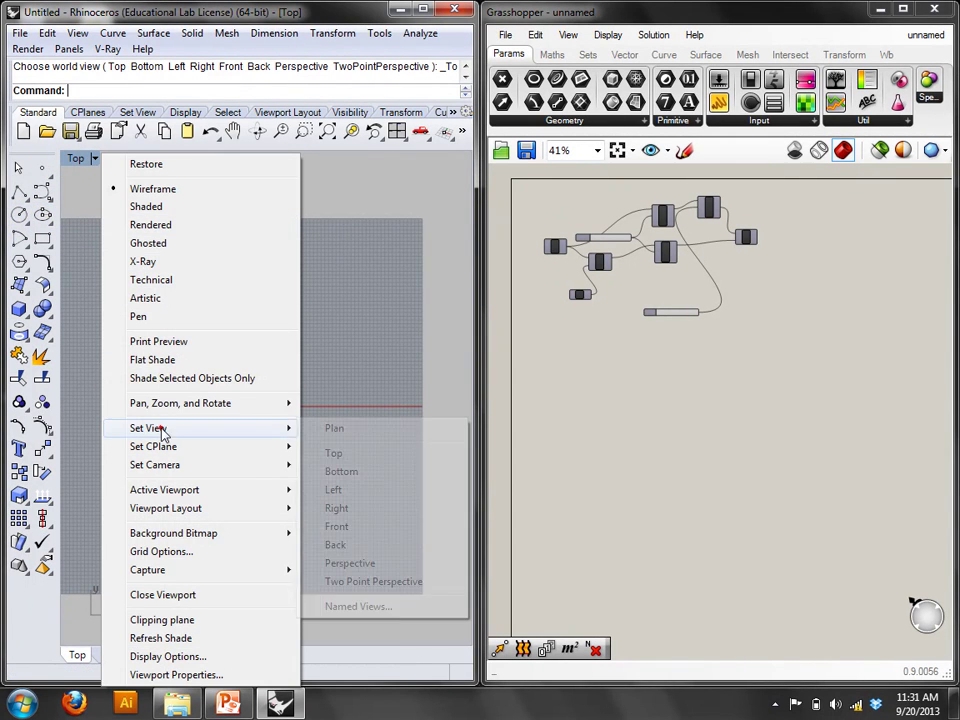
pyautogui.click(390, 565)
# Draw a corner-to-corner rectangle on the ground plane, on the negative X side of the origin.
pyautogui.click(42, 238)
pyautogui.click(199, 401)
pyautogui.click(218, 450)
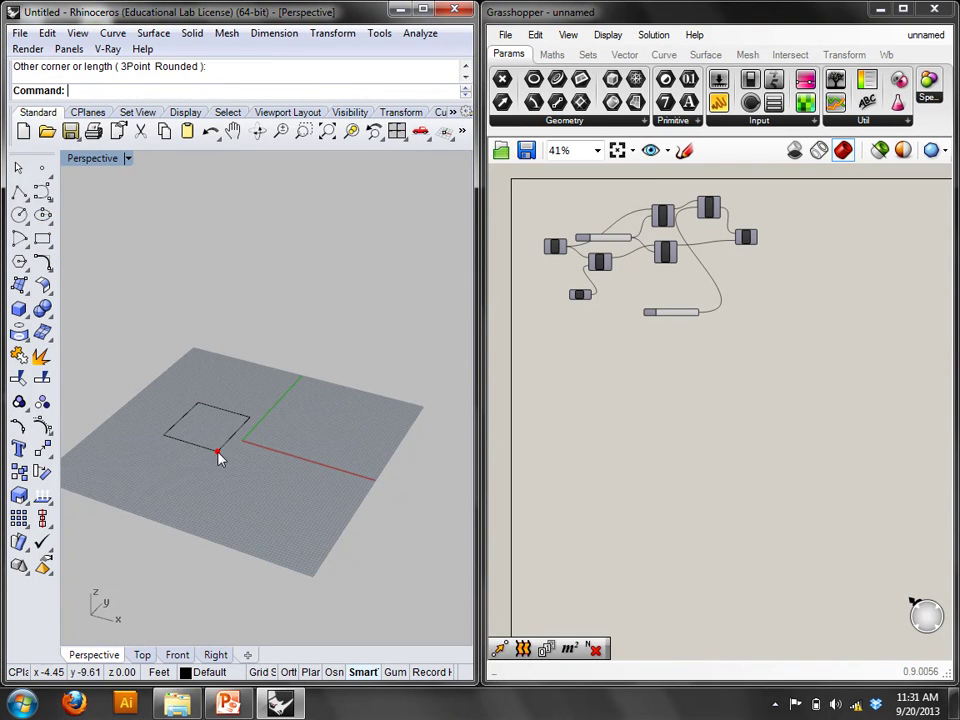
# Re-enable object snaps and draw a diagonal polyline between two opposite corners of the rectangle.
pyautogui.click(19, 191)
pyautogui.scroll(2, 120, 300)
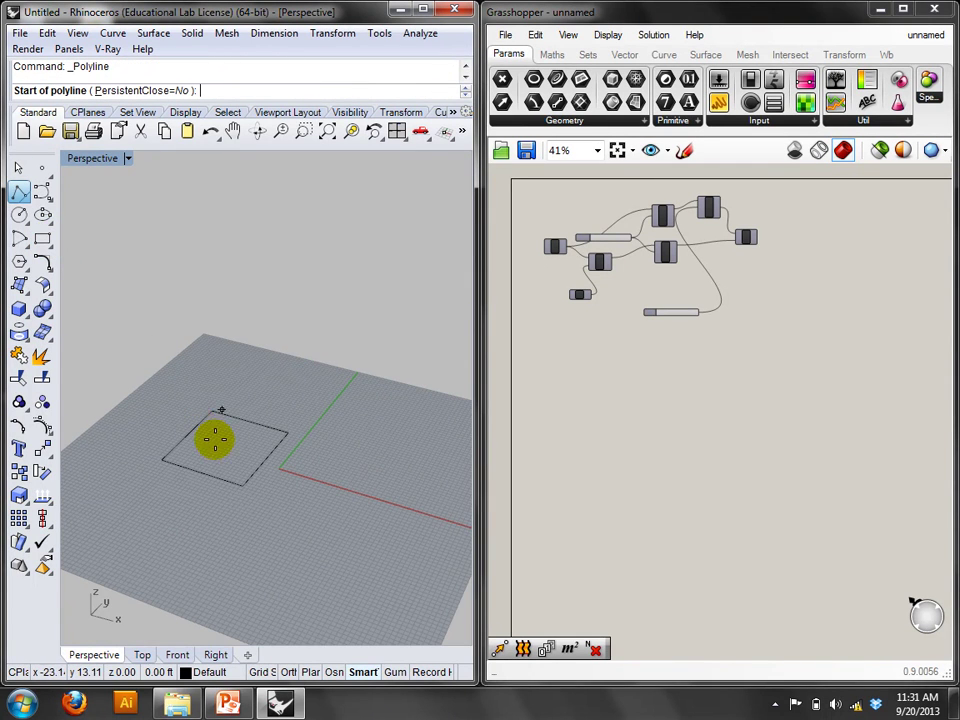
pyautogui.click(335, 672)
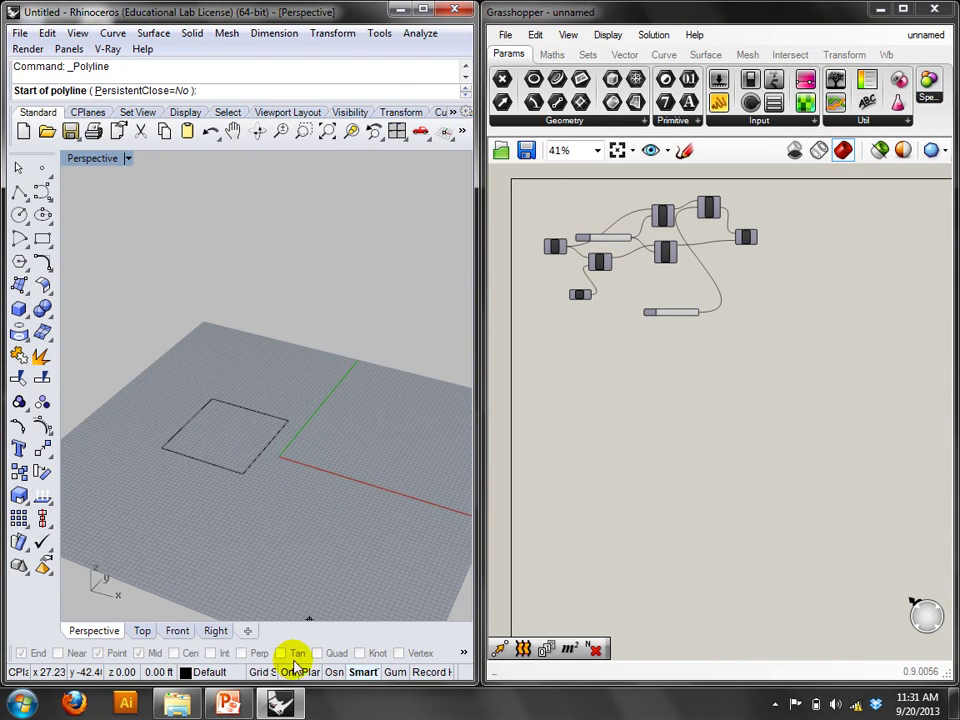
pyautogui.click(463, 652)
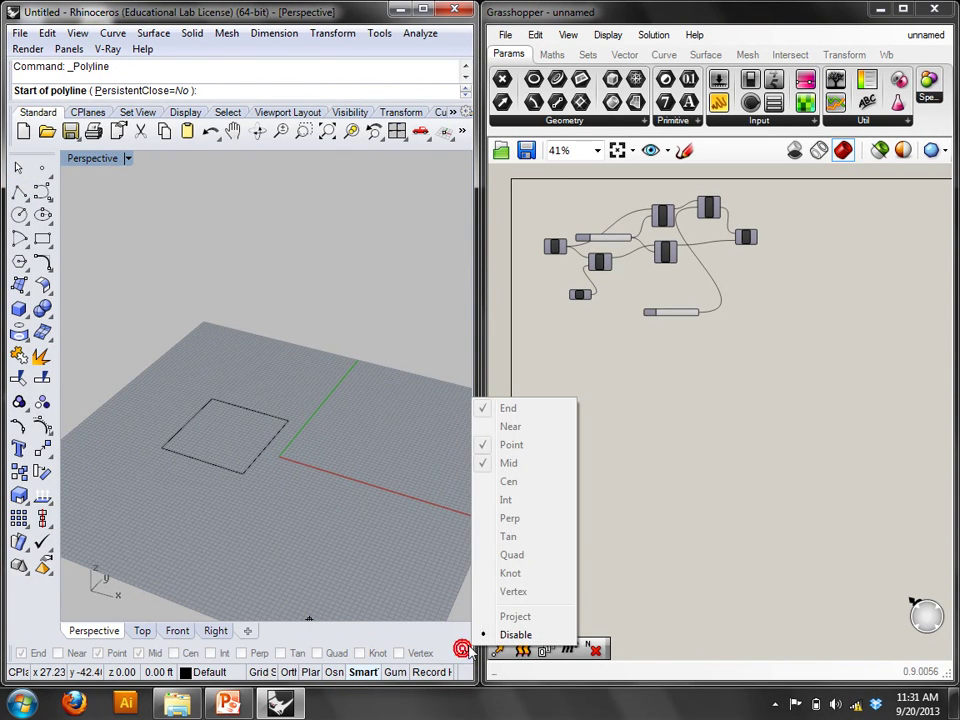
pyautogui.click(507, 634)
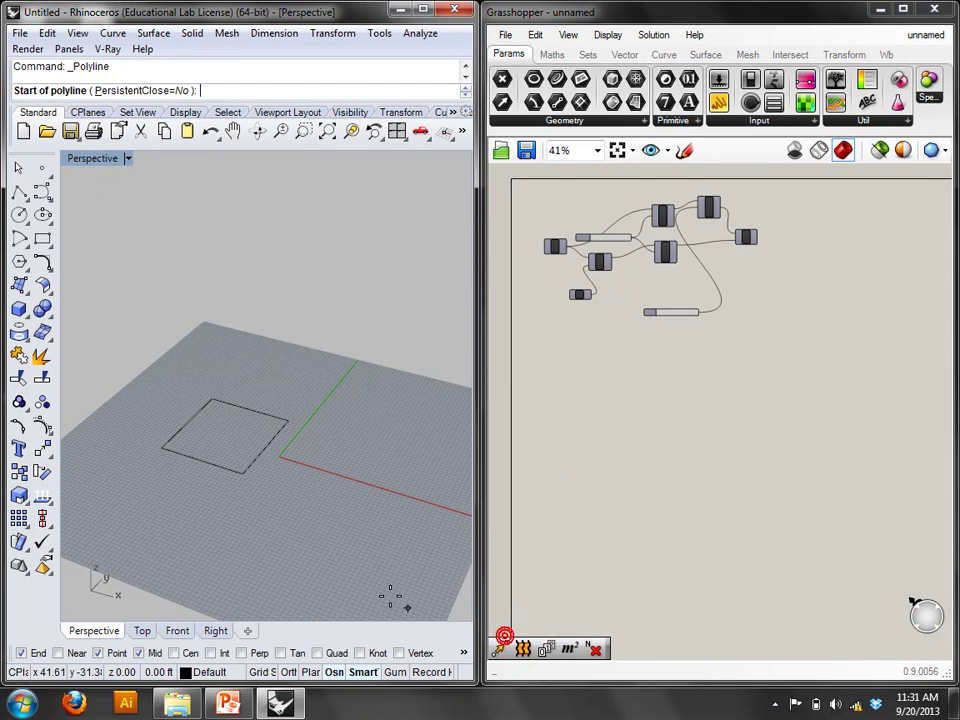
pyautogui.click(244, 472)
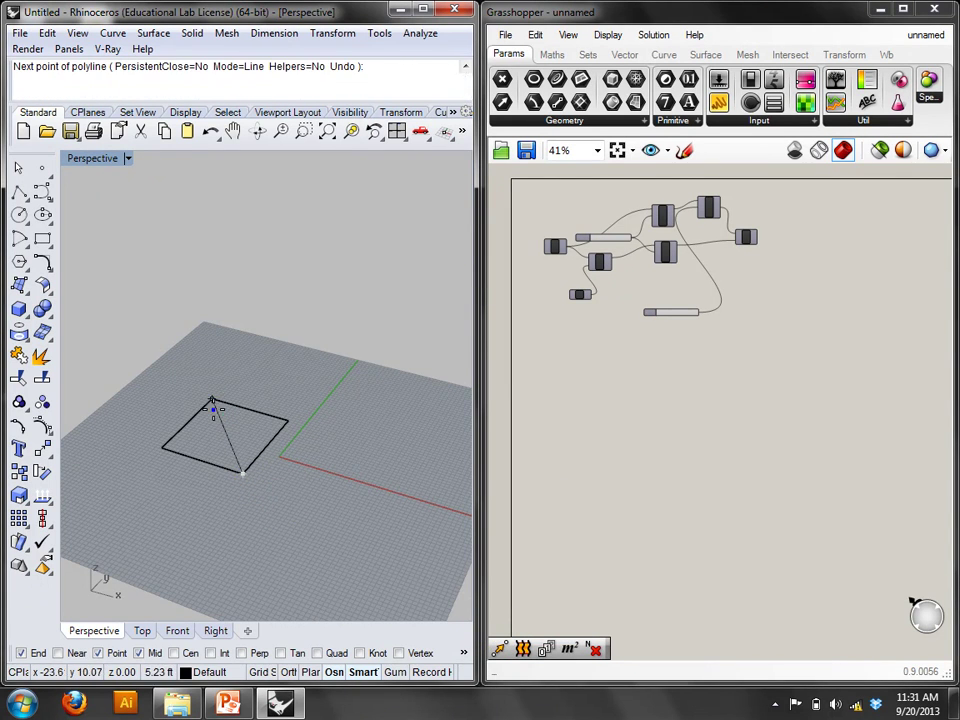
pyautogui.click(212, 401)
pyautogui.rightClick(306, 363)
# In the Front view, draw a single-segment polyline slanting upward toward positive X from near the origin.
pyautogui.write('Front')
pyautogui.press('Return')
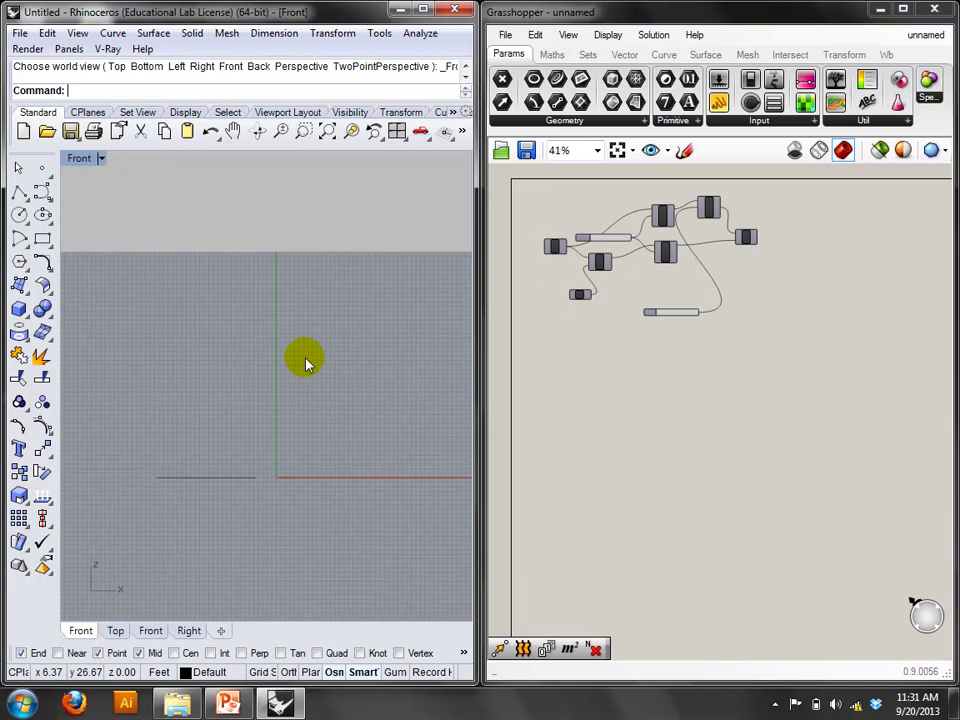
pyautogui.rightClick(306, 363)
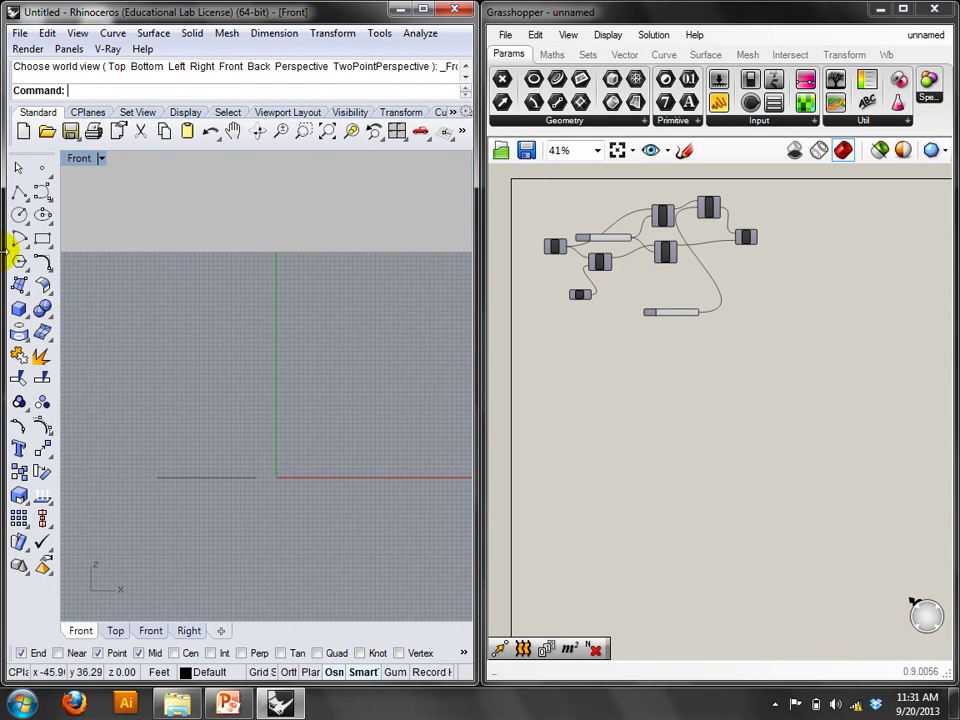
pyautogui.click(17, 194)
pyautogui.click(283, 474)
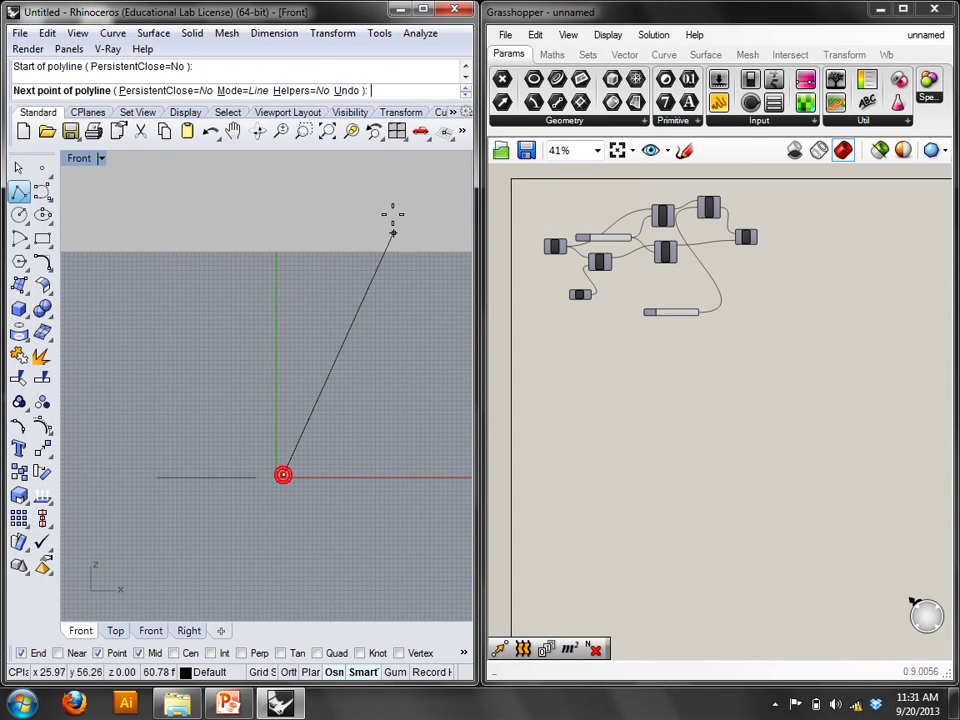
pyautogui.click(392, 208)
pyautogui.rightClick(383, 360)
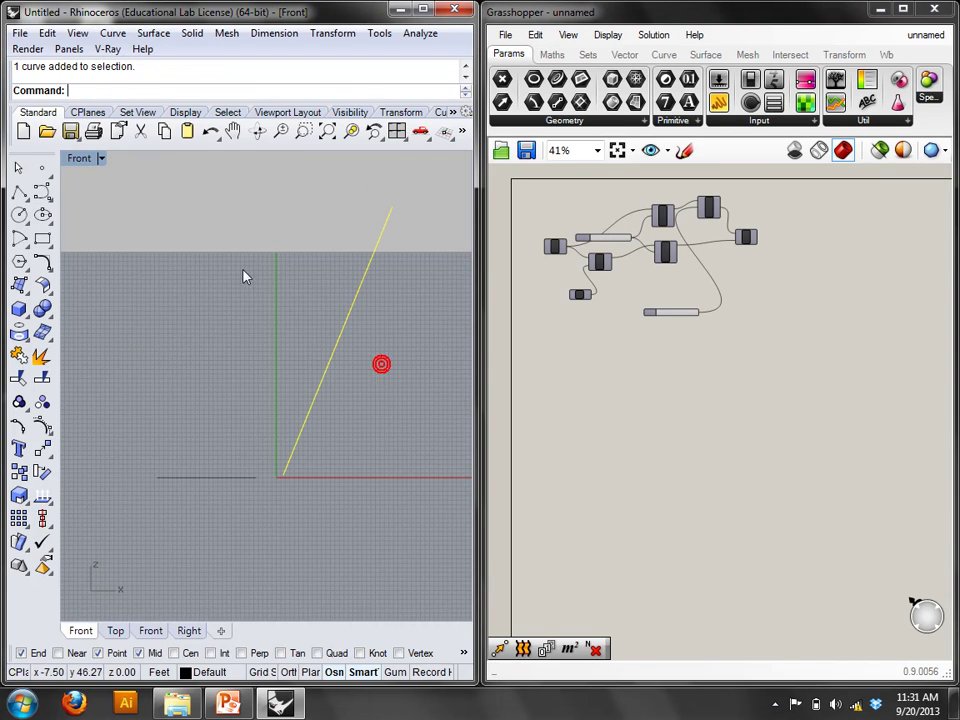
# In the Perspective view, move the slanted line by its lower end to the midpoint of the rectangle's diagonal.
pyautogui.click(77, 158)
pyautogui.click(118, 432)
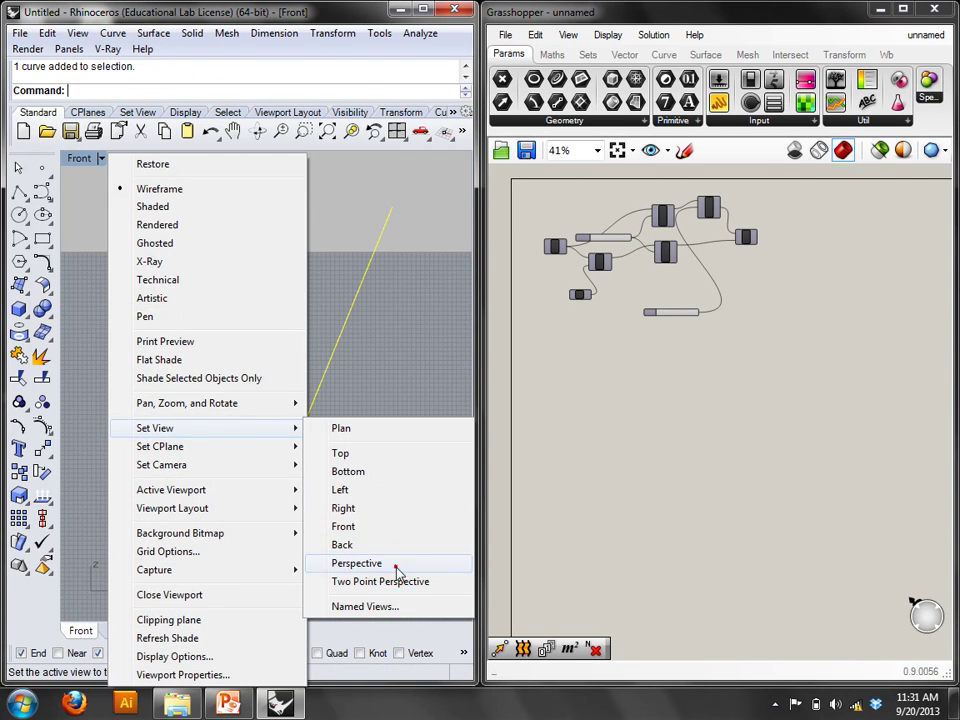
pyautogui.click(396, 568)
pyautogui.write('Move')
pyautogui.press('Return')
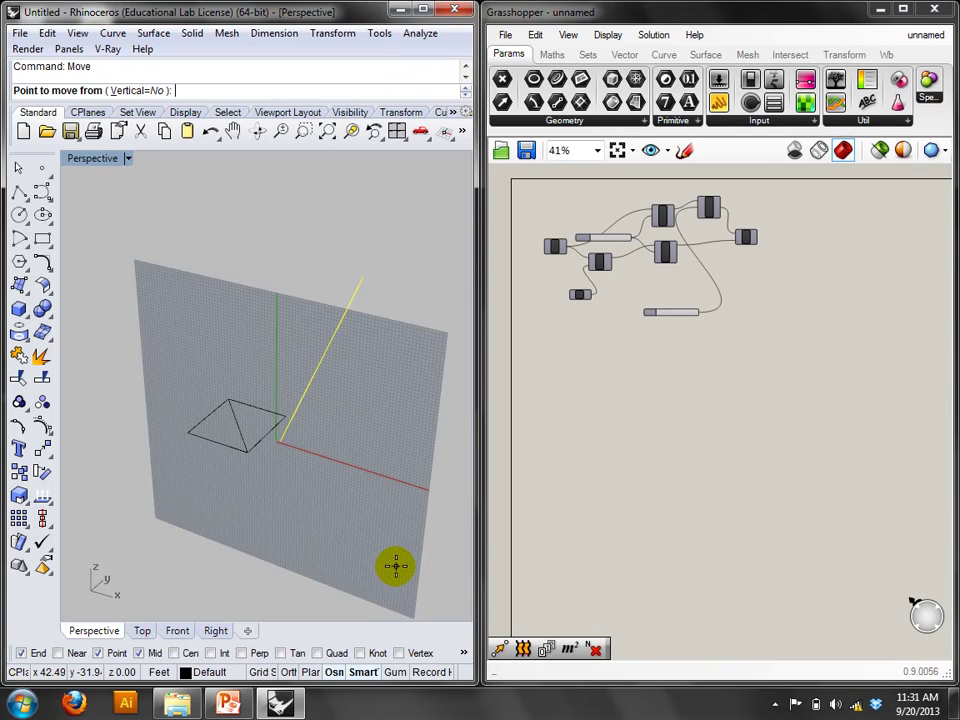
pyautogui.scroll(2, 310, 480)
pyautogui.click(271, 428)
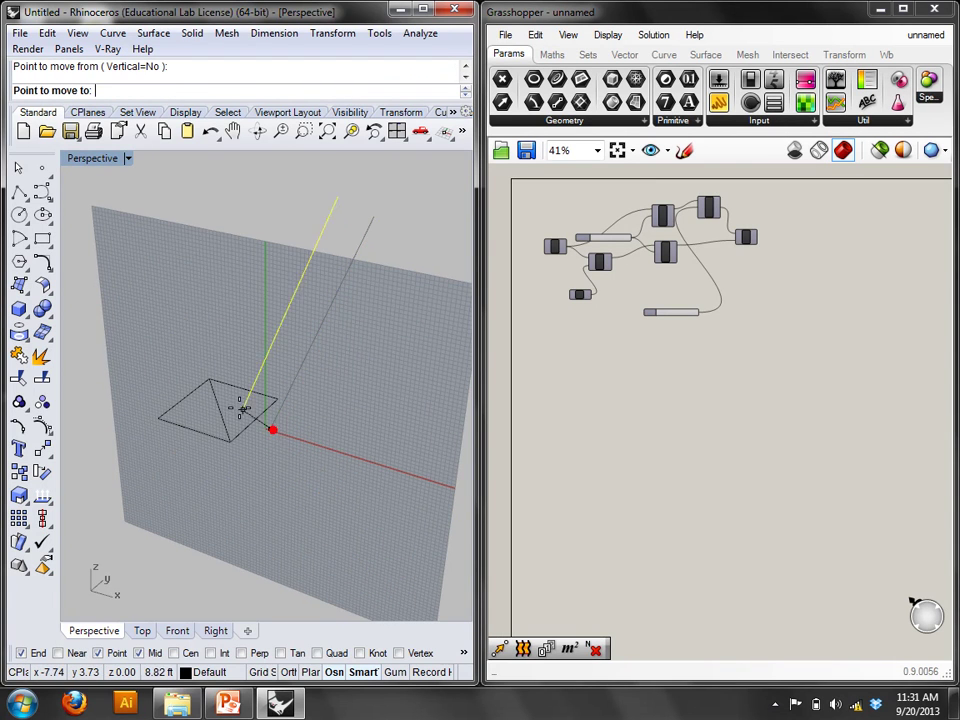
pyautogui.click(219, 406)
# Sweep the rectangle along the slanted line as a one-rail sweep with Freeform style and unsimplified cross sections.
pyautogui.moveTo(296, 450); pyautogui.dragTo(321, 454, button='right')
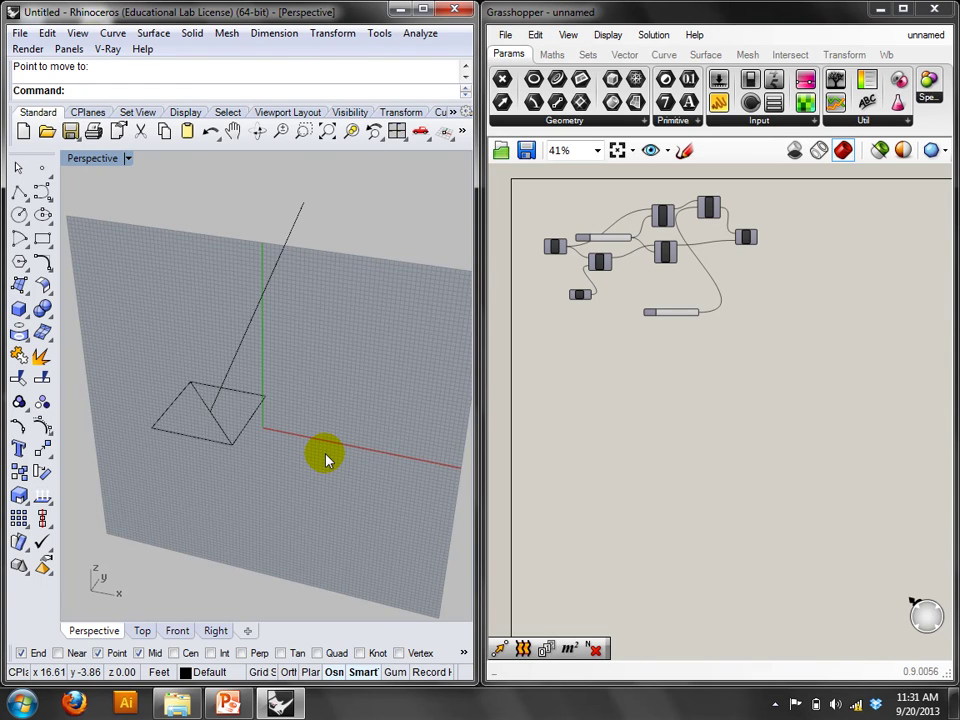
pyautogui.write('Swe')
pyautogui.press('Return')
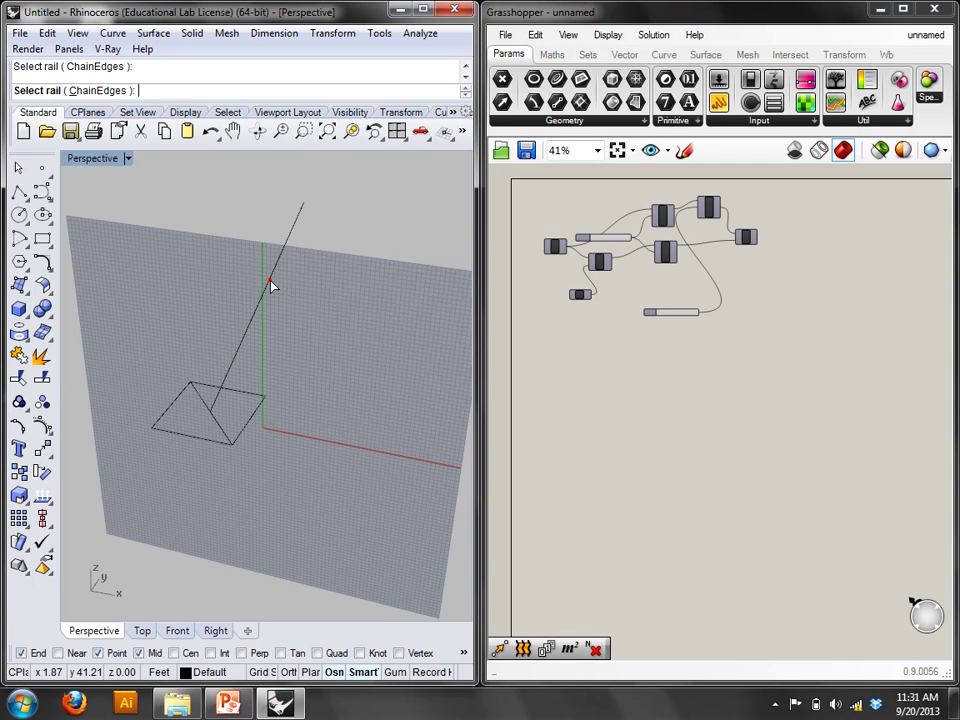
pyautogui.click(270, 287)
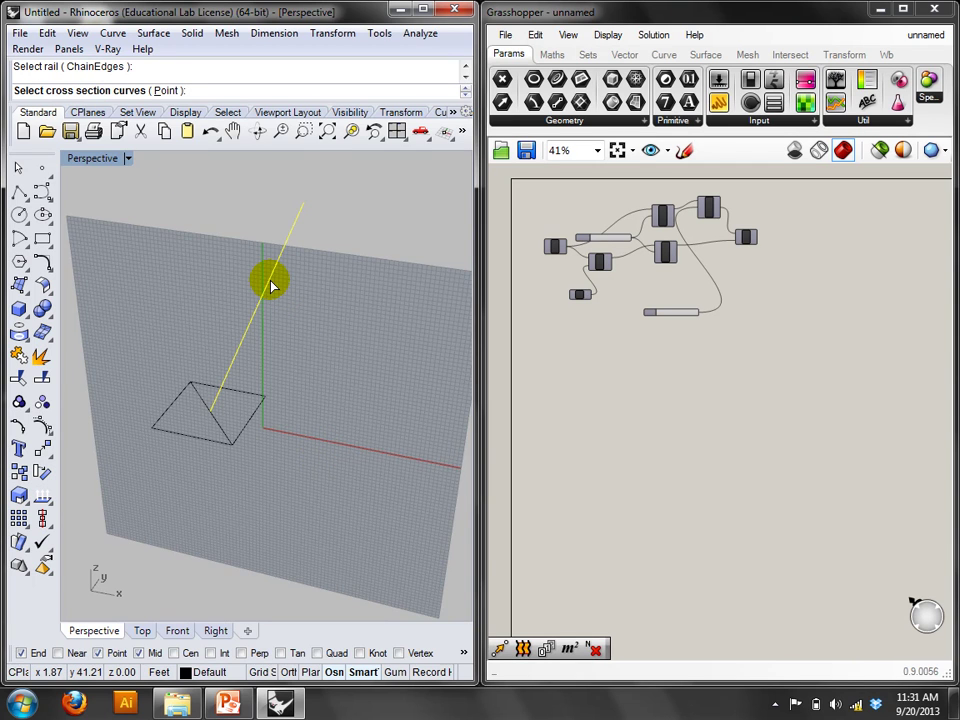
pyautogui.click(257, 401)
pyautogui.press('Return')
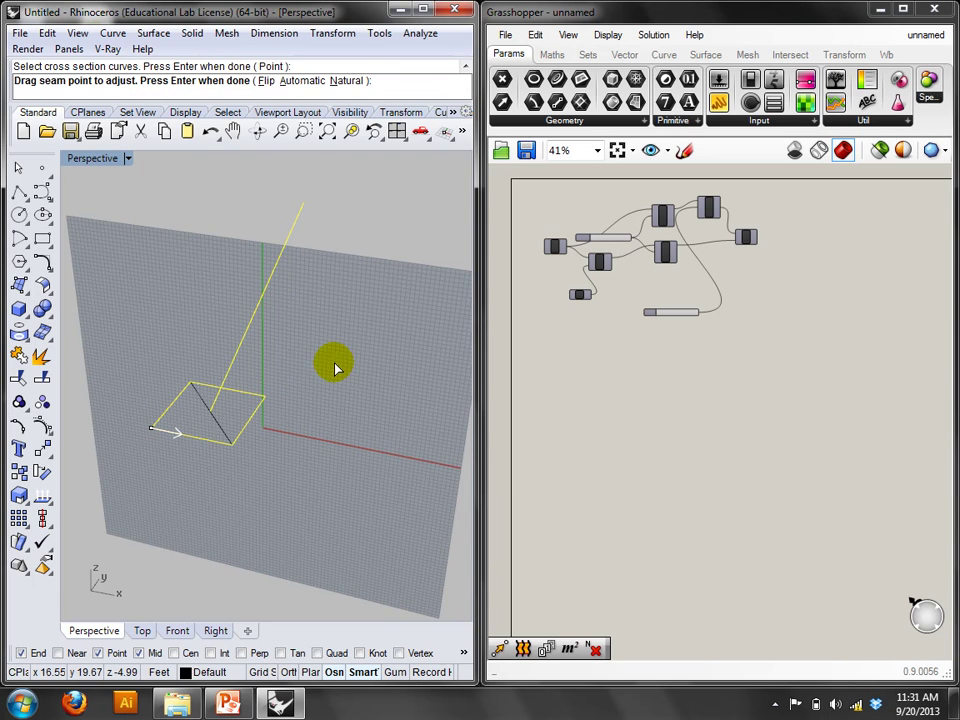
pyautogui.press('Return')
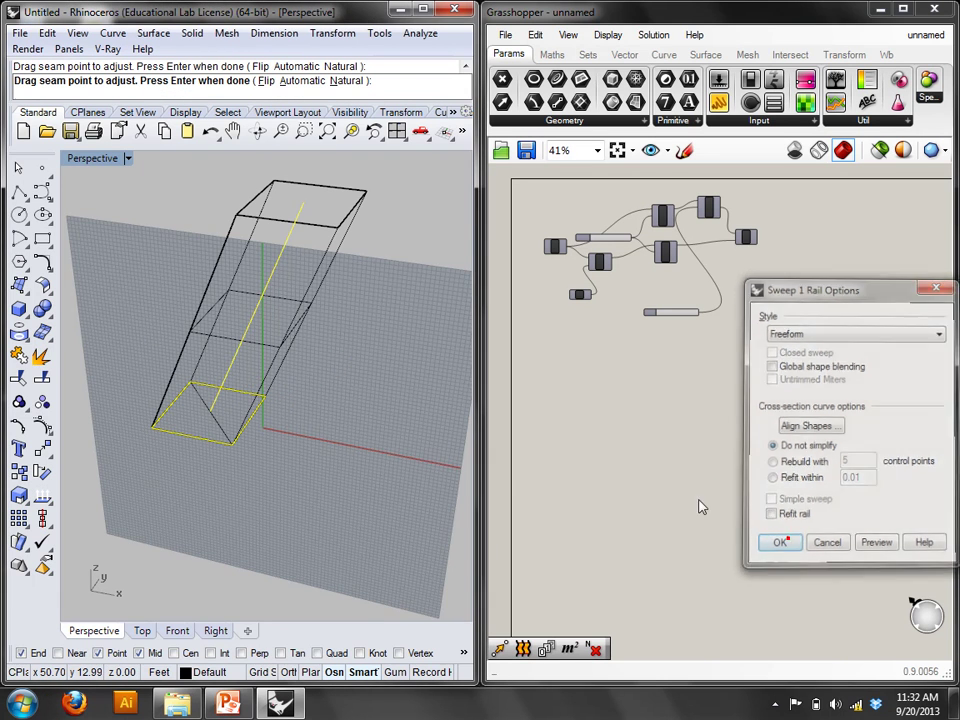
pyautogui.click(780, 542)
# Switch the Perspective viewport to Shaded display and inspect the swept tube from several angles.
pyautogui.click(94, 158)
pyautogui.click(160, 205)
pyautogui.moveTo(360, 335); pyautogui.dragTo(285, 412, button='right')
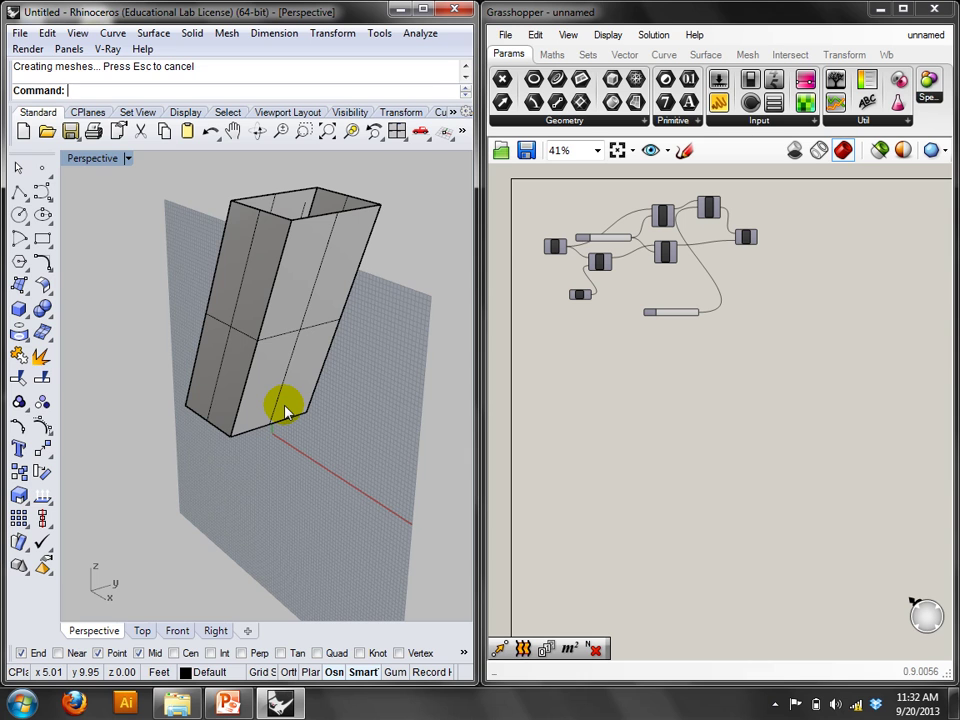
pyautogui.moveTo(285, 412); pyautogui.dragTo(210, 550, button='right')
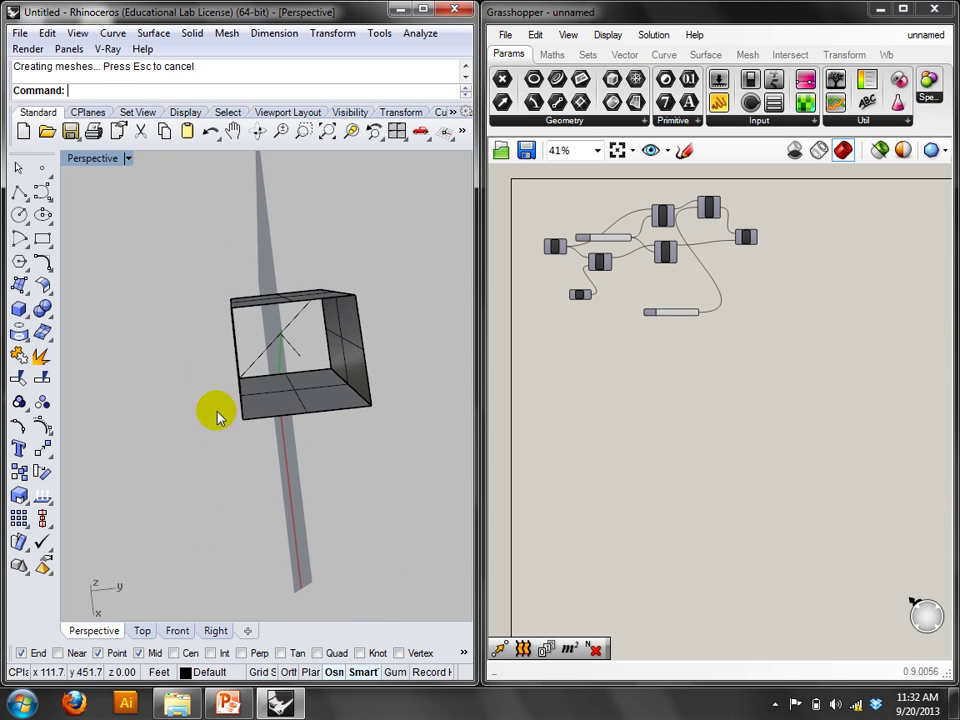
# Delete the swept surface together with its rectangle, diagonal and rail line.
pyautogui.click(298, 350)
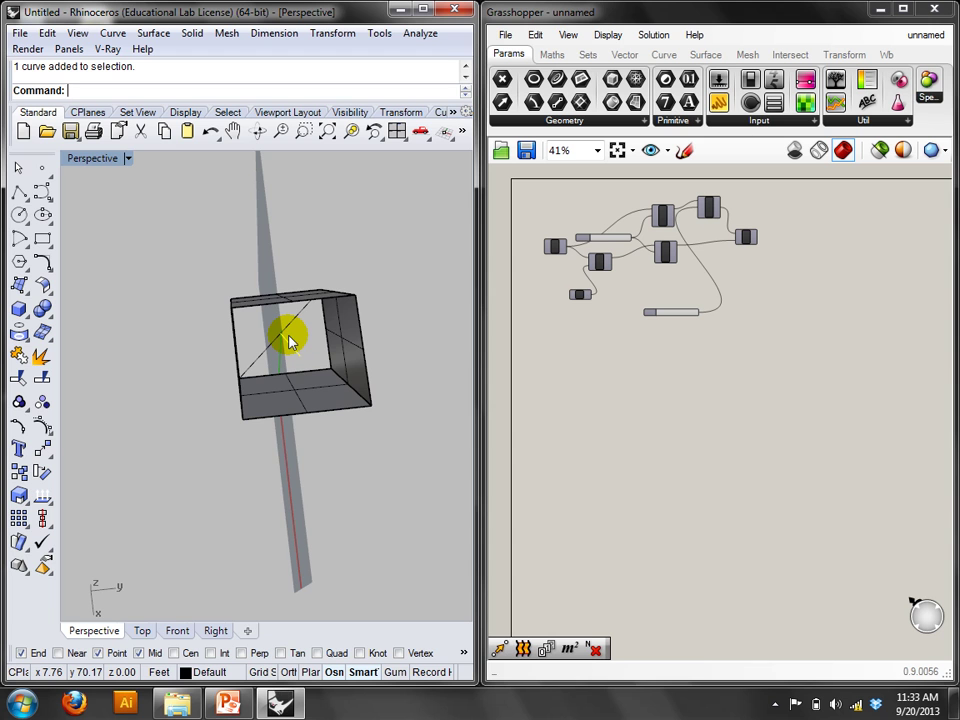
pyautogui.moveTo(321, 454); pyautogui.dragTo(166, 343, button='right')
pyautogui.moveTo(166, 343); pyautogui.dragTo(153, 325)
pyautogui.press('Delete')
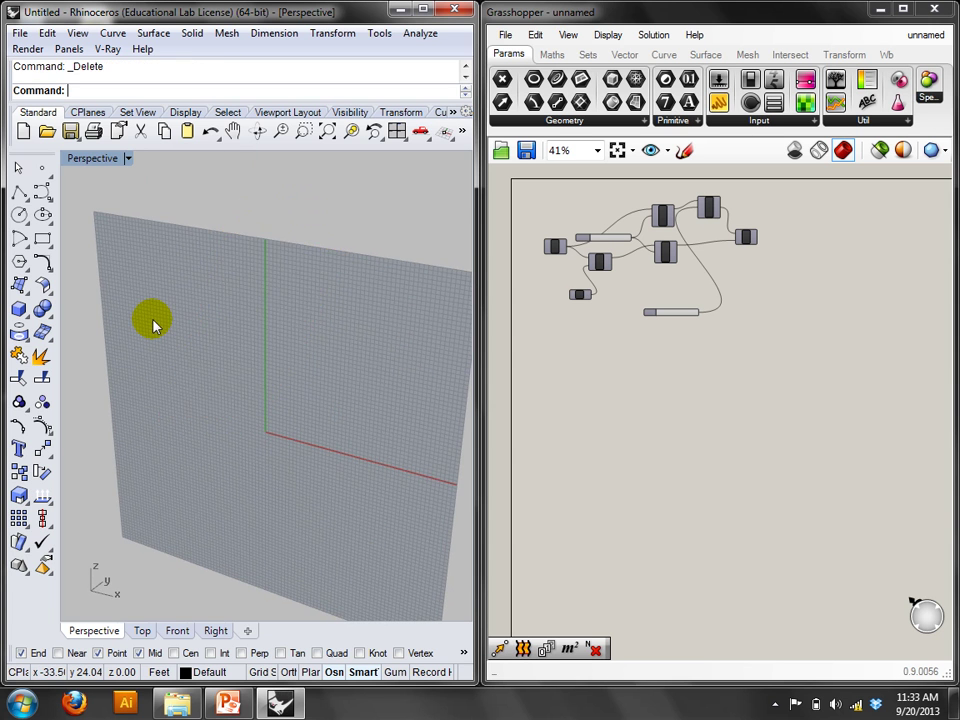
# Switch to Grasshopper and turn on the preview for all components of the twisted line definition.
pyautogui.moveTo(799, 407); pyautogui.dragTo(545, 195)
pyautogui.rightClick(580, 205)
pyautogui.click(580, 204)
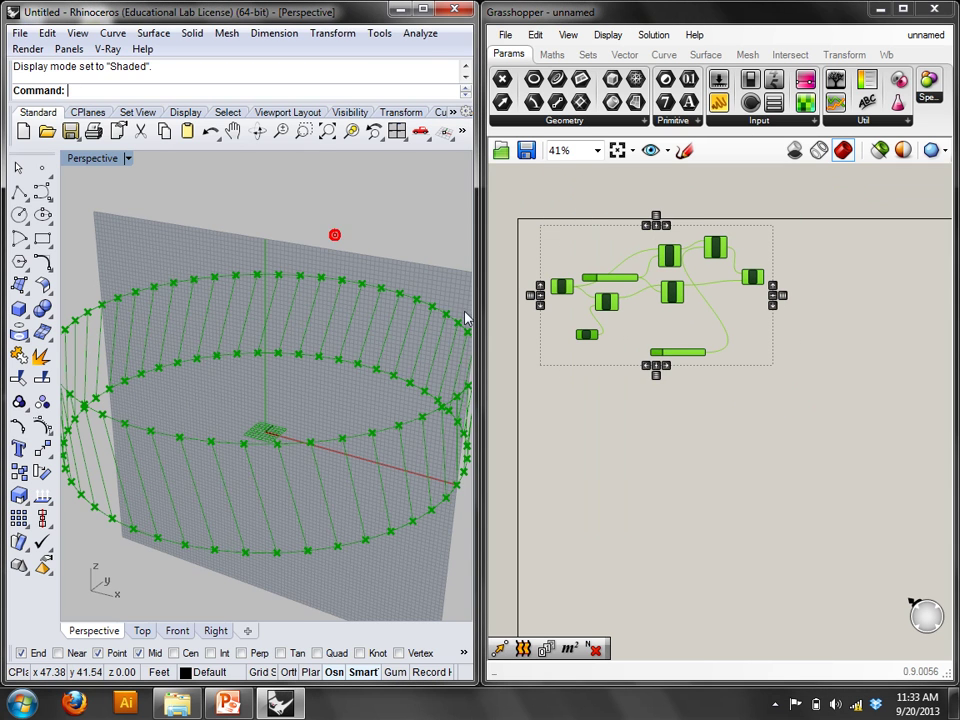
pyautogui.click(502, 431)
# Add a Rectangle component on the empty canvas below the Line component and inspect its default geometry at the Rhino origin.
pyautogui.scroll(3, 791, 335)
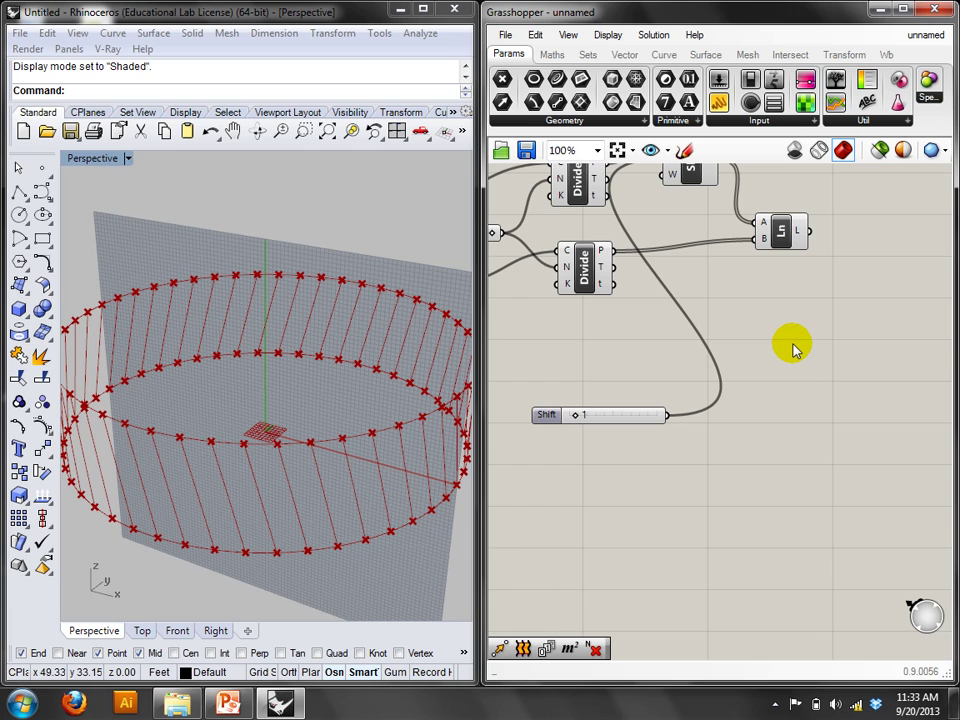
pyautogui.doubleClick(752, 482)
pyautogui.write('rect')
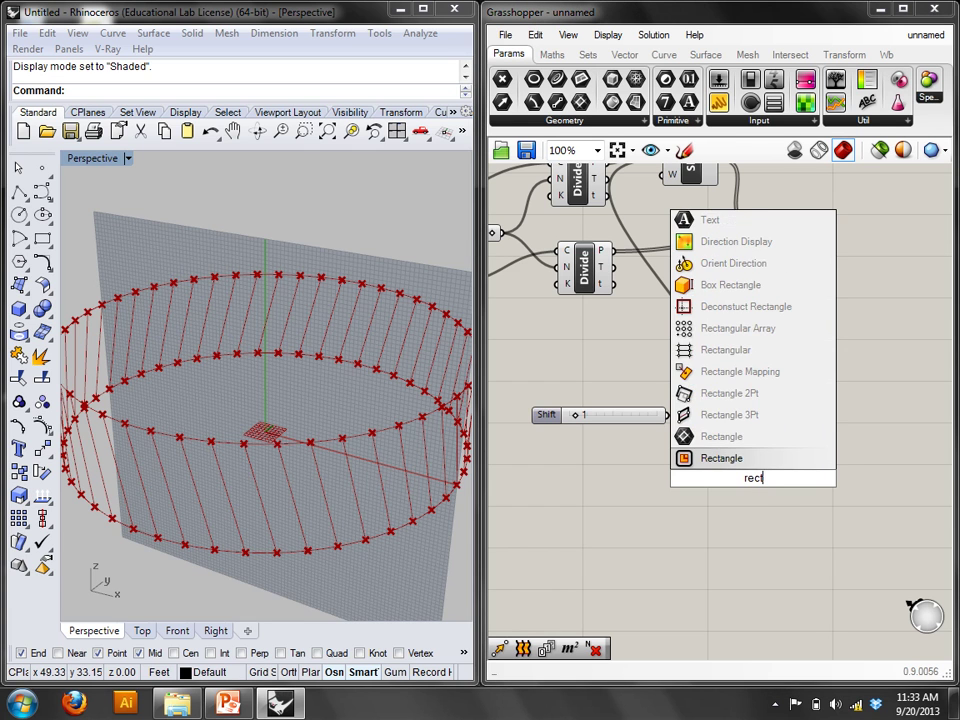
pyautogui.press('Return')
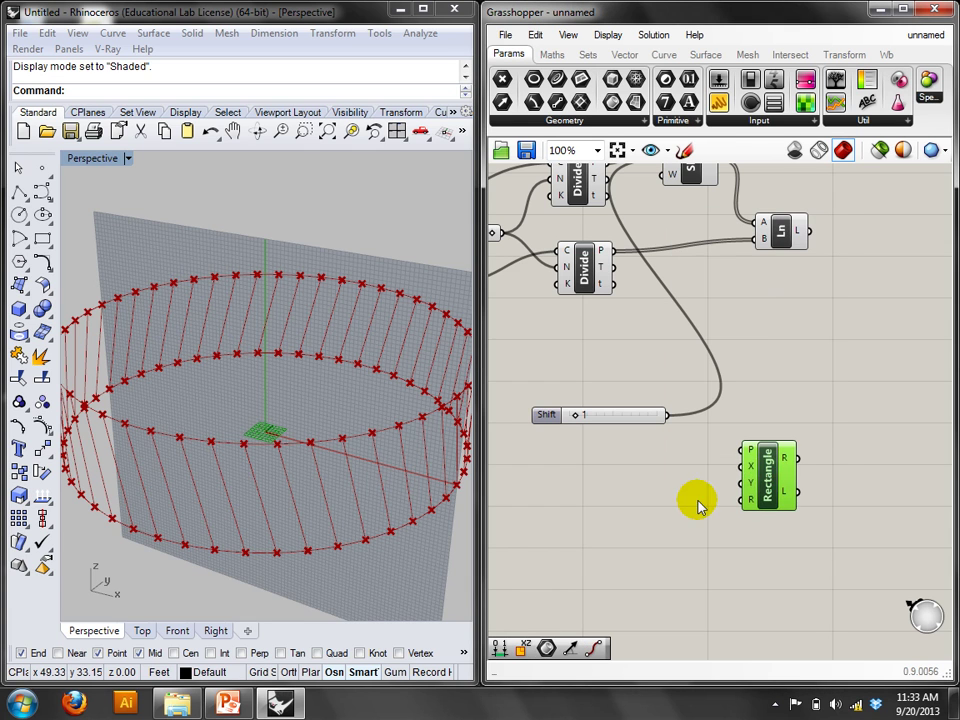
pyautogui.moveTo(699, 504); pyautogui.dragTo(688, 493, button='right')
pyautogui.moveTo(260, 400); pyautogui.dragTo(208, 403, button='right')
pyautogui.scroll(5, 272, 416)
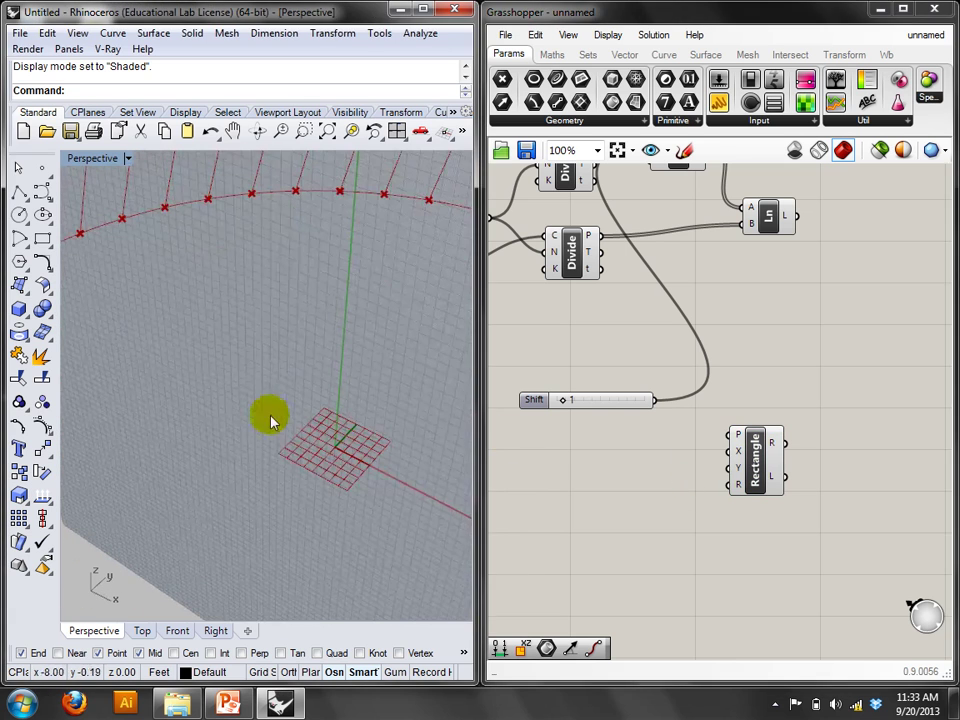
# Add a Construct Domain component and feed its output into both the X and Y inputs of the Rectangle component.
pyautogui.doubleClick(697, 502)
pyautogui.write('domain')
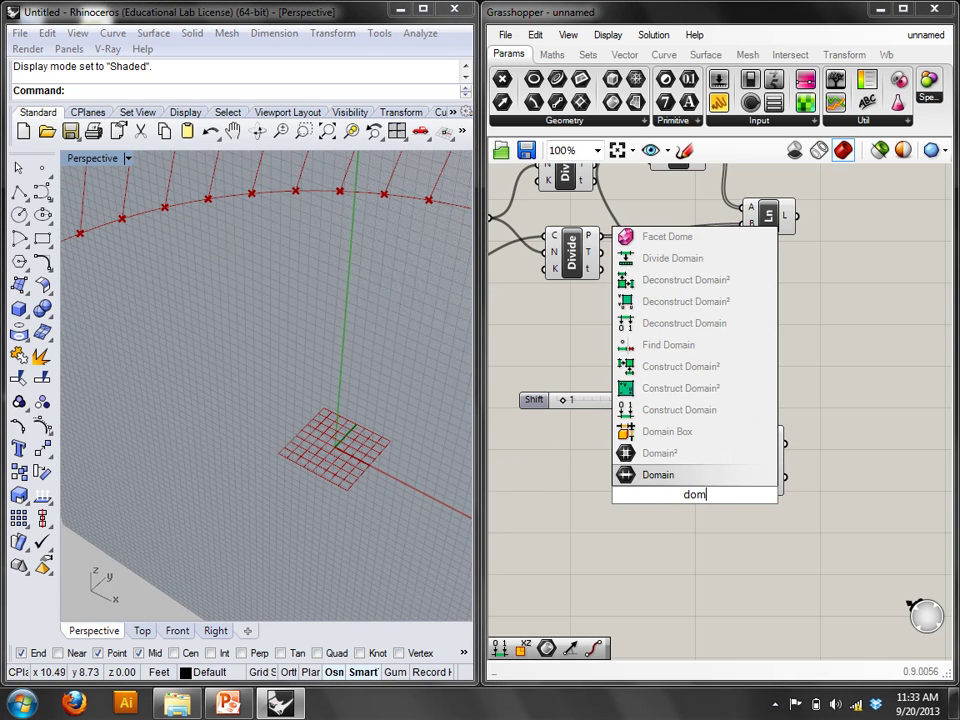
pyautogui.press('Up')
pyautogui.press('Up')
pyautogui.press('Up')
pyautogui.press('Up')
pyautogui.press('Up')
pyautogui.press('Up')
pyautogui.press('Up')
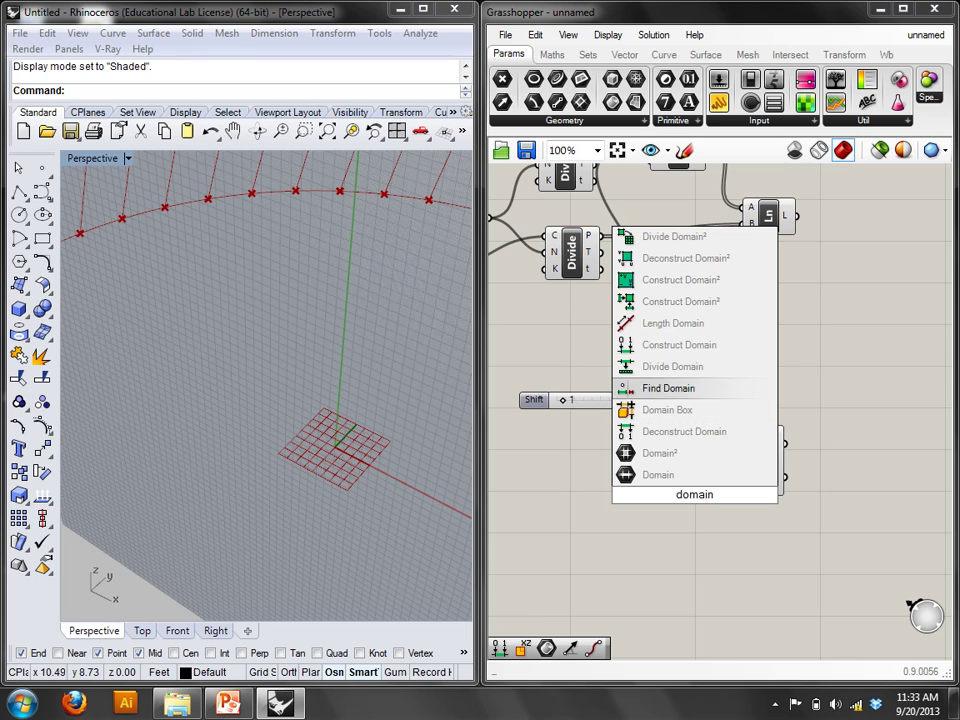
pyautogui.press('Down')
pyautogui.press('Down')
pyautogui.press('Down')
pyautogui.press('Down')
pyautogui.press('Down')
pyautogui.press('Up')
pyautogui.press('Up')
pyautogui.press('Up')
pyautogui.press('Up')
pyautogui.press('Return')
pyautogui.moveTo(681, 497); pyautogui.dragTo(713, 452)
pyautogui.moveTo(648, 462); pyautogui.dragTo(700, 490)
# Add a number slider and connect it to the A input of the Construct Domain component.
pyautogui.moveTo(515, 507); pyautogui.dragTo(681, 484, button='right')
pyautogui.doubleClick(664, 433)
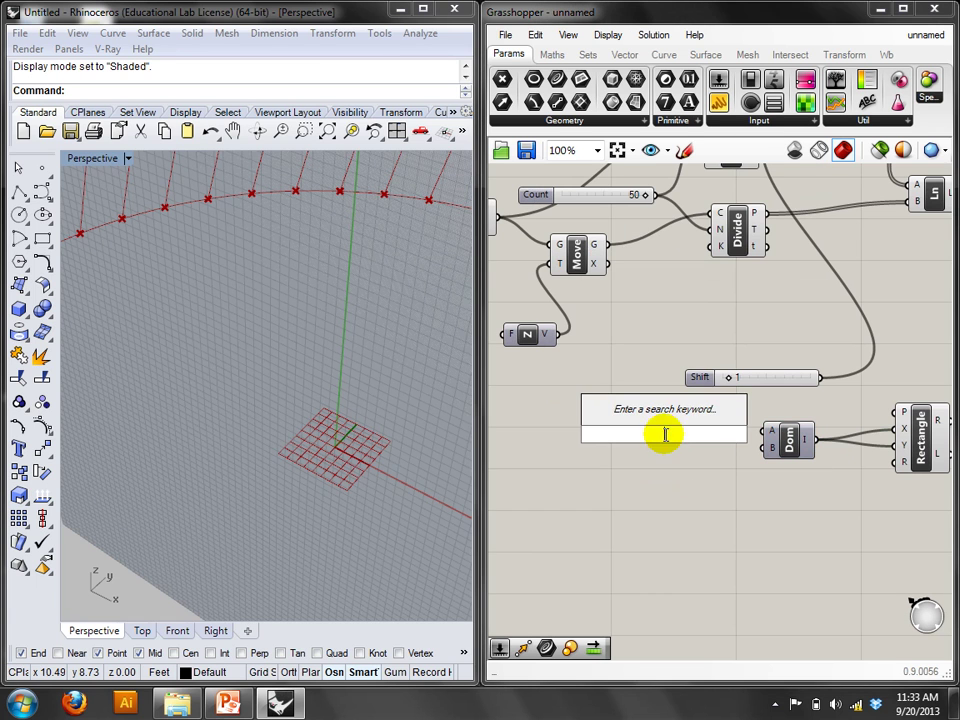
pyautogui.write('num')
pyautogui.click(641, 392)
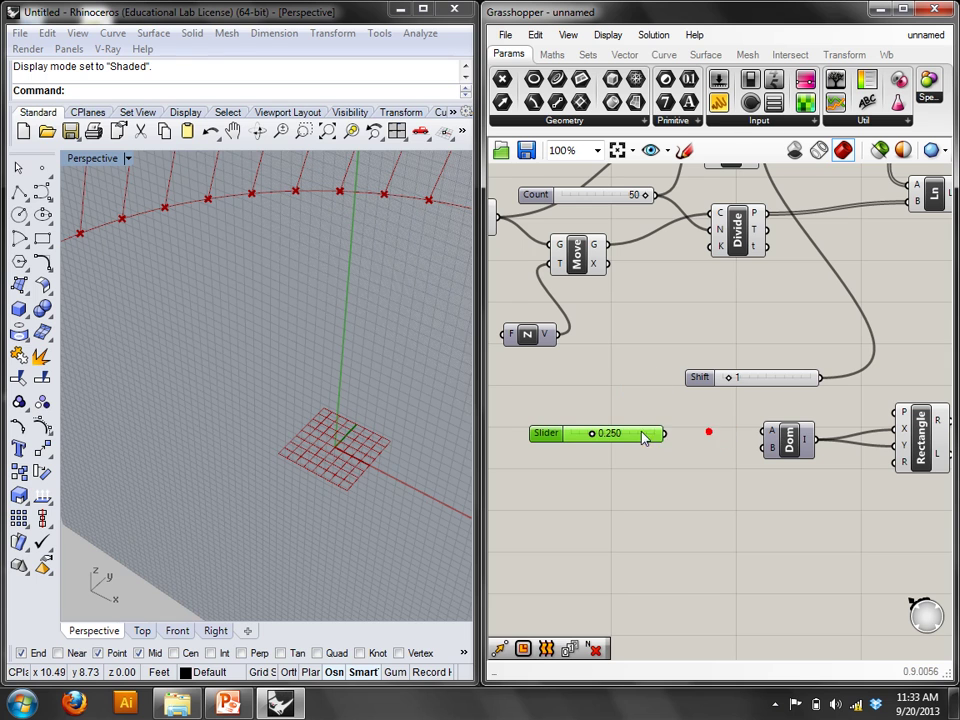
pyautogui.moveTo(670, 435); pyautogui.dragTo(766, 434)
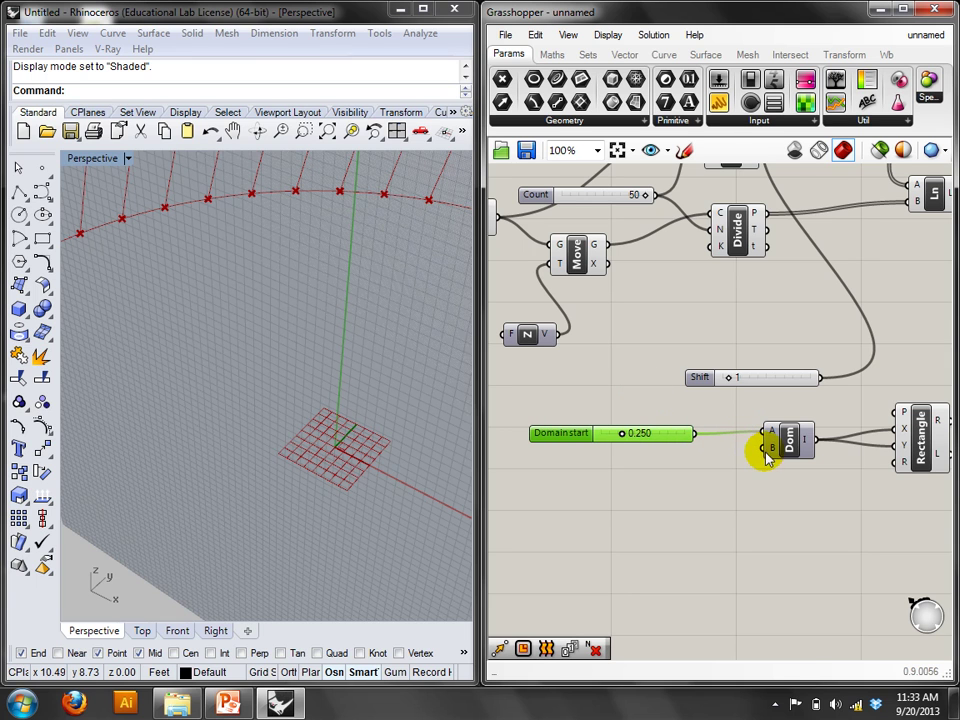
pyautogui.rightClick(773, 455)
pyautogui.click(820, 555)
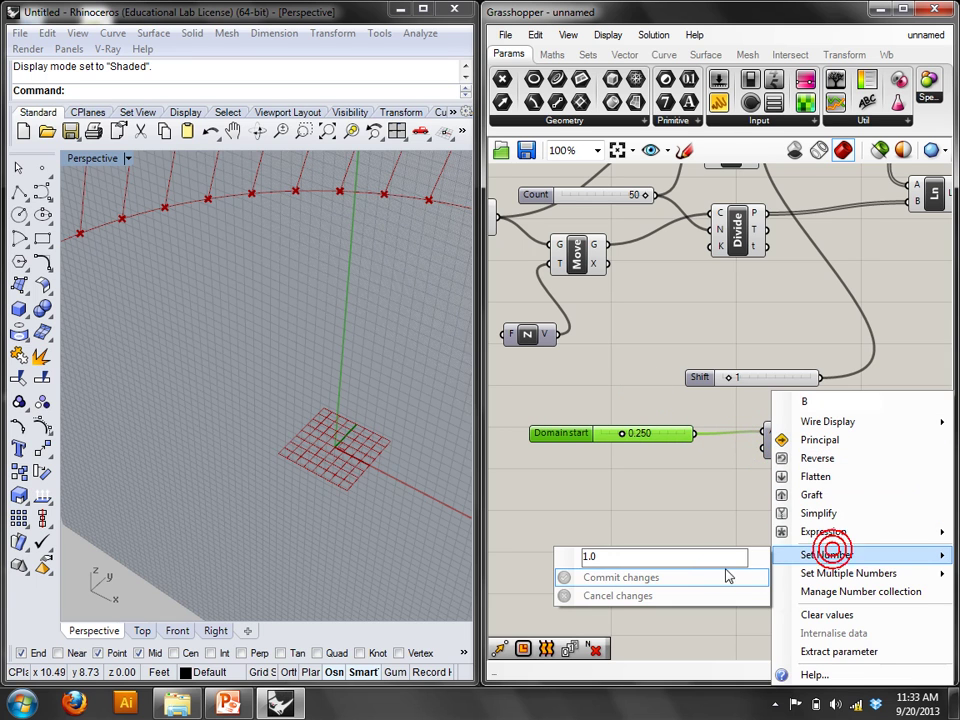
pyautogui.press('Return')
pyautogui.rightClick(773, 455)
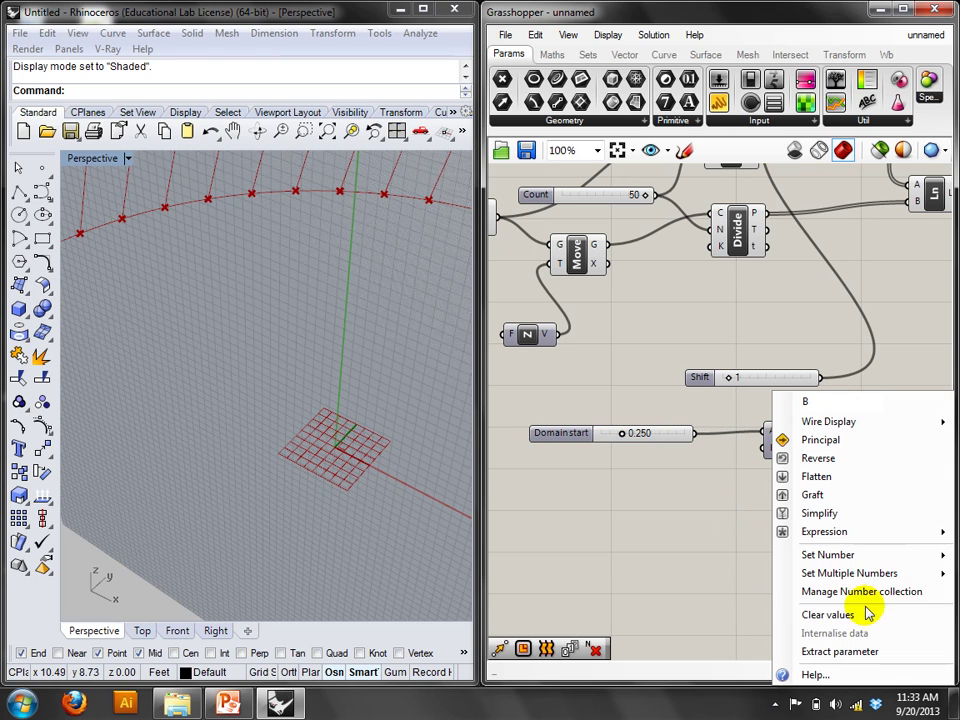
pyautogui.click(840, 651)
pyautogui.moveTo(675, 449); pyautogui.dragTo(692, 472)
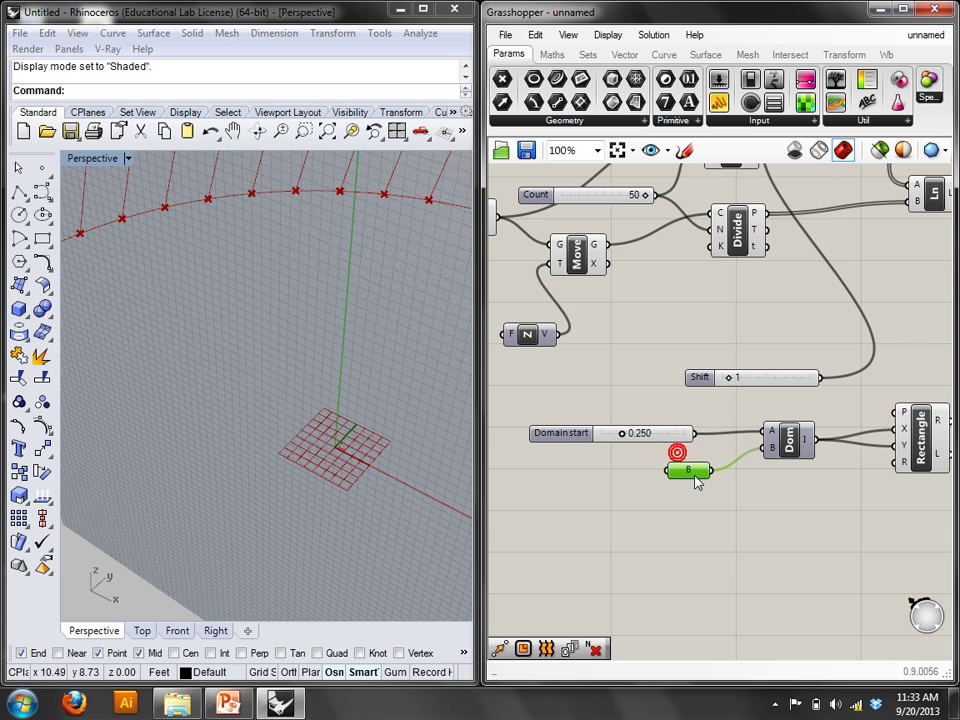
pyautogui.press('Delete')
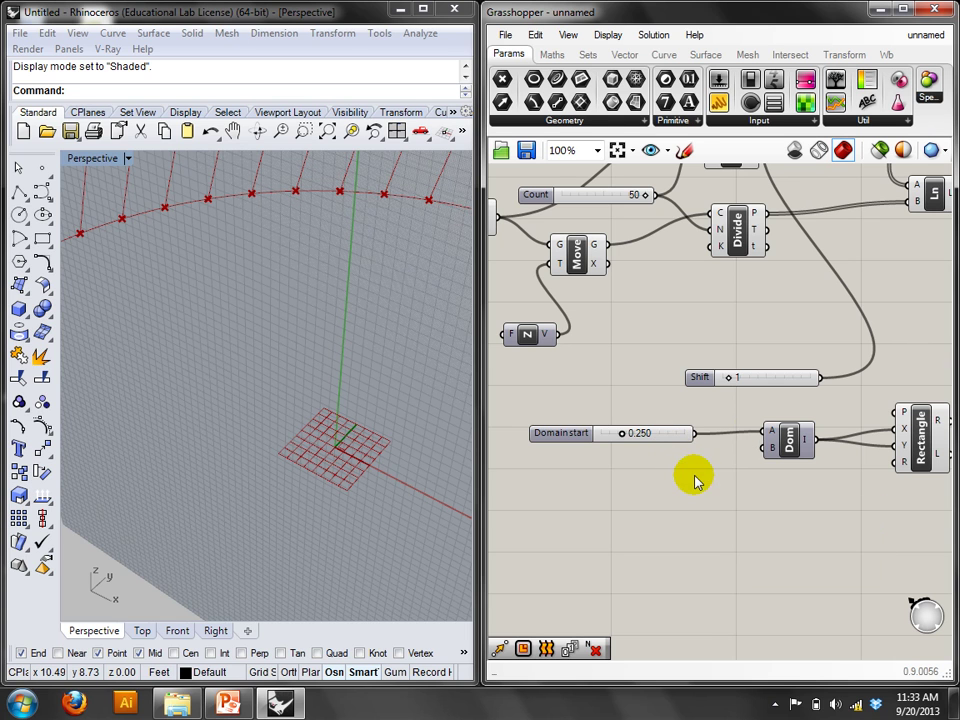
# Give the domain's B input the expression -b and feed it from the Domain start slider as well.
pyautogui.rightClick(770, 446)
pyautogui.moveTo(797, 532)
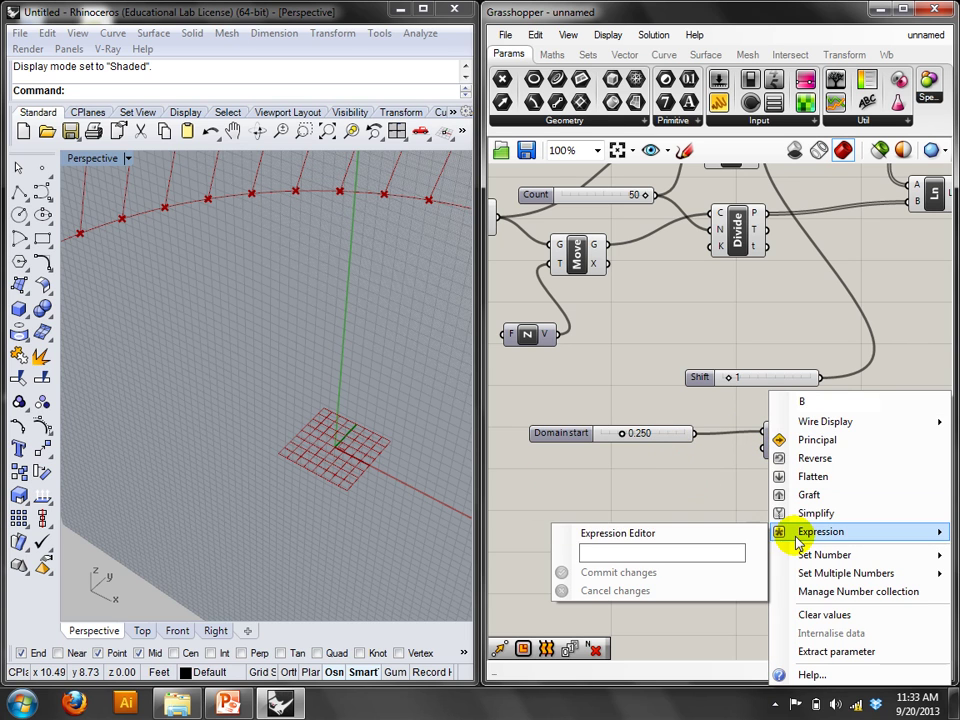
pyautogui.click(713, 549)
pyautogui.write('-b')
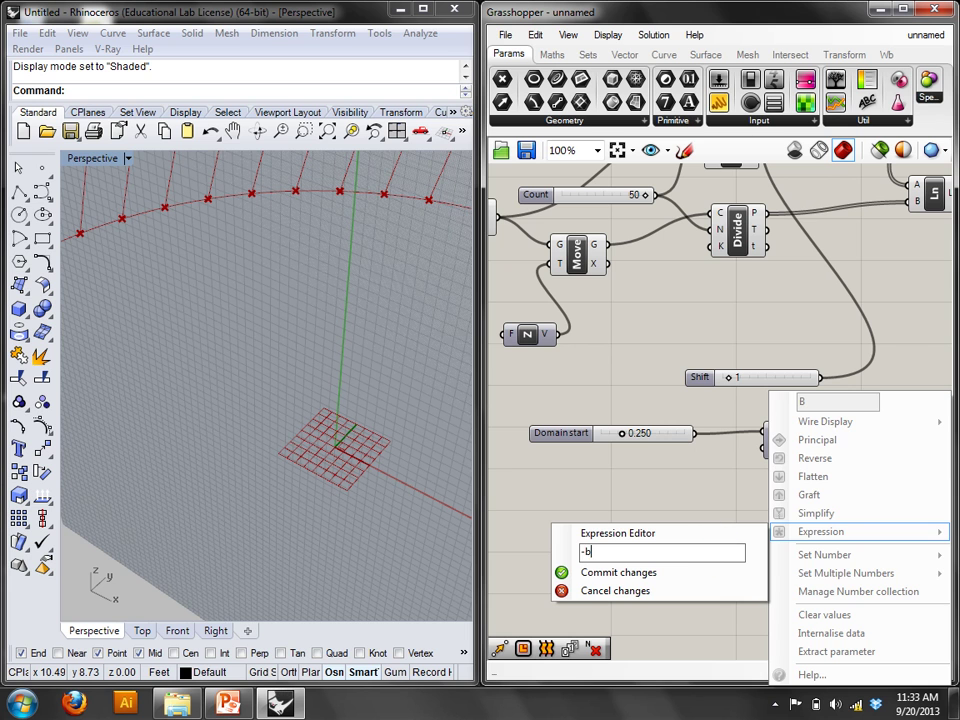
pyautogui.click(703, 571)
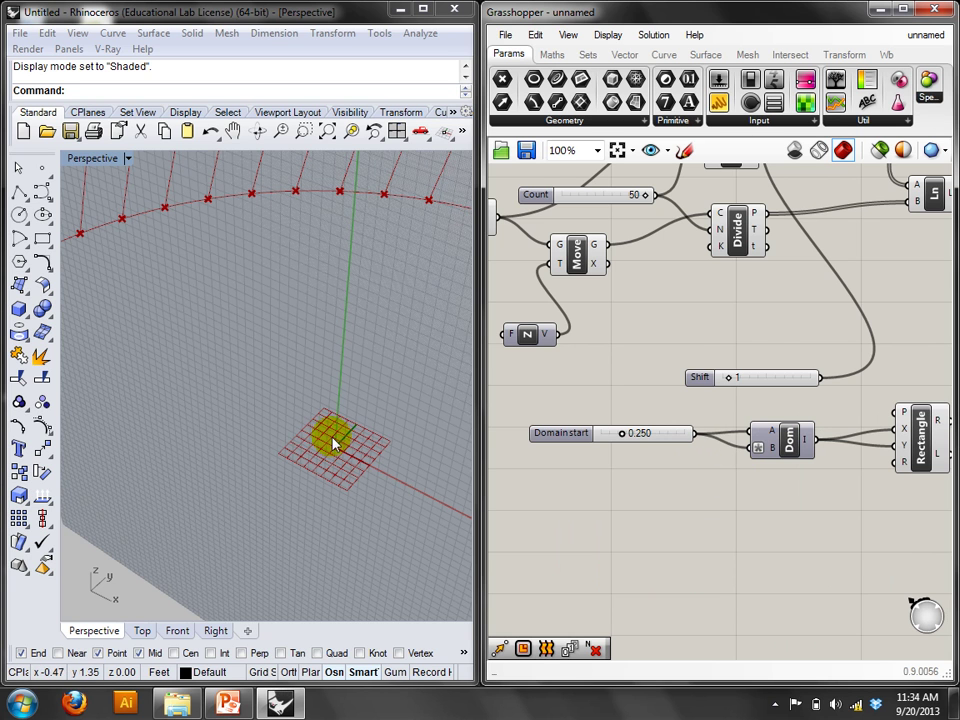
# Set the Domain start slider to 0.620 to size the rectangle centred on the origin.
pyautogui.scroll(4, 327, 440)
pyautogui.moveTo(632, 440)
pyautogui.mouseDown()
pyautogui.moveTo(617, 433)
pyautogui.moveTo(665, 437)
pyautogui.moveTo(640, 433)
pyautogui.mouseUp()
pyautogui.scroll(-5, 350, 352)
pyautogui.scroll(-4, 347, 356)
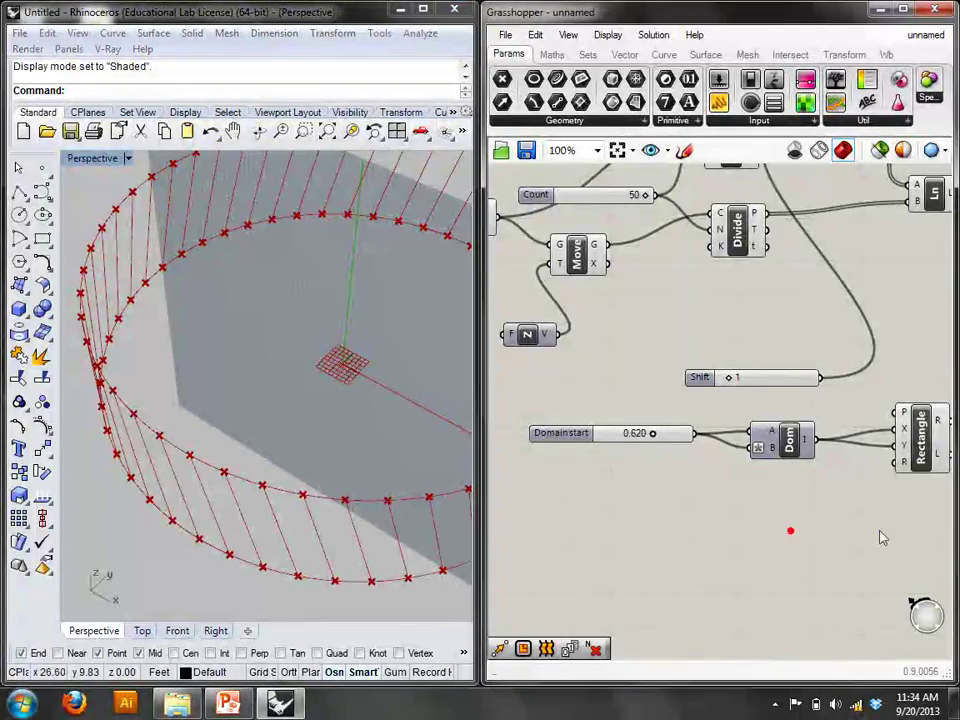
# Add a Horizontal Frames component above the Rectangle component.
pyautogui.moveTo(879, 536); pyautogui.dragTo(754, 504, button='right')
pyautogui.moveTo(850, 372); pyautogui.dragTo(801, 373, button='right')
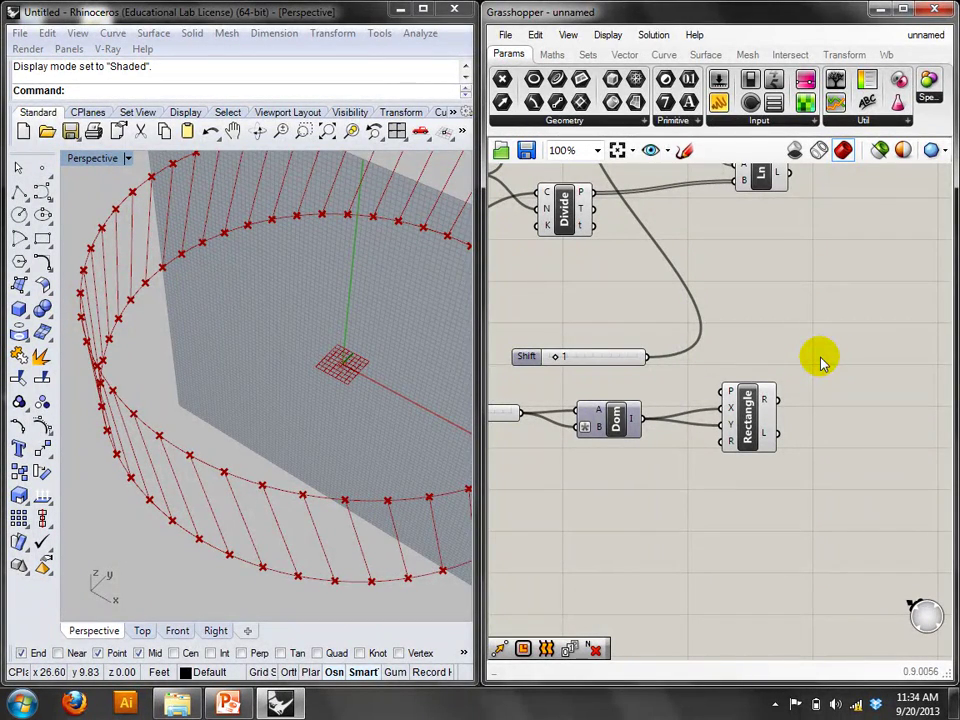
pyautogui.doubleClick(840, 341)
pyautogui.write('hor')
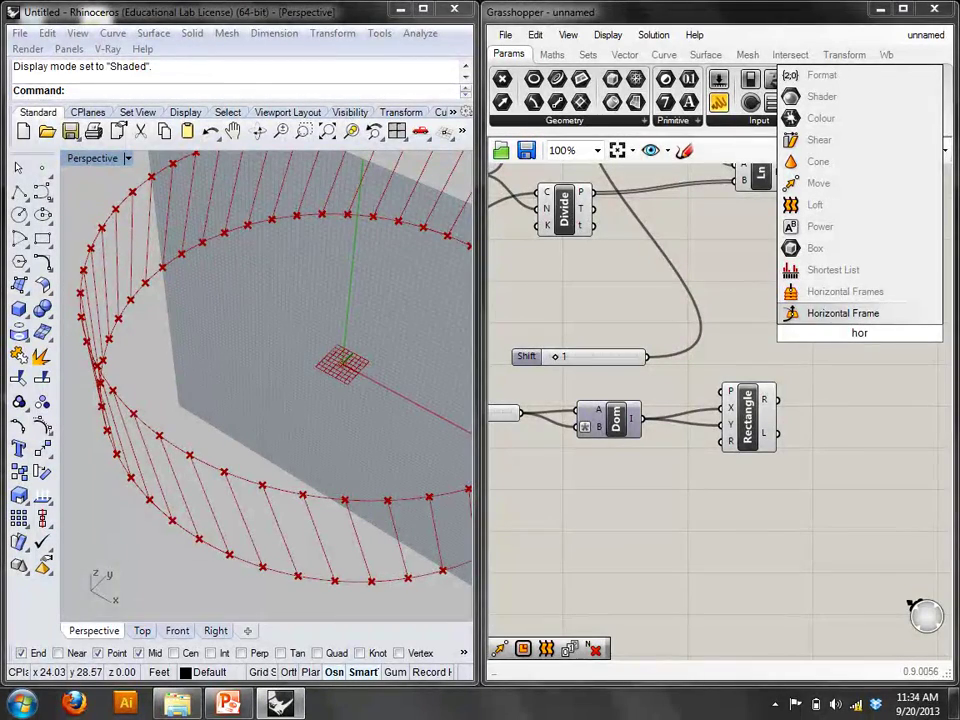
pyautogui.press('Up')
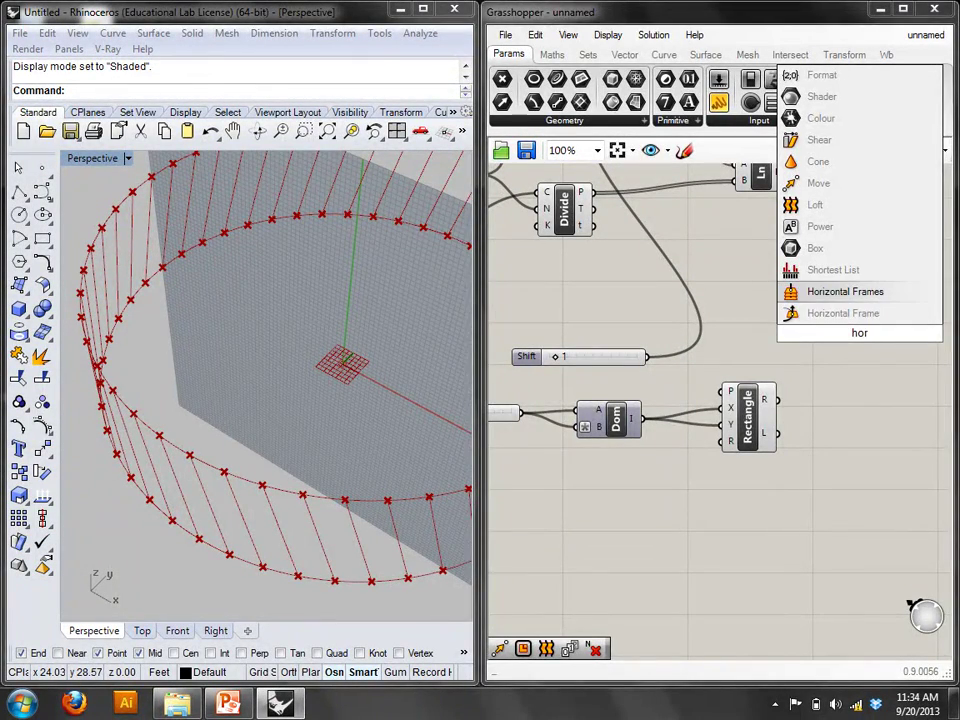
pyautogui.press('Return')
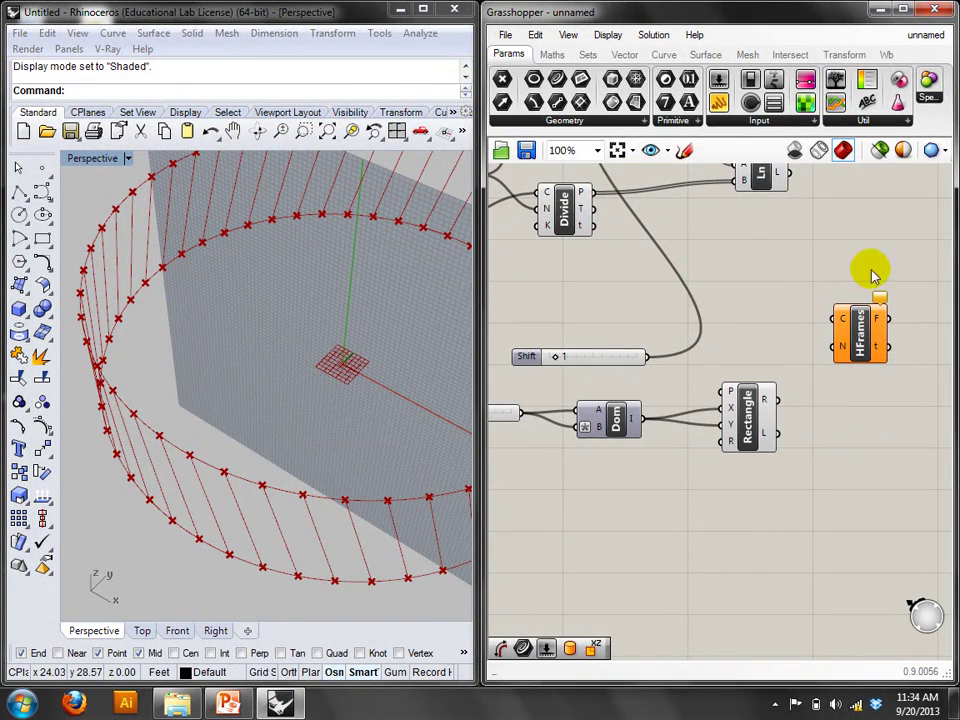
# Connect the P output of the moved circle's Divide component to the rectangle's P input and inspect how the squares are oriented.
pyautogui.moveTo(606, 198); pyautogui.dragTo(737, 470)
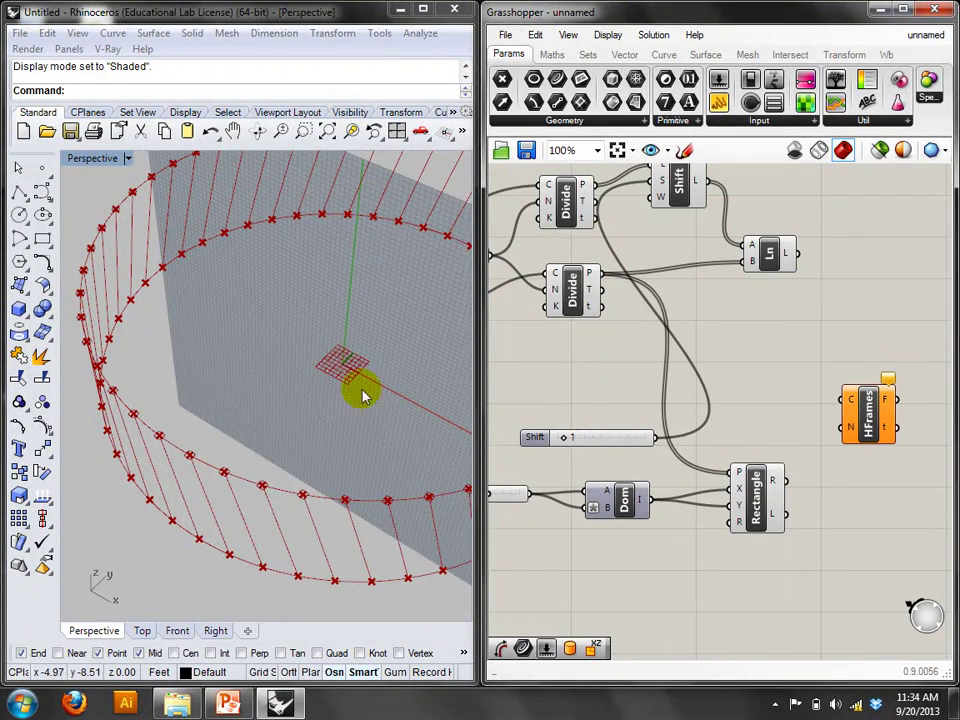
pyautogui.moveTo(276, 493); pyautogui.dragTo(306, 461, button='right')
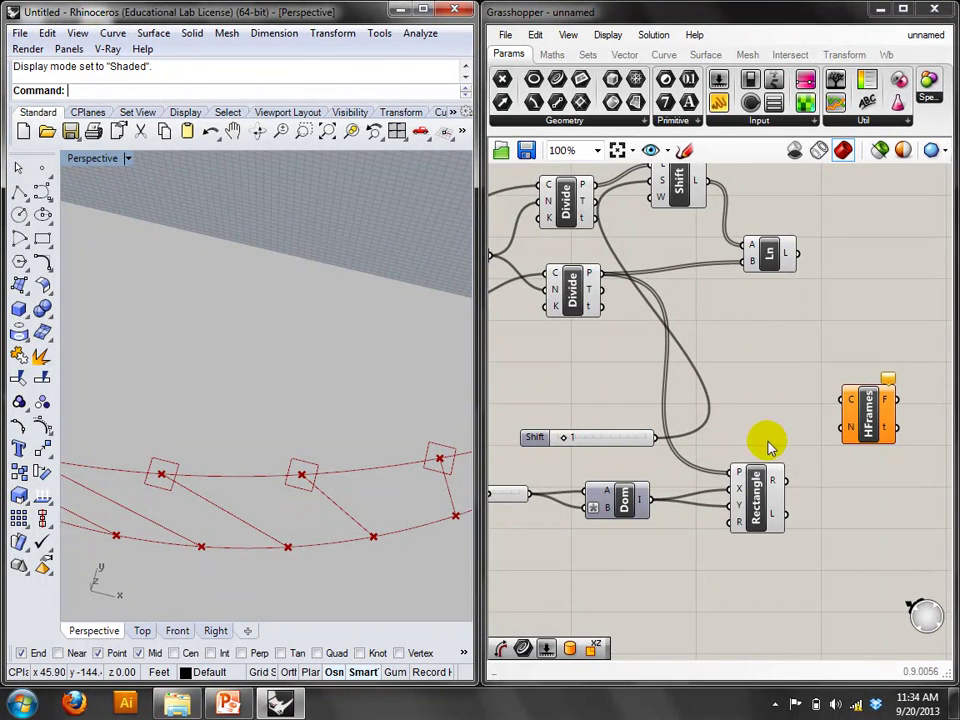
pyautogui.moveTo(782, 321); pyautogui.dragTo(641, 275, button='right')
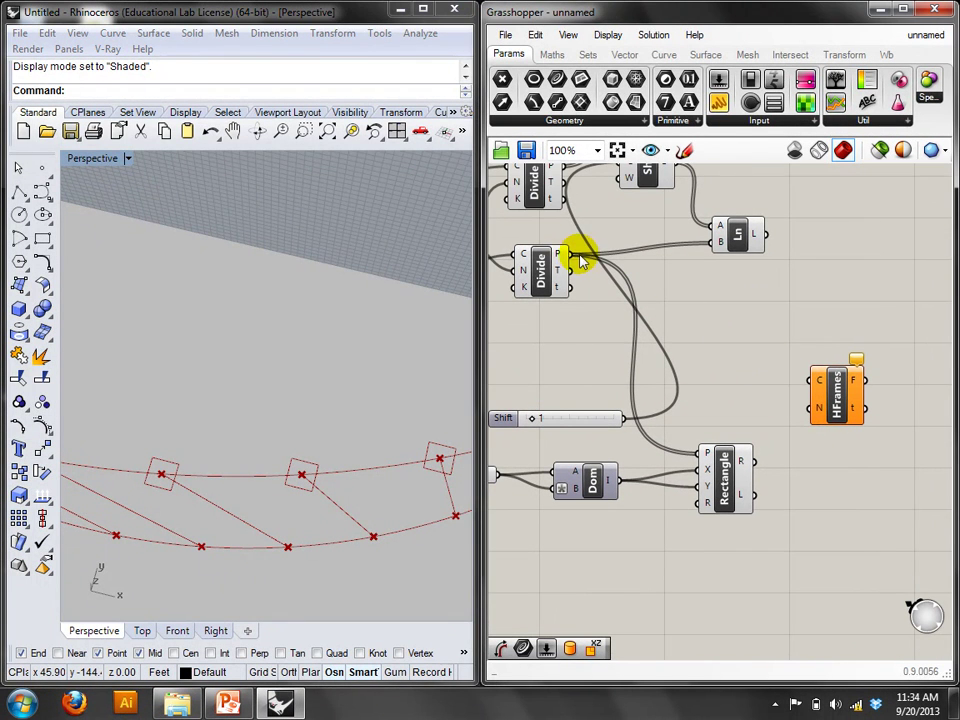
pyautogui.moveTo(784, 375)
pyautogui.mouseDown(button='right')
pyautogui.moveTo(735, 360)
pyautogui.moveTo(774, 366)
pyautogui.mouseUp(button='right')
# Connect the original base circle to the C input of Horizontal Frames and the Count slider to its N input.
pyautogui.scroll(-2, 583, 369)
pyautogui.moveTo(583, 366); pyautogui.dragTo(665, 336, button='right')
pyautogui.click(548, 251)
pyautogui.moveTo(527, 268); pyautogui.dragTo(873, 370)
pyautogui.moveTo(585, 252); pyautogui.dragTo(863, 388)
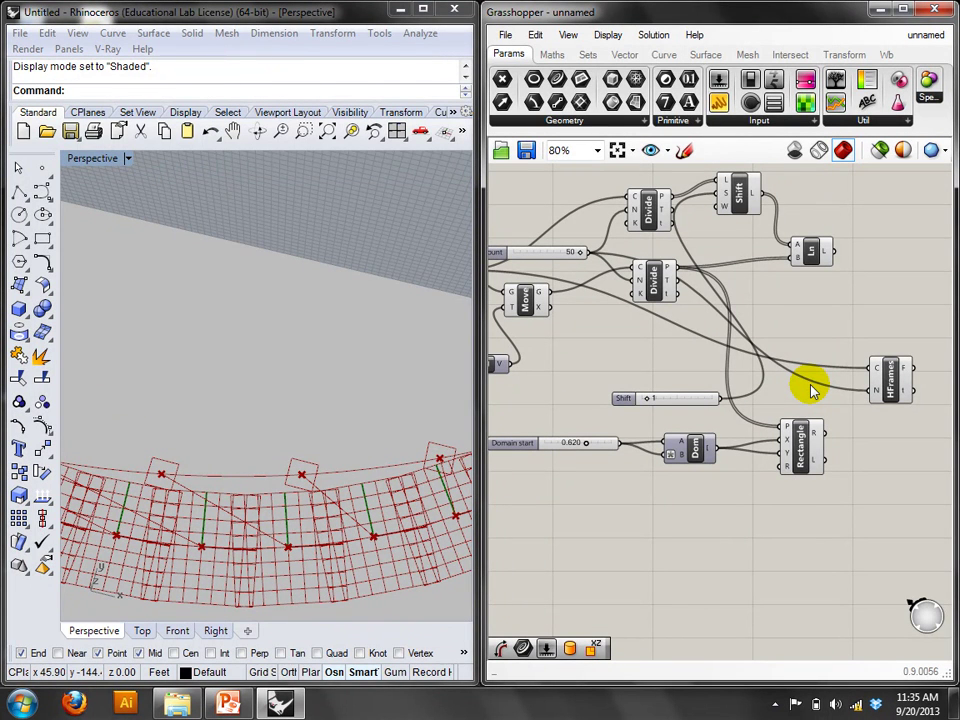
# Move the Rectangle component further along the canvas and replace its P input with the frames output of Horizontal Frames.
pyautogui.moveTo(825, 439); pyautogui.dragTo(928, 458)
pyautogui.moveTo(928, 458); pyautogui.dragTo(863, 434, button='right')
pyautogui.moveTo(834, 369); pyautogui.dragTo(826, 458)
pyautogui.scroll(5, 317, 518)
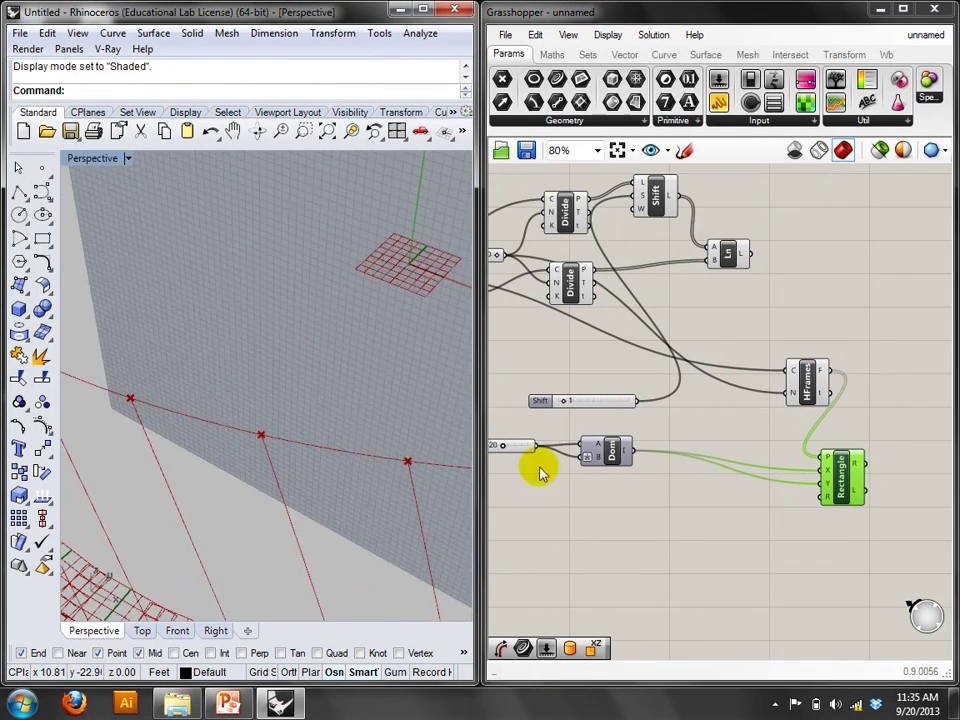
# Turn off the preview of the Horizontal Frames component and inspect the squares along the circle in Rhino.
pyautogui.click(808, 388)
pyautogui.rightClick(808, 388)
pyautogui.click(835, 258)
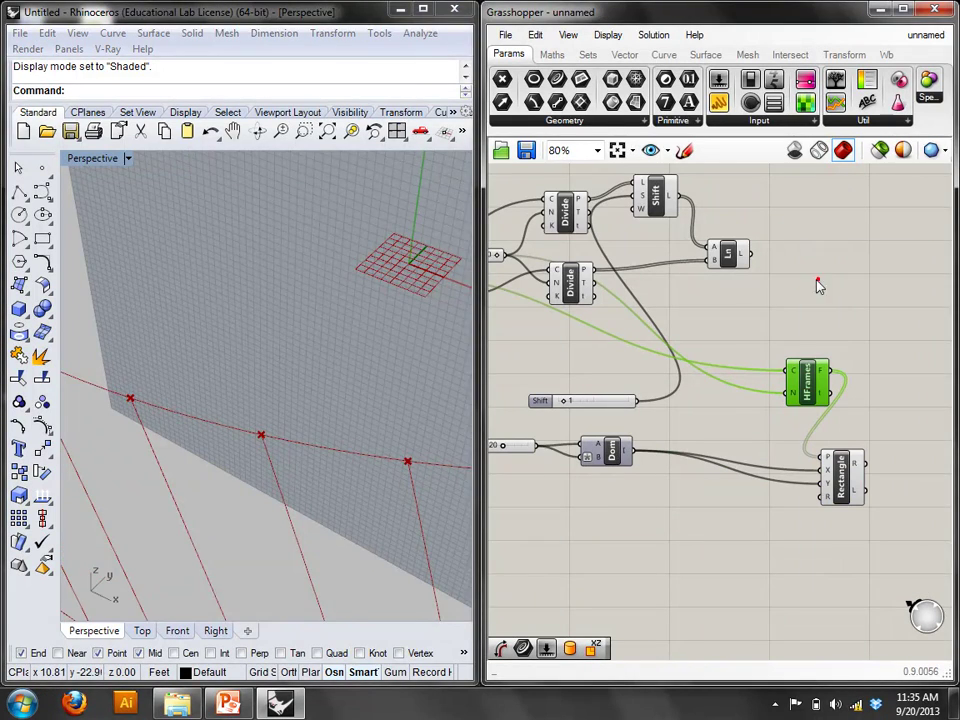
pyautogui.keyDown('shift'); pyautogui.moveTo(364, 450); pyautogui.dragTo(317, 489, button='right'); pyautogui.keyUp('shift')
pyautogui.scroll(4, 317, 489)
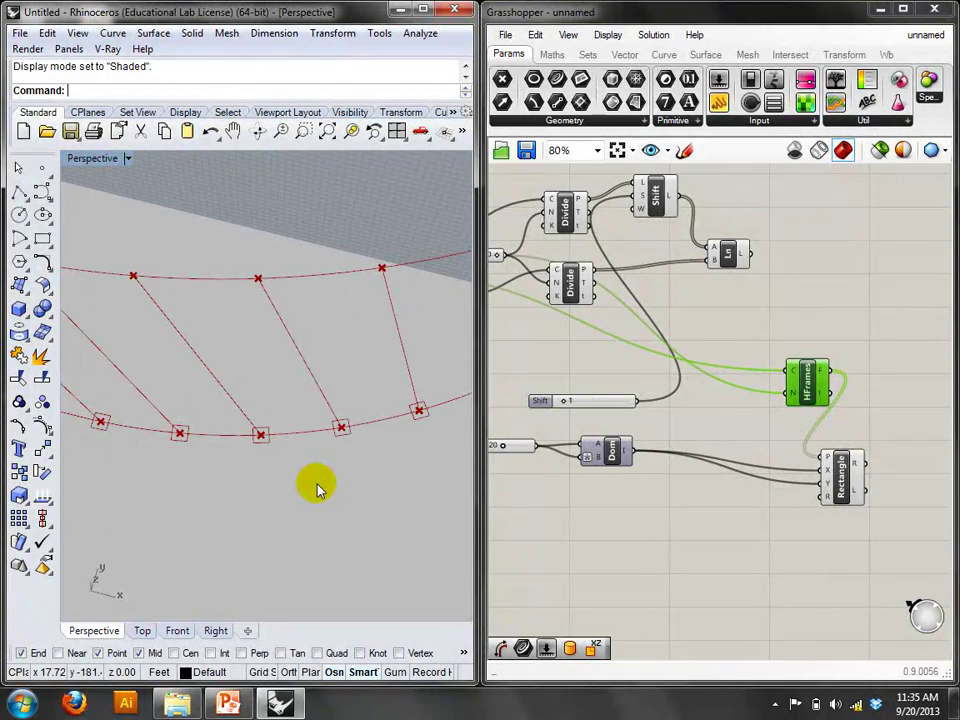
# Check which geometry the Line component produces and add a Sweep1 component beyond the Rectangle component.
pyautogui.click(728, 253)
pyautogui.moveTo(790, 300); pyautogui.dragTo(626, 296, button='right')
pyautogui.doubleClick(679, 336)
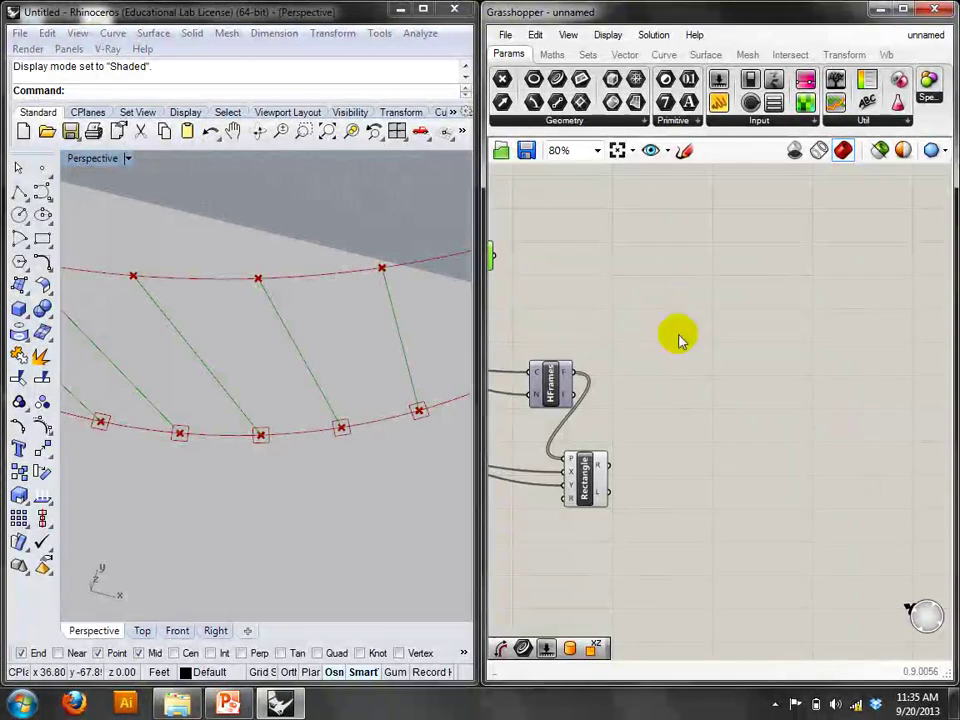
pyautogui.write('swee')
pyautogui.press('Up')
pyautogui.press('Down')
pyautogui.press('Return')
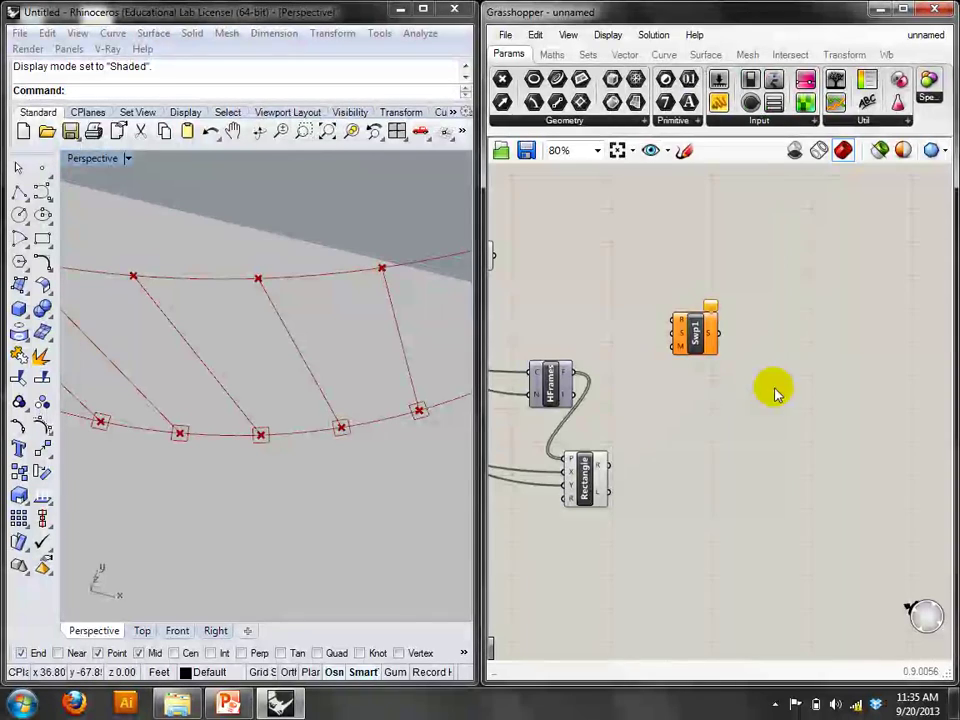
# Connect the Line output to the rail input of Sweep1 and the Rectangle output to its section input.
pyautogui.click(692, 335)
pyautogui.moveTo(565, 288); pyautogui.dragTo(713, 350, button='right')
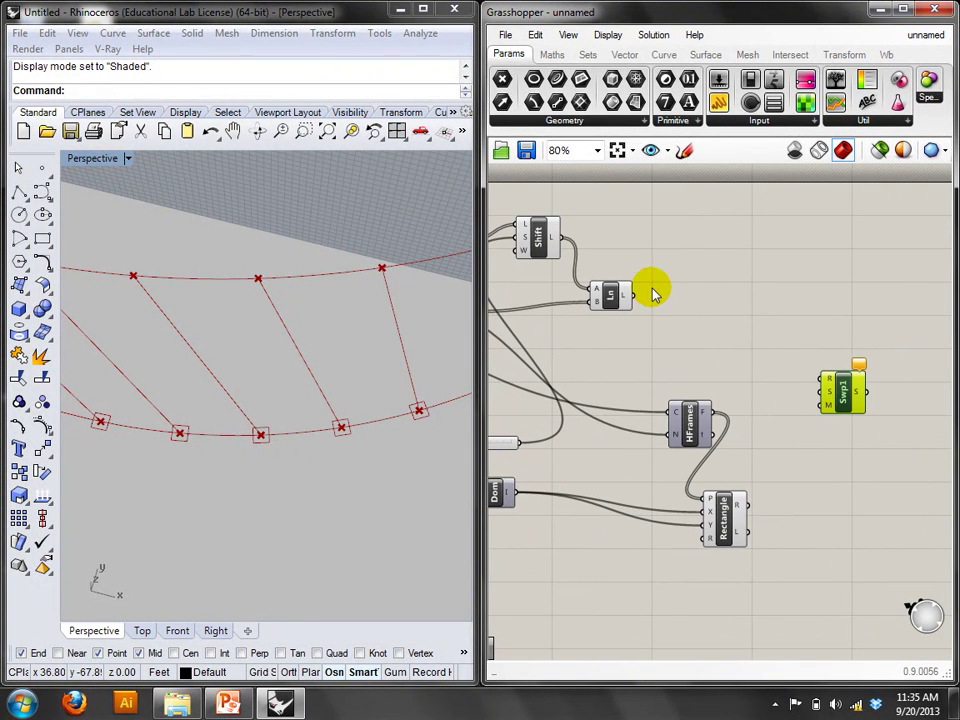
pyautogui.moveTo(630, 295); pyautogui.dragTo(824, 380)
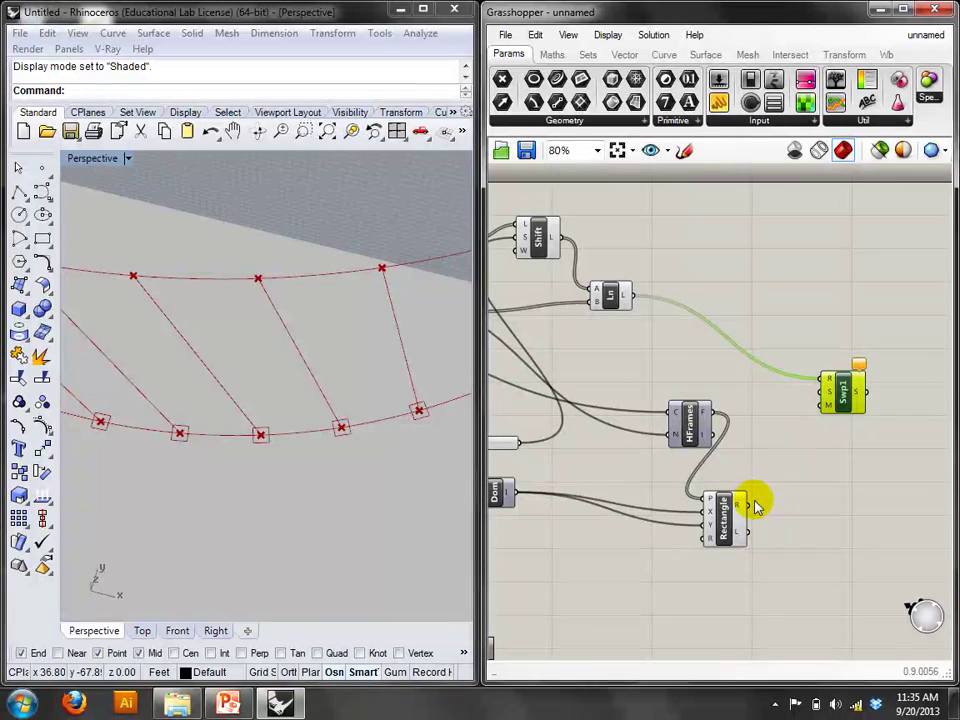
pyautogui.moveTo(740, 503); pyautogui.dragTo(820, 402)
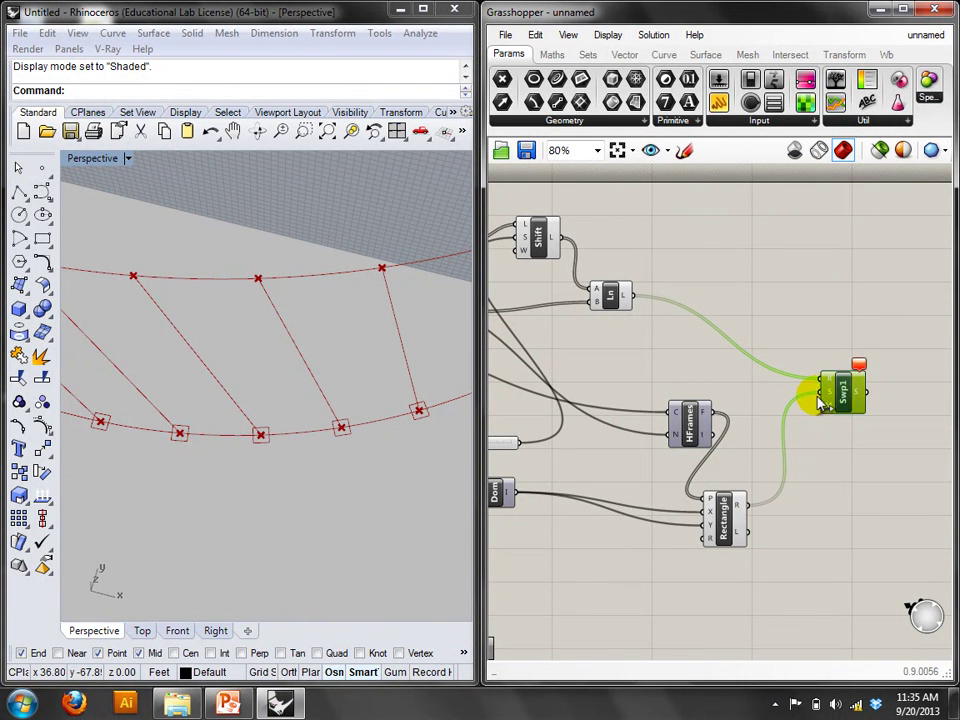
pyautogui.click(875, 372)
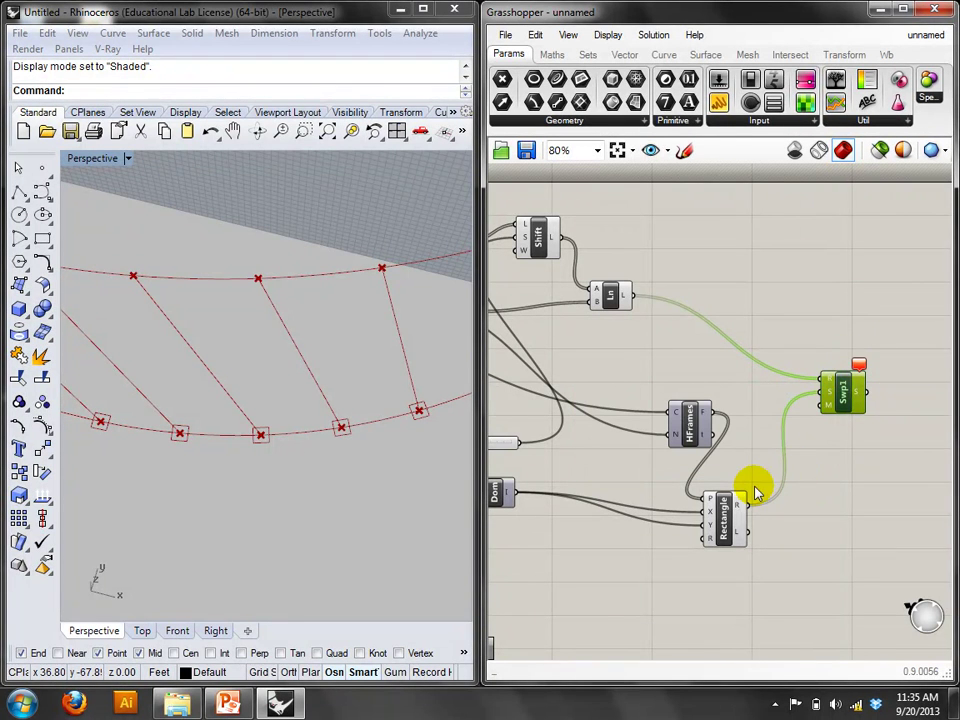
# Graft the rail and section inputs of Sweep1 and inspect the swept bars around the circles in Rhino.
pyautogui.moveTo(738, 510)
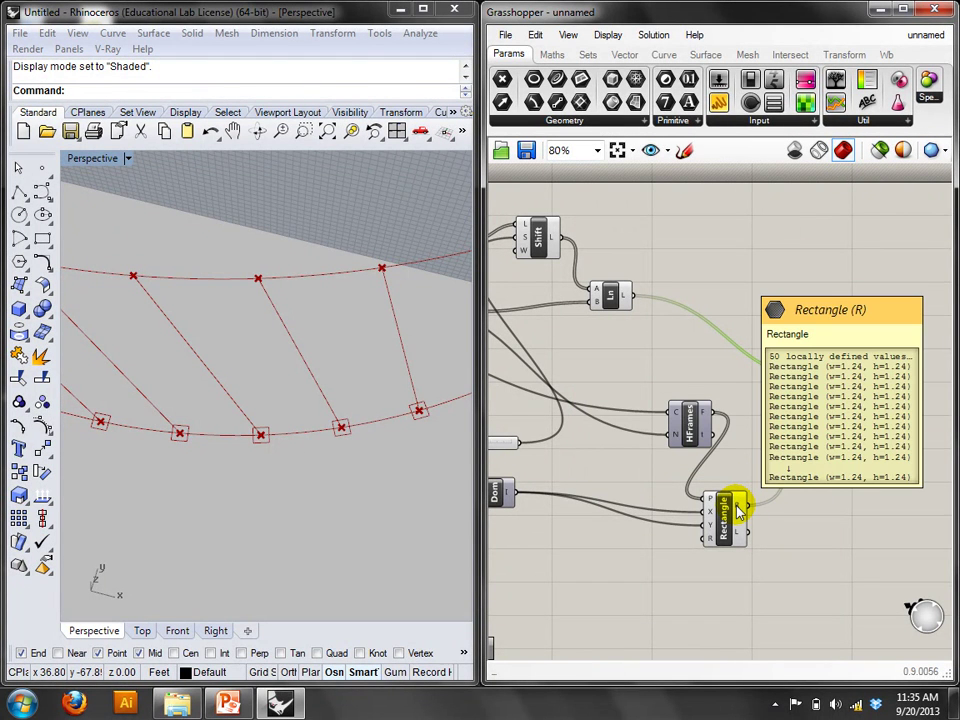
pyautogui.moveTo(738, 510); pyautogui.dragTo(826, 394)
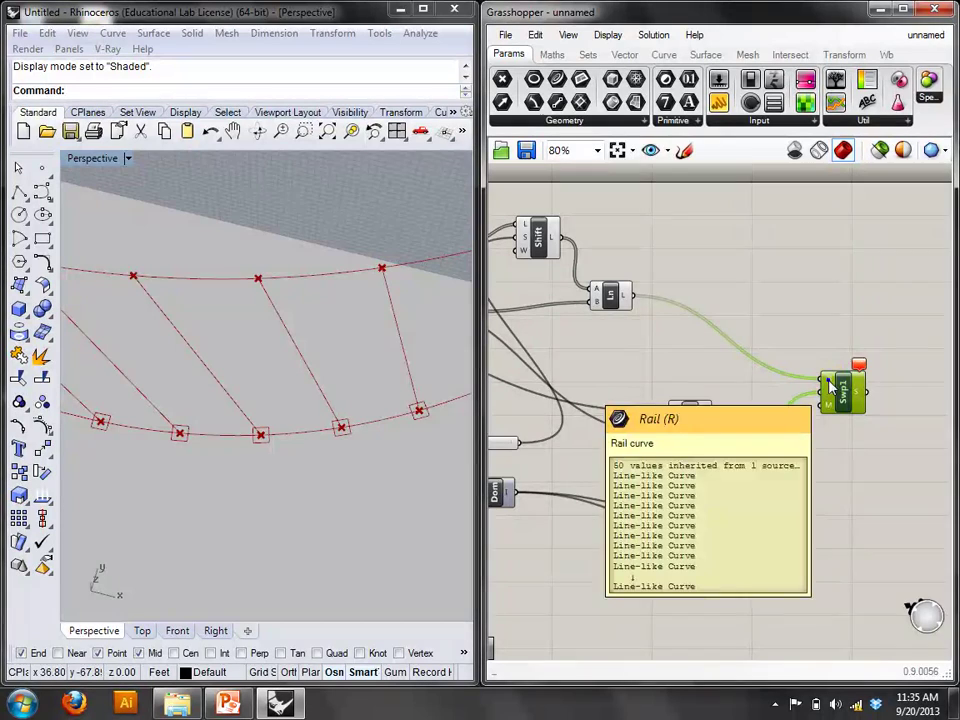
pyautogui.rightClick(830, 388)
pyautogui.click(850, 456)
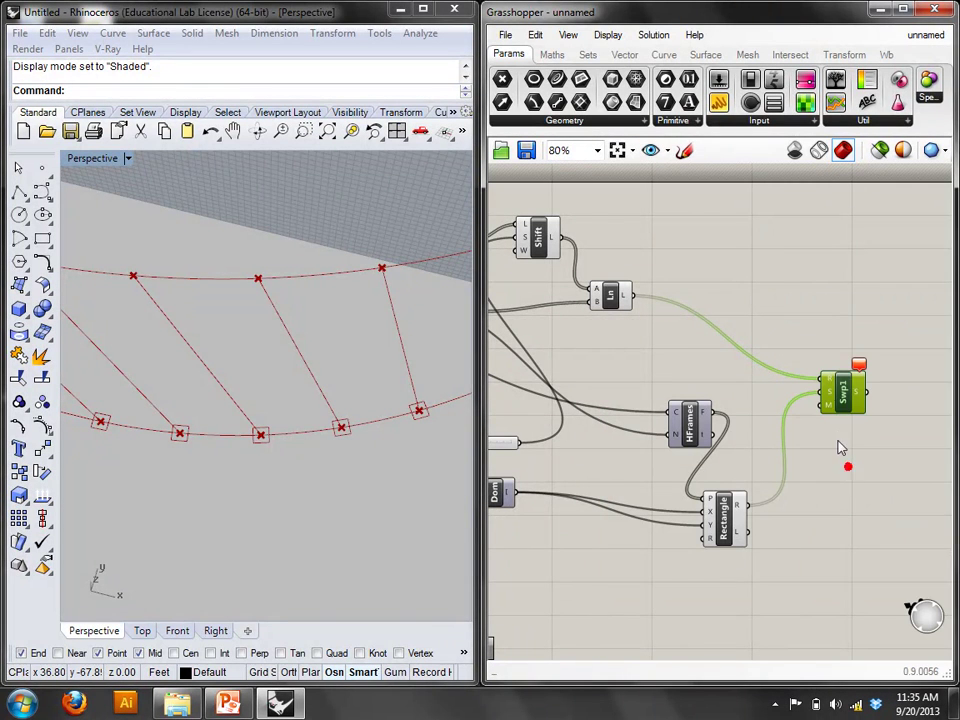
pyautogui.rightClick(832, 392)
pyautogui.click(836, 461)
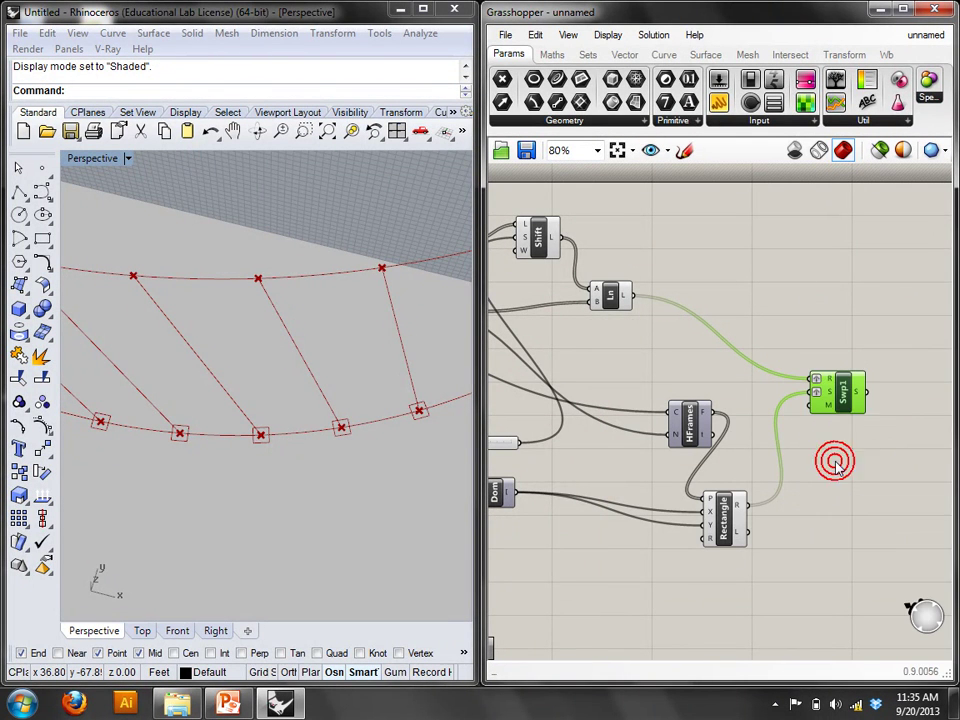
pyautogui.moveTo(439, 435); pyautogui.dragTo(313, 362, button='right')
pyautogui.scroll(-5, 336, 362)
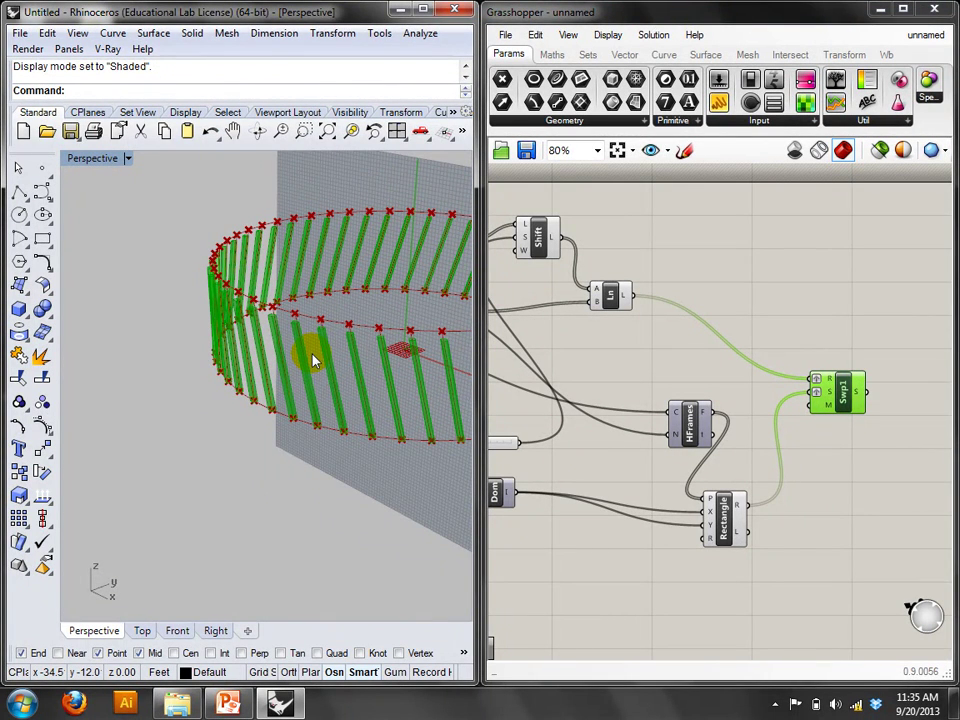
pyautogui.scroll(6, 313, 362)
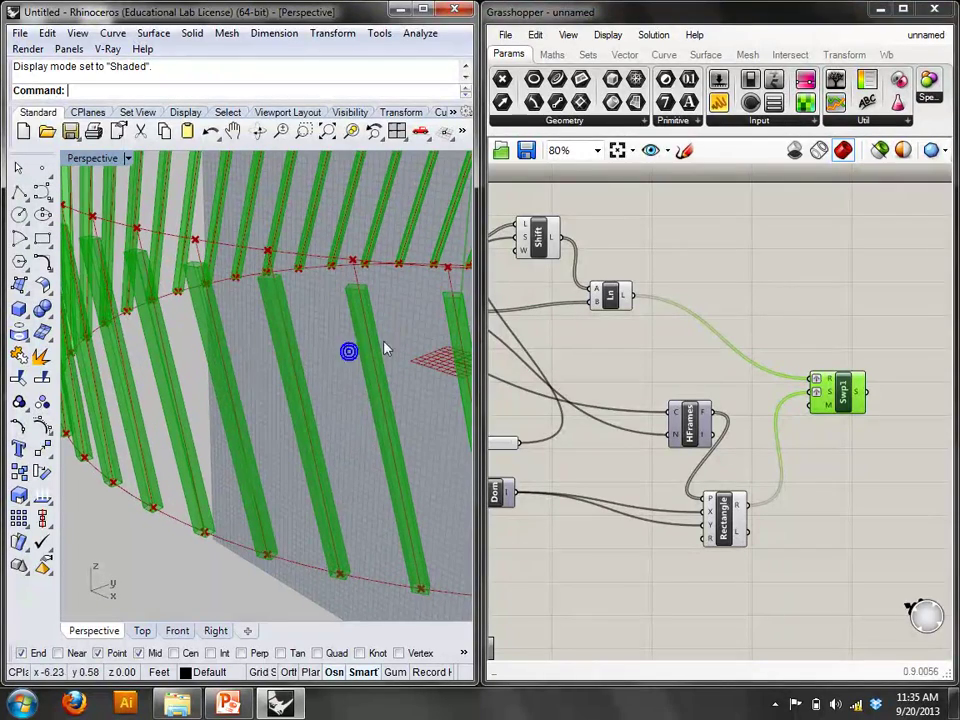
# Try Sweep1 with grafting removed from its rail input and kept only on its section input.
pyautogui.click(822, 381)
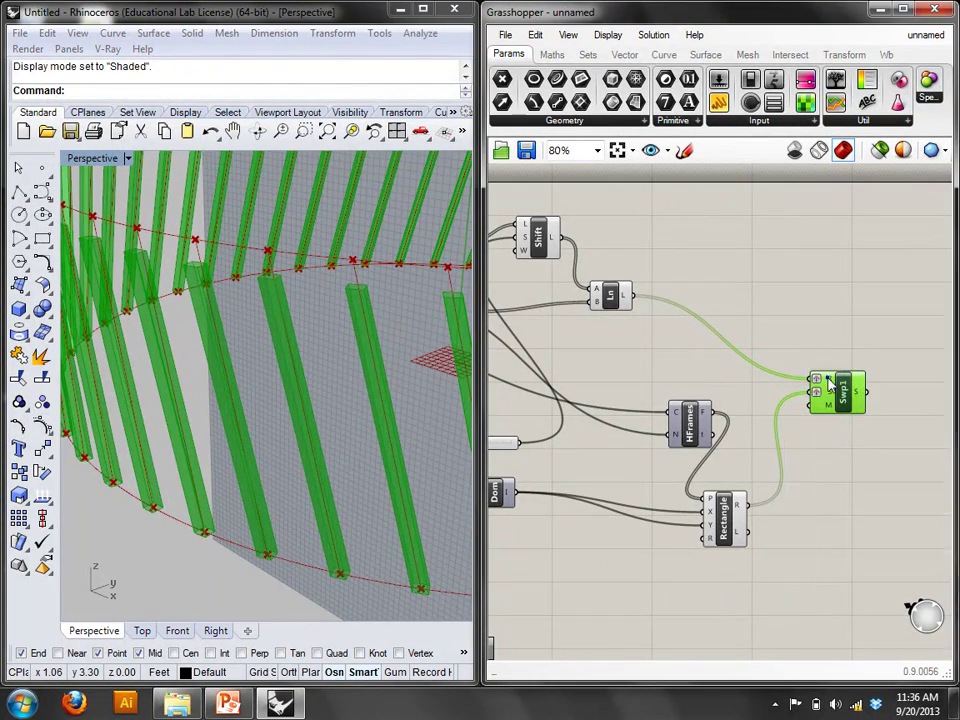
pyautogui.rightClick(828, 383)
pyautogui.click(848, 461)
pyautogui.rightClick(836, 399)
pyautogui.click(825, 396)
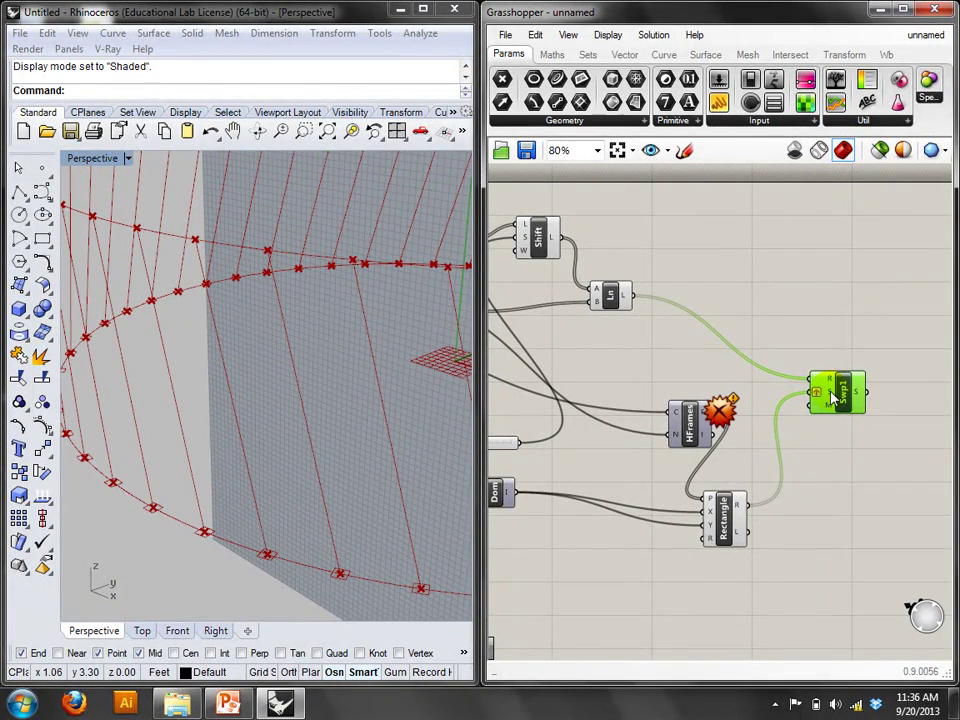
pyautogui.click(831, 393)
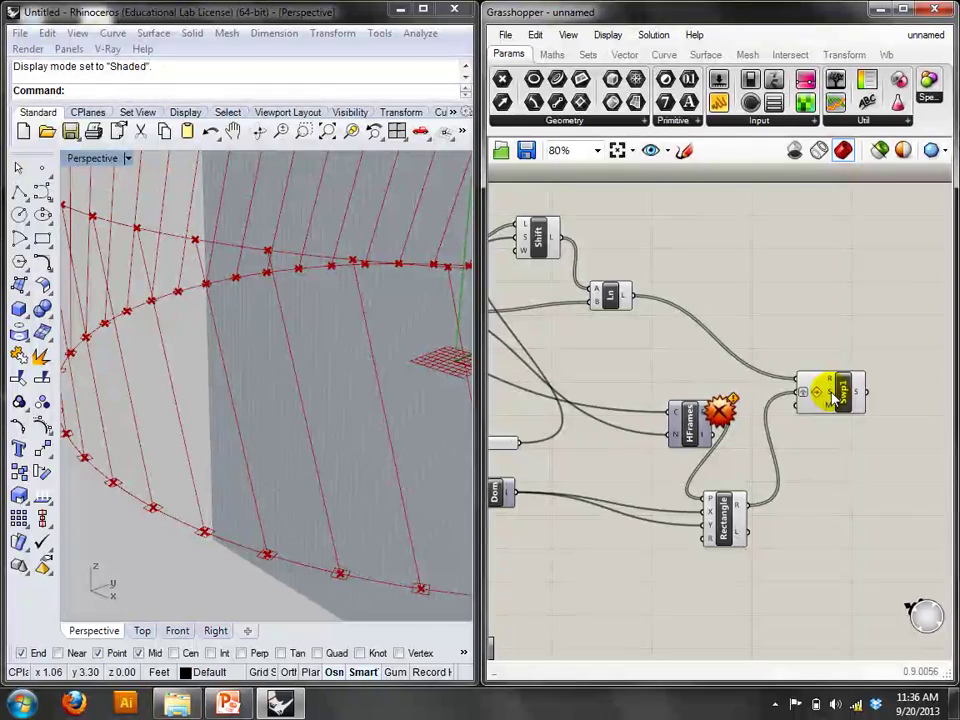
pyautogui.click(829, 393)
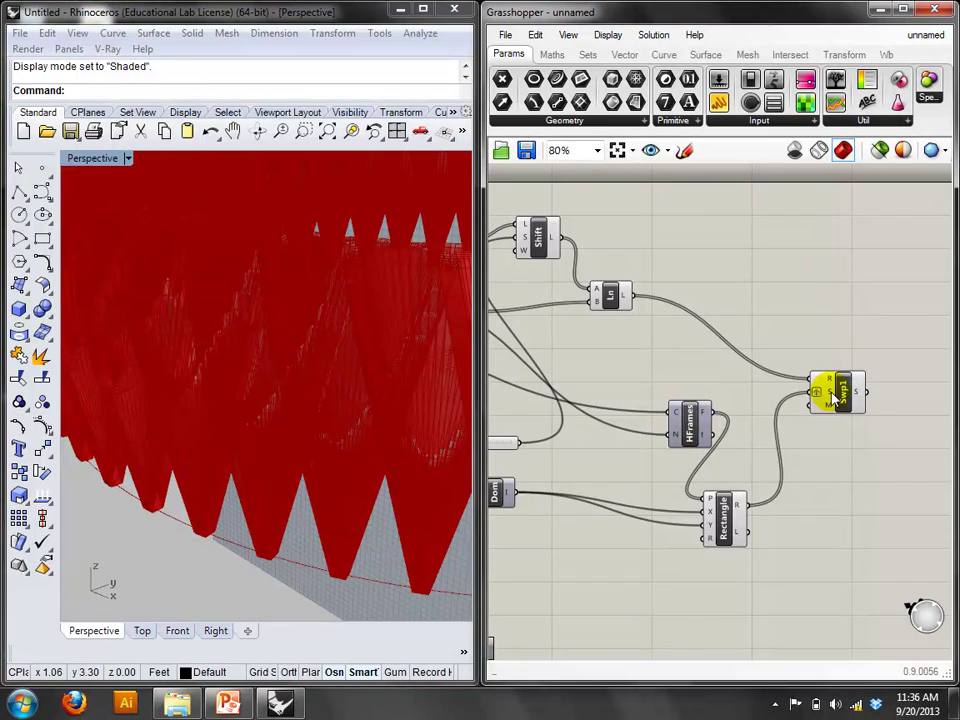
pyautogui.click(820, 392)
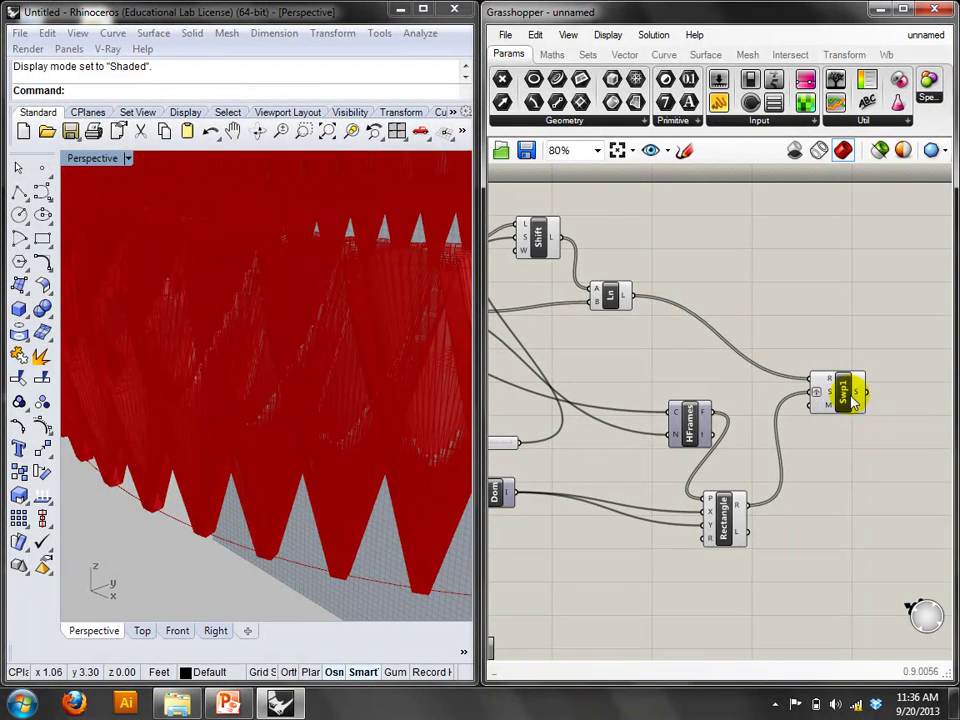
# Delete the Sweep1 component and add a fresh Sweep1 in its place.
pyautogui.click(853, 400)
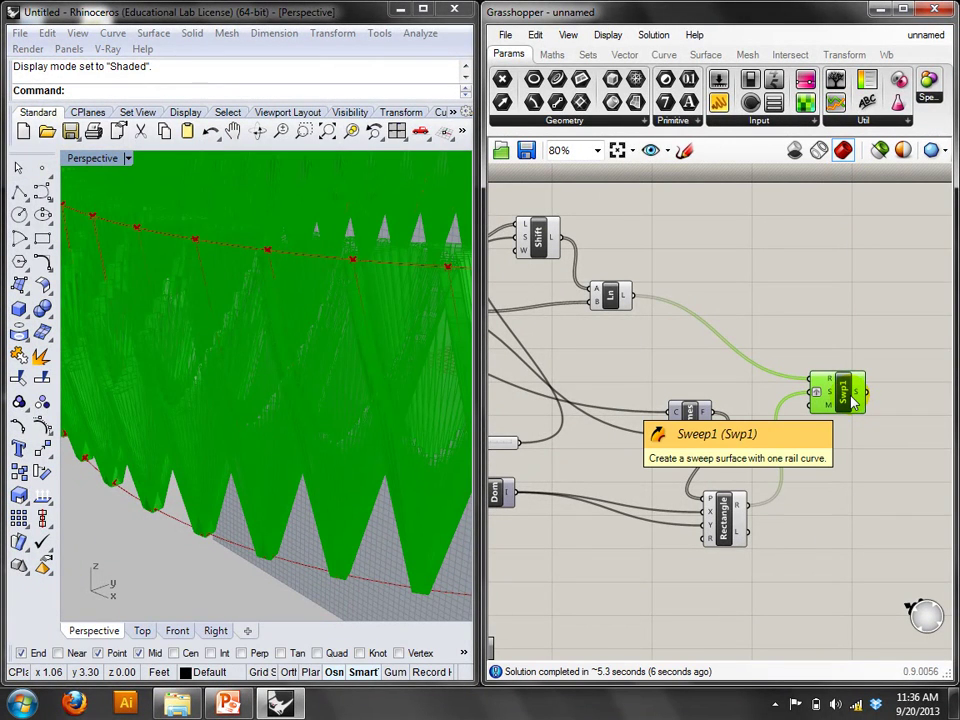
pyautogui.press('Delete')
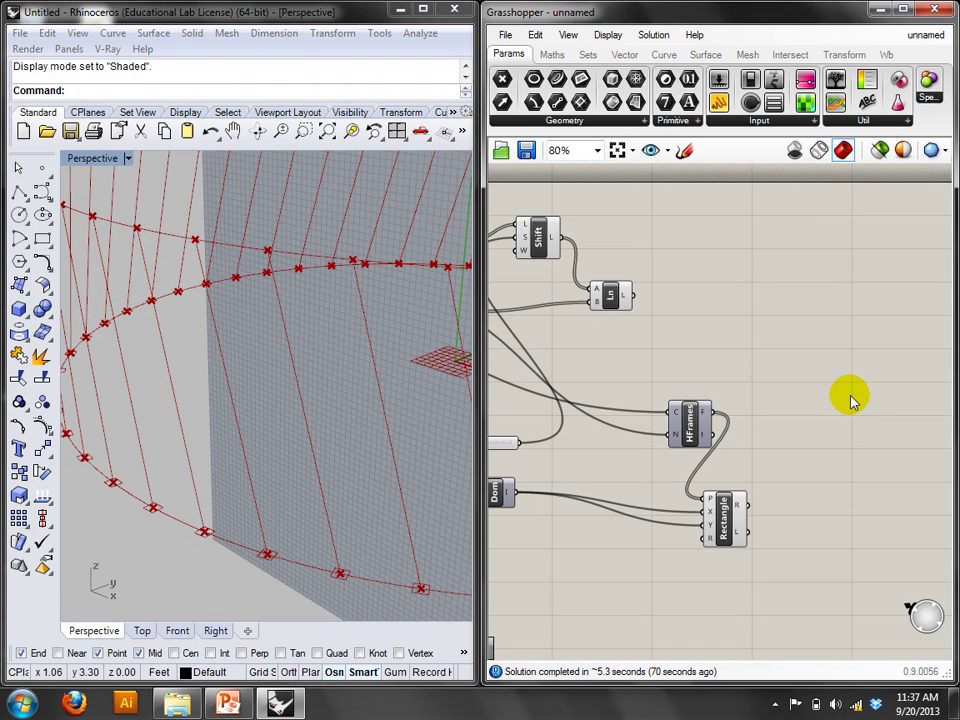
pyautogui.doubleClick(850, 400)
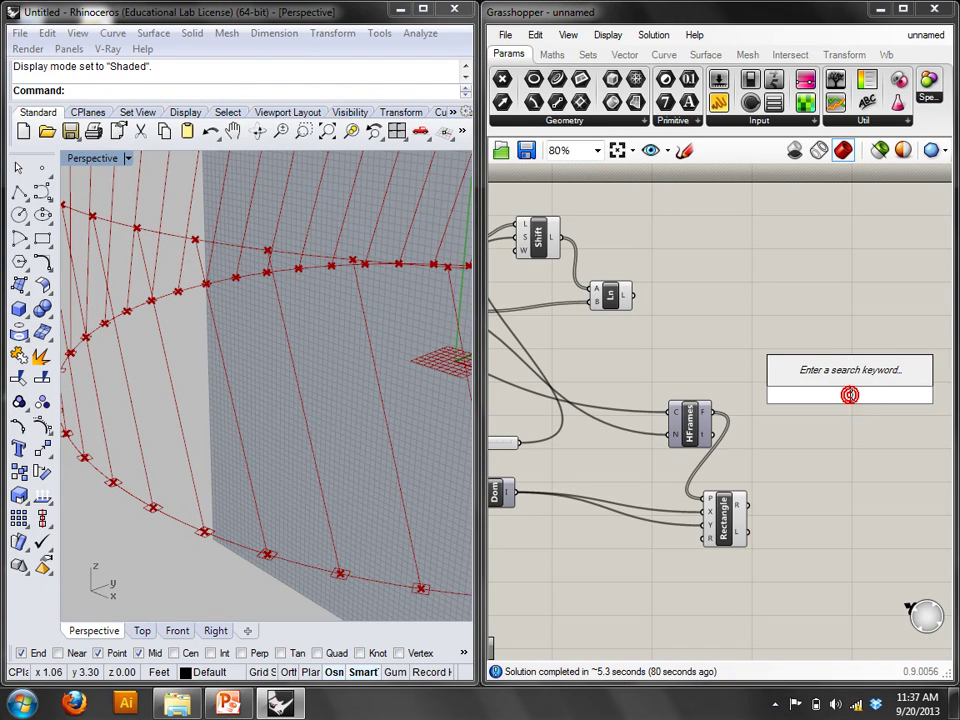
pyautogui.write('swee')
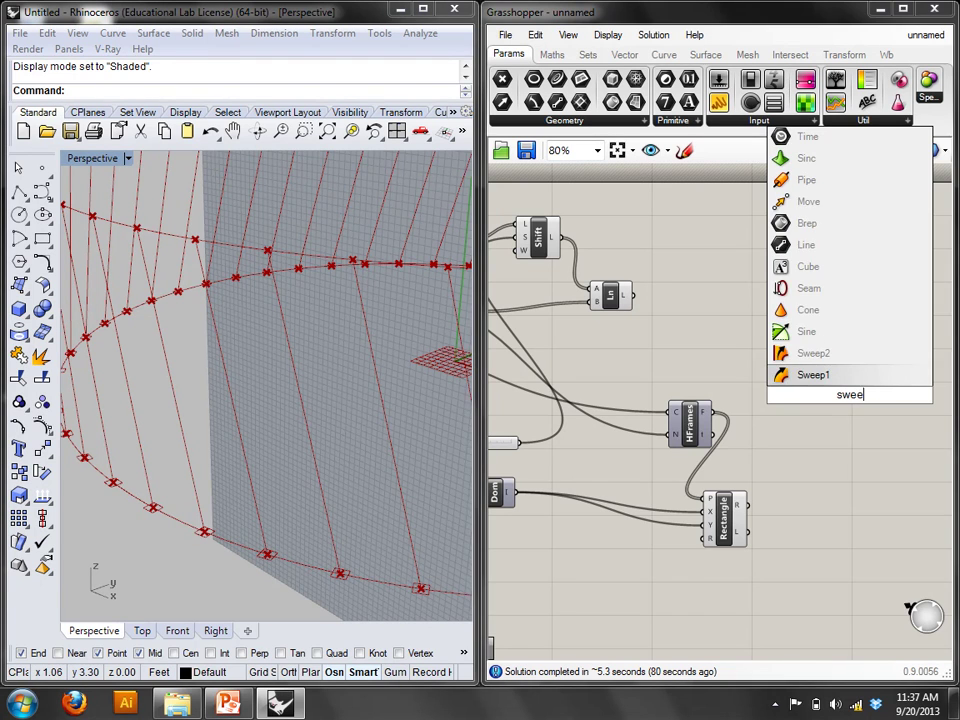
pyautogui.click(862, 374)
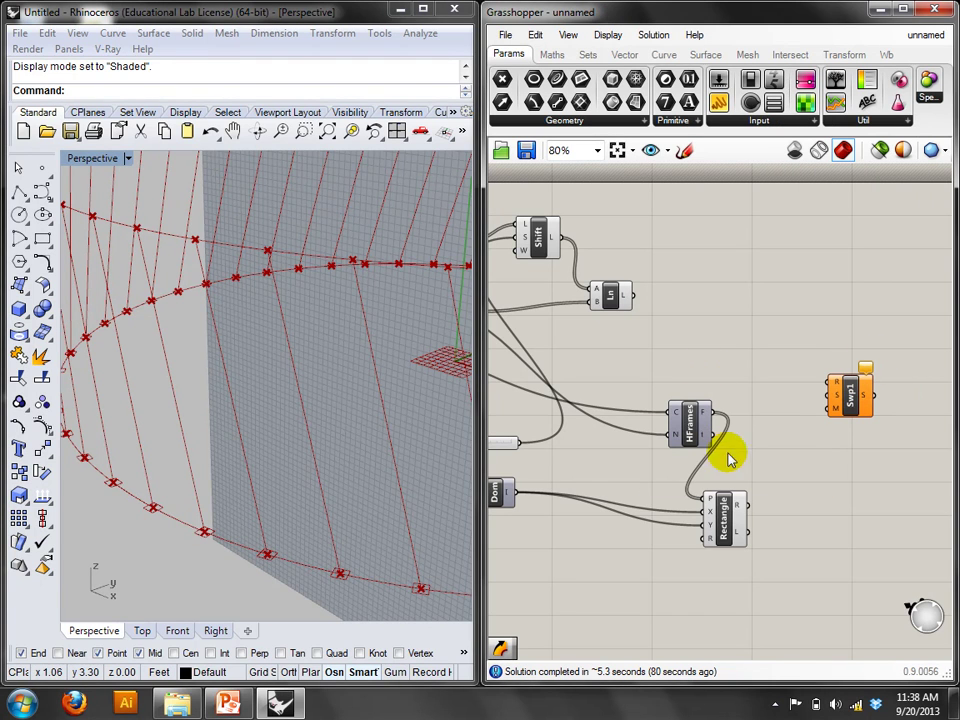
# Graft the R output of Rectangle and the L output of Line, and move Horizontal Frames closer to the Line component.
pyautogui.rightClick(741, 508)
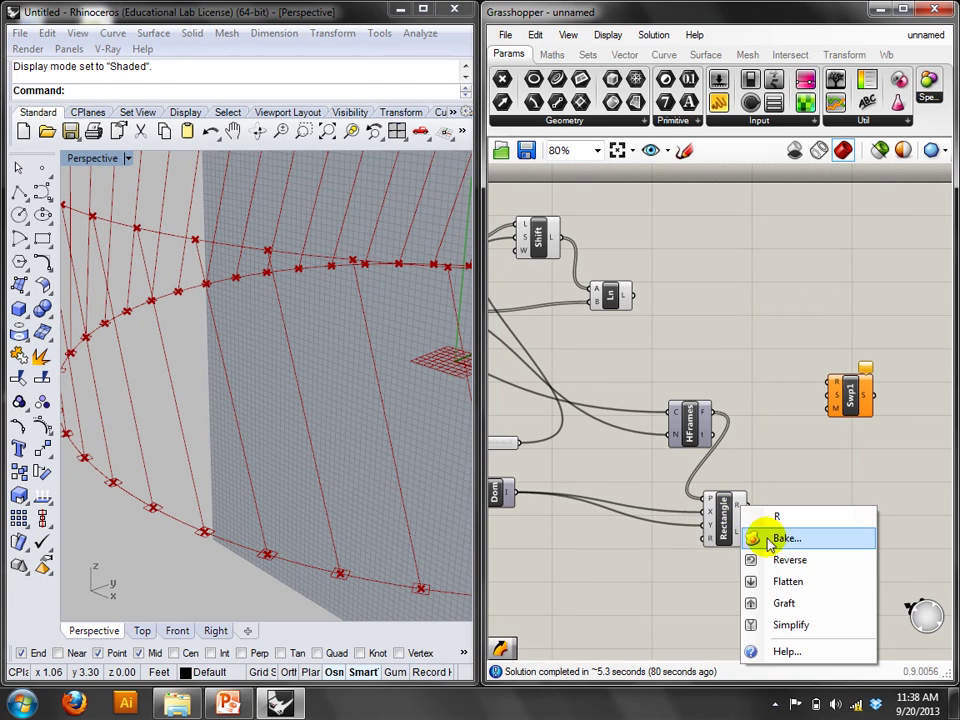
pyautogui.click(783, 603)
pyautogui.moveTo(690, 426); pyautogui.dragTo(646, 397)
pyautogui.rightClick(624, 293)
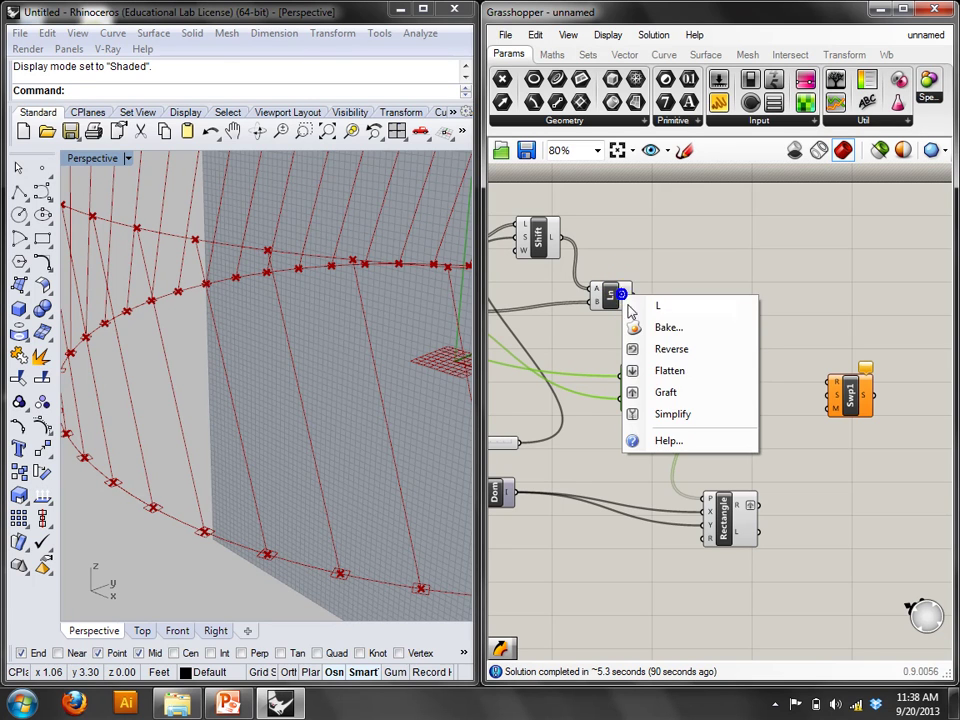
pyautogui.click(666, 393)
# Connect the grafted Line output to the Sweep1 rail and the grafted Rectangle output to its section, and inspect the bars.
pyautogui.moveTo(643, 295); pyautogui.dragTo(831, 381)
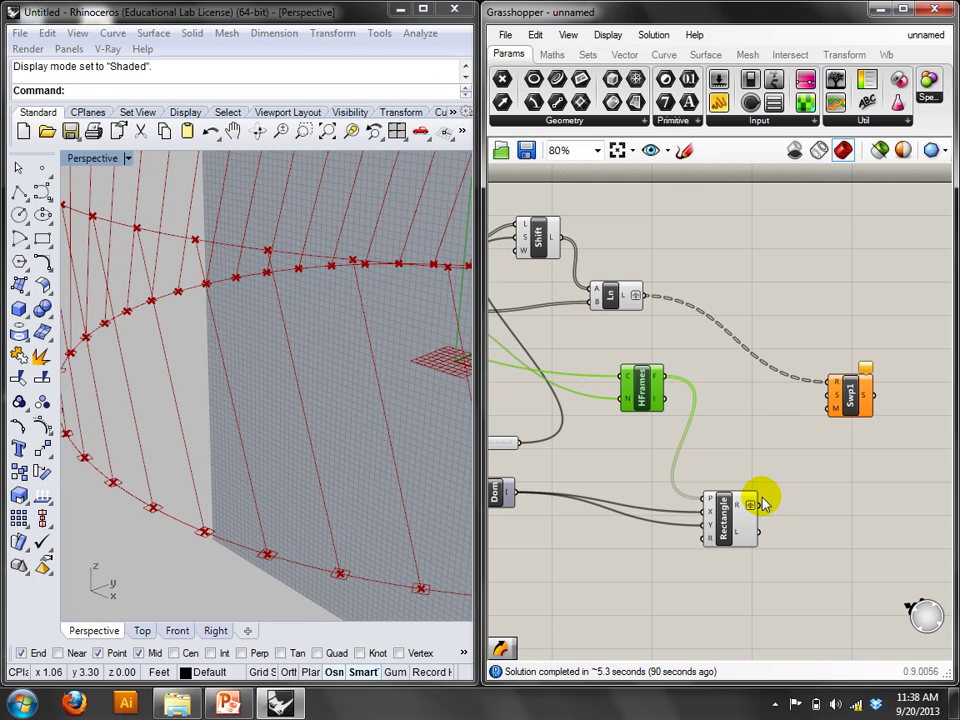
pyautogui.moveTo(768, 497); pyautogui.dragTo(834, 396)
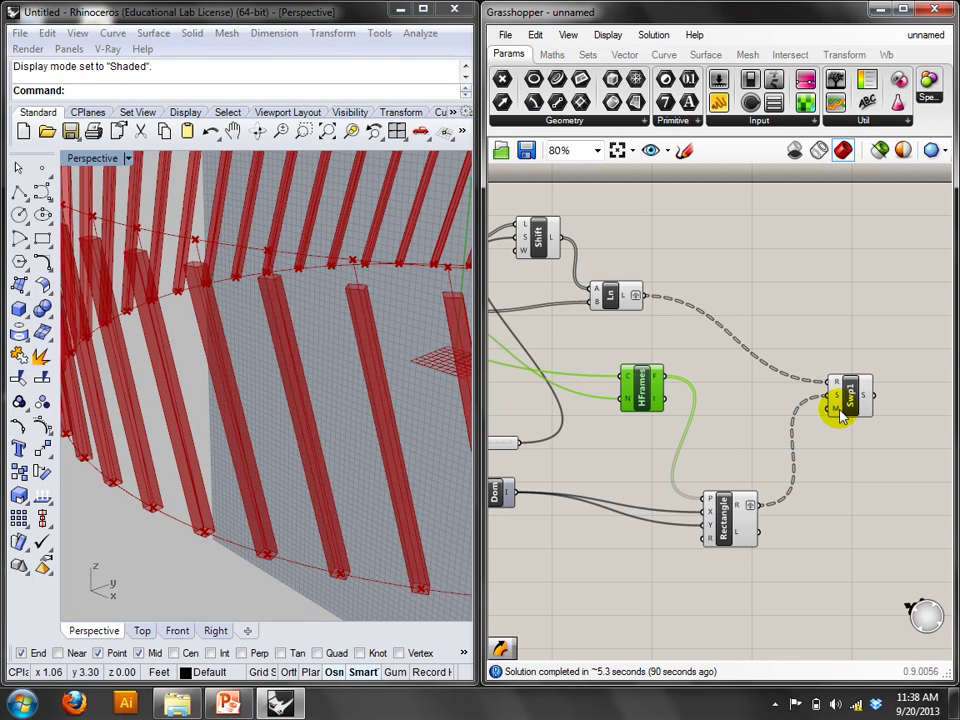
pyautogui.scroll(-5, 308, 450)
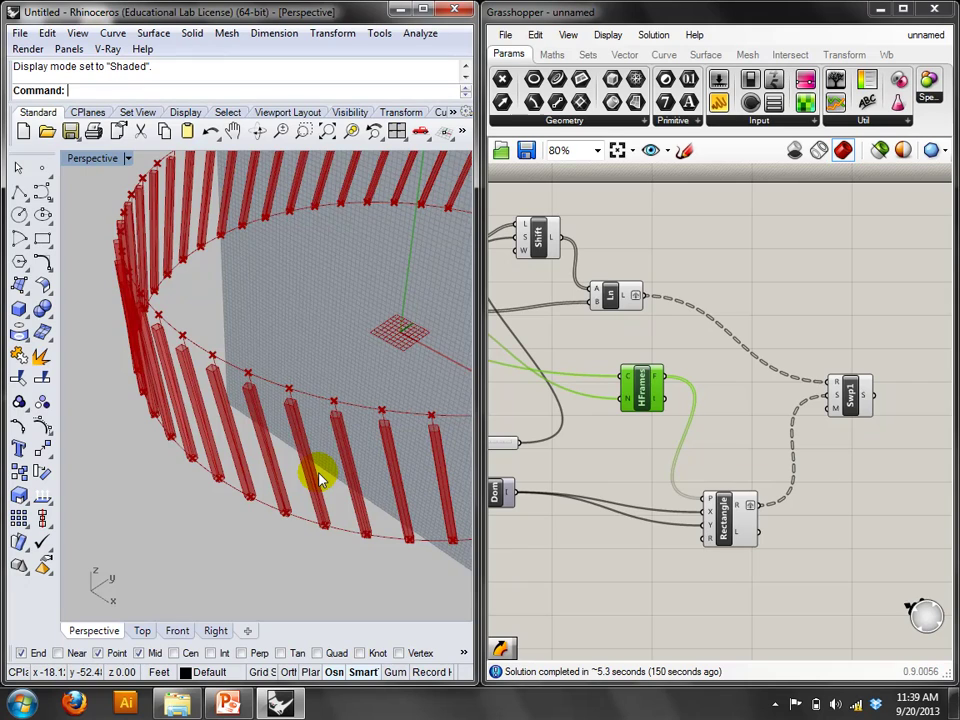
pyautogui.moveTo(326, 411); pyautogui.dragTo(274, 418, button='right')
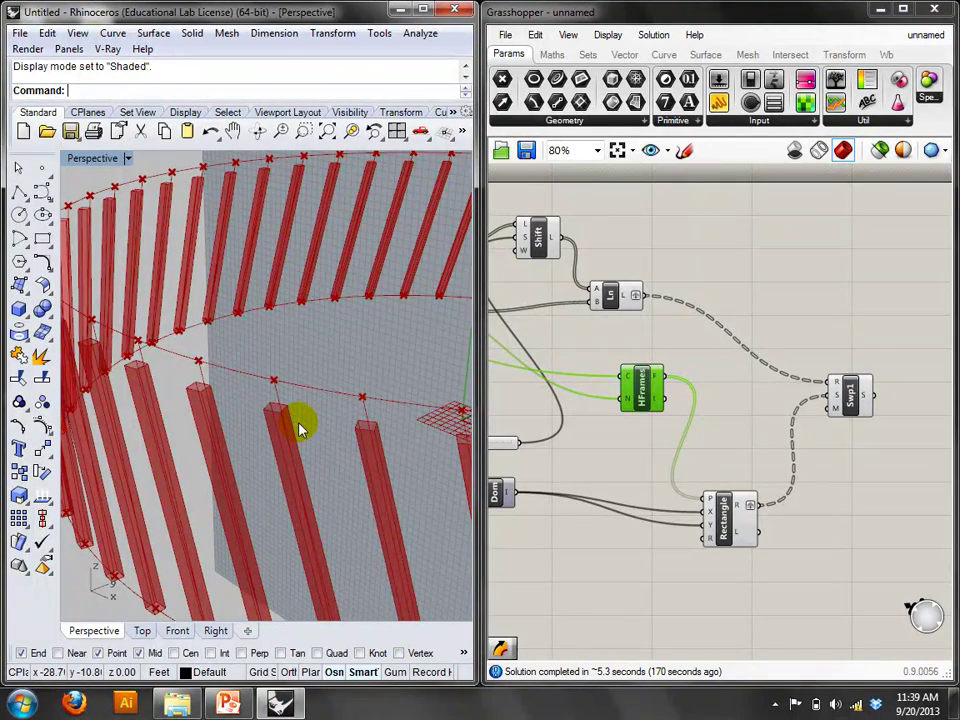
pyautogui.click(849, 395)
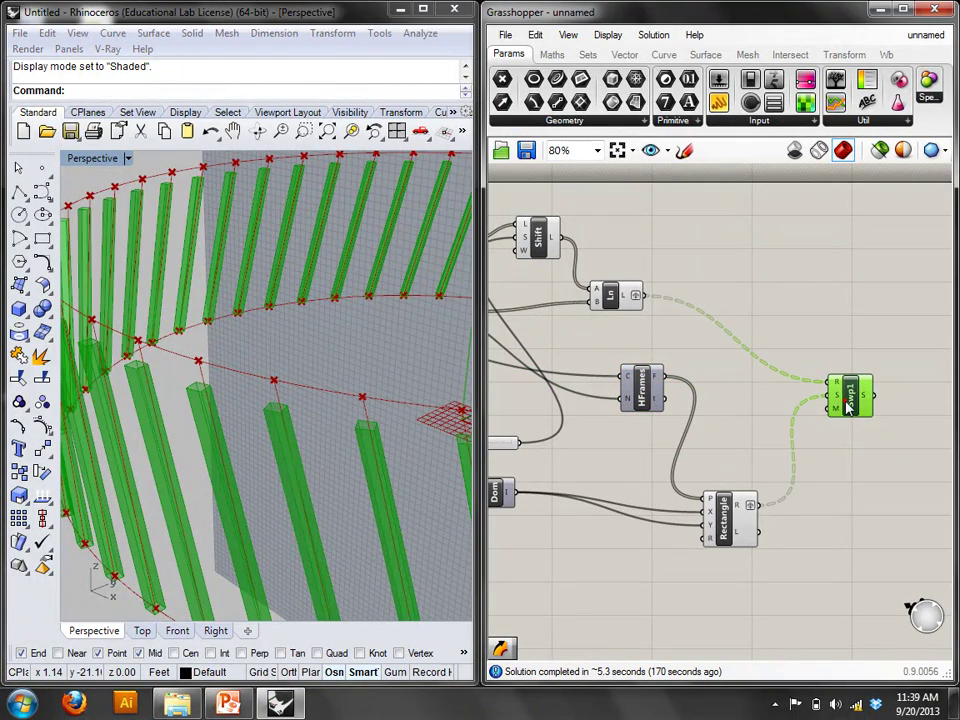
pyautogui.doubleClick(853, 470)
pyautogui.write('swee')
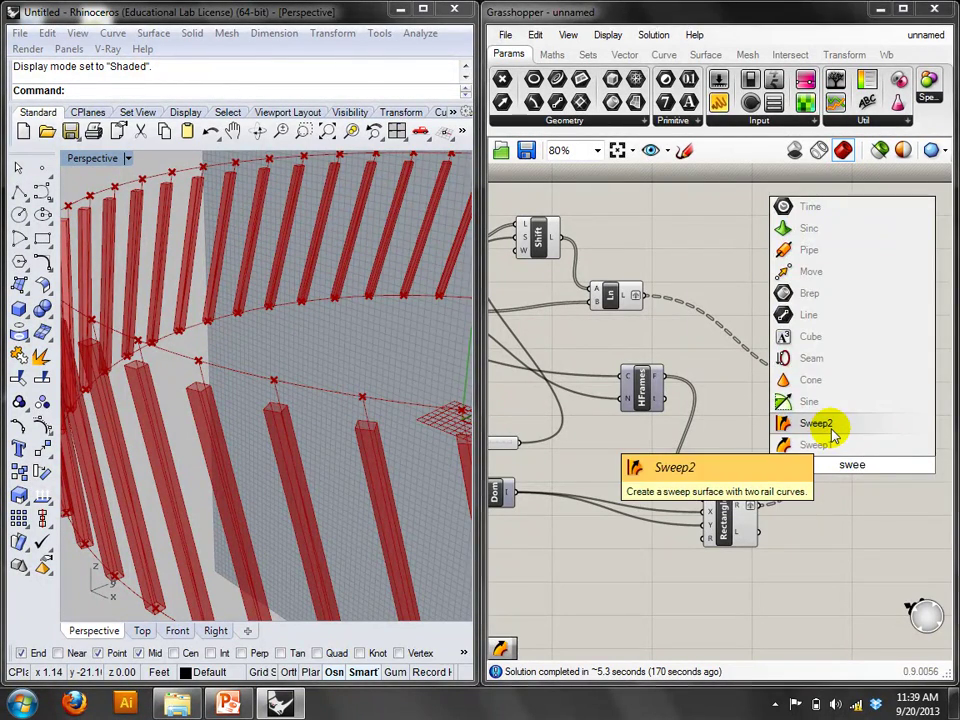
pyautogui.click(831, 432)
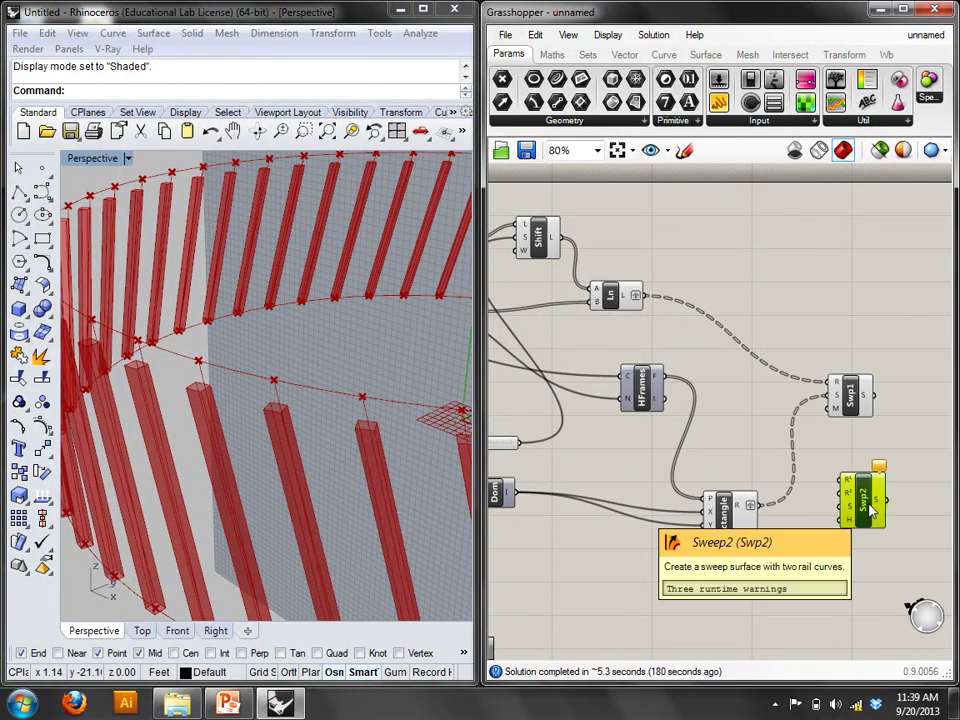
pyautogui.click(870, 510)
pyautogui.press('Delete')
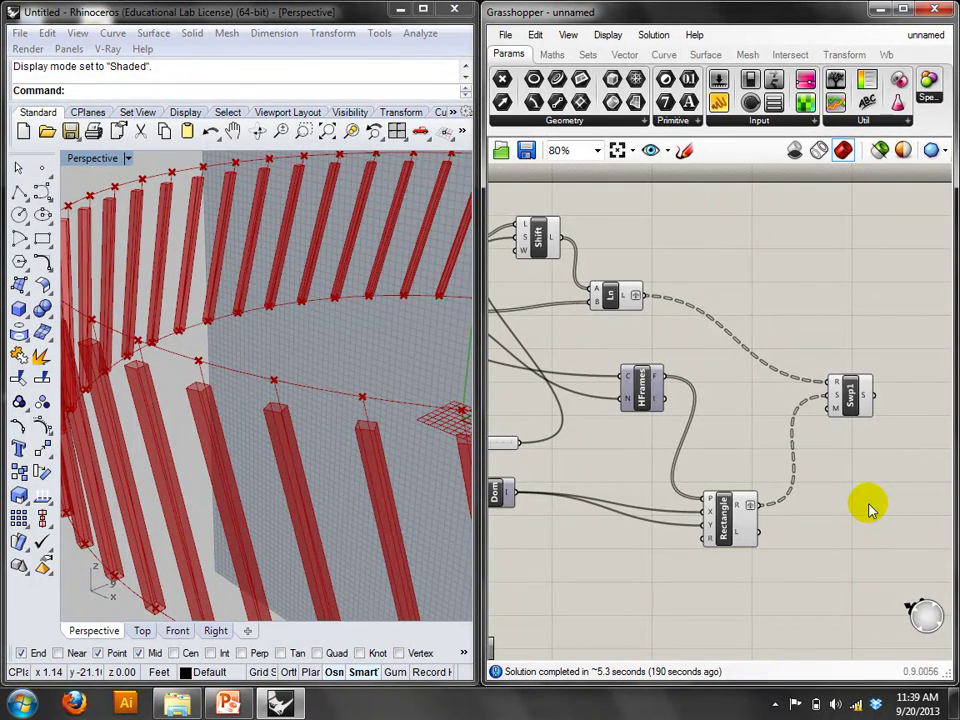
# Add a Loft component below Sweep1.
pyautogui.moveTo(866, 507); pyautogui.dragTo(859, 489, button='right')
pyautogui.doubleClick(858, 480)
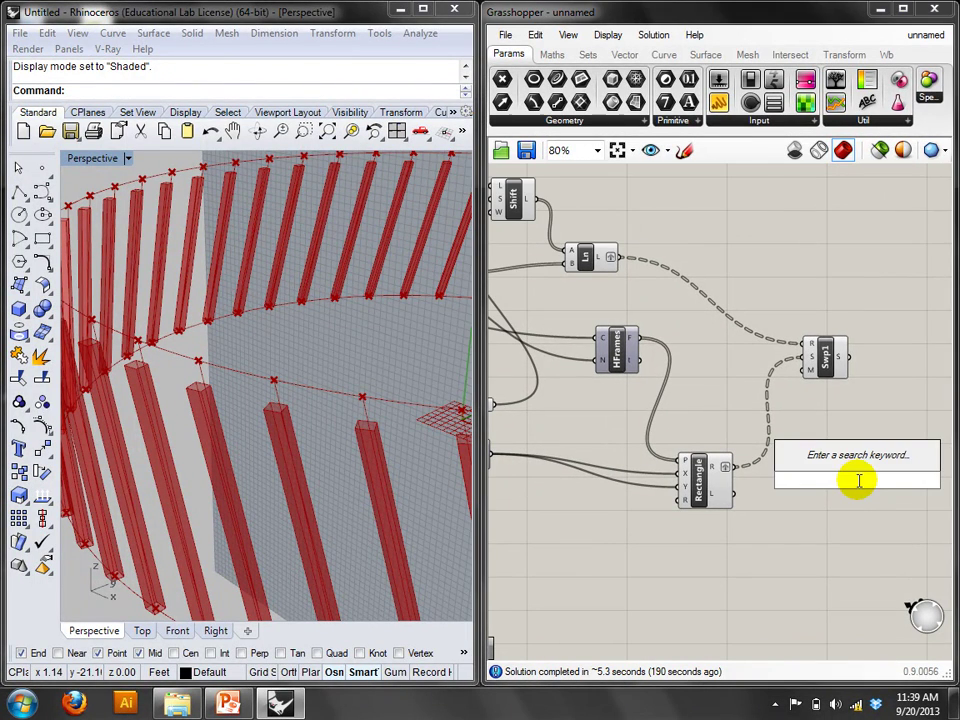
pyautogui.write('loft')
pyautogui.press('Return')
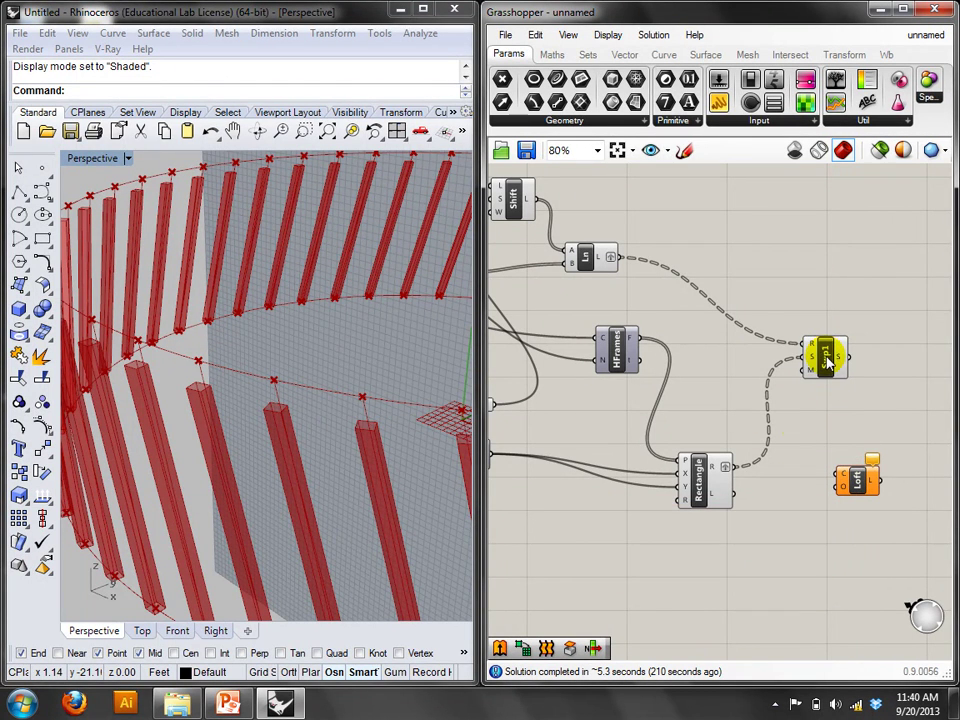
# Duplicate Horizontal Frames and Rectangle below the originals and feed Move's G output into the C input of the copied Horizontal Frames.
pyautogui.scroll(-2, 716, 490)
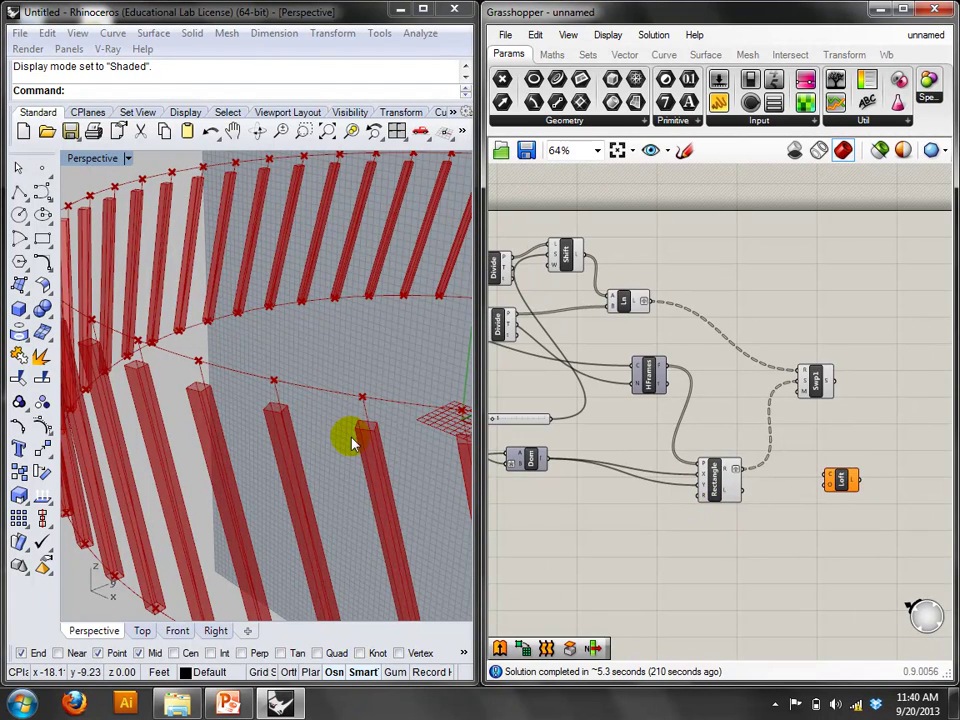
pyautogui.moveTo(561, 476); pyautogui.dragTo(621, 454, button='right')
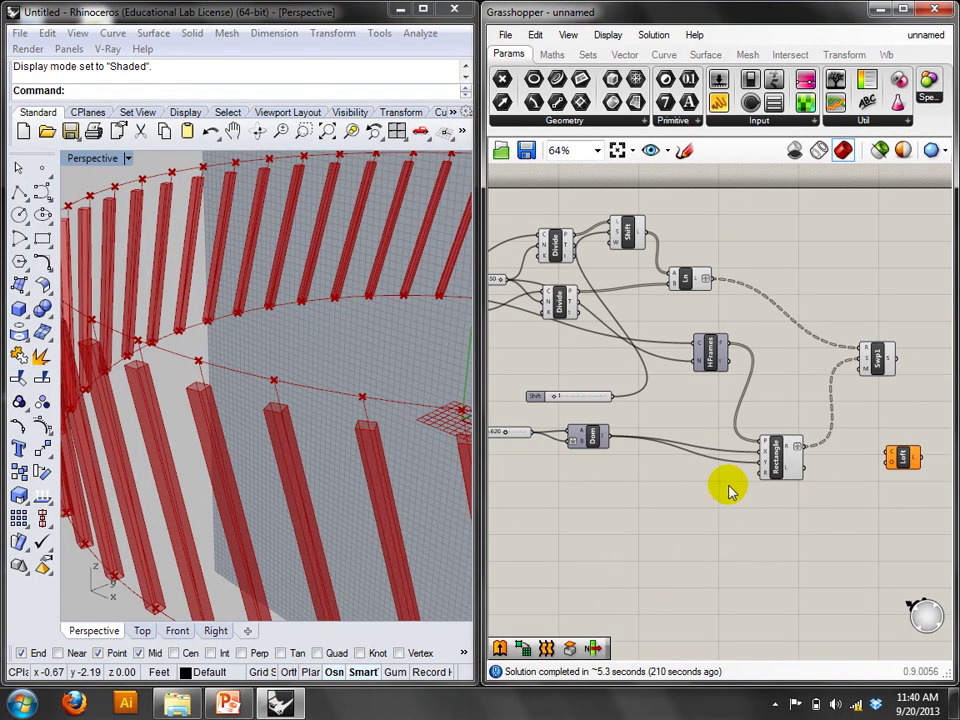
pyautogui.moveTo(797, 520); pyautogui.dragTo(731, 377)
pyautogui.moveTo(742, 411); pyautogui.dragTo(740, 397, button='right')
pyautogui.moveTo(735, 386)
pyautogui.keyDown('alt'); pyautogui.mouseDown()
pyautogui.moveTo(731, 360)
pyautogui.moveTo(746, 546)
pyautogui.mouseUp(); pyautogui.keyUp('alt')
pyautogui.moveTo(508, 467); pyautogui.dragTo(660, 435, button='right')
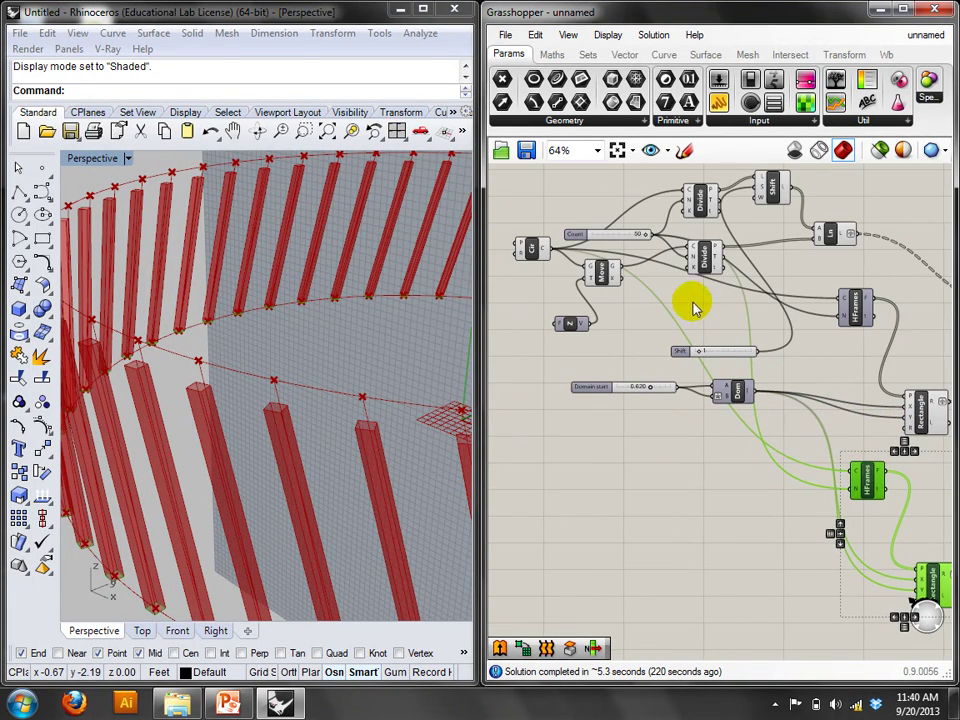
pyautogui.click(673, 294)
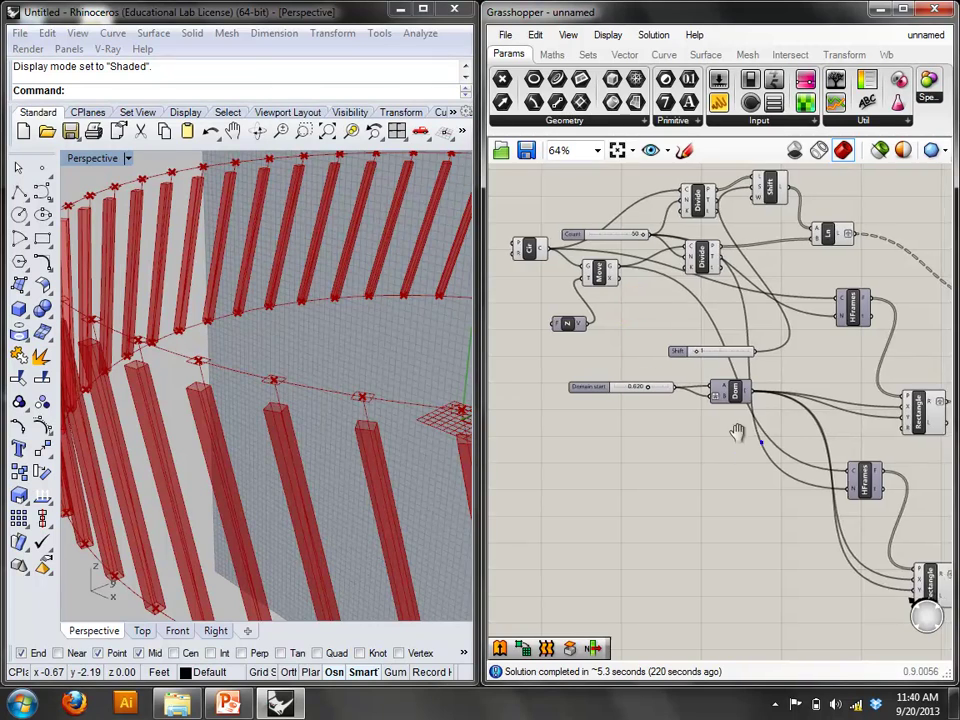
# Delete the Sweep1 component.
pyautogui.moveTo(739, 435); pyautogui.dragTo(576, 366, button='right')
pyautogui.moveTo(857, 422); pyautogui.dragTo(750, 410, button='right')
pyautogui.click(754, 224)
pyautogui.click(768, 262)
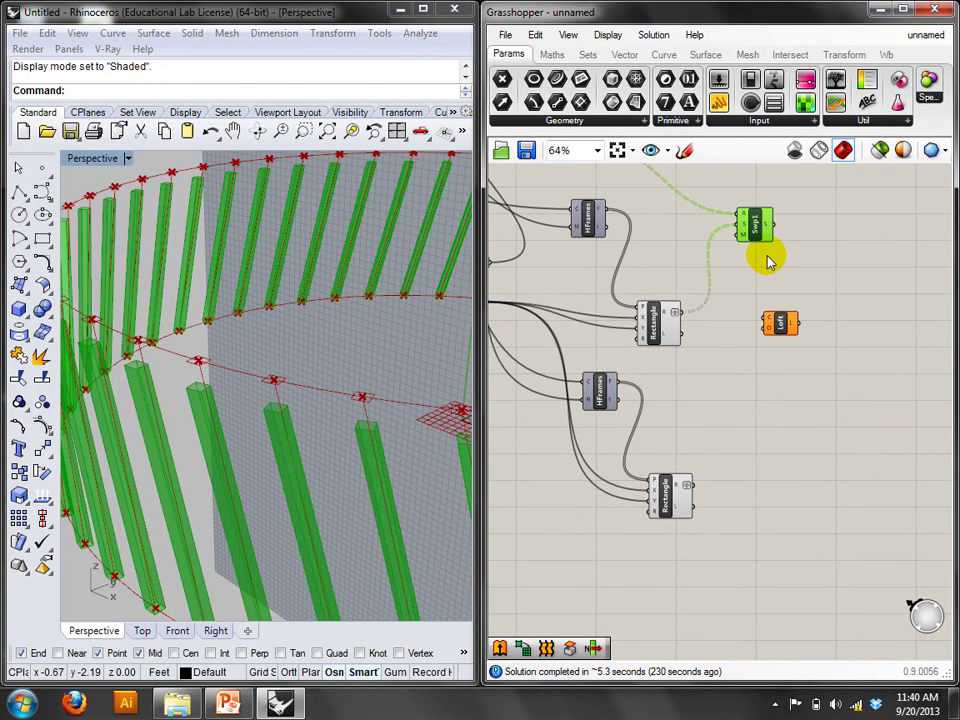
pyautogui.press('Delete')
# Connect the grafted output of the original Rectangle component to the C input of Loft.
pyautogui.moveTo(765, 257); pyautogui.dragTo(814, 366, button='right')
pyautogui.click(724, 420)
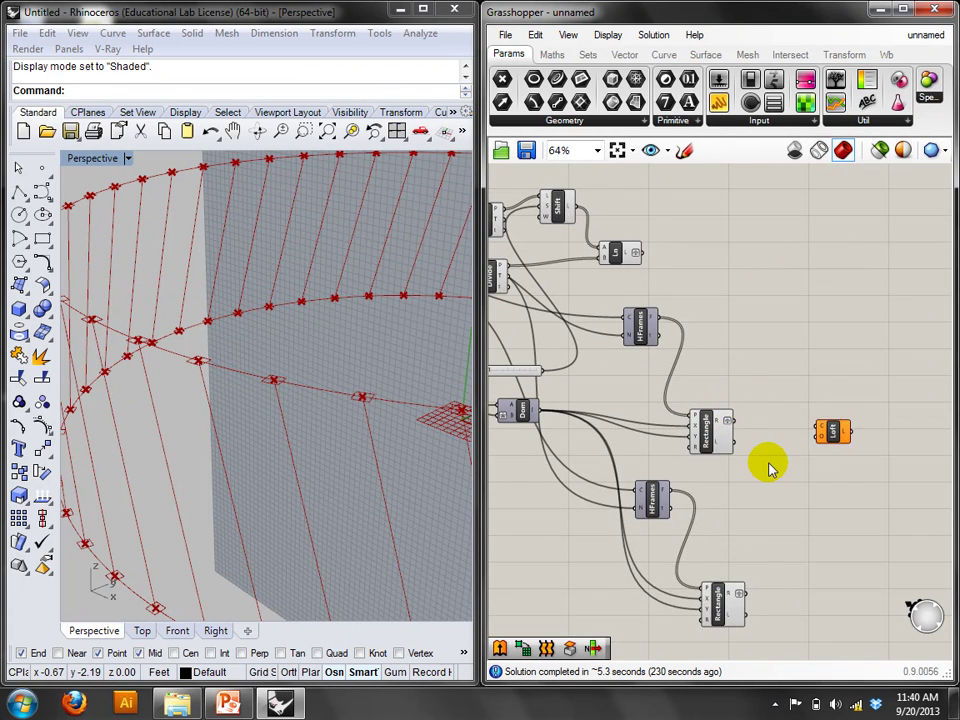
pyautogui.moveTo(770, 465); pyautogui.dragTo(735, 403, button='right')
pyautogui.moveTo(714, 362); pyautogui.dragTo(793, 370)
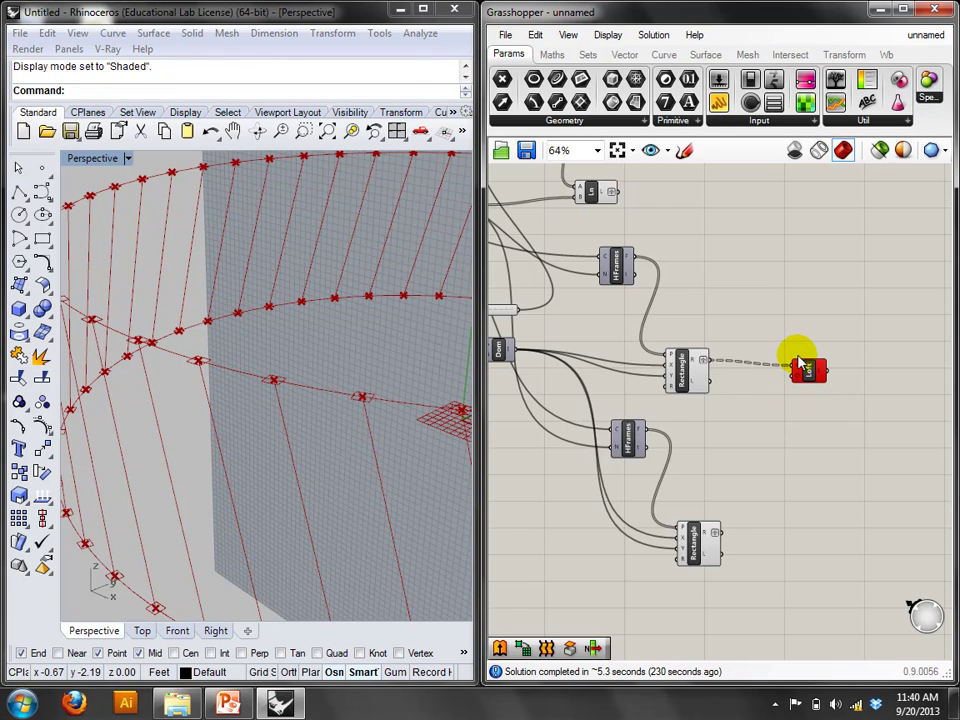
# Remove the graft from the original Rectangle's R output, examine the Loft result in the viewport, and restore the graft.
pyautogui.moveTo(800, 369)
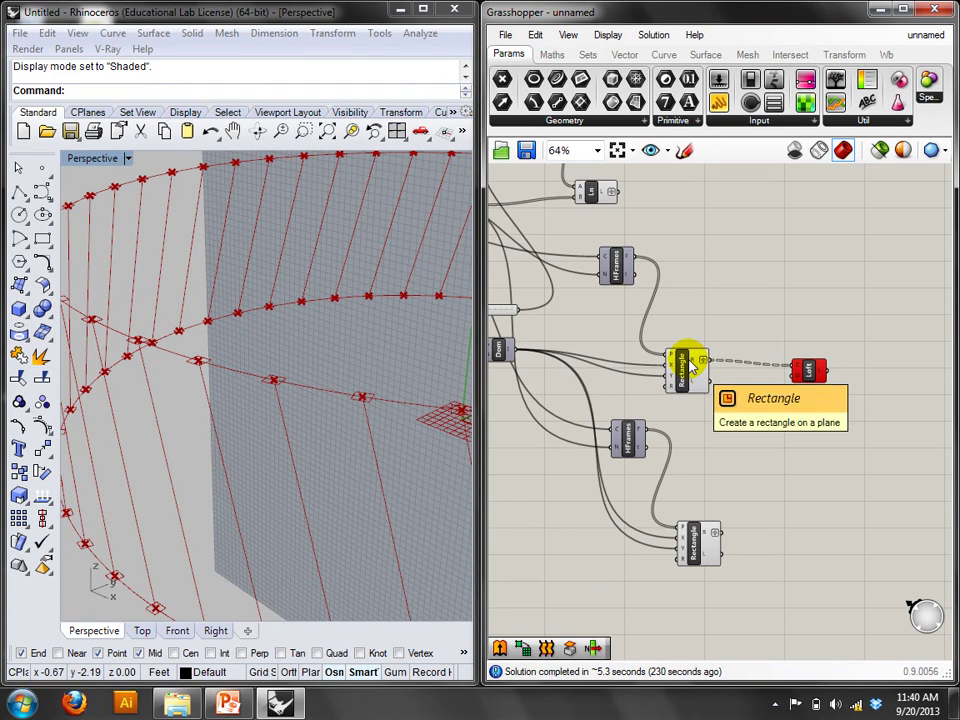
pyautogui.rightClick(703, 361)
pyautogui.click(716, 464)
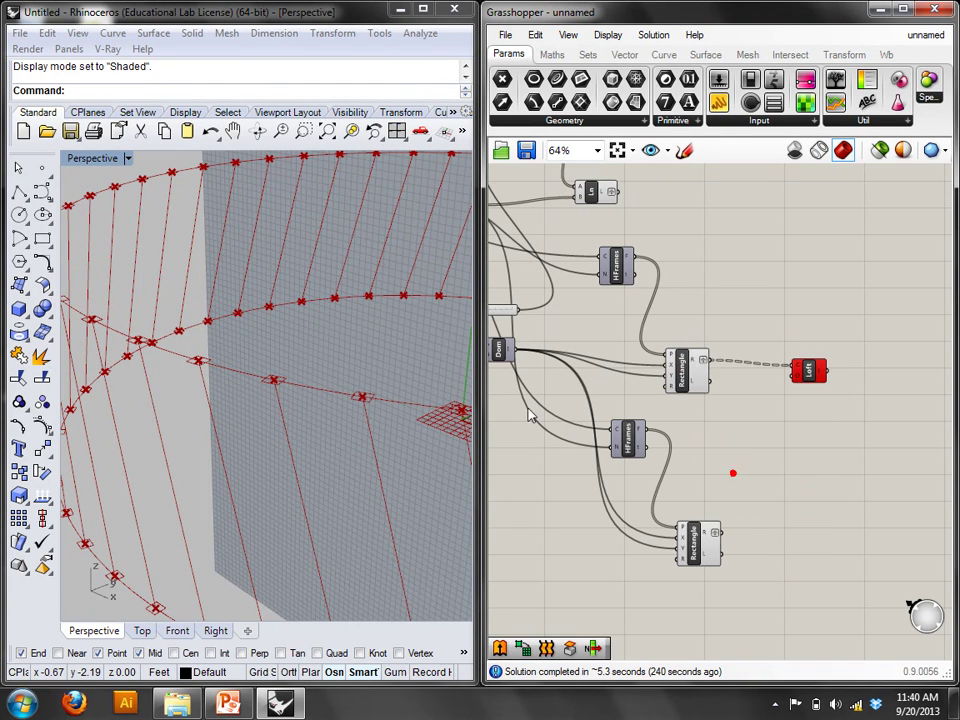
pyautogui.moveTo(324, 474); pyautogui.dragTo(300, 330, button='right')
pyautogui.click(812, 373)
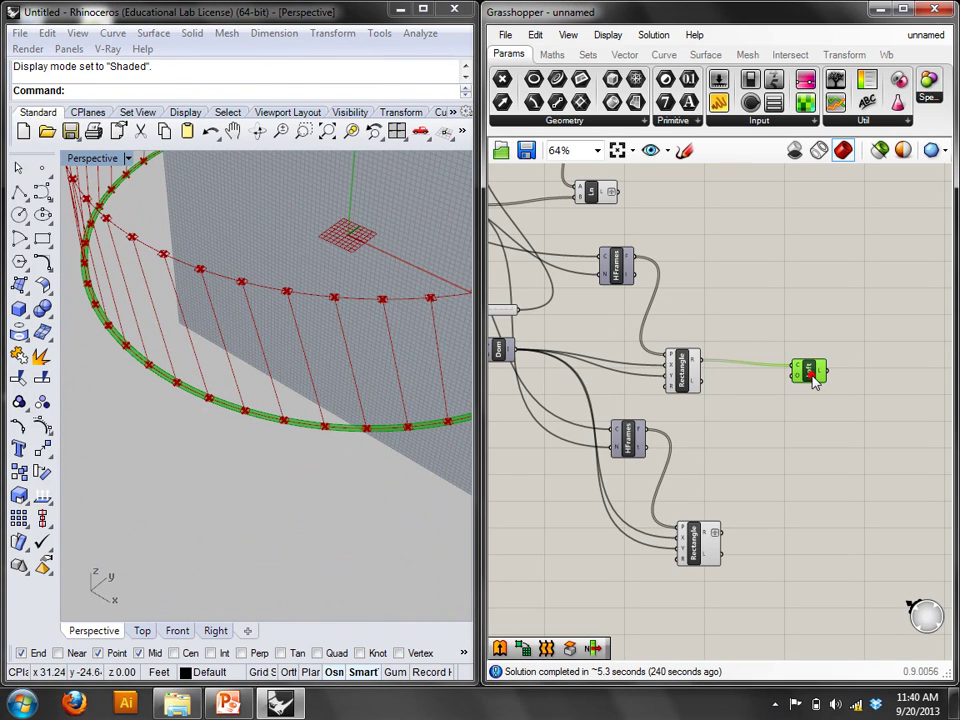
pyautogui.click(323, 448)
pyautogui.moveTo(330, 448); pyautogui.dragTo(330, 446, button='right')
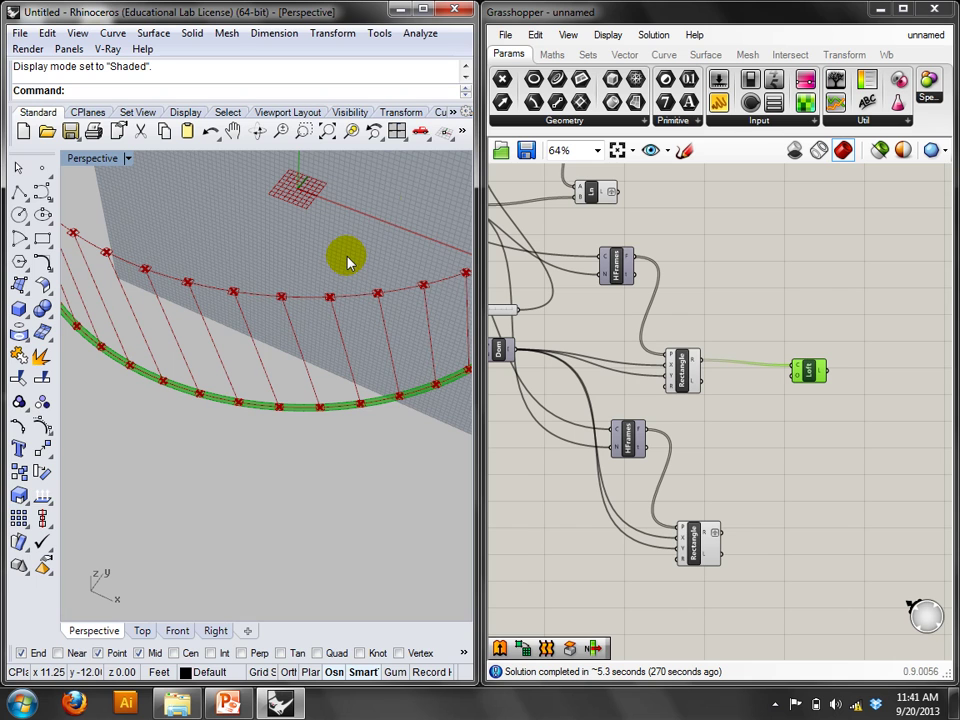
pyautogui.rightClick(697, 366)
pyautogui.click(716, 483)
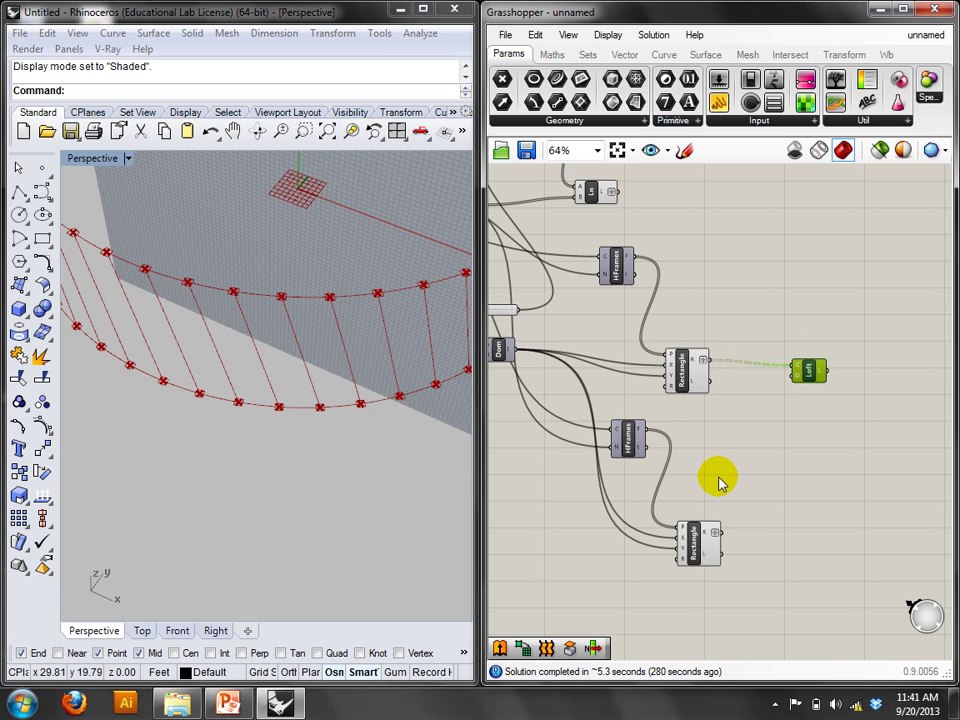
# Add the grafted R output of the copied Rectangle as a second source for Loft's C input.
pyautogui.click(805, 411)
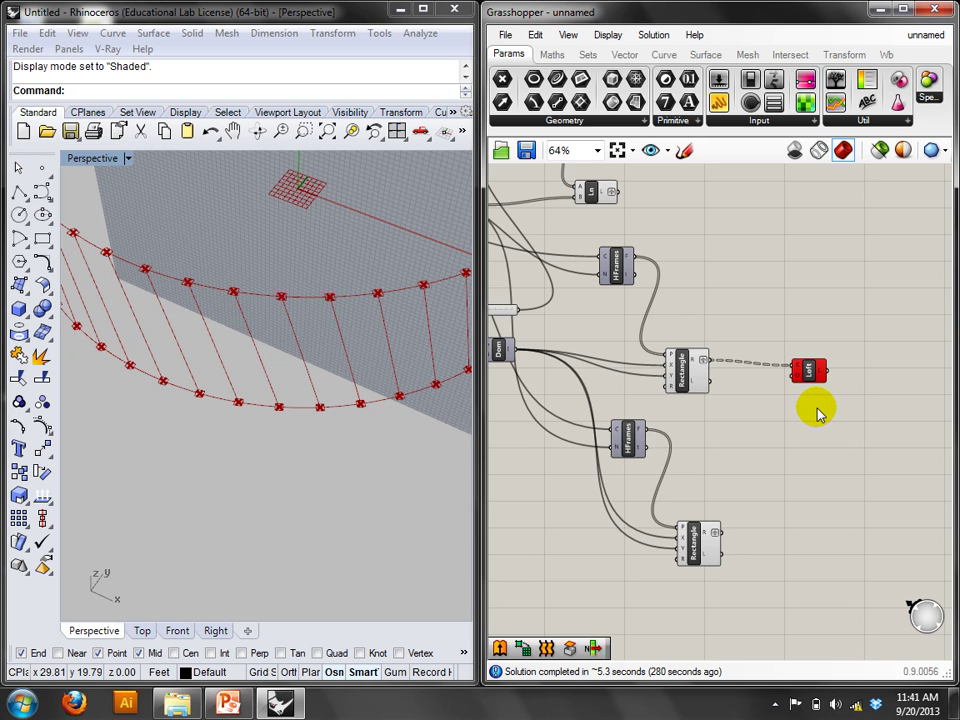
pyautogui.keyDown('shift'); pyautogui.moveTo(724, 532); pyautogui.dragTo(797, 366); pyautogui.keyUp('shift')
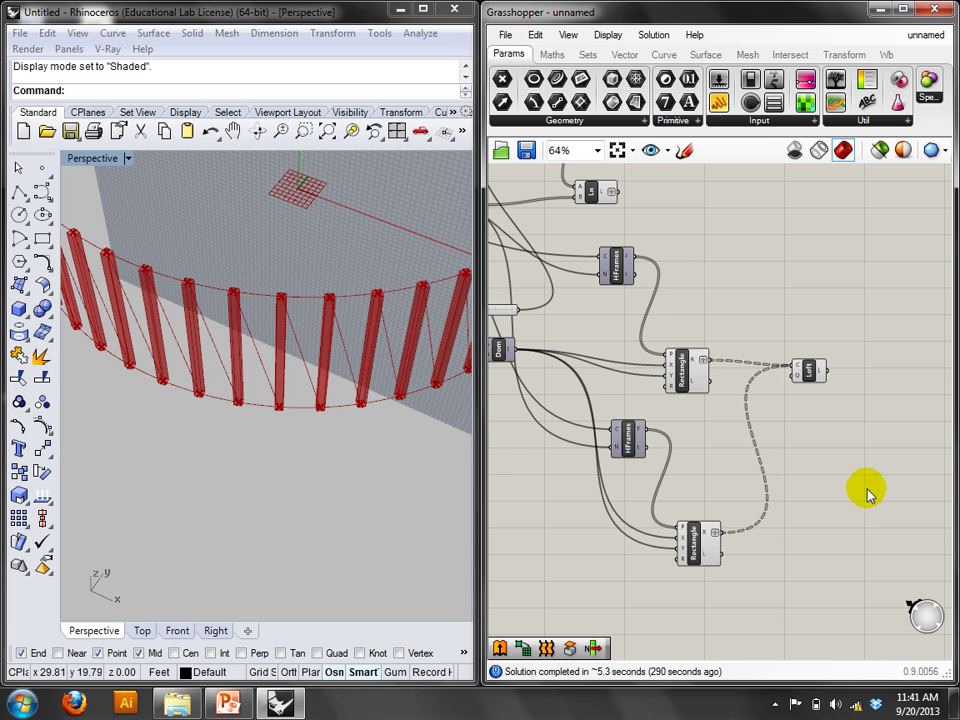
# Add a Panel above Loft fed by the original Rectangle's R output and shift Loft slightly aside.
pyautogui.doubleClick(729, 297)
pyautogui.write('panel')
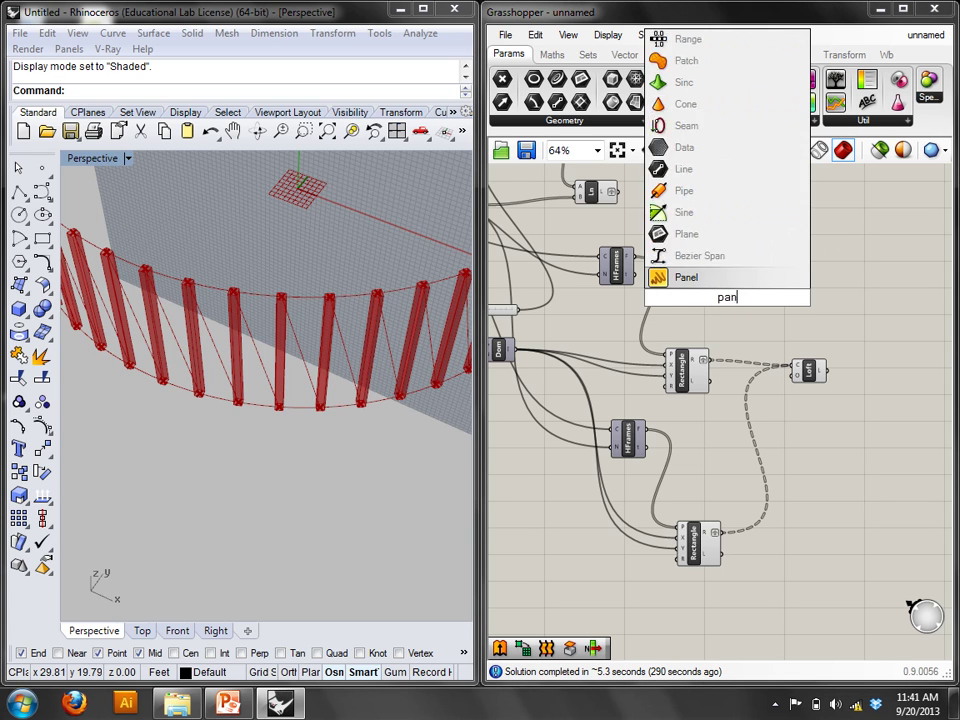
pyautogui.press('Return')
pyautogui.moveTo(763, 296); pyautogui.dragTo(807, 296)
pyautogui.moveTo(705, 359); pyautogui.dragTo(742, 291)
pyautogui.moveTo(810, 360); pyautogui.dragTo(842, 369)
pyautogui.click(831, 466)
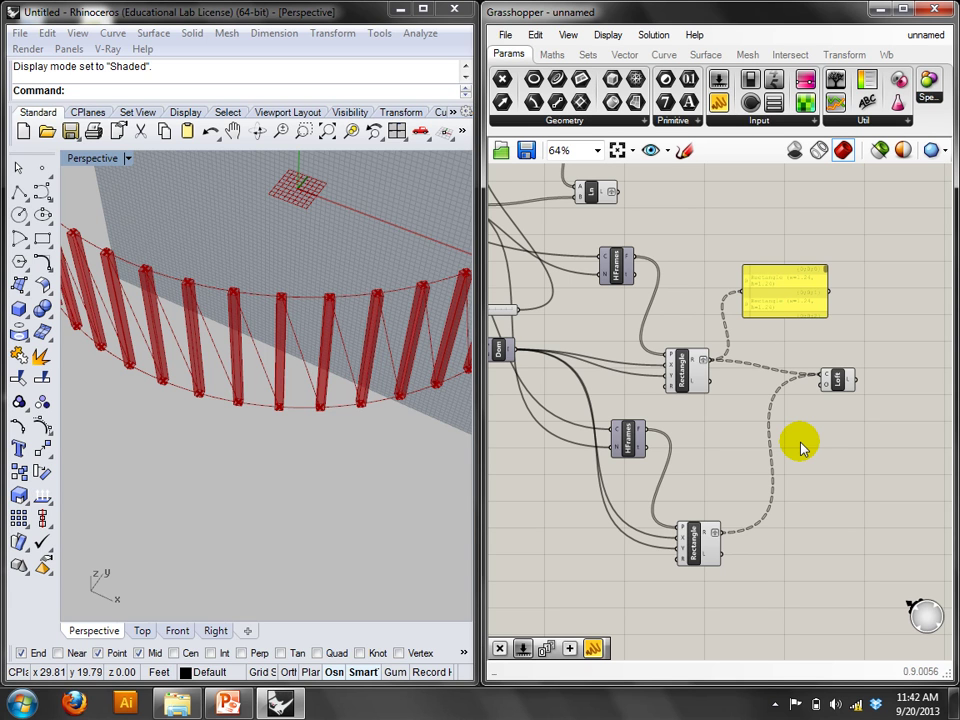
# Enlarge the panel so that each rectangle entry fits on a single line.
pyautogui.scroll(4, 835, 285)
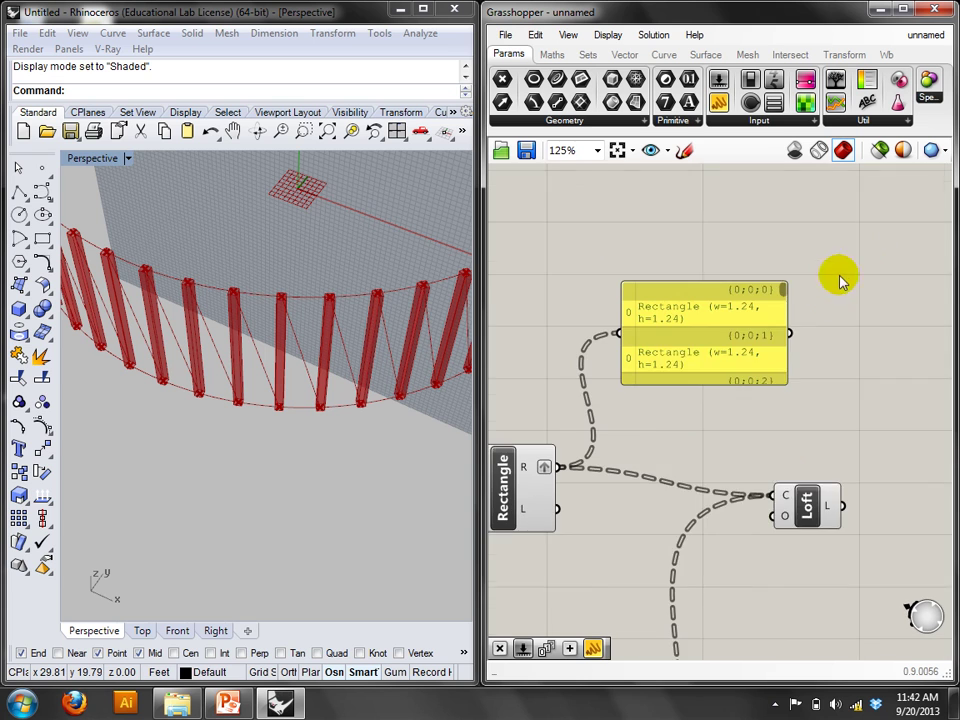
pyautogui.moveTo(797, 318); pyautogui.dragTo(911, 364)
pyautogui.moveTo(888, 388); pyautogui.dragTo(866, 330, button='right')
pyautogui.scroll(-3, 866, 330)
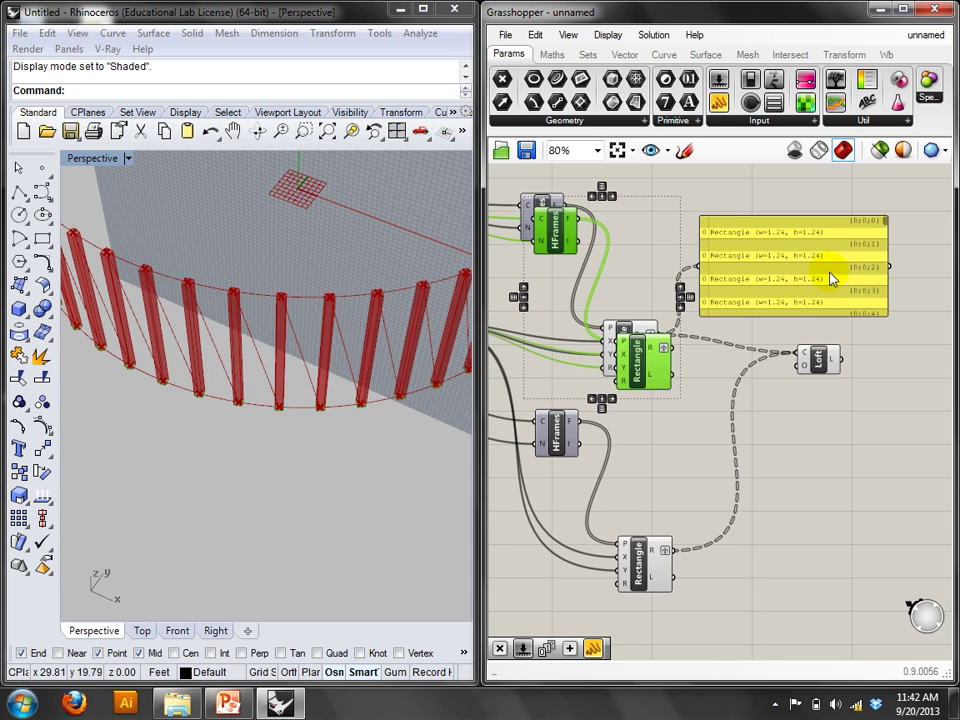
# Duplicate the panel beside the copied Rectangle and feed the copy from that Rectangle's R output.
pyautogui.click(829, 283)
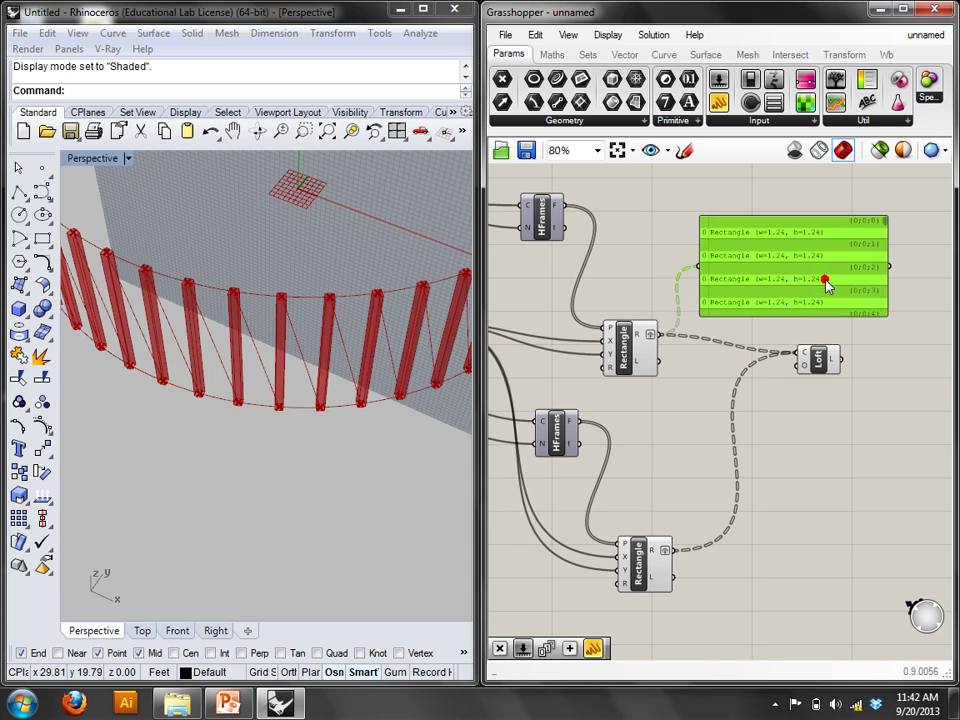
pyautogui.keyDown('alt'); pyautogui.moveTo(825, 285); pyautogui.dragTo(890, 540); pyautogui.keyUp('alt')
pyautogui.click(707, 493)
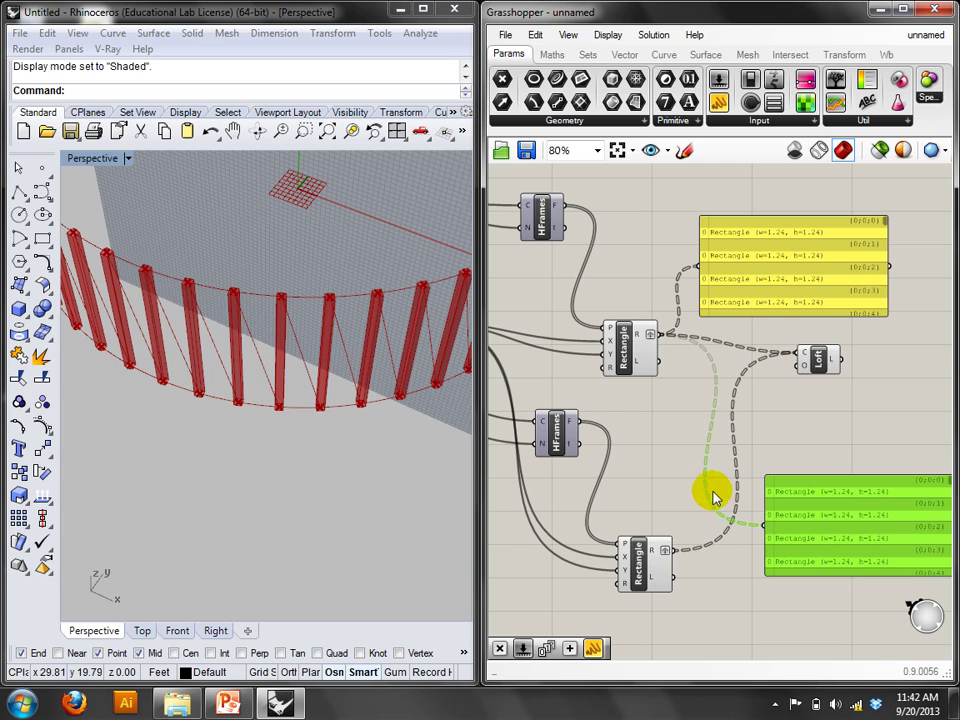
pyautogui.moveTo(670, 550); pyautogui.dragTo(765, 530)
pyautogui.moveTo(808, 522); pyautogui.dragTo(731, 475, button='right')
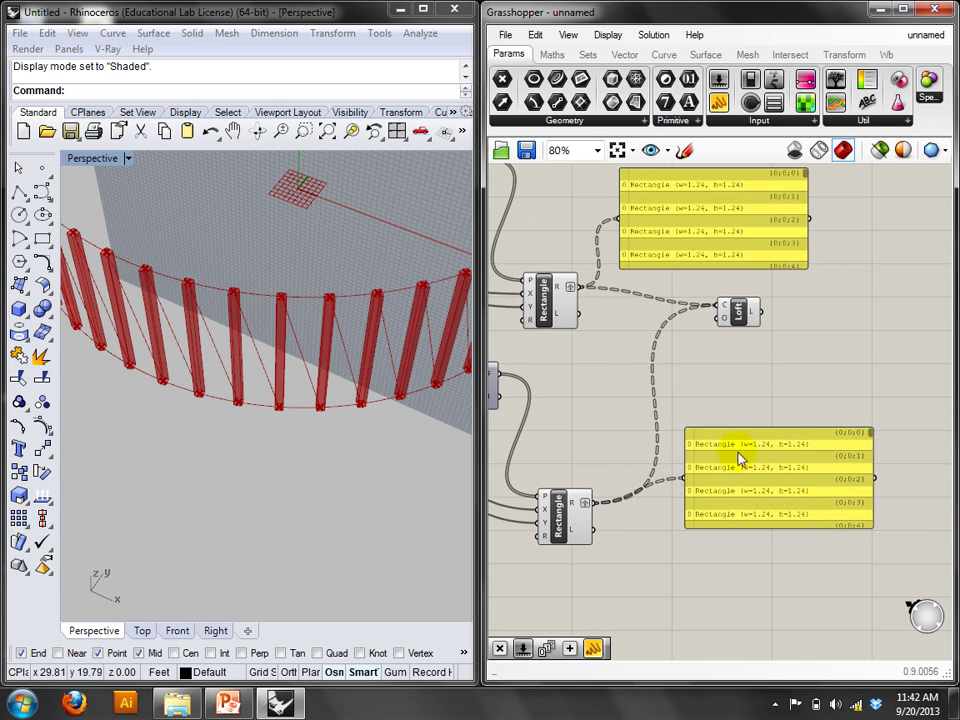
# Compare the branch paths in both panels and examine the data structure of the original Rectangle's R output.
pyautogui.moveTo(712, 281); pyautogui.dragTo(731, 365, button='right')
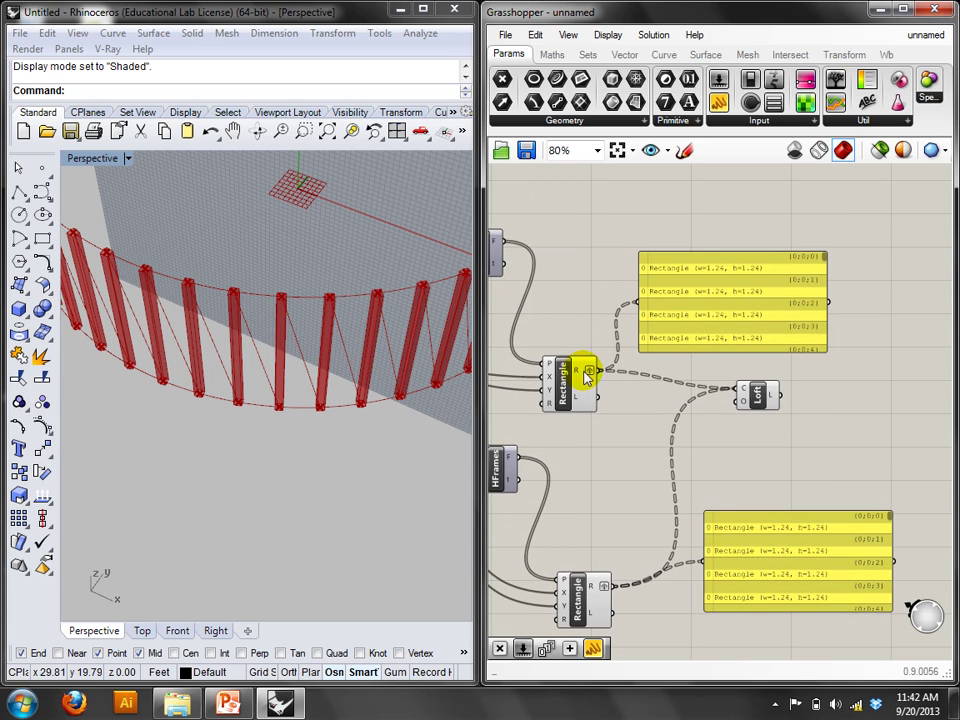
pyautogui.moveTo(578, 375)
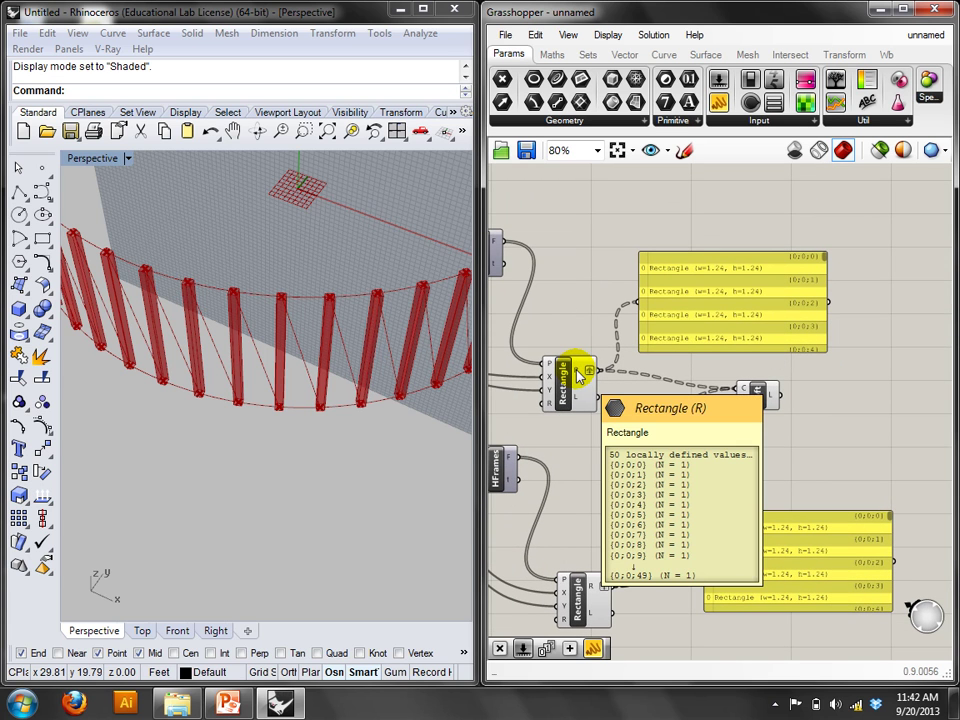
pyautogui.moveTo(836, 390); pyautogui.dragTo(834, 348, button='right')
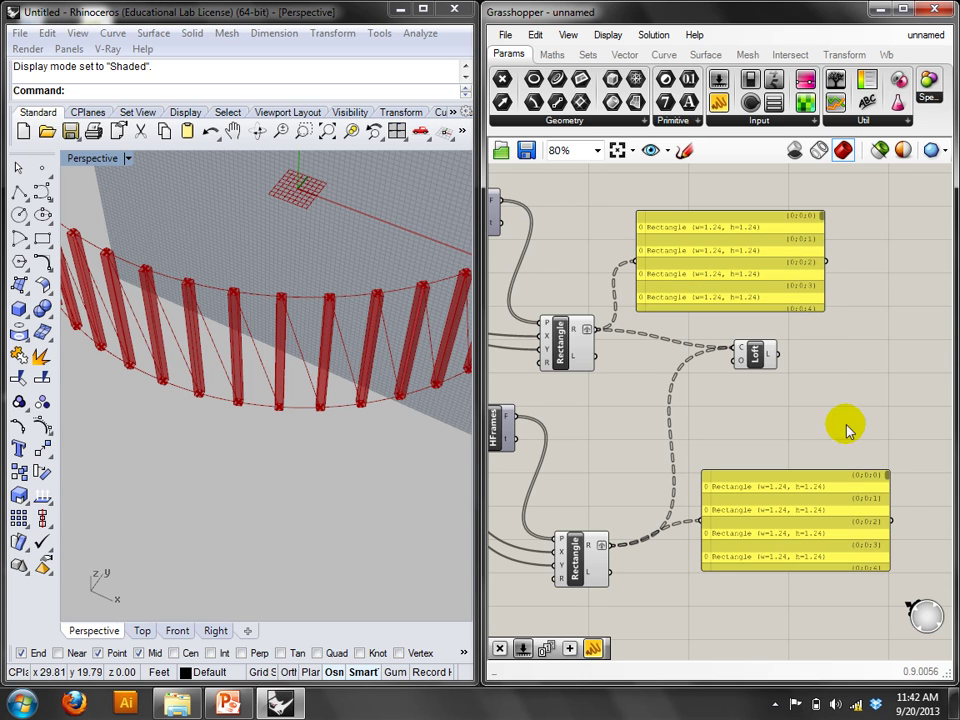
# Remove the graft from the copied Rectangle's R output, compare the panel and Loft results, and graft the output again.
pyautogui.click(872, 484)
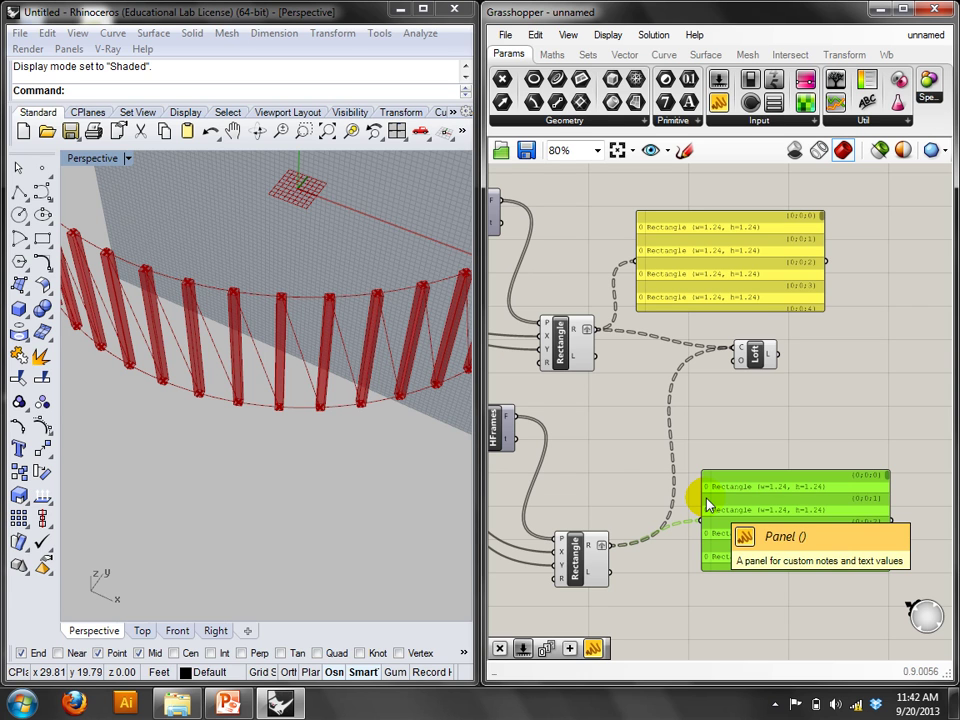
pyautogui.rightClick(589, 545)
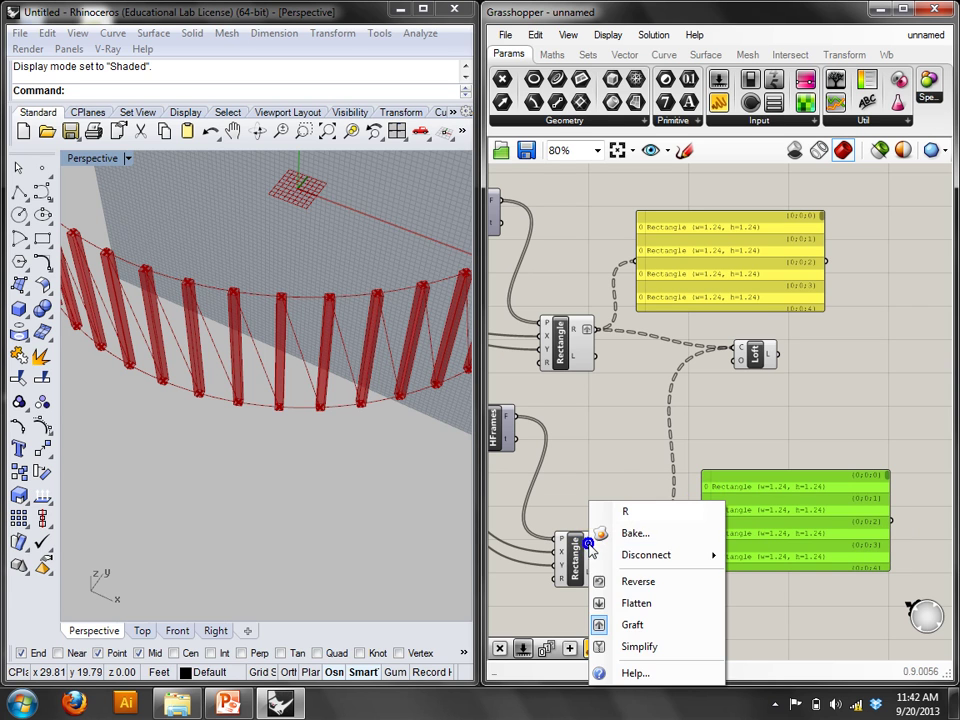
pyautogui.click(605, 624)
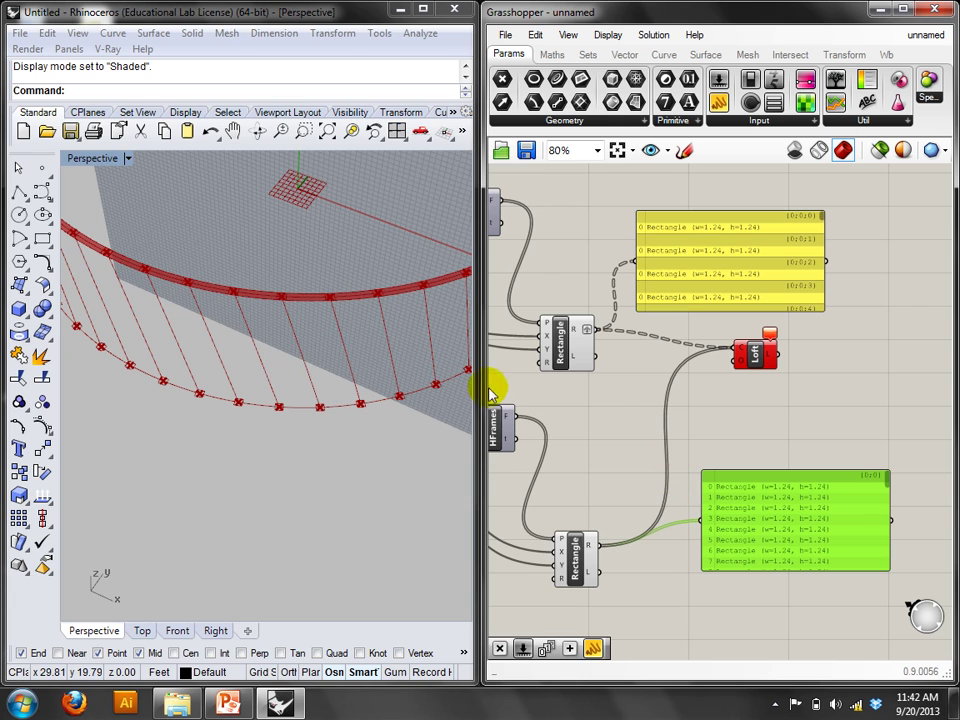
pyautogui.rightClick(590, 548)
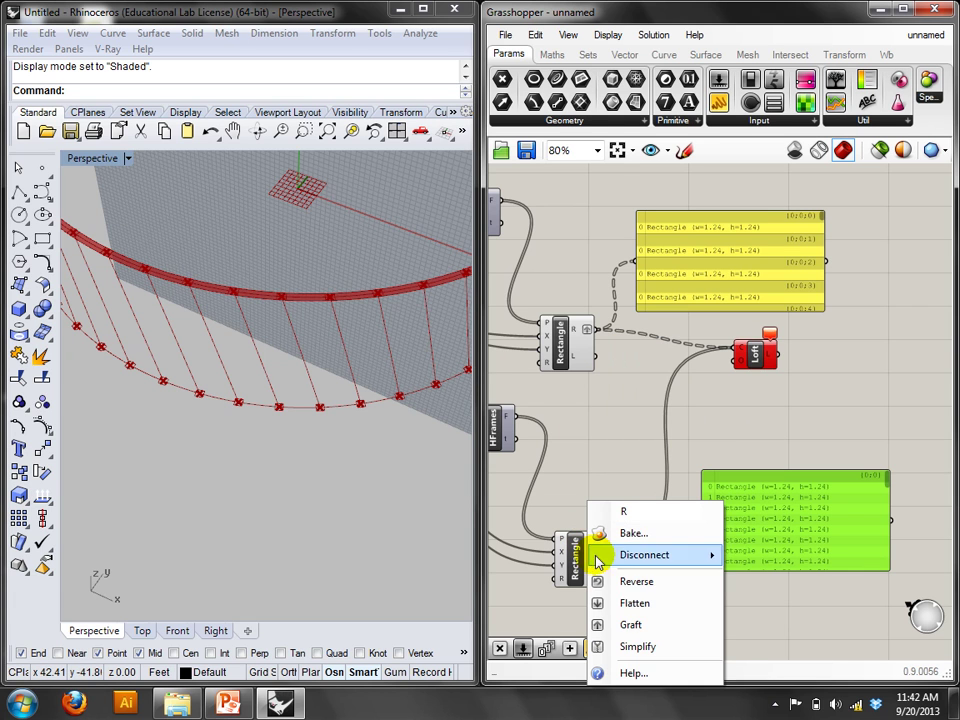
pyautogui.click(621, 624)
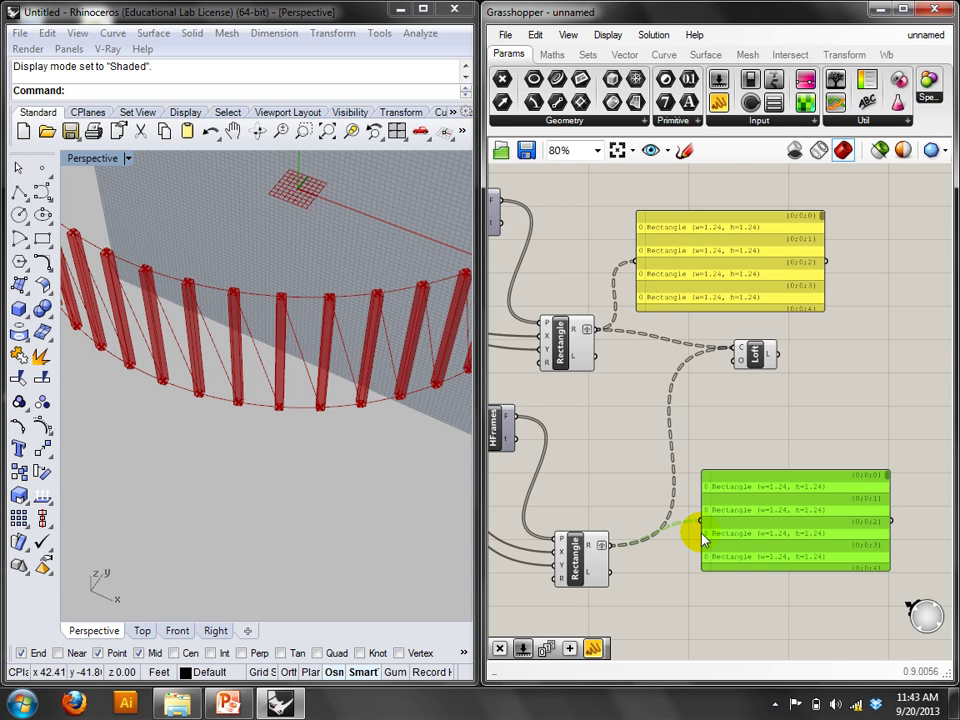
# Review the lofted bars and their definition, and start a new empty Grasshopper document.
pyautogui.moveTo(321, 403); pyautogui.dragTo(364, 381, button='right')
pyautogui.moveTo(568, 471); pyautogui.dragTo(834, 379, button='right')
pyautogui.moveTo(740, 370); pyautogui.dragTo(677, 360, button='right')
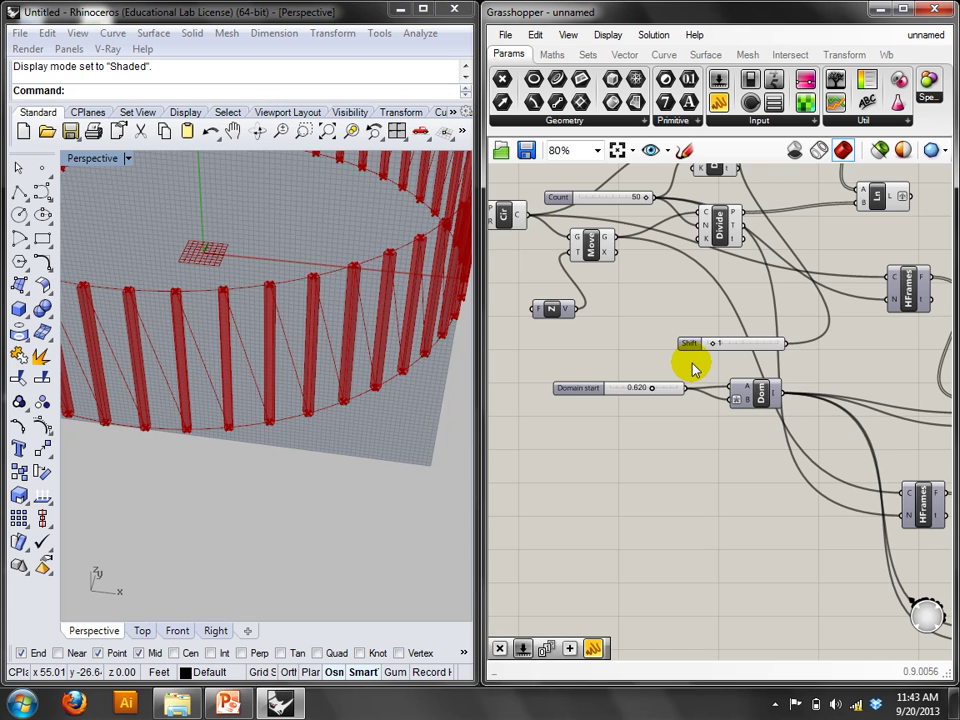
pyautogui.click(505, 35)
pyautogui.click(560, 56)
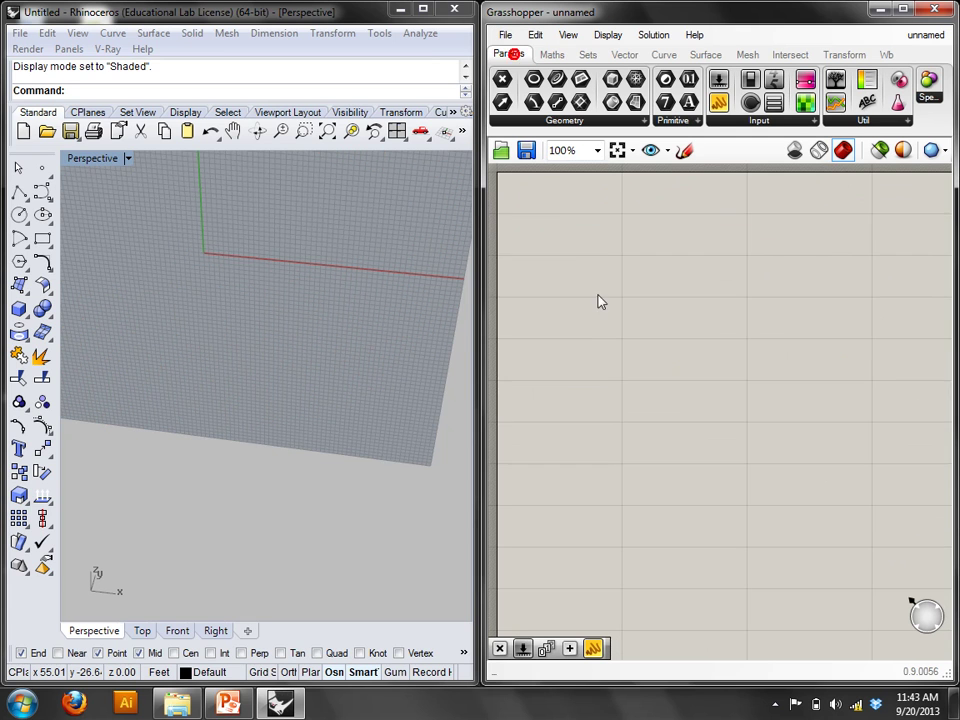
pyautogui.moveTo(600, 302); pyautogui.dragTo(600, 339, button='right')
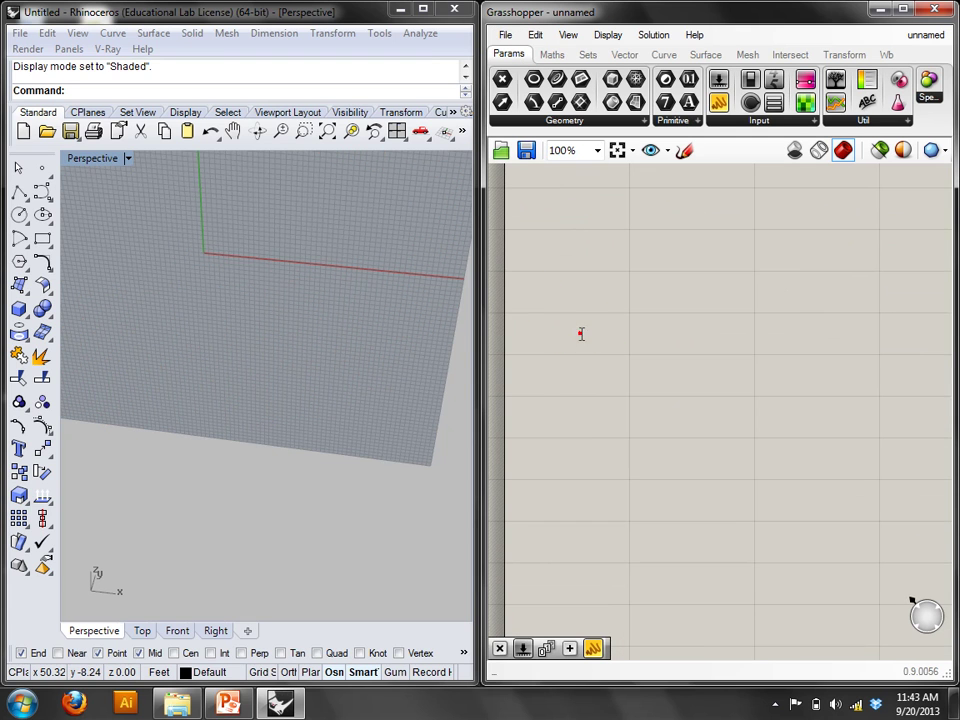
# Add a Line SDL component with start, direction and length inputs to the empty canvas.
pyautogui.doubleClick(581, 333)
pyautogui.write('line')
pyautogui.press('Up')
pyautogui.press('Up')
pyautogui.press('Return')
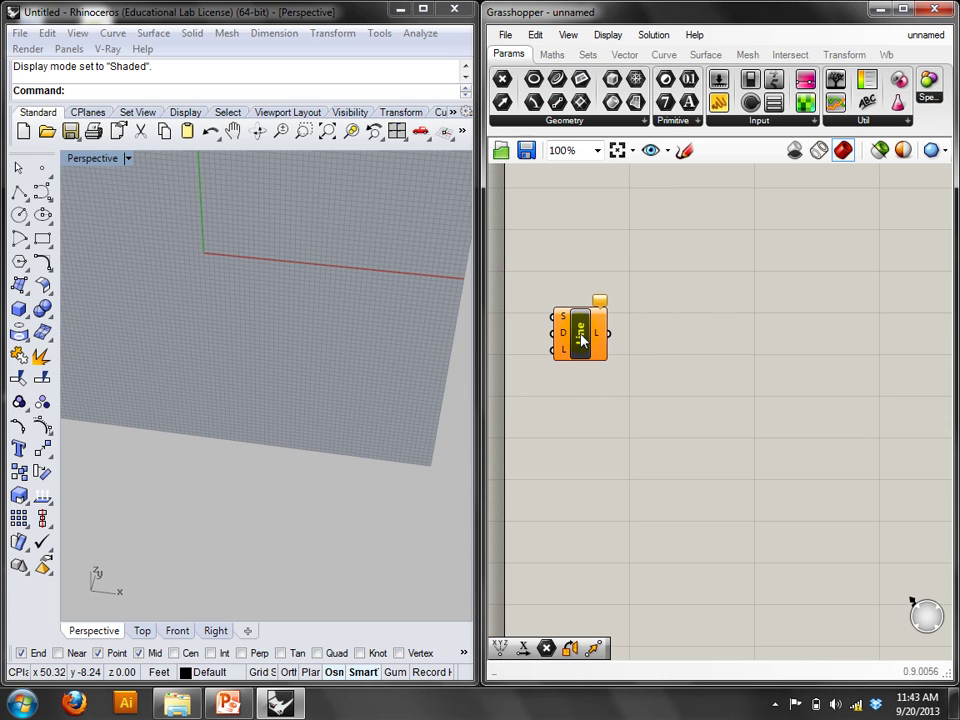
pyautogui.moveTo(580, 340); pyautogui.dragTo(616, 340)
# Add a Construct Point component and connect its Pt output to the S input of Line.
pyautogui.doubleClick(557, 399)
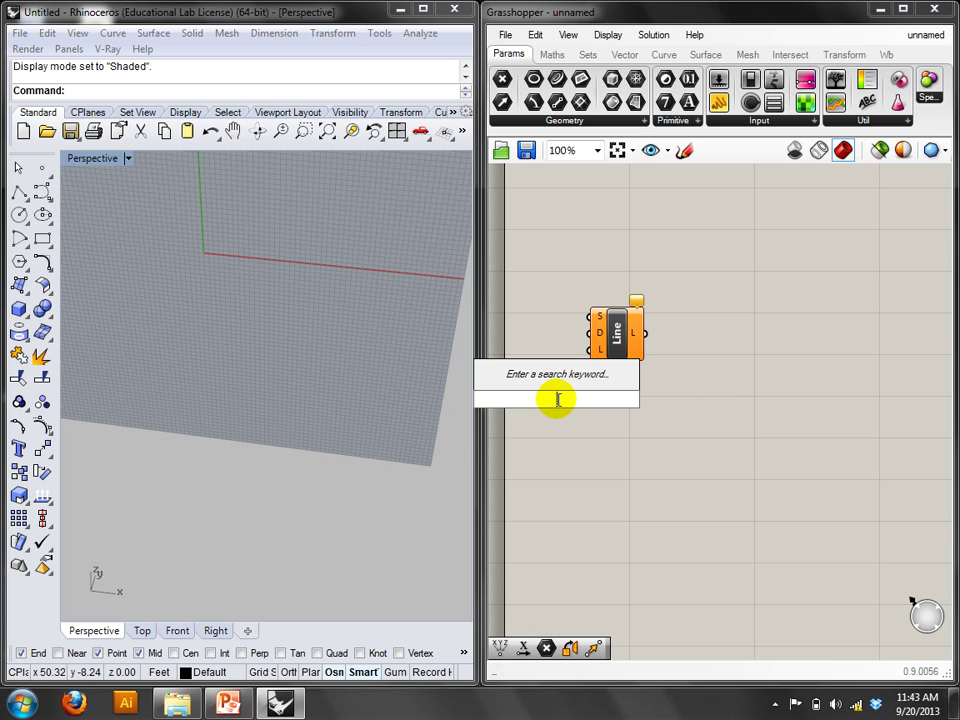
pyautogui.write('con')
pyautogui.press('Up')
pyautogui.press('Up')
pyautogui.press('Up')
pyautogui.press('Up')
pyautogui.press('Up')
pyautogui.press('Down')
pyautogui.press('Down')
pyautogui.press('Down')
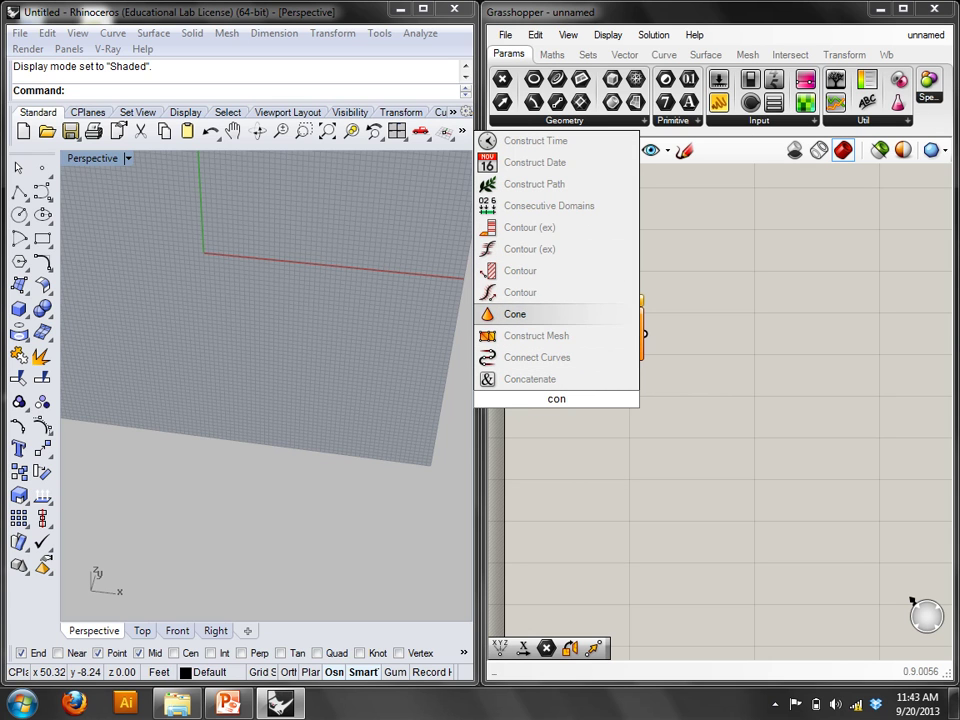
pyautogui.write('st')
pyautogui.press('Up')
pyautogui.press('Up')
pyautogui.press('Return')
pyautogui.moveTo(556, 399); pyautogui.dragTo(589, 316)
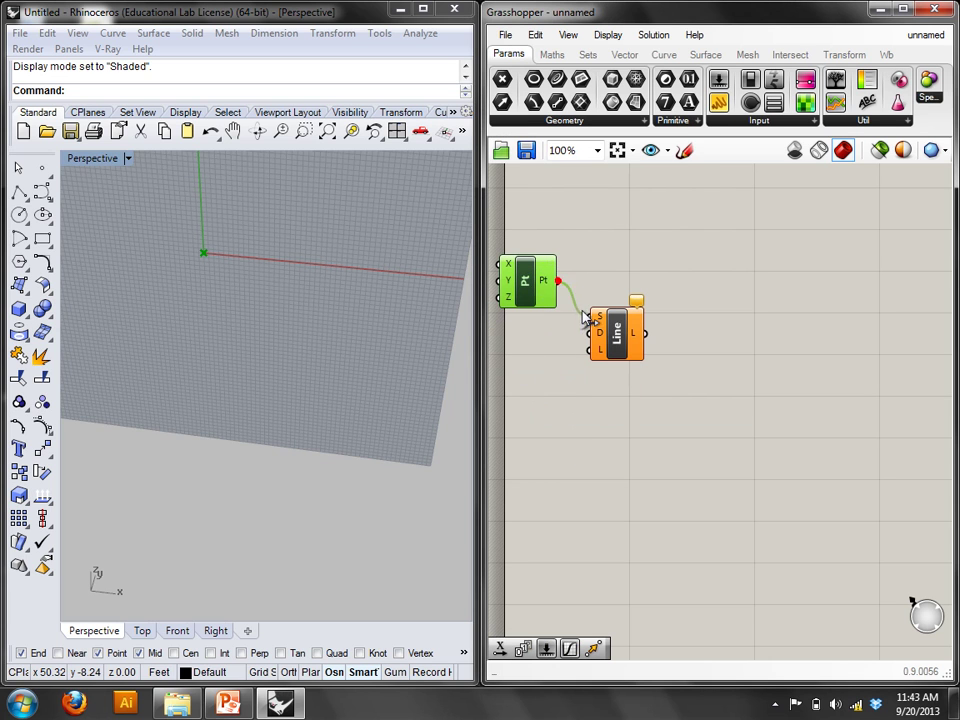
# Add a Unit Y vector below the Line component and connect its V output to Line's D input.
pyautogui.doubleClick(561, 418)
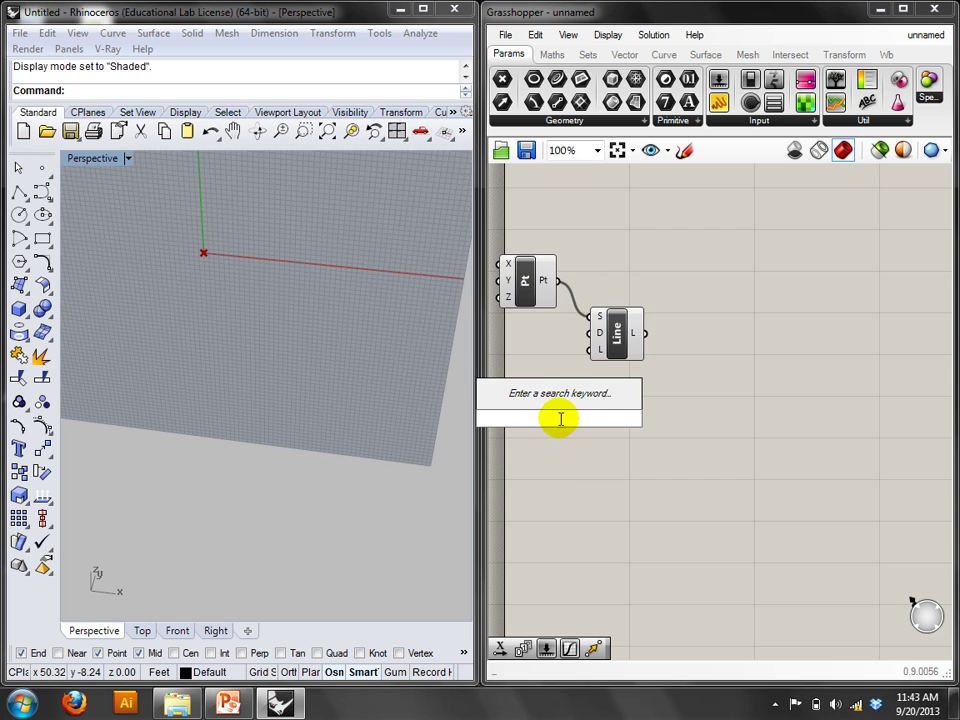
pyautogui.write('x')
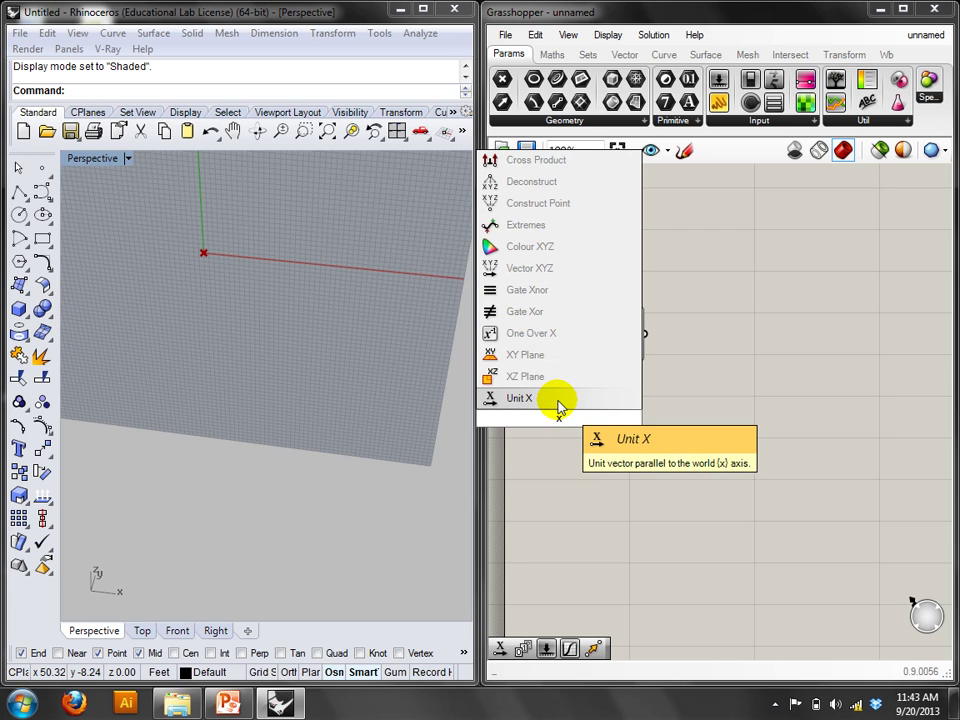
pyautogui.press('BackSpace')
pyautogui.write('y')
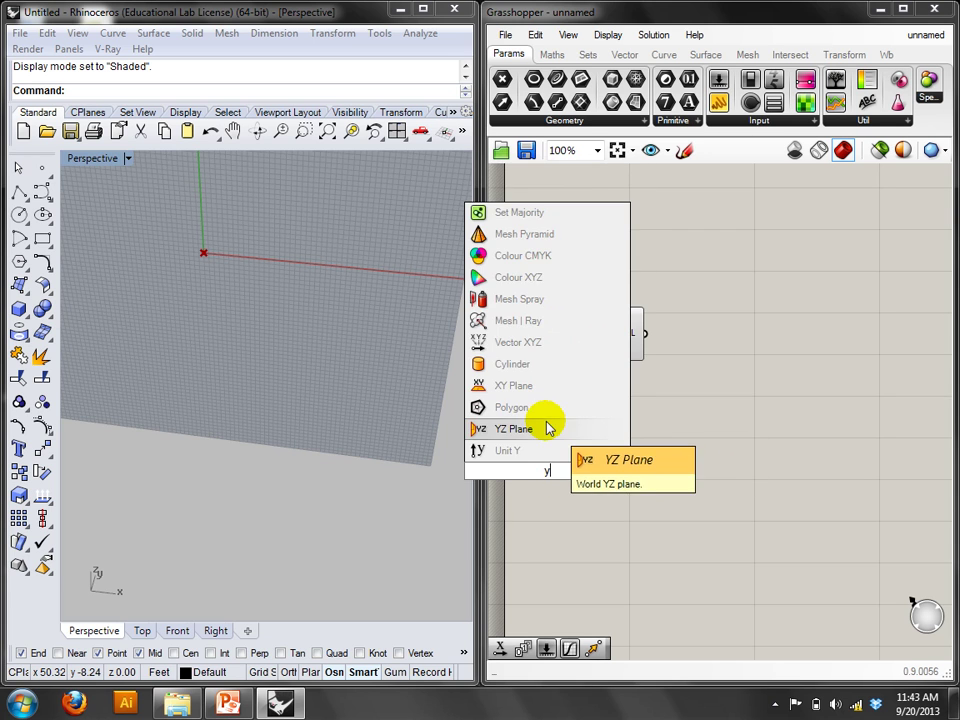
pyautogui.click(541, 455)
pyautogui.moveTo(576, 470); pyautogui.dragTo(598, 349)
# Set the L input of the Line component to 1.0 and check the line at the origin.
pyautogui.rightClick(601, 352)
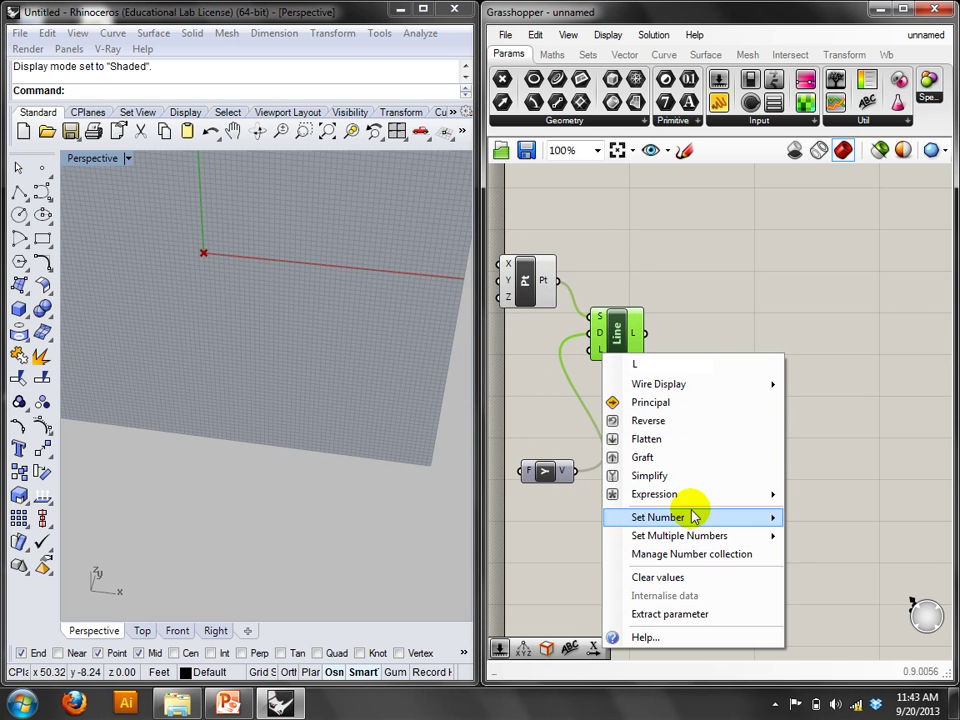
pyautogui.moveTo(690, 516)
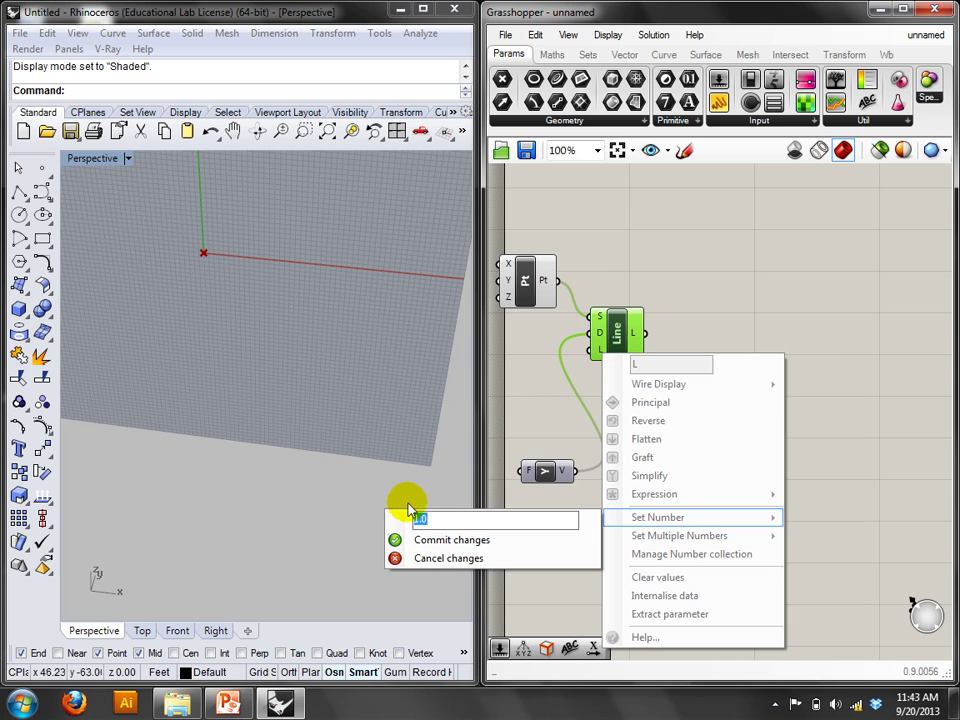
pyautogui.click(450, 540)
pyautogui.moveTo(343, 356); pyautogui.dragTo(296, 244, button='right')
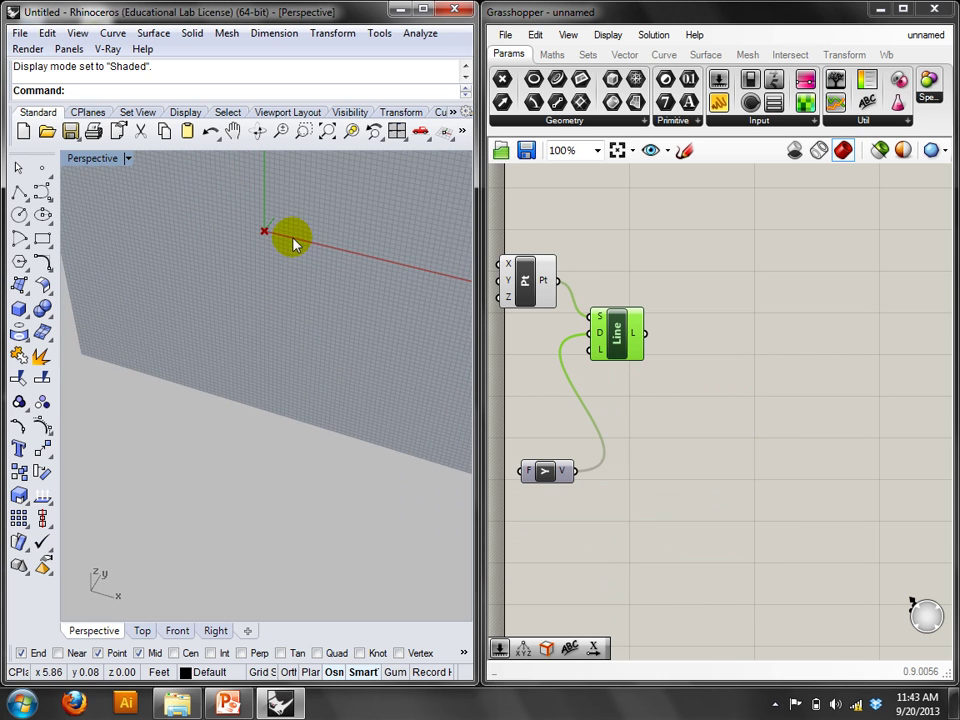
# Add a Move component and connect the L output of Line to its G input.
pyautogui.moveTo(379, 304); pyautogui.dragTo(321, 452, button='right')
pyautogui.doubleClick(747, 380)
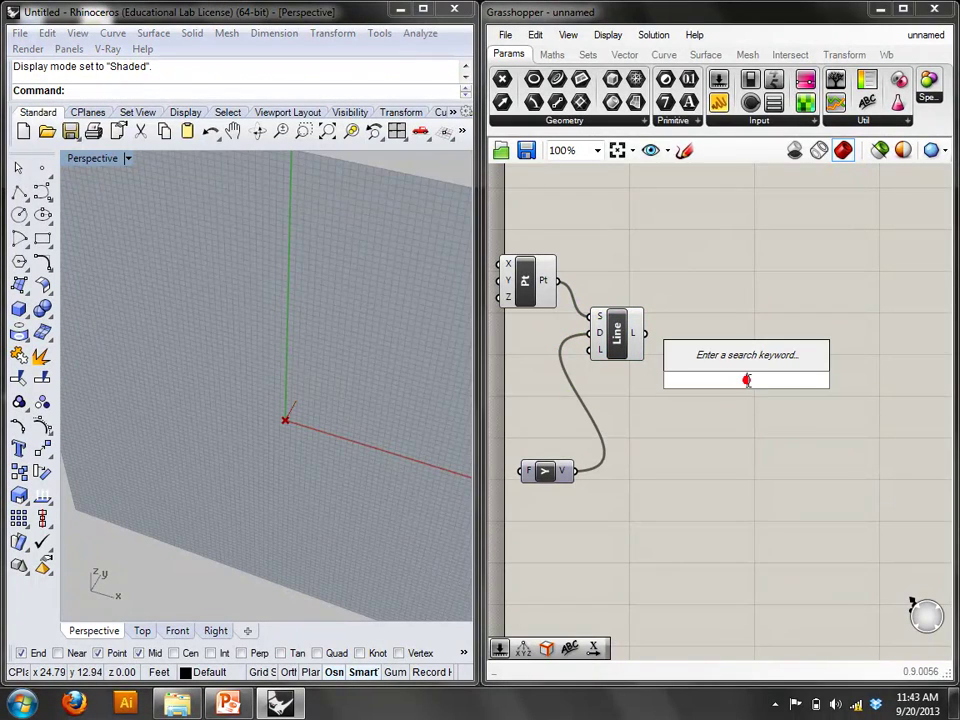
pyautogui.write('move')
pyautogui.press('Return')
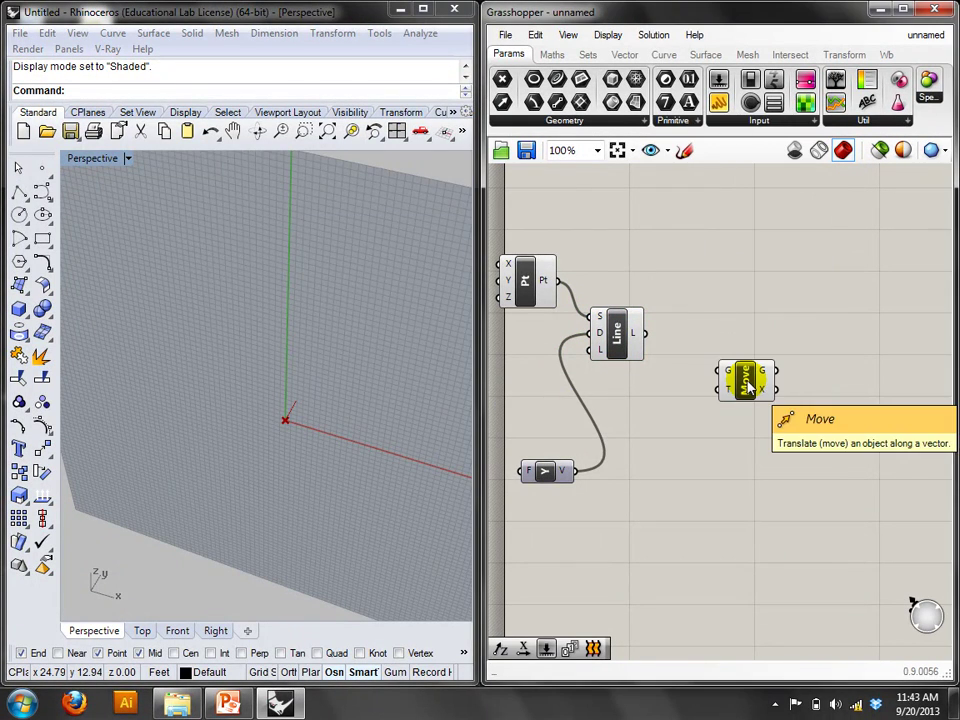
pyautogui.moveTo(646, 333); pyautogui.dragTo(663, 345)
pyautogui.moveTo(712, 369); pyautogui.dragTo(722, 370)
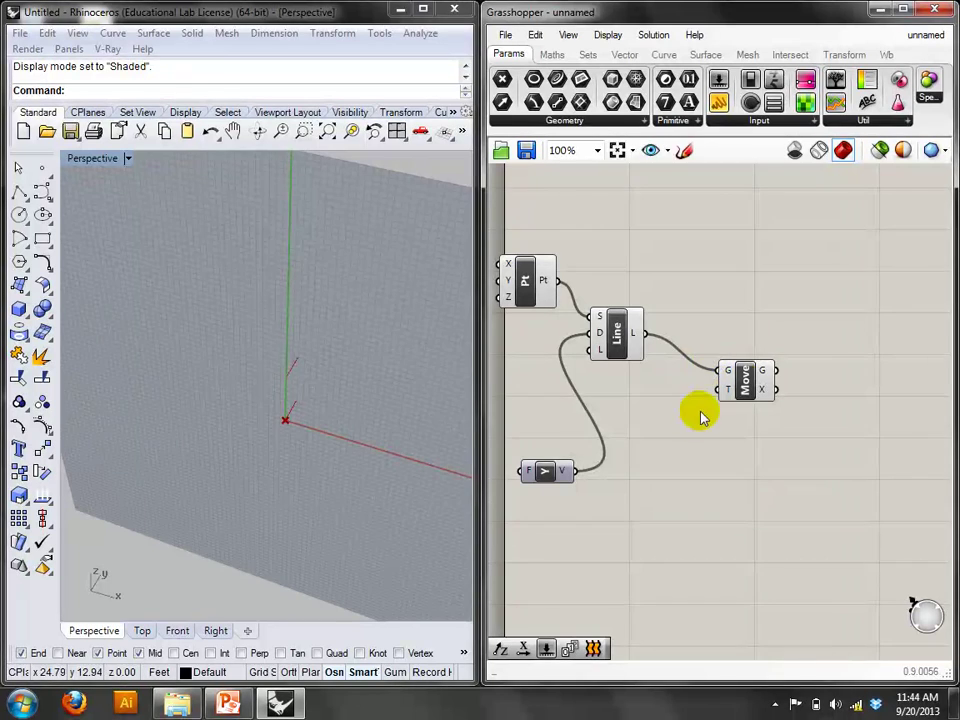
# Add a Unit Z vector, connect its V output to Move's T input, and change the vector's F value.
pyautogui.click(690, 413)
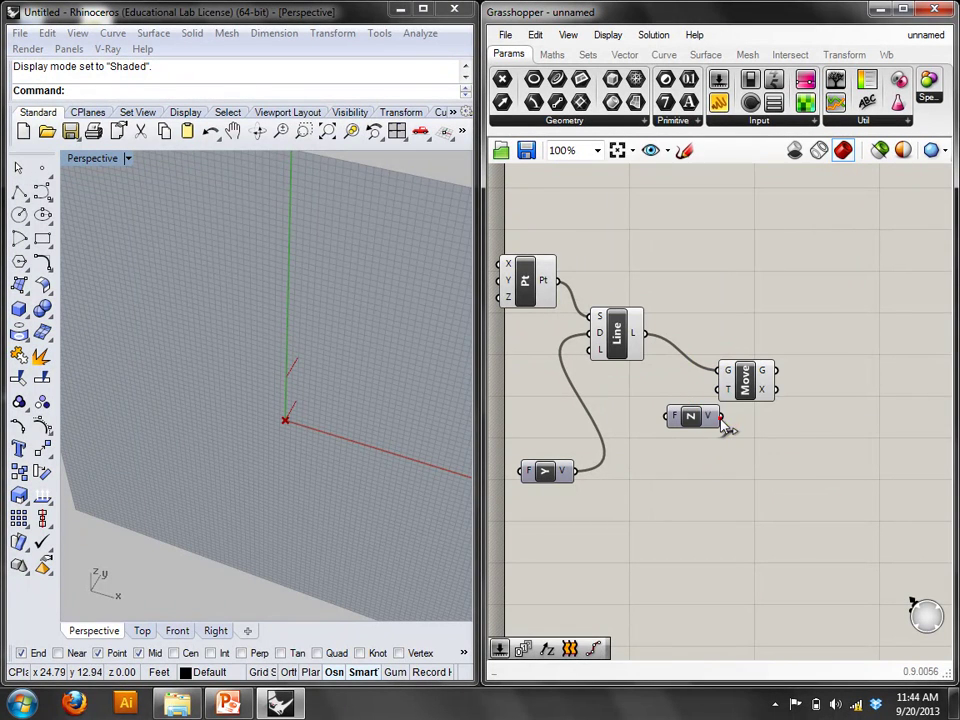
pyautogui.rightClick(681, 420)
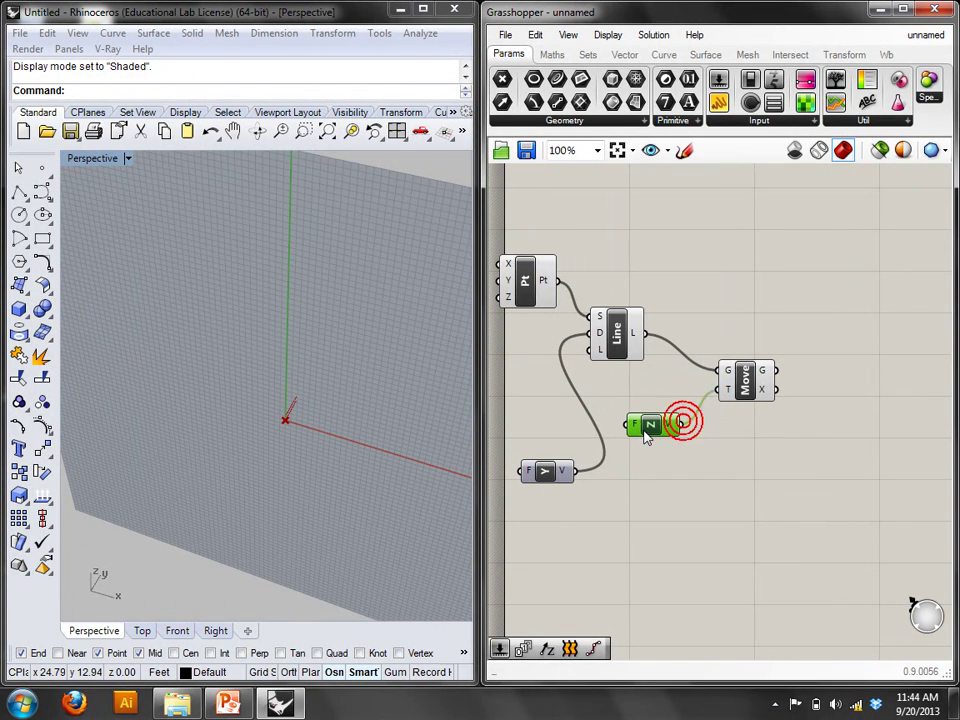
pyautogui.click(696, 554)
pyautogui.doubleClick(514, 555)
pyautogui.write('2')
pyautogui.click(440, 577)
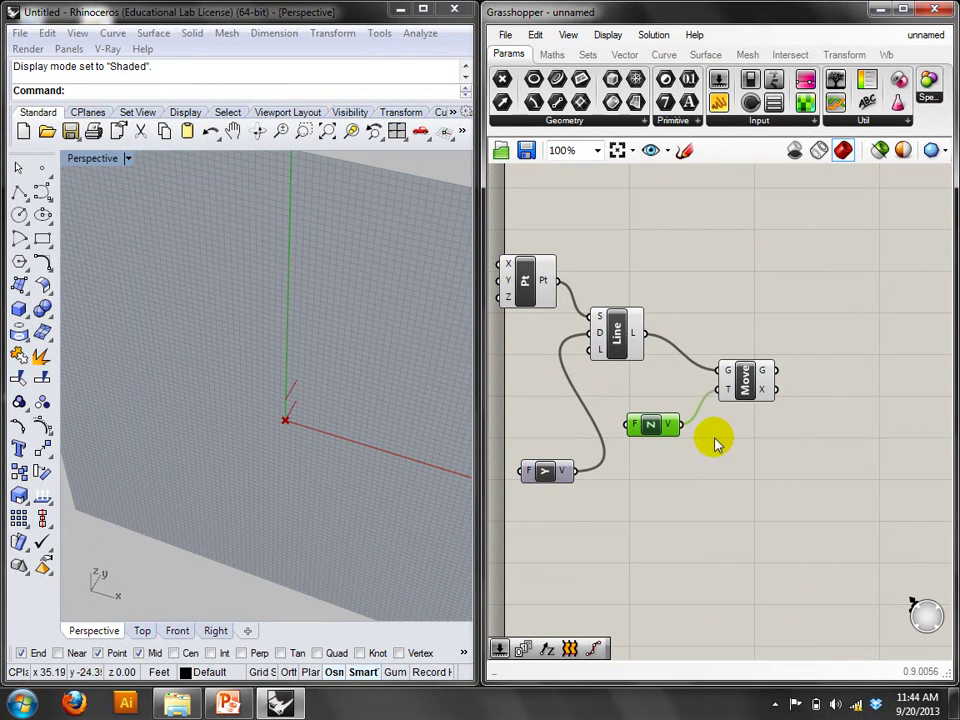
# Add a Number Slider below the Unit Z vector and set its maximum to 20.
pyautogui.doubleClick(701, 506)
pyautogui.write('nu')
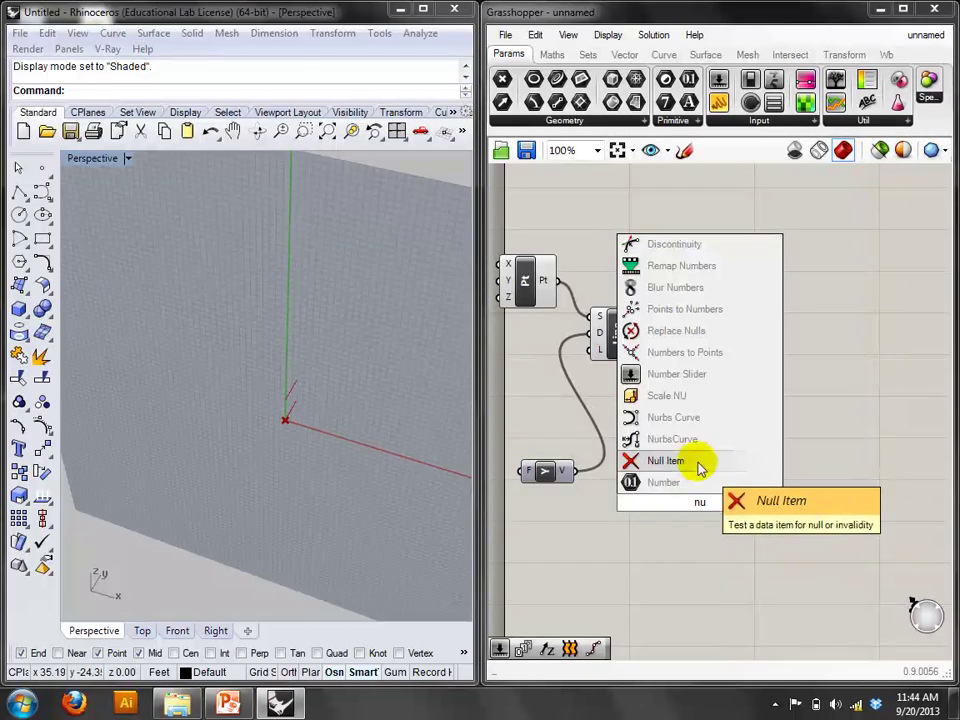
pyautogui.click(696, 373)
pyautogui.click(730, 503)
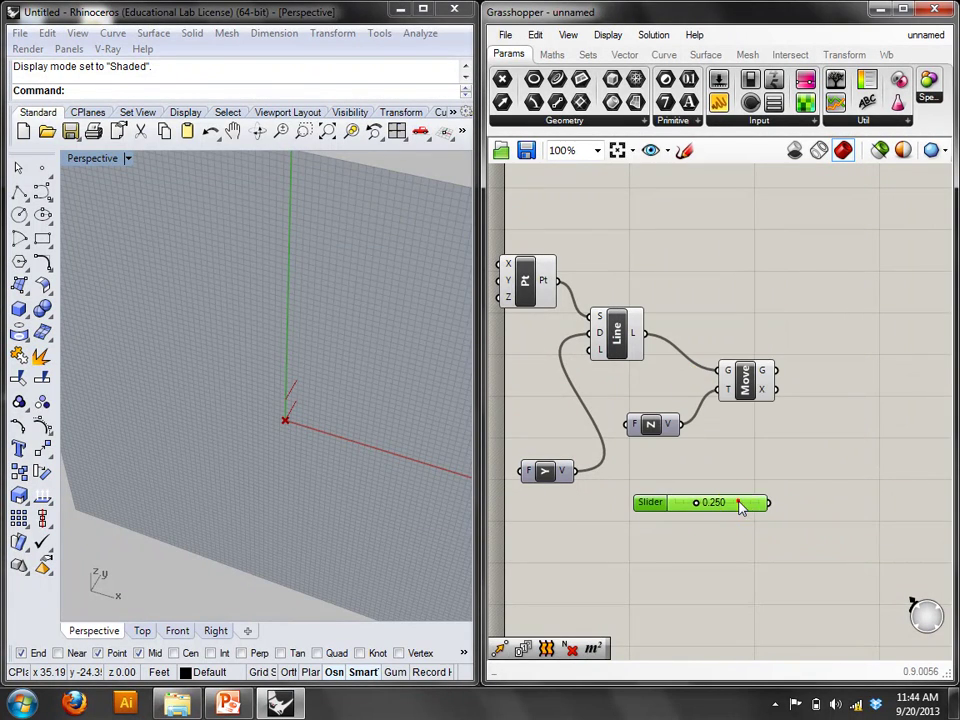
pyautogui.rightClick(735, 506)
pyautogui.click(771, 569)
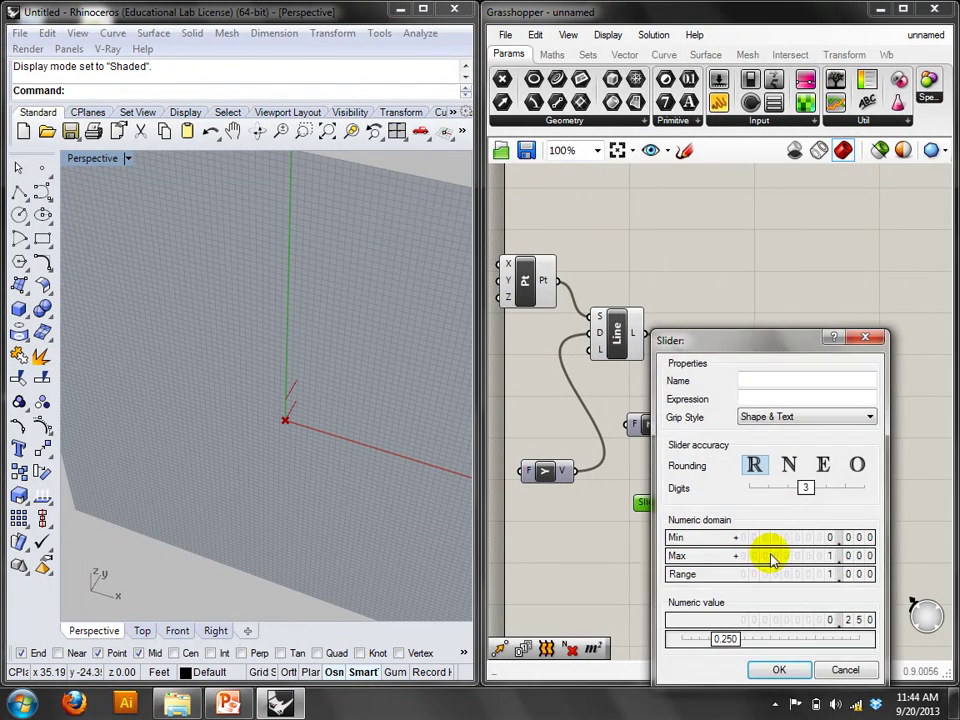
pyautogui.click(769, 555)
pyautogui.write('20')
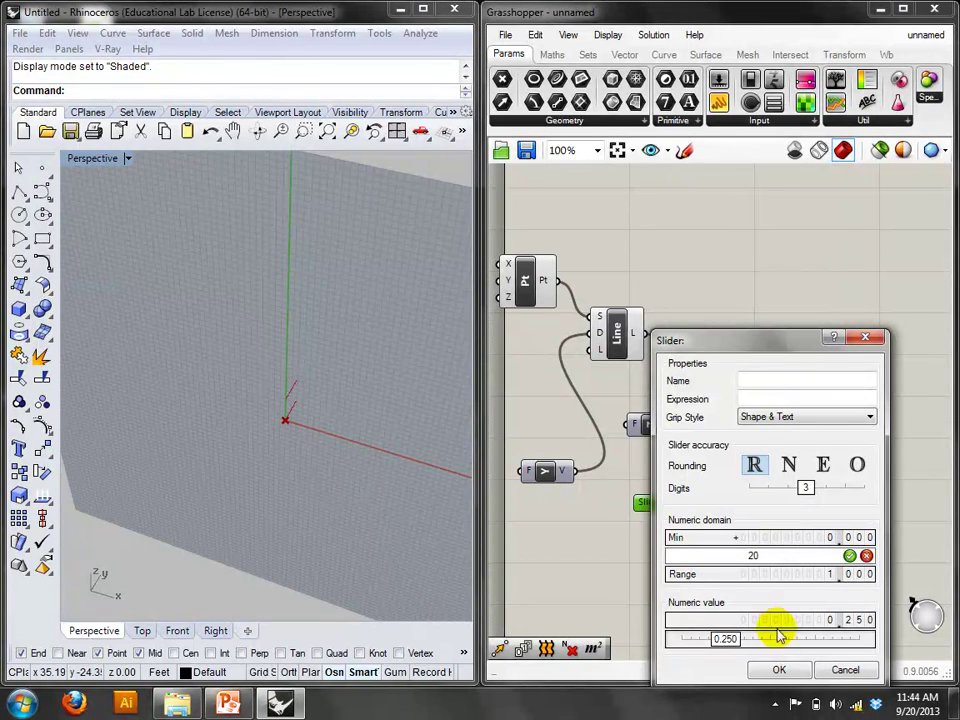
pyautogui.click(779, 669)
# Connect the slider to the F input of Unit Z and set it to 13.850.
pyautogui.moveTo(720, 468); pyautogui.dragTo(633, 424)
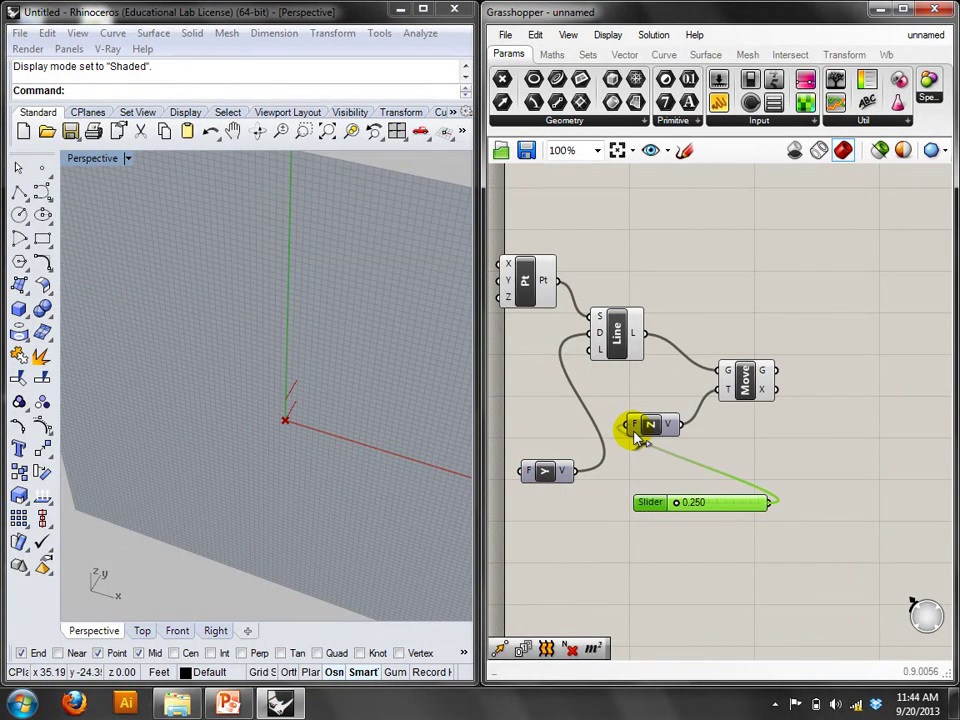
pyautogui.moveTo(677, 507); pyautogui.dragTo(731, 506)
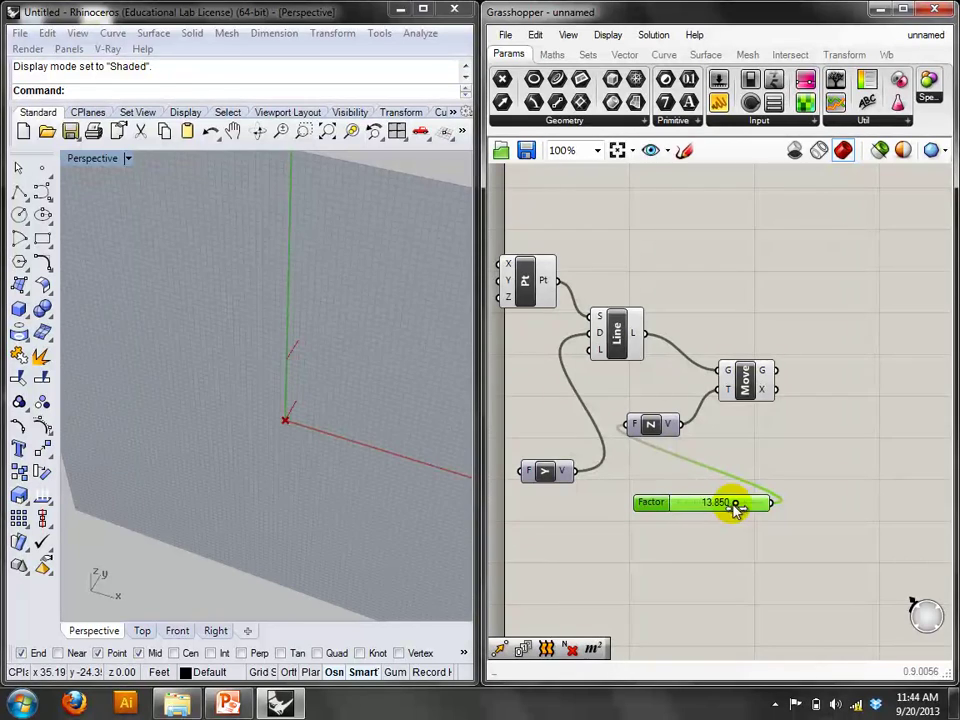
# Duplicate the Move, Unit Z and slider group, and feed the first Move's G output into the copied Move's G input.
pyautogui.moveTo(829, 545); pyautogui.dragTo(667, 375)
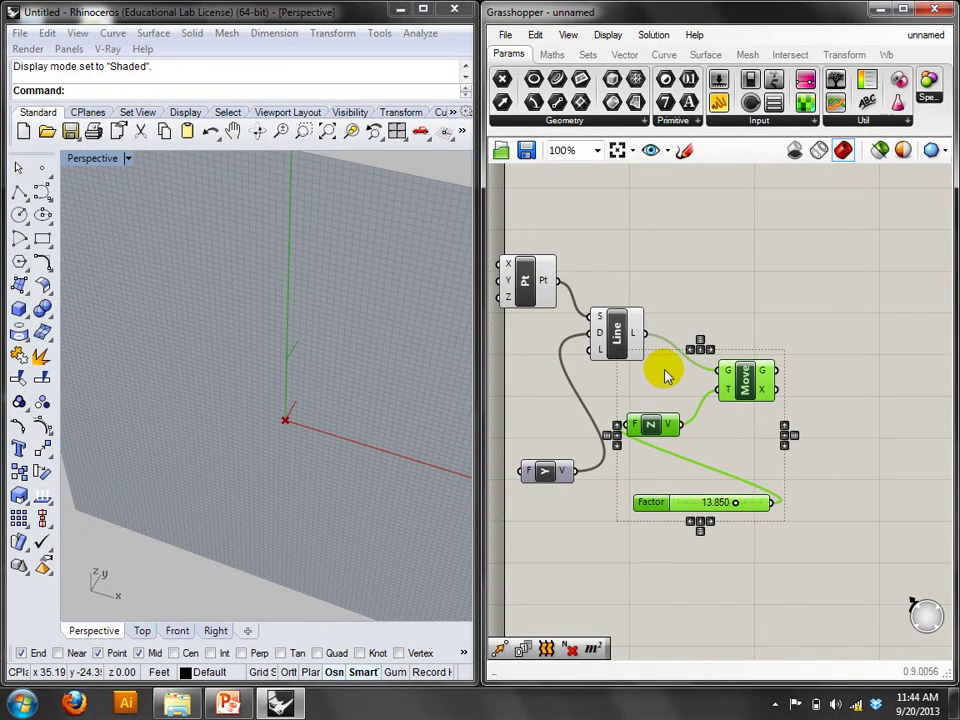
pyautogui.moveTo(667, 375); pyautogui.dragTo(622, 354, button='right')
pyautogui.hotkey('ctrl', 'c')
pyautogui.hotkey('ctrl', 'v')
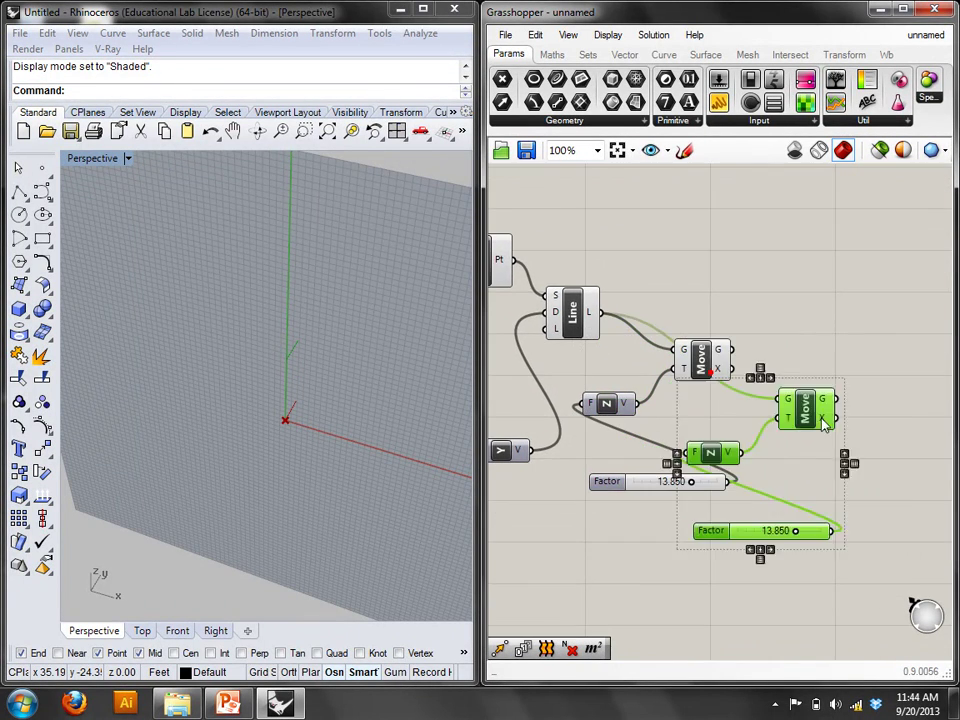
pyautogui.moveTo(793, 407); pyautogui.dragTo(885, 447)
pyautogui.moveTo(736, 350); pyautogui.dragTo(863, 438)
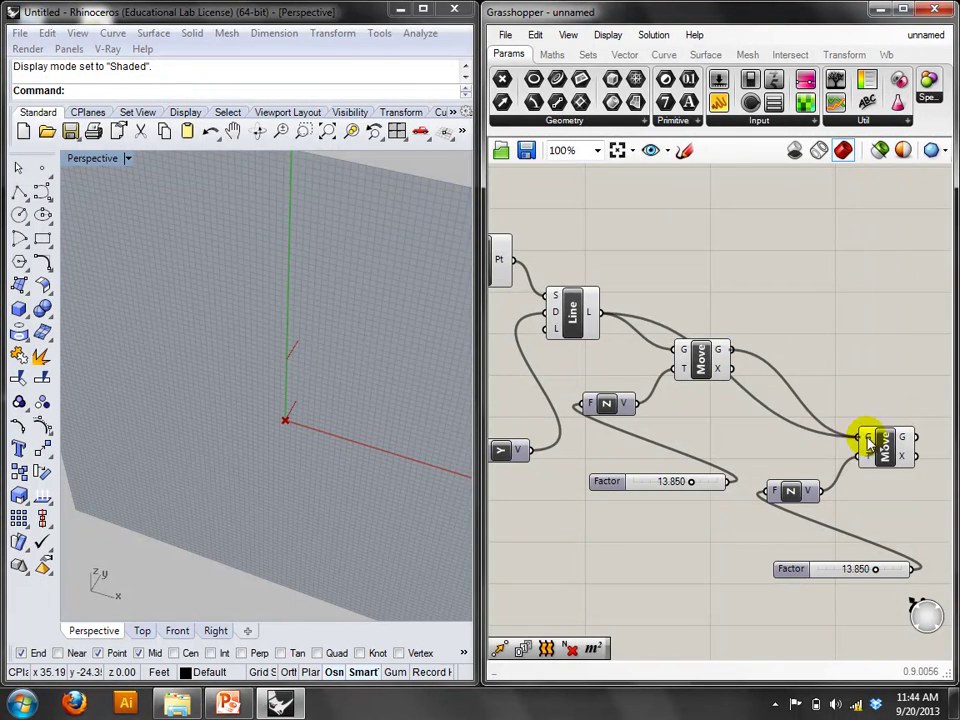
pyautogui.moveTo(885, 294); pyautogui.dragTo(735, 335, button='right')
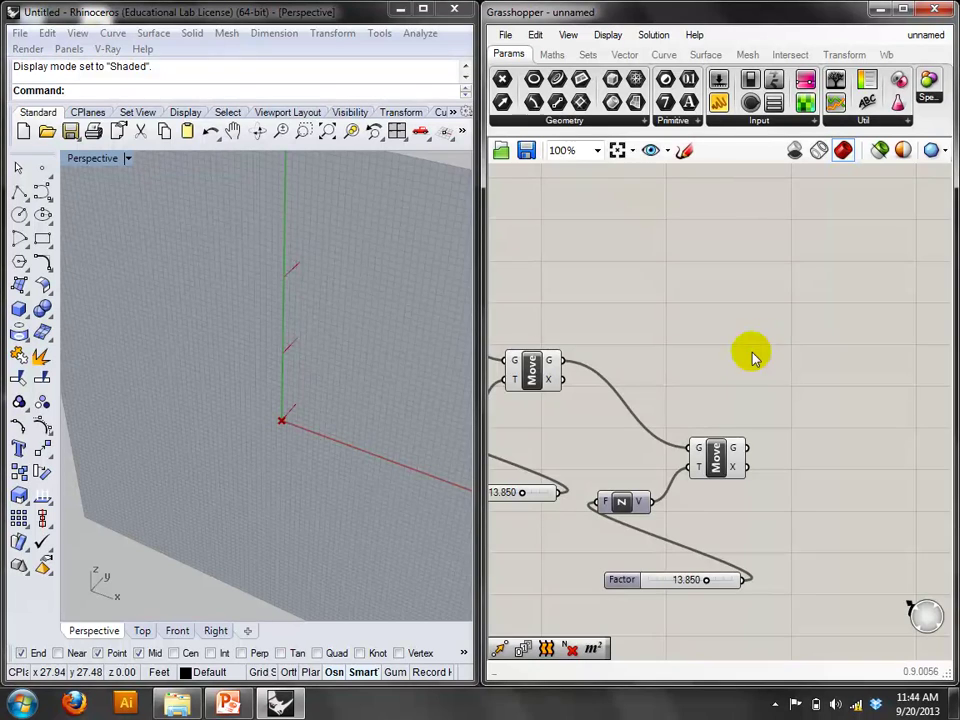
pyautogui.scroll(-3, 772, 378)
pyautogui.doubleClick(773, 375)
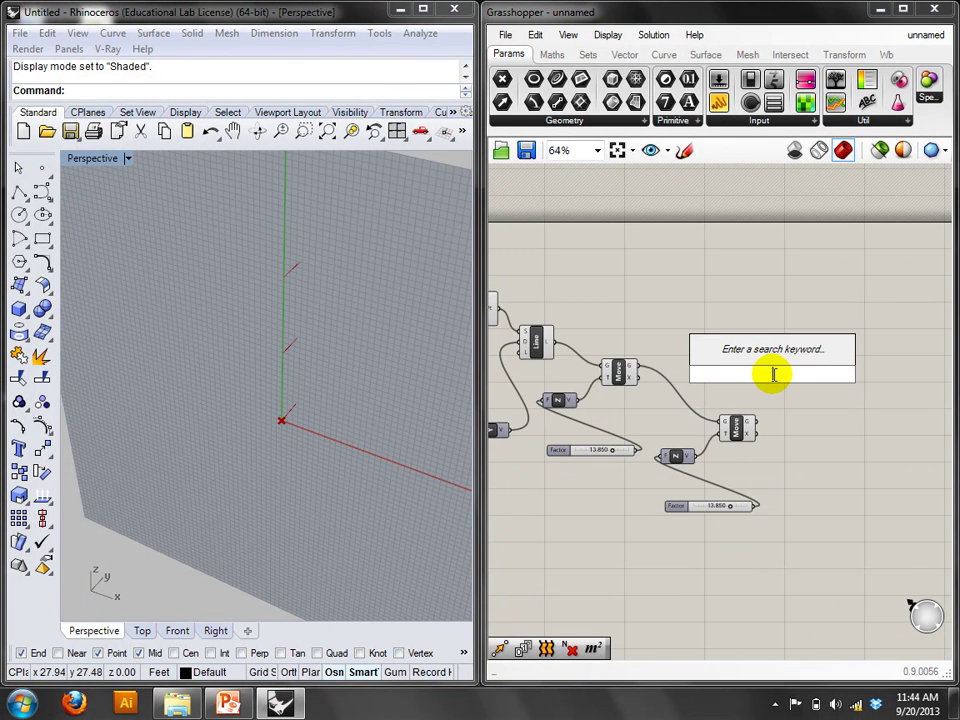
pyautogui.write('go')
pyautogui.press('BackSpace')
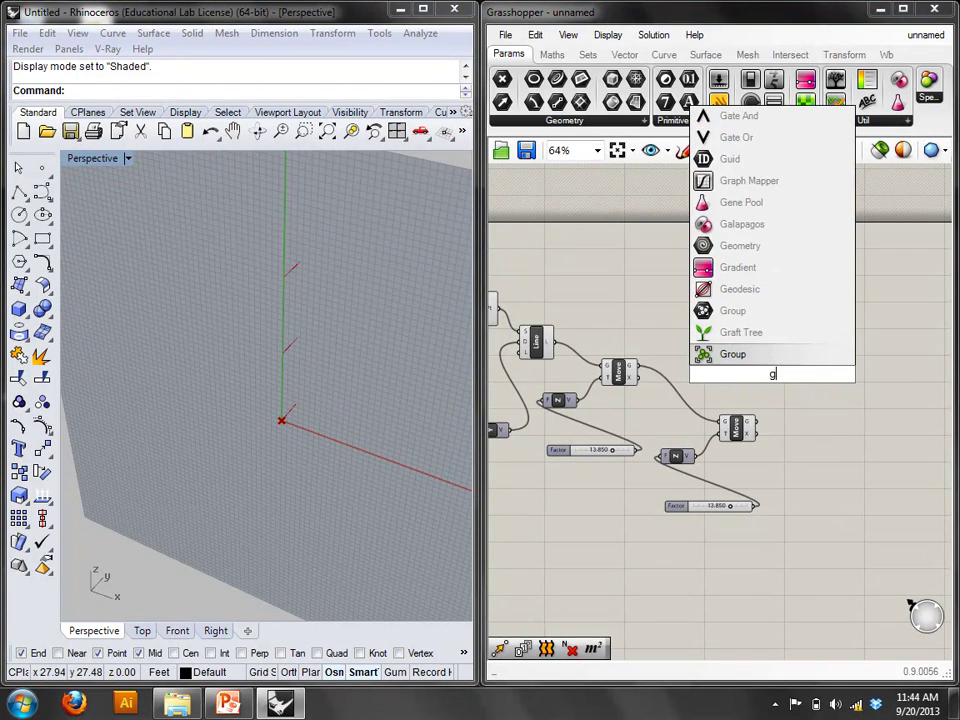
pyautogui.write('ro')
pyautogui.press('BackSpace')
pyautogui.press('BackSpace')
pyautogui.press('BackSpace')
pyautogui.write('move')
pyautogui.press('Down')
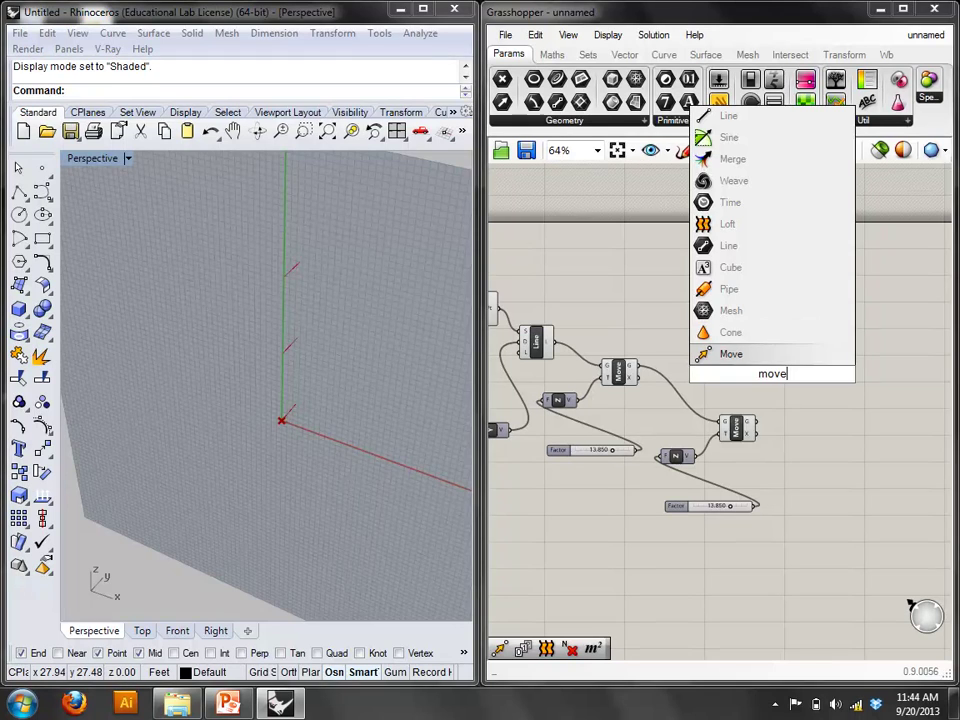
pyautogui.press('Return')
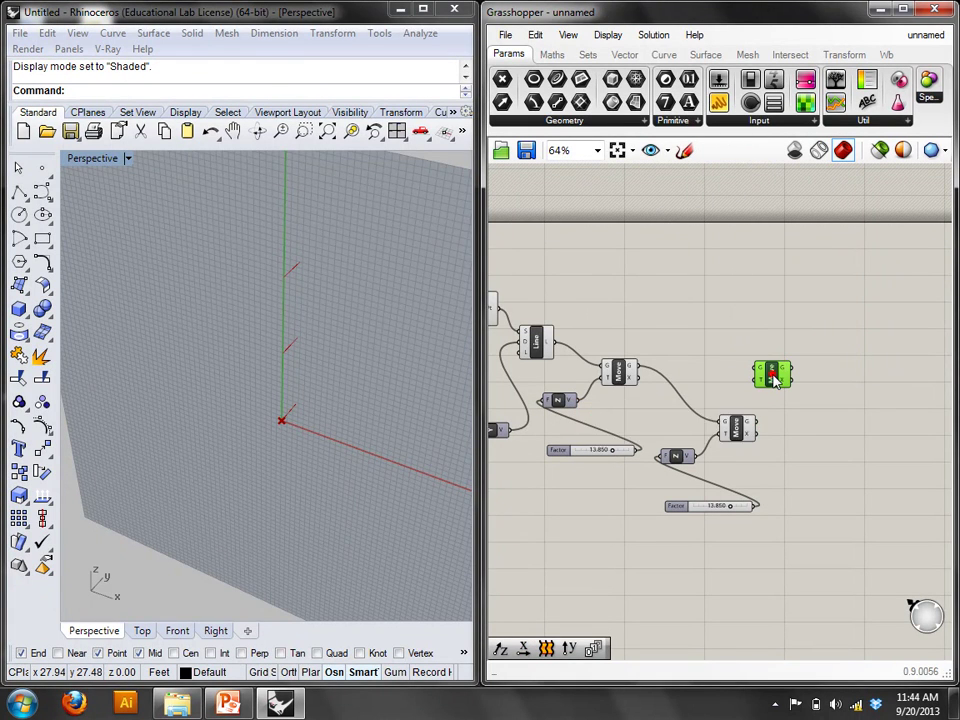
pyautogui.press('Delete')
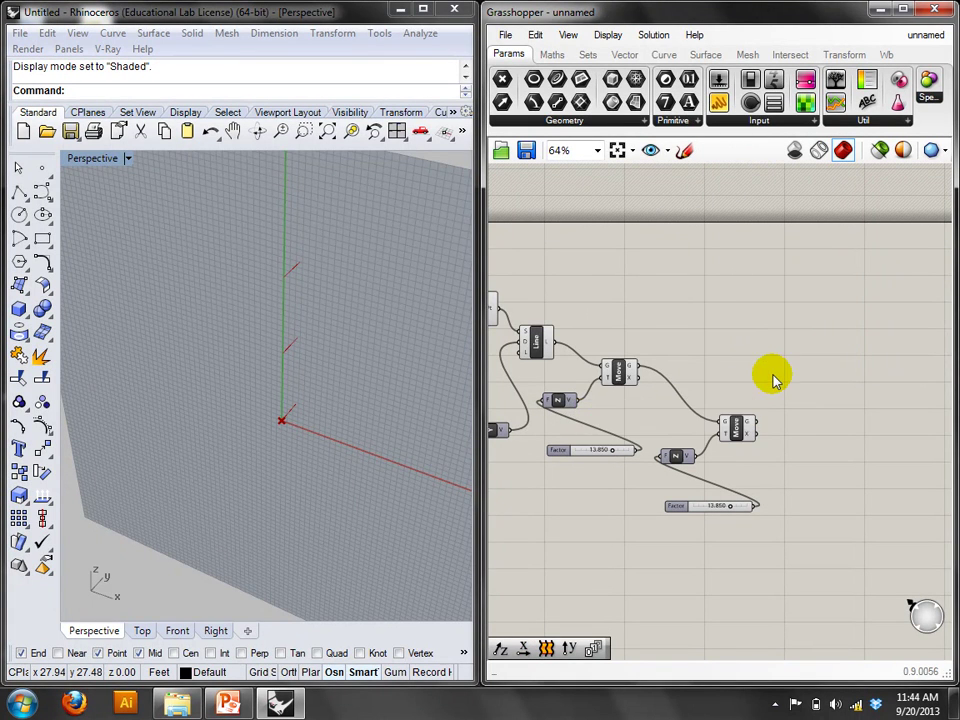
pyautogui.doubleClick(775, 380)
pyautogui.write('ro')
pyautogui.press('BackSpace')
pyautogui.press('BackSpace')
# Switch the Rhino viewport from Perspective to the Front view and on to the Top view.
pyautogui.moveTo(826, 446); pyautogui.dragTo(868, 461, button='right')
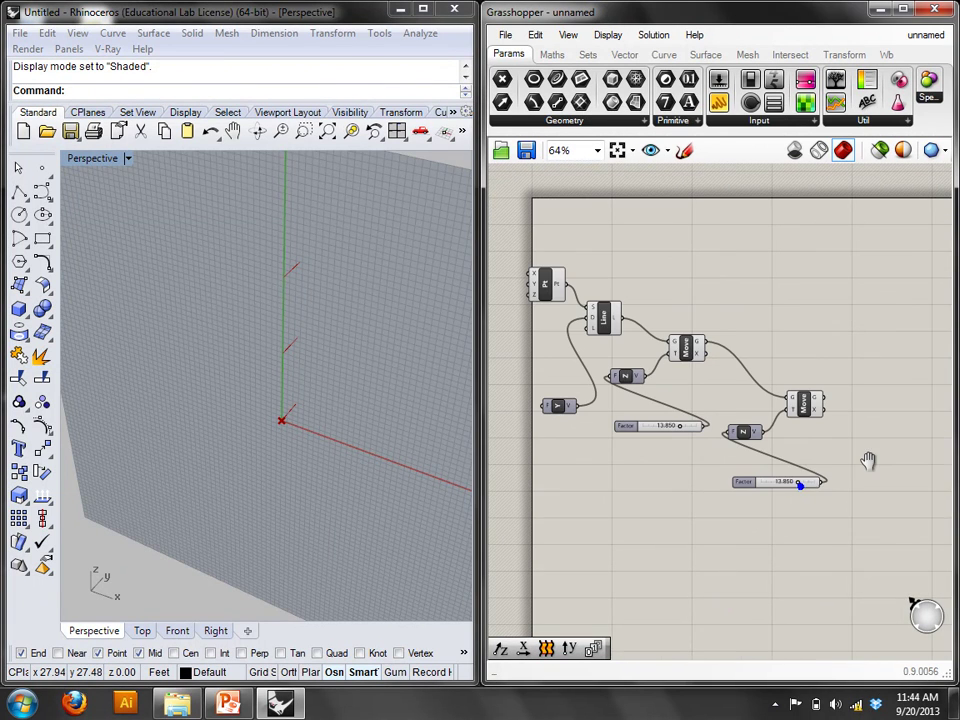
pyautogui.moveTo(379, 347); pyautogui.dragTo(407, 382, button='right')
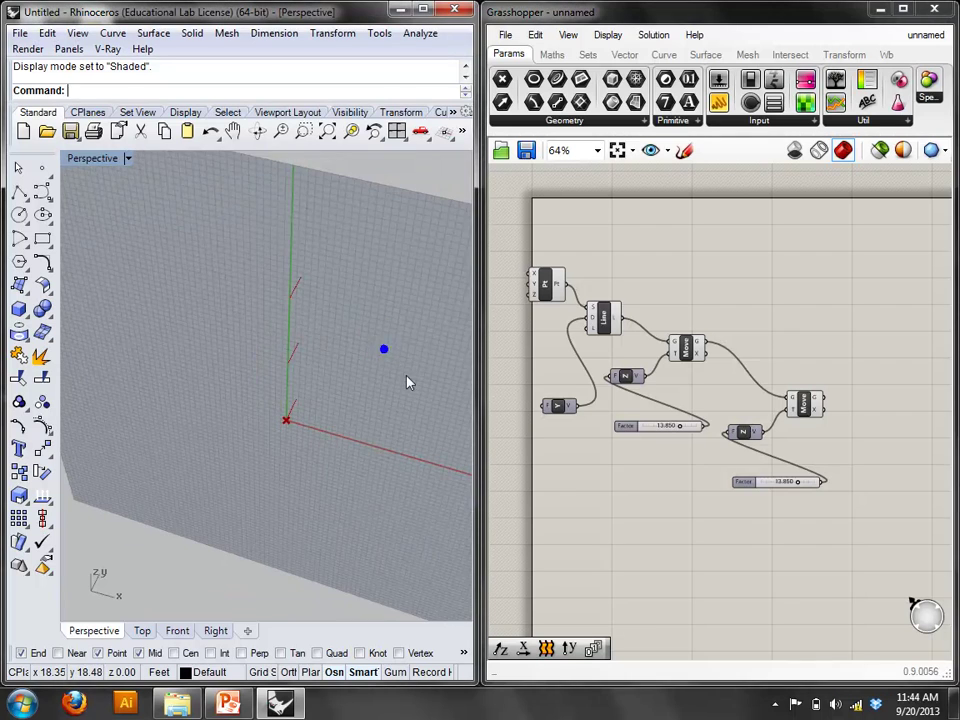
pyautogui.write('Front')
pyautogui.press('Return')
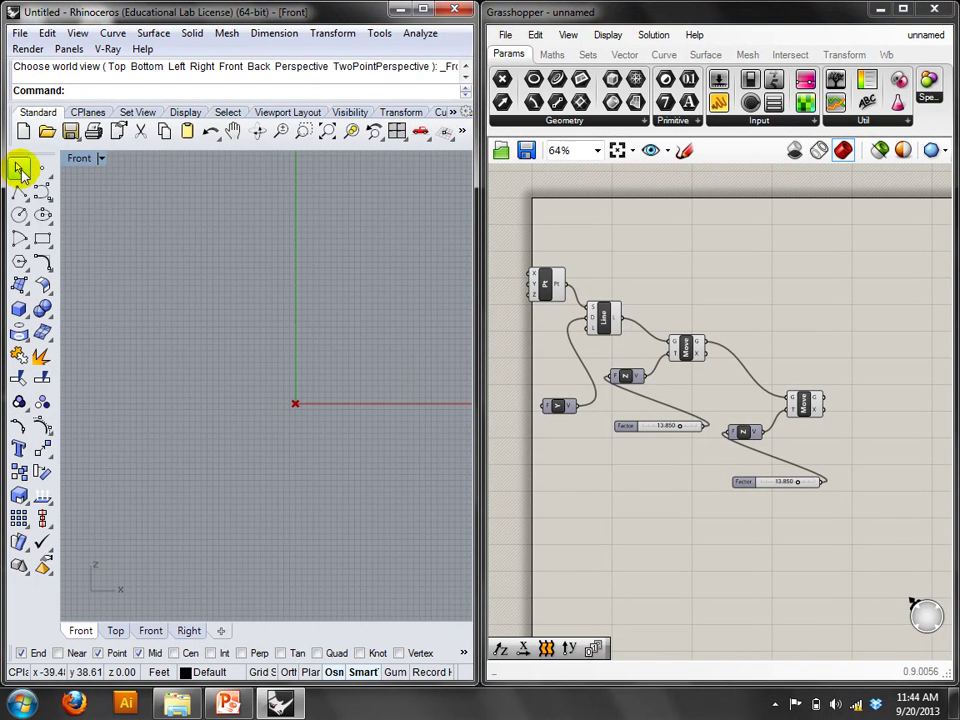
pyautogui.press('Return')
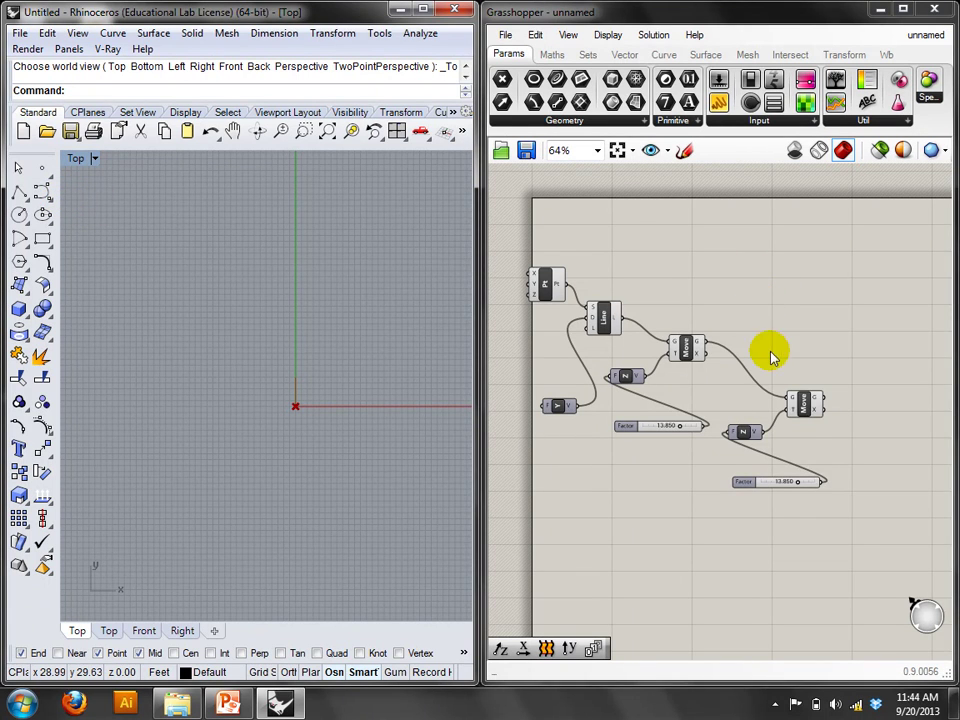
# Delete the Unit Y vector, both Move components, both Unit Z vectors and both Factor sliders.
pyautogui.moveTo(870, 512); pyautogui.dragTo(550, 358)
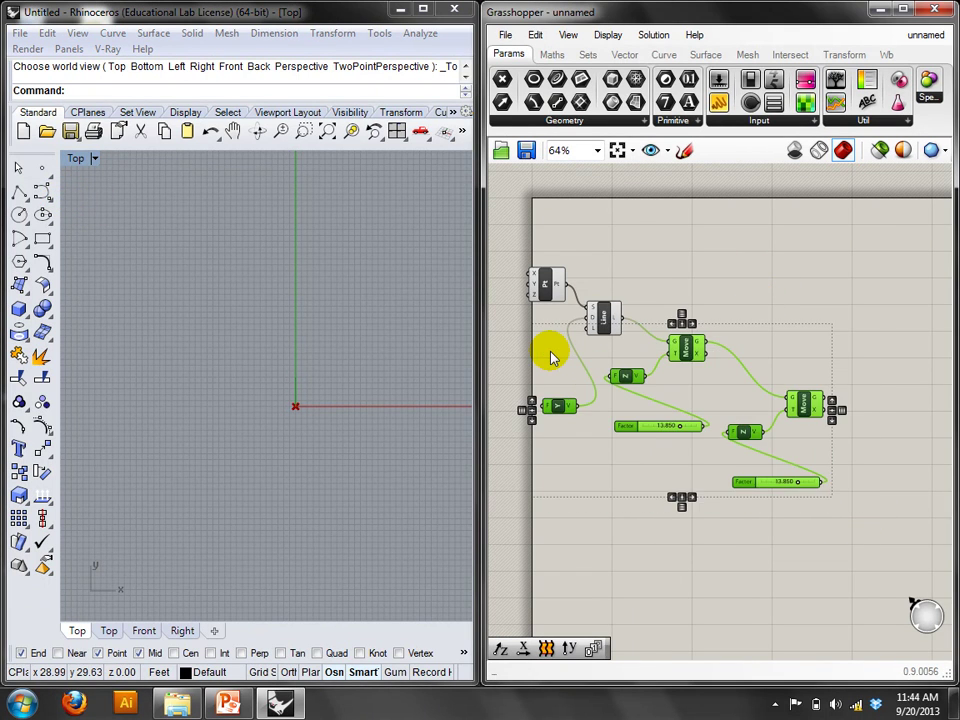
pyautogui.press('Delete')
# Add a Unit X vector below the Line component and connect its V output to Line's D input.
pyautogui.scroll(2, 334, 388)
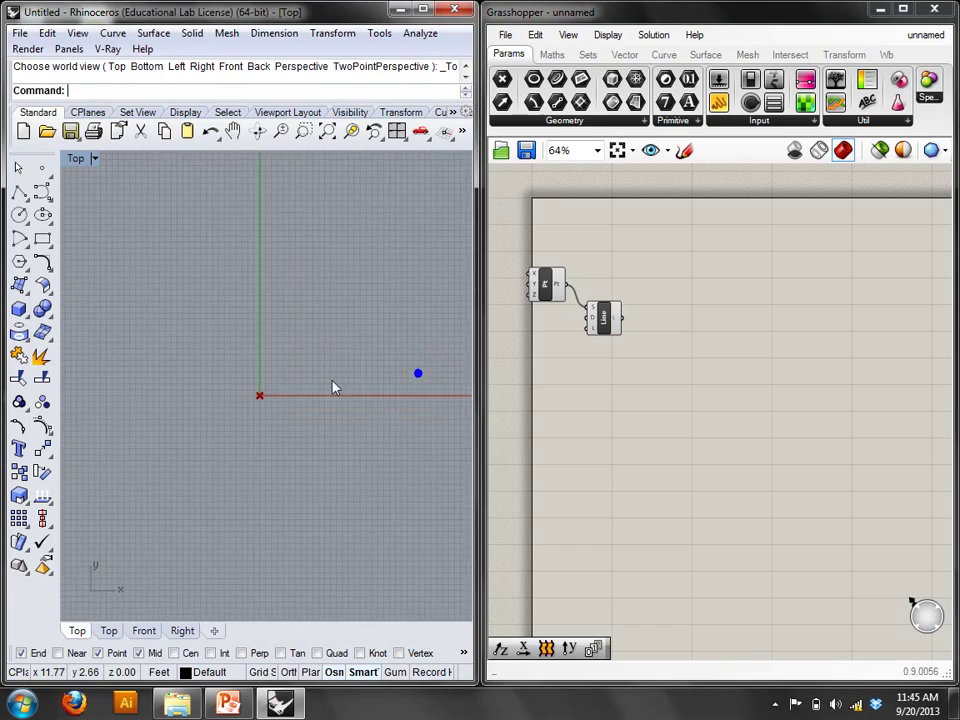
pyautogui.doubleClick(617, 375)
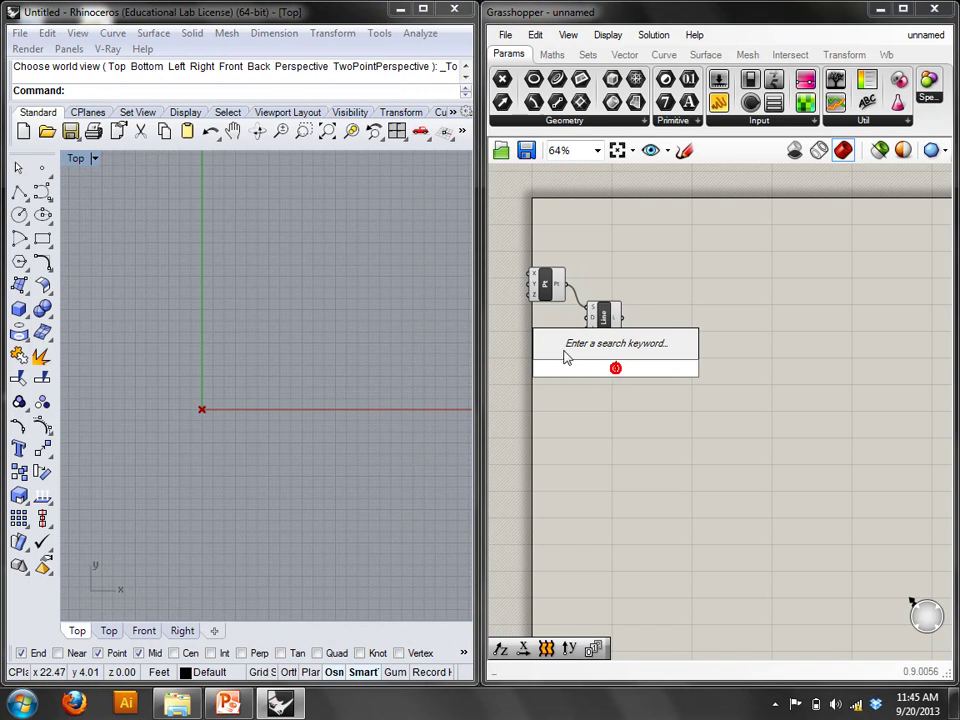
pyautogui.doubleClick(541, 457)
pyautogui.write('x')
pyautogui.click(552, 442)
pyautogui.moveTo(563, 457); pyautogui.dragTo(588, 318)
# Set the L input of the Line component to 10.
pyautogui.scroll(3, 595, 352)
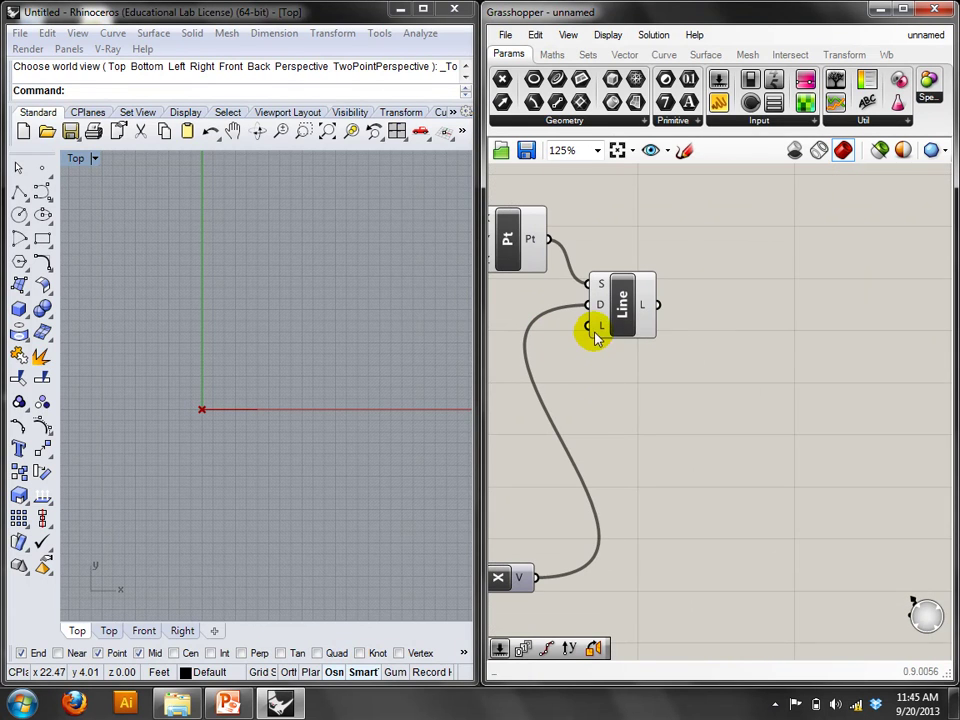
pyautogui.rightClick(598, 327)
pyautogui.moveTo(683, 494)
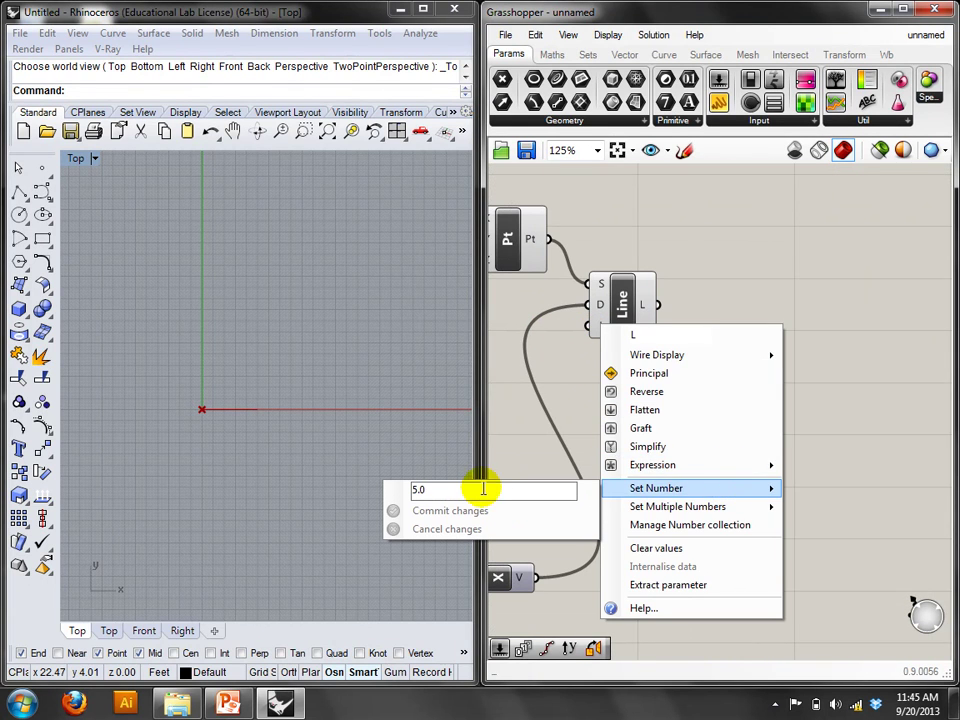
pyautogui.click(420, 489)
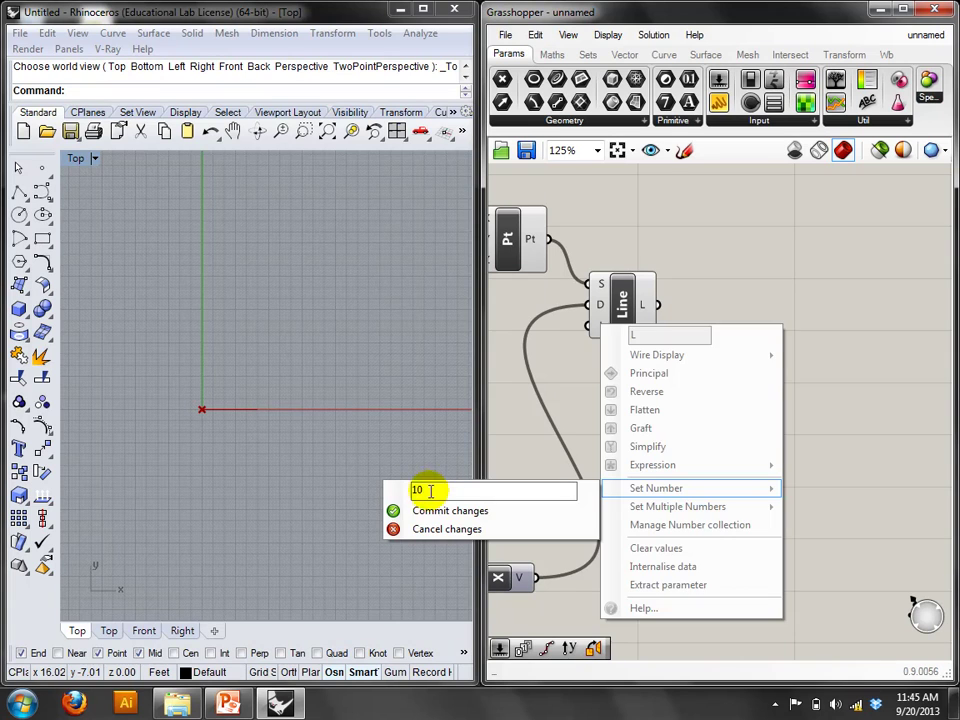
pyautogui.click(444, 510)
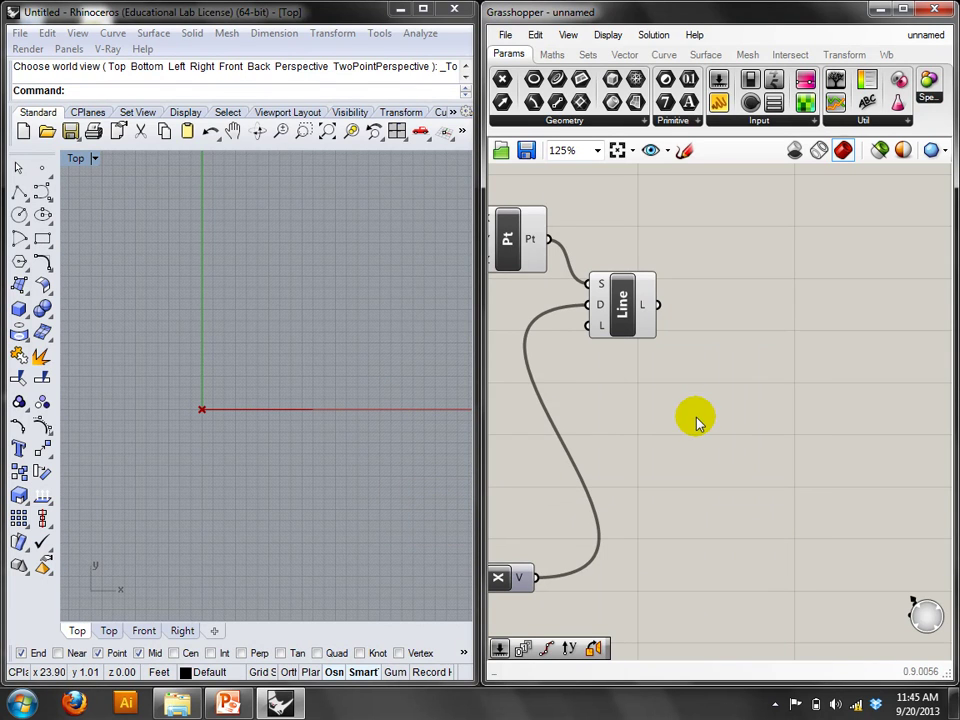
# Add a Move component beside the Line component and connect Line's L output to Move's G input.
pyautogui.moveTo(698, 414); pyautogui.dragTo(746, 439, button='right')
pyautogui.scroll(4, 746, 439)
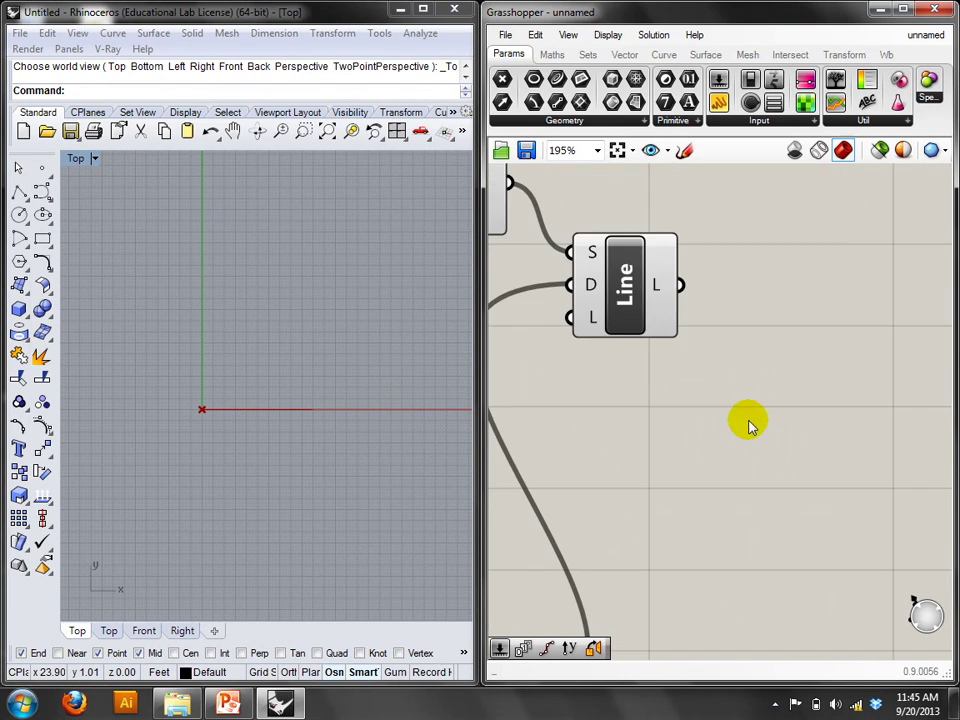
pyautogui.doubleClick(777, 456)
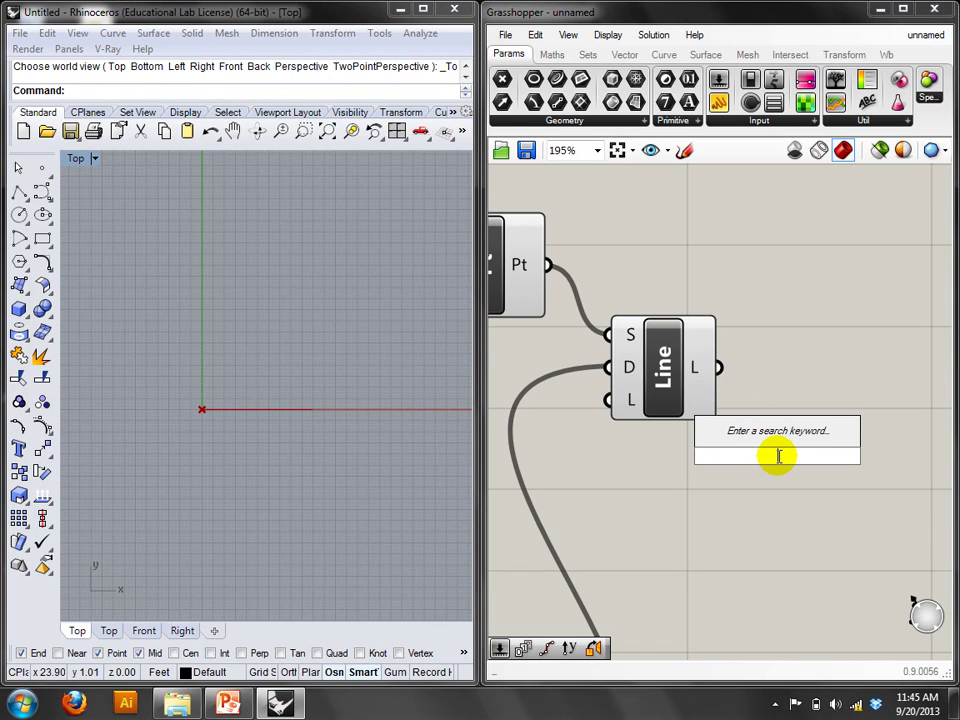
pyautogui.write('move')
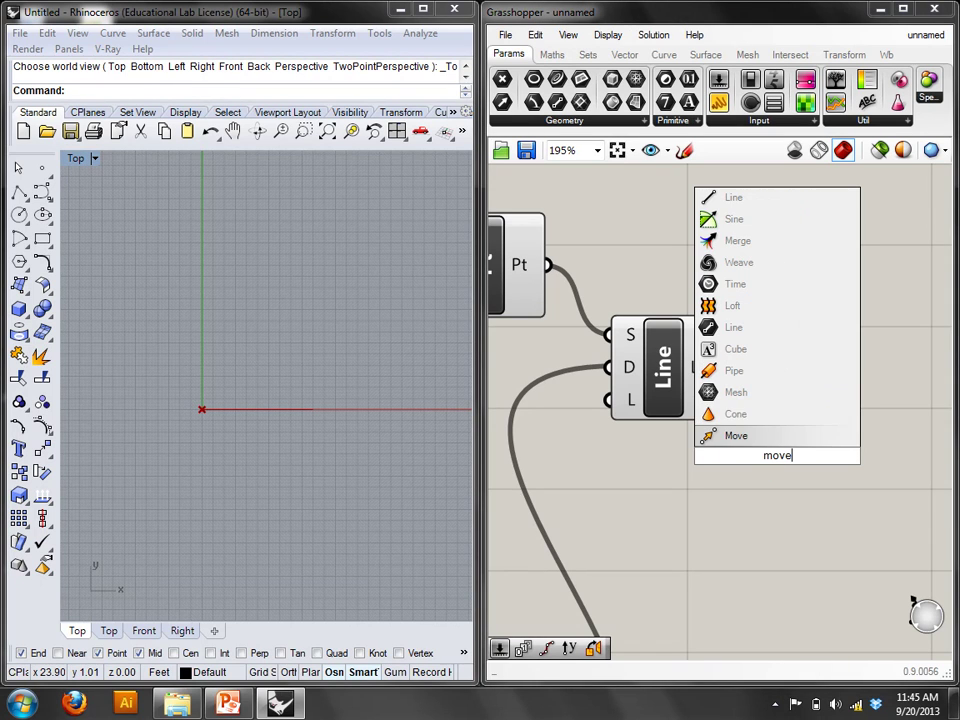
pyautogui.click(779, 510)
pyautogui.doubleClick(776, 430)
pyautogui.write('move')
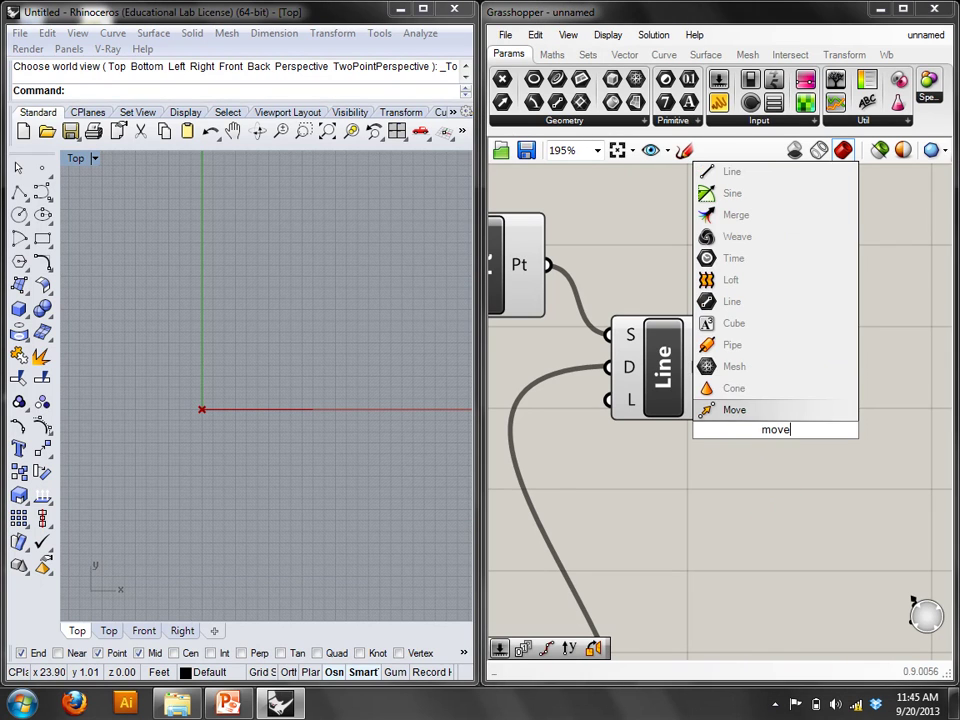
pyautogui.press('Return')
pyautogui.moveTo(773, 403); pyautogui.dragTo(823, 375)
pyautogui.moveTo(736, 362); pyautogui.dragTo(762, 380)
# Add a Unit Z vector below the Move component and connect its V output to Move's T input.
pyautogui.click(736, 540)
pyautogui.doubleClick(730, 533)
pyautogui.write('z')
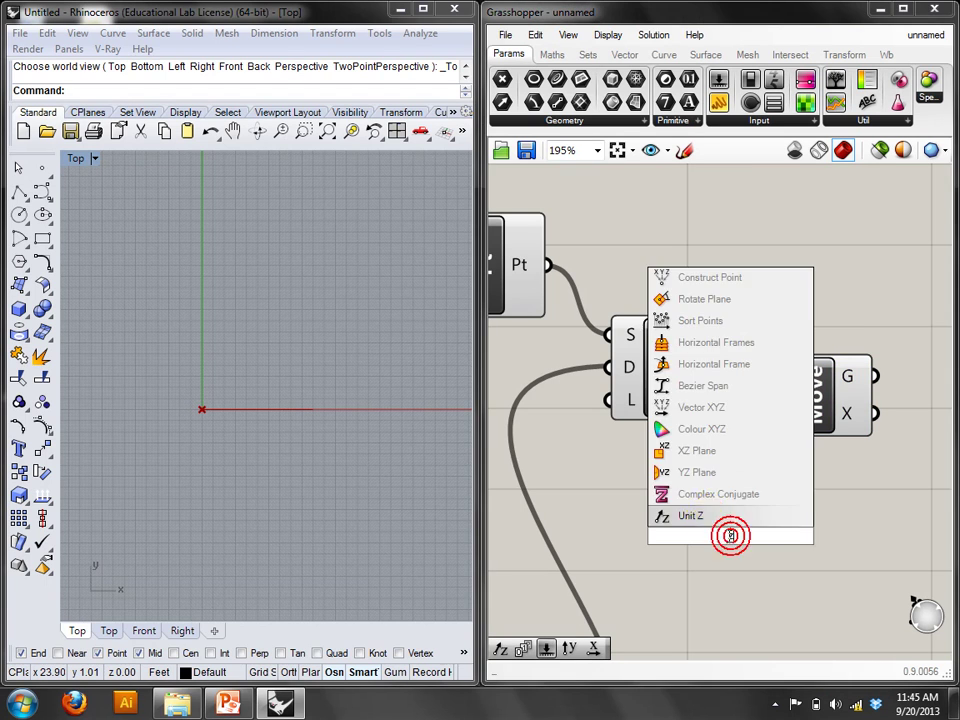
pyautogui.press('Return')
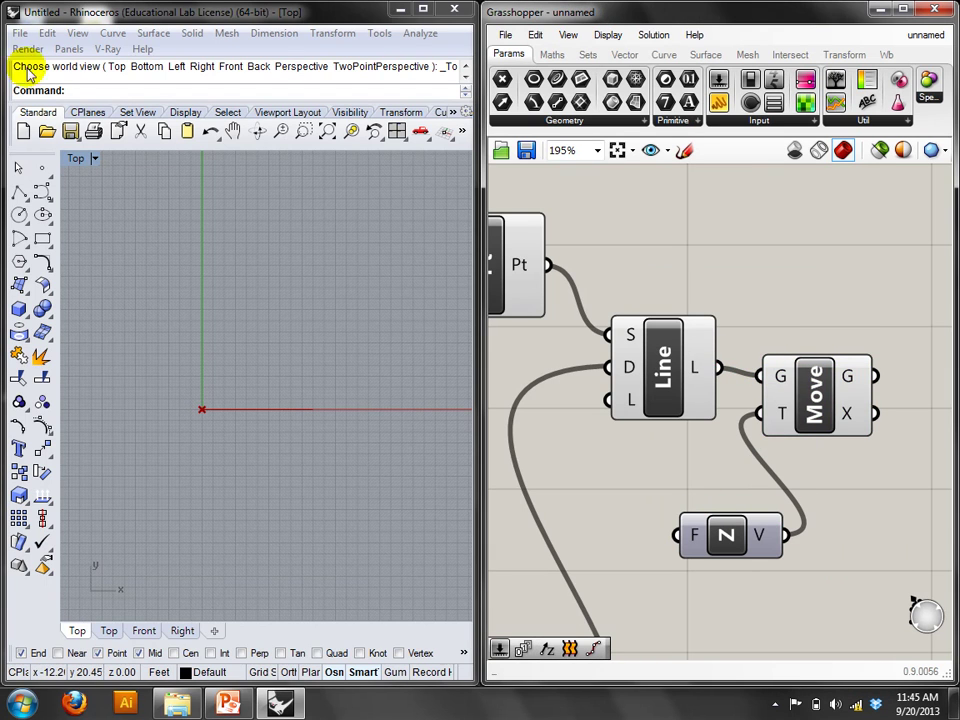
# Switch the Rhino viewport to the Perspective view and frame the lines near the origin.
pyautogui.click(92, 158)
pyautogui.moveTo(150, 428)
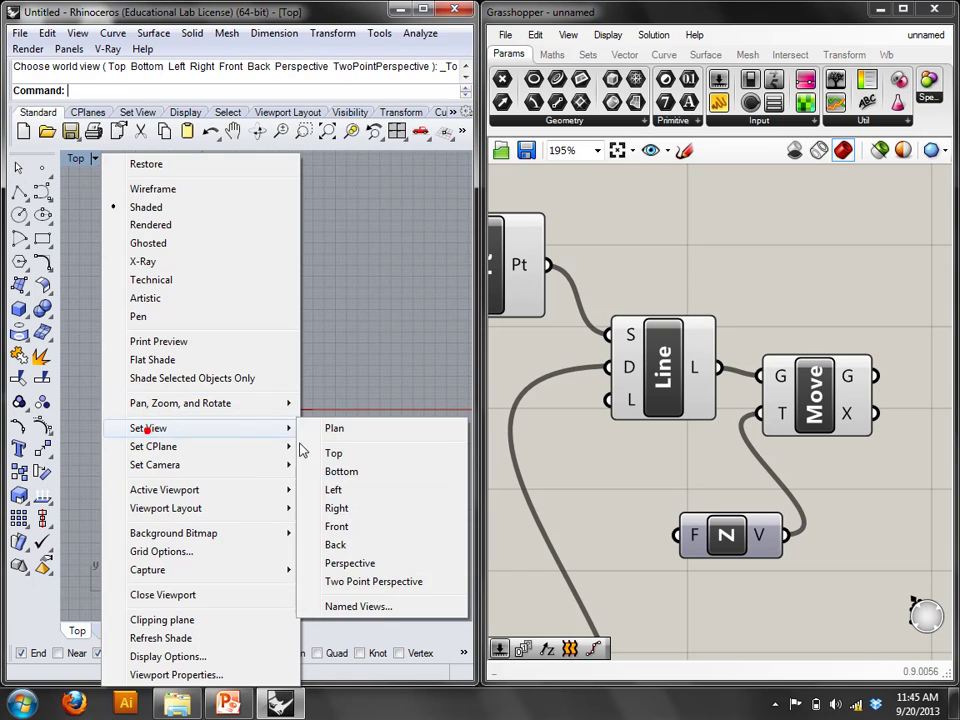
pyautogui.click(370, 563)
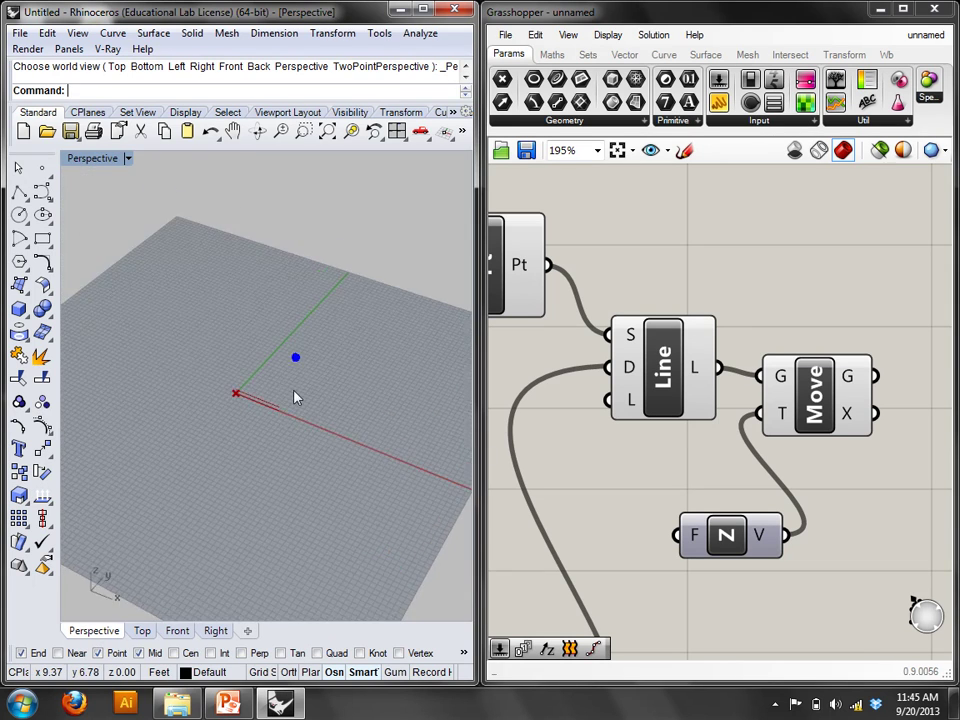
pyautogui.scroll(4, 290, 410)
pyautogui.keyDown('shift'); pyautogui.moveTo(261, 439); pyautogui.dragTo(305, 437, button='right'); pyautogui.keyUp('shift')
# Space the Move component away from Line and add a Number Slider below the Unit Z vector.
pyautogui.moveTo(764, 432); pyautogui.dragTo(827, 392)
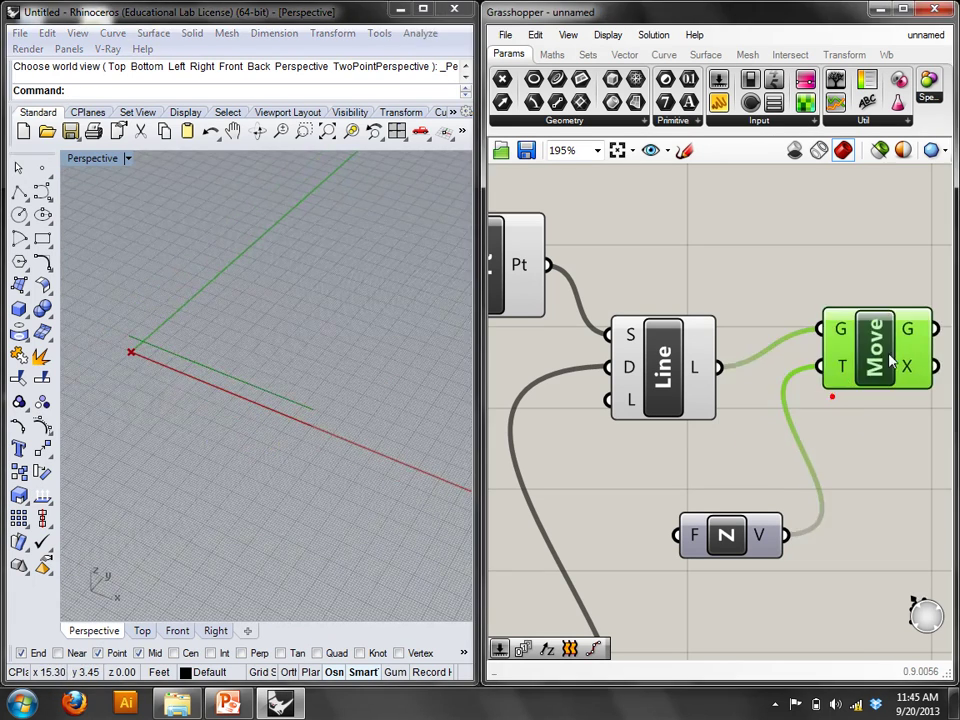
pyautogui.moveTo(860, 432); pyautogui.dragTo(748, 386, button='right')
pyautogui.doubleClick(745, 421)
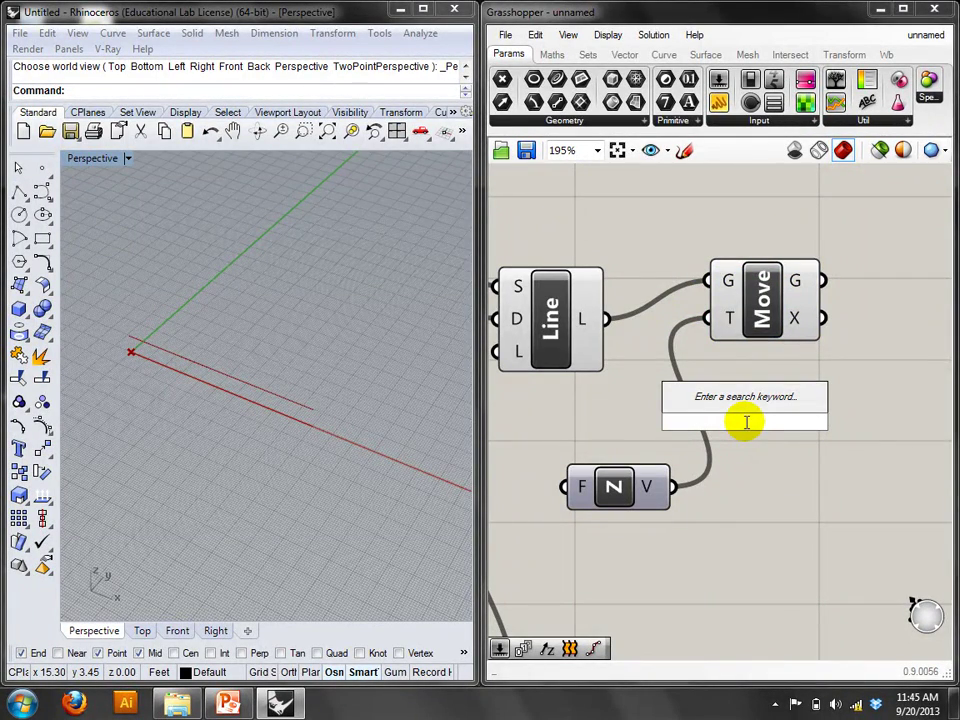
pyautogui.moveTo(761, 512); pyautogui.dragTo(950, 460, button='right')
pyautogui.scroll(-3, 628, 471)
pyautogui.moveTo(628, 471); pyautogui.dragTo(703, 420, button='right')
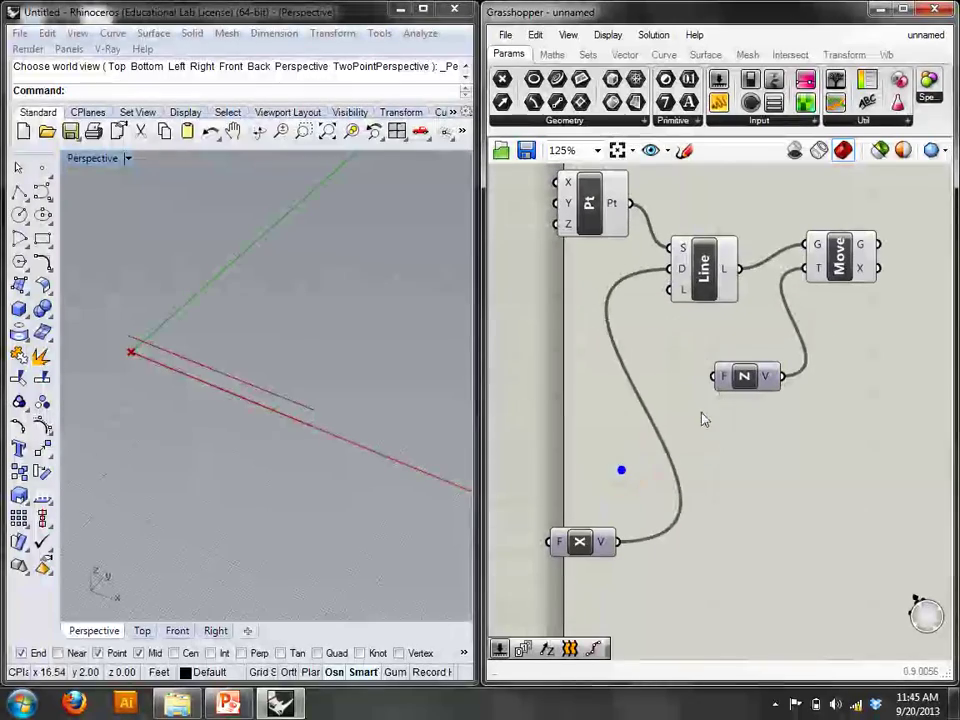
pyautogui.rightClick(737, 448)
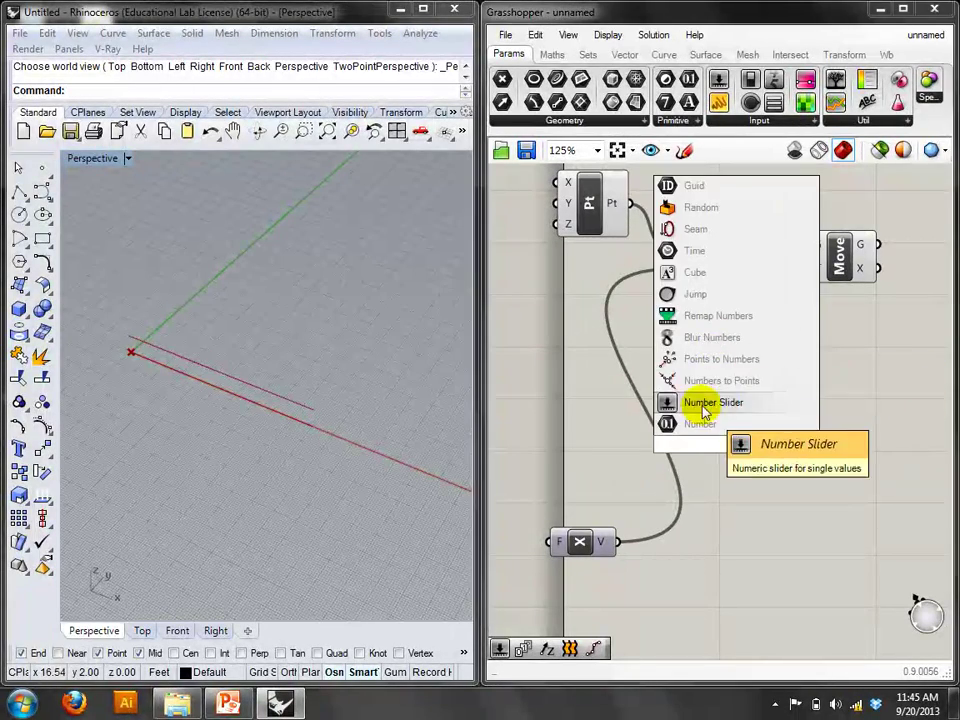
pyautogui.click(703, 402)
pyautogui.moveTo(745, 444); pyautogui.dragTo(775, 458)
# Set the slider's maximum to 20, connect it to Unit Z's F input and set its value to 3.290.
pyautogui.rightClick(790, 459)
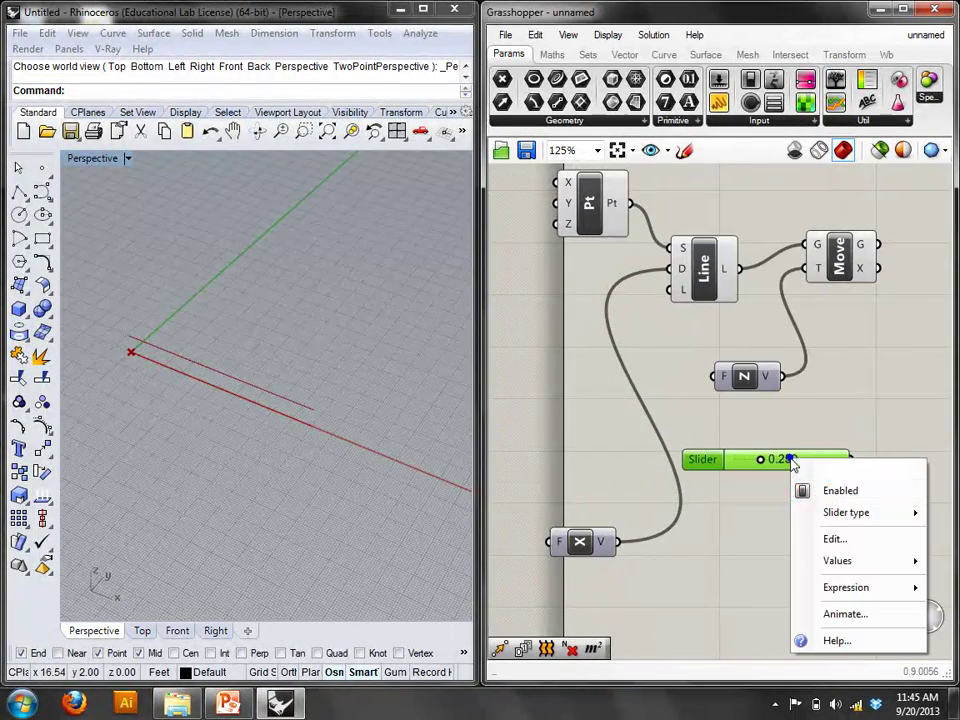
pyautogui.click(833, 539)
pyautogui.doubleClick(868, 558)
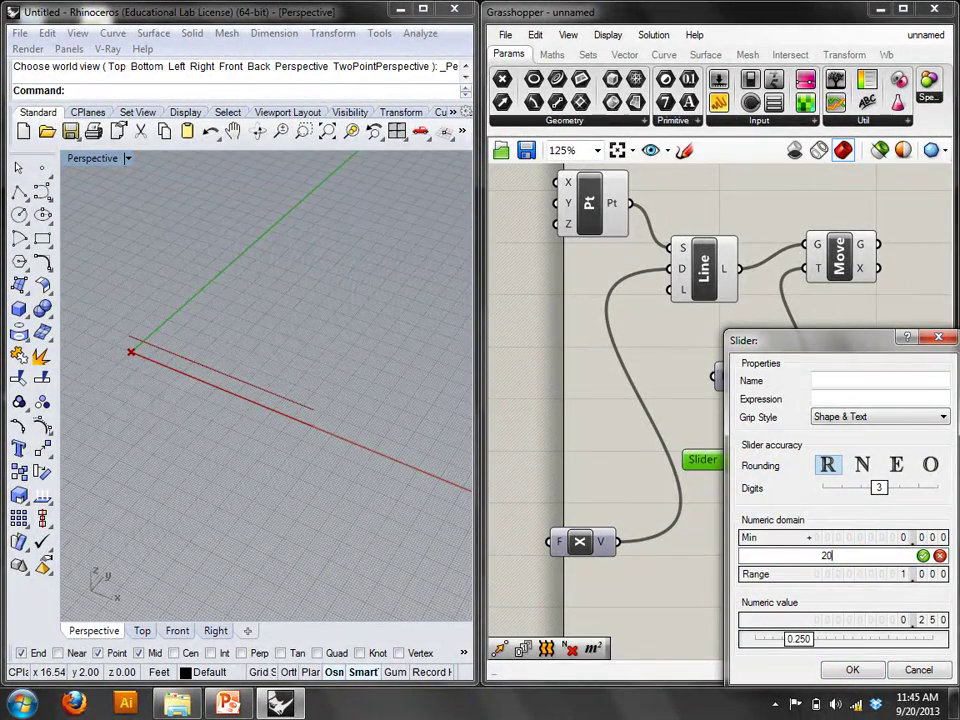
pyautogui.click(852, 669)
pyautogui.moveTo(853, 456); pyautogui.dragTo(665, 443, button='right')
pyautogui.moveTo(665, 443); pyautogui.dragTo(572, 380)
pyautogui.moveTo(591, 462)
pyautogui.mouseDown()
pyautogui.moveTo(619, 463)
pyautogui.moveTo(606, 463)
pyautogui.mouseUp()
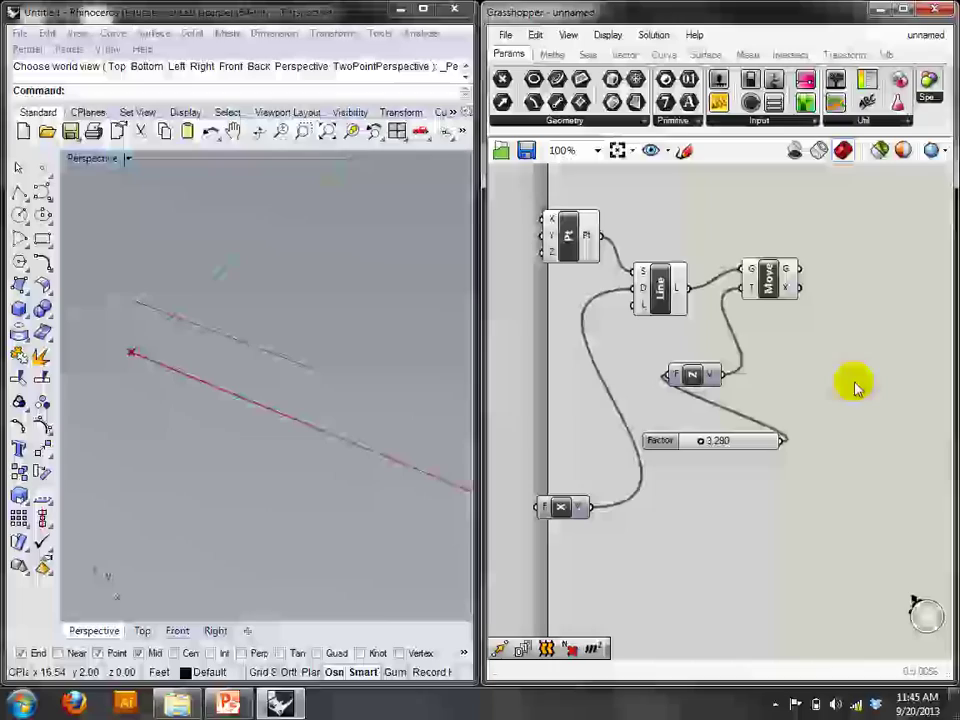
# Duplicate the Move, Unit Z and Factor slider group and connect the first Move's G output to the copied Move's G input.
pyautogui.doubleClick(855, 386)
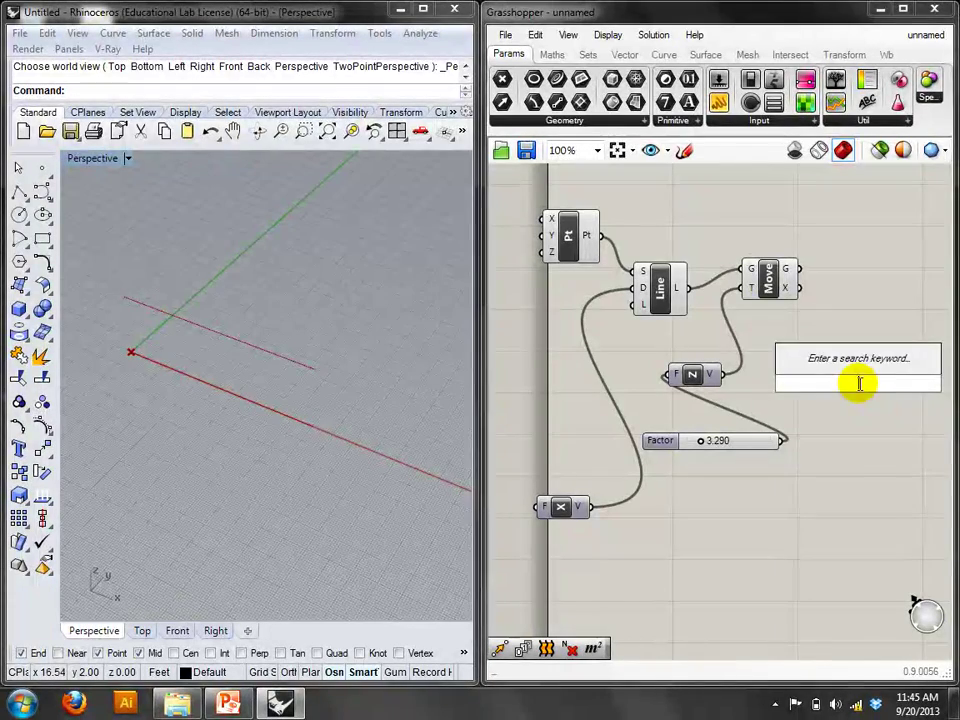
pyautogui.moveTo(857, 525); pyautogui.dragTo(697, 248)
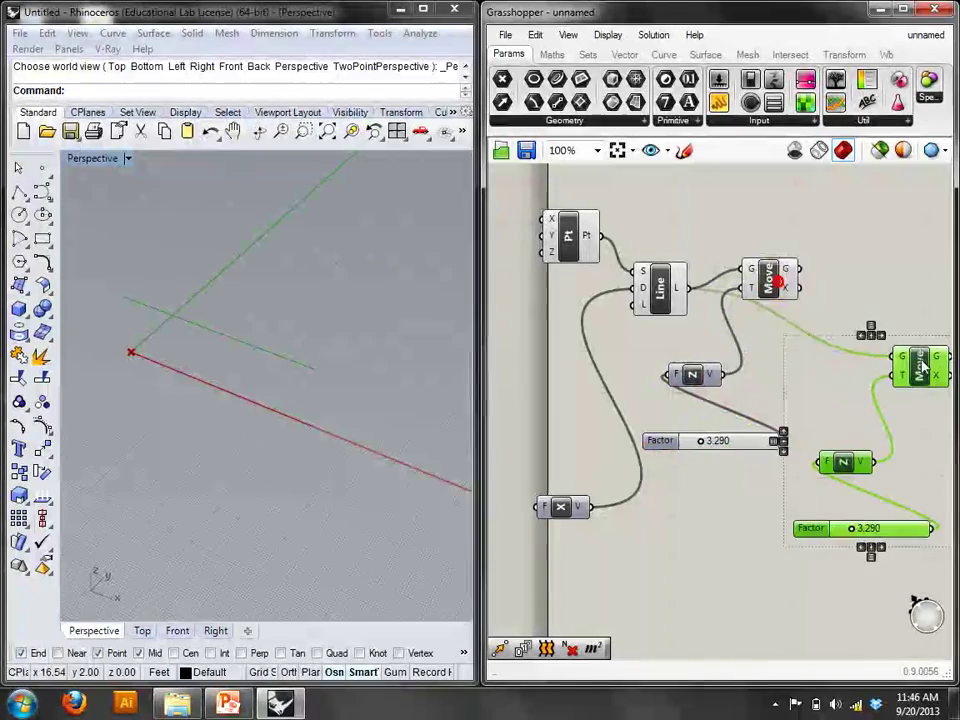
pyautogui.moveTo(786, 268); pyautogui.dragTo(900, 354)
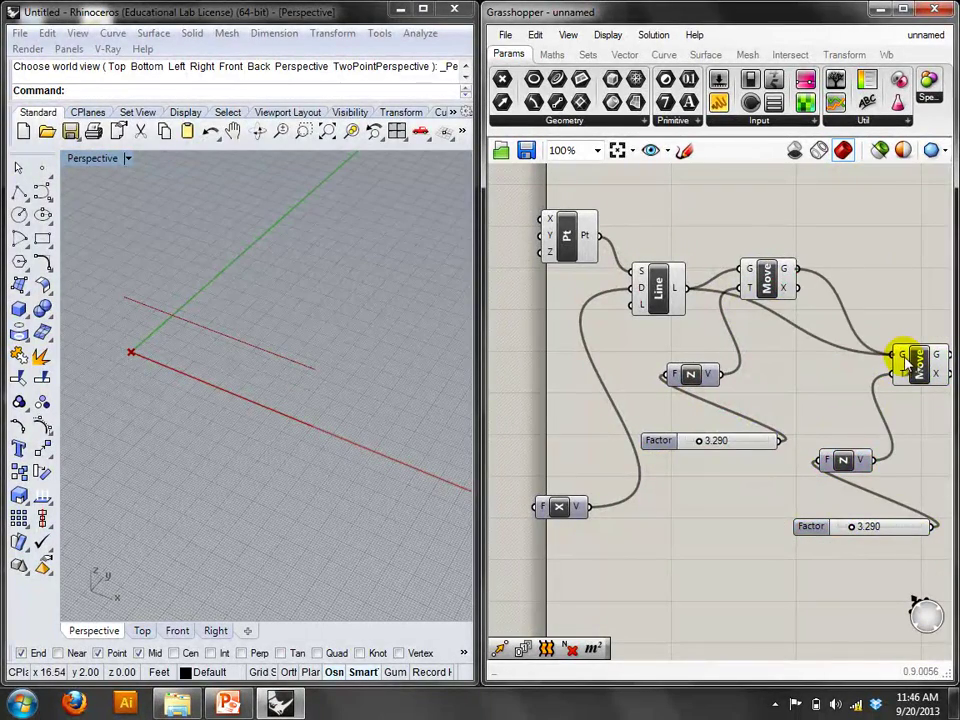
# Add a Divide Curve component above the Move components and connect Line's L output to its C input.
pyautogui.moveTo(935, 230); pyautogui.dragTo(605, 252, button='right')
pyautogui.doubleClick(615, 243)
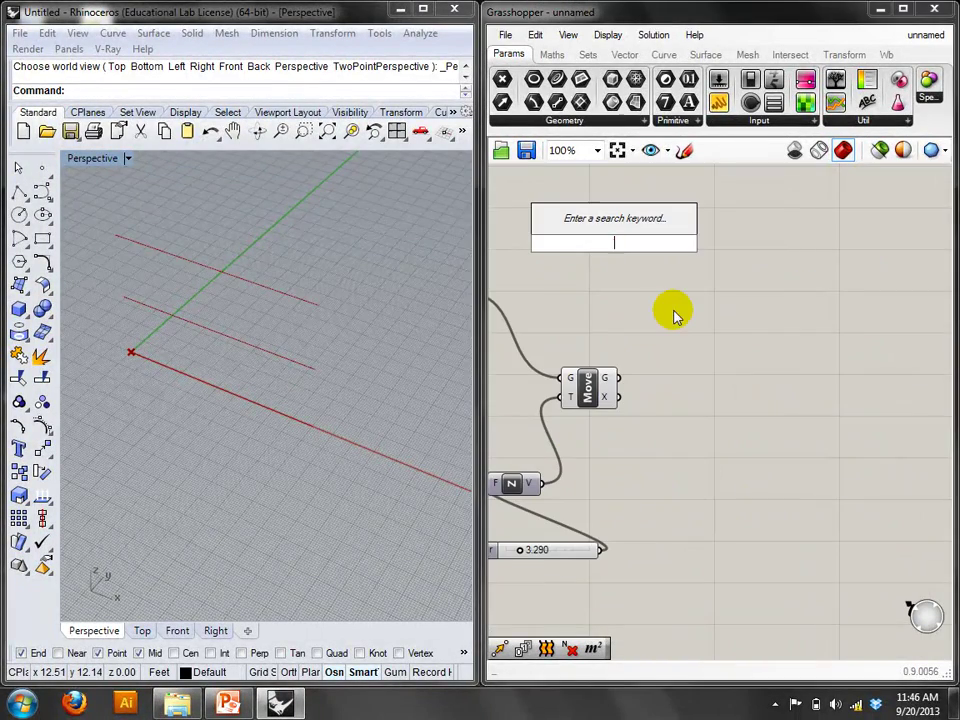
pyautogui.write('div')
pyautogui.press('Return')
pyautogui.moveTo(673, 315); pyautogui.dragTo(857, 326, button='right')
pyautogui.moveTo(750, 311); pyautogui.dragTo(772, 298, button='right')
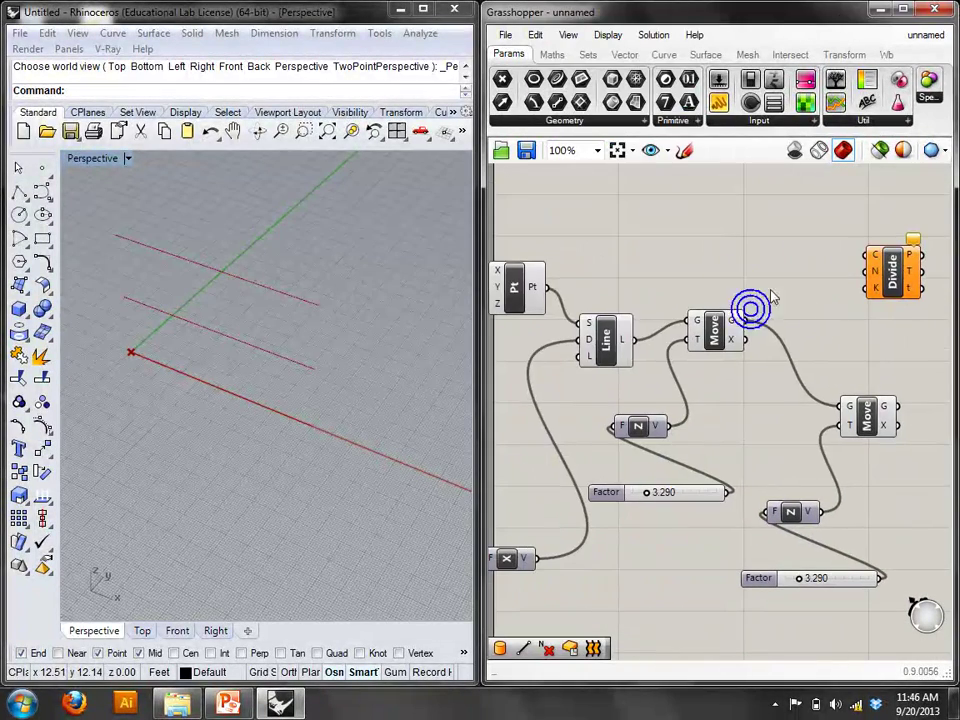
pyautogui.click(605, 338)
pyautogui.moveTo(634, 340); pyautogui.dragTo(862, 221)
pyautogui.moveTo(852, 320); pyautogui.dragTo(828, 320, button='right')
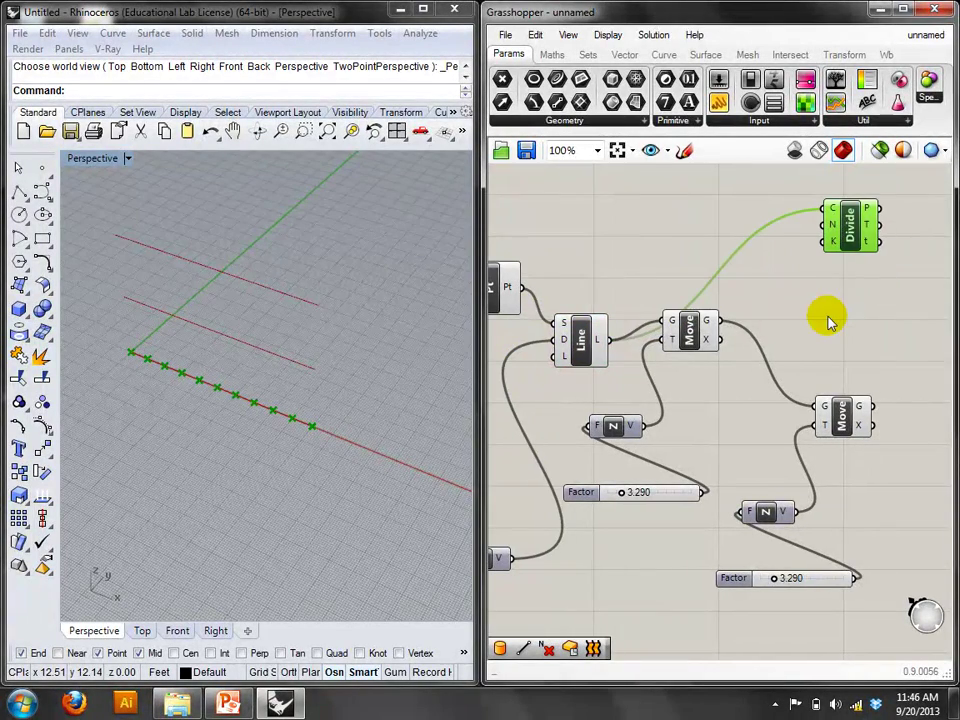
# Duplicate the Divide Curve component and connect the first Move's G output to the copy's C input.
pyautogui.keyDown('alt'); pyautogui.moveTo(858, 263); pyautogui.dragTo(920, 335); pyautogui.keyUp('alt')
pyautogui.click(801, 291)
pyautogui.moveTo(733, 320); pyautogui.dragTo(871, 296)
pyautogui.moveTo(866, 354); pyautogui.dragTo(821, 341, button='right')
pyautogui.click(866, 284)
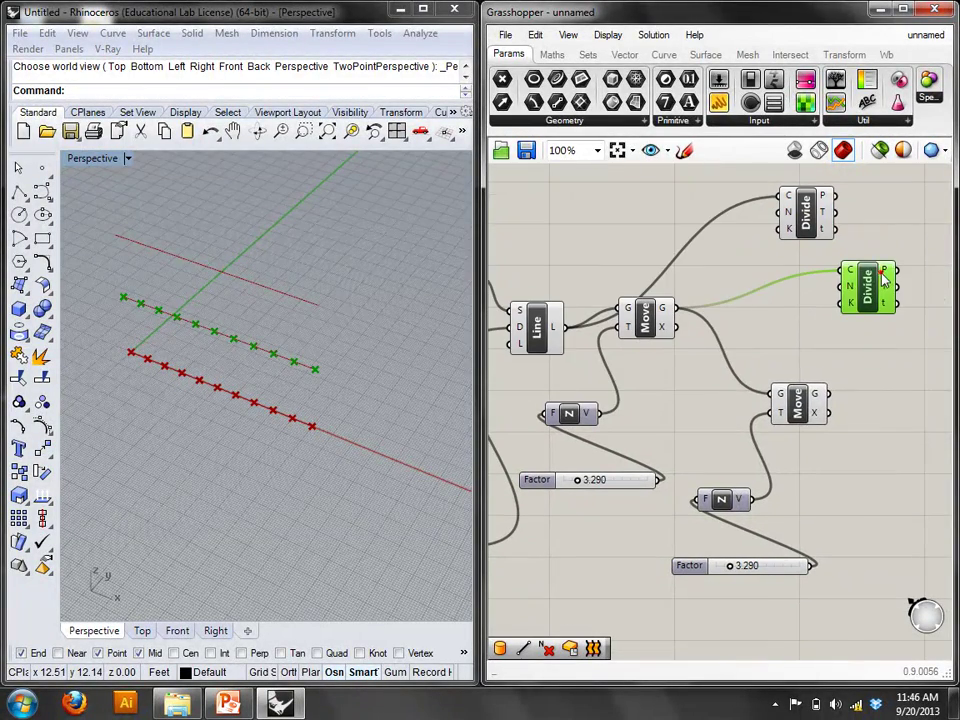
pyautogui.moveTo(884, 283)
# Make a third copy of Divide Curve and connect the second Move's G output to its C input.
pyautogui.moveTo(953, 317); pyautogui.dragTo(883, 311, button='right')
pyautogui.keyDown('alt'); pyautogui.moveTo(821, 285); pyautogui.dragTo(897, 367); pyautogui.keyUp('alt')
pyautogui.click(795, 399)
pyautogui.moveTo(840, 360); pyautogui.dragTo(846, 352)
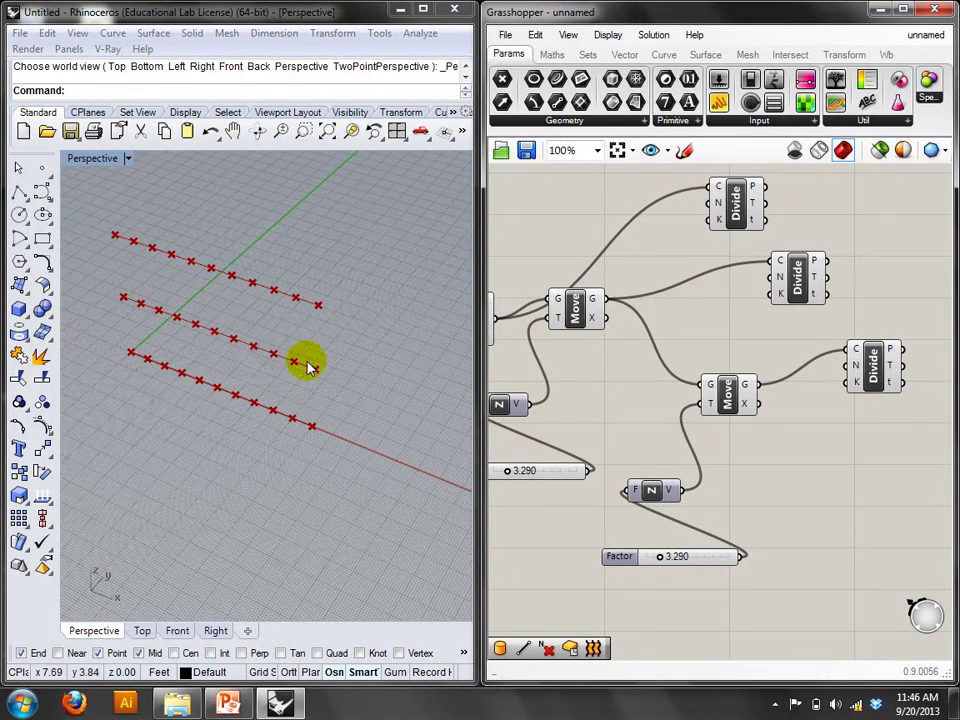
# Add a Rectangle component below the third Divide Curve component.
pyautogui.moveTo(584, 210)
pyautogui.mouseDown(button='right')
pyautogui.moveTo(576, 210)
pyautogui.moveTo(703, 354)
pyautogui.moveTo(675, 403)
pyautogui.mouseUp(button='right')
pyautogui.doubleClick(705, 427)
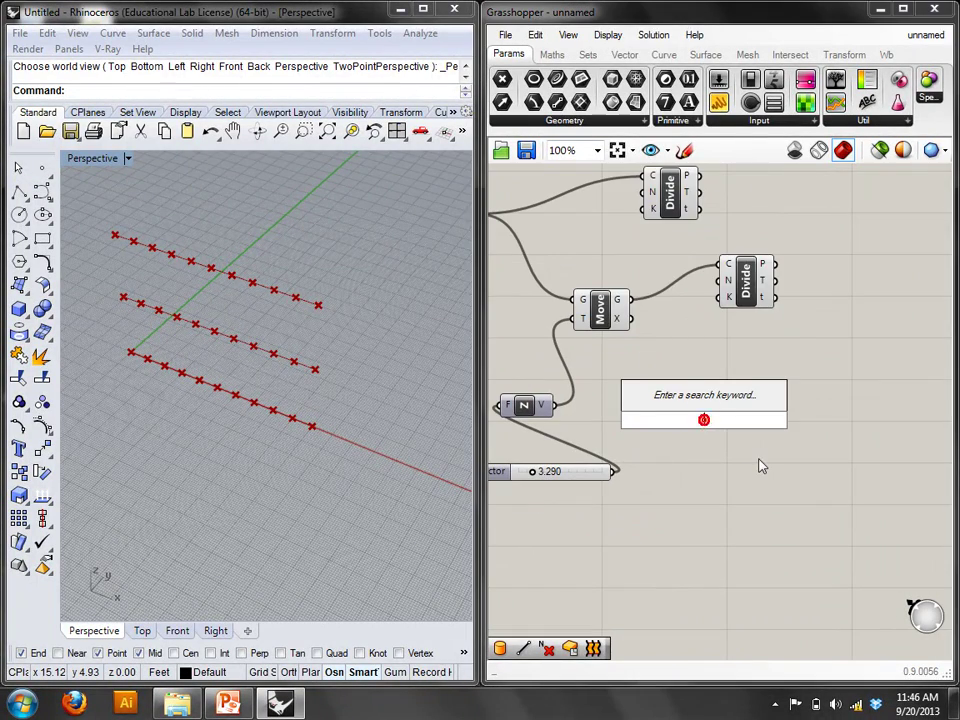
pyautogui.write('rec')
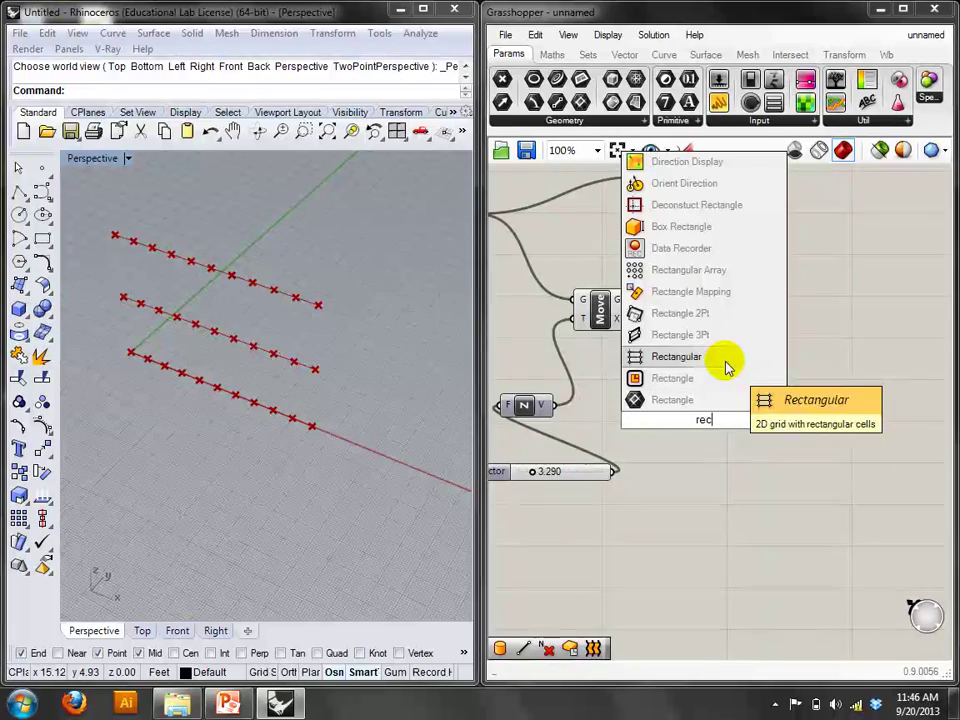
pyautogui.click(703, 380)
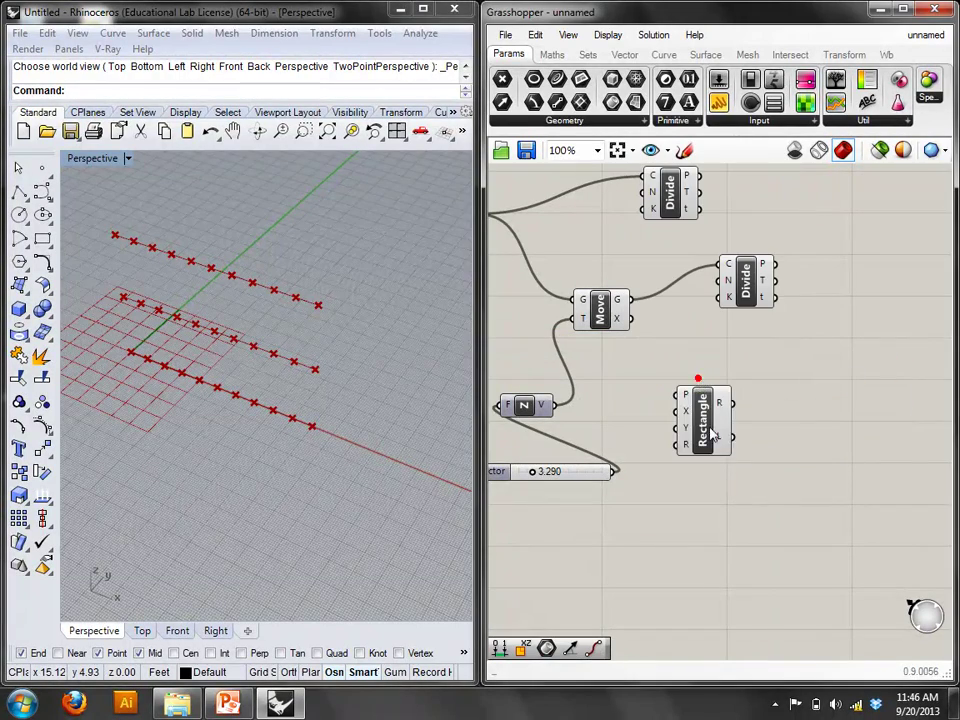
pyautogui.moveTo(709, 420); pyautogui.dragTo(795, 450)
# Add a Construct Domain component and connect its I output to the Rectangle's X and Y inputs.
pyautogui.doubleClick(734, 469)
pyautogui.write('dom')
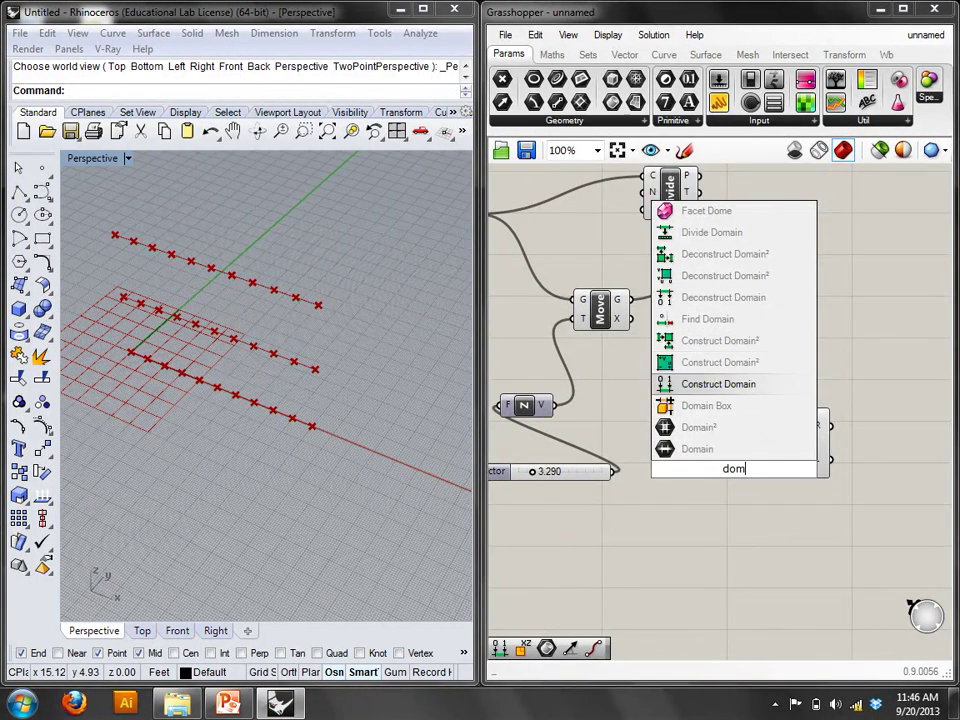
pyautogui.click(718, 384)
pyautogui.moveTo(733, 464); pyautogui.dragTo(778, 458)
pyautogui.moveTo(802, 445); pyautogui.dragTo(840, 447)
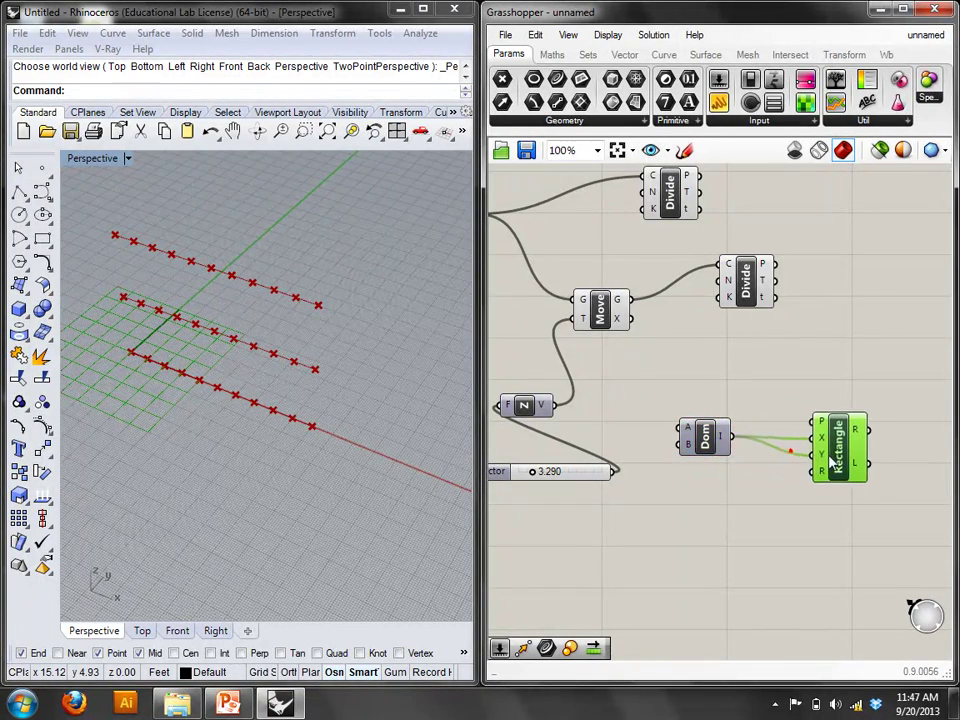
# Add a Number Slider below Construct Domain and connect it to the domain's A input.
pyautogui.moveTo(705, 440); pyautogui.dragTo(735, 458)
pyautogui.doubleClick(728, 531)
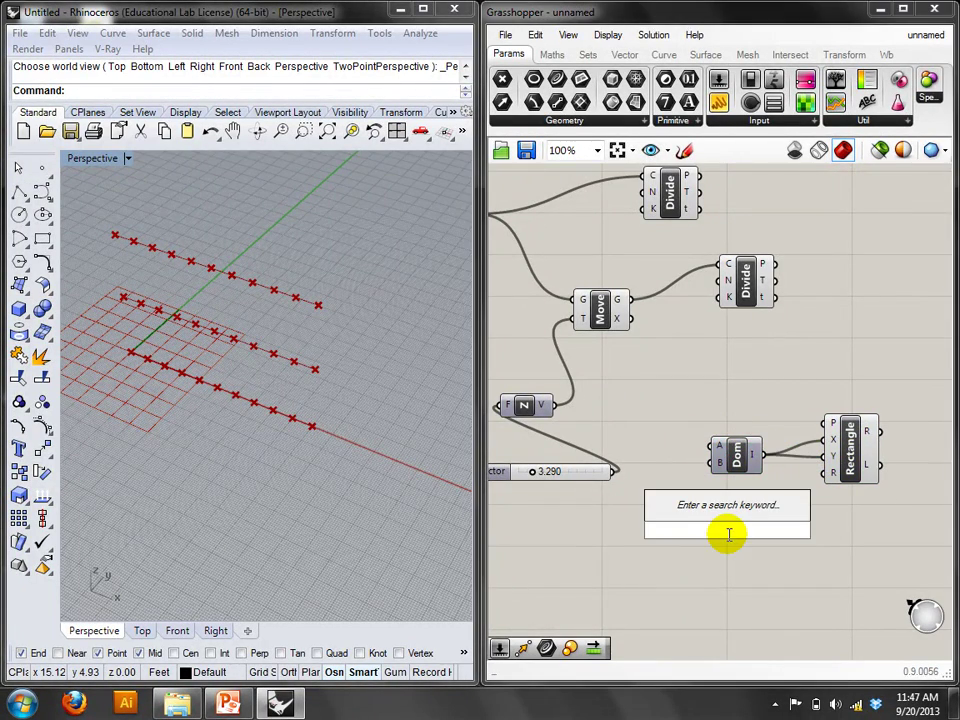
pyautogui.write('num')
pyautogui.click(726, 491)
pyautogui.moveTo(795, 530); pyautogui.dragTo(705, 520)
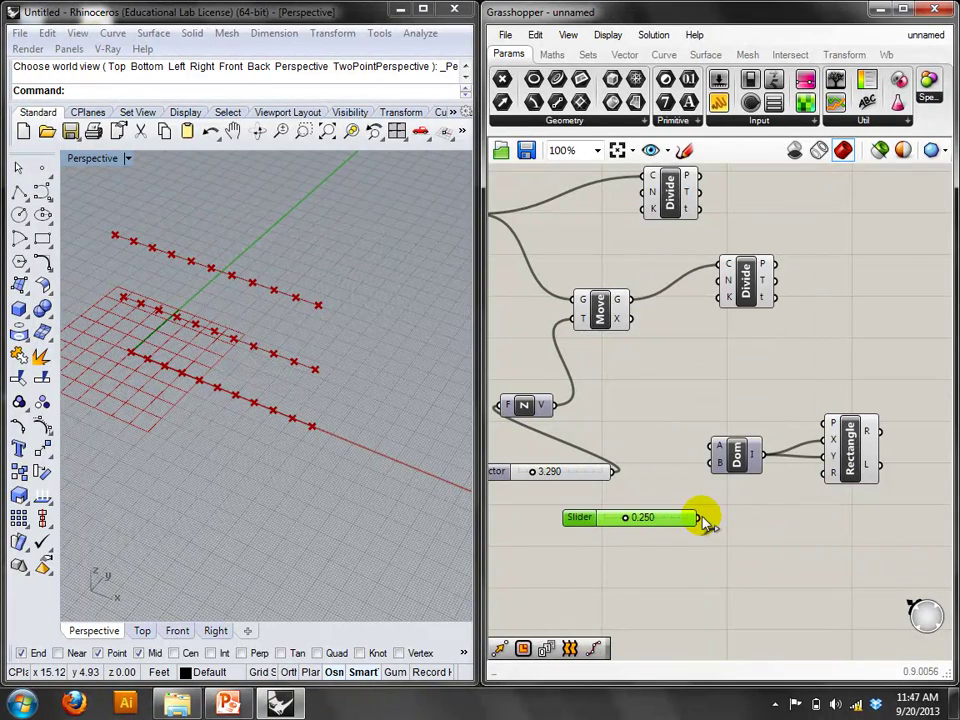
# Apply an expression to Construct Domain's B input and connect the same slider to B.
pyautogui.rightClick(717, 458)
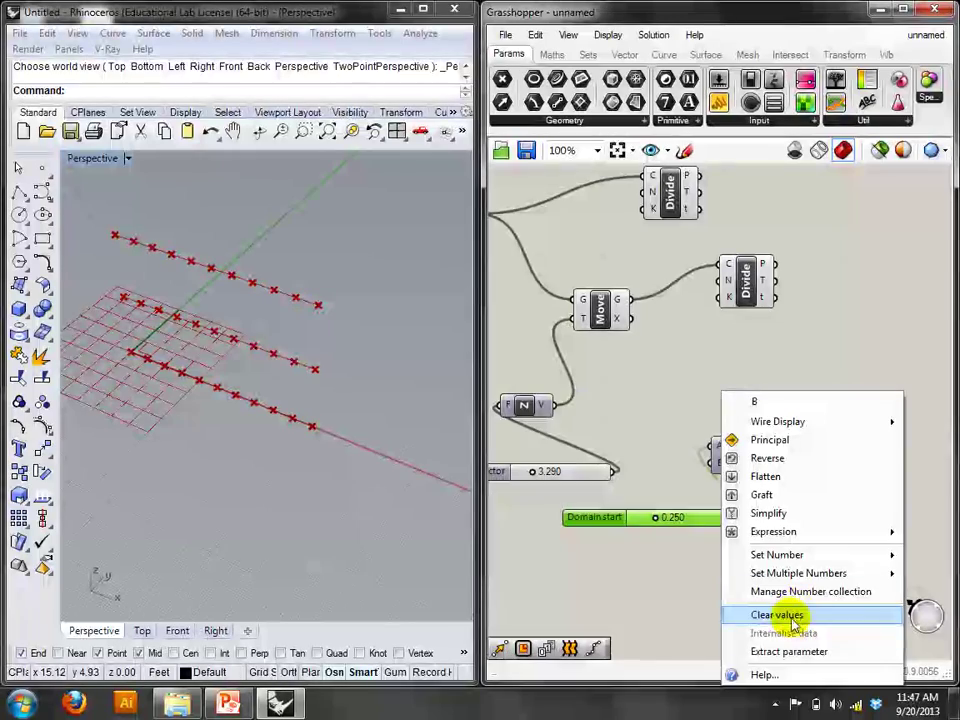
pyautogui.moveTo(786, 531)
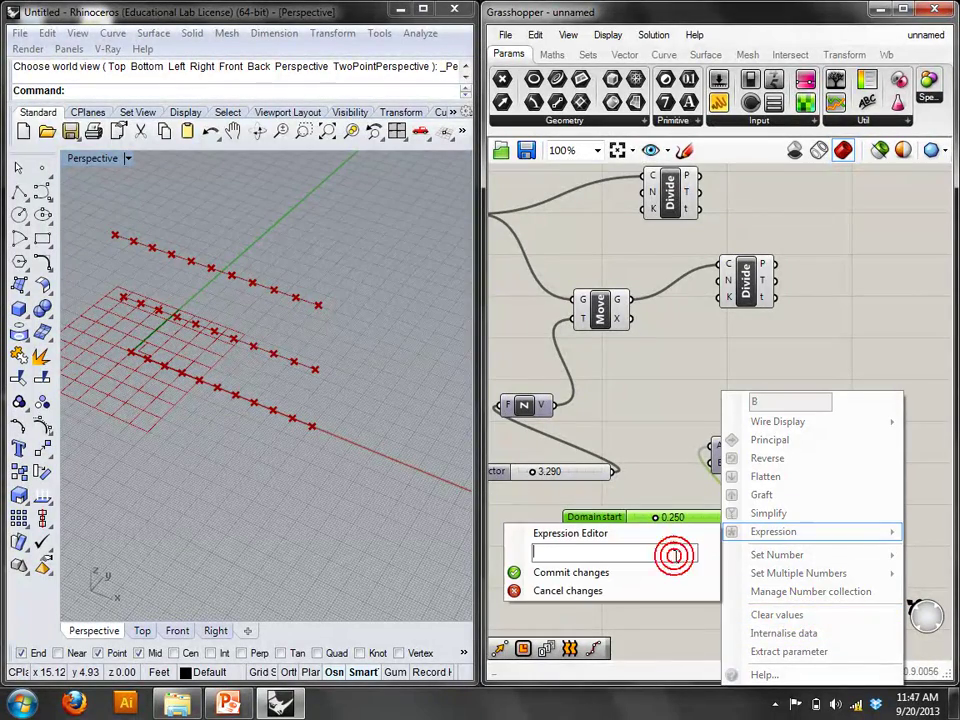
pyautogui.click(666, 573)
pyautogui.moveTo(718, 516)
pyautogui.mouseDown()
pyautogui.moveTo(643, 508)
pyautogui.moveTo(654, 515)
pyautogui.mouseUp()
pyautogui.moveTo(697, 482); pyautogui.dragTo(865, 420)
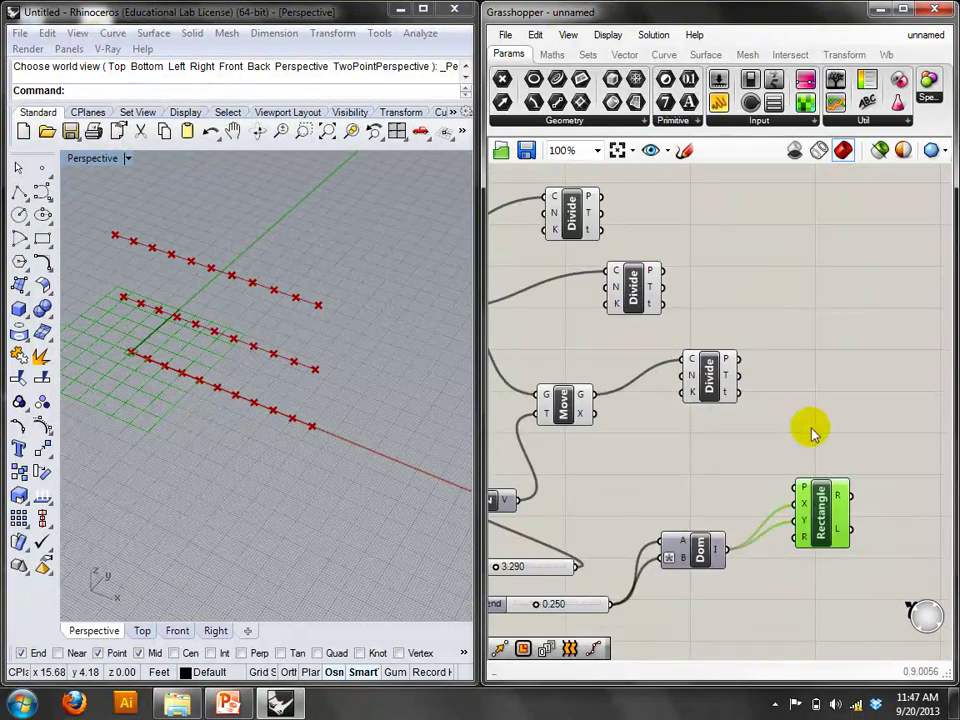
# Disconnect the domain from the Rectangle's Y input and duplicate Construct Domain together with its slider.
pyautogui.moveTo(739, 498); pyautogui.dragTo(799, 422, button='right')
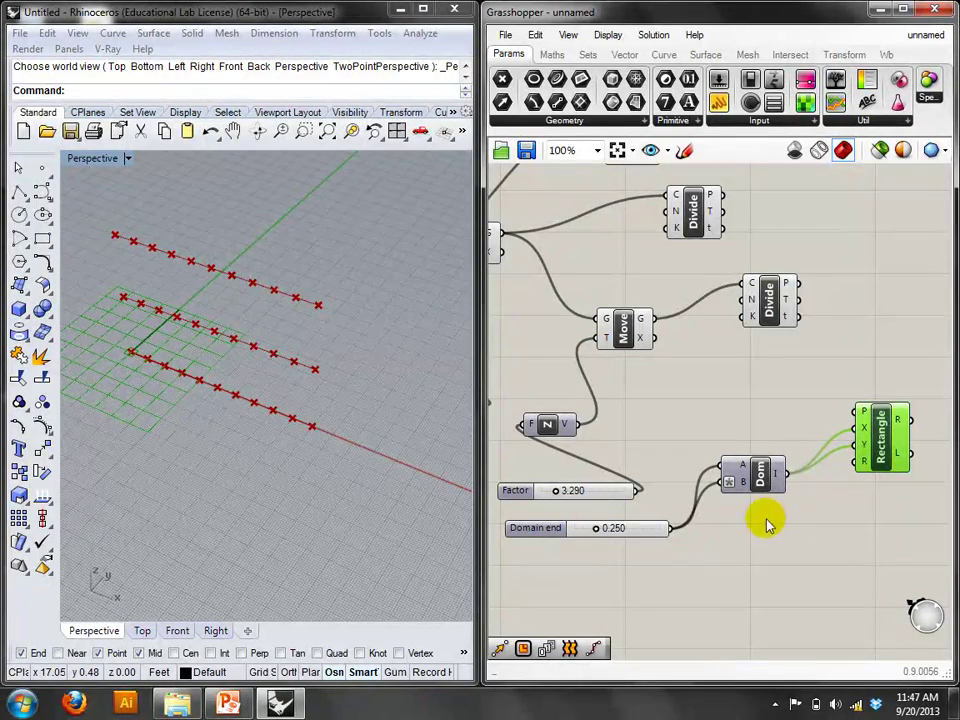
pyautogui.rightClick(866, 445)
pyautogui.moveTo(838, 436)
pyautogui.click(771, 441)
pyautogui.moveTo(776, 538); pyautogui.dragTo(664, 476)
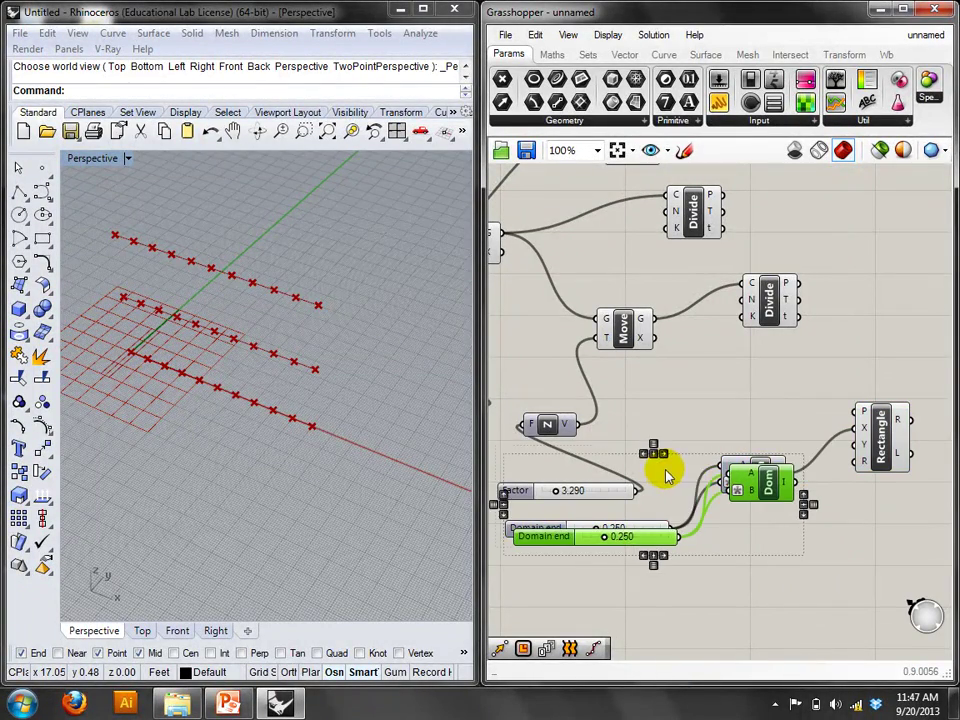
# Place the duplicated Construct Domain and slider below the originals and connect the duplicate's I output to the Rectangle's Y input.
pyautogui.keyDown('alt'); pyautogui.moveTo(766, 480); pyautogui.dragTo(858, 444); pyautogui.keyUp('alt')
pyautogui.click(814, 497)
pyautogui.click(205, 377)
pyautogui.moveTo(205, 377); pyautogui.dragTo(200, 385, button='right')
# Set the slider feeding the X domain to 0.609 and the slider feeding the Y domain to 0.065.
pyautogui.moveTo(606, 577); pyautogui.dragTo(660, 582)
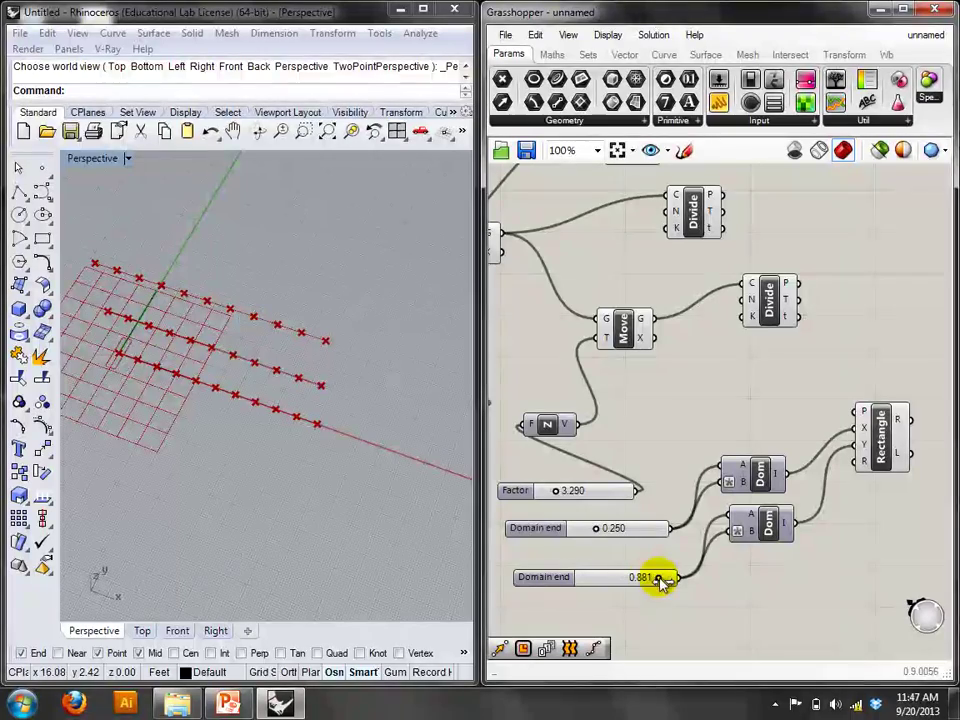
pyautogui.moveTo(250, 430); pyautogui.dragTo(236, 368, button='right')
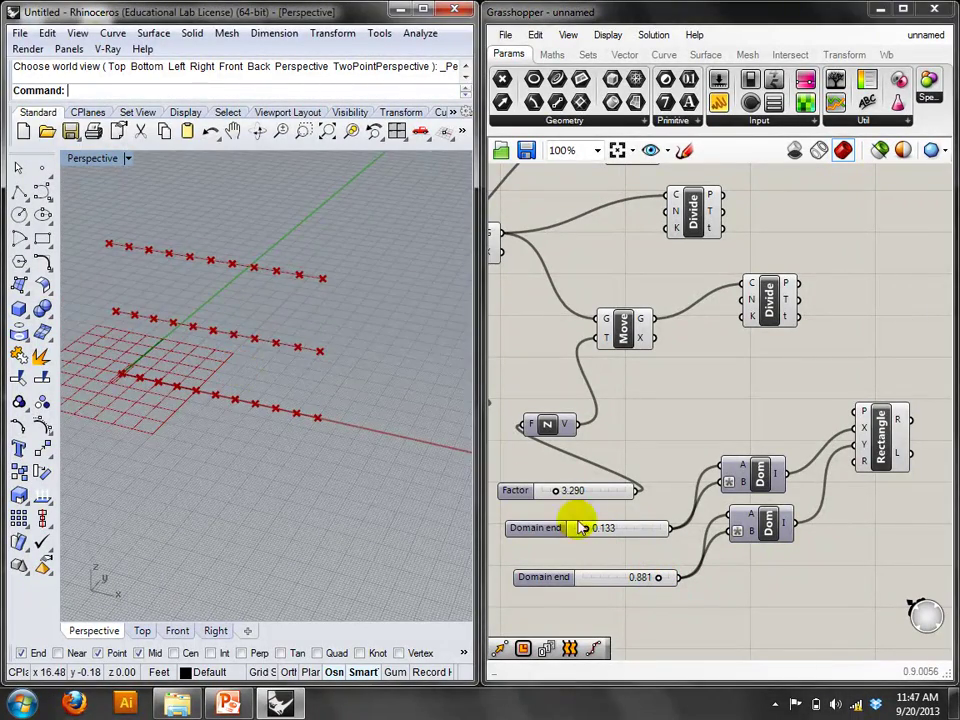
pyautogui.moveTo(658, 579); pyautogui.dragTo(592, 578)
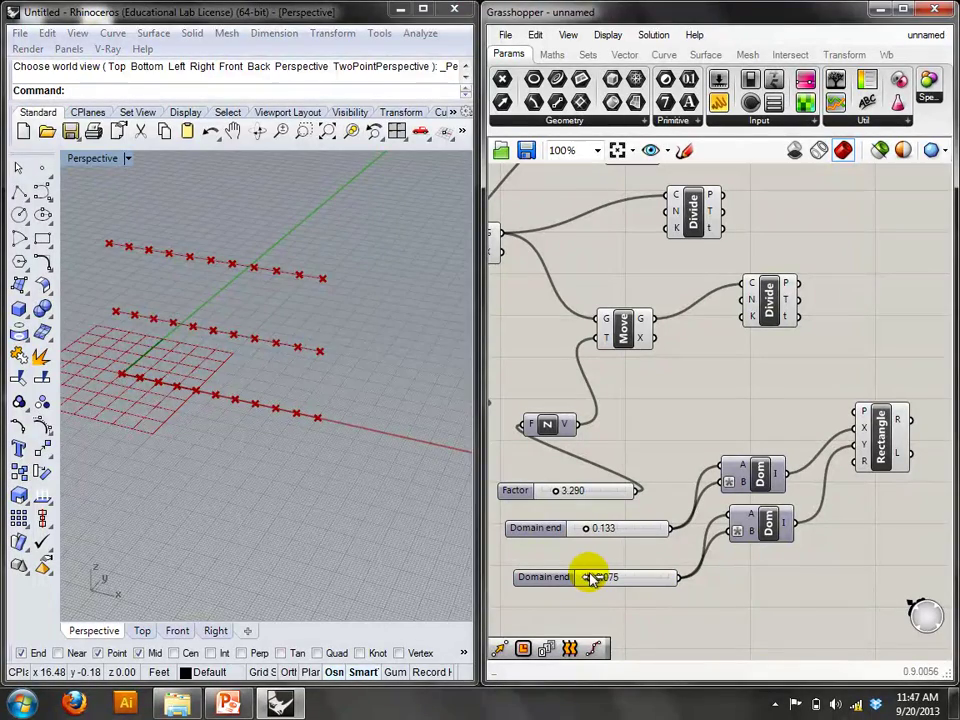
pyautogui.moveTo(587, 531); pyautogui.dragTo(624, 531)
pyautogui.moveTo(122, 407); pyautogui.dragTo(139, 377, button='right')
# Duplicate the Rectangle component beside the uppermost Divide and connect that Divide's P output to the duplicate's P input.
pyautogui.moveTo(869, 484); pyautogui.dragTo(779, 478, button='right')
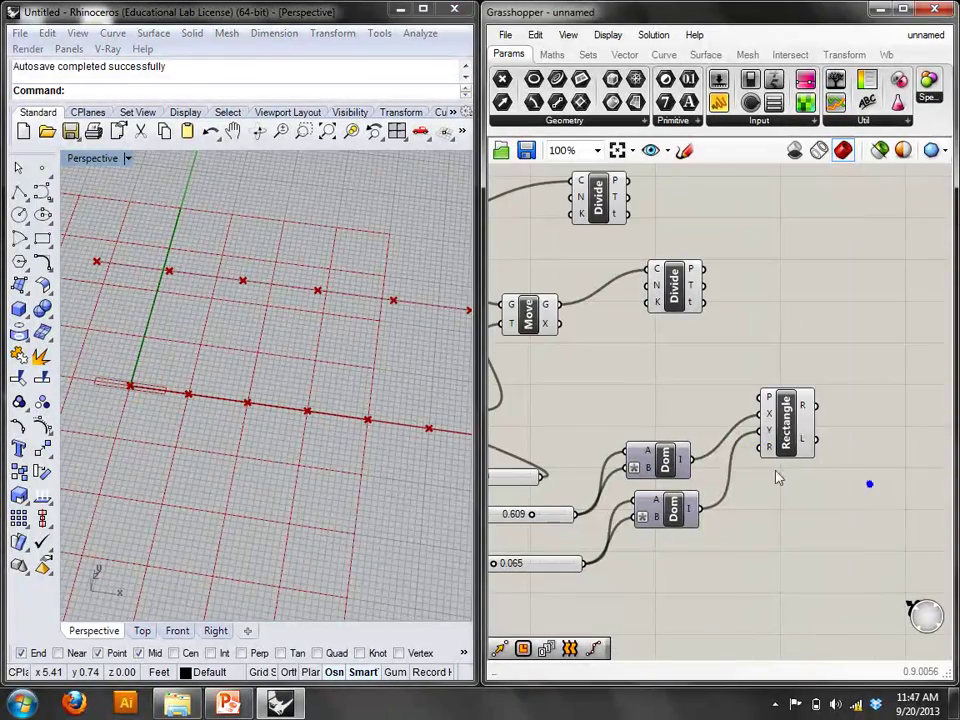
pyautogui.click(789, 410)
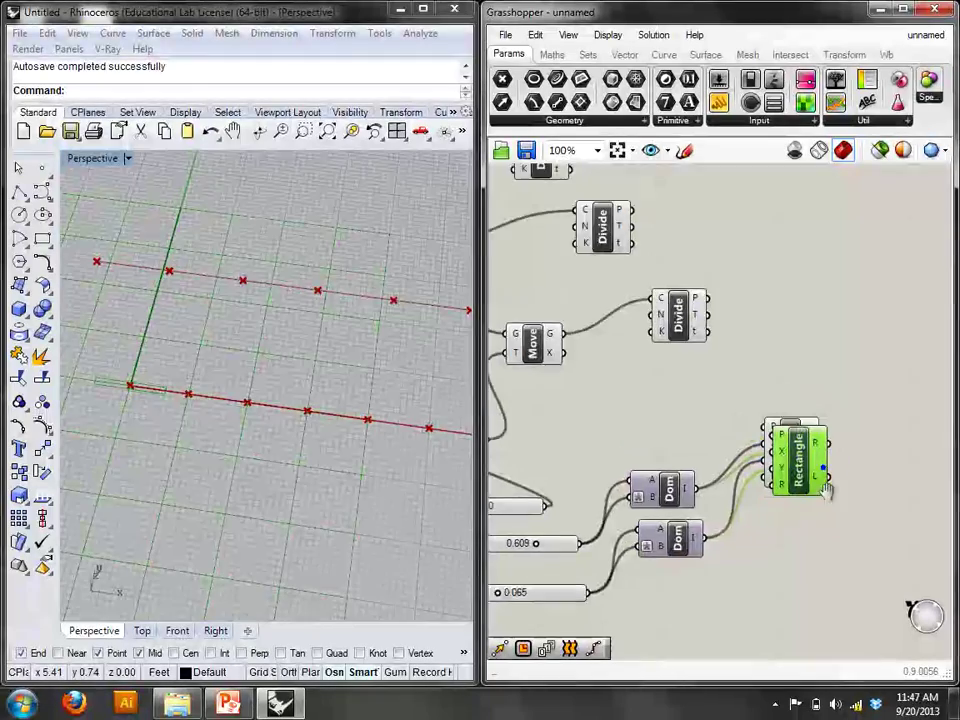
pyautogui.scroll(-3, 825, 490)
pyautogui.keyDown('alt'); pyautogui.moveTo(821, 501); pyautogui.dragTo(825, 396); pyautogui.keyUp('alt')
pyautogui.moveTo(797, 487); pyautogui.dragTo(748, 290)
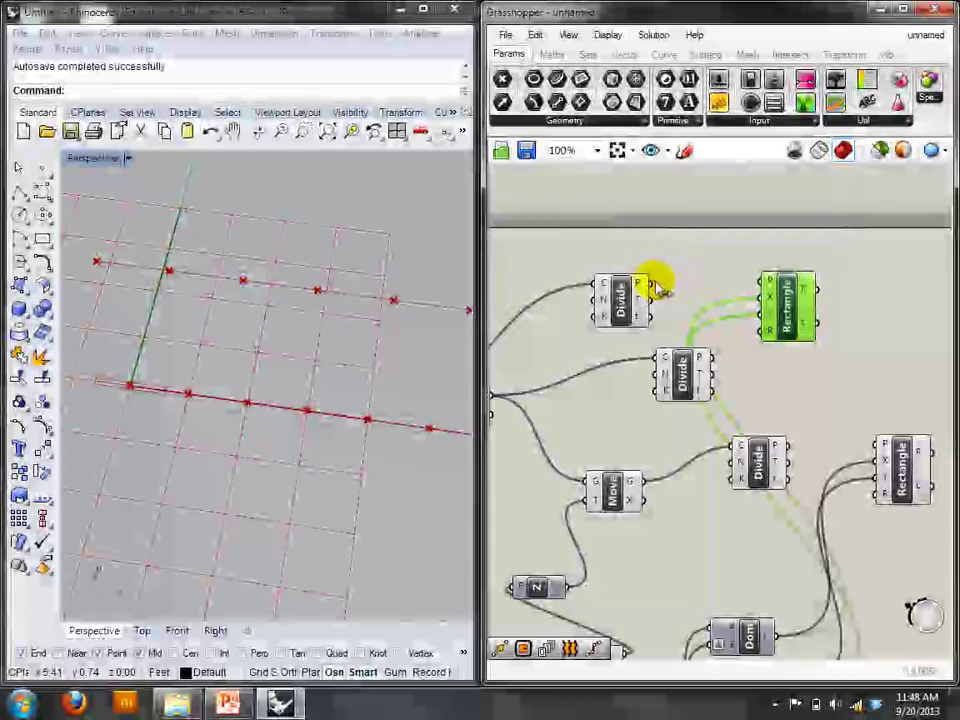
pyautogui.moveTo(652, 283); pyautogui.dragTo(760, 290)
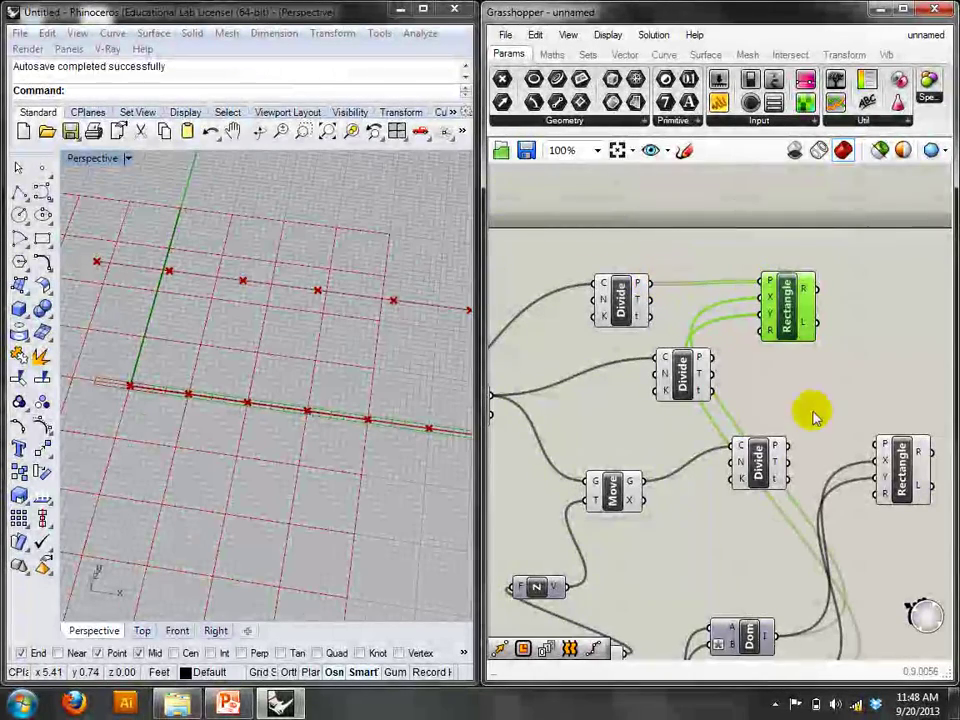
# Connect the lowest Divide's P output to the original Rectangle's P input and lower the X domain slider to 0.444.
pyautogui.moveTo(874, 470); pyautogui.dragTo(810, 407, button='right')
pyautogui.moveTo(730, 390); pyautogui.dragTo(812, 386)
pyautogui.moveTo(246, 279); pyautogui.dragTo(311, 253, button='right')
pyautogui.moveTo(584, 553); pyautogui.dragTo(676, 431, button='right')
pyautogui.click(633, 512)
pyautogui.moveTo(645, 510); pyautogui.dragTo(632, 508)
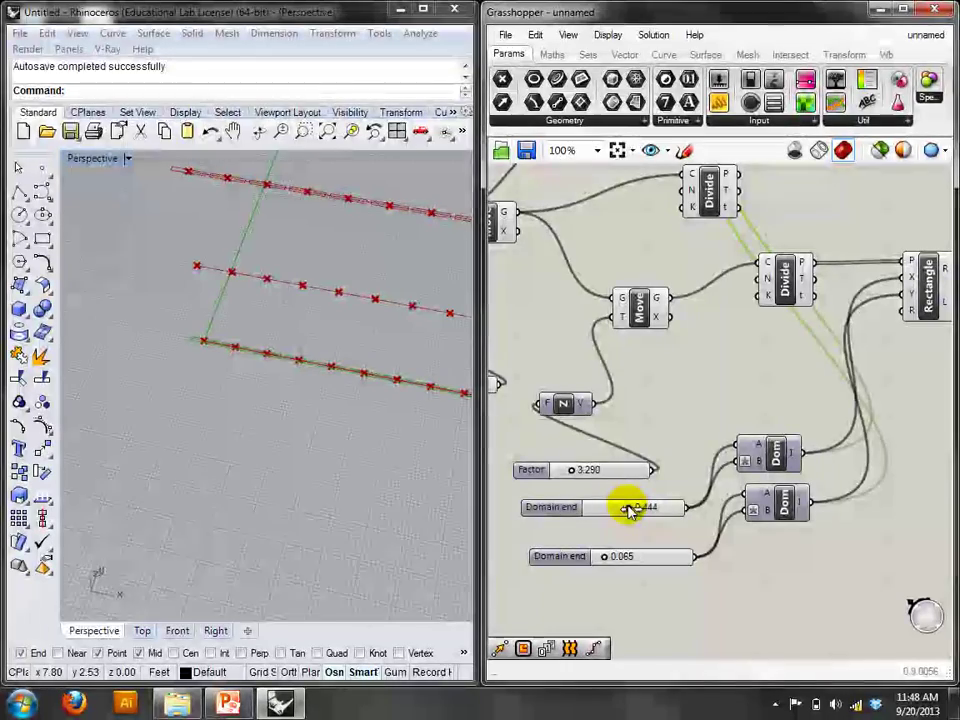
# Turn off the preview of the two Move components and the three Divide components.
pyautogui.scroll(-2, 790, 385)
pyautogui.moveTo(806, 392); pyautogui.dragTo(558, 200)
pyautogui.rightClick(558, 200)
pyautogui.click(585, 232)
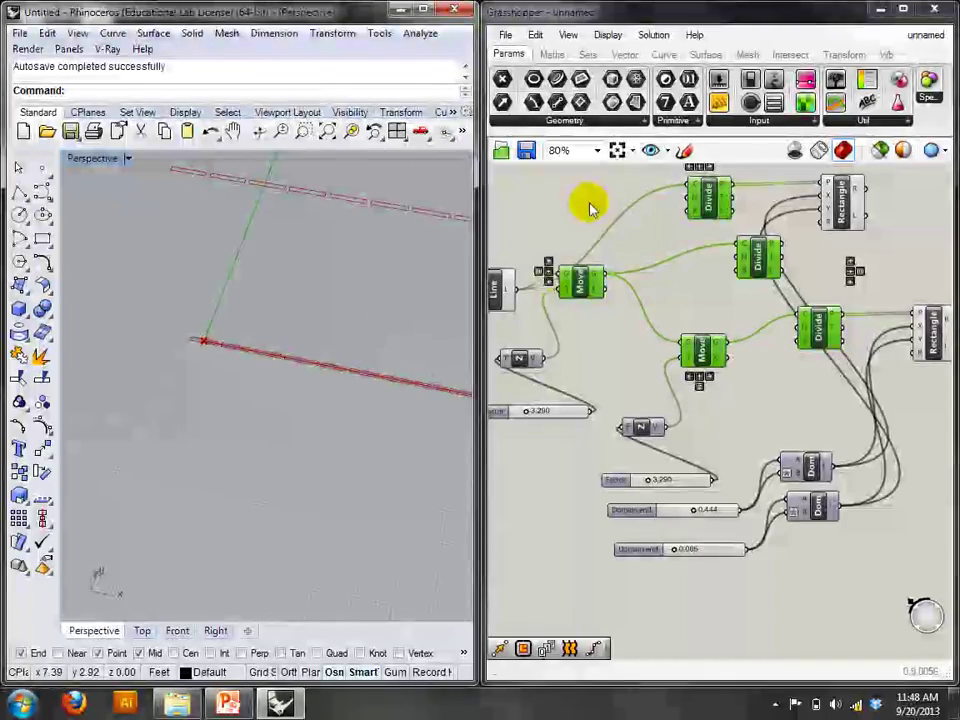
# Turn off the preview of the Line component and the point component feeding it.
pyautogui.moveTo(400, 240); pyautogui.dragTo(336, 311, button='right')
pyautogui.moveTo(636, 316); pyautogui.dragTo(926, 396, button='right')
pyautogui.moveTo(797, 392); pyautogui.dragTo(707, 298)
pyautogui.rightClick(752, 258)
pyautogui.click(787, 290)
pyautogui.rightClick(790, 307)
pyautogui.click(802, 240)
pyautogui.moveTo(808, 258); pyautogui.dragTo(804, 349, button='right')
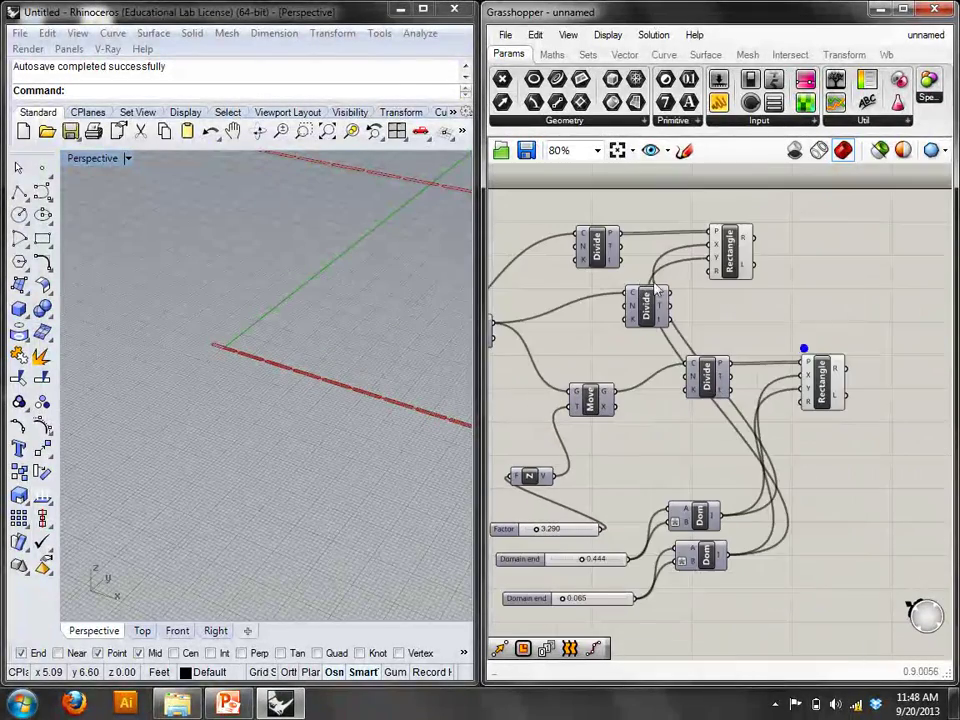
# Reposition the middle Divide component farther along, between the two Rectangle components.
pyautogui.moveTo(686, 343); pyautogui.dragTo(722, 335, button='right')
pyautogui.moveTo(335, 290); pyautogui.dragTo(332, 315, button='right')
pyautogui.moveTo(668, 290); pyautogui.dragTo(735, 313)
pyautogui.moveTo(806, 304); pyautogui.dragTo(713, 306, button='right')
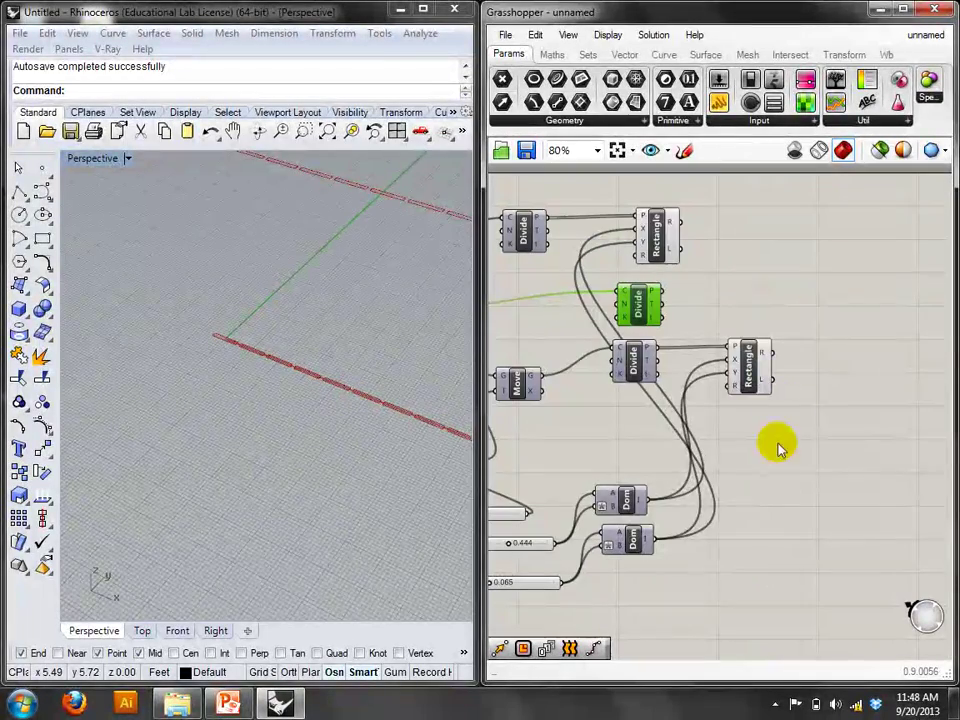
# Duplicate the lower Rectangle component and connect the middle Divide's P output to the duplicate's P input.
pyautogui.click(760, 373)
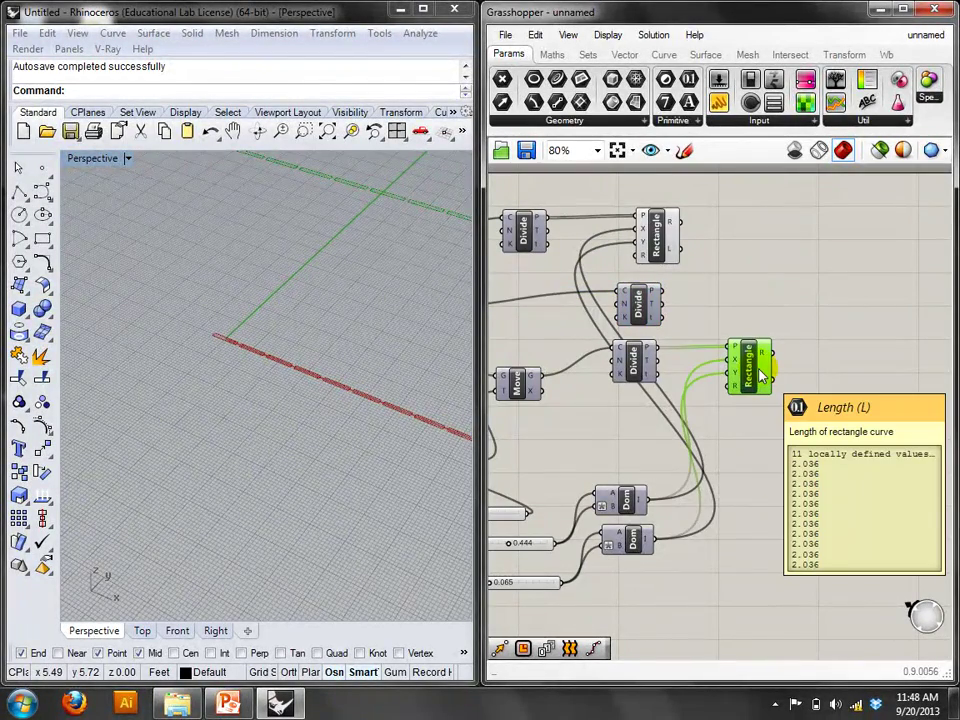
pyautogui.keyDown('alt'); pyautogui.moveTo(760, 373); pyautogui.dragTo(842, 323); pyautogui.keyUp('alt')
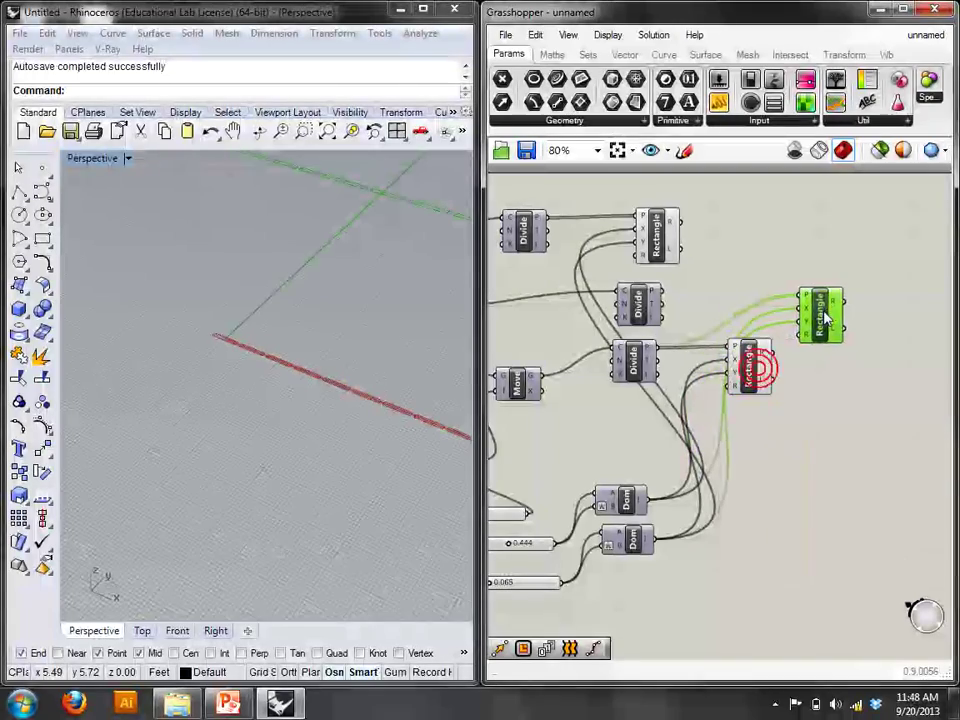
pyautogui.click(745, 294)
pyautogui.moveTo(662, 291); pyautogui.dragTo(722, 296)
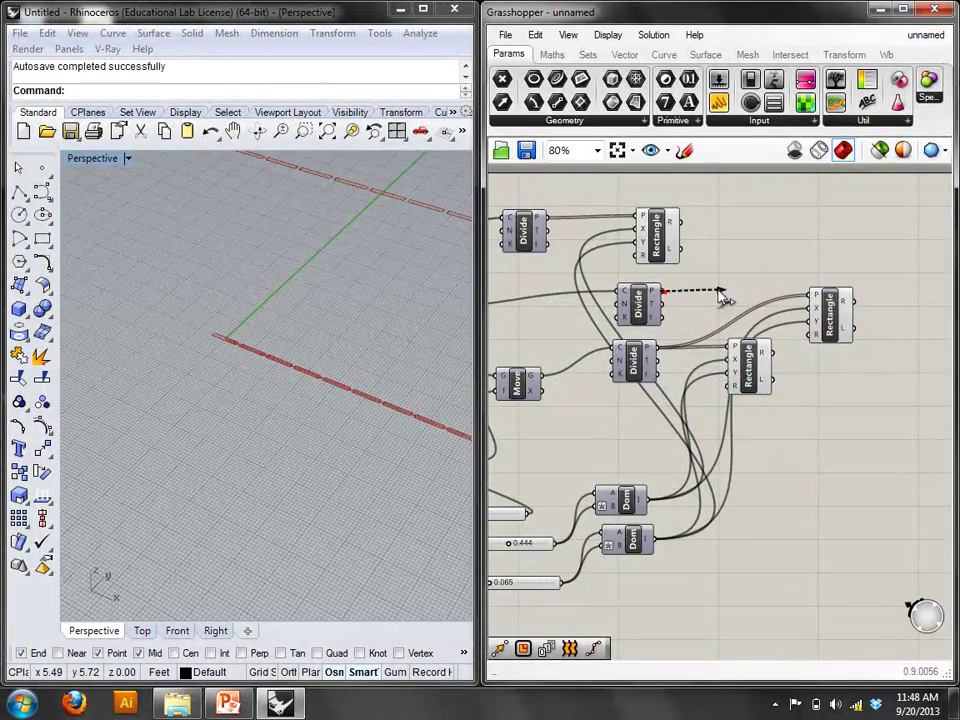
pyautogui.moveTo(810, 295); pyautogui.dragTo(812, 297)
# Add a Rotate component and connect the middle row Rectangle's R output to its G input.
pyautogui.moveTo(938, 364); pyautogui.dragTo(936, 357, button='right')
pyautogui.doubleClick(810, 338)
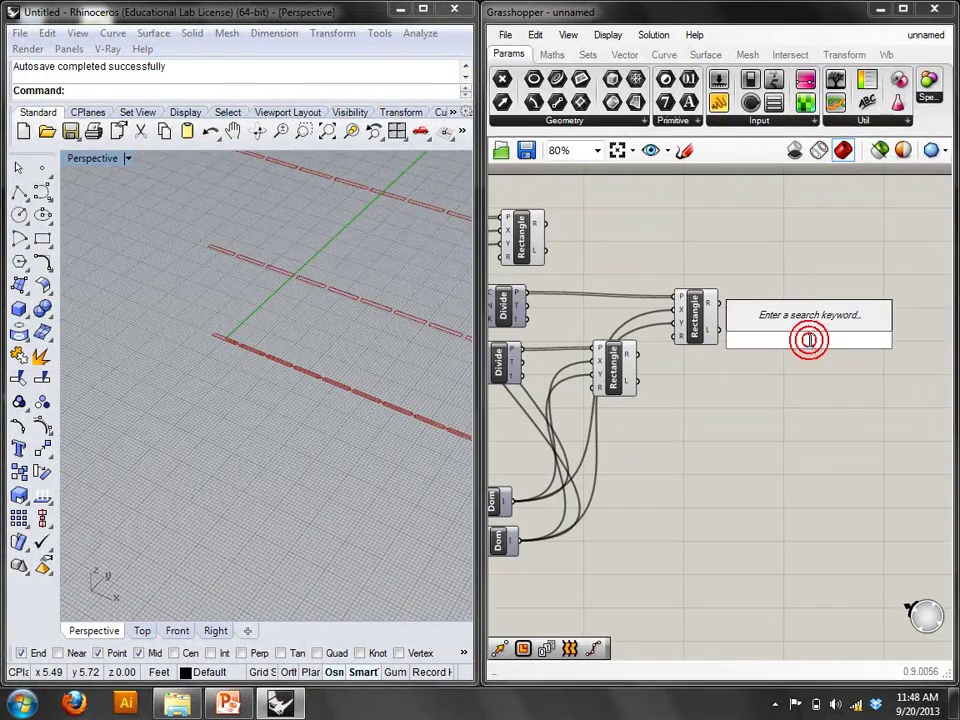
pyautogui.write('oot')
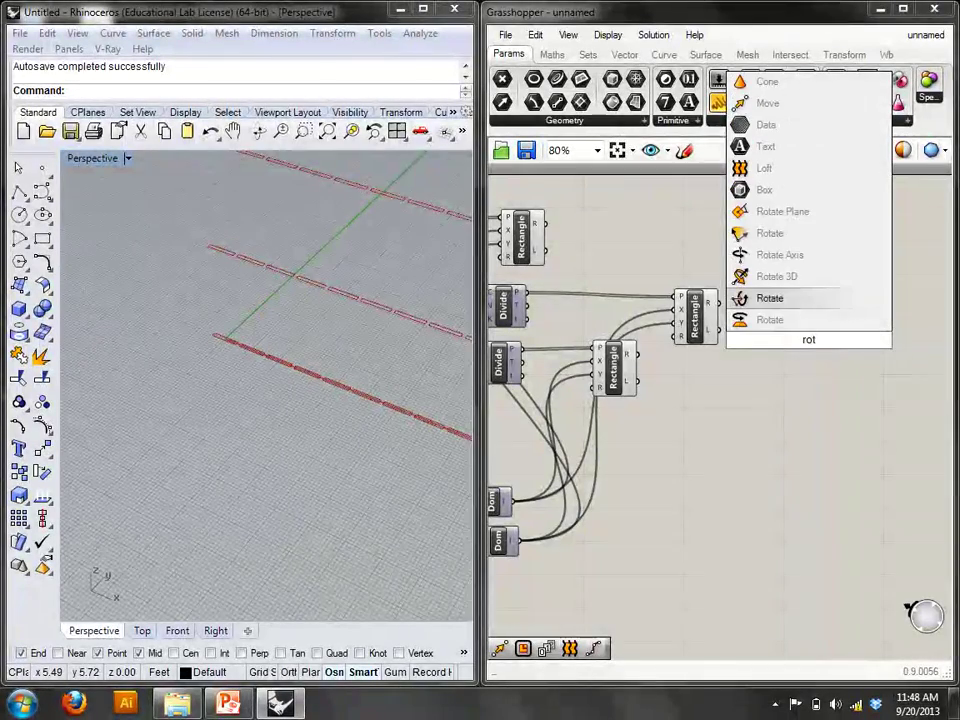
pyautogui.press('Return')
pyautogui.moveTo(720, 304); pyautogui.dragTo(790, 328)
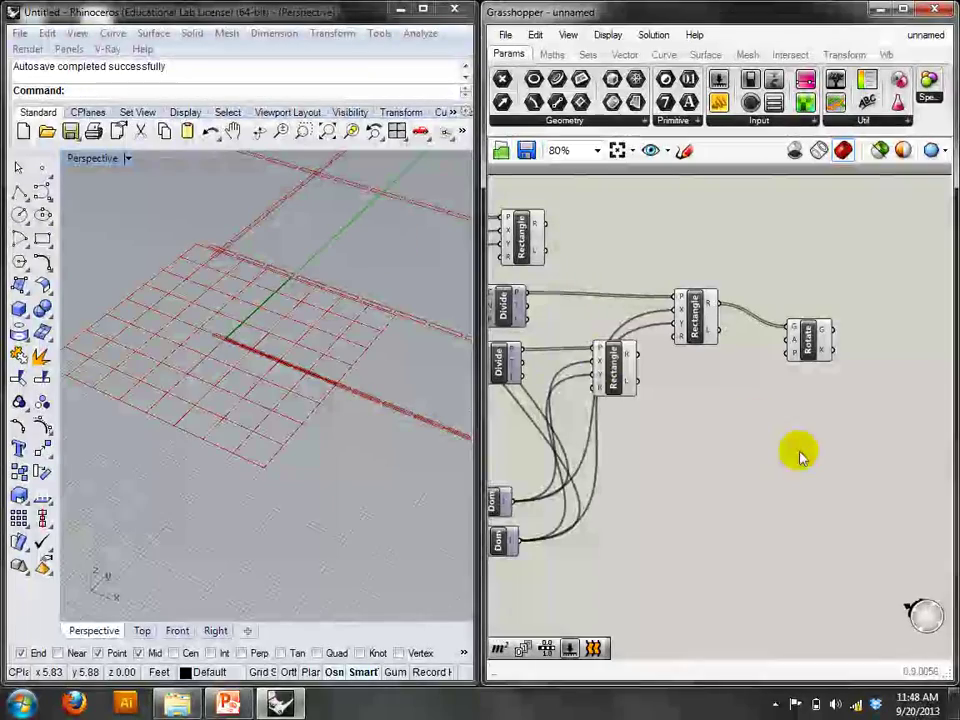
# Add an Area component fed by the middle row Rectangle's R output and connect its C output to Rotate's P input.
pyautogui.doubleClick(735, 444)
pyautogui.write('a')
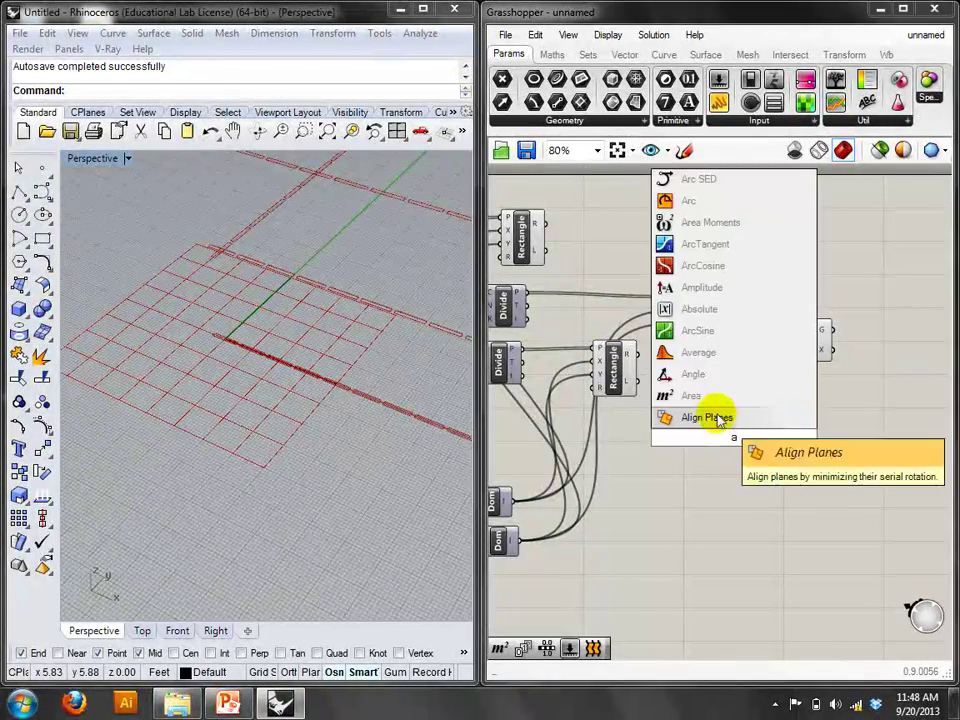
pyautogui.click(712, 399)
pyautogui.moveTo(715, 410); pyautogui.dragTo(716, 437)
pyautogui.moveTo(785, 368); pyautogui.dragTo(790, 362)
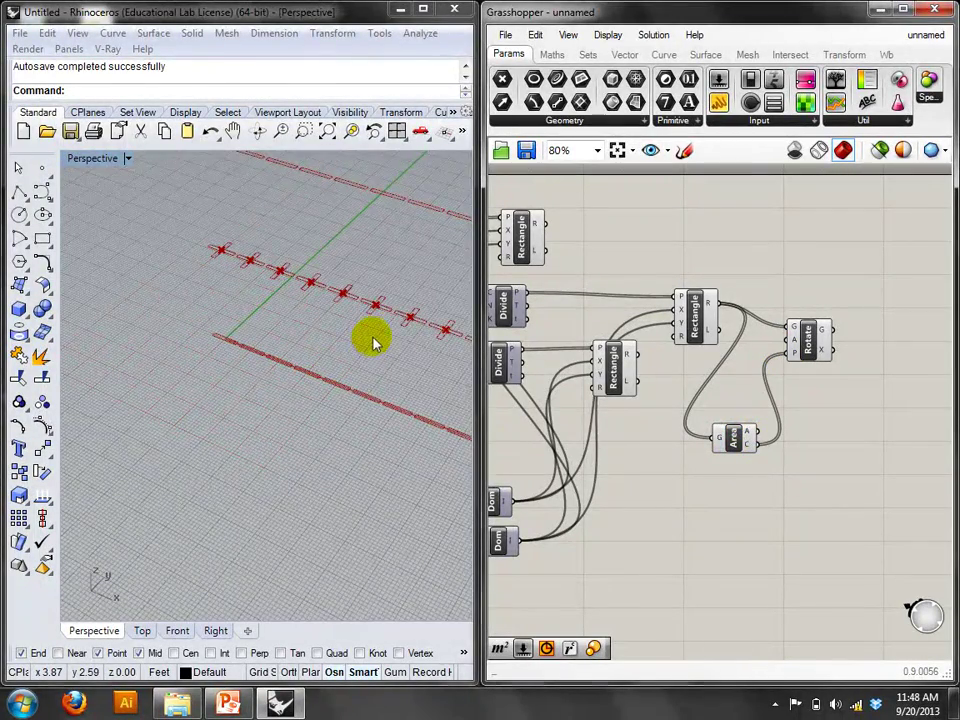
pyautogui.moveTo(280, 253); pyautogui.dragTo(215, 390, button='right')
pyautogui.click(215, 391)
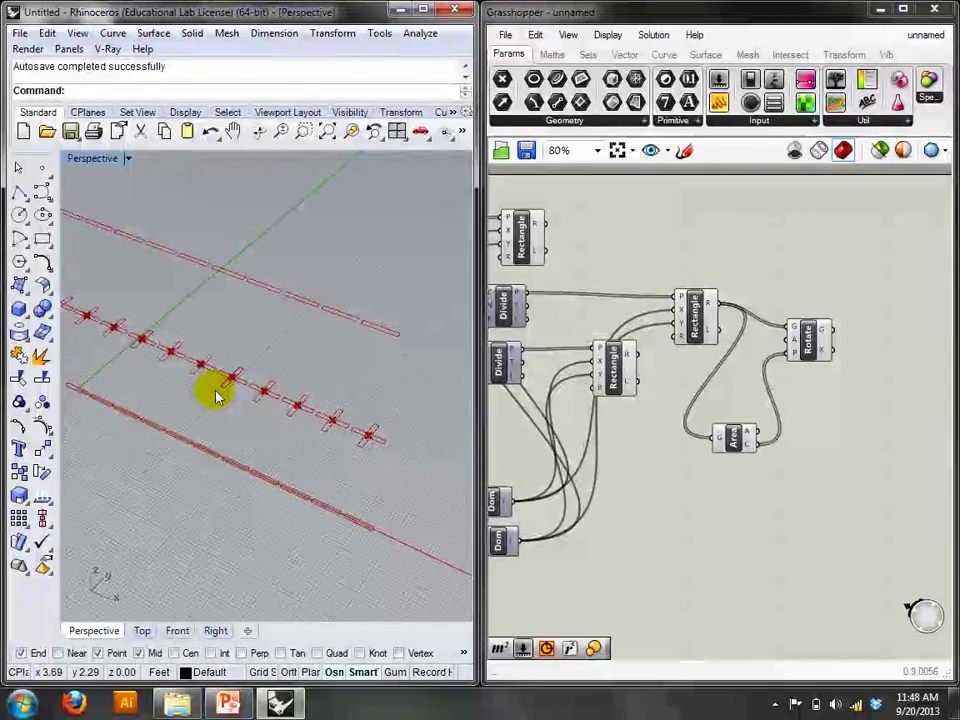
# Turn off the preview of the Rectangle component that feeds Rotate.
pyautogui.click(695, 316)
pyautogui.rightClick(664, 237)
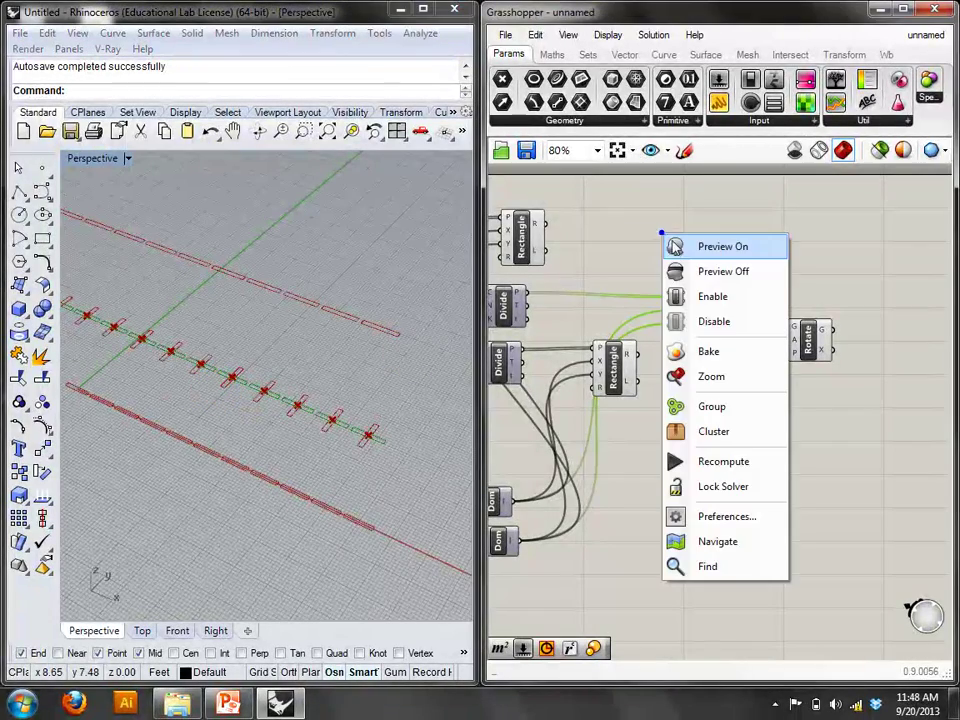
pyautogui.click(705, 271)
pyautogui.click(696, 314)
pyautogui.rightClick(712, 213)
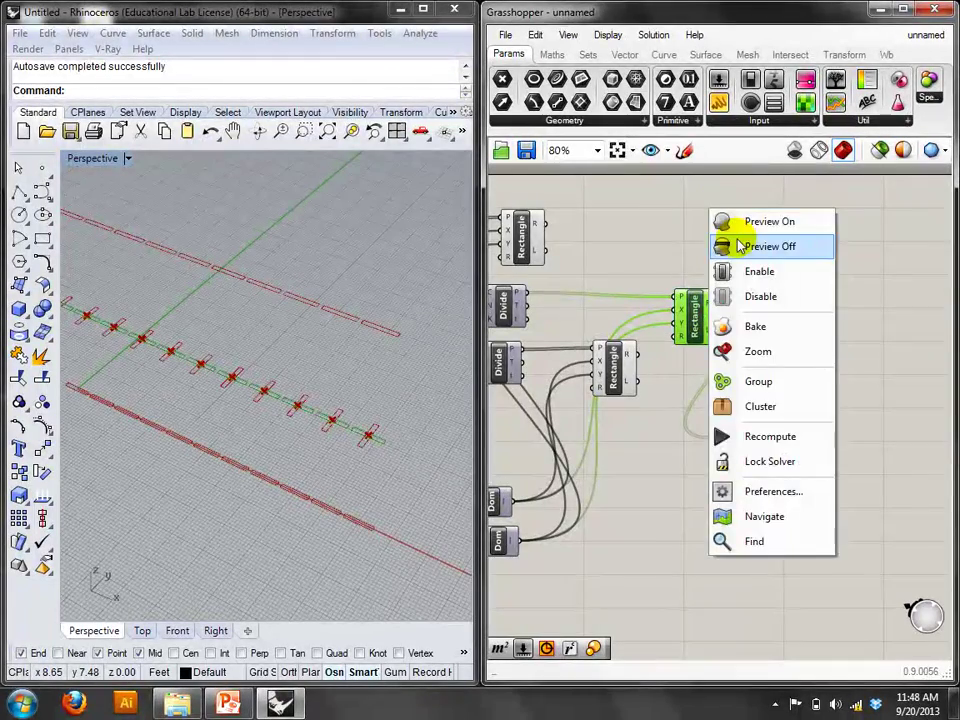
pyautogui.click(735, 246)
pyautogui.click(885, 364)
# Try a Loft component with the upper Rectangle, the Rotate geometry and the lower Rectangle all connected to its C input.
pyautogui.doubleClick(886, 366)
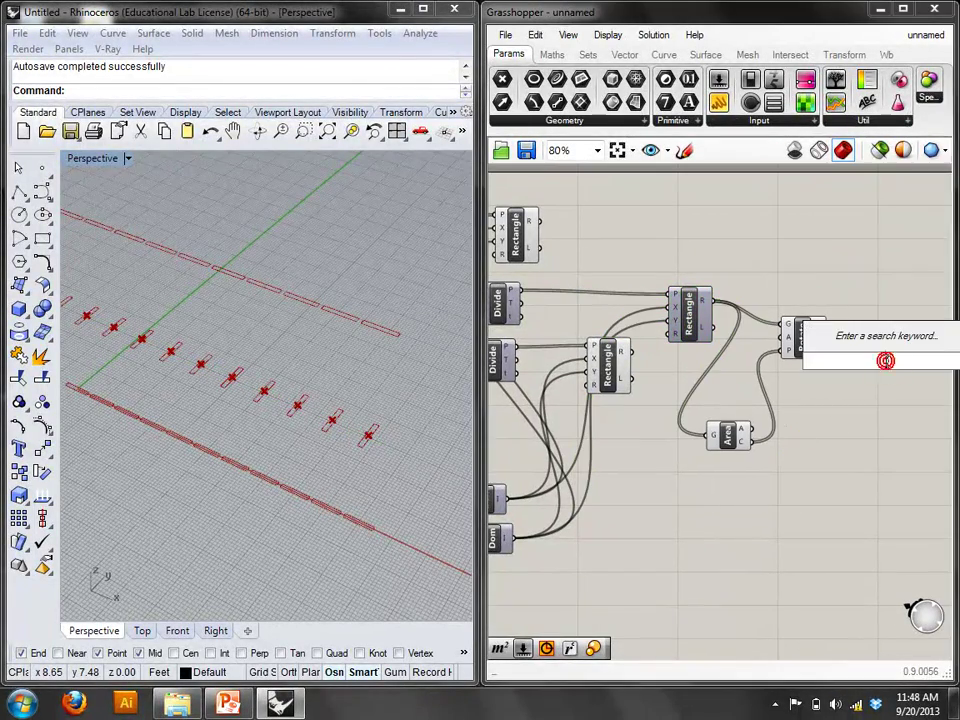
pyautogui.write('loft')
pyautogui.press('Return')
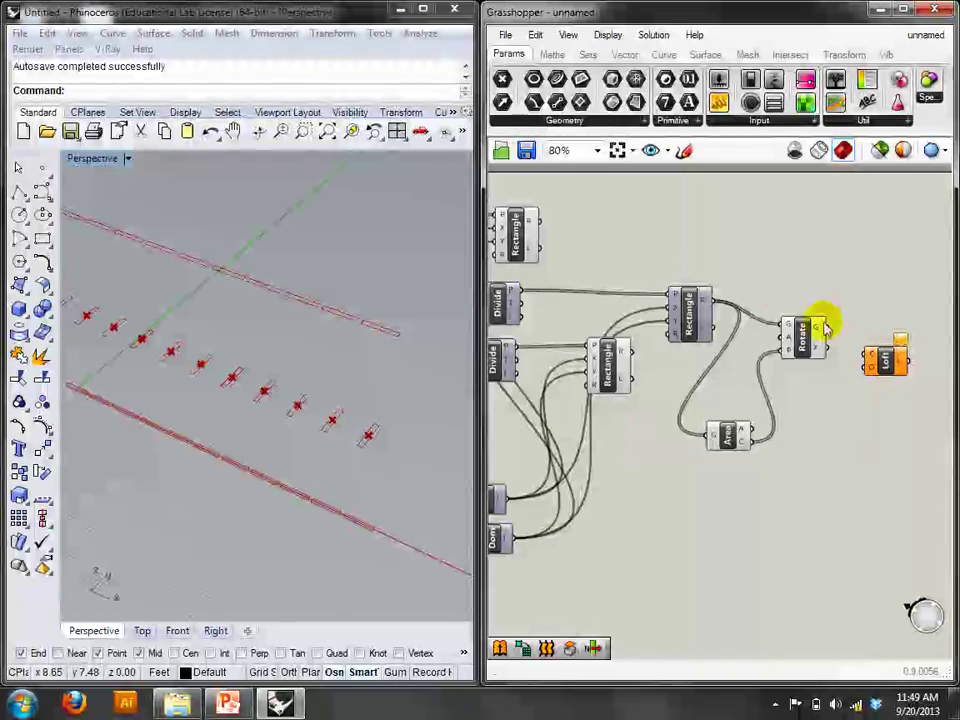
pyautogui.moveTo(540, 221); pyautogui.dragTo(890, 305)
pyautogui.keyDown('shift'); pyautogui.moveTo(828, 328); pyautogui.dragTo(880, 300); pyautogui.keyUp('shift')
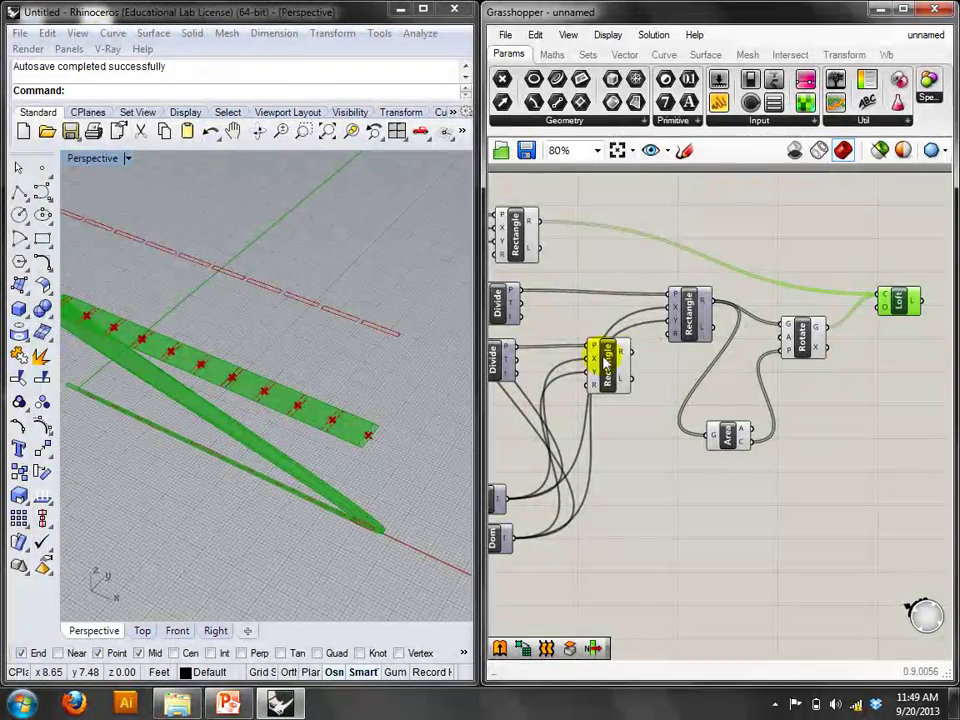
pyautogui.keyDown('shift'); pyautogui.moveTo(630, 351); pyautogui.dragTo(876, 299); pyautogui.keyUp('shift')
pyautogui.moveTo(200, 240); pyautogui.dragTo(392, 468, button='right')
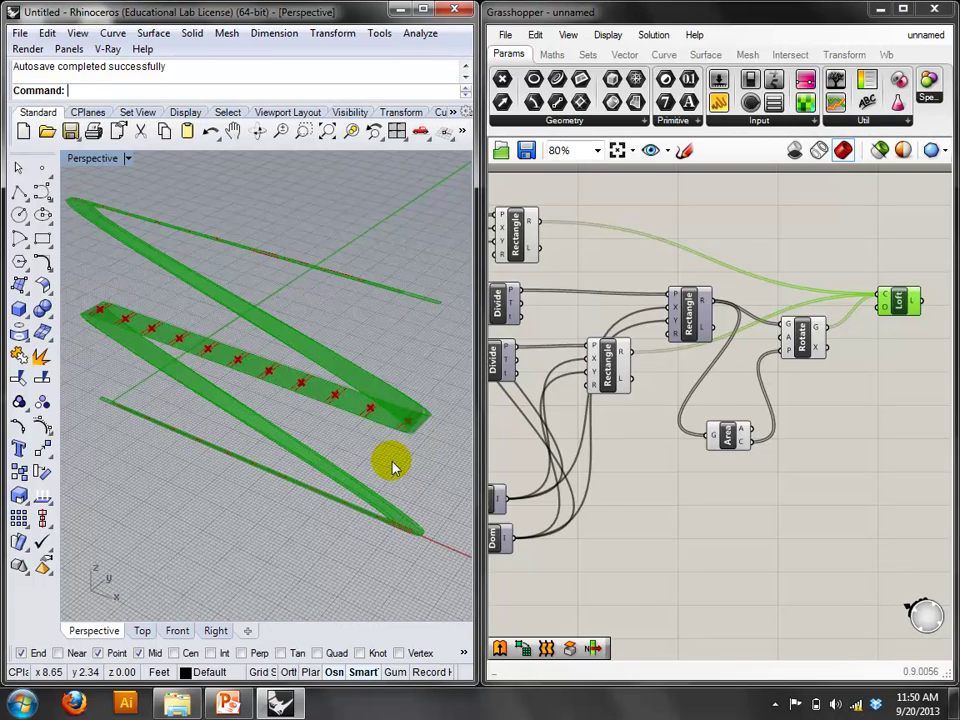
# Delete the Loft component.
pyautogui.click(527, 224)
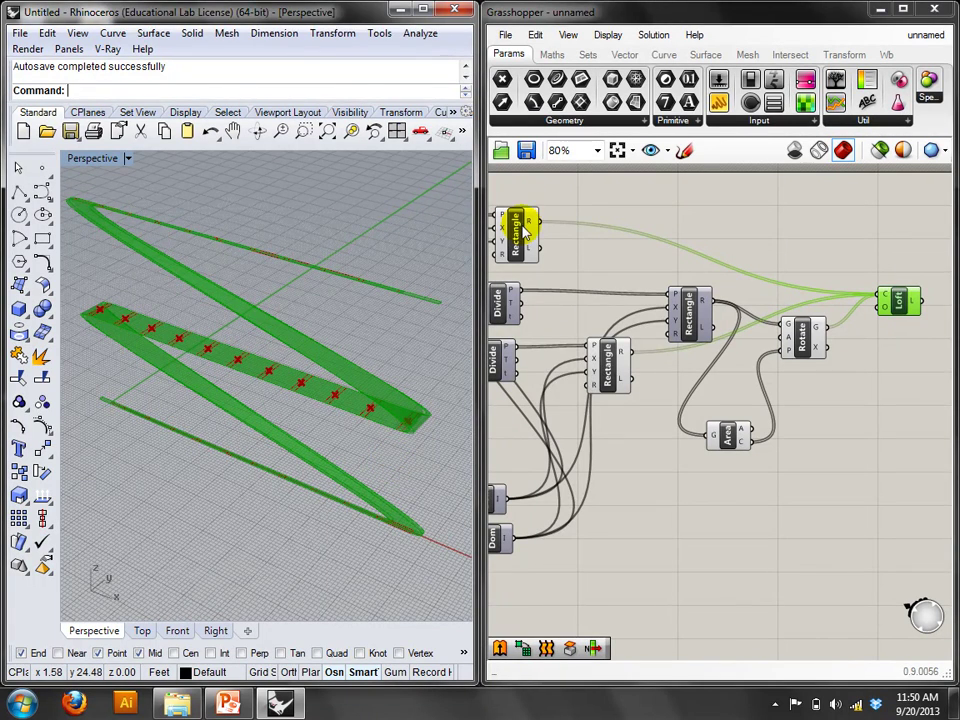
pyautogui.rightClick(531, 228)
pyautogui.click(699, 189)
pyautogui.click(903, 301)
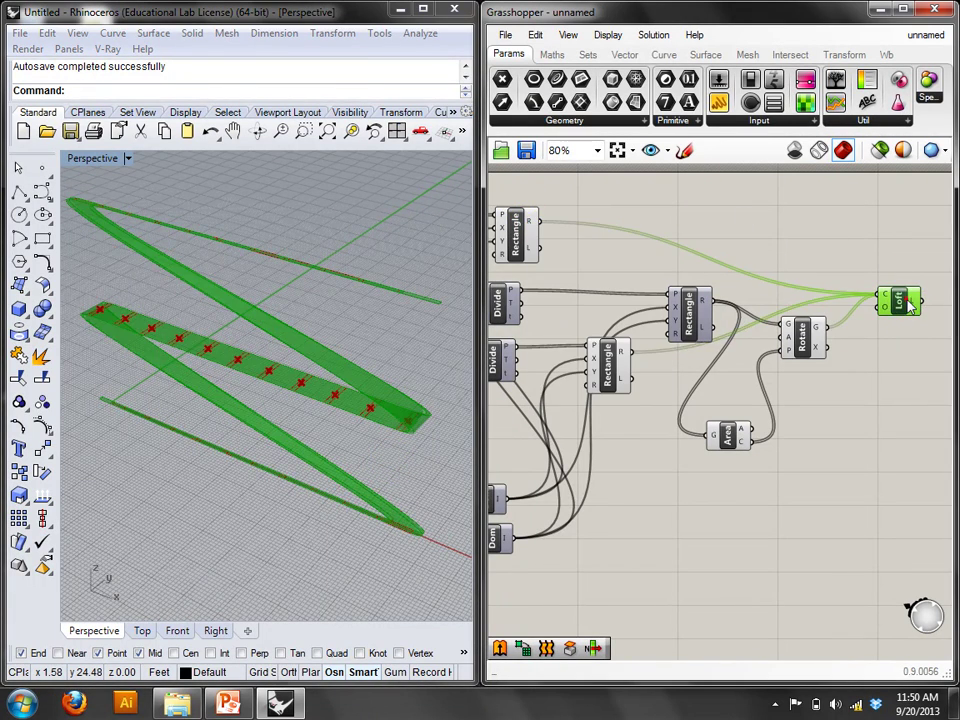
pyautogui.press('Delete')
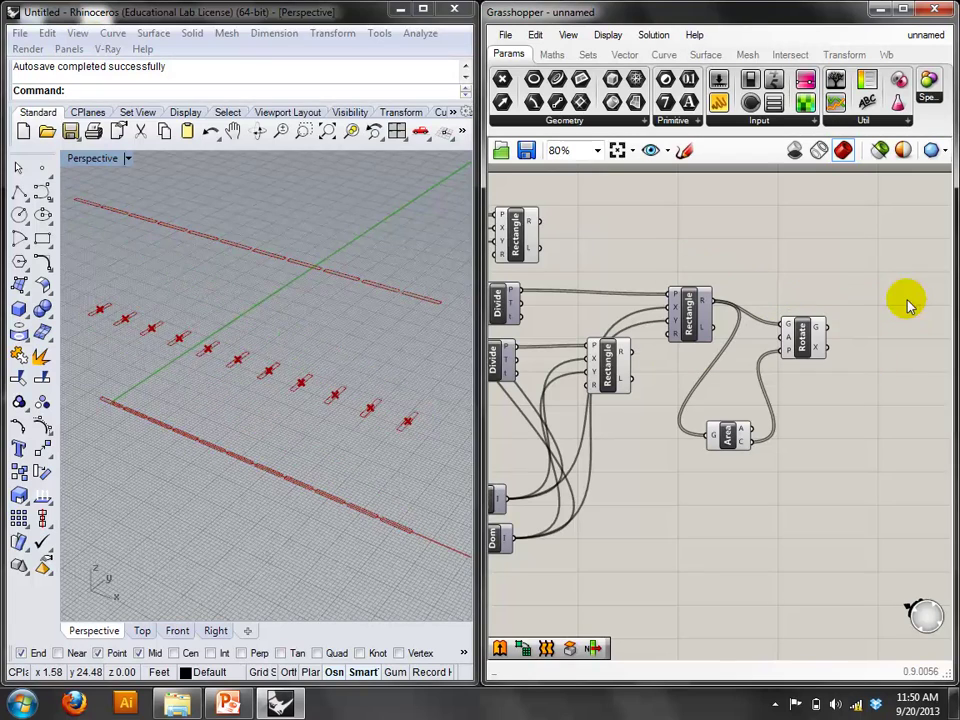
# Graft the R outputs of the upper and lower Rectangles and the G output of Rotate.
pyautogui.rightClick(533, 224)
pyautogui.click(578, 316)
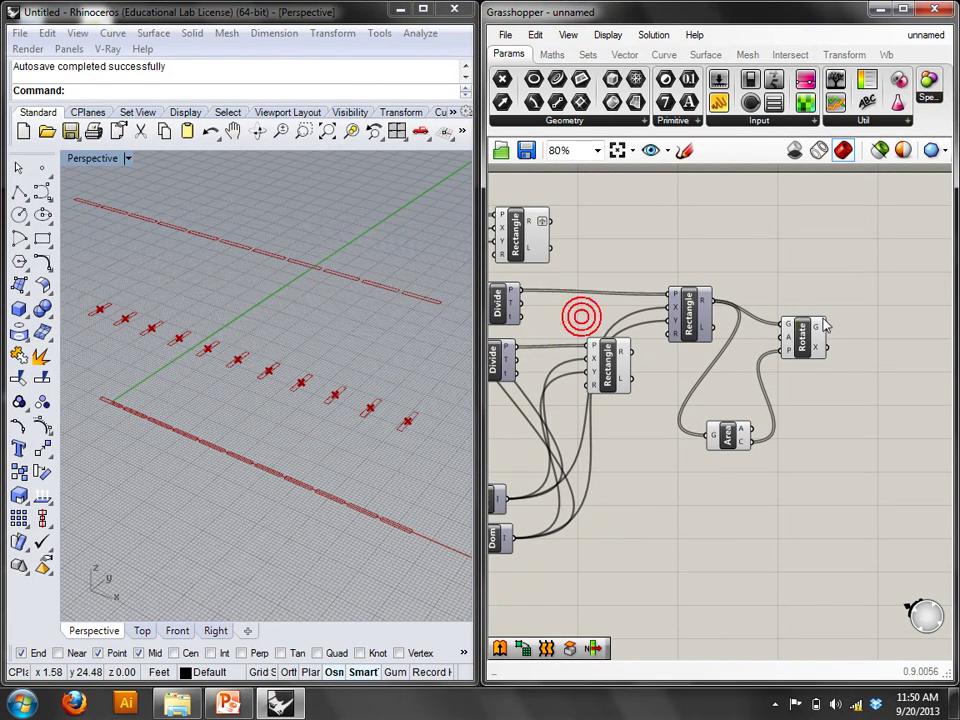
pyautogui.rightClick(818, 325)
pyautogui.click(858, 398)
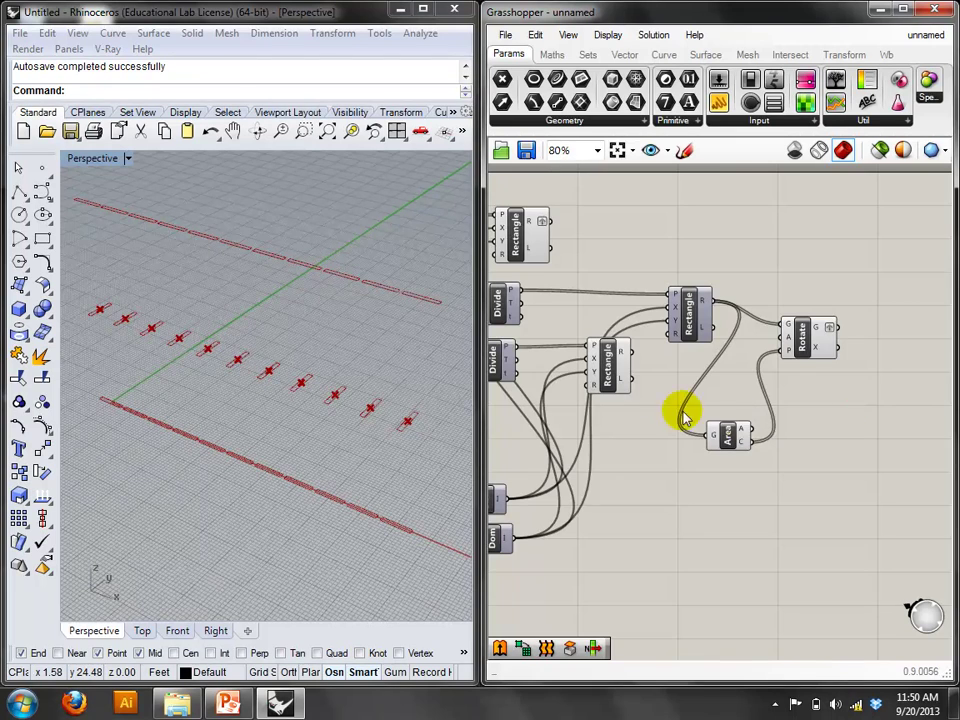
pyautogui.rightClick(626, 352)
pyautogui.click(668, 424)
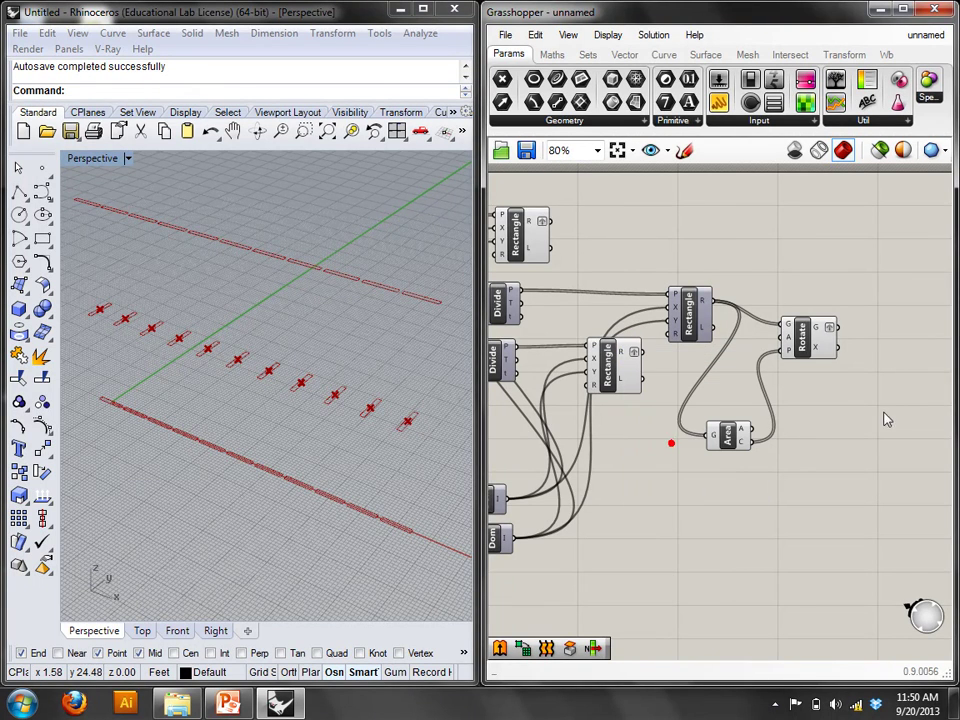
# Add a Loft component and connect the grafted upper Rectangle, Rotate geometry and lower Rectangle outputs, in that order, to its C input.
pyautogui.doubleClick(890, 376)
pyautogui.write('loft')
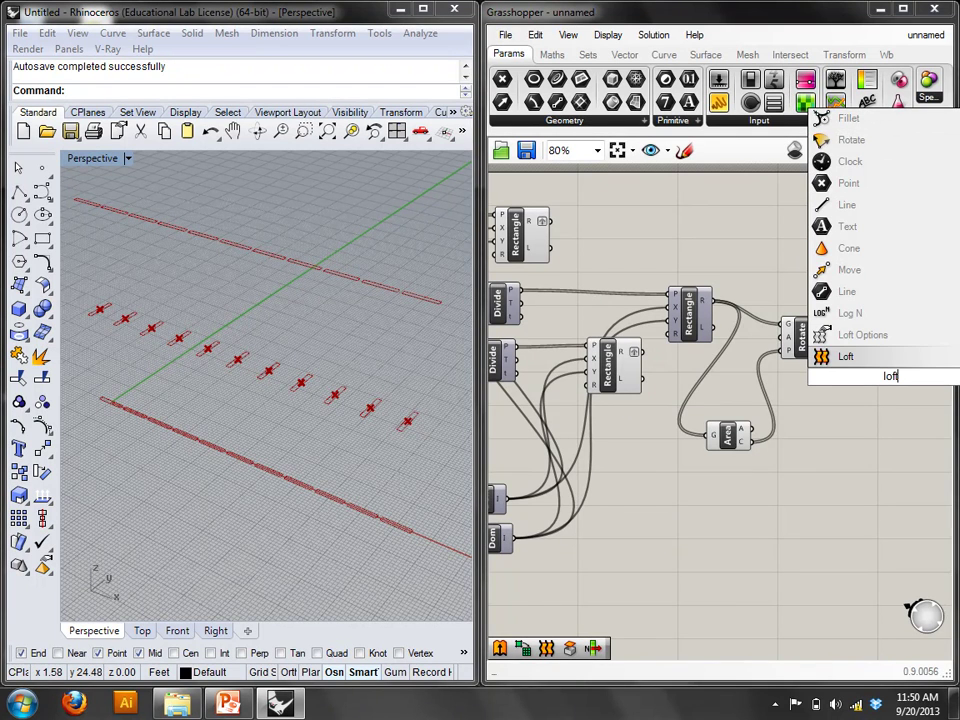
pyautogui.press('Return')
pyautogui.moveTo(889, 378); pyautogui.dragTo(883, 250)
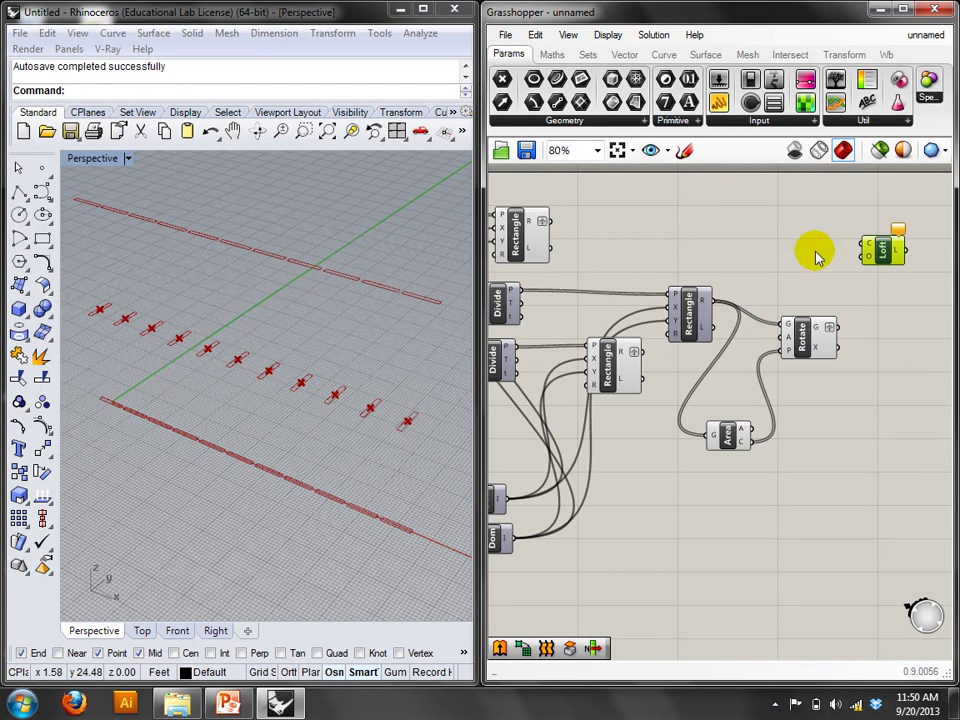
pyautogui.moveTo(557, 232); pyautogui.dragTo(870, 243)
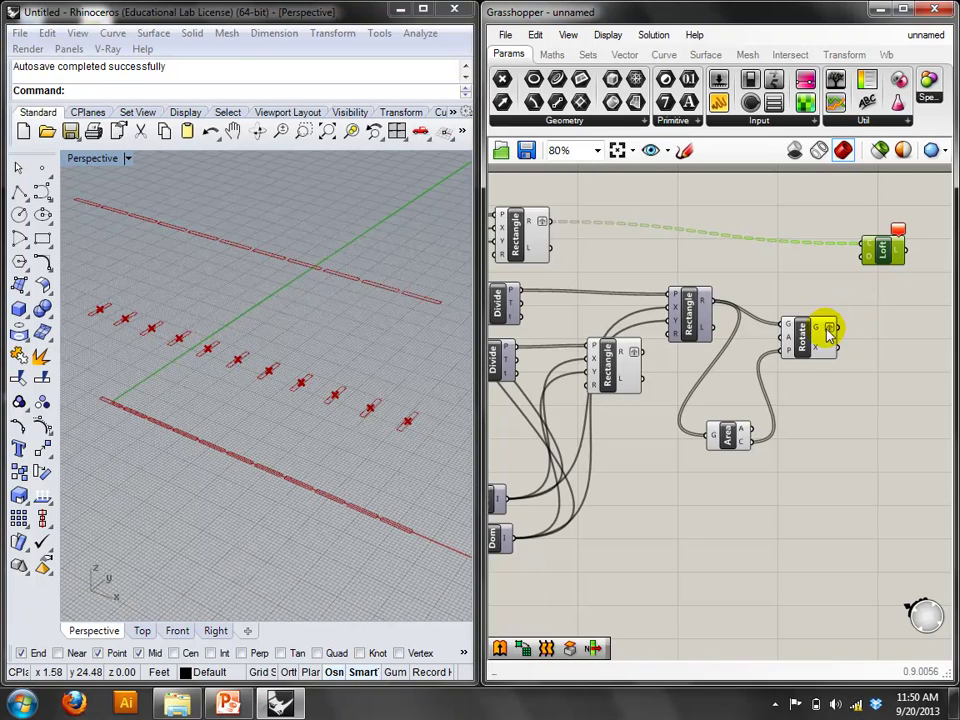
pyautogui.keyDown('shift'); pyautogui.moveTo(848, 333); pyautogui.dragTo(865, 243); pyautogui.keyUp('shift')
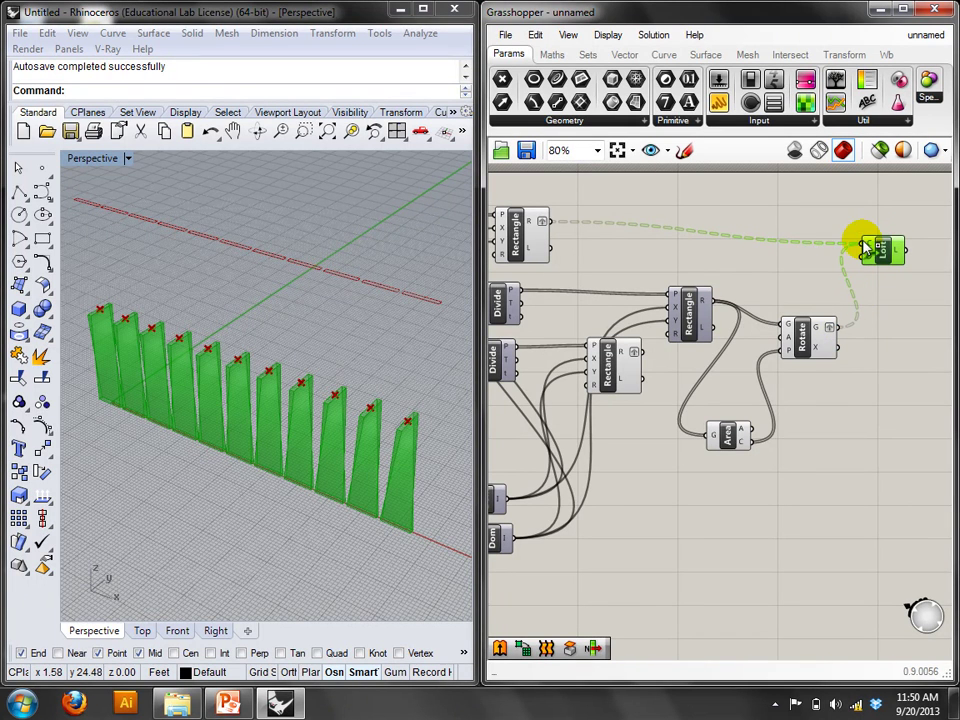
pyautogui.keyDown('shift'); pyautogui.moveTo(645, 352); pyautogui.dragTo(868, 245); pyautogui.keyUp('shift')
pyautogui.moveTo(267, 405); pyautogui.dragTo(414, 399, button='right')
pyautogui.click(840, 565)
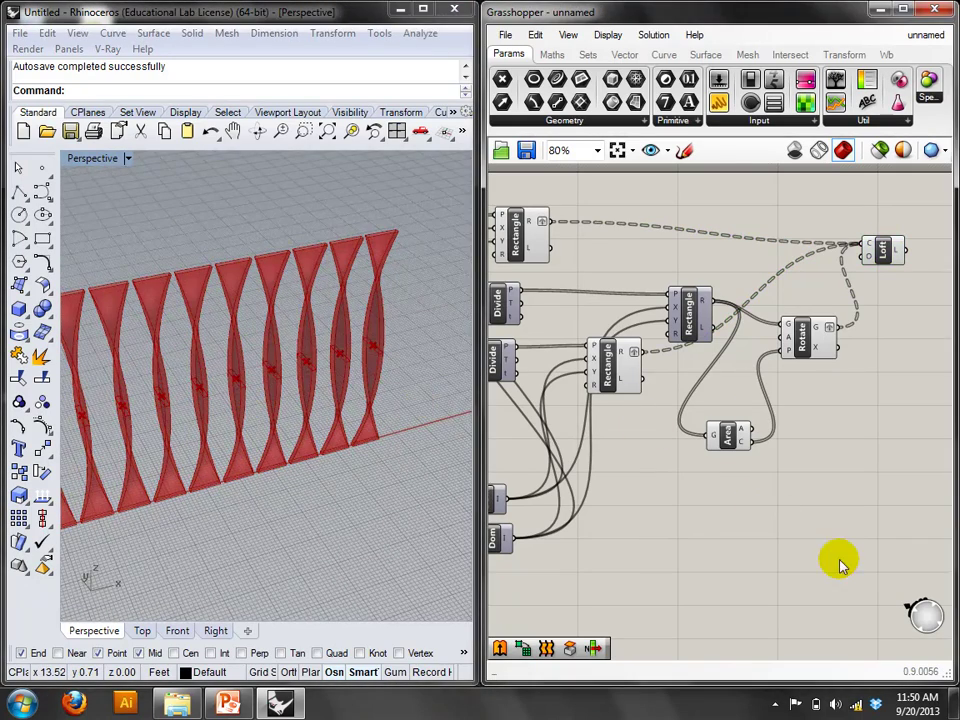
# Add a Graph Mapper component in the empty canvas area below the Area component.
pyautogui.doubleClick(832, 492)
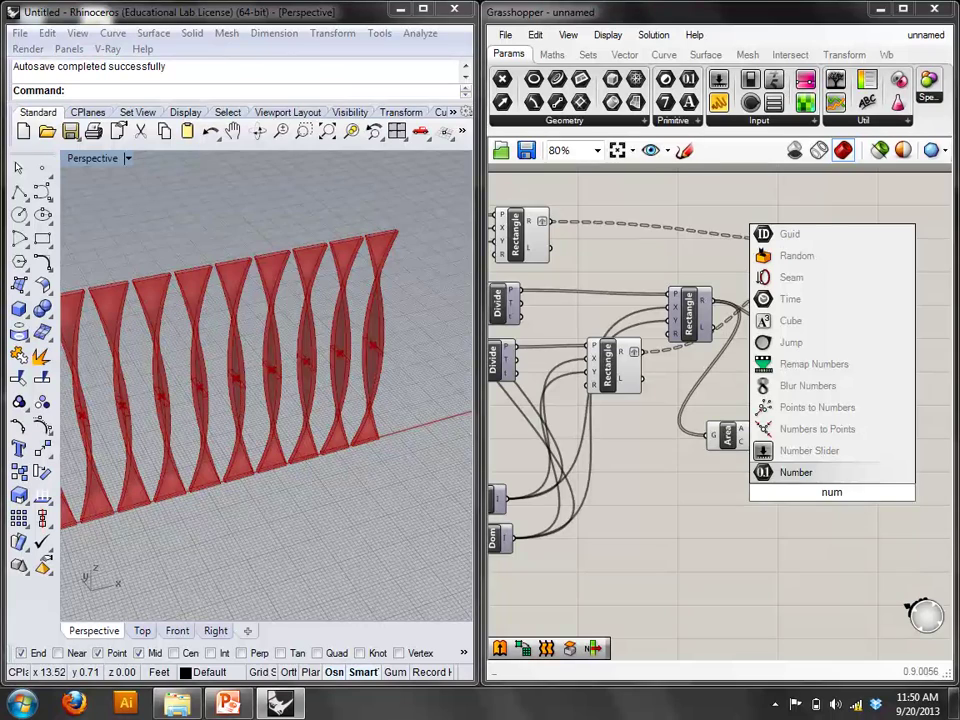
pyautogui.press('Escape')
pyautogui.doubleClick(833, 545)
pyautogui.write('gra')
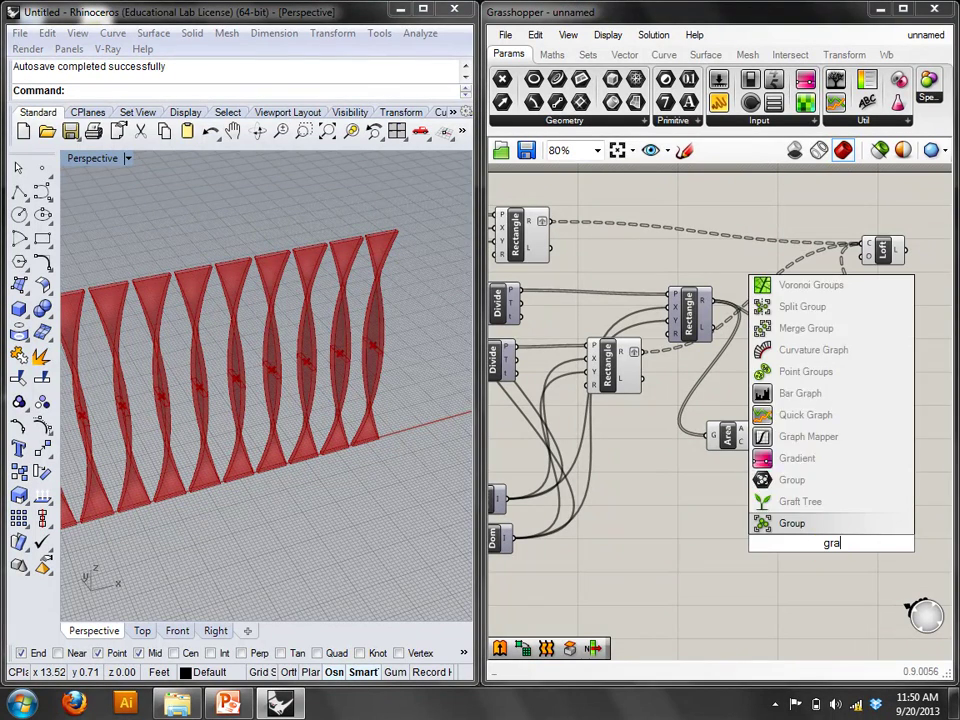
pyautogui.press('Up')
pyautogui.press('Return')
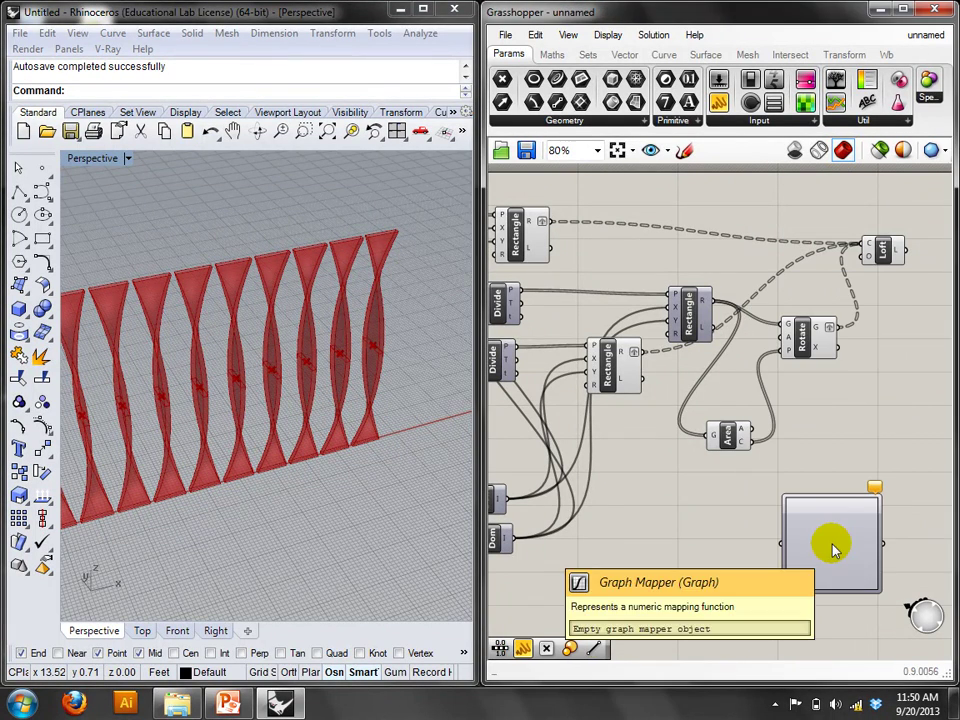
# Add a Range component beside the Graph Mapper and connect its R output to the graph's input.
pyautogui.doubleClick(743, 540)
pyautogui.write('ra')
pyautogui.click(737, 518)
pyautogui.moveTo(737, 527); pyautogui.dragTo(784, 543)
pyautogui.rightClick(829, 523)
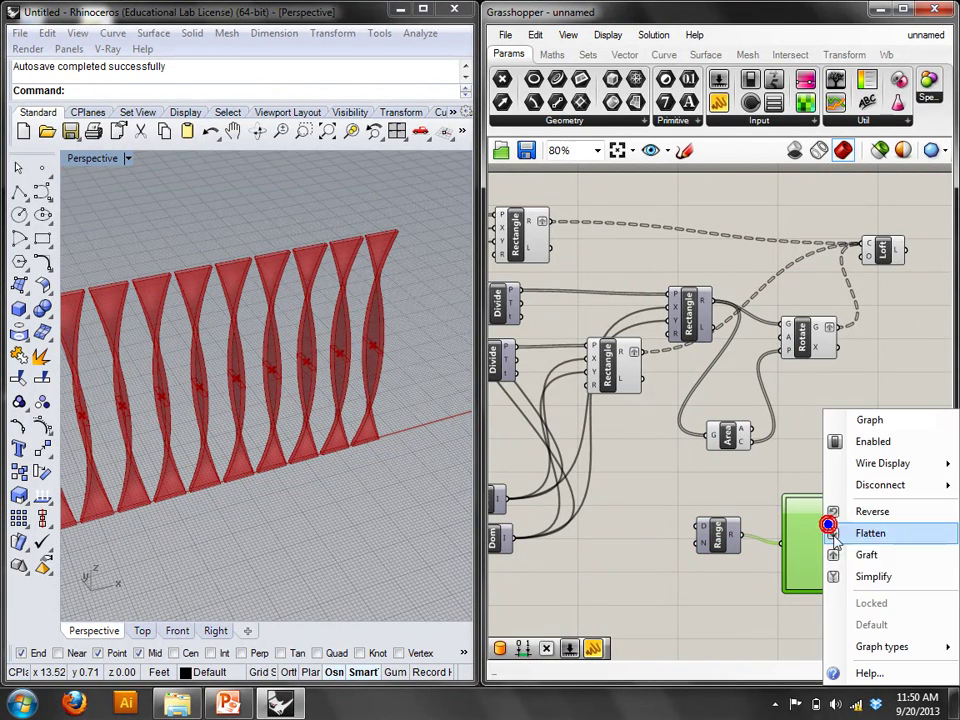
pyautogui.click(880, 354)
# Add Radians and Multiplication components, wiring the Graph Mapper output to Multiplication's A input and the product to Radians.
pyautogui.moveTo(886, 397); pyautogui.dragTo(786, 387, button='right')
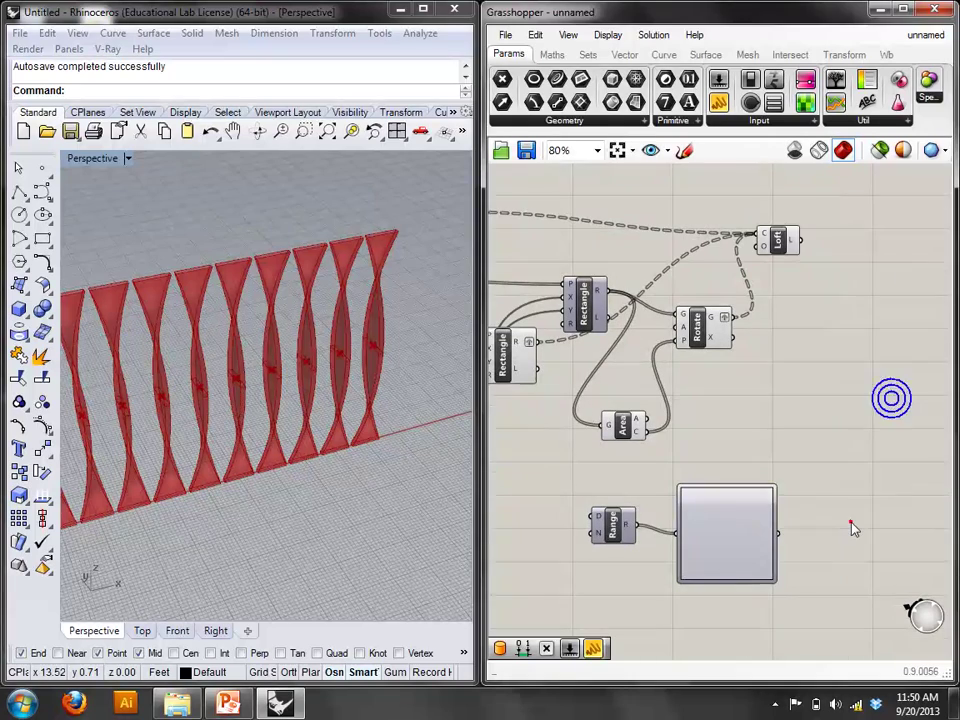
pyautogui.doubleClick(851, 521)
pyautogui.write('ra')
pyautogui.click(843, 462)
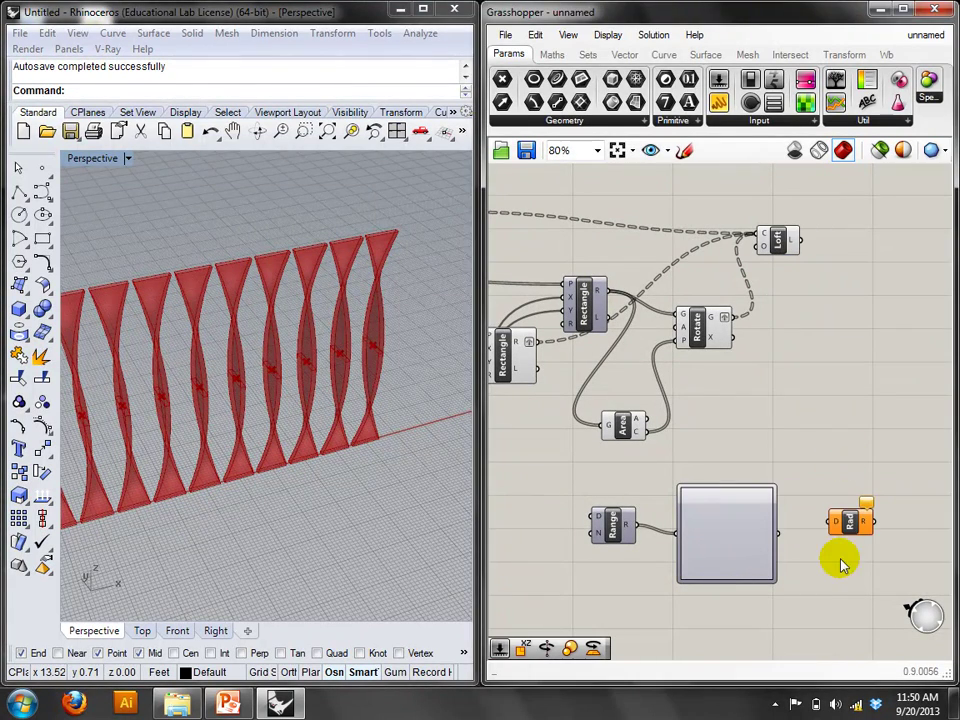
pyautogui.doubleClick(840, 559)
pyautogui.write('mul')
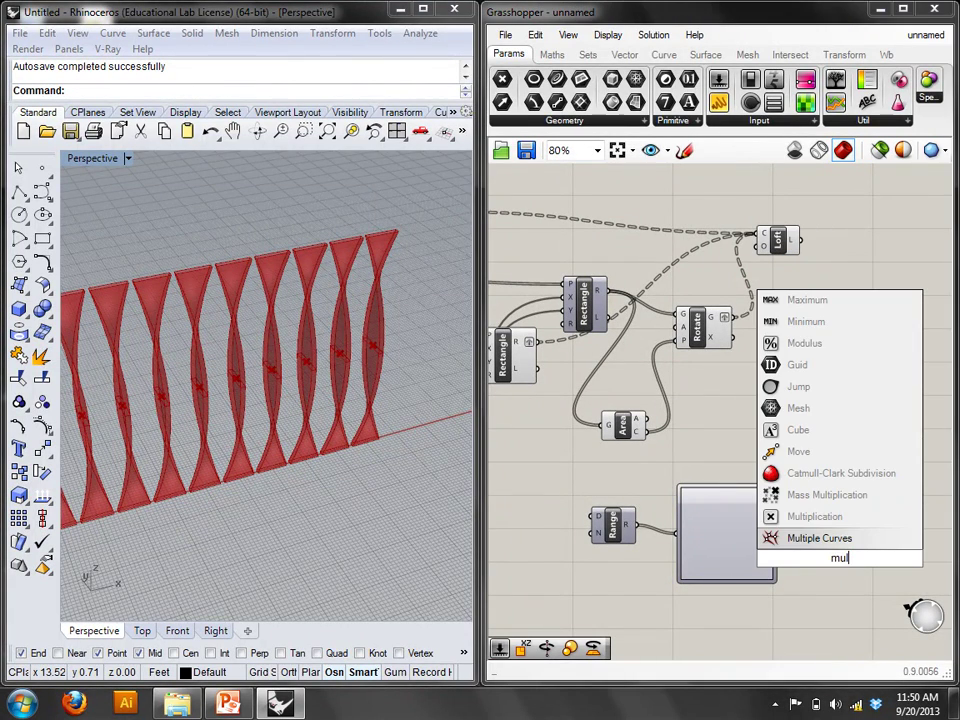
pyautogui.click(808, 516)
pyautogui.moveTo(778, 533); pyautogui.dragTo(903, 494)
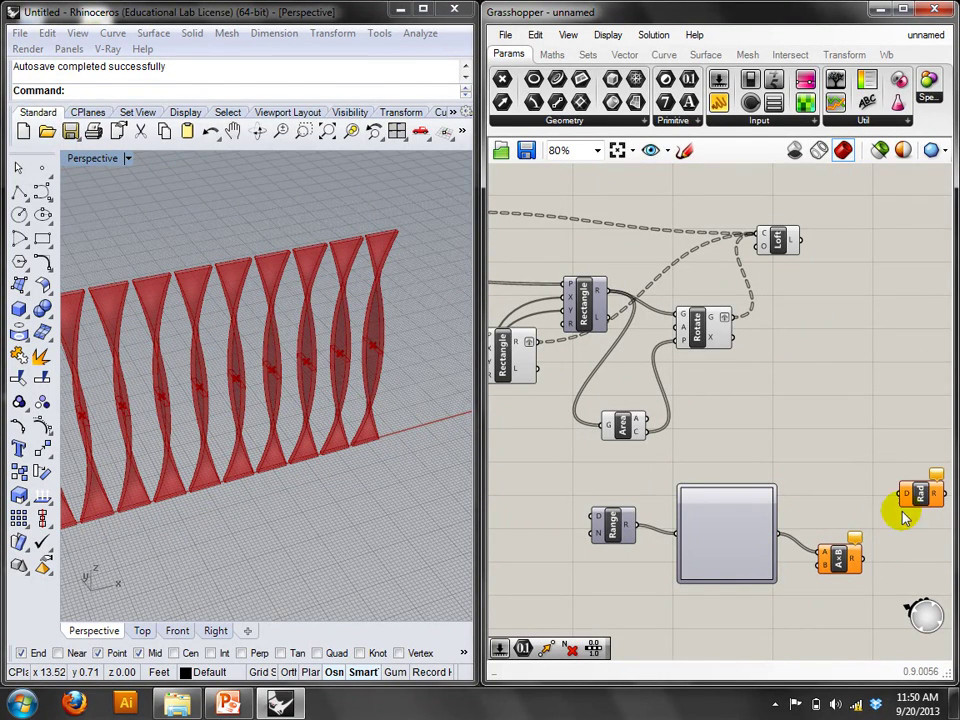
pyautogui.moveTo(787, 530); pyautogui.dragTo(754, 530, button='right')
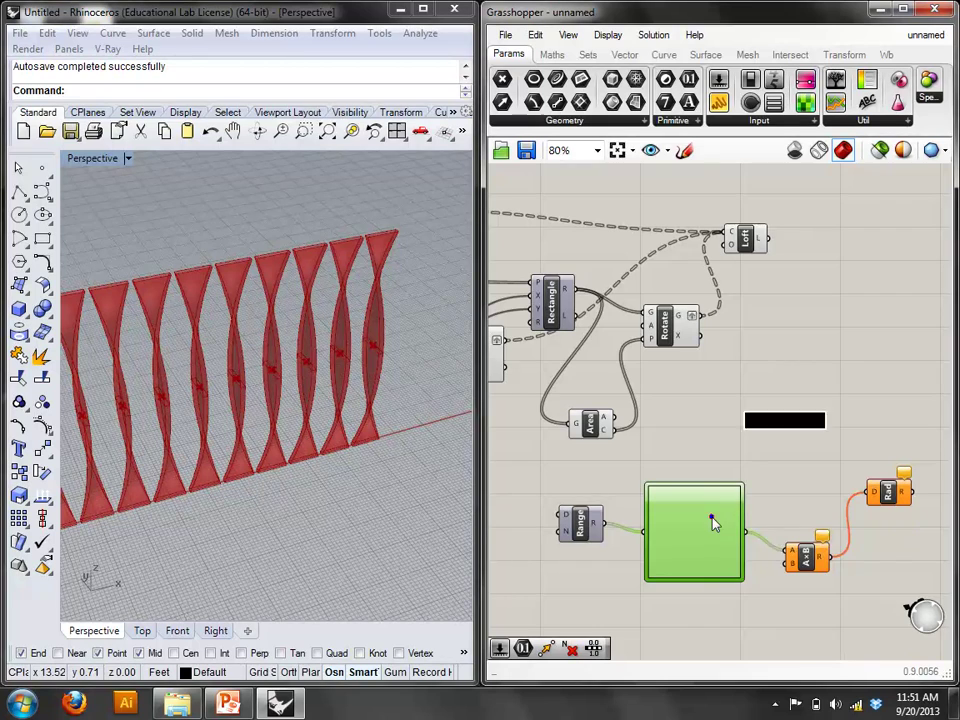
# Set the Graph Mapper's type to Bezier and adjust its handles into a smooth S-shaped curve.
pyautogui.rightClick(714, 519)
pyautogui.moveTo(765, 645)
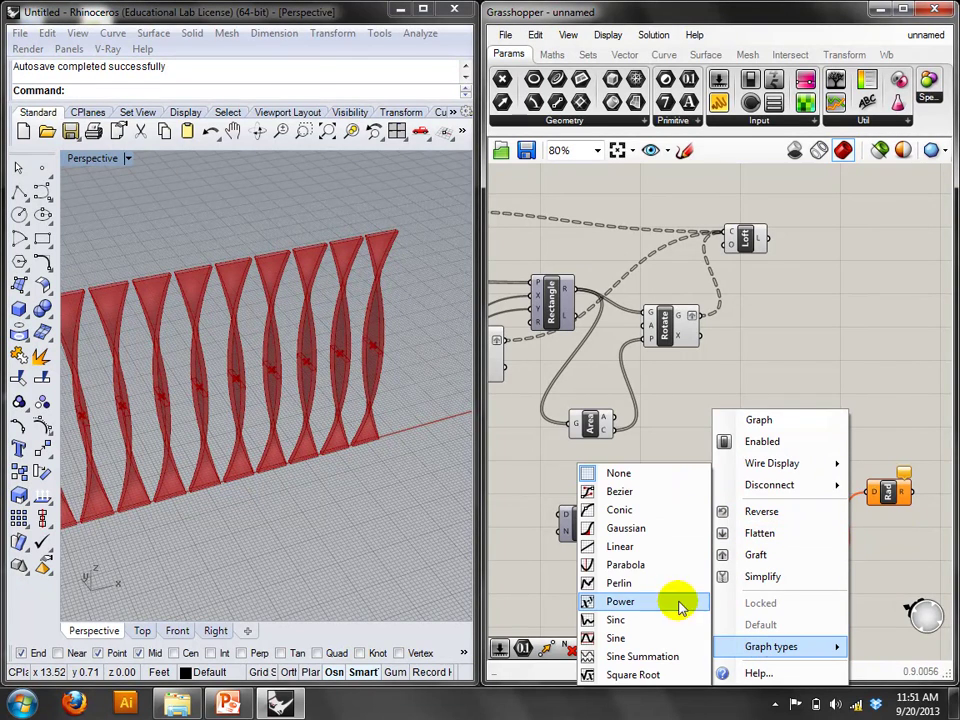
pyautogui.click(665, 546)
pyautogui.moveTo(713, 497); pyautogui.dragTo(690, 482)
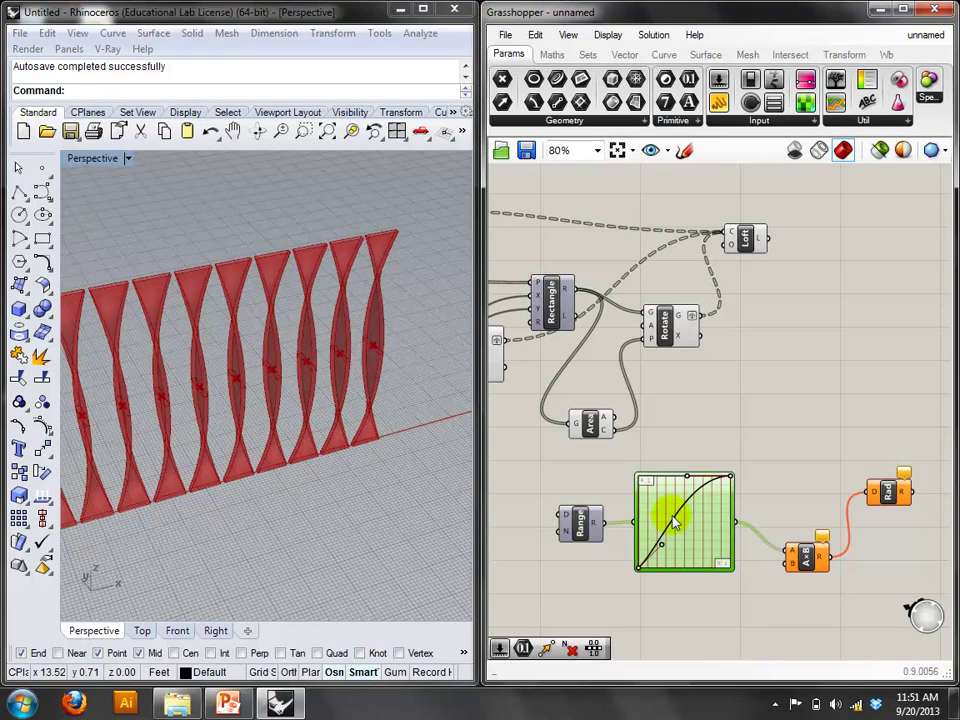
pyautogui.moveTo(661, 545); pyautogui.dragTo(692, 594)
# Add a Number Slider below the Multiplication component and set its maximum to 360.
pyautogui.moveTo(873, 492); pyautogui.dragTo(855, 516, button='right')
pyautogui.doubleClick(797, 574)
pyautogui.write('num')
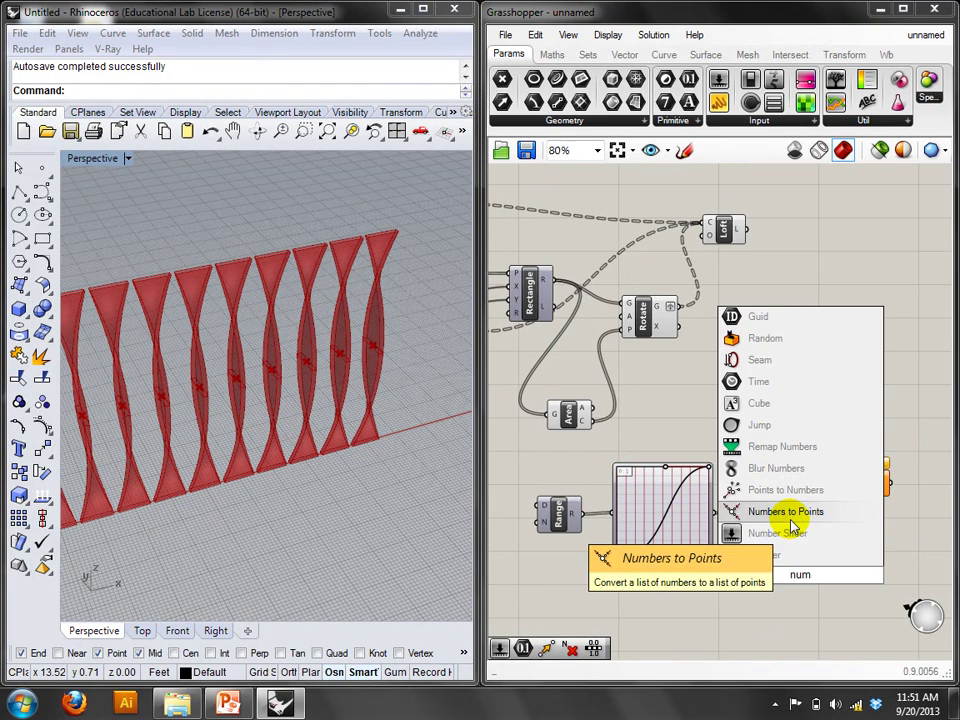
pyautogui.click(782, 534)
pyautogui.moveTo(797, 576); pyautogui.dragTo(730, 630)
pyautogui.rightClick(761, 628)
pyautogui.click(804, 572)
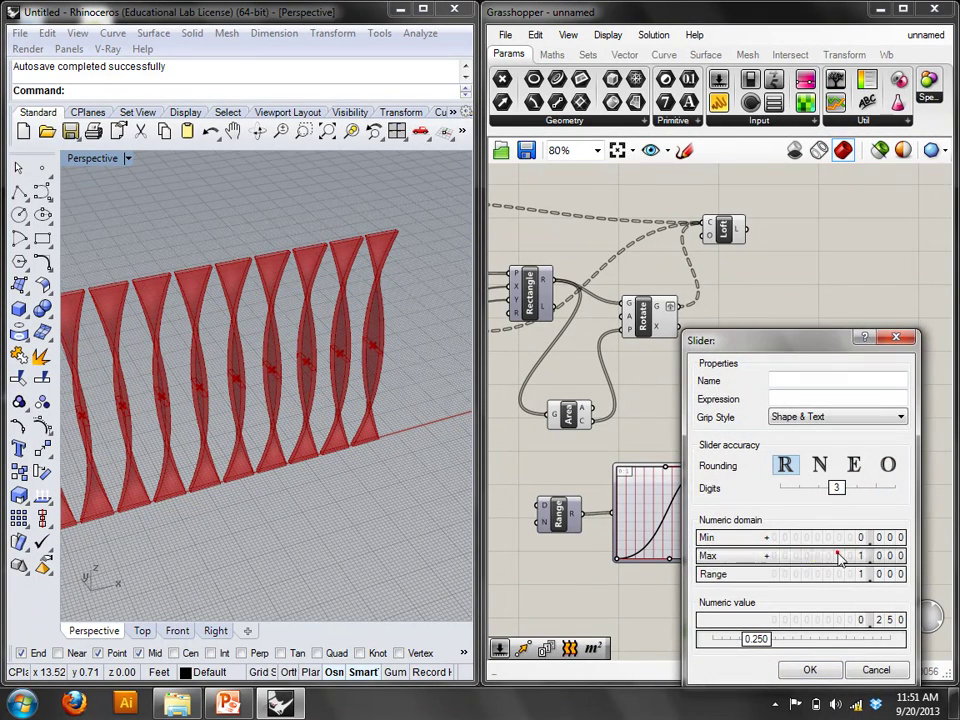
pyautogui.doubleClick(831, 553)
pyautogui.write('360')
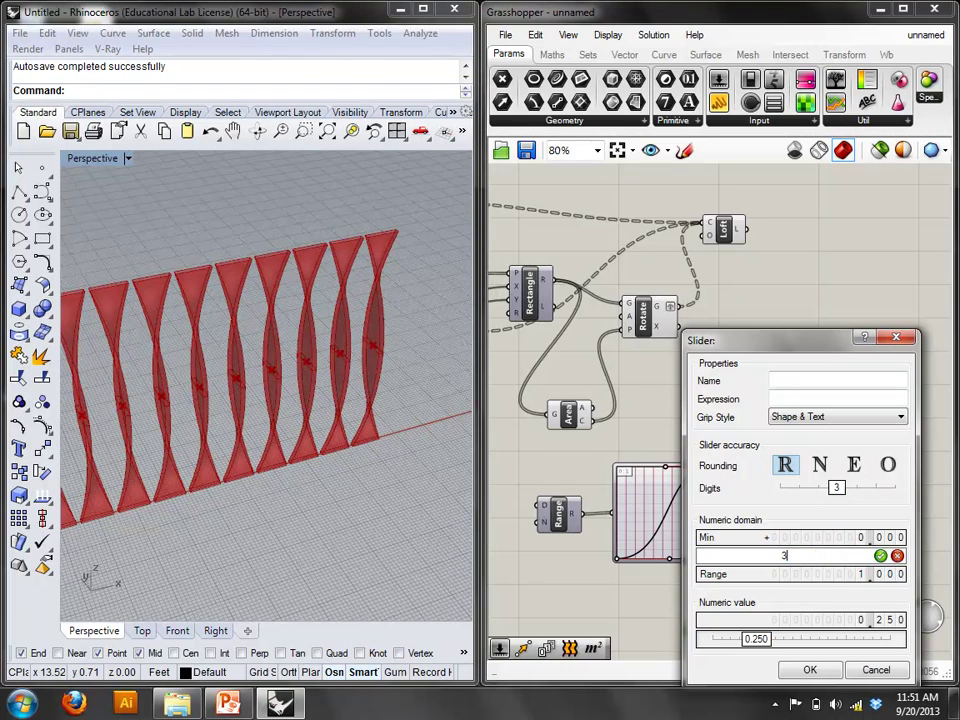
pyautogui.click(880, 555)
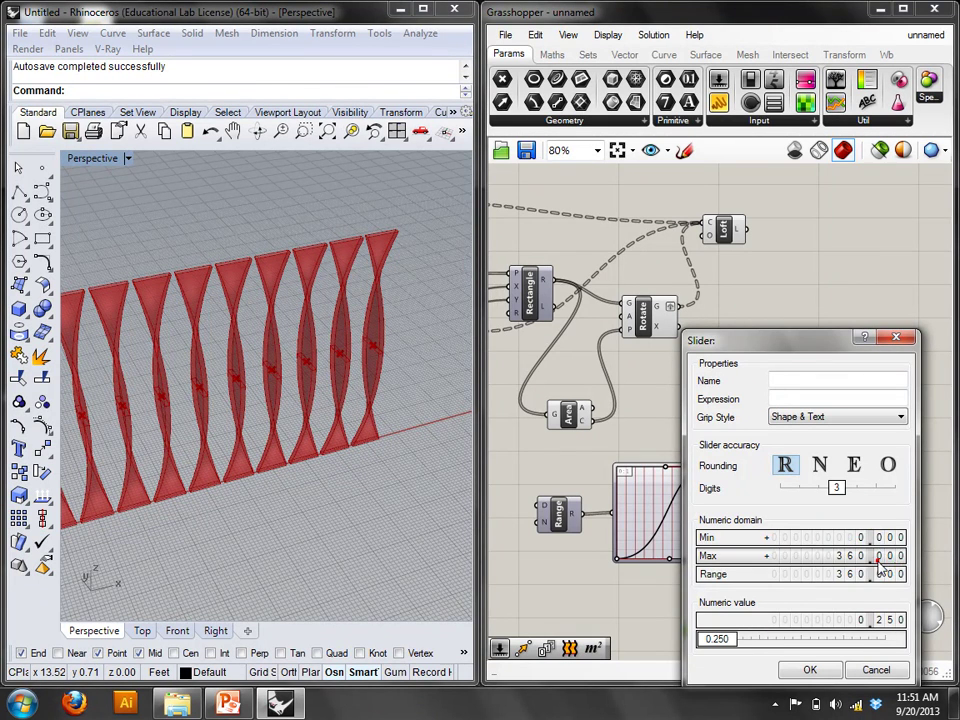
pyautogui.click(810, 669)
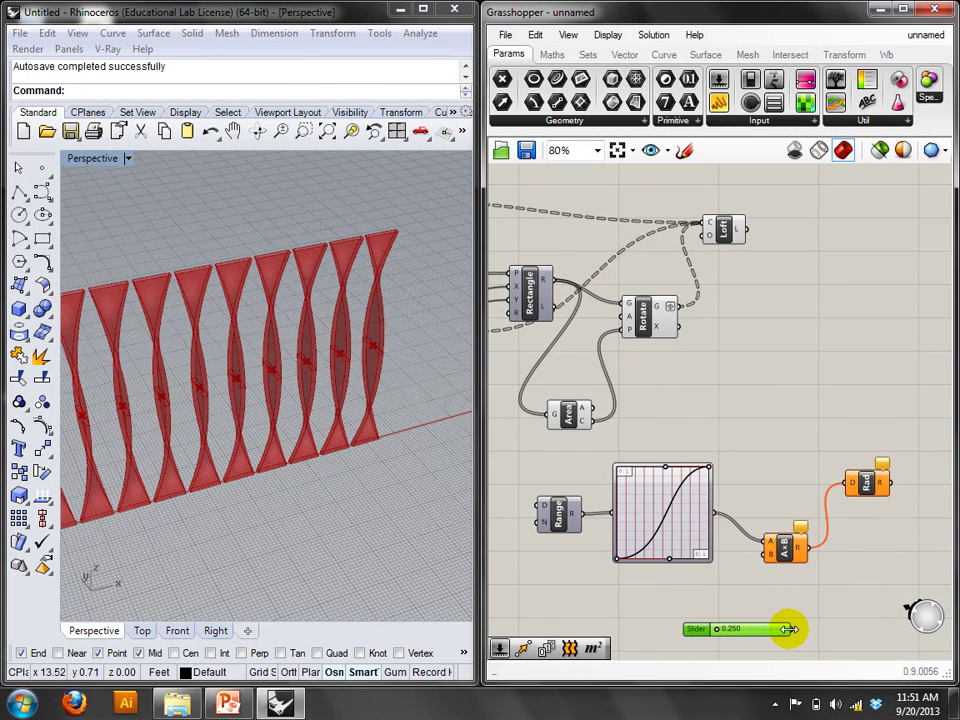
# Connect the slider to Multiplication's B input at a value of 157.750, and feed the Radians output into Rotate's A input.
pyautogui.moveTo(790, 628); pyautogui.dragTo(766, 555)
pyautogui.moveTo(705, 628); pyautogui.dragTo(738, 628)
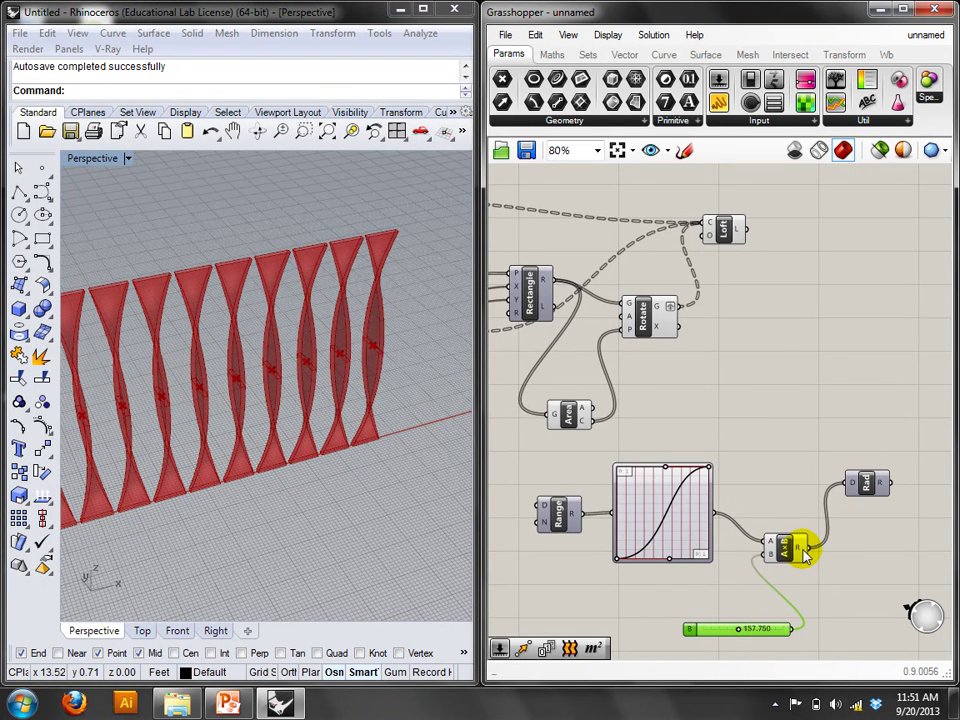
pyautogui.moveTo(803, 557)
pyautogui.moveTo(885, 484); pyautogui.dragTo(627, 325)
pyautogui.moveTo(399, 321); pyautogui.dragTo(236, 396, button='right')
# Reshape the Graph Mapper's Bezier curve so it starts partway up, dips late and rises steeply at its end.
pyautogui.click(655, 535)
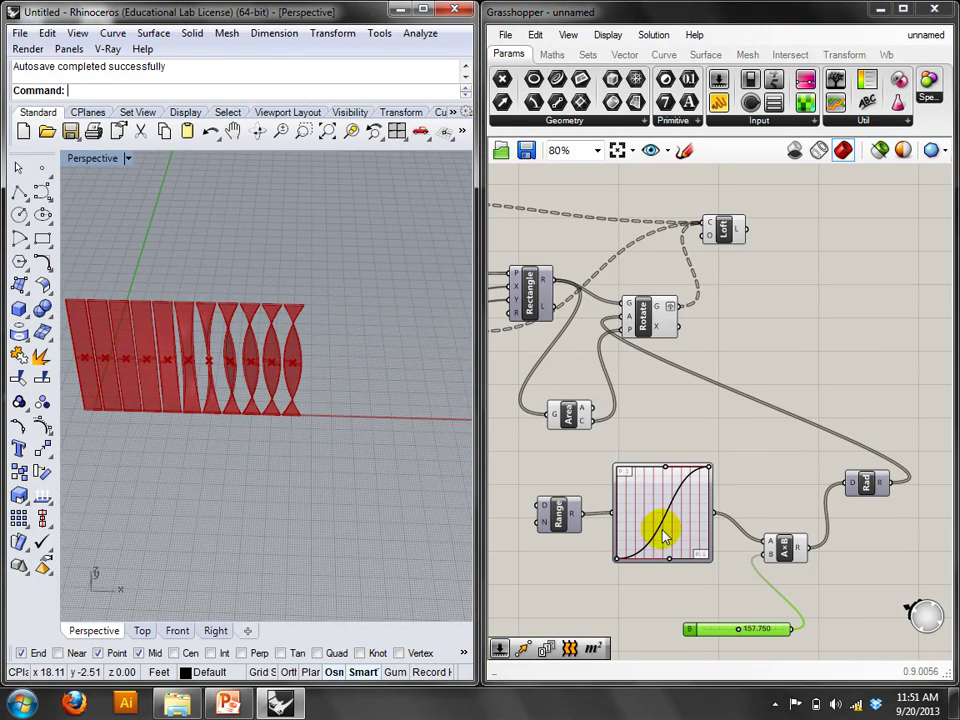
pyautogui.moveTo(617, 557); pyautogui.dragTo(663, 496)
pyautogui.moveTo(229, 369); pyautogui.dragTo(372, 422, button='right')
pyautogui.scroll(5, 377, 422)
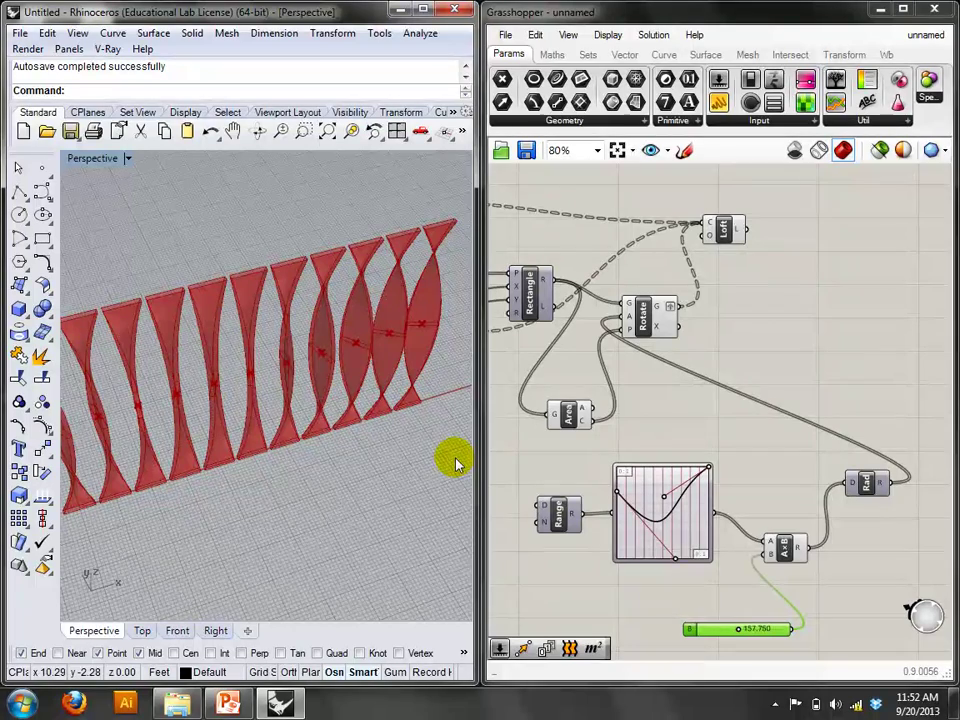
pyautogui.moveTo(666, 494); pyautogui.dragTo(718, 580)
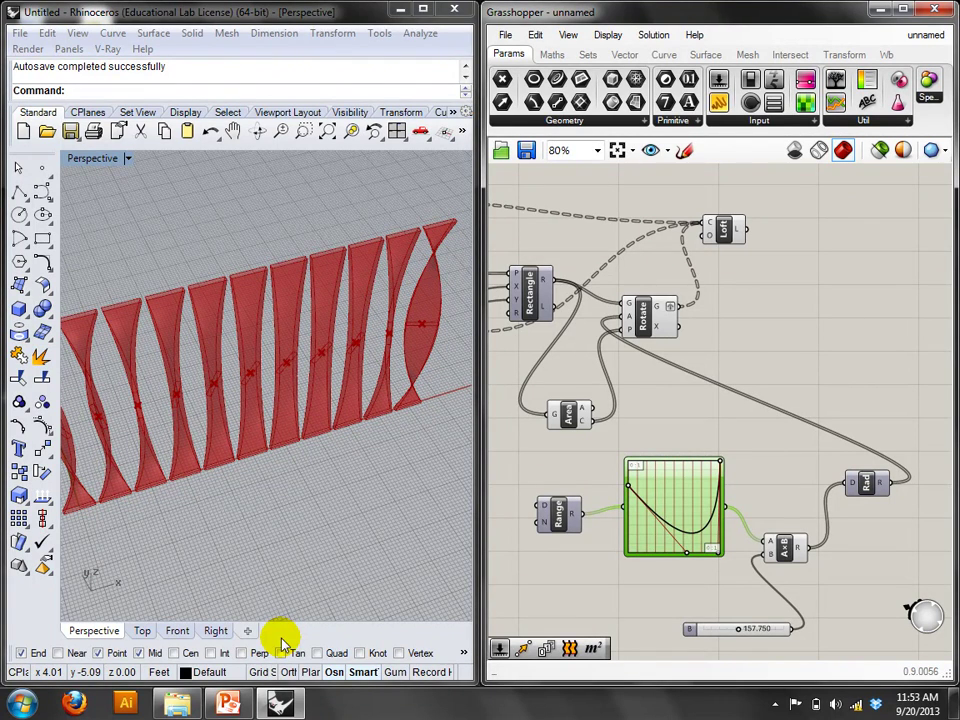
# Switch to PowerPoint and start the slide show of Lecture 5.pptx from its title slide.
pyautogui.click(228, 703)
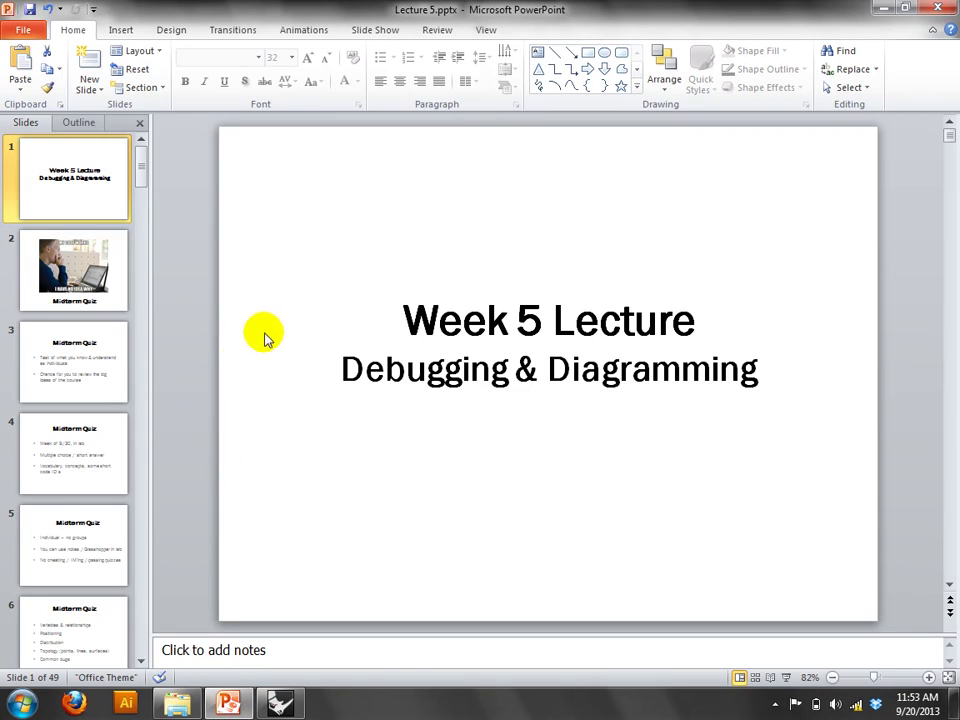
pyautogui.click(787, 677)
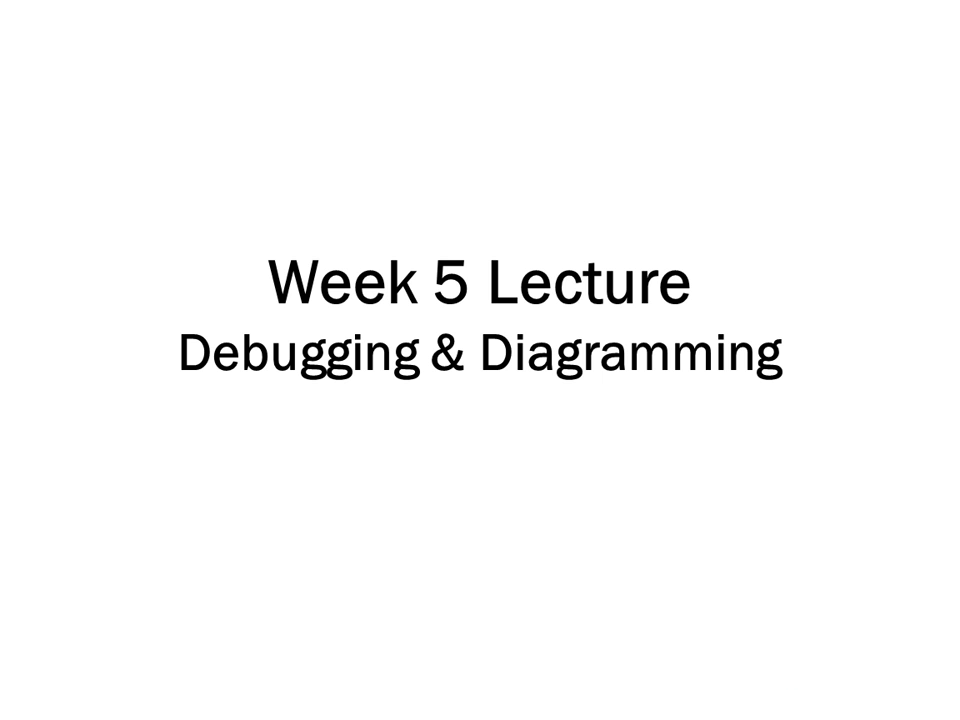